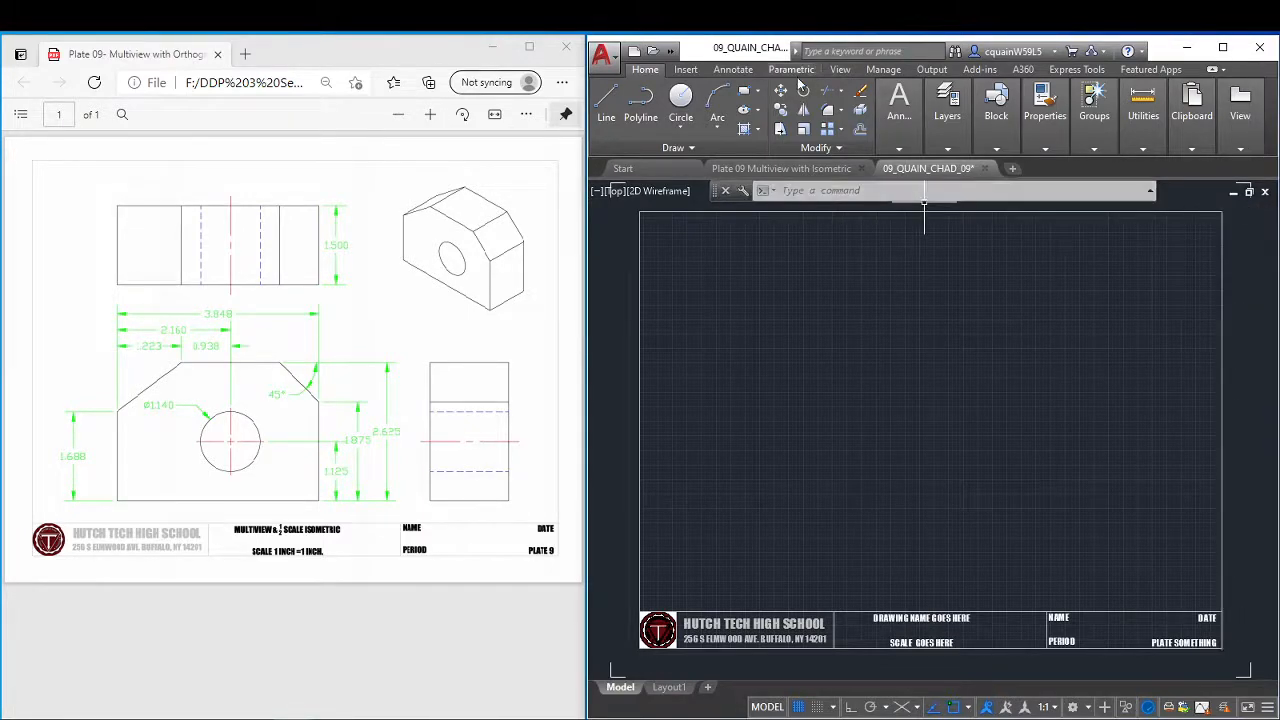
pyautogui.click(838, 72)
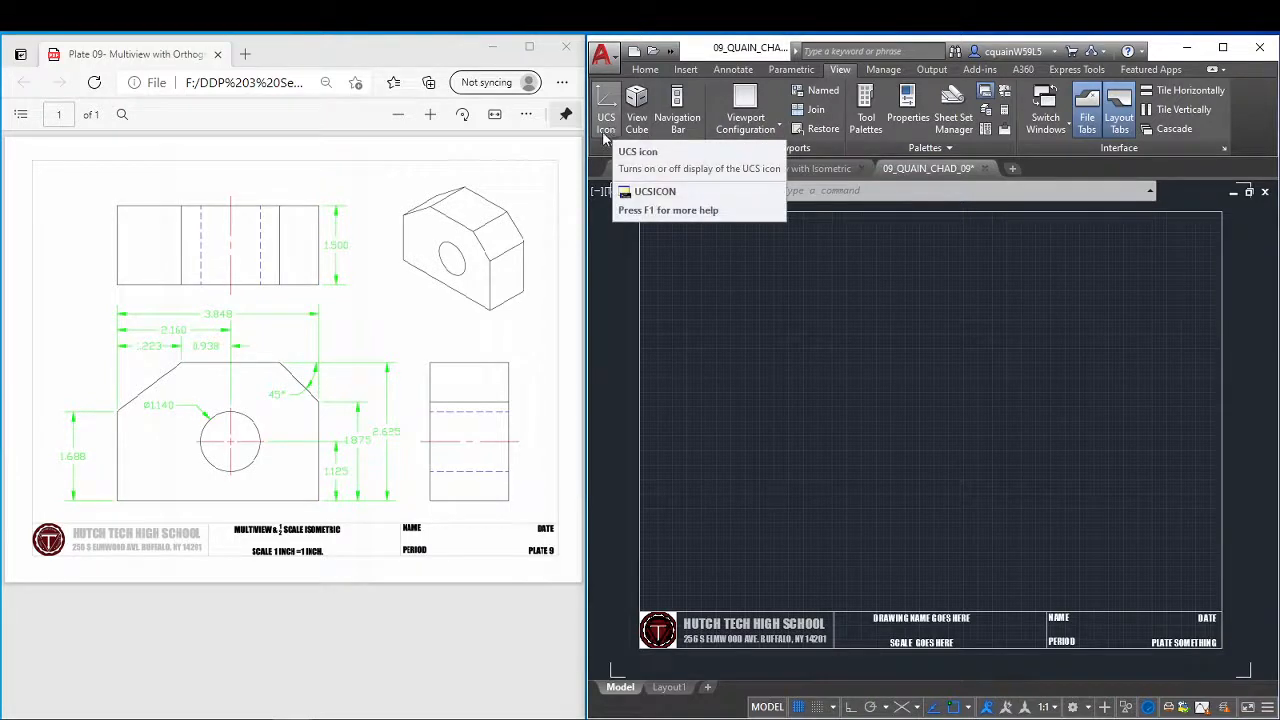
pyautogui.click(645, 70)
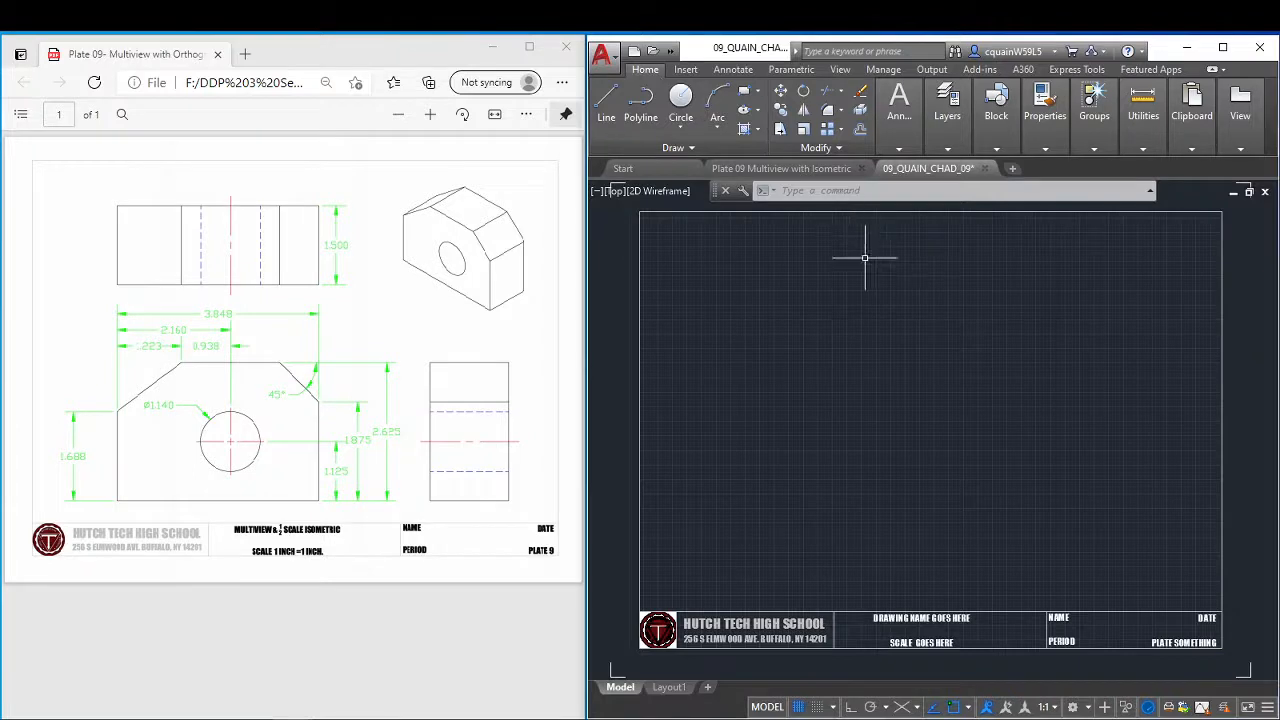
# Run WSAUTOSAVE and accept the value 1 so workspace changes are saved automatically.
pyautogui.write('WSAUTOSAVE')
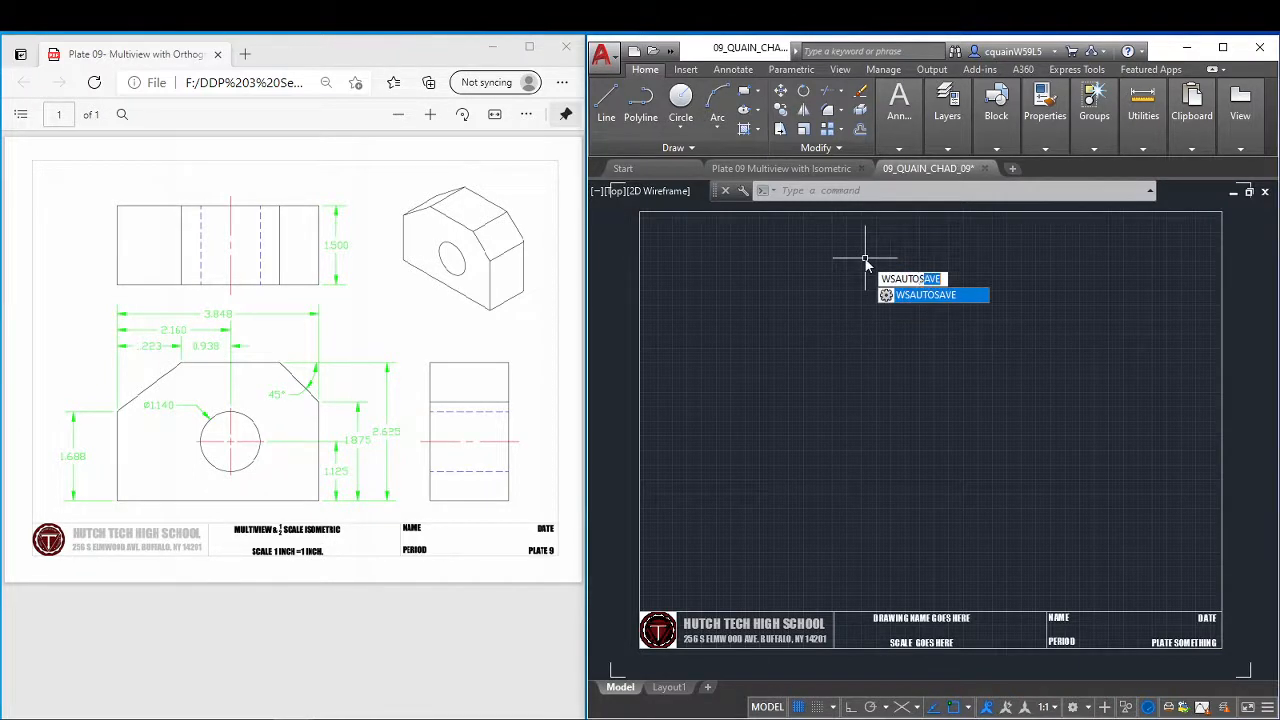
pyautogui.press('Return')
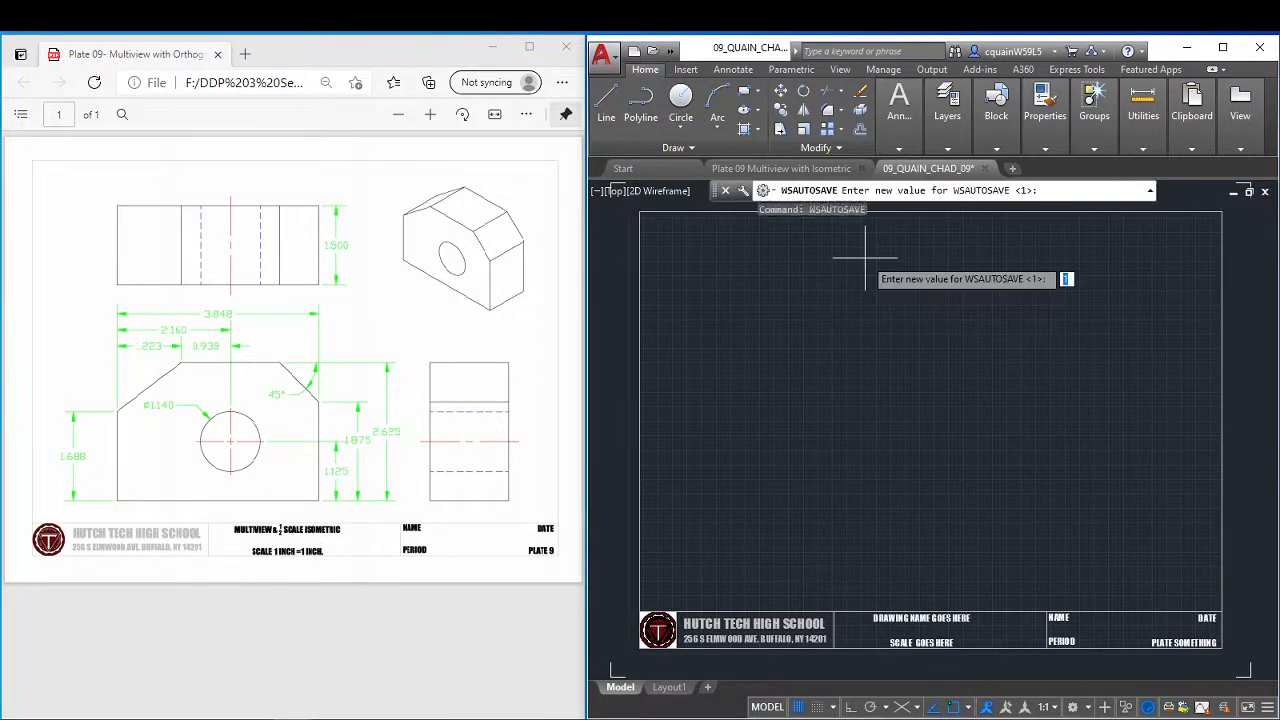
pyautogui.press('Return')
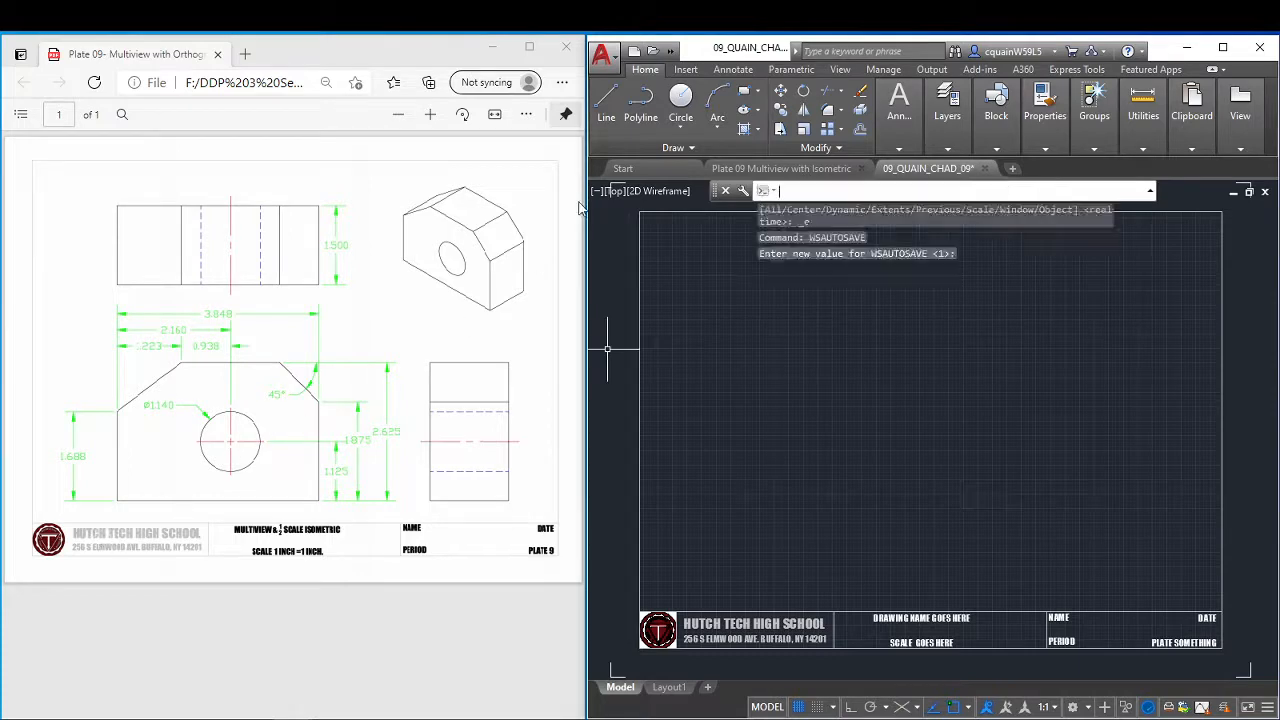
# Save the drawing as an AutoCAD 2018 DWG in the CAD PLATE 09 folder, overwriting the existing file of the same name.
pyautogui.click(608, 65)
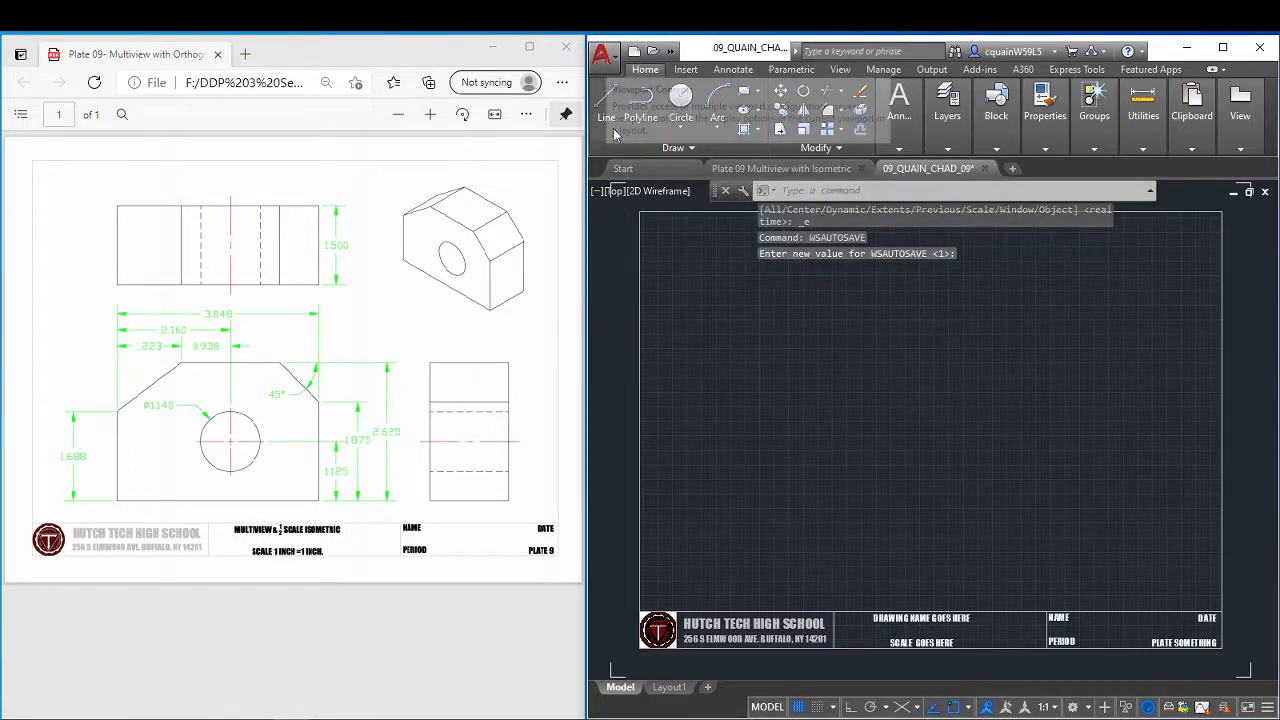
pyautogui.click(645, 251)
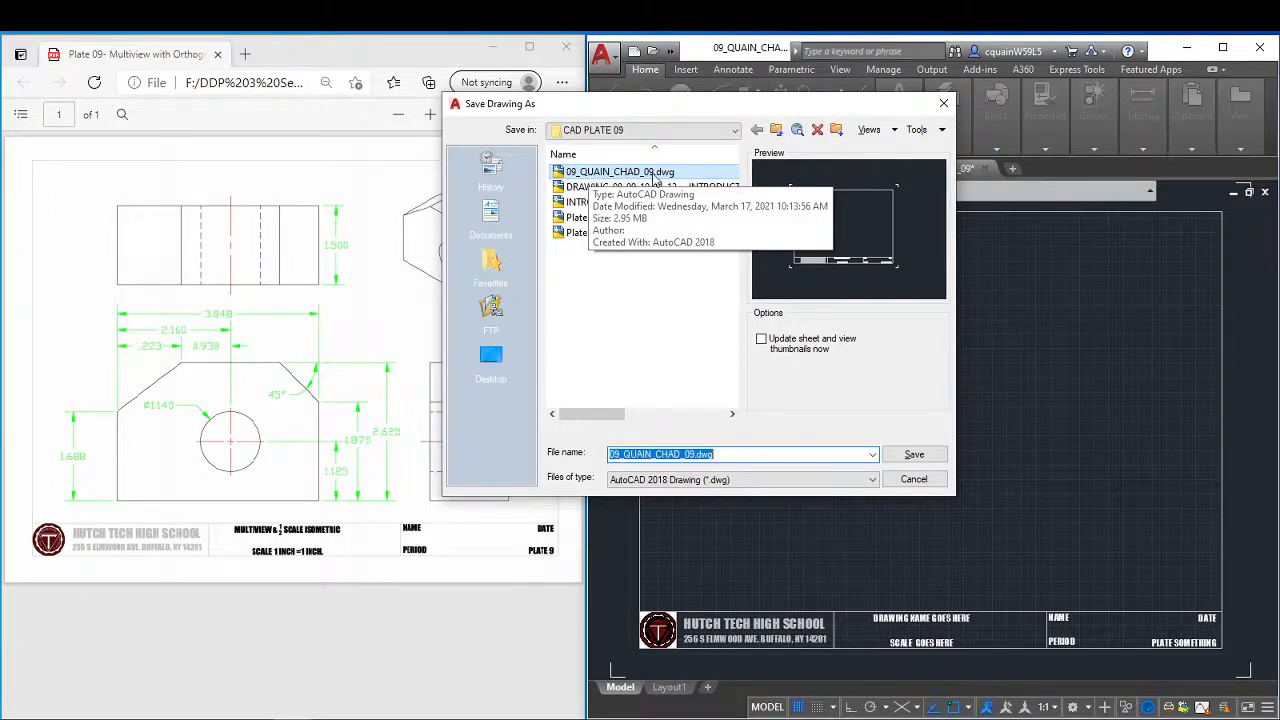
pyautogui.click(912, 454)
pyautogui.click(677, 337)
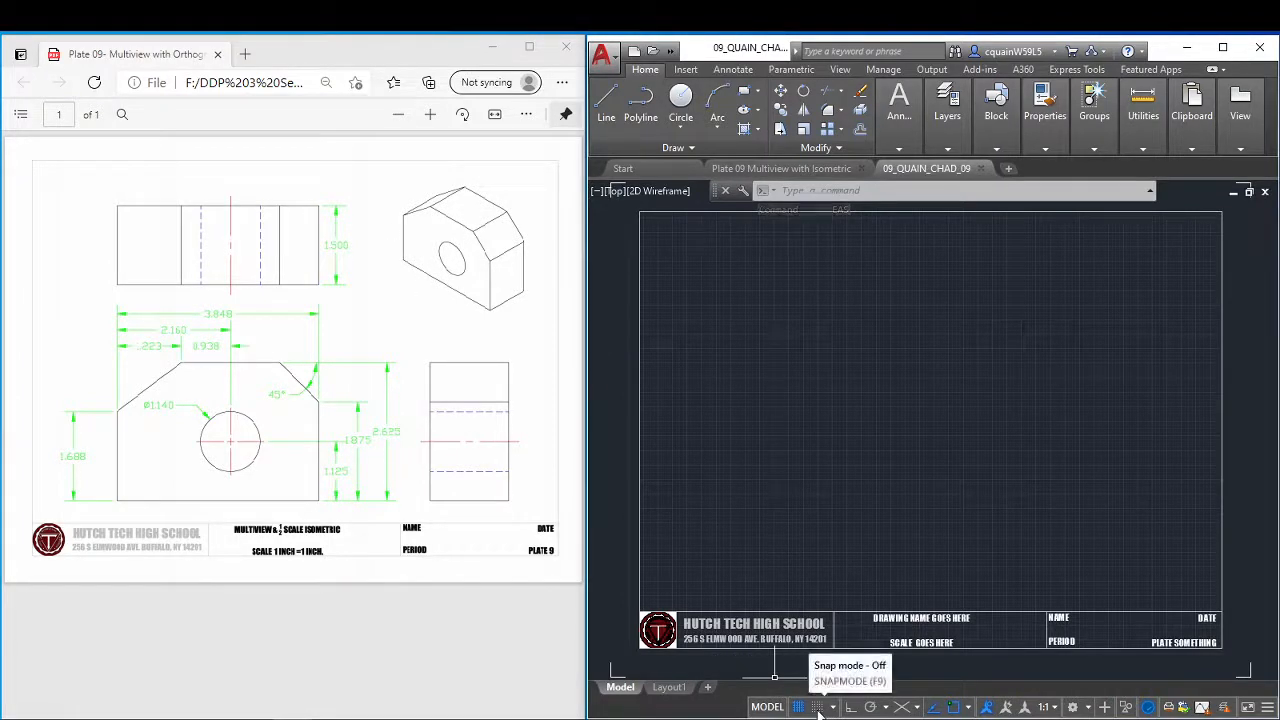
# Set the grid snap type to Isometric snap with snap mode off, and switch to the left isoplane.
pyautogui.click(818, 707)
pyautogui.click(833, 707)
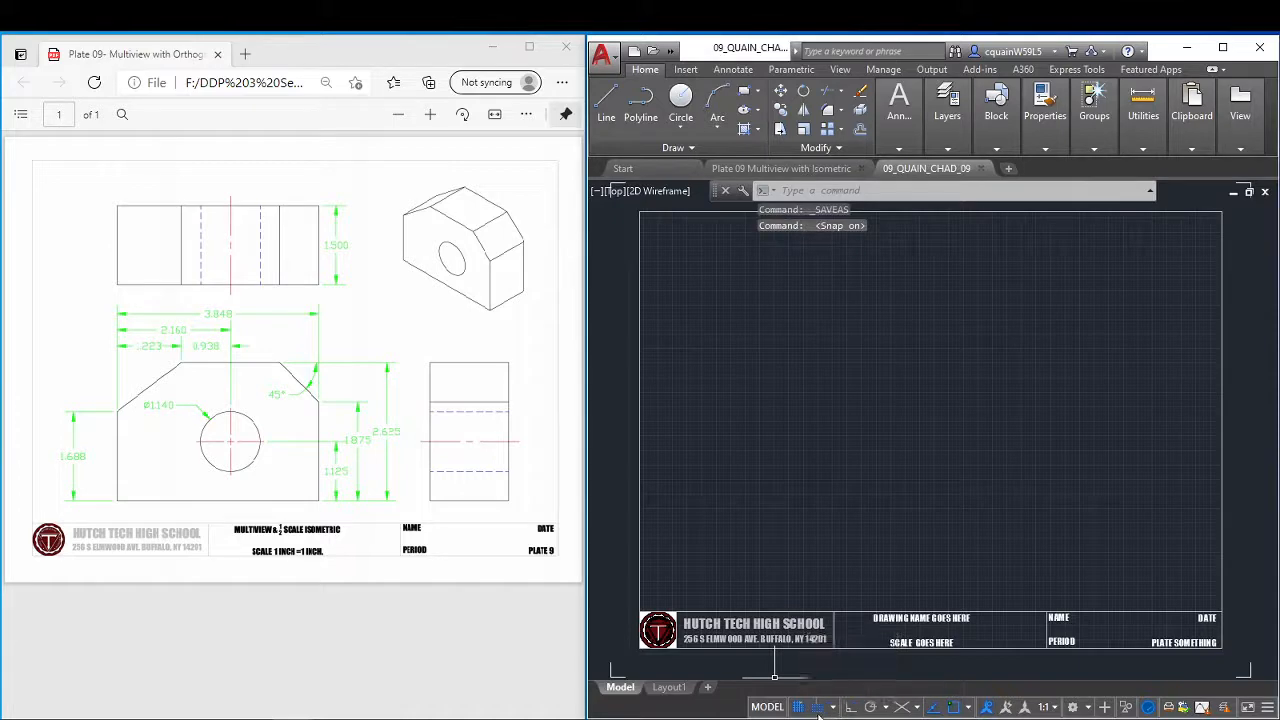
pyautogui.click(818, 707)
pyautogui.click(833, 707)
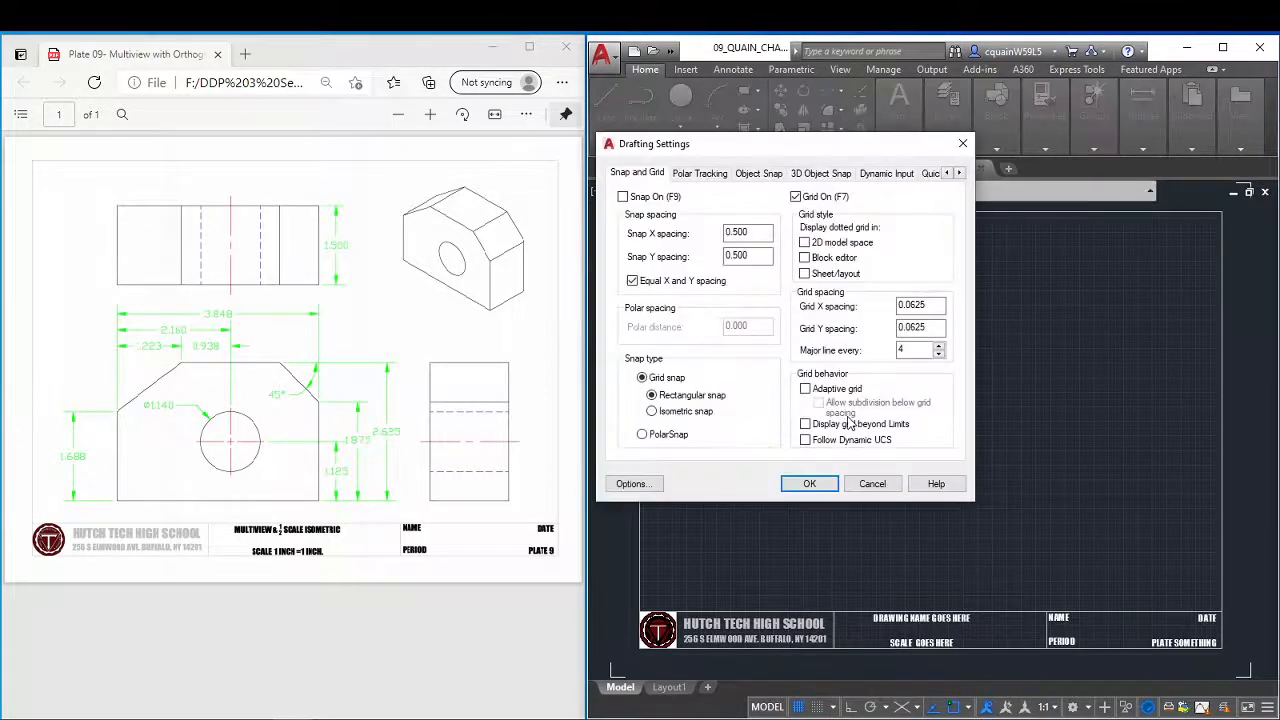
pyautogui.click(652, 411)
pyautogui.click(810, 483)
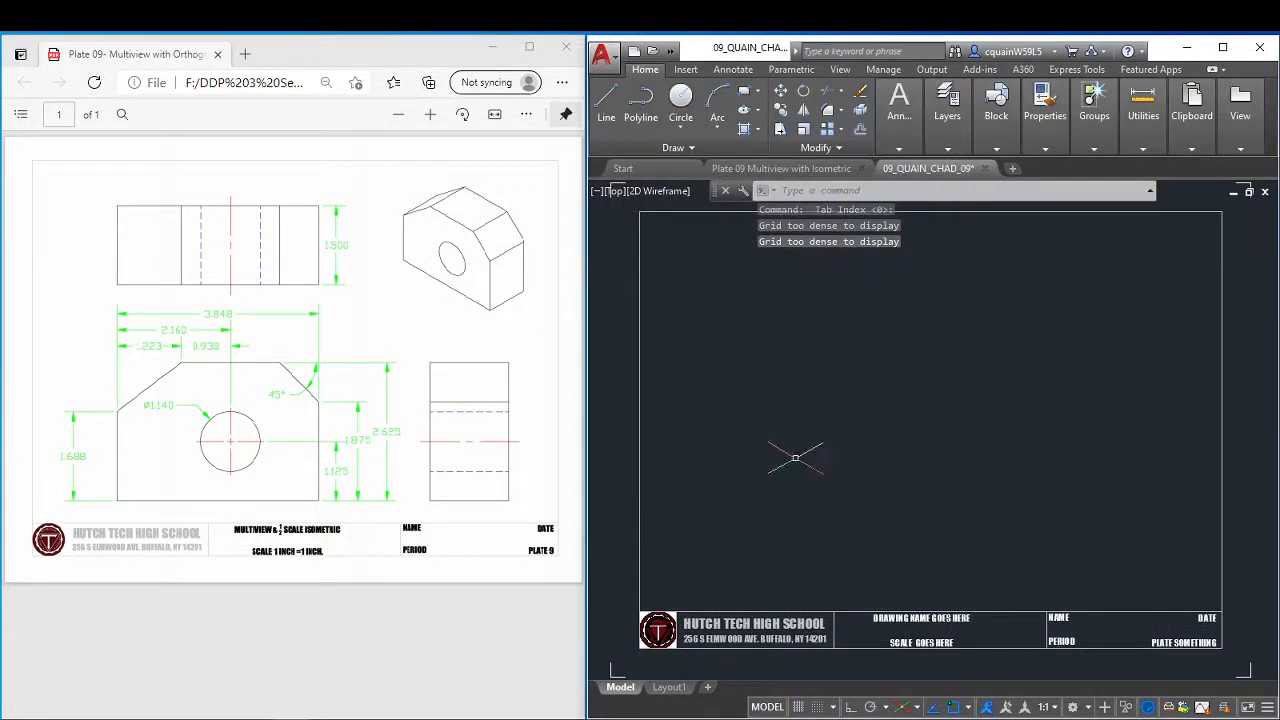
pyautogui.press('F5')
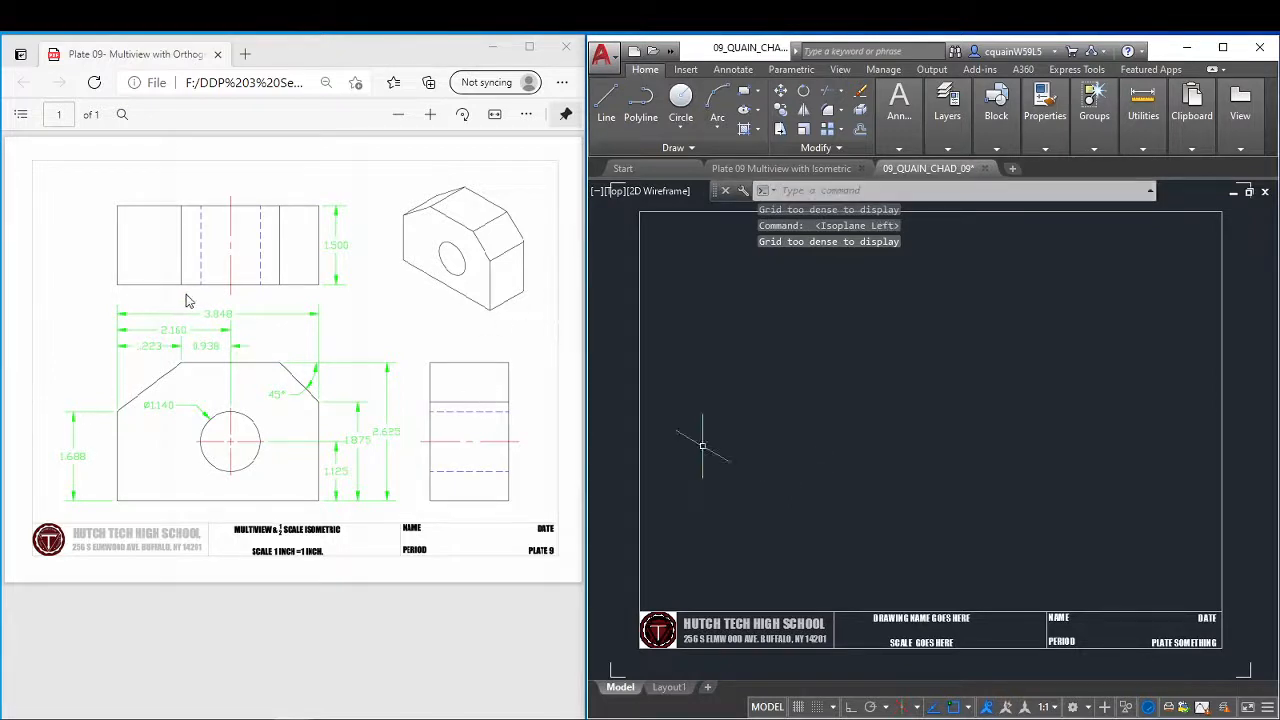
# With Ortho on, draw the front face's 3.848 bottom edge at 150° from a point just above the title block.
pyautogui.click(606, 105)
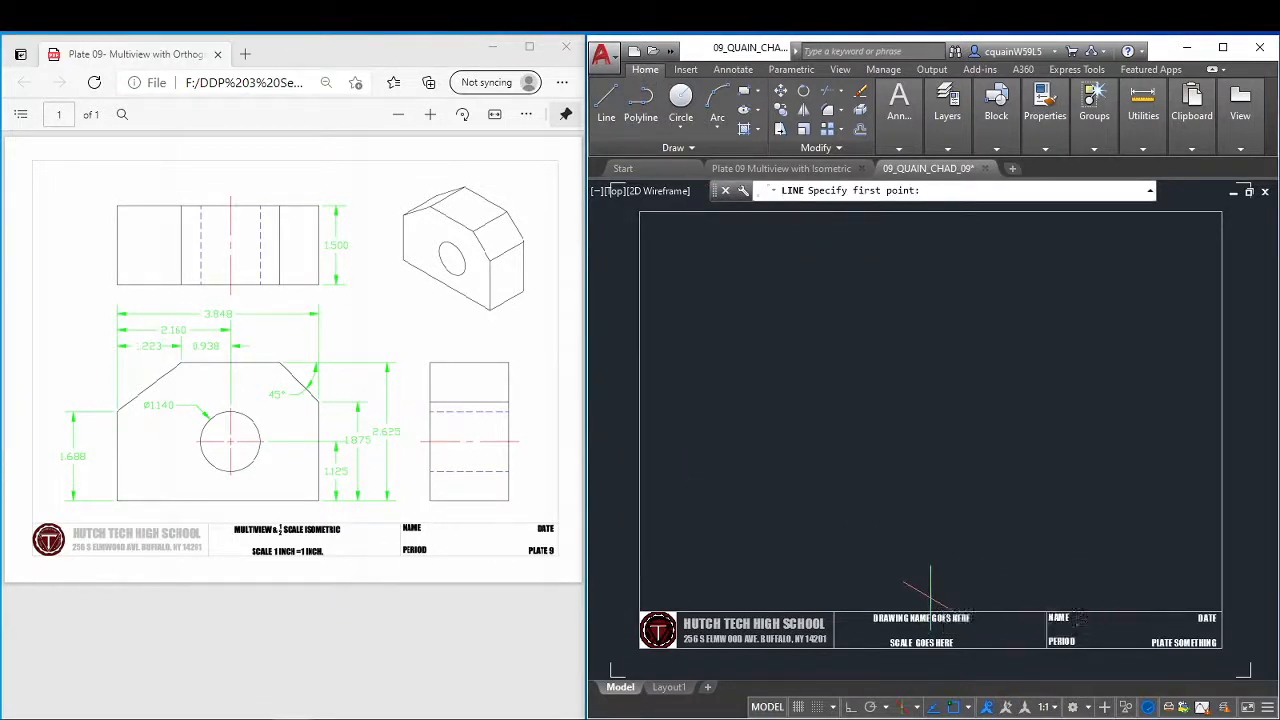
pyautogui.click(931, 599)
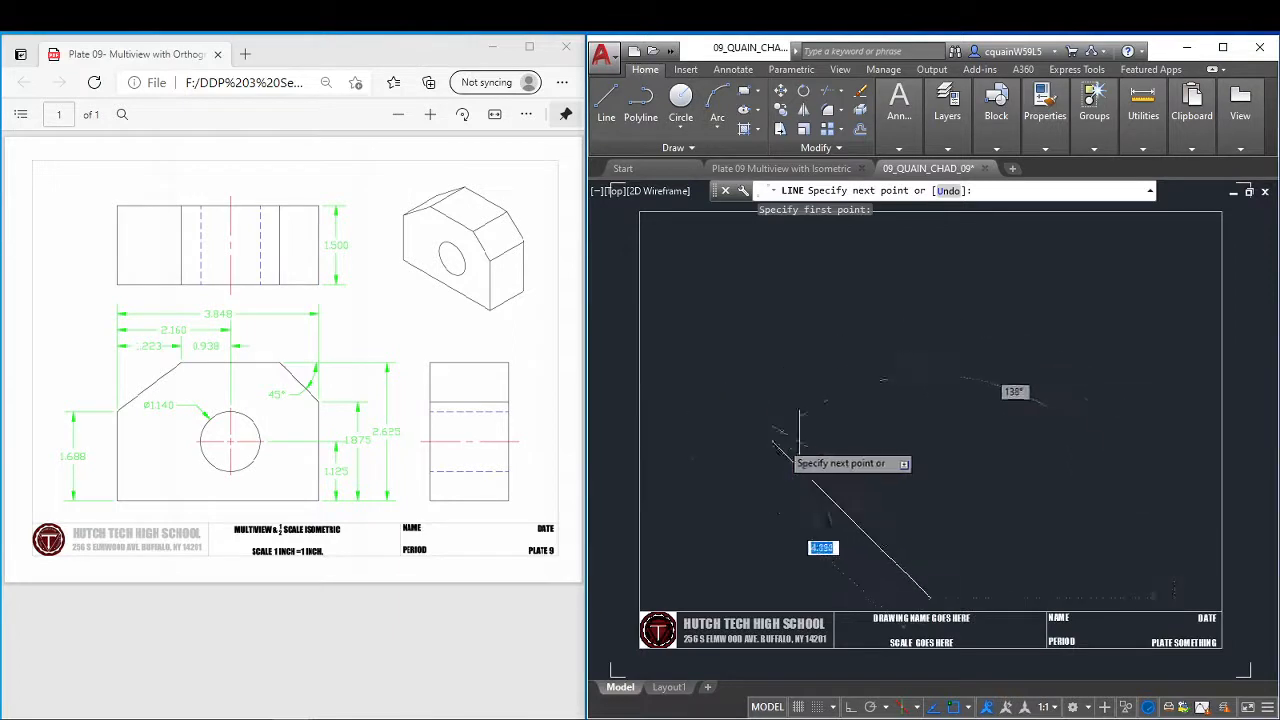
pyautogui.press('F8')
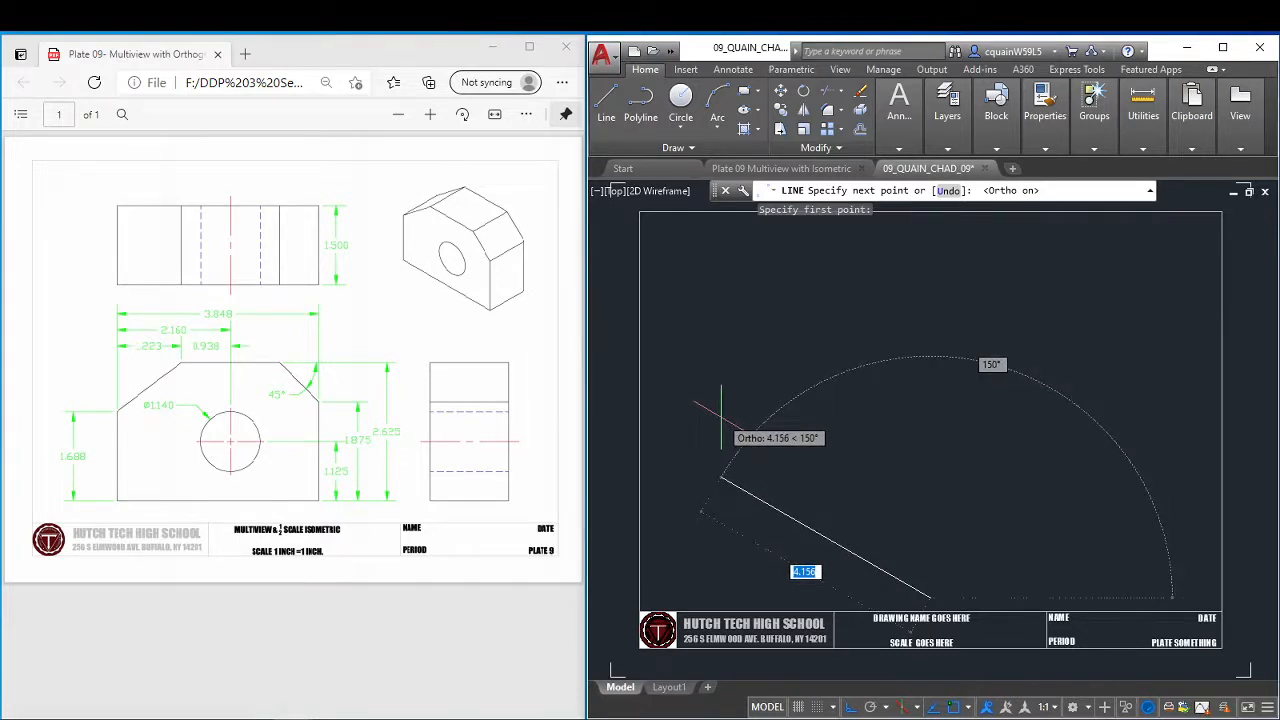
pyautogui.write('3.')
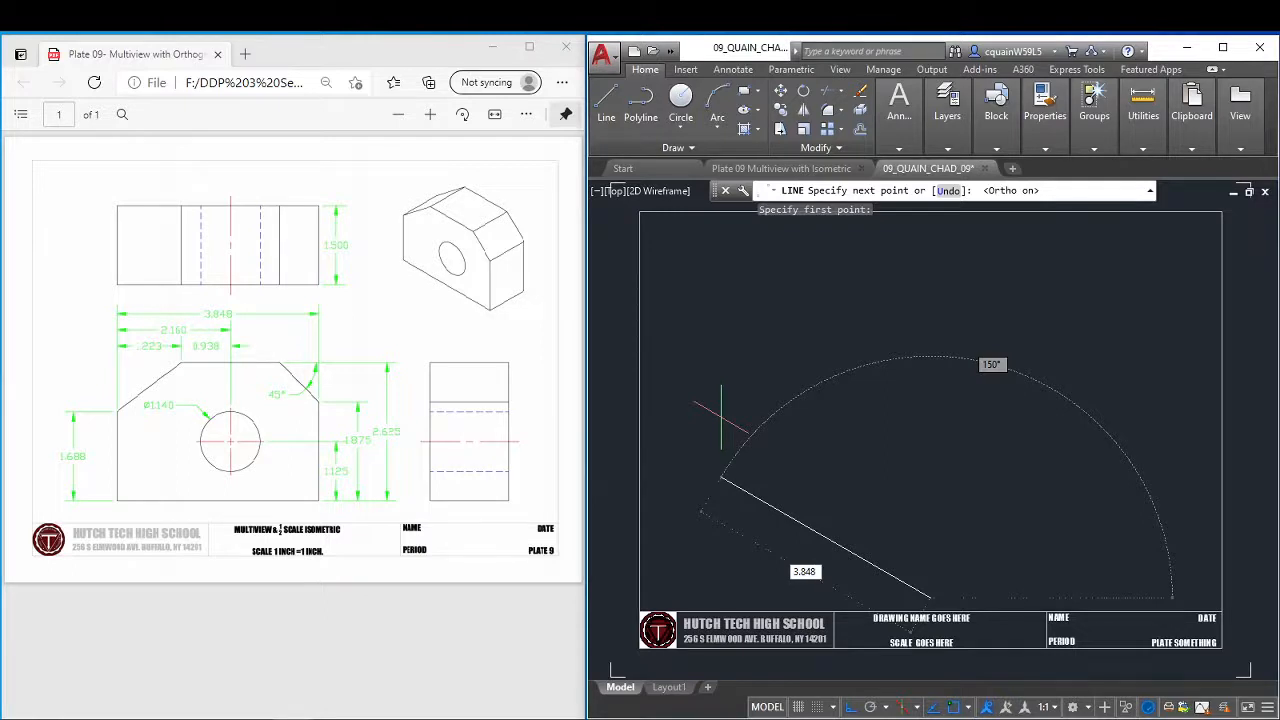
pyautogui.write('848')
pyautogui.press('Return')
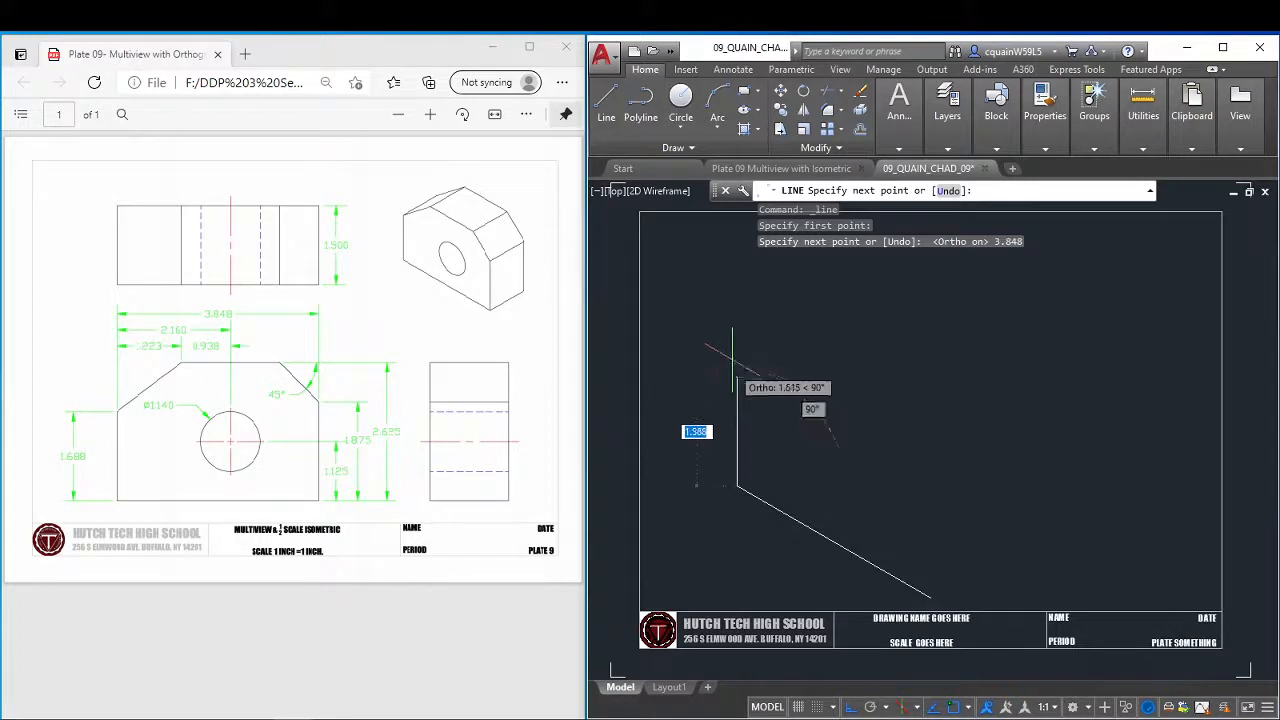
# Continue the front face with a 2.625 edge straight up and a 3.848 top edge at 330°, and close the outline.
pyautogui.write('2.')
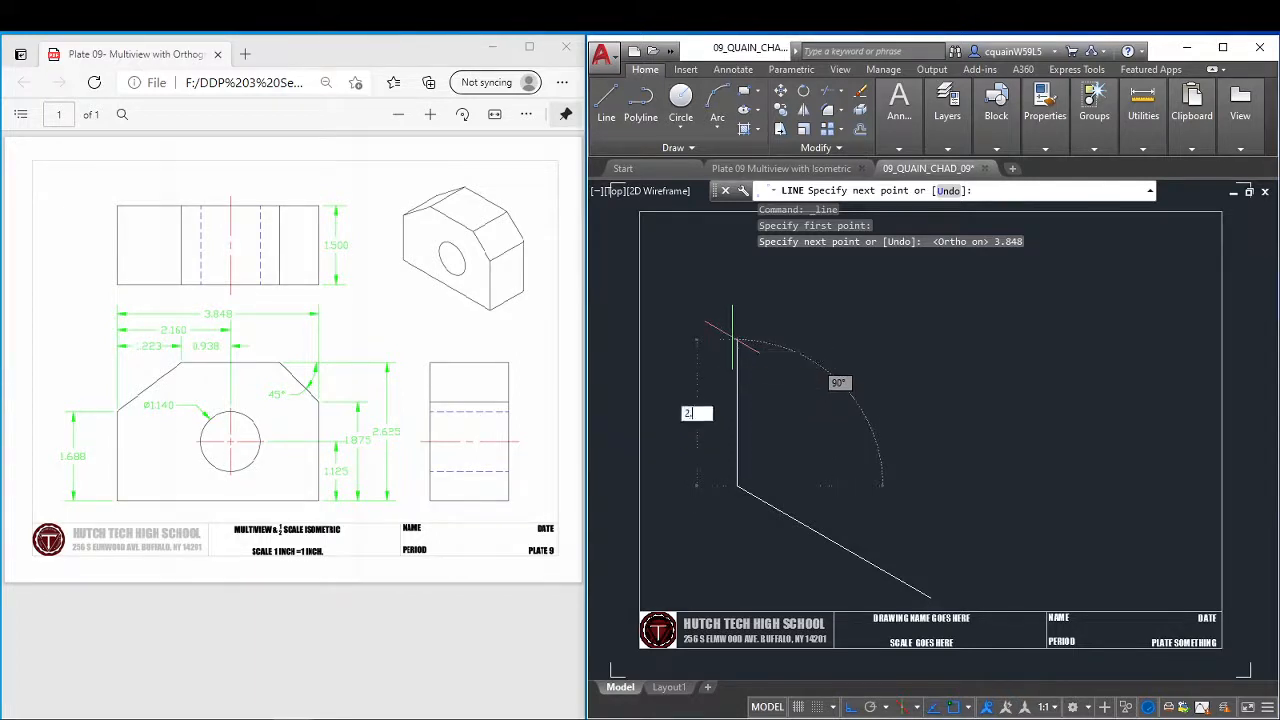
pyautogui.write('625')
pyautogui.press('Return')
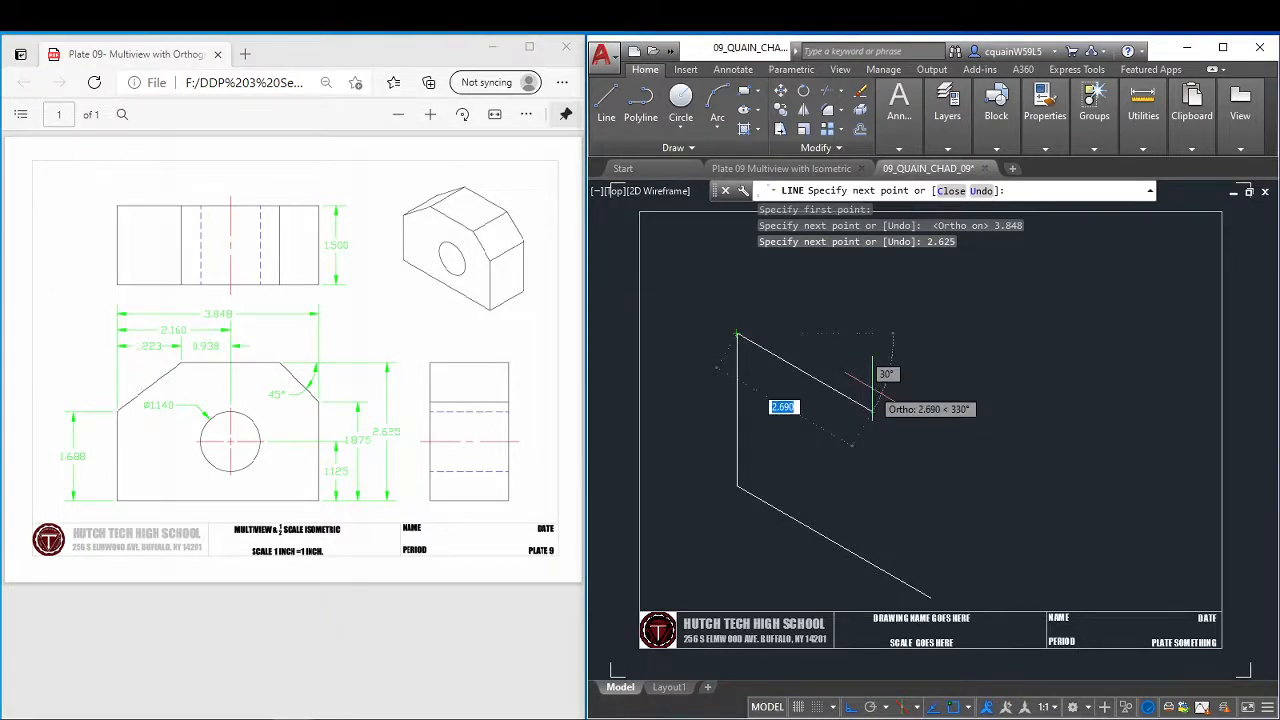
pyautogui.write('3')
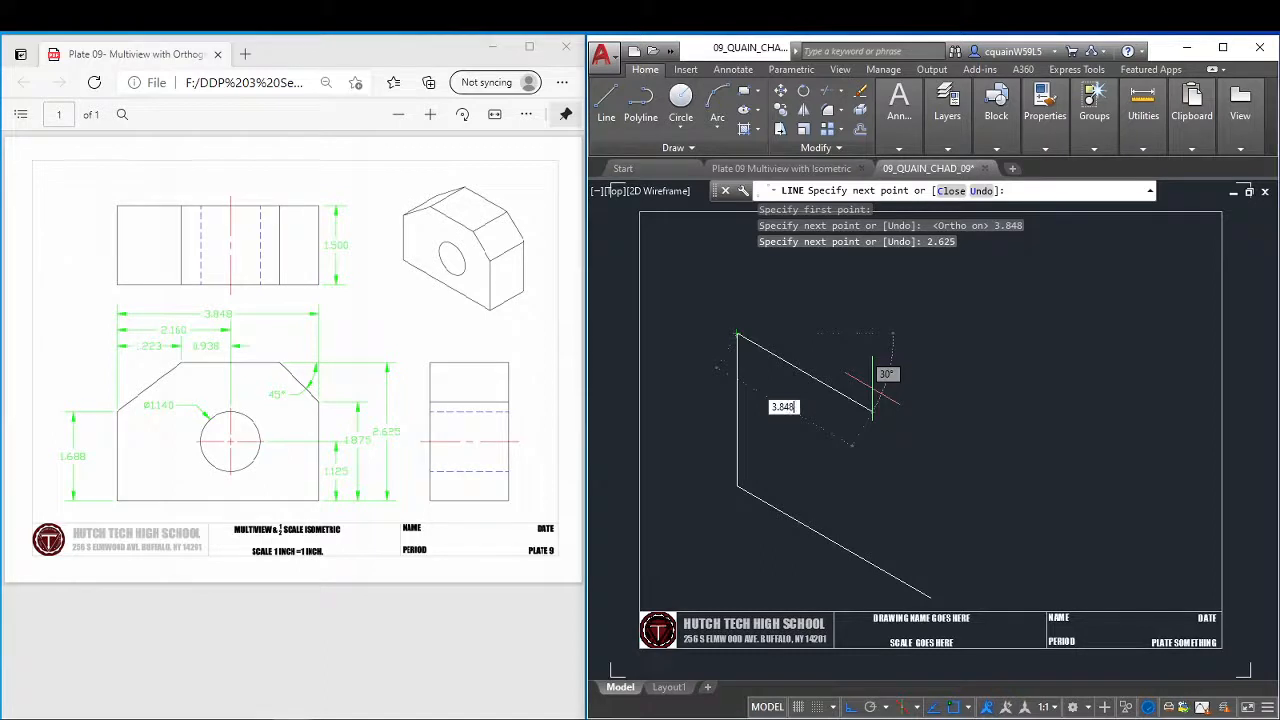
pyautogui.write('.848')
pyautogui.press('Return')
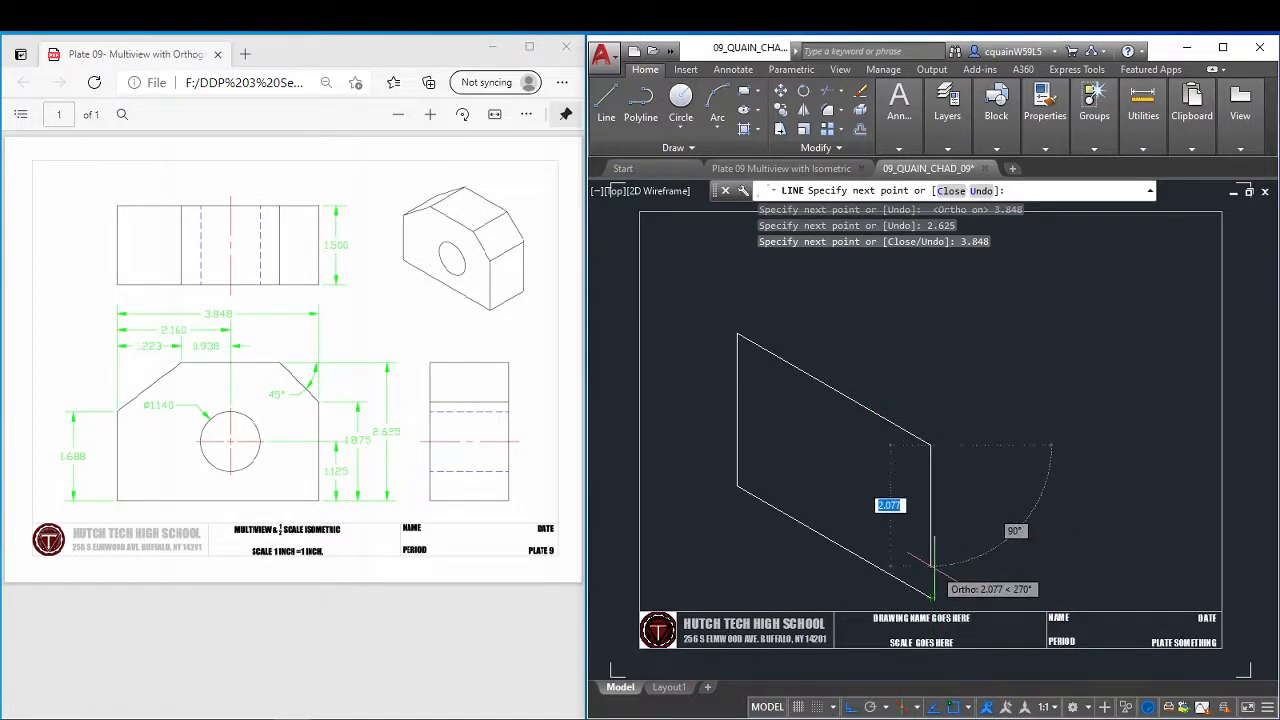
pyautogui.write('c')
pyautogui.press('Return')
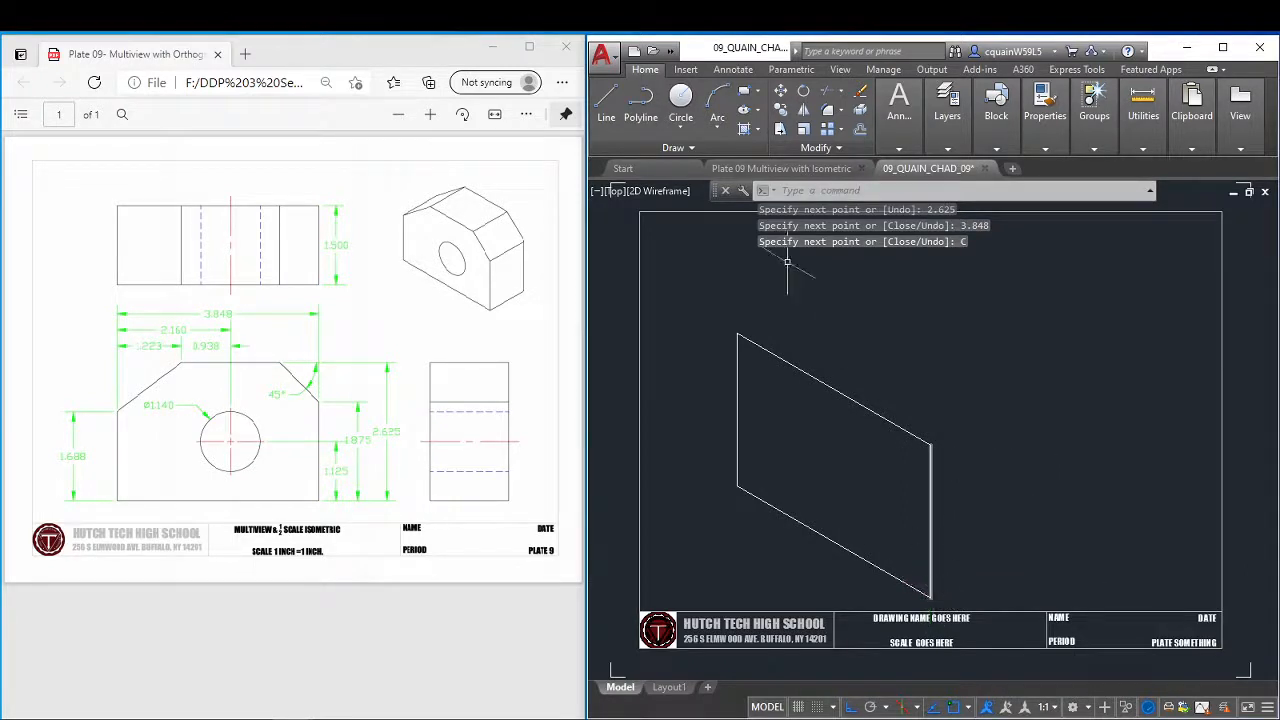
# From the front face's lower-right corner, draw a 1.5 line at 30° on the top isoplane and a 2.625 vertical on the right isoplane, closing the shape.
pyautogui.click(606, 104)
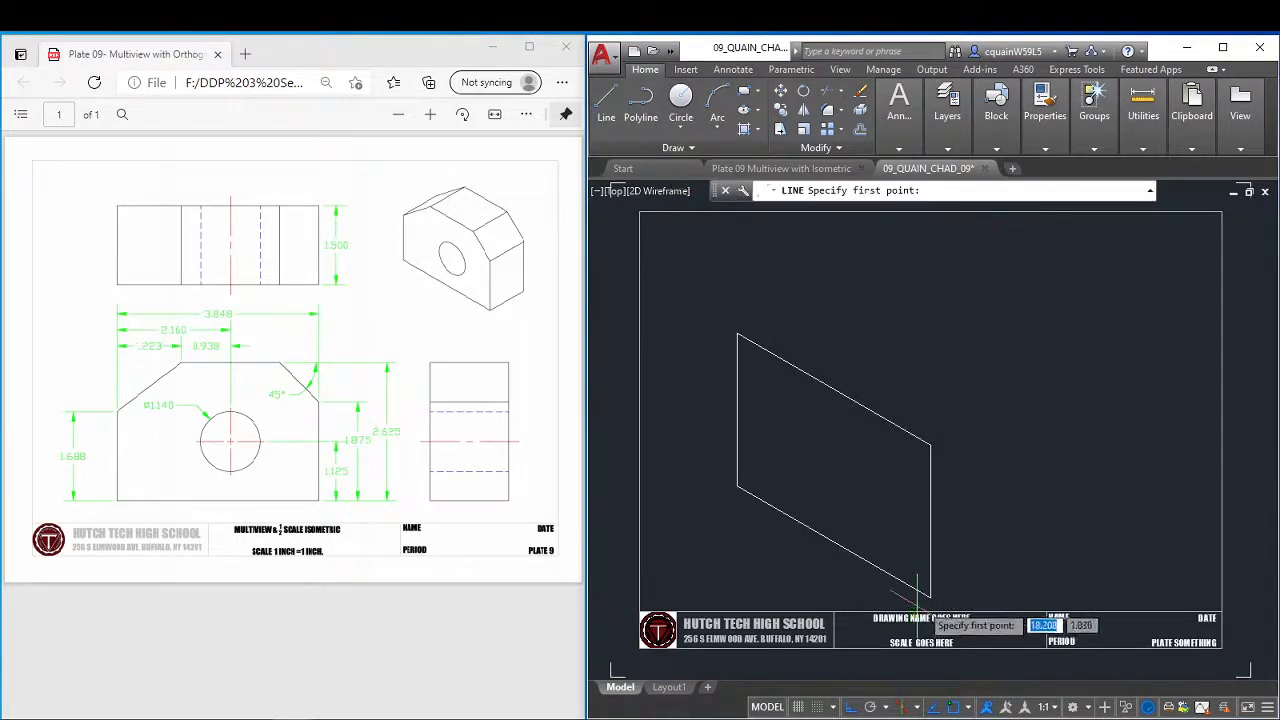
pyautogui.click(930, 595)
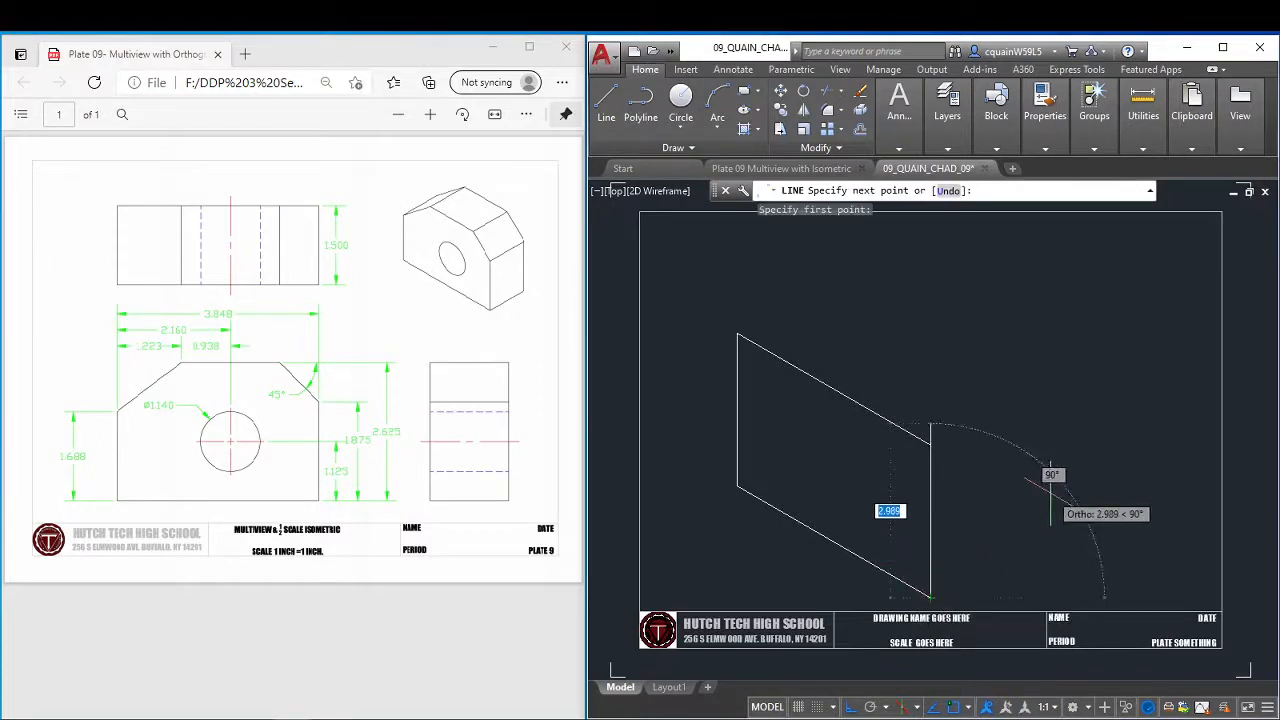
pyautogui.press('F5')
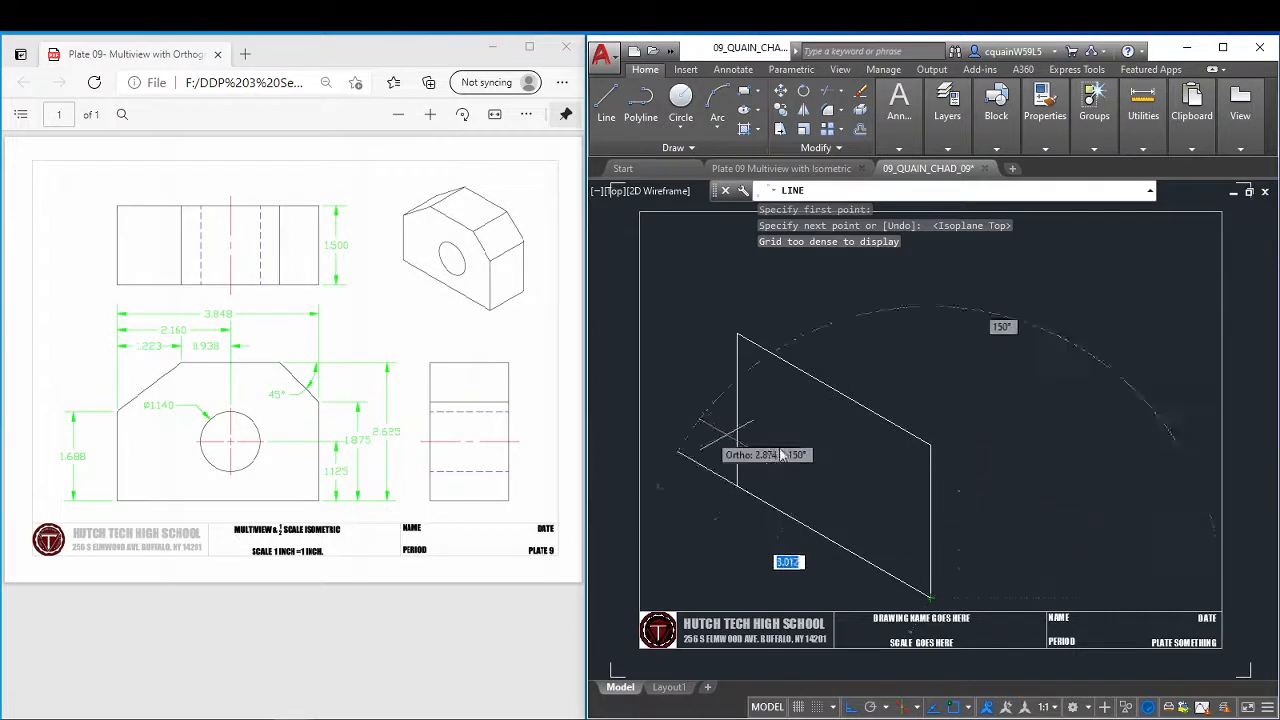
pyautogui.write('1.5')
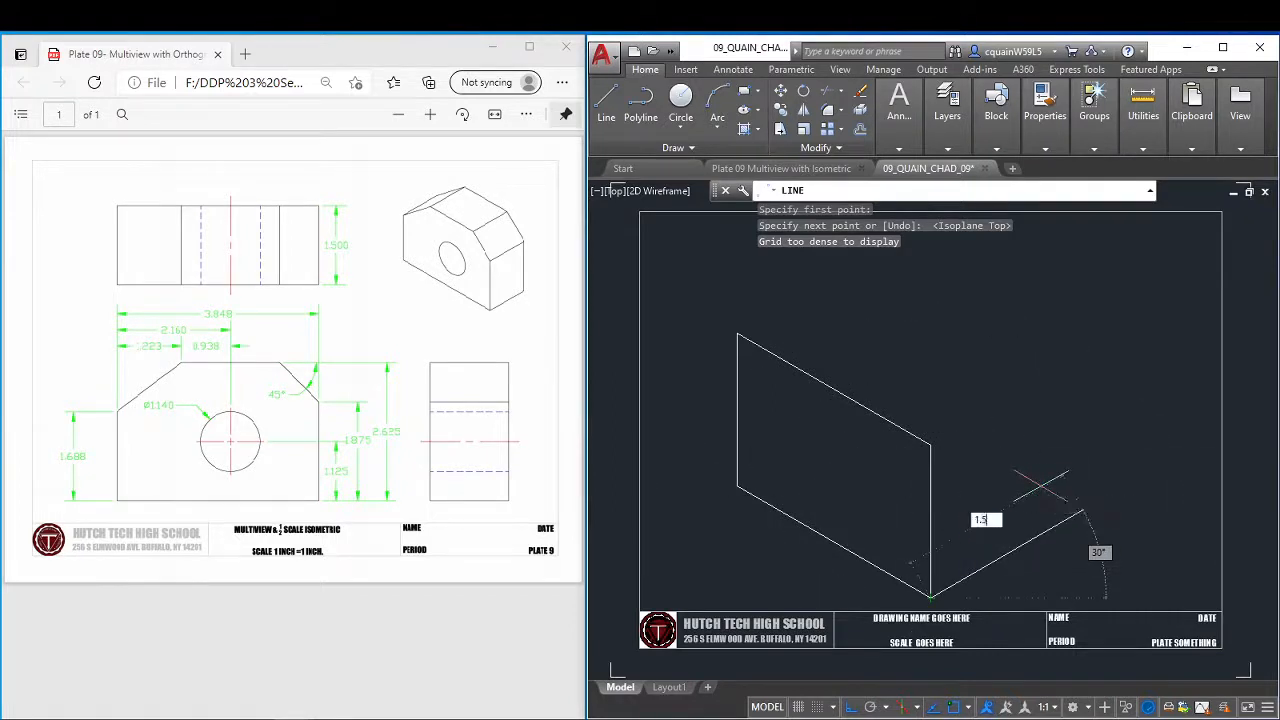
pyautogui.press('Return')
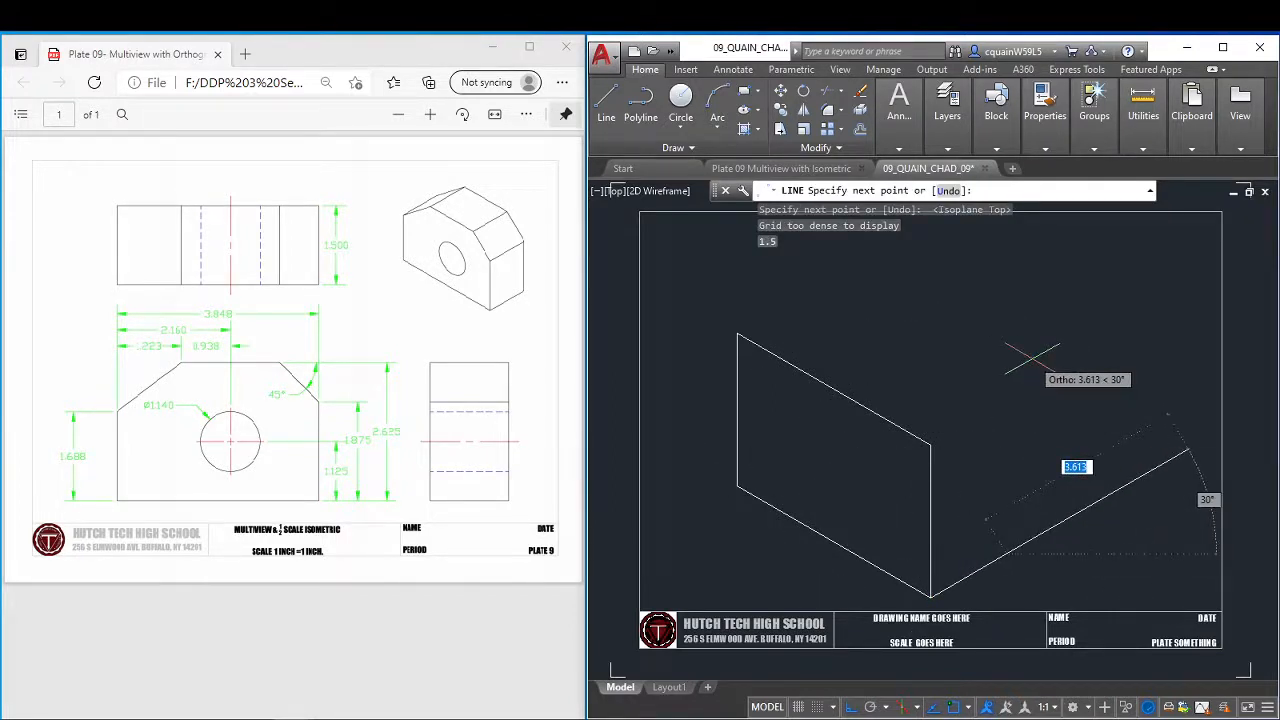
pyautogui.press('F5')
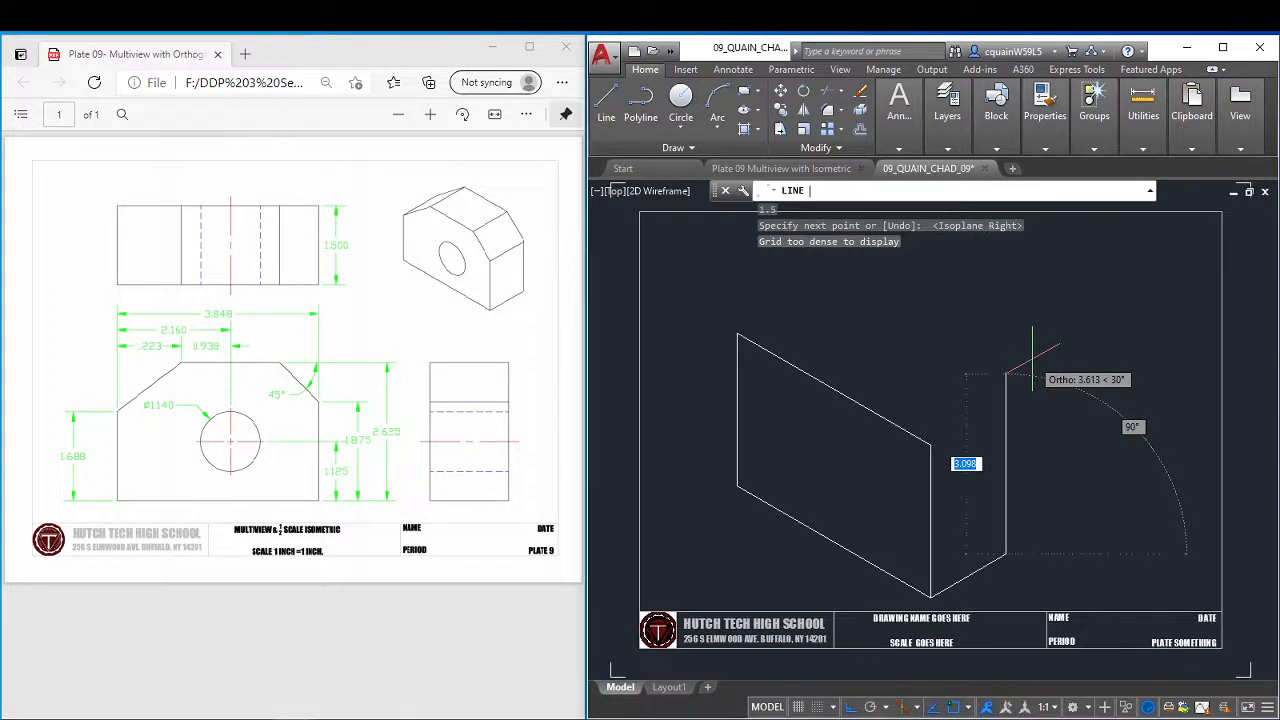
pyautogui.write('2')
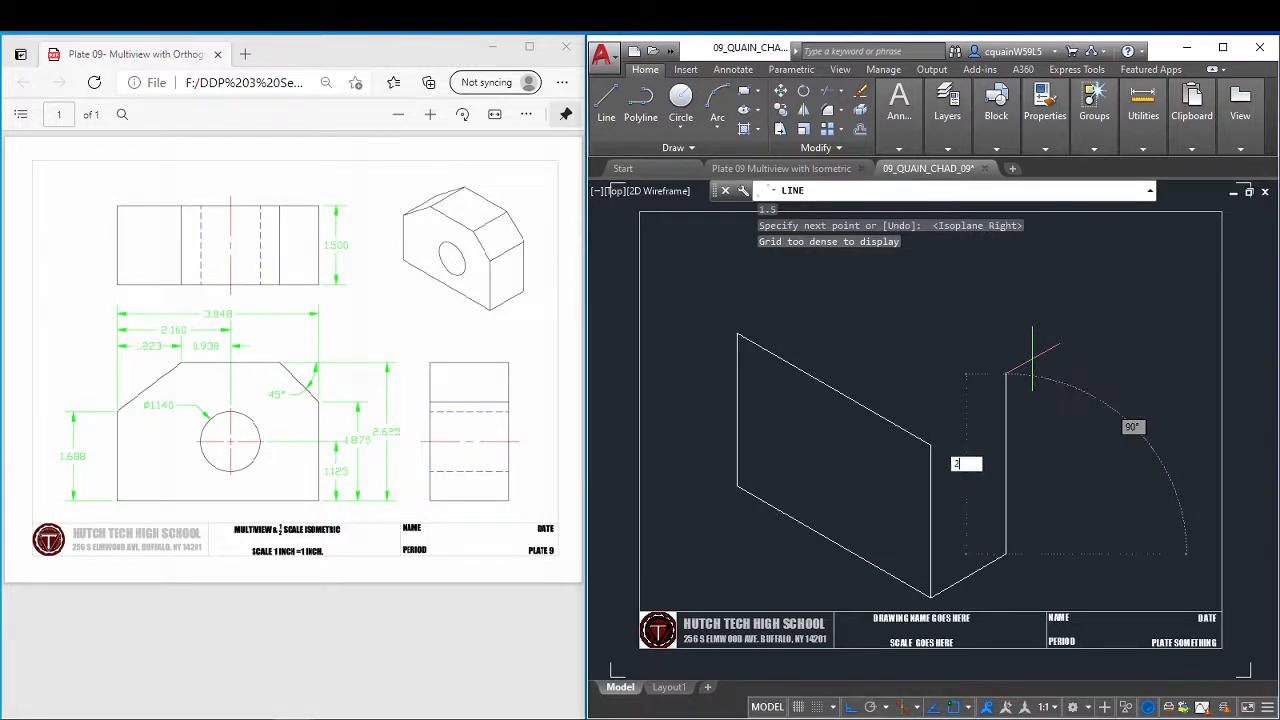
pyautogui.write('.625')
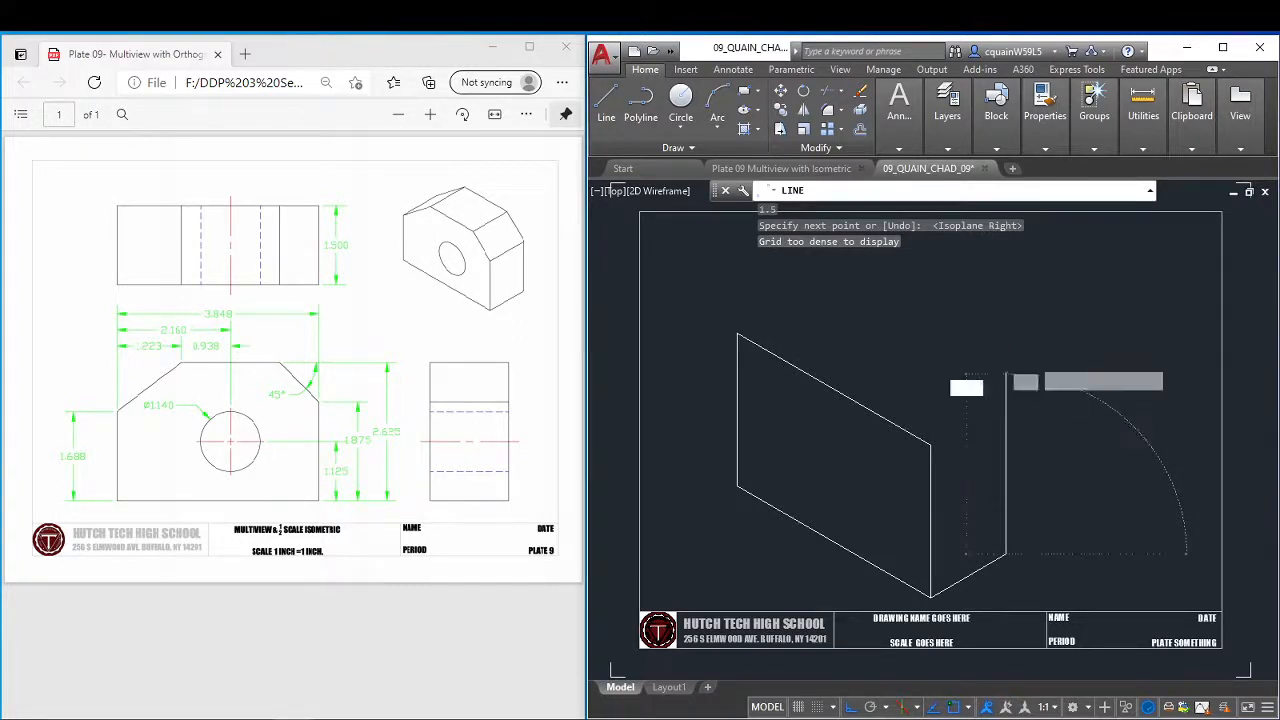
pyautogui.press('Return')
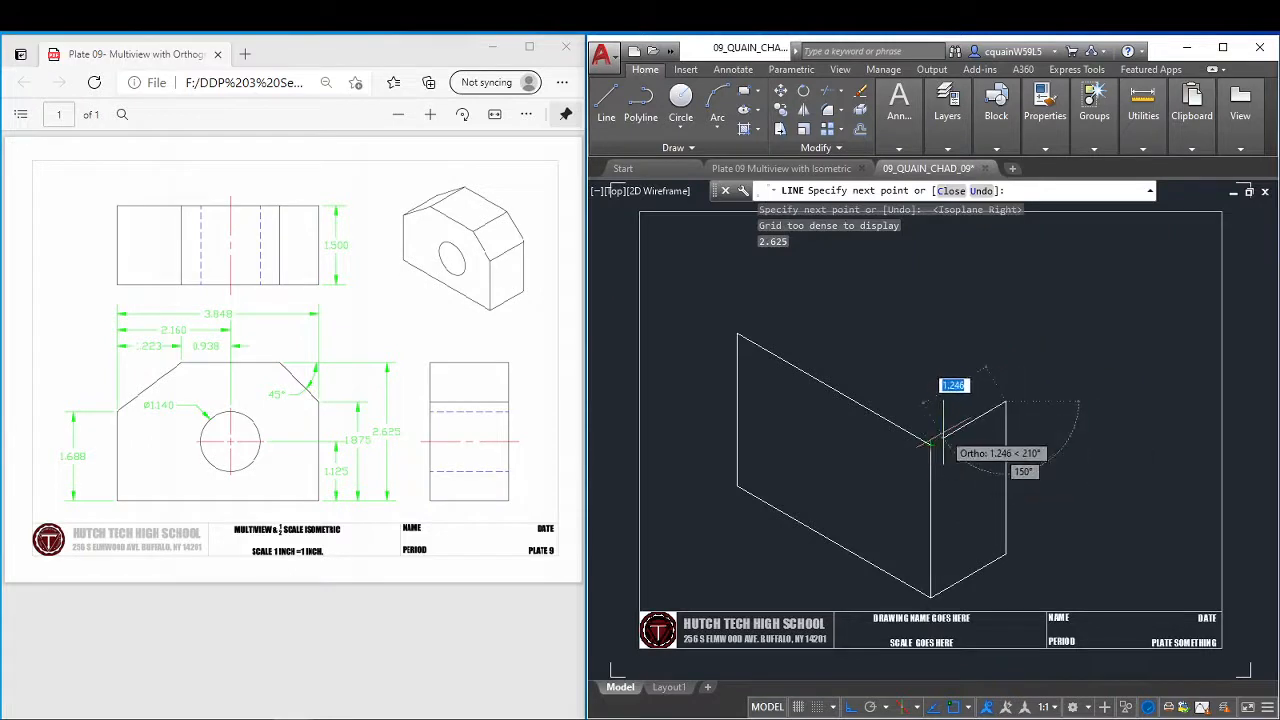
pyautogui.write('c')
pyautogui.press('Return')
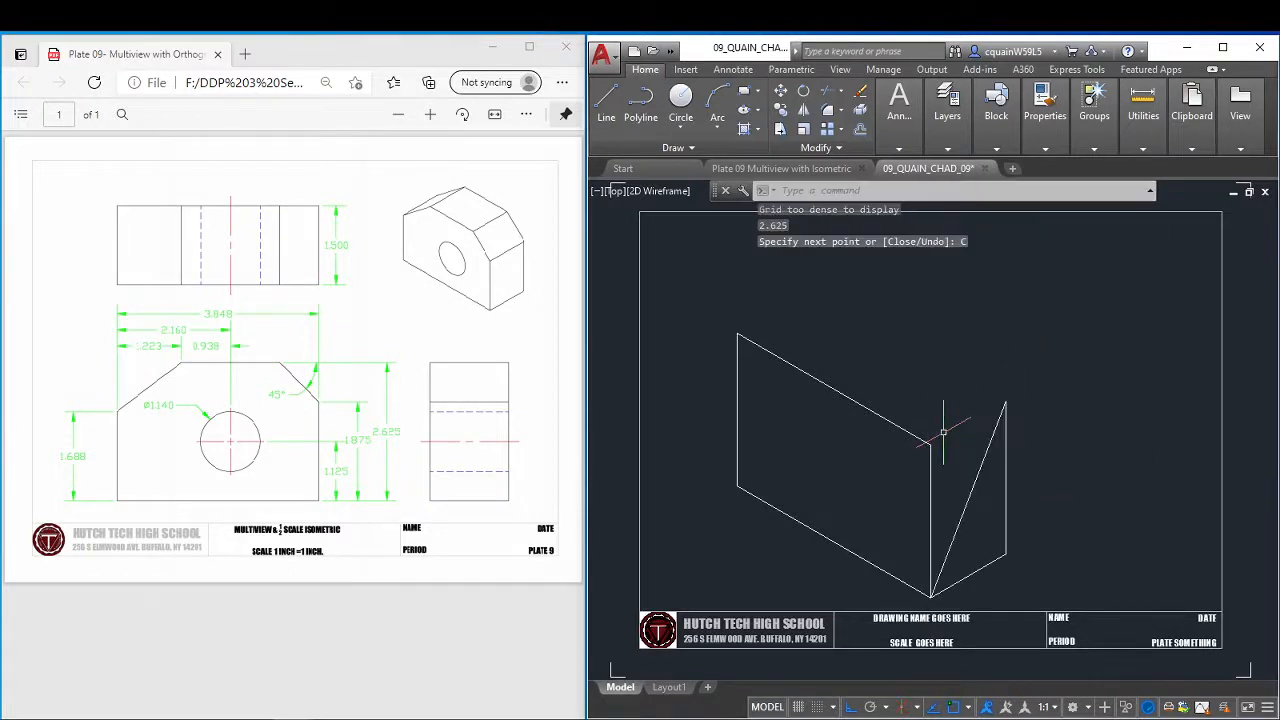
# Stretch the lower endpoint of the side face's diagonal line to the front face's upper-right corner.
pyautogui.click(968, 491)
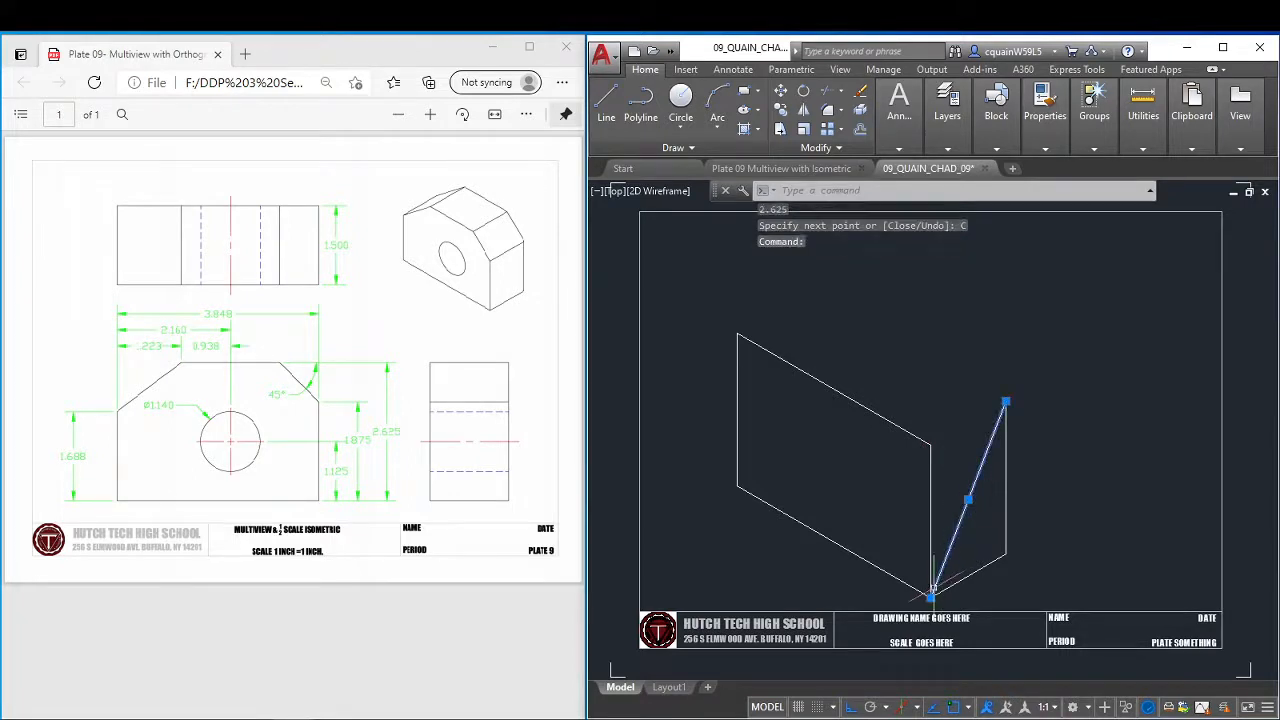
pyautogui.click(931, 593)
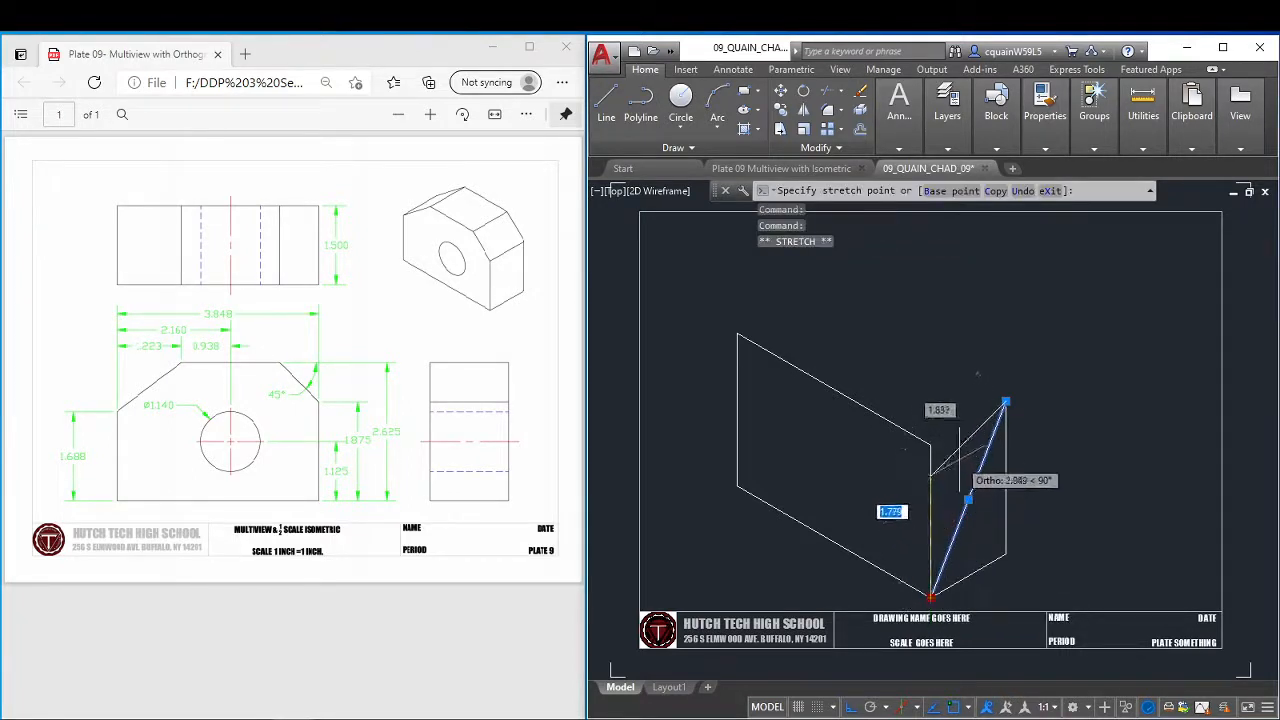
pyautogui.click(931, 445)
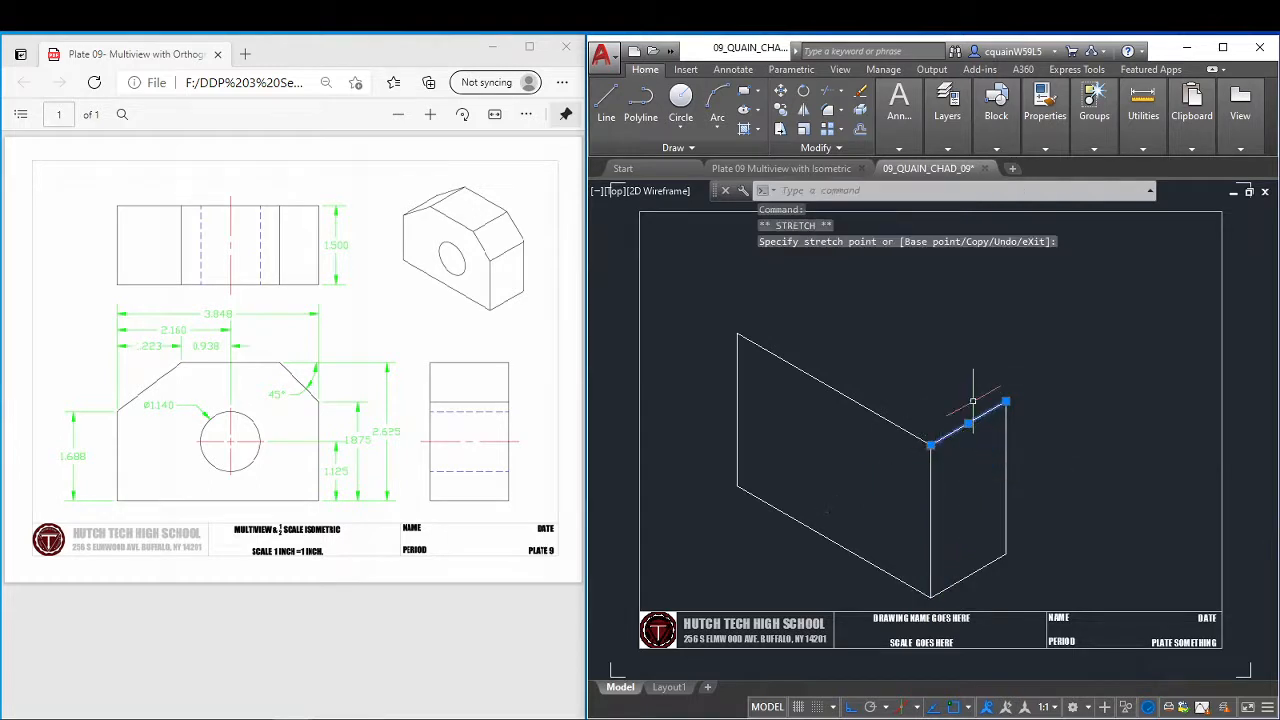
# Copy the side face's top edge from the front face's upper-right corner to its upper-left corner.
pyautogui.press('Escape')
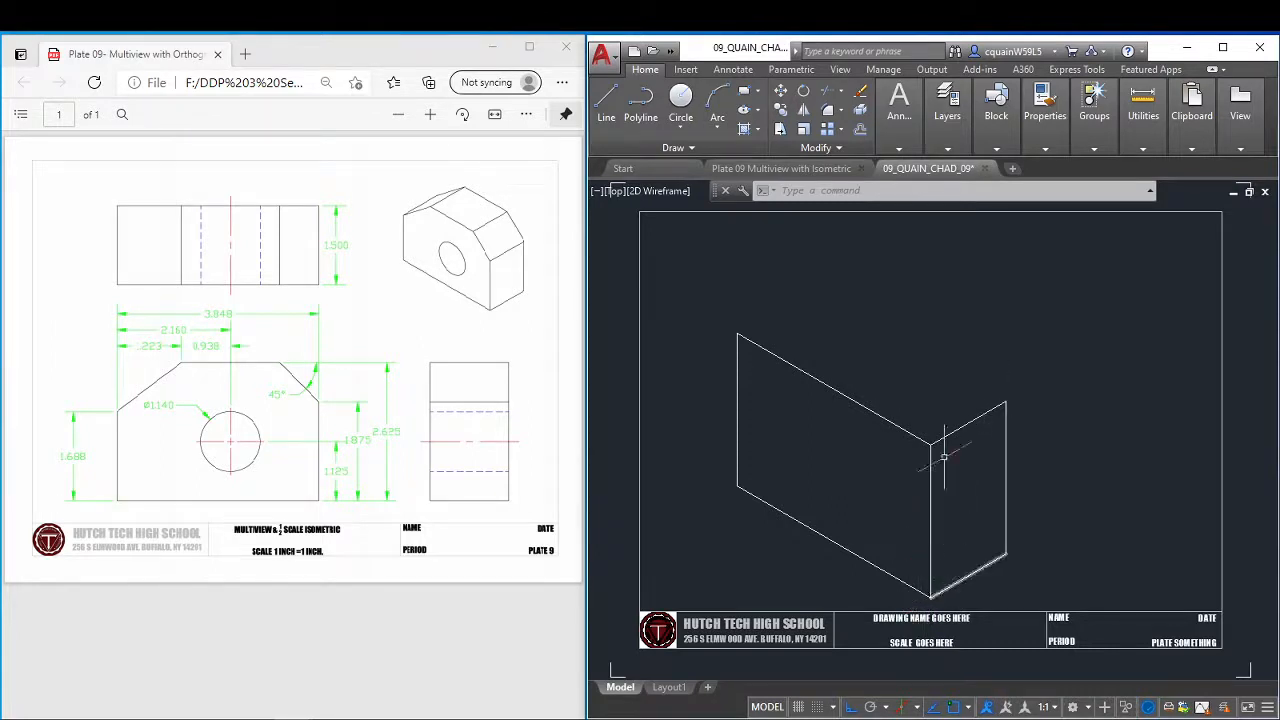
pyautogui.click(606, 100)
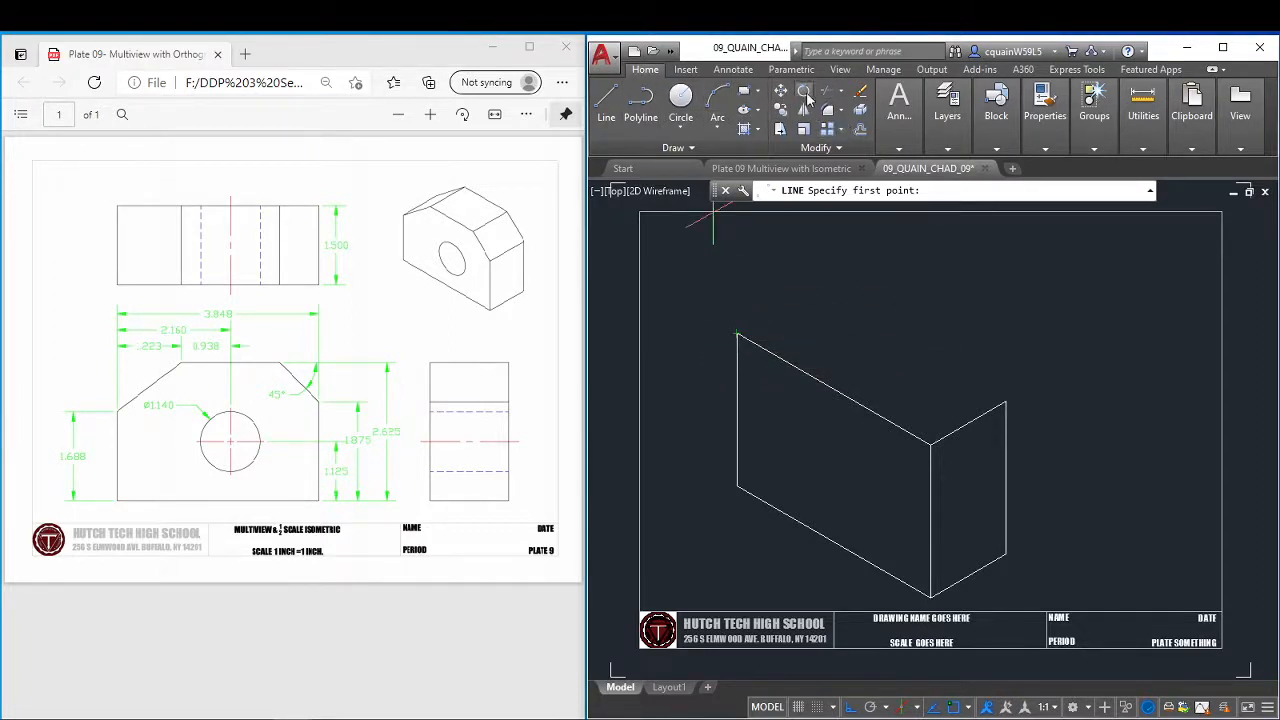
pyautogui.click(780, 109)
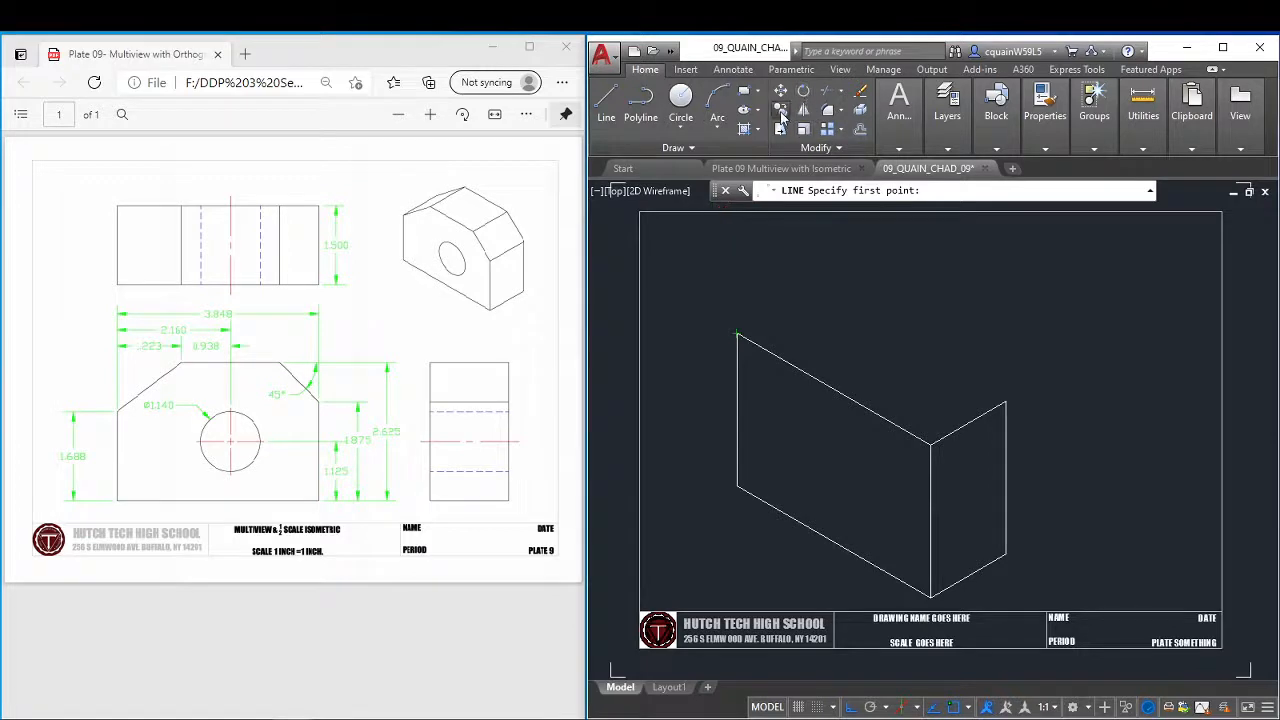
pyautogui.click(963, 427)
pyautogui.press('Return')
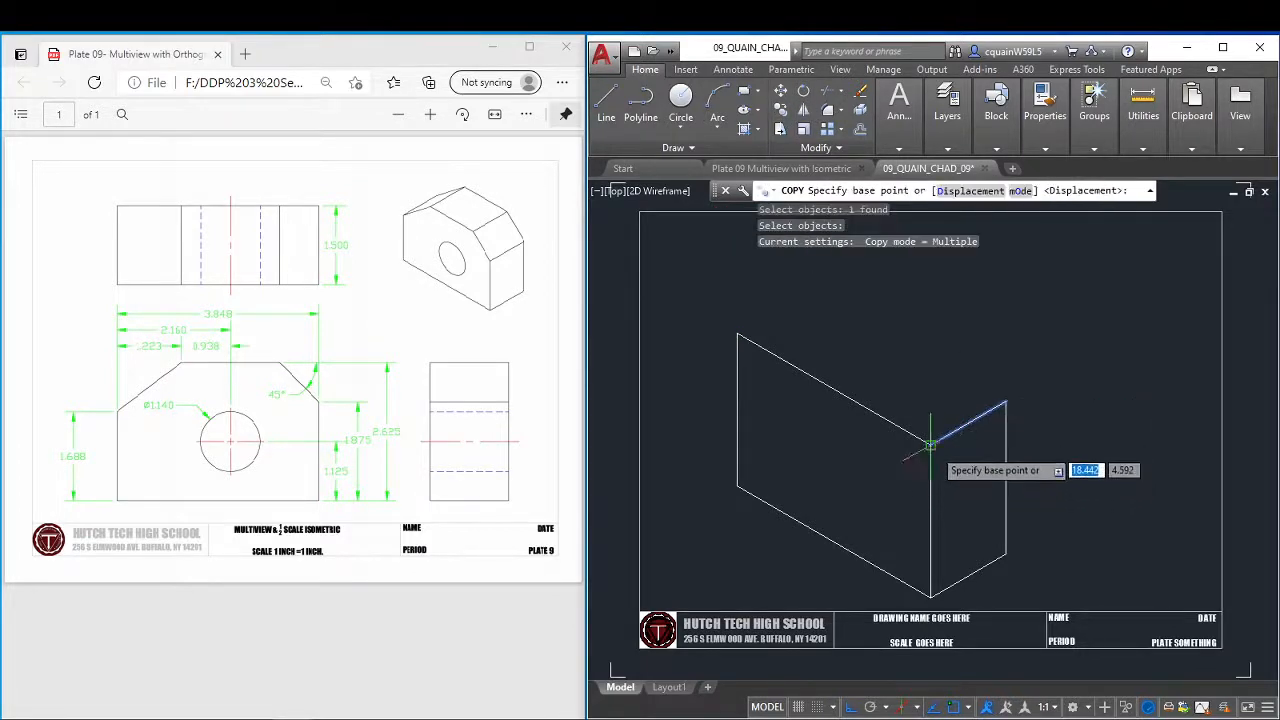
pyautogui.click(930, 444)
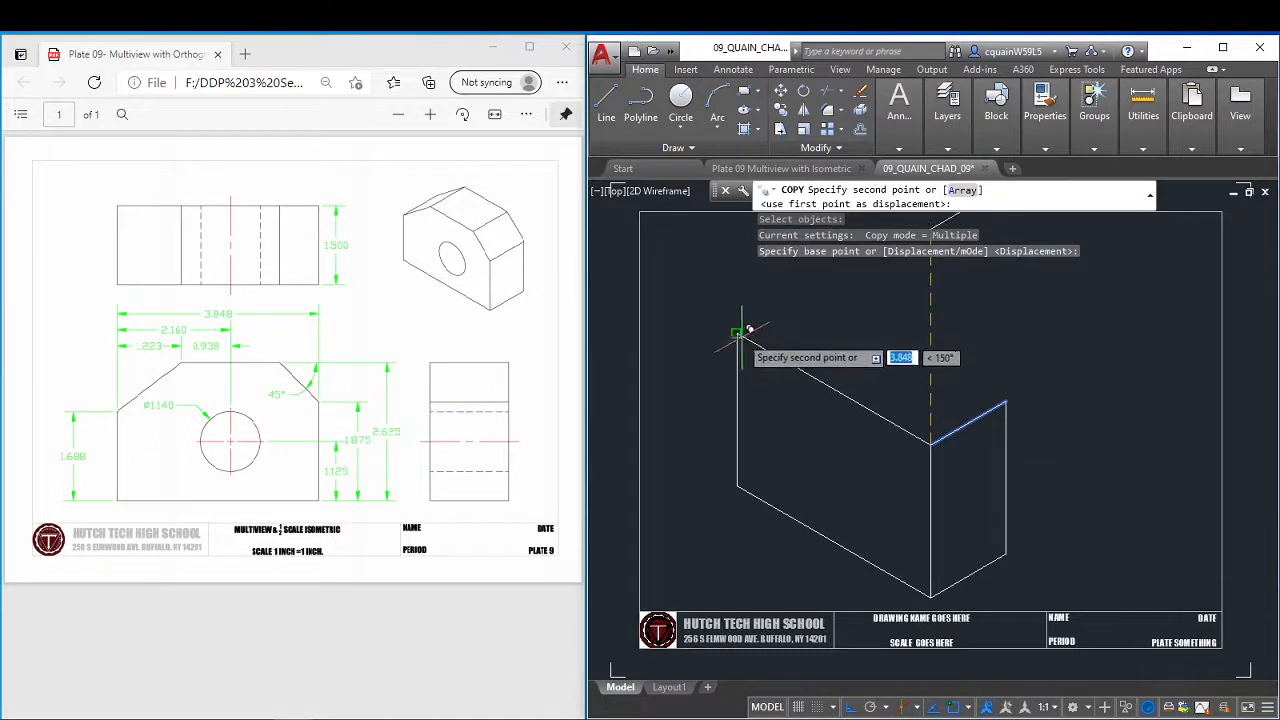
pyautogui.click(741, 334)
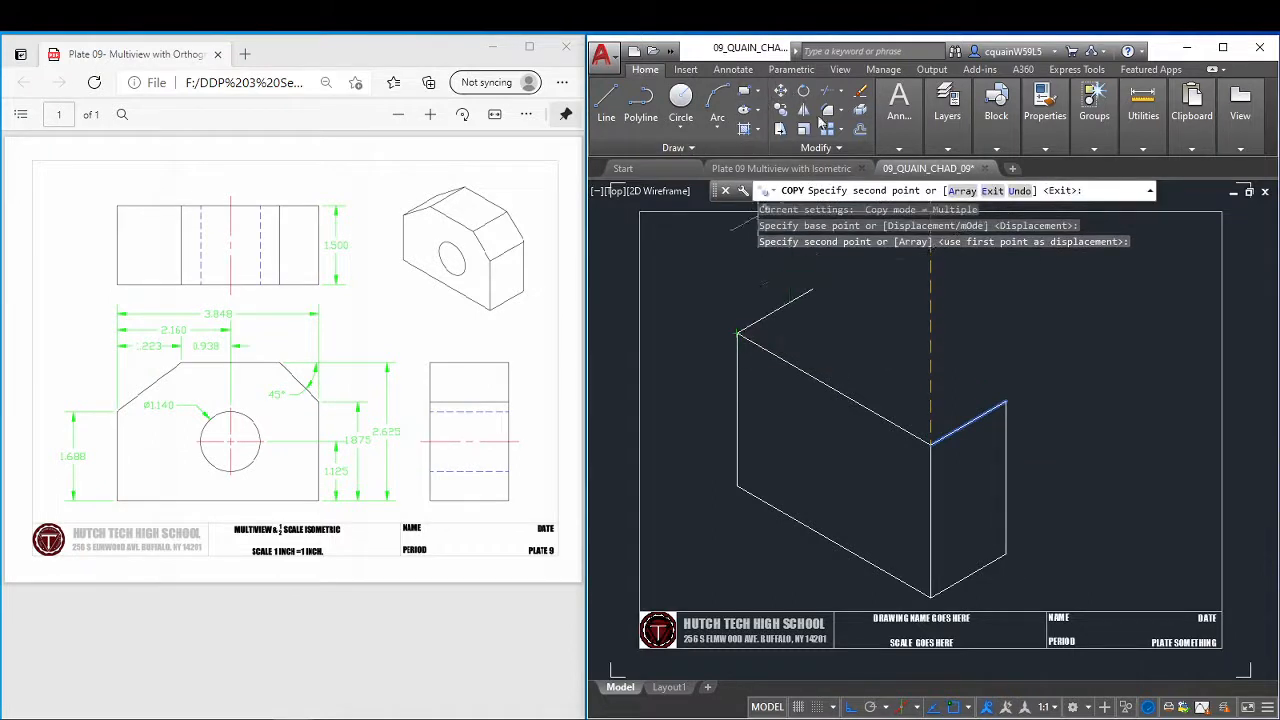
pyautogui.press('Escape')
# Copy the front face's top edge from its right corner to the far end of the side face's top edge.
pyautogui.press('Return')
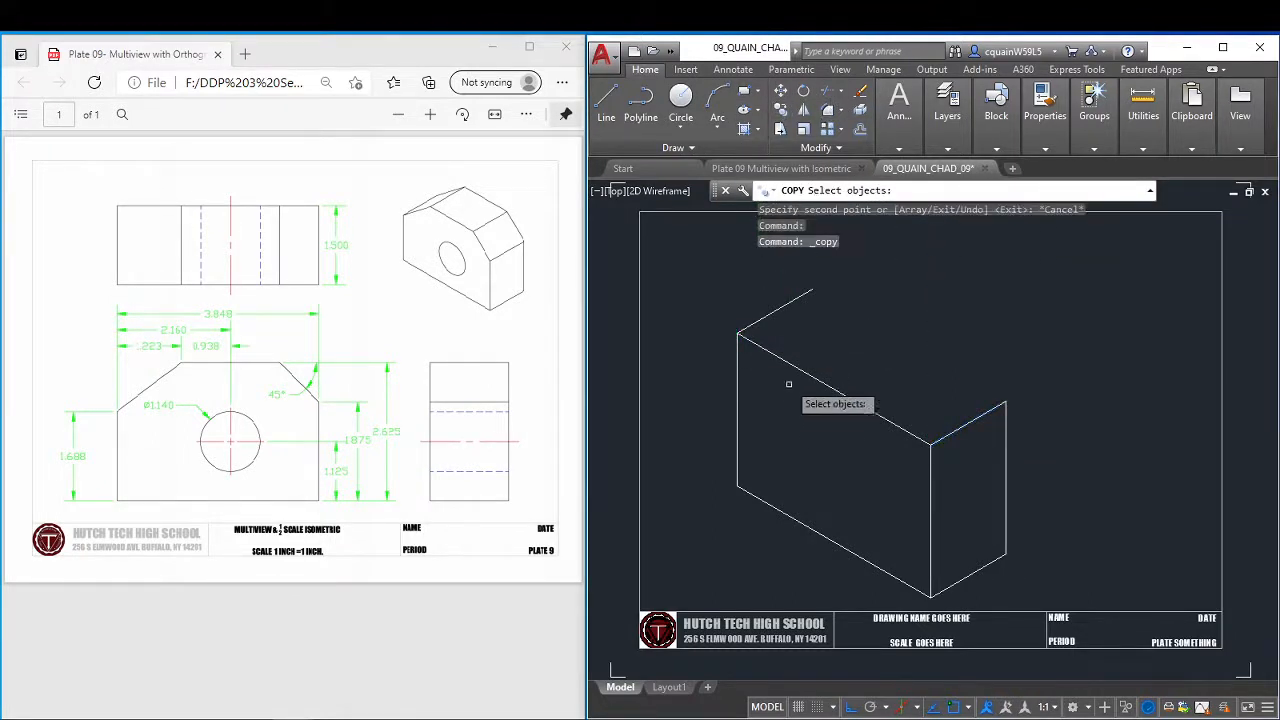
pyautogui.click(810, 375)
pyautogui.press('Return')
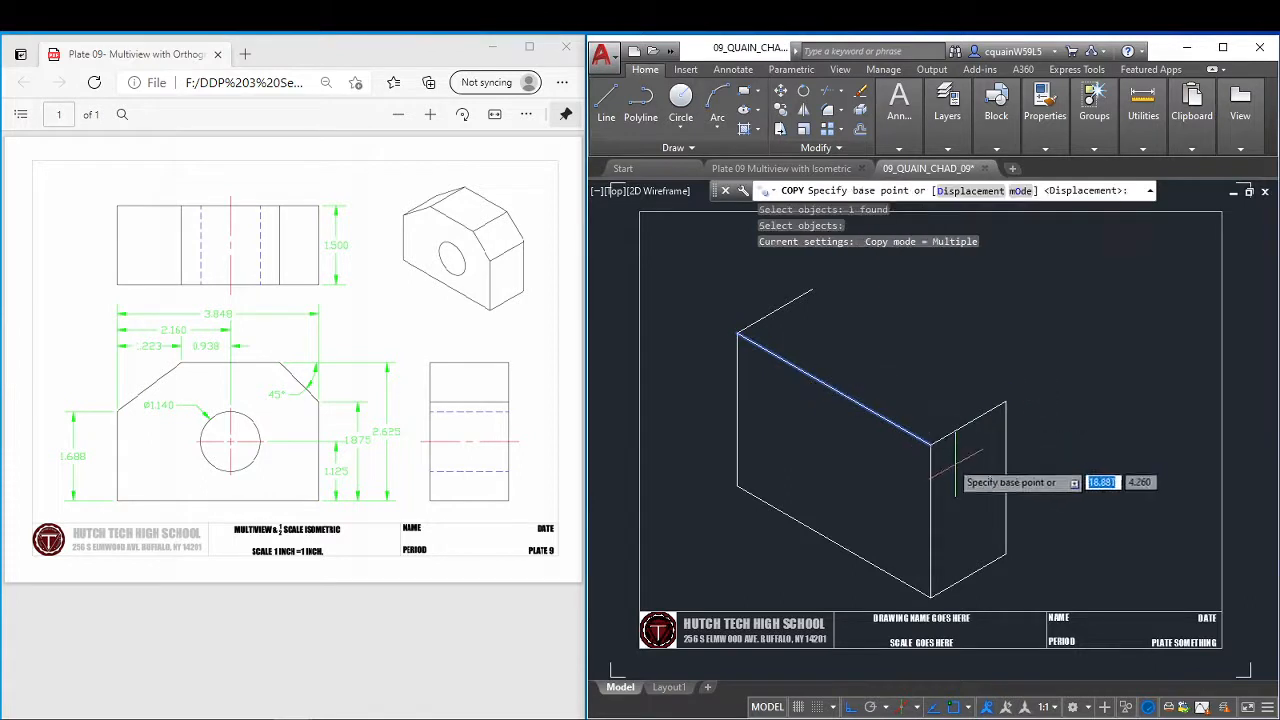
pyautogui.click(930, 442)
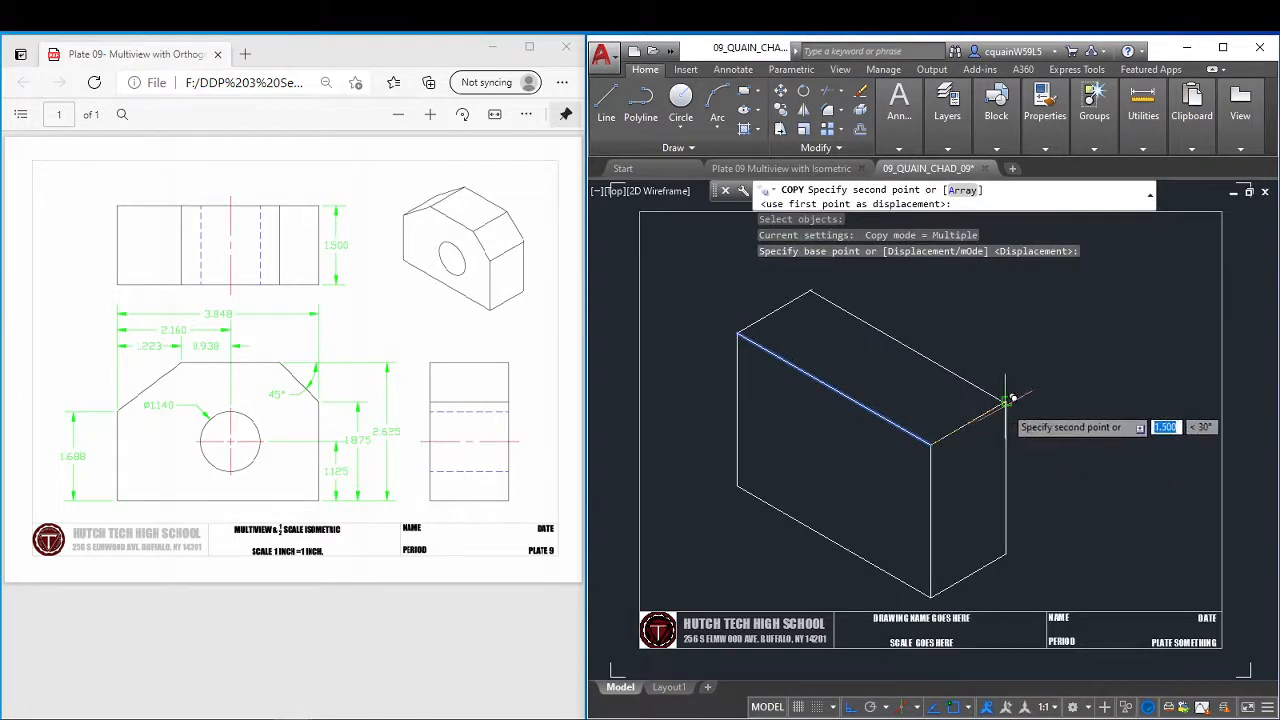
pyautogui.click(1002, 404)
pyautogui.press('Escape')
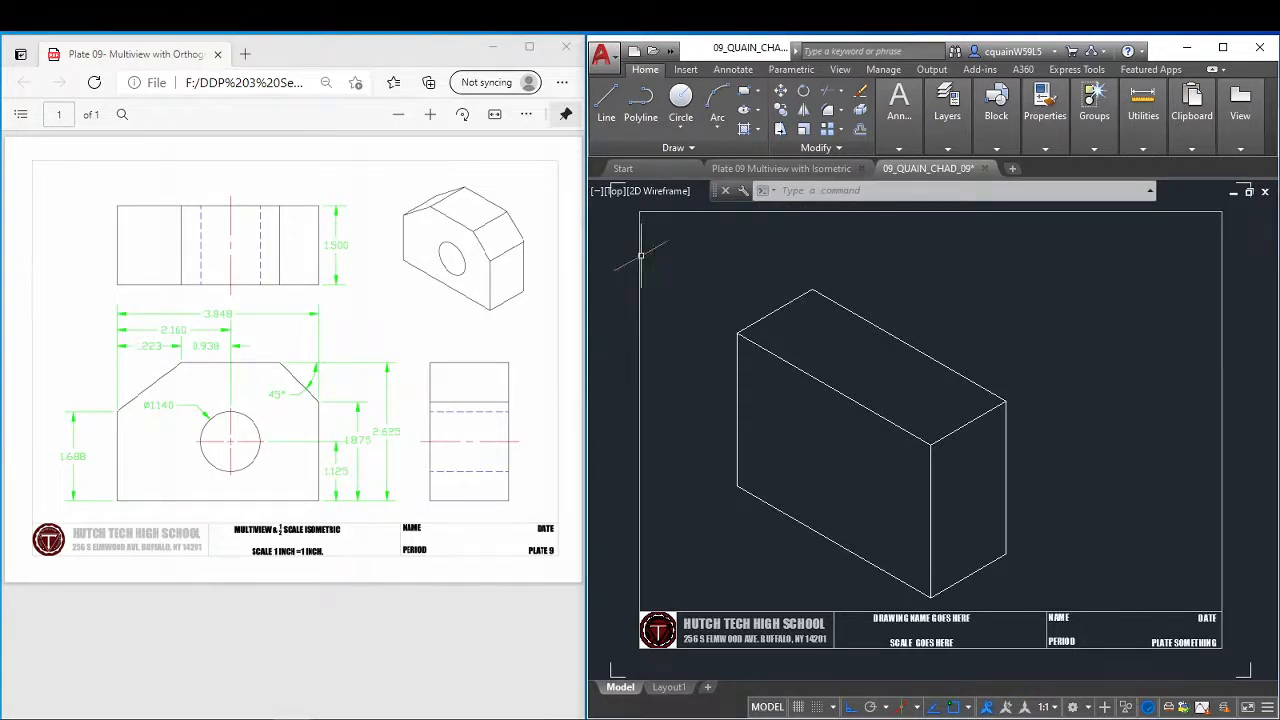
# Draw a 1.125 vertical line upward from the midpoint of the front face's bottom edge.
pyautogui.click(605, 113)
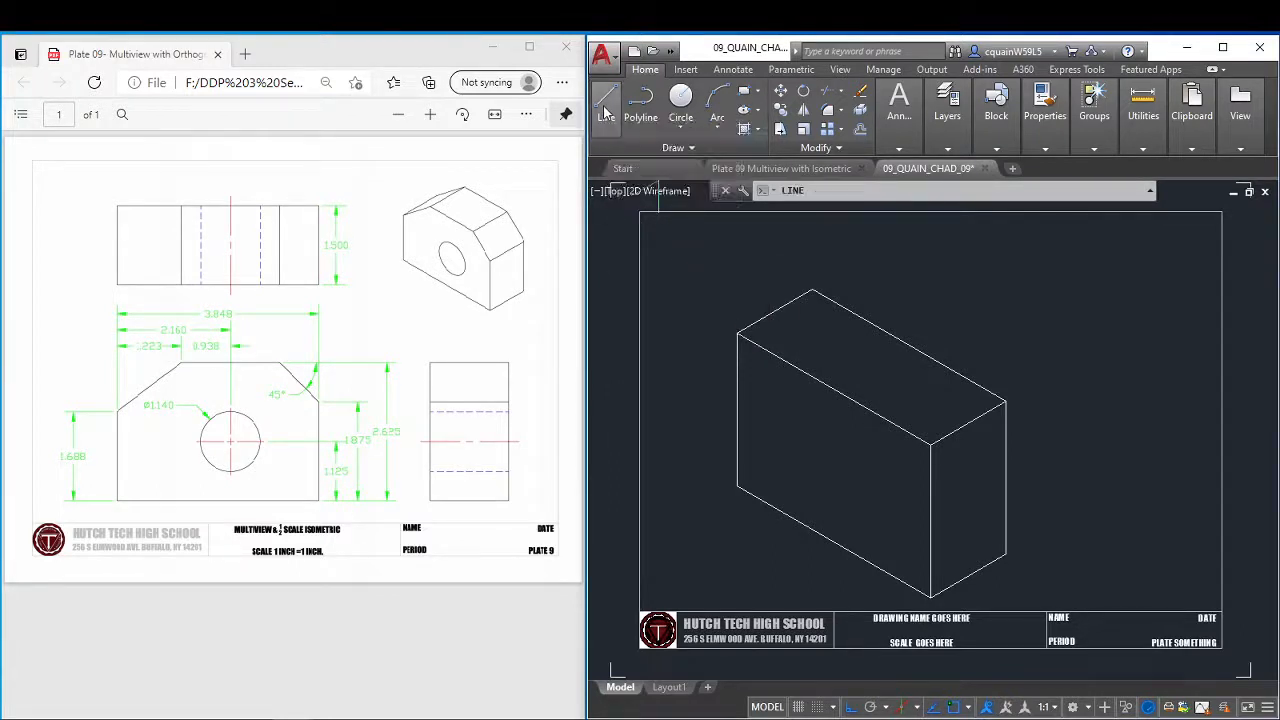
pyautogui.click(833, 541)
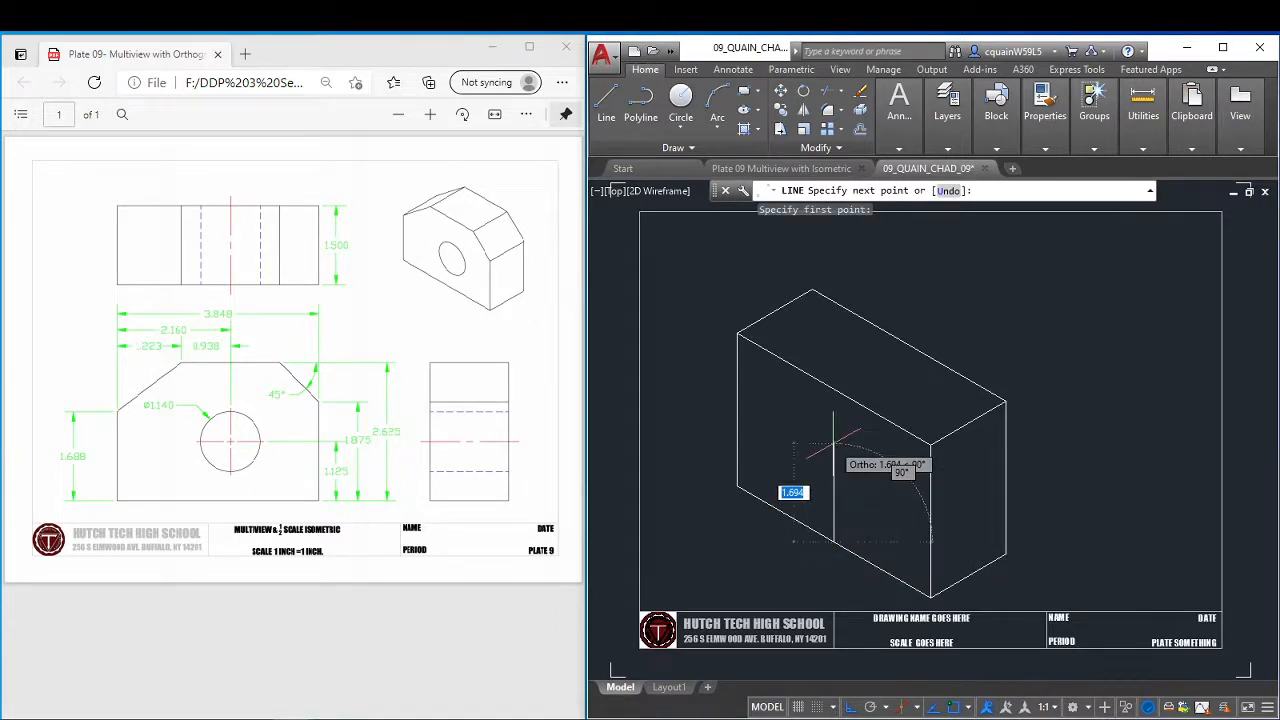
pyautogui.write('1.125')
pyautogui.press('Return')
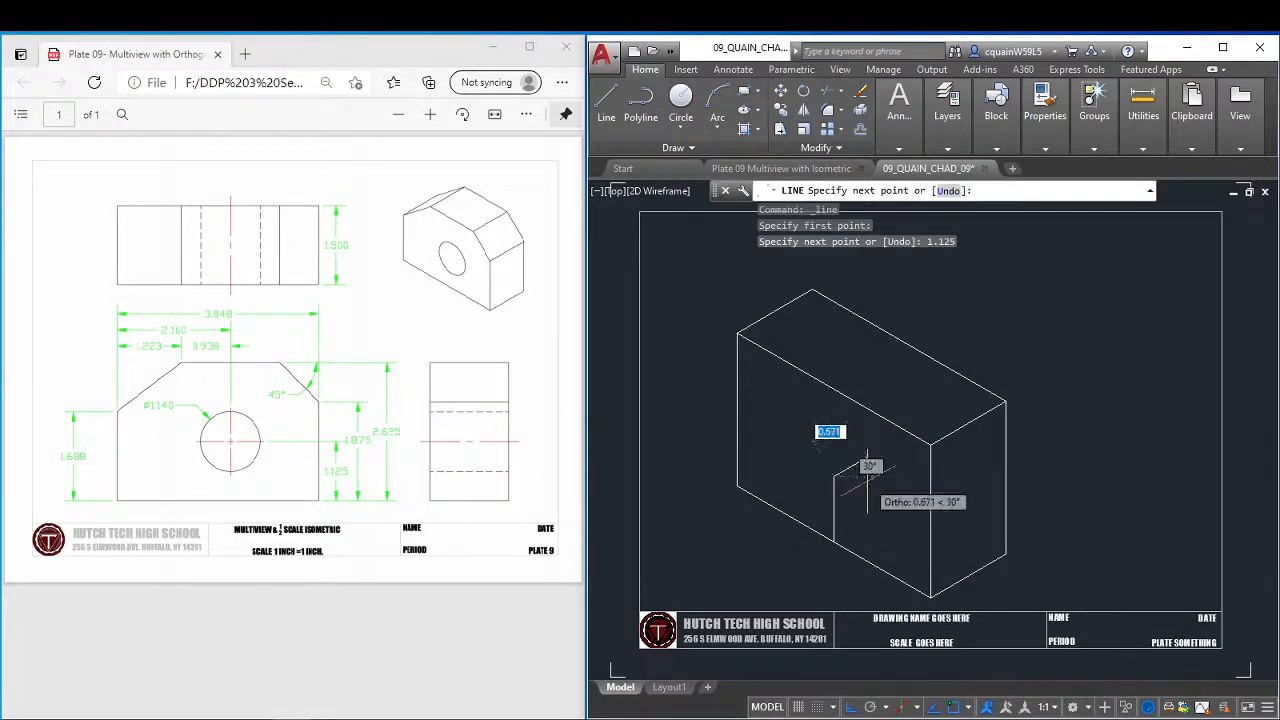
pyautogui.press('Escape')
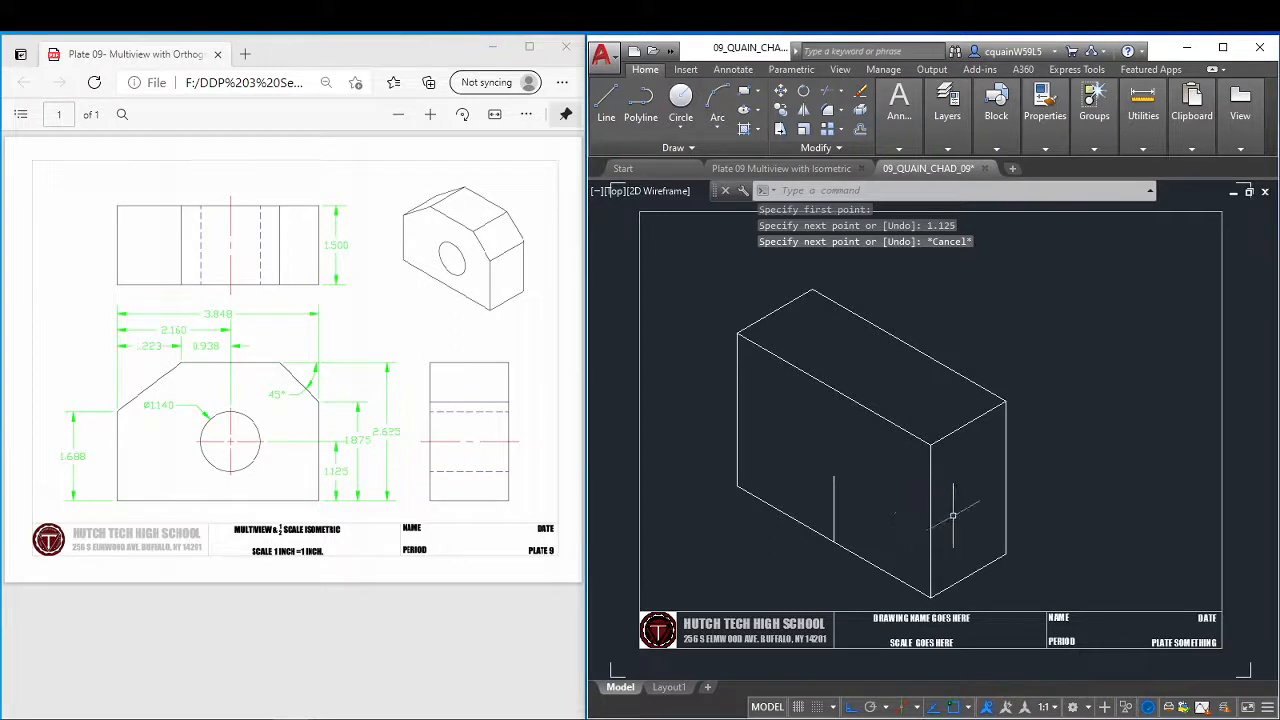
# Try offsetting the front face's bottom edge 1.125 inward, and erase the offset line.
pyautogui.click(858, 130)
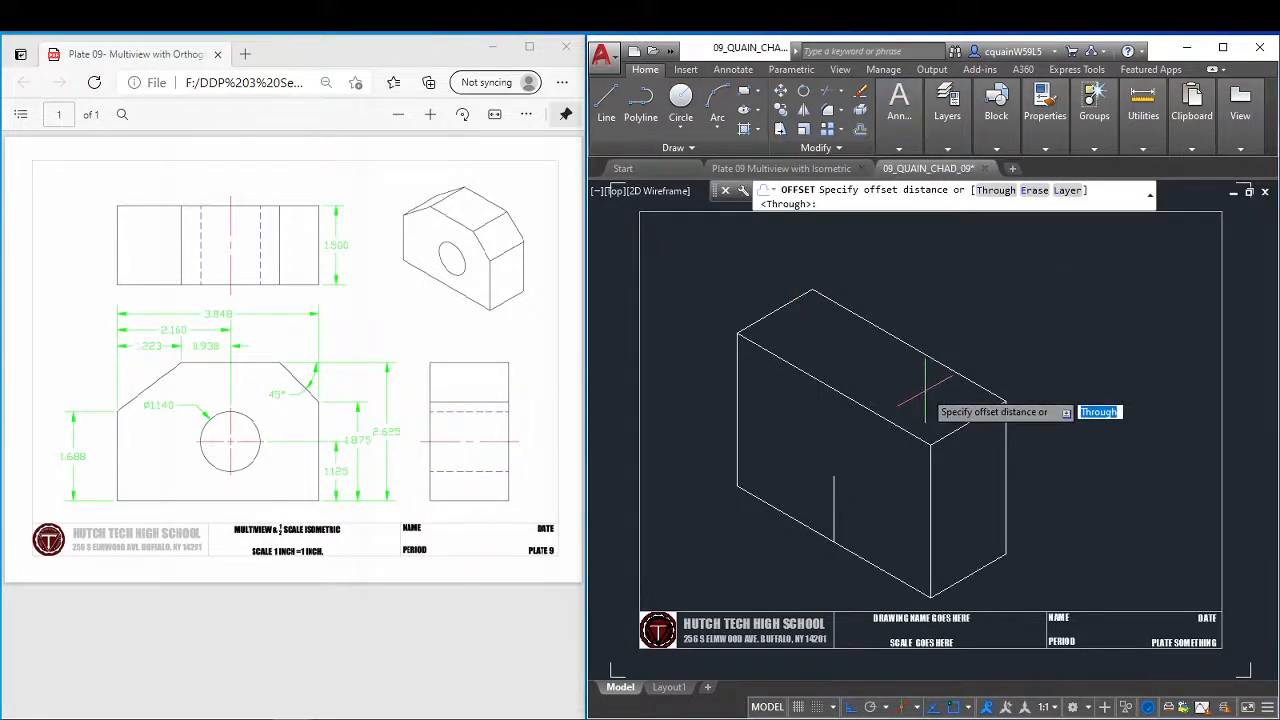
pyautogui.write('1.125')
pyautogui.press('Return')
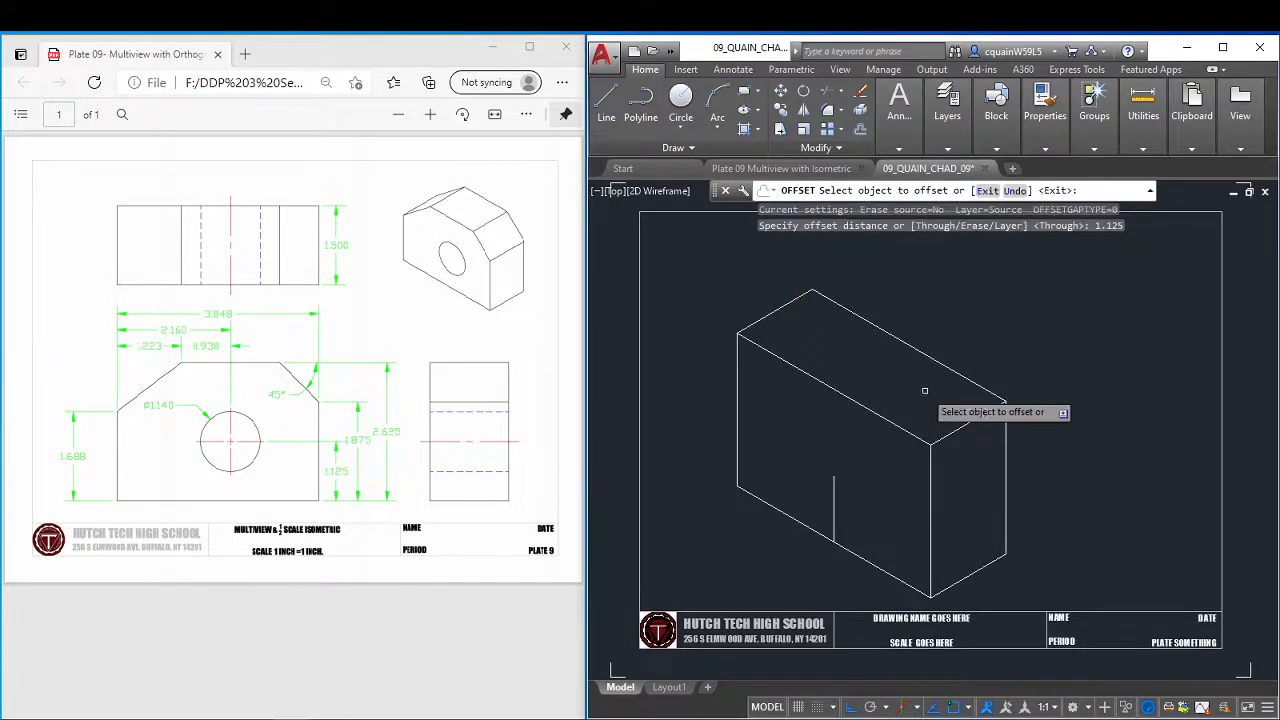
pyautogui.click(817, 533)
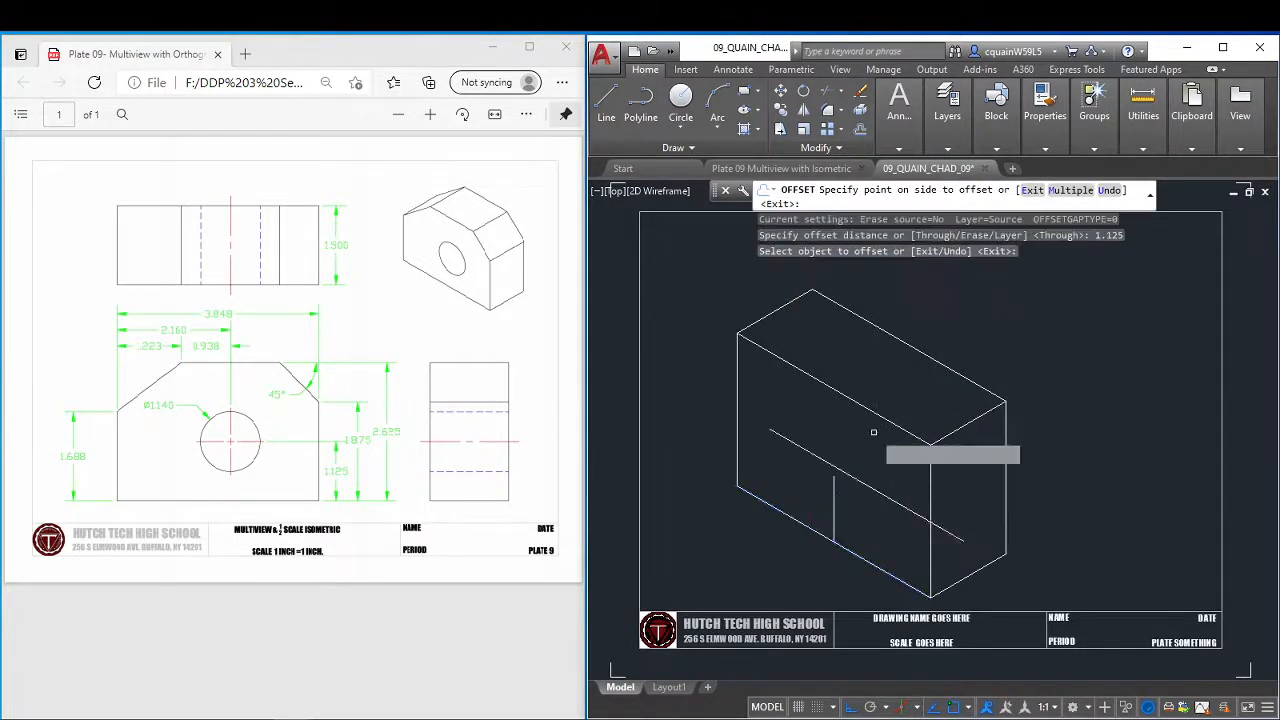
pyautogui.click(870, 440)
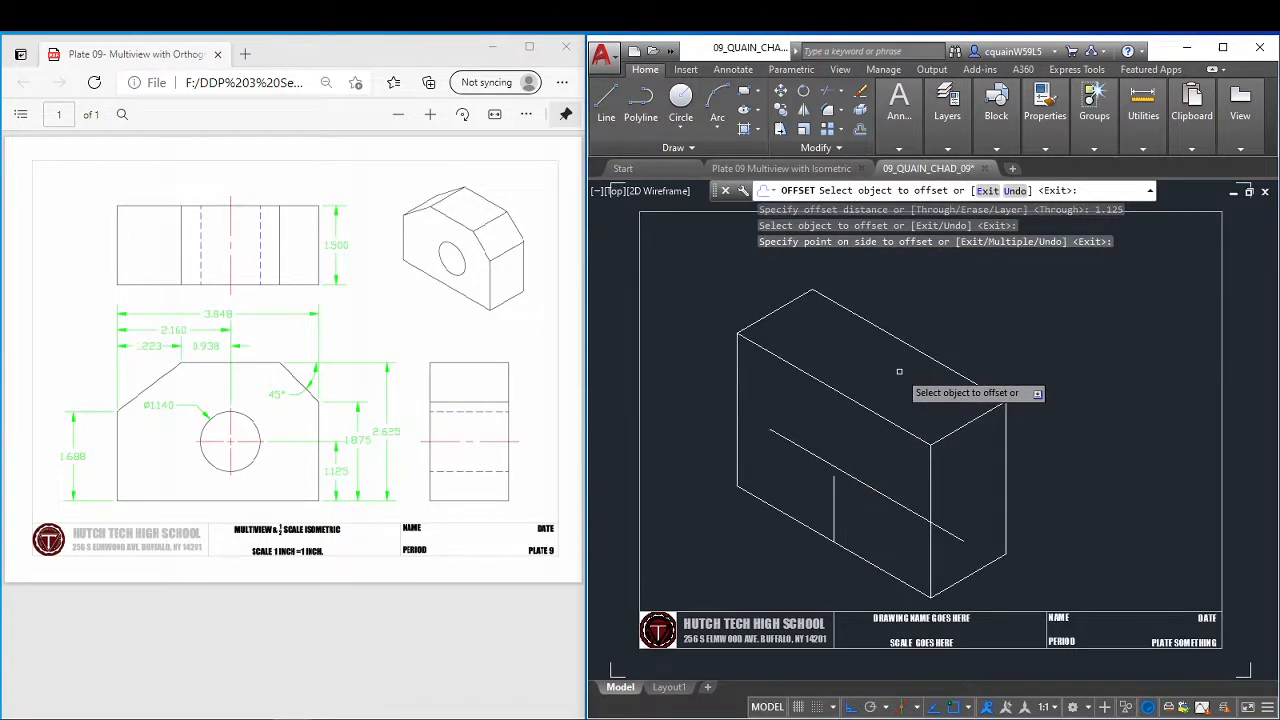
pyautogui.press('Escape')
pyautogui.click(886, 497)
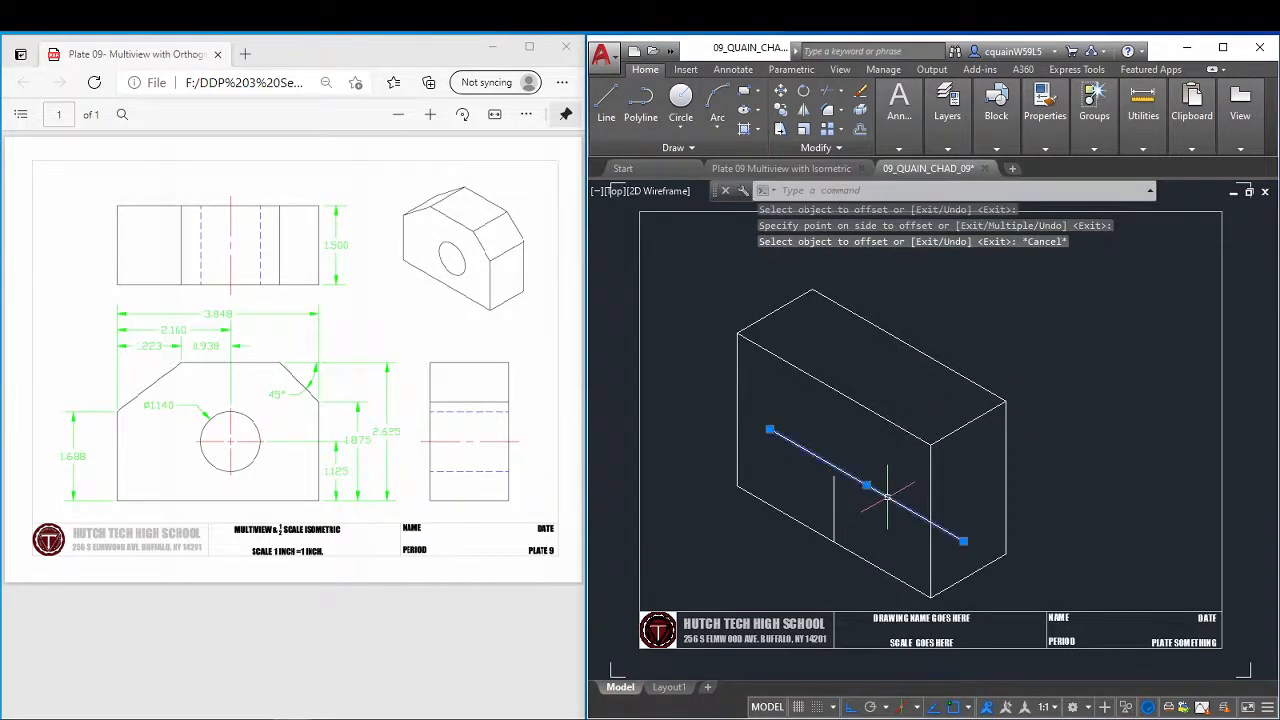
pyautogui.press('Delete')
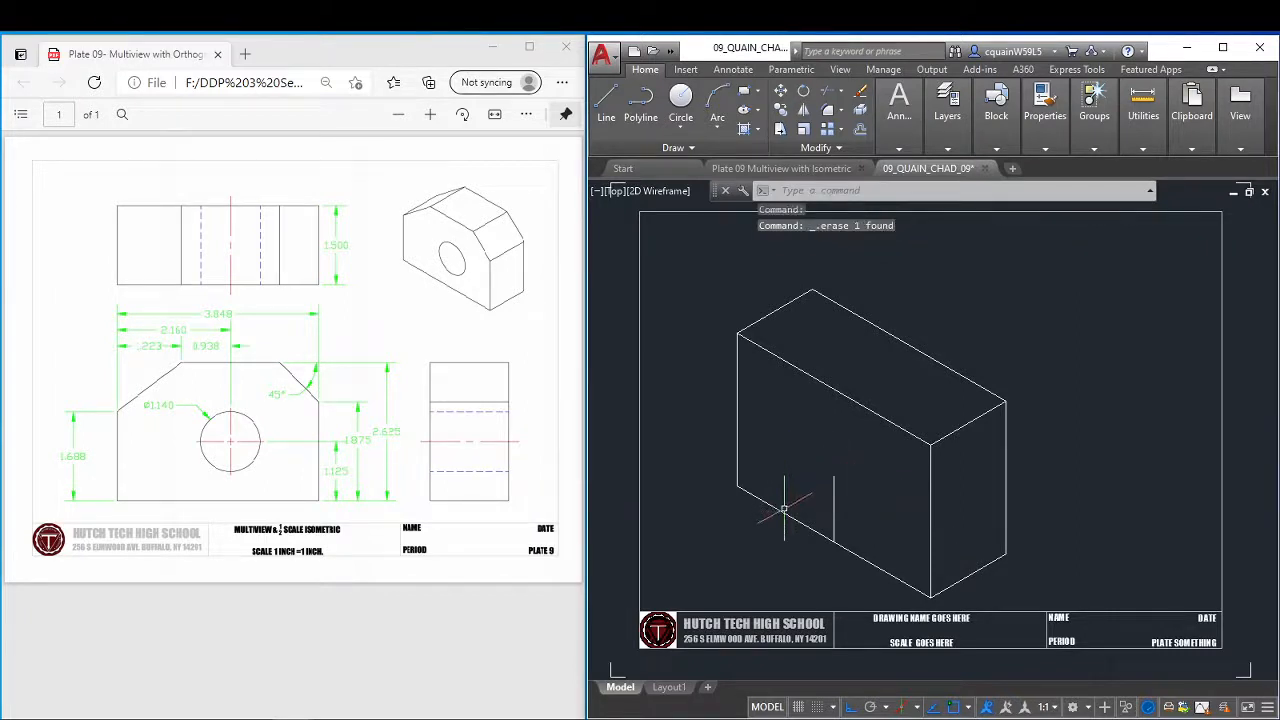
# Copy the front face's bottom edge from the lower end of the short vertical line to its upper end.
pyautogui.click(788, 112)
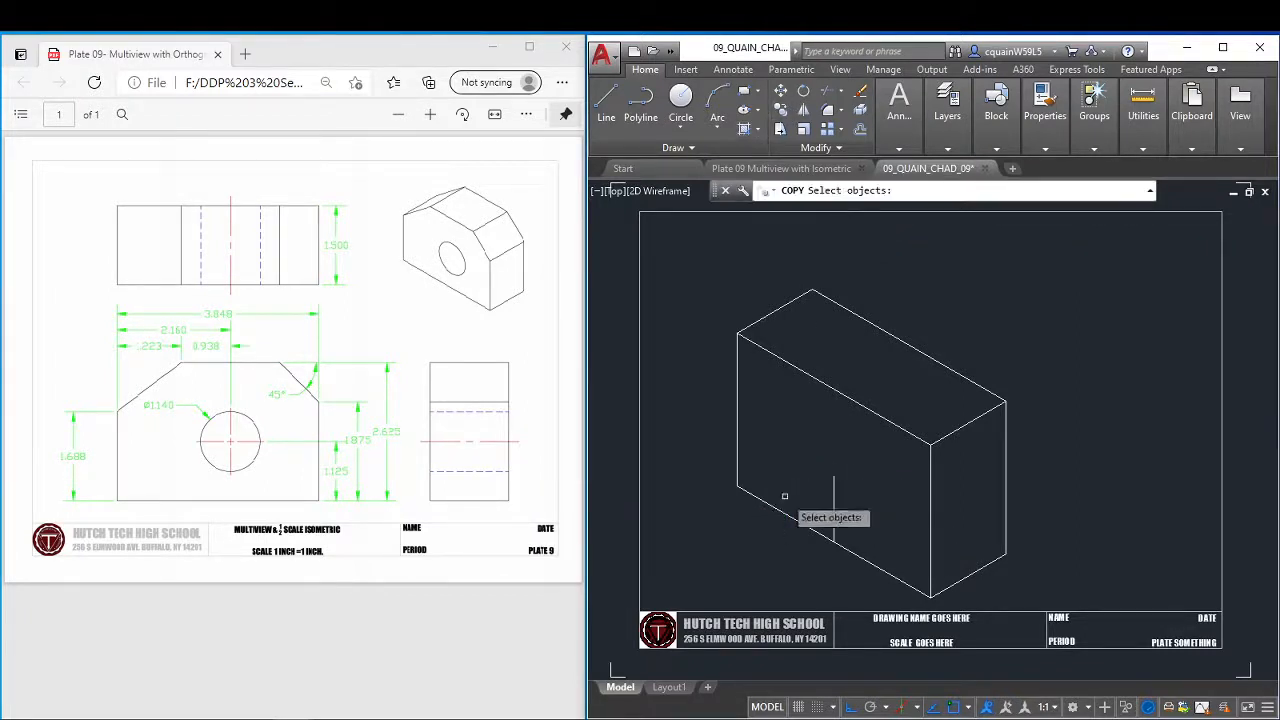
pyautogui.click(798, 518)
pyautogui.click(834, 530)
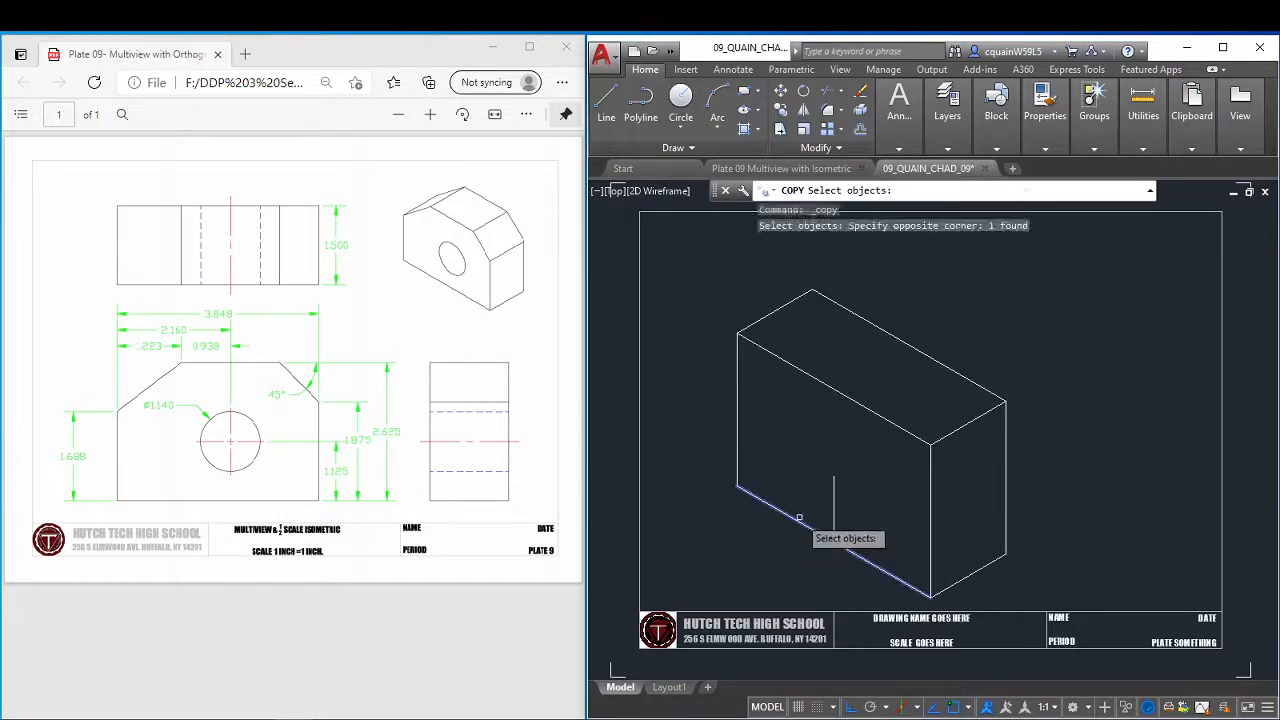
pyautogui.press('Return')
pyautogui.click(834, 540)
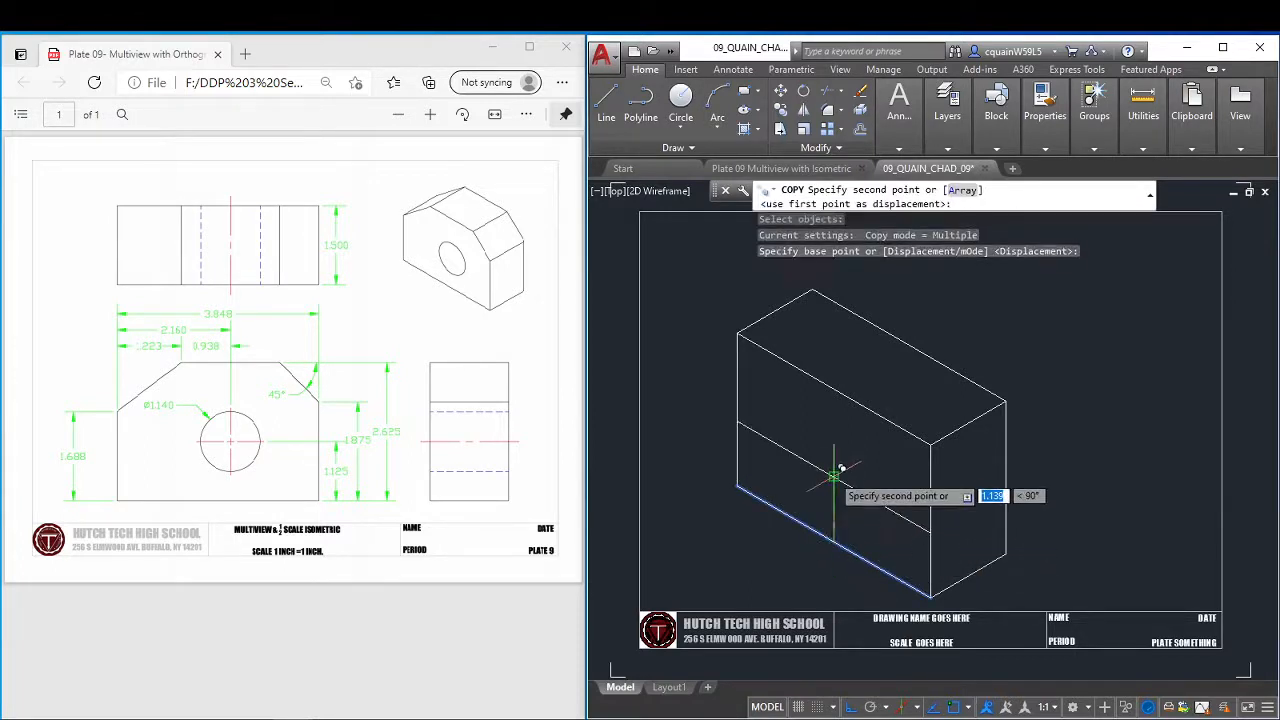
pyautogui.click(834, 476)
pyautogui.press('Escape')
# Erase the short vertical construction line between the bottom edge and its copy.
pyautogui.click(839, 510)
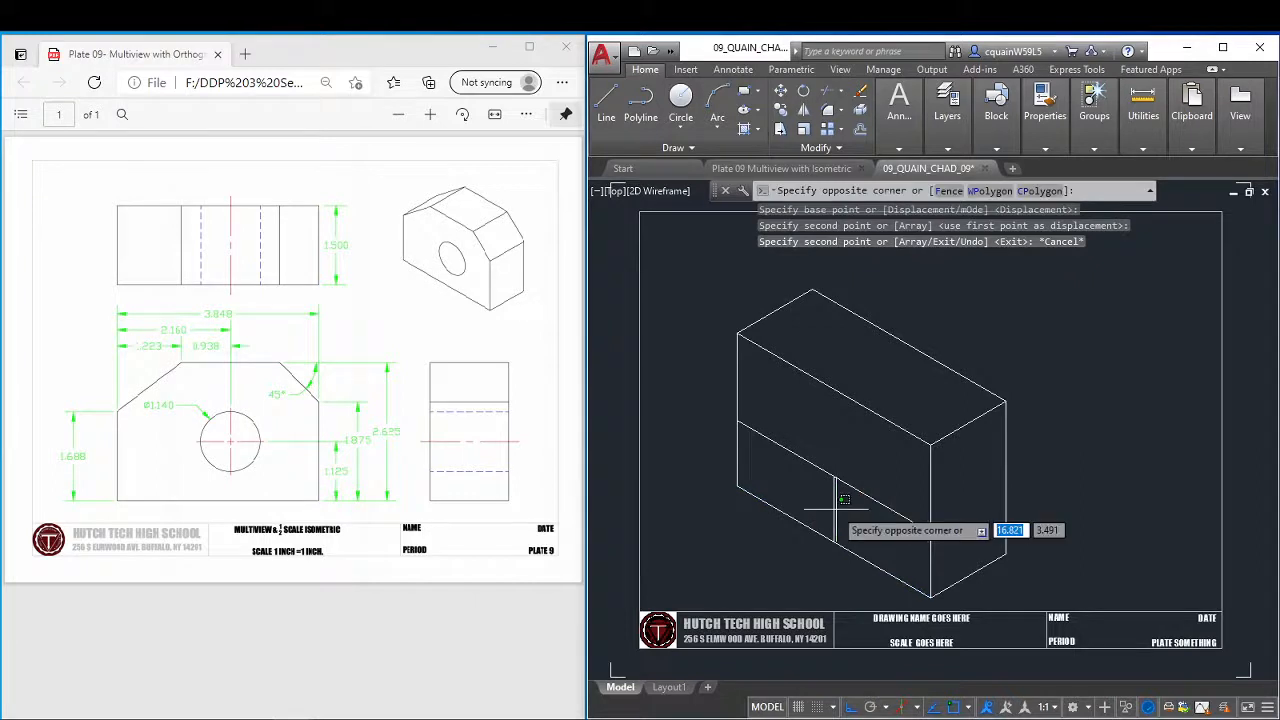
pyautogui.click(831, 508)
pyautogui.press('Delete')
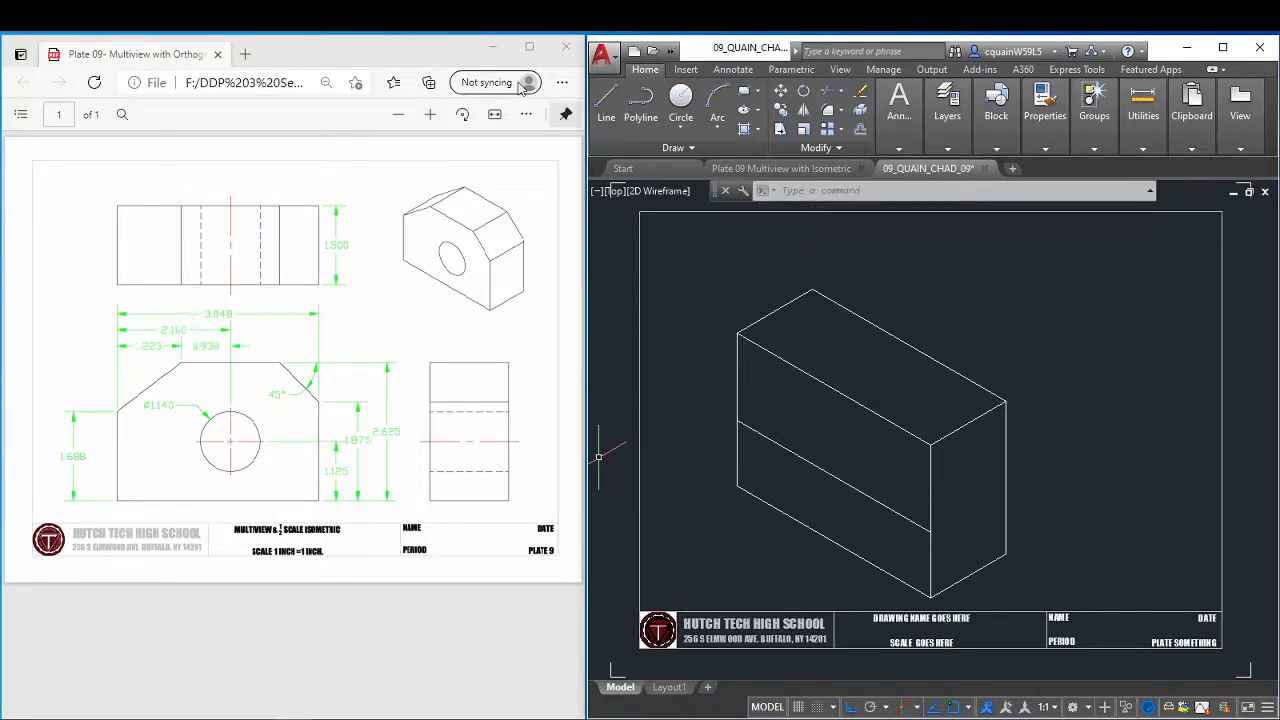
# On the left isoplane, draw a 2.160 line at 330° from the front face's left edge, above the hole's horizontal centre line.
pyautogui.click(606, 105)
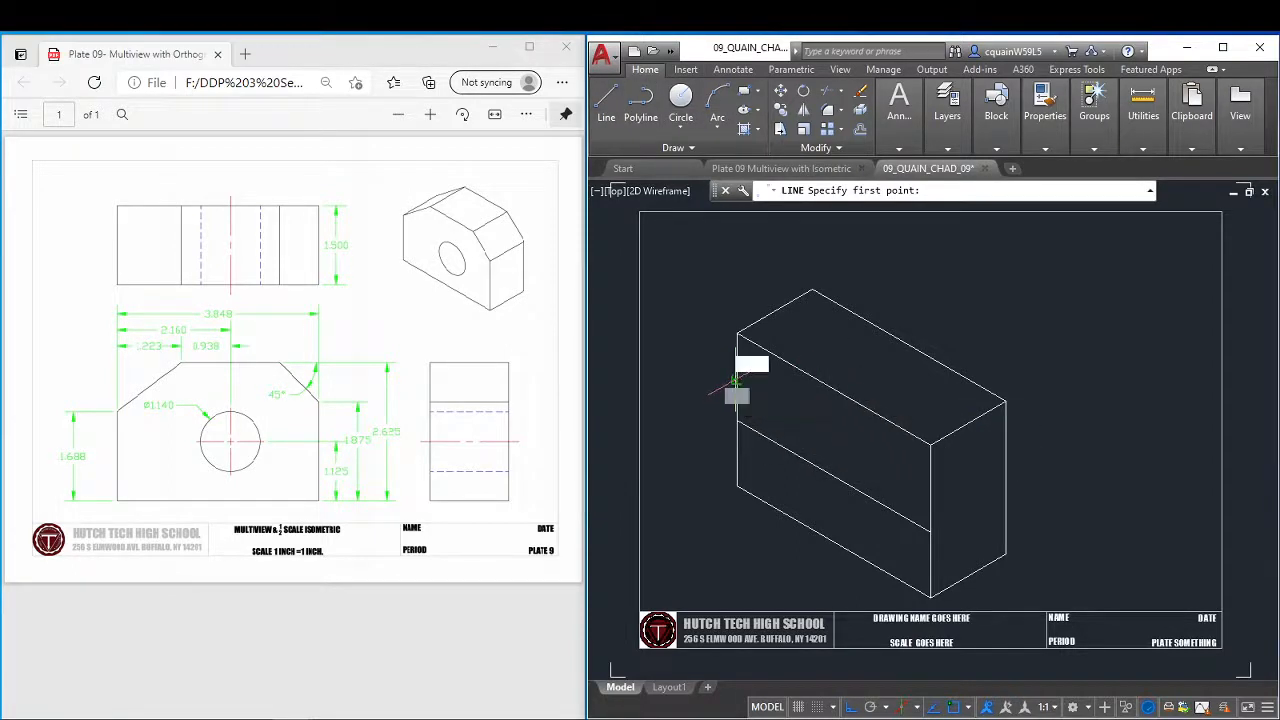
pyautogui.click(737, 380)
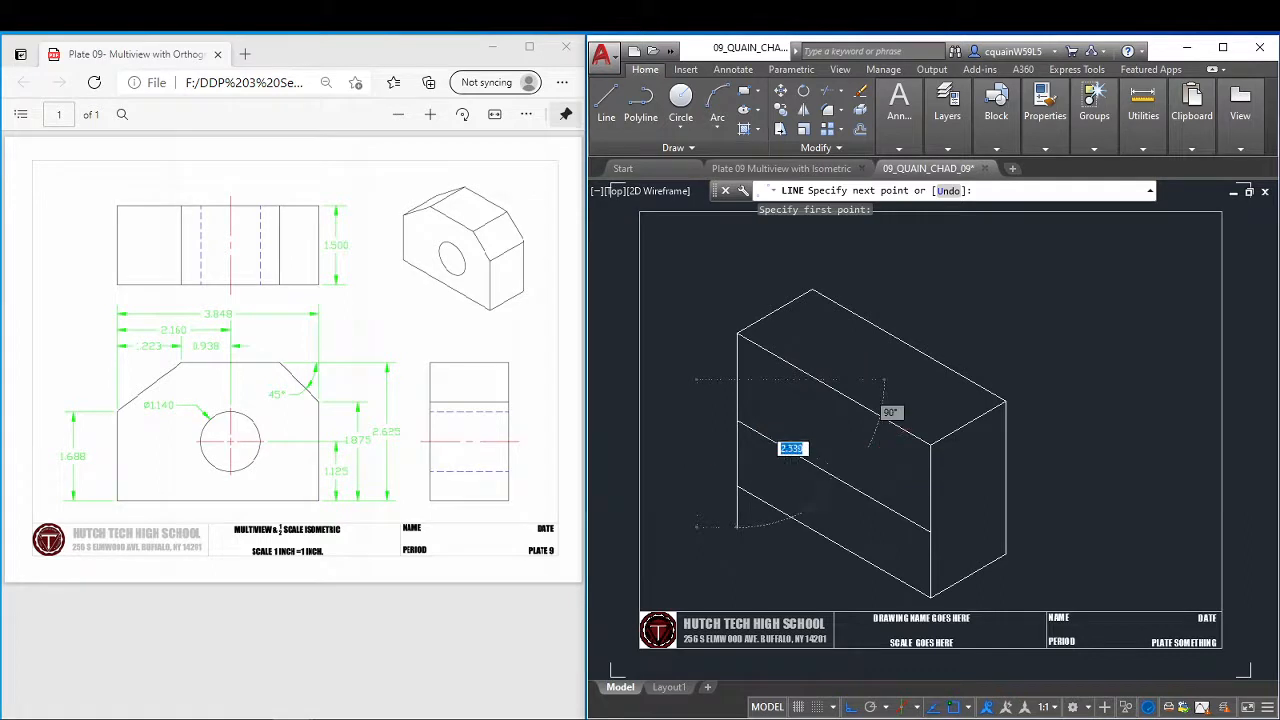
pyautogui.press('F8')
pyautogui.press('F8')
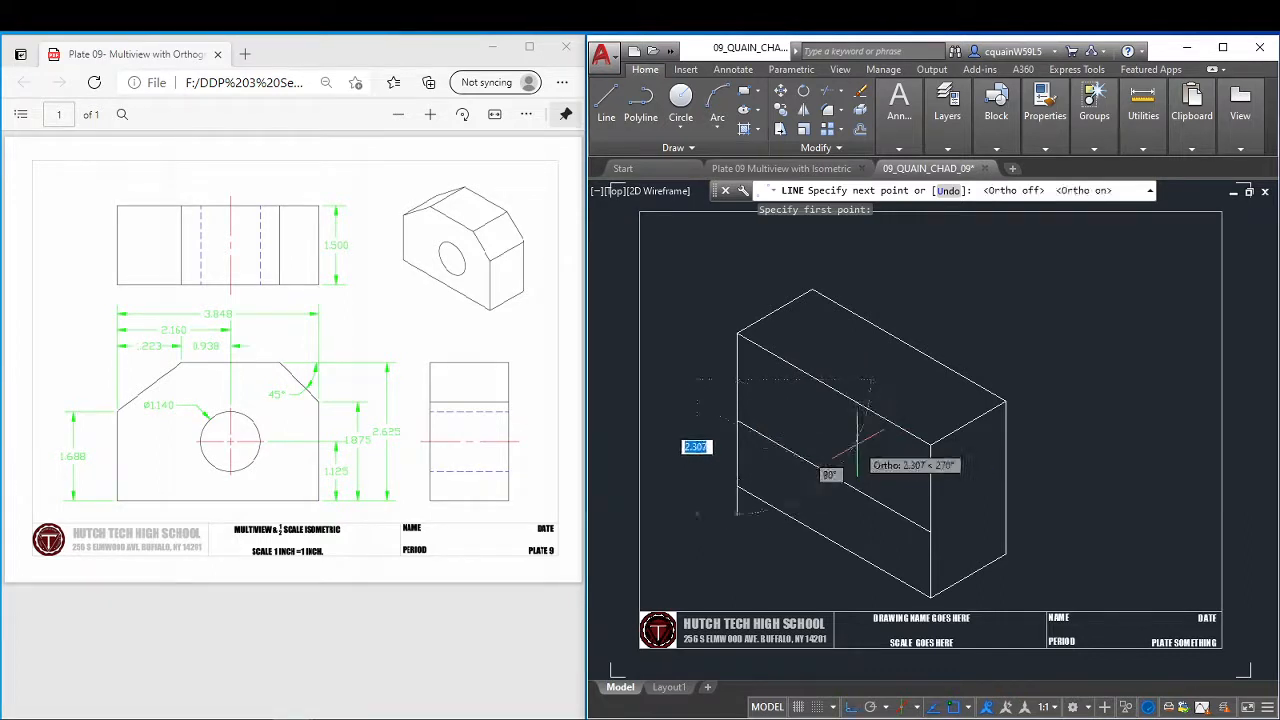
pyautogui.press('F5')
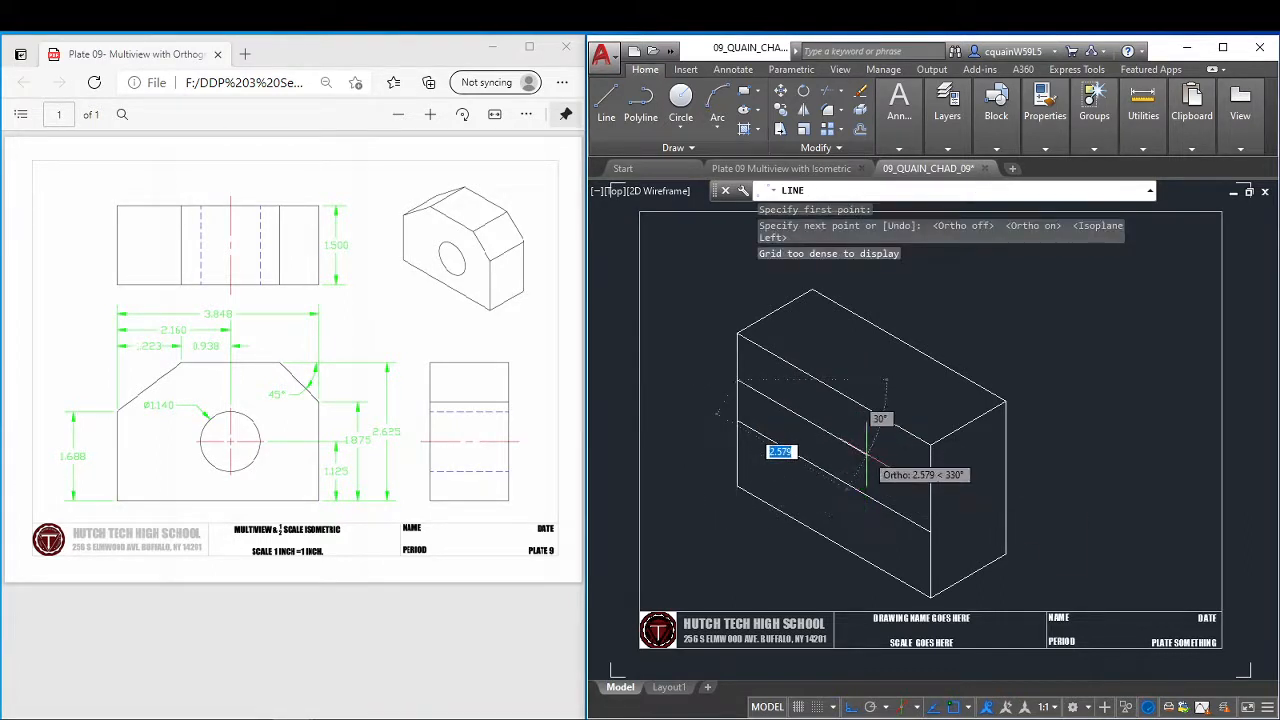
pyautogui.write('2.160')
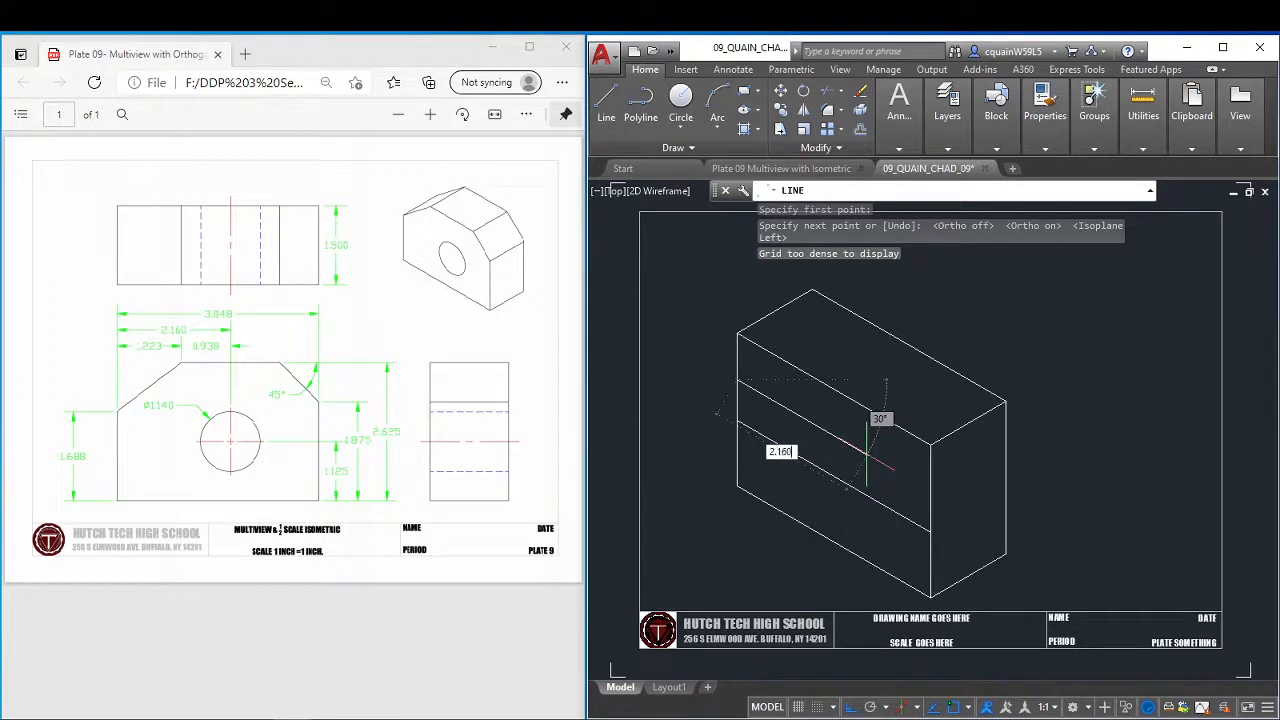
pyautogui.press('Return')
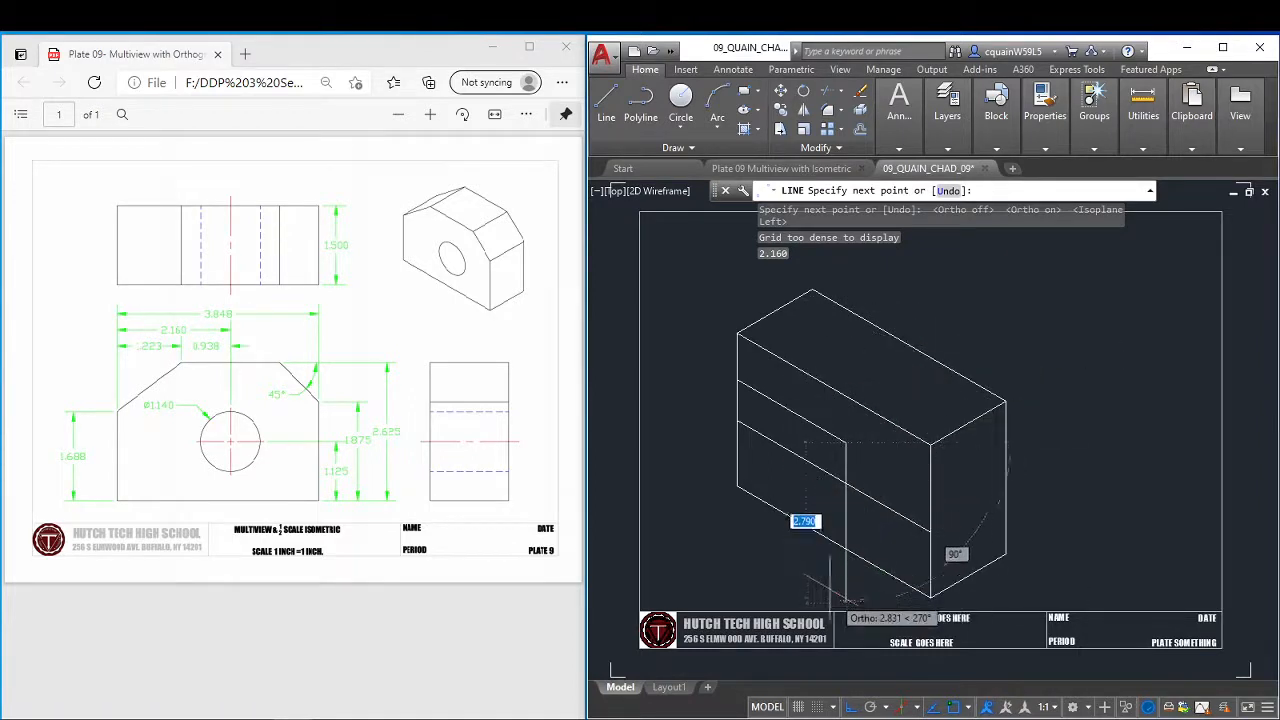
# Continue the line straight down past the front face's bottom edge, and erase the 2.160 construction line.
pyautogui.click(885, 582)
pyautogui.rightClick(886, 562)
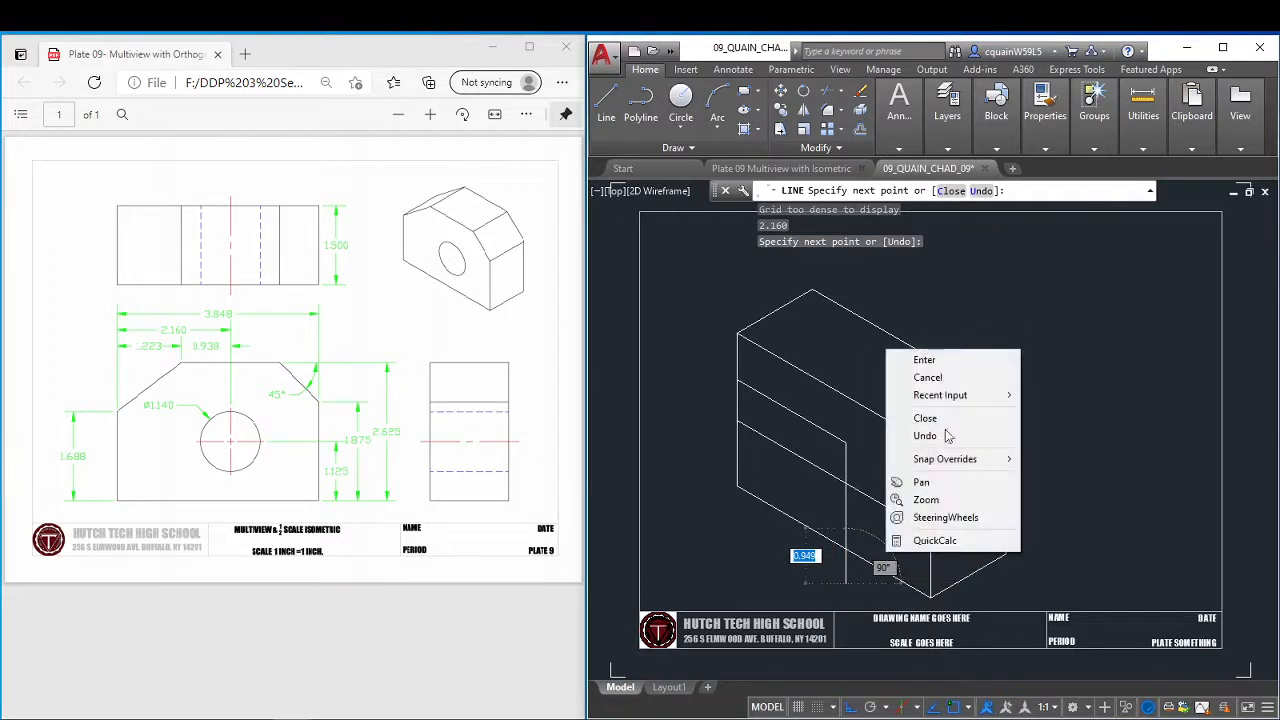
pyautogui.click(925, 357)
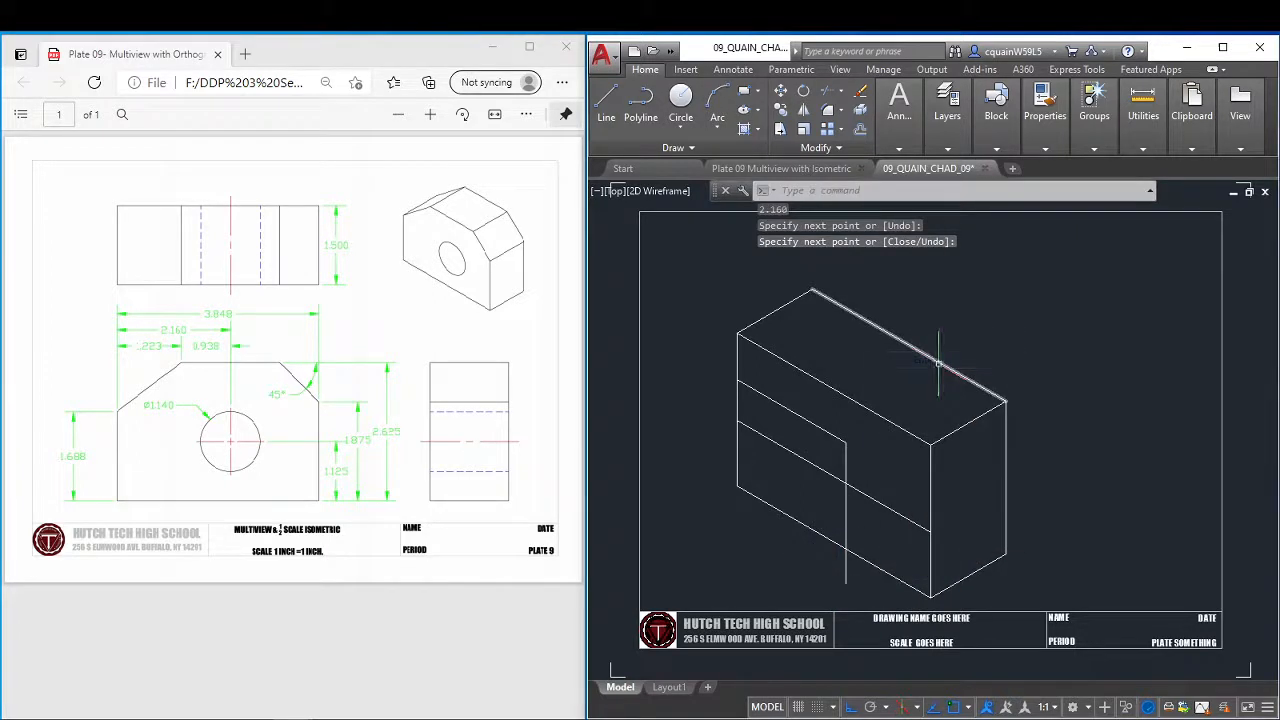
pyautogui.click(822, 429)
pyautogui.press('Delete')
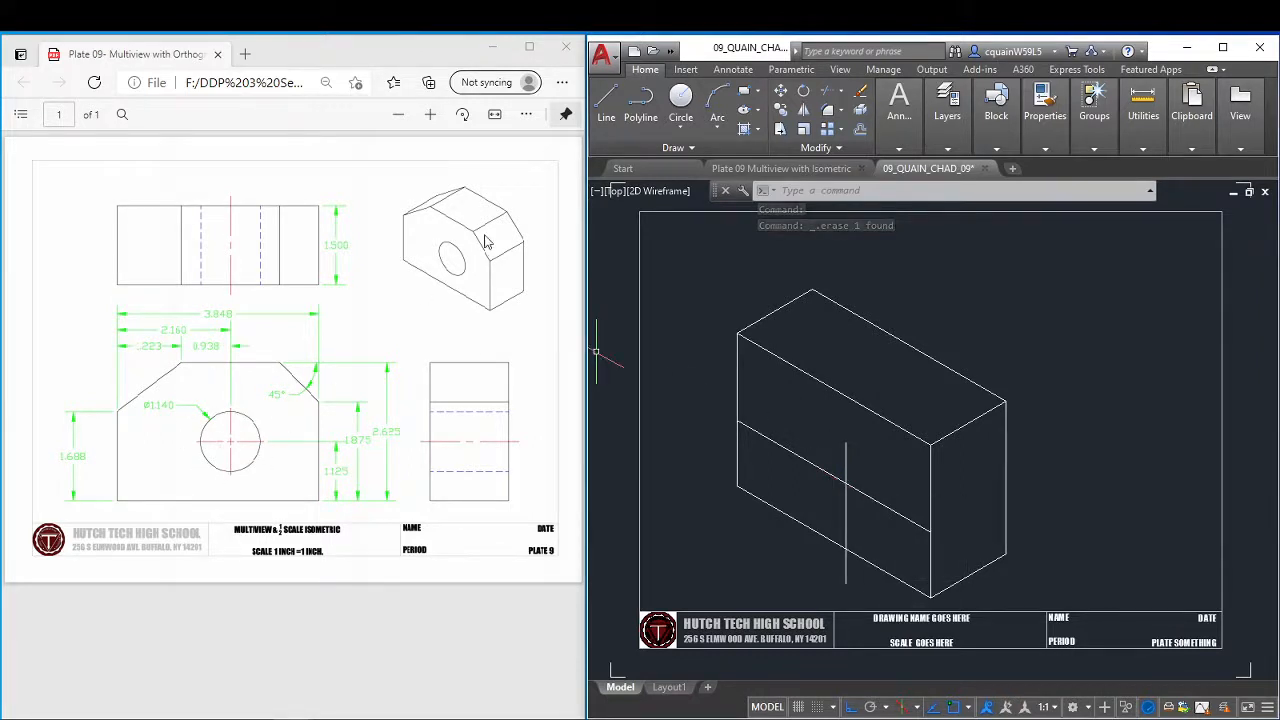
# Draw a 1.140 diameter isocircle centred where the two construction lines cross on the front face.
pyautogui.write('ELLIPSE')
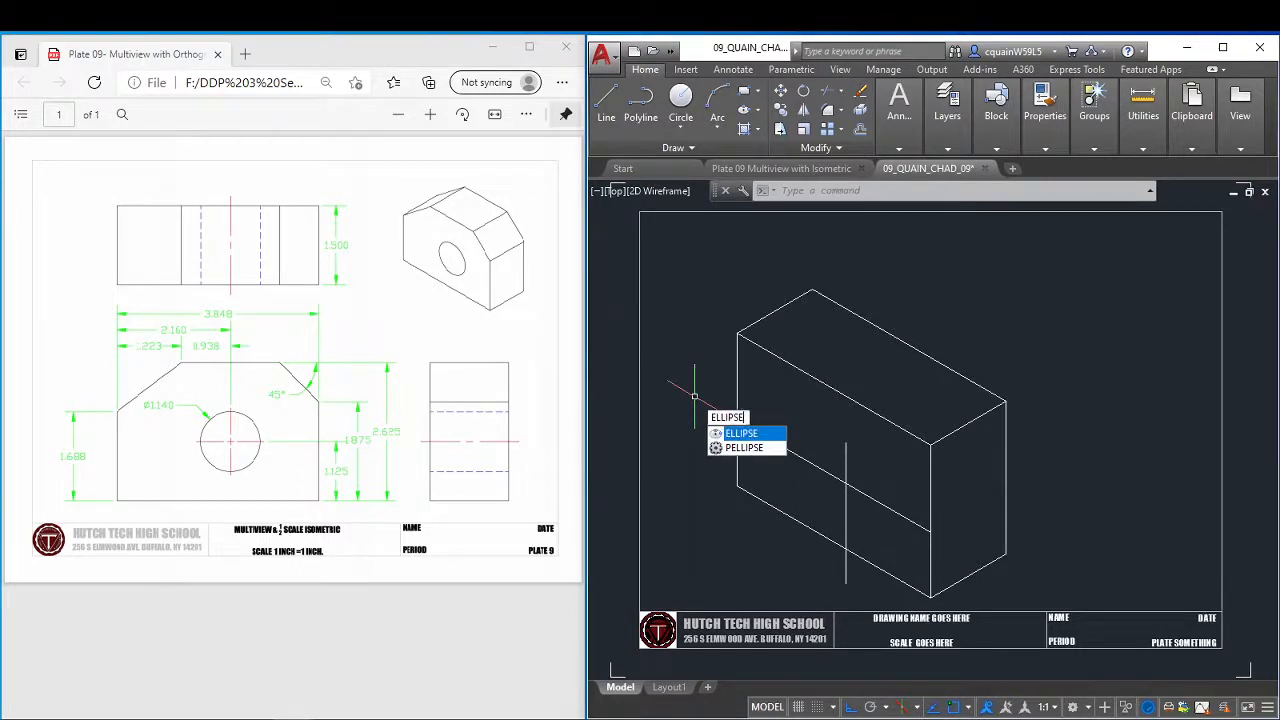
pyautogui.press('Return')
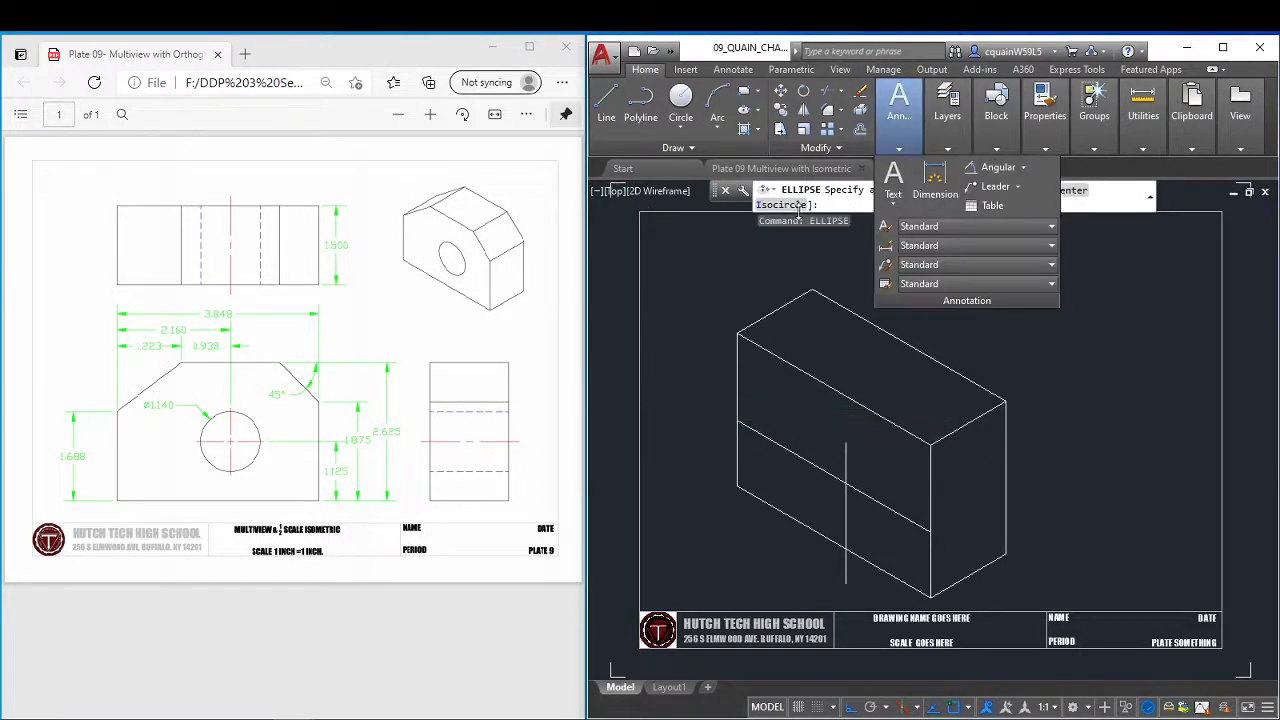
pyautogui.click(790, 205)
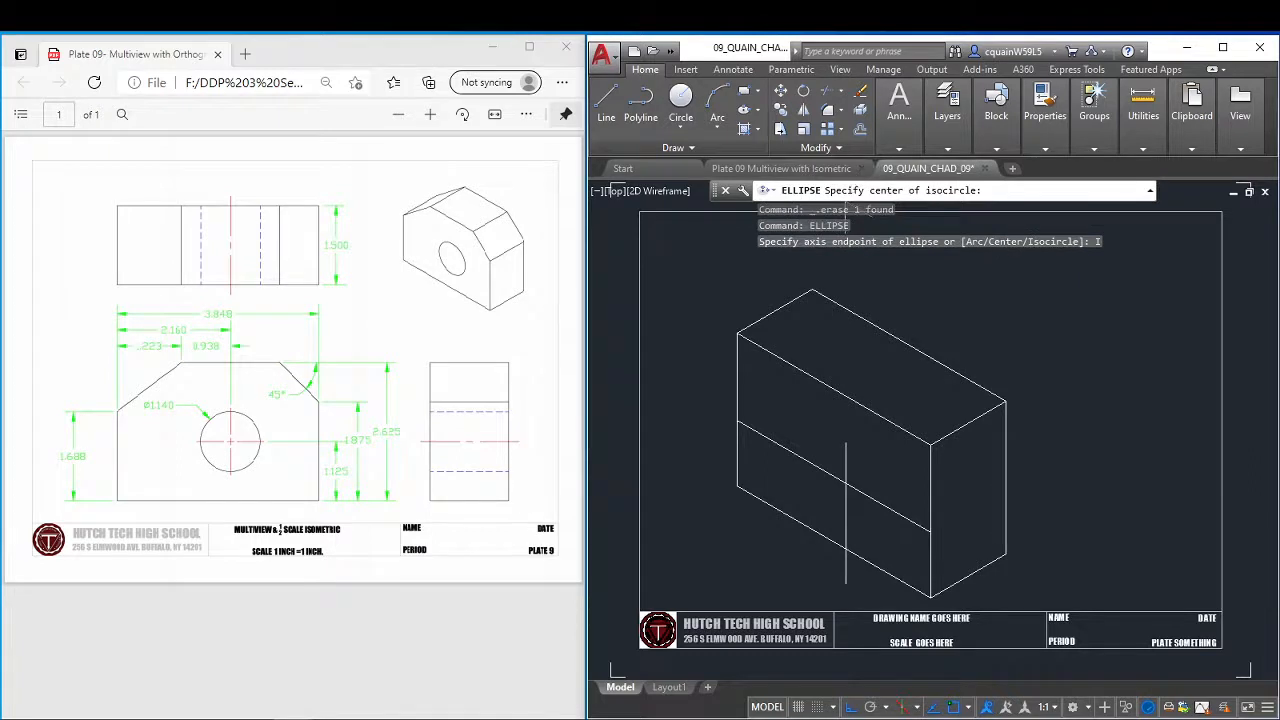
pyautogui.click(846, 468)
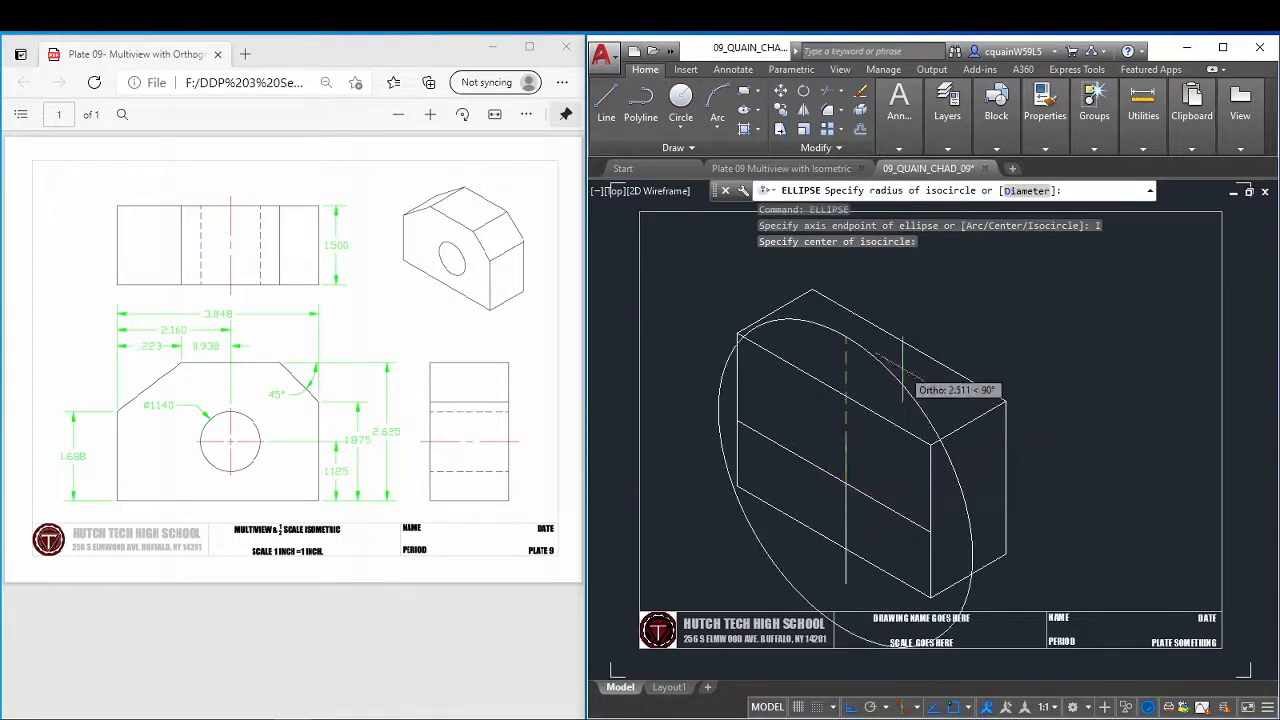
pyautogui.click(1028, 190)
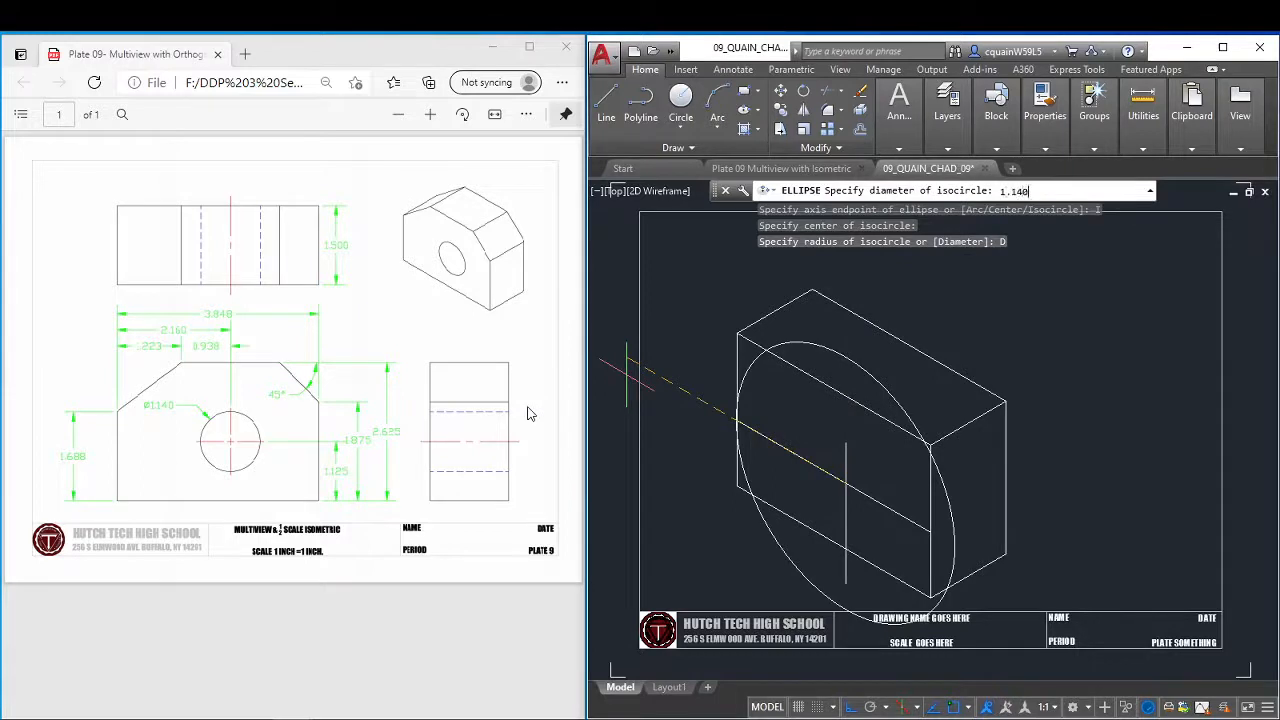
pyautogui.press('Return')
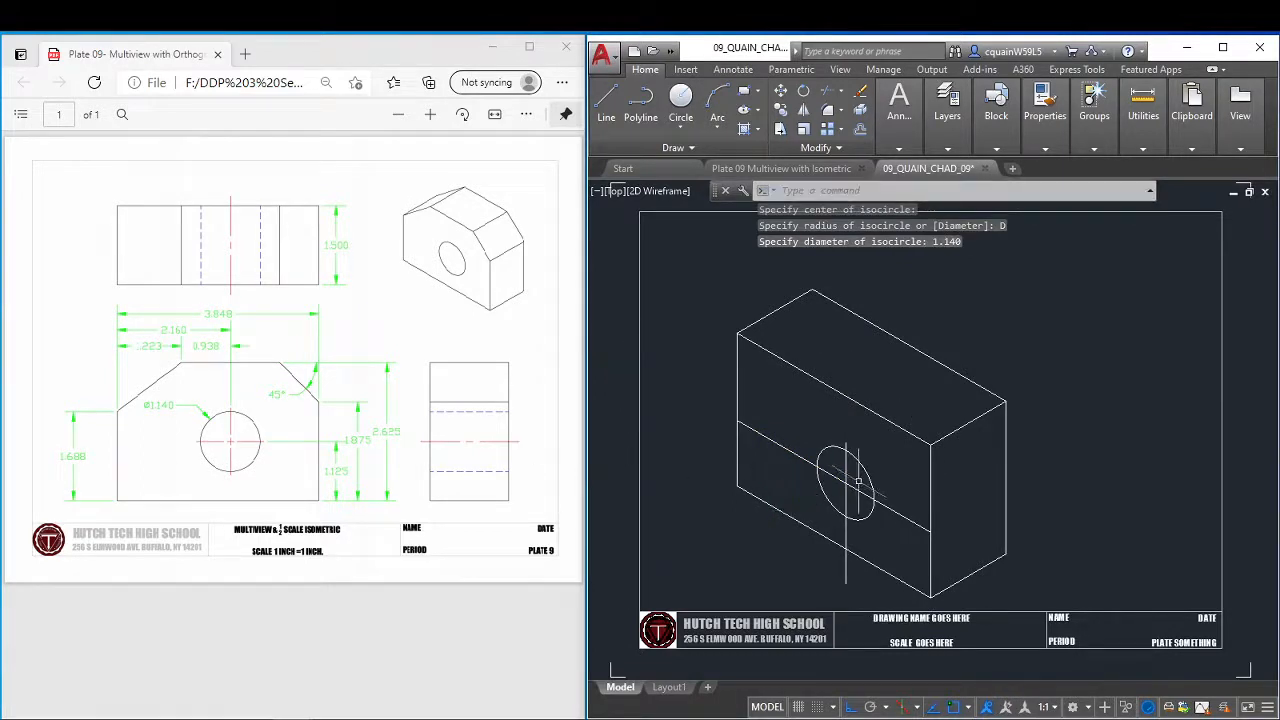
# Erase the two construction lines crossing at the hole's centre.
pyautogui.click(855, 490)
pyautogui.click(849, 480)
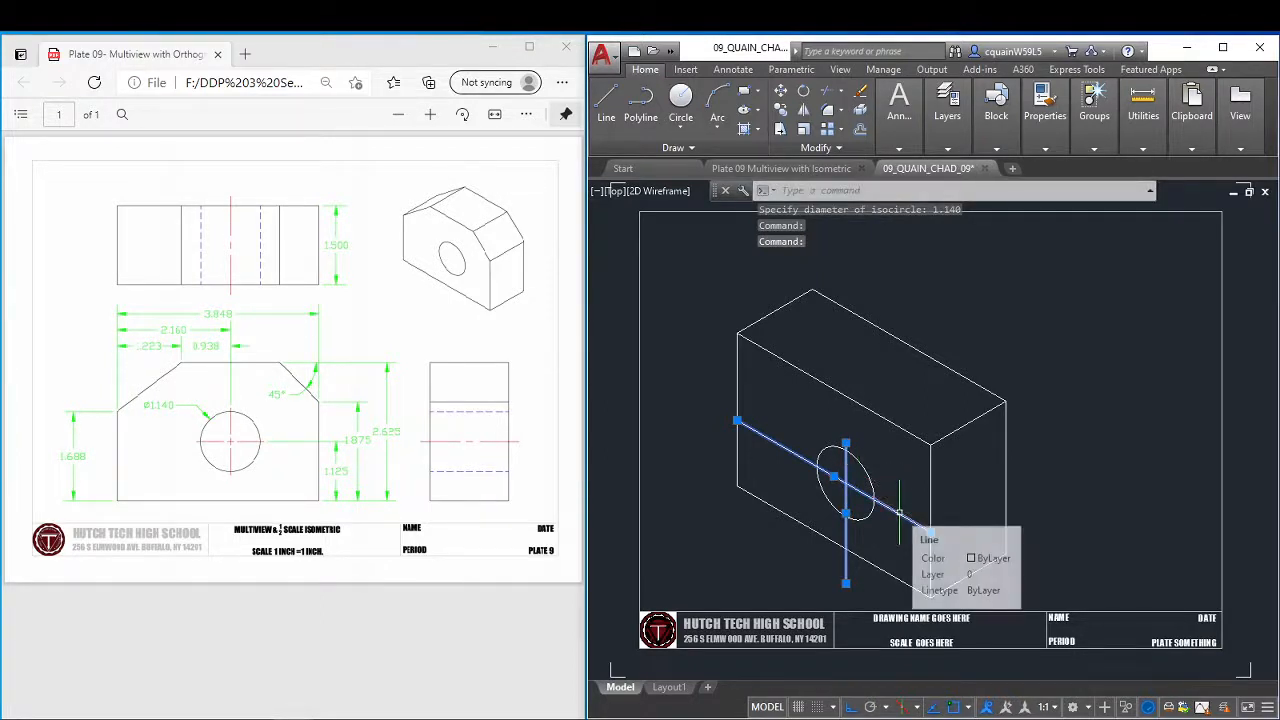
pyautogui.press('Delete')
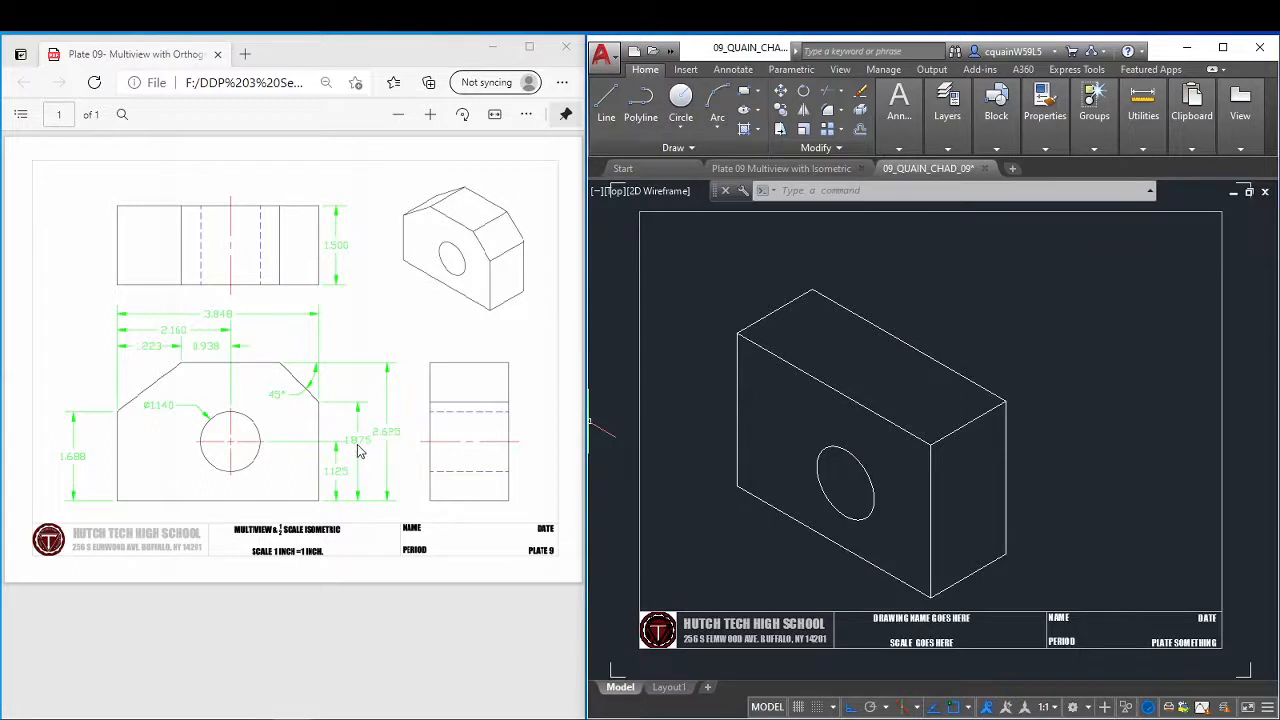
# Draw a 1.875 vertical line upward from the midpoint of the right end face's bottom edge.
pyautogui.write('l')
pyautogui.press('Return')
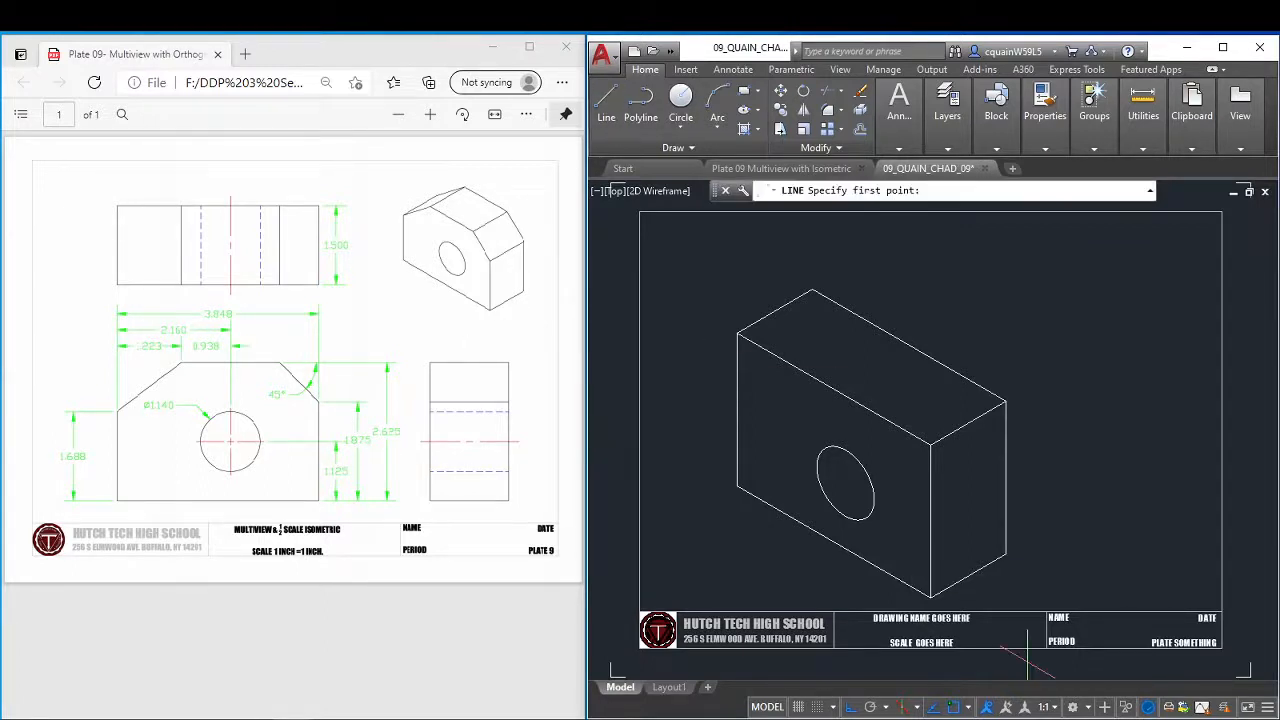
pyautogui.click(969, 577)
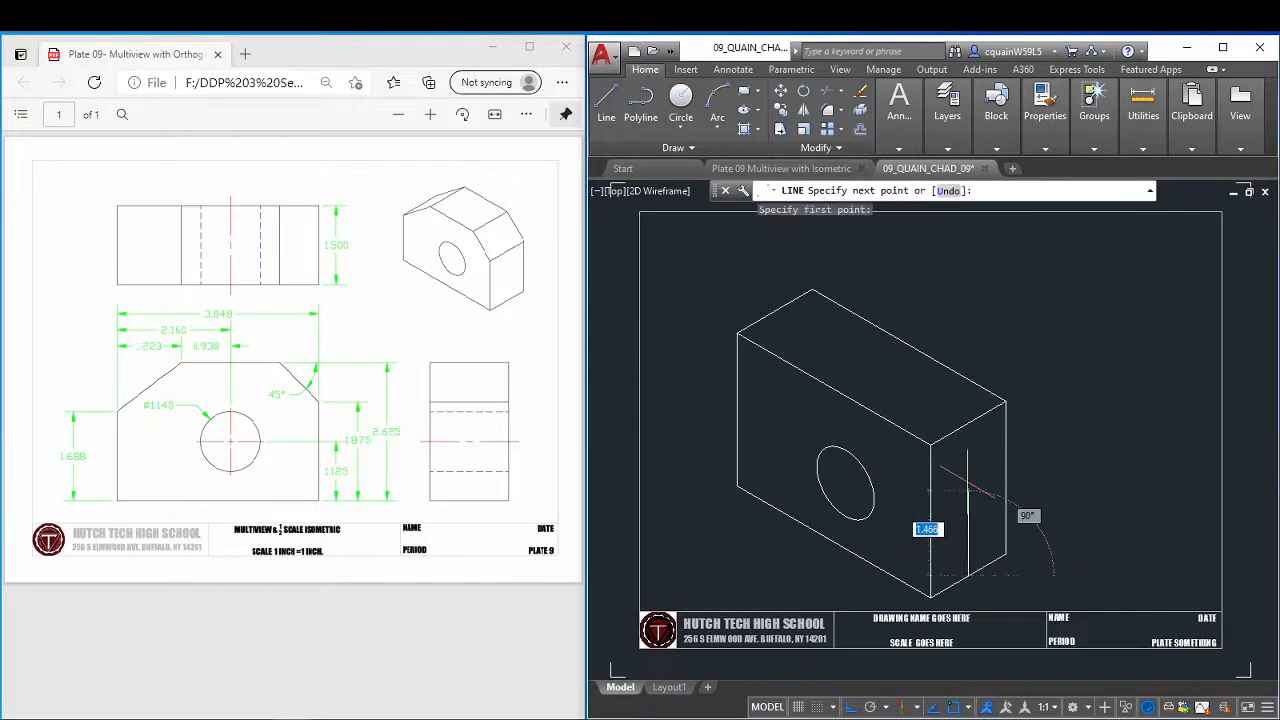
pyautogui.write('1.875')
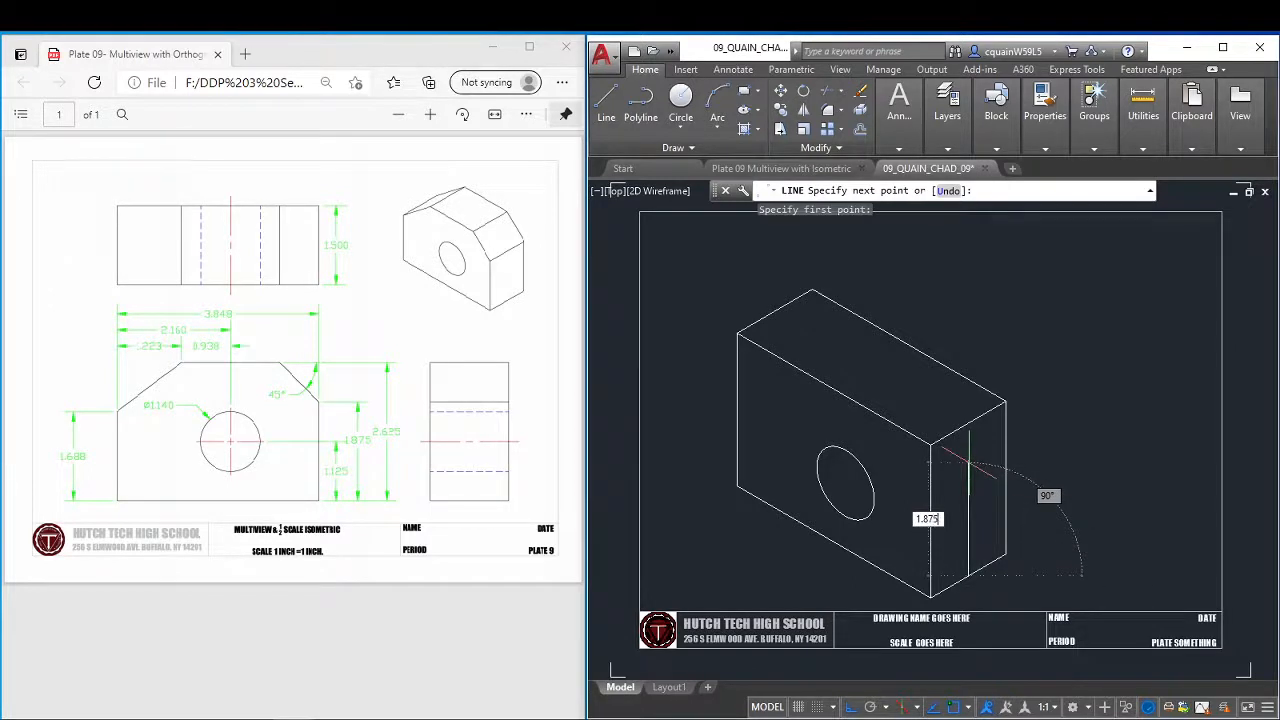
pyautogui.press('Return')
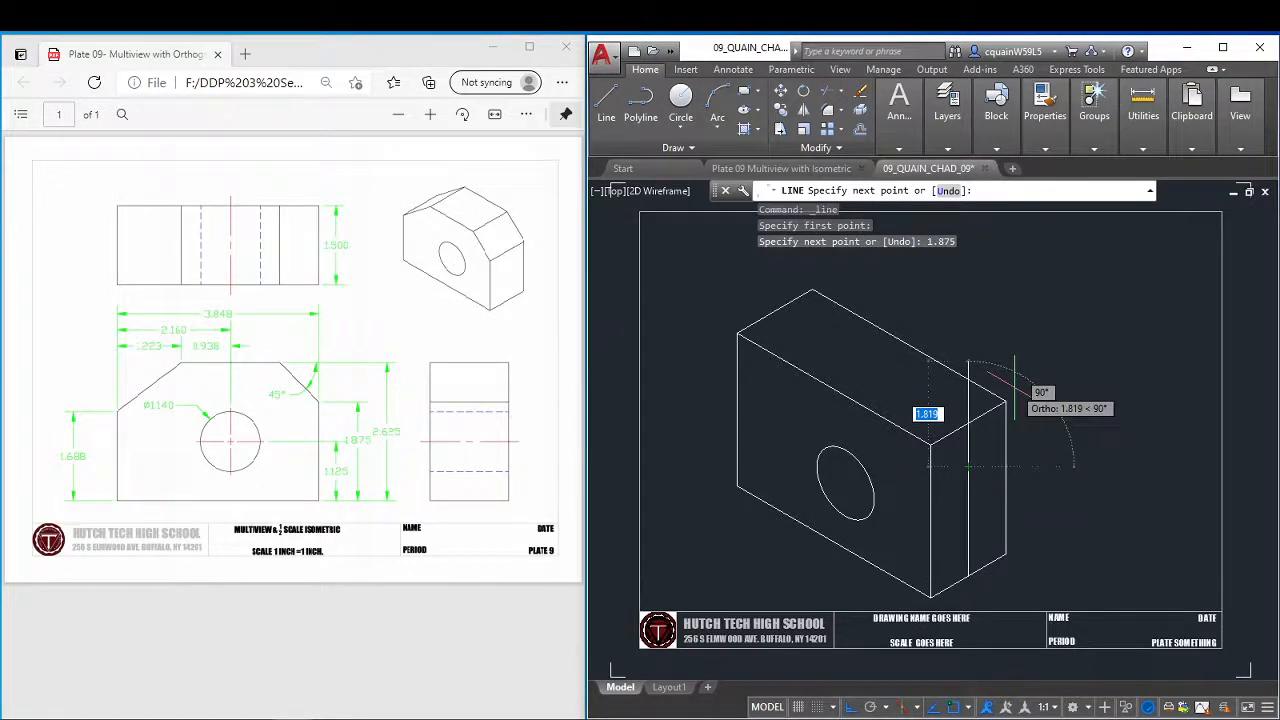
# On the top isoplane, continue the line from its upper end at 30° past the block's rear vertical edge.
pyautogui.press('F5')
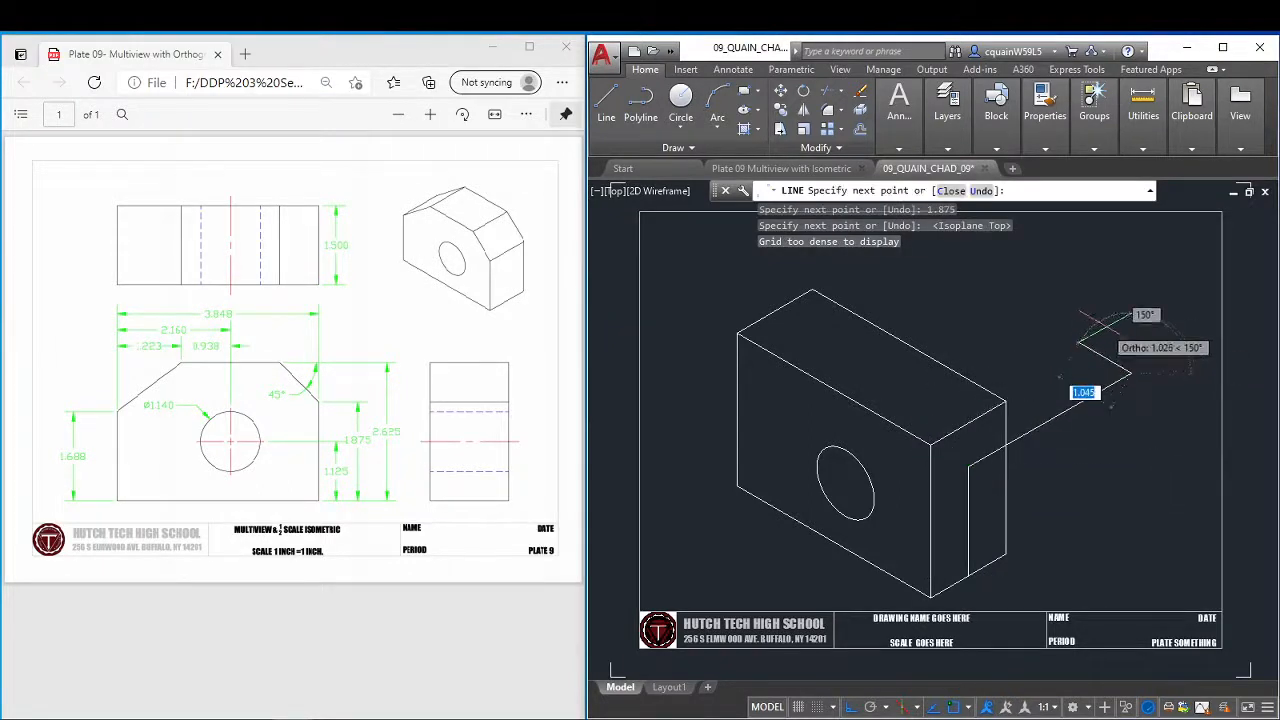
pyautogui.rightClick(1109, 330)
pyautogui.click(1128, 337)
pyautogui.press('Return')
# Move the 30° line by its midpoint onto the upper end of the 1.875 vertical line, and erase that vertical line.
pyautogui.click(1051, 420)
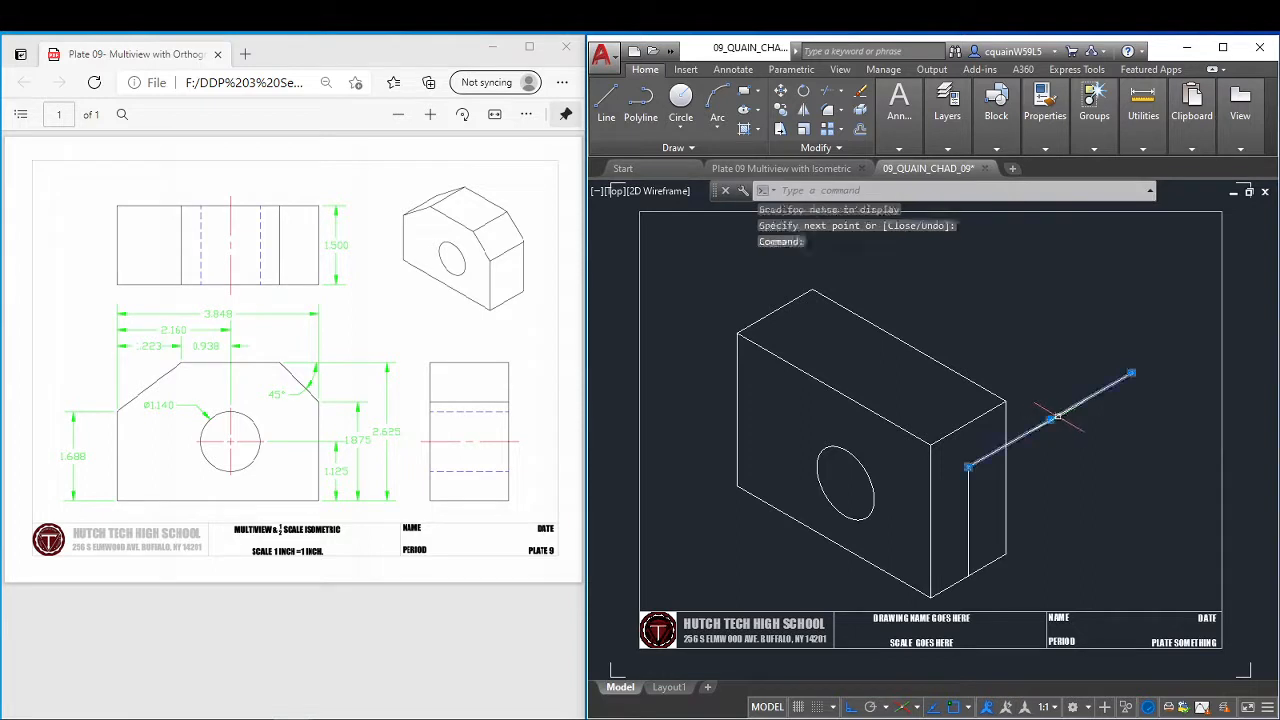
pyautogui.click(1049, 420)
pyautogui.click(968, 467)
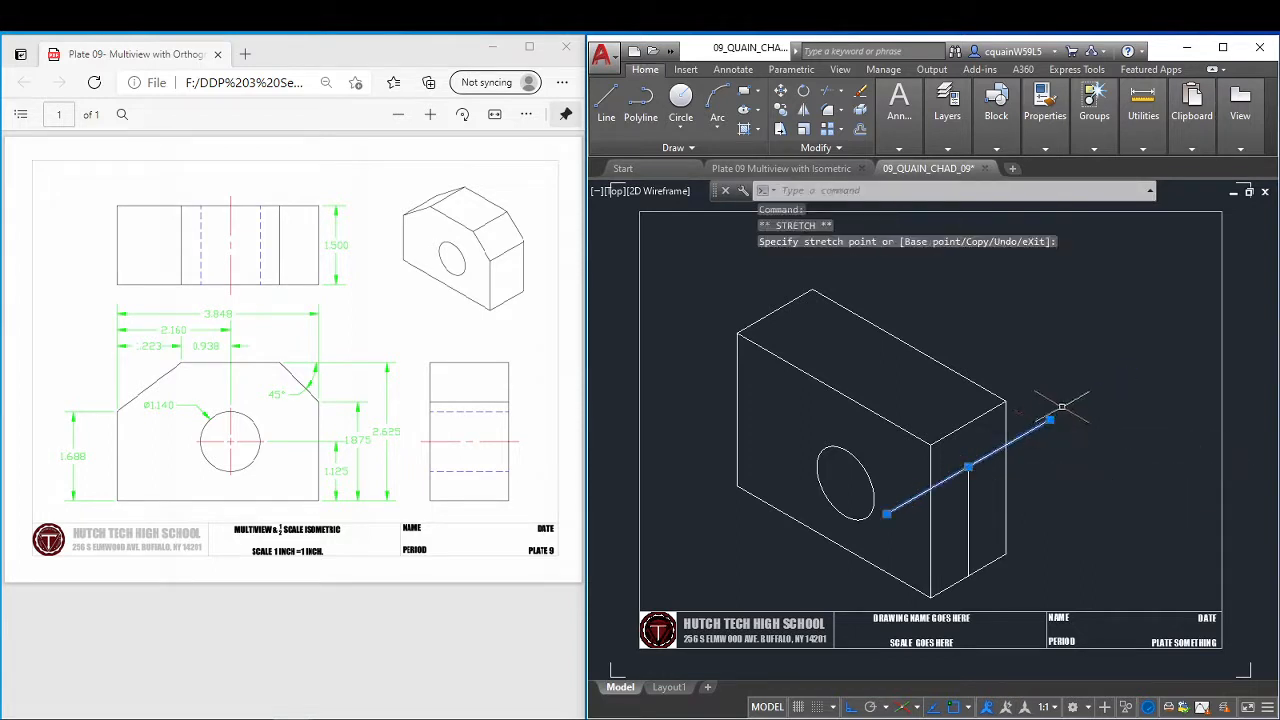
pyautogui.press('Escape')
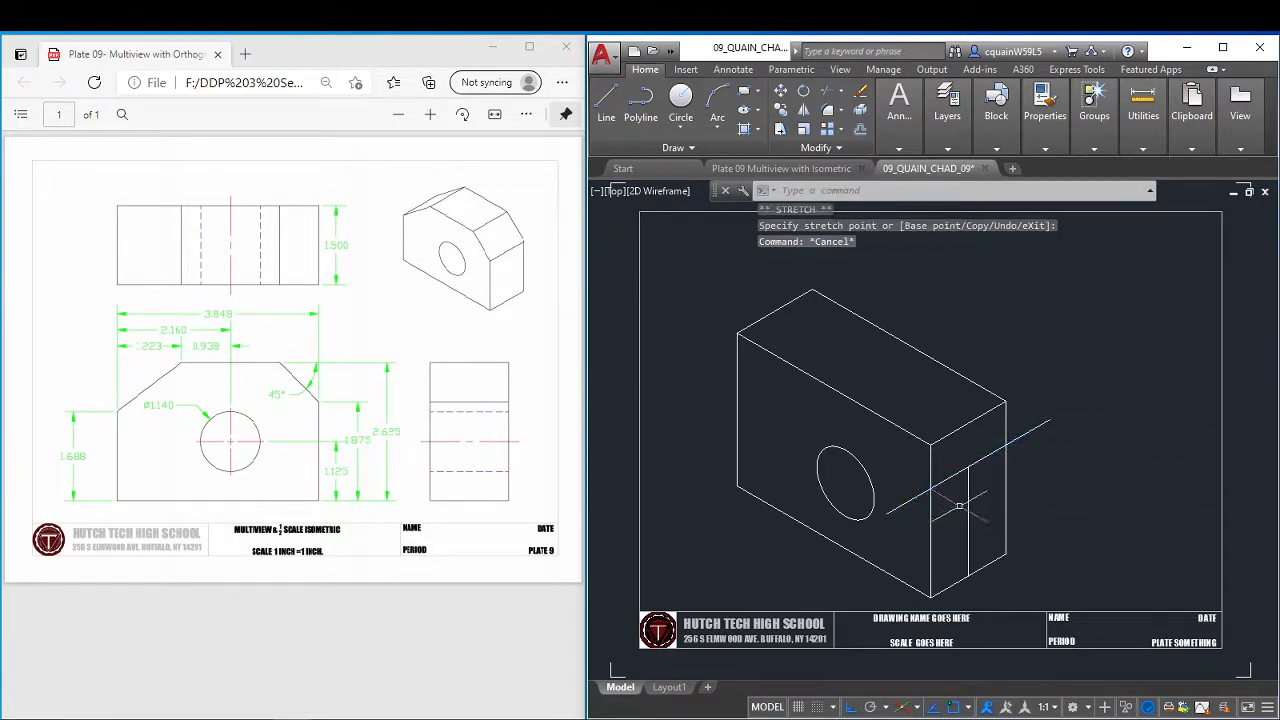
pyautogui.click(968, 500)
pyautogui.press('Delete')
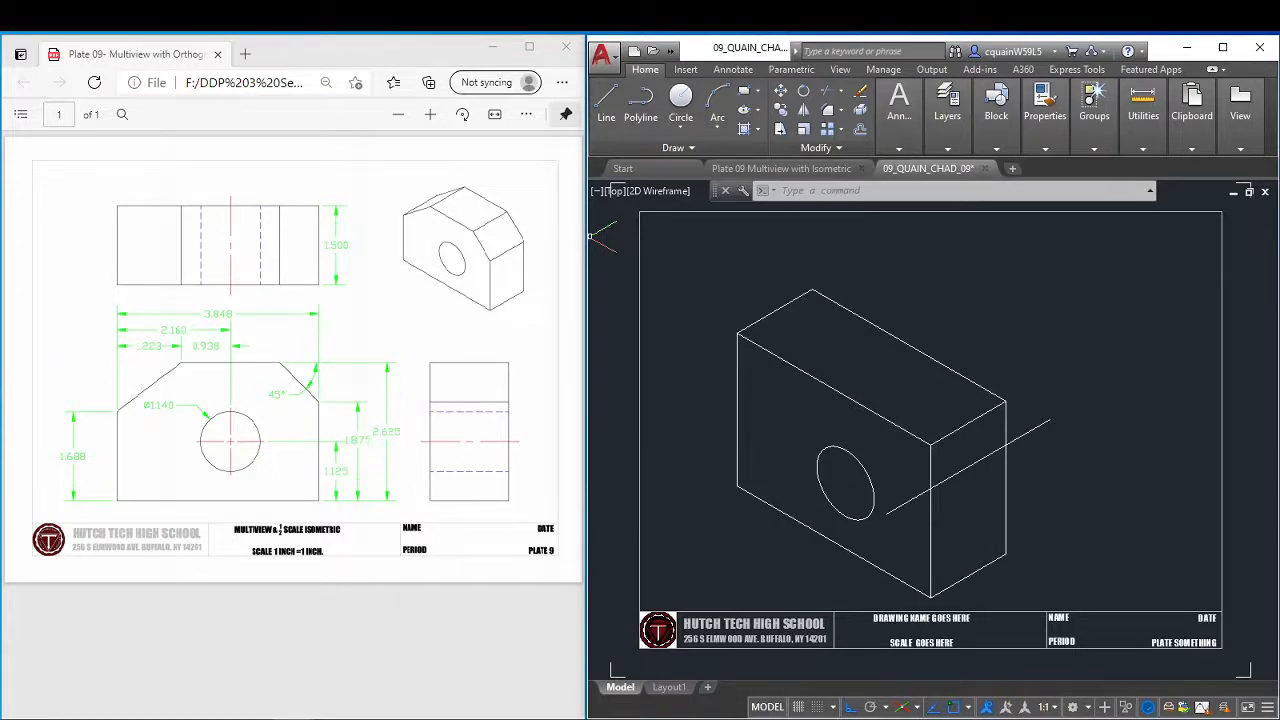
# Switch to Calculator, compute 2.625 minus 1.875 for the cut corner's offset, and close it.
pyautogui.click(220, 719)
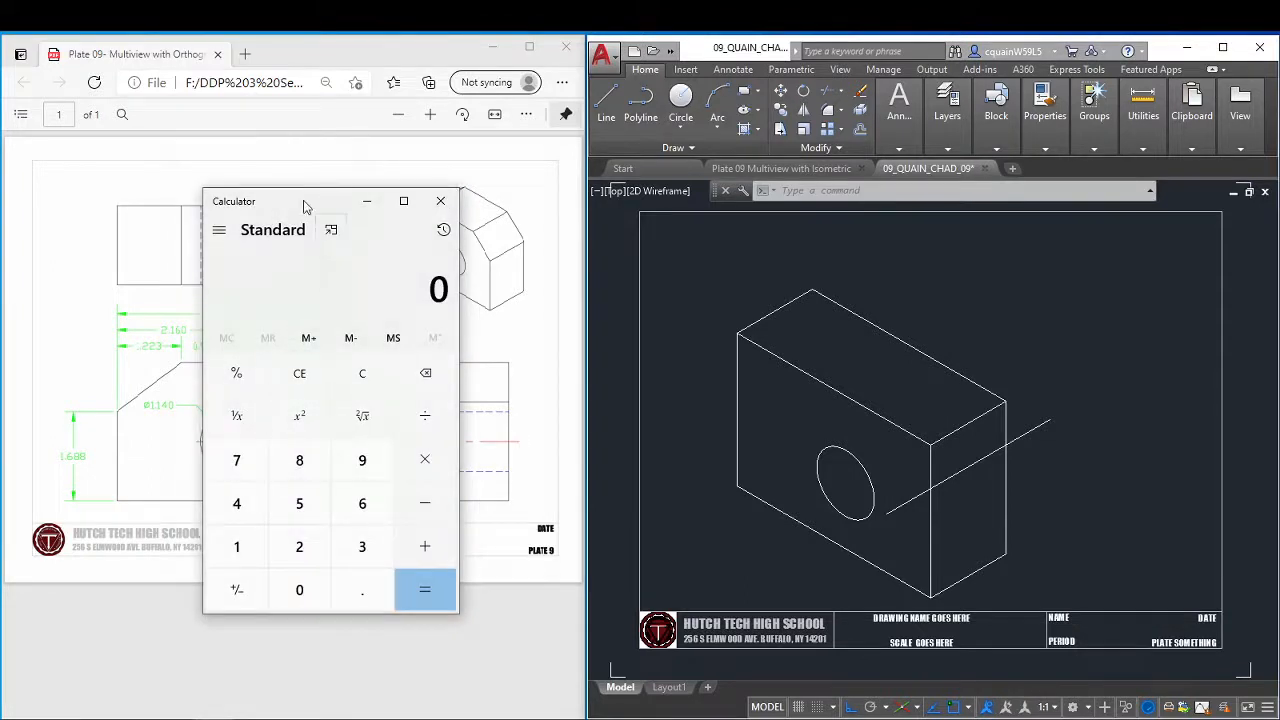
pyautogui.moveTo(305, 206); pyautogui.dragTo(725, 210)
pyautogui.click(718, 550)
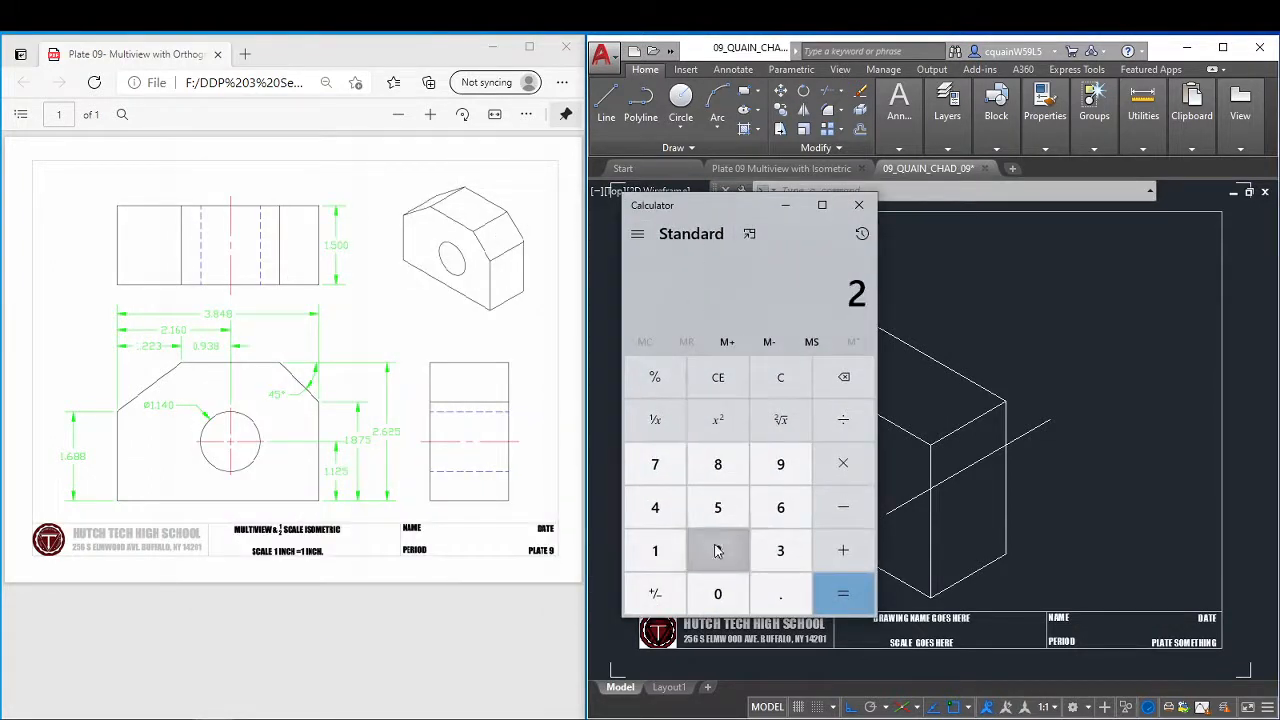
pyautogui.click(775, 594)
pyautogui.click(780, 507)
pyautogui.click(717, 550)
pyautogui.click(717, 507)
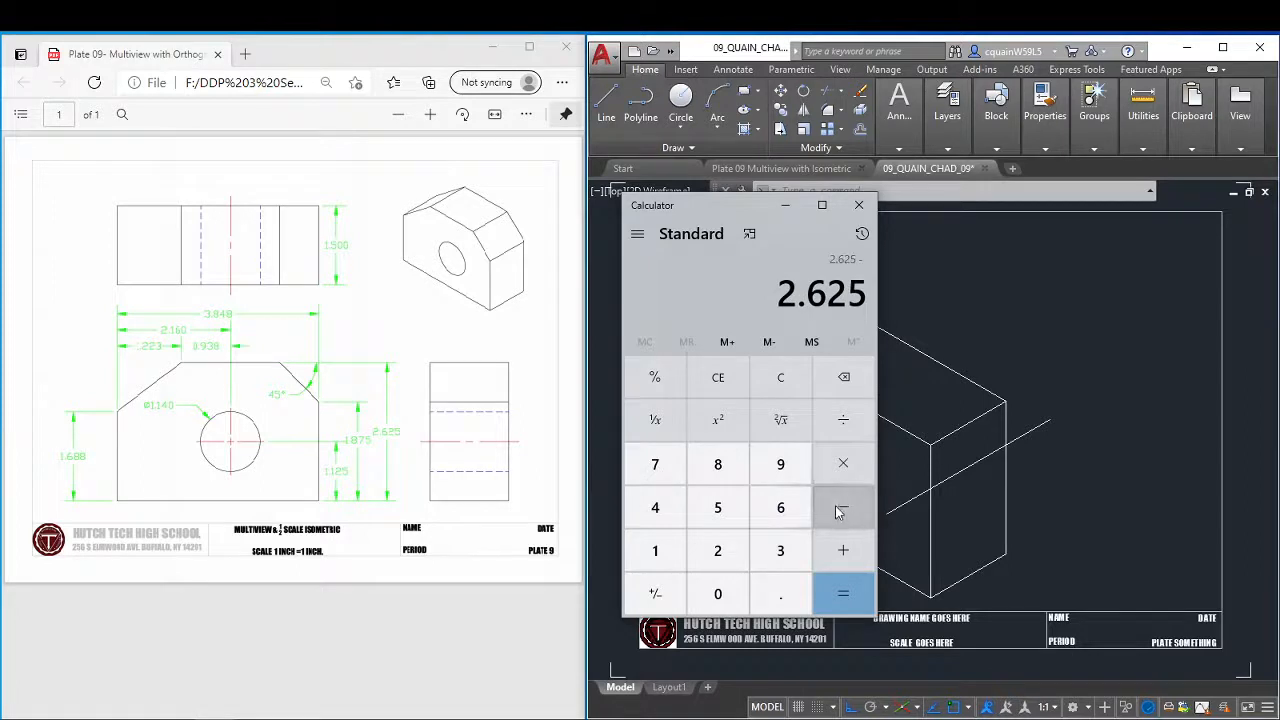
pyautogui.click(655, 550)
pyautogui.click(780, 594)
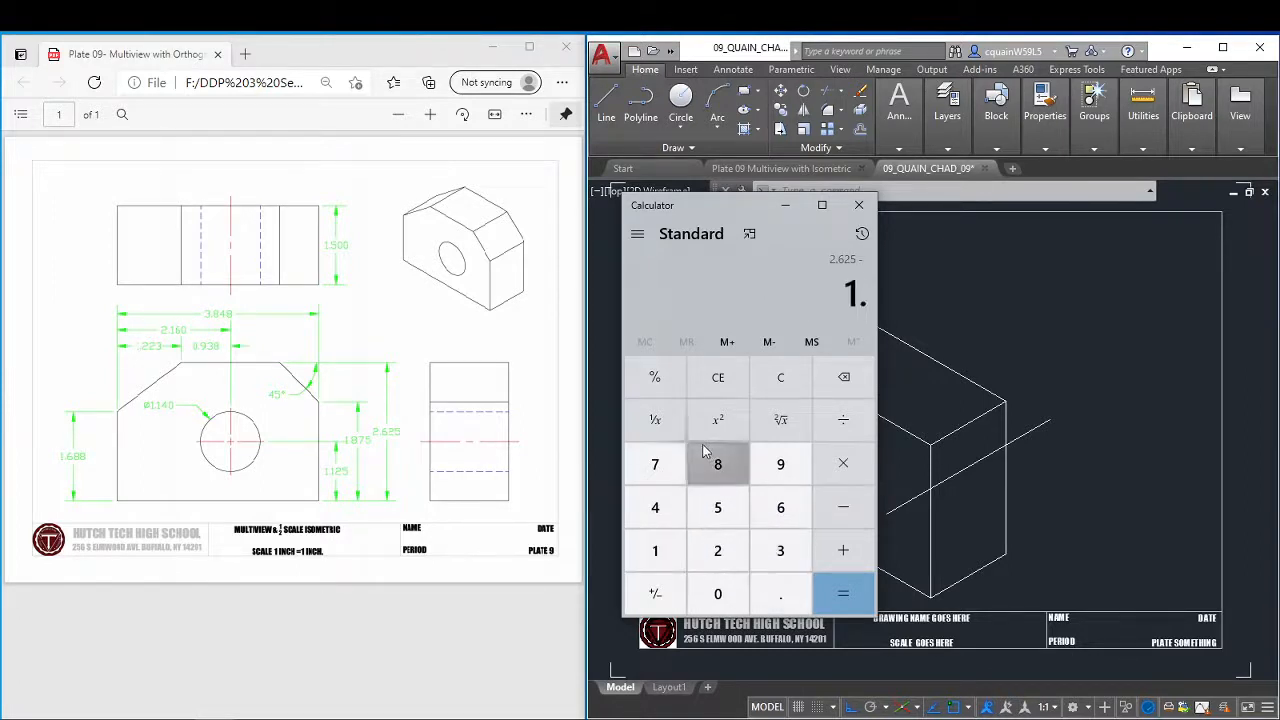
pyautogui.click(717, 464)
pyautogui.click(655, 464)
pyautogui.click(717, 507)
pyautogui.click(843, 594)
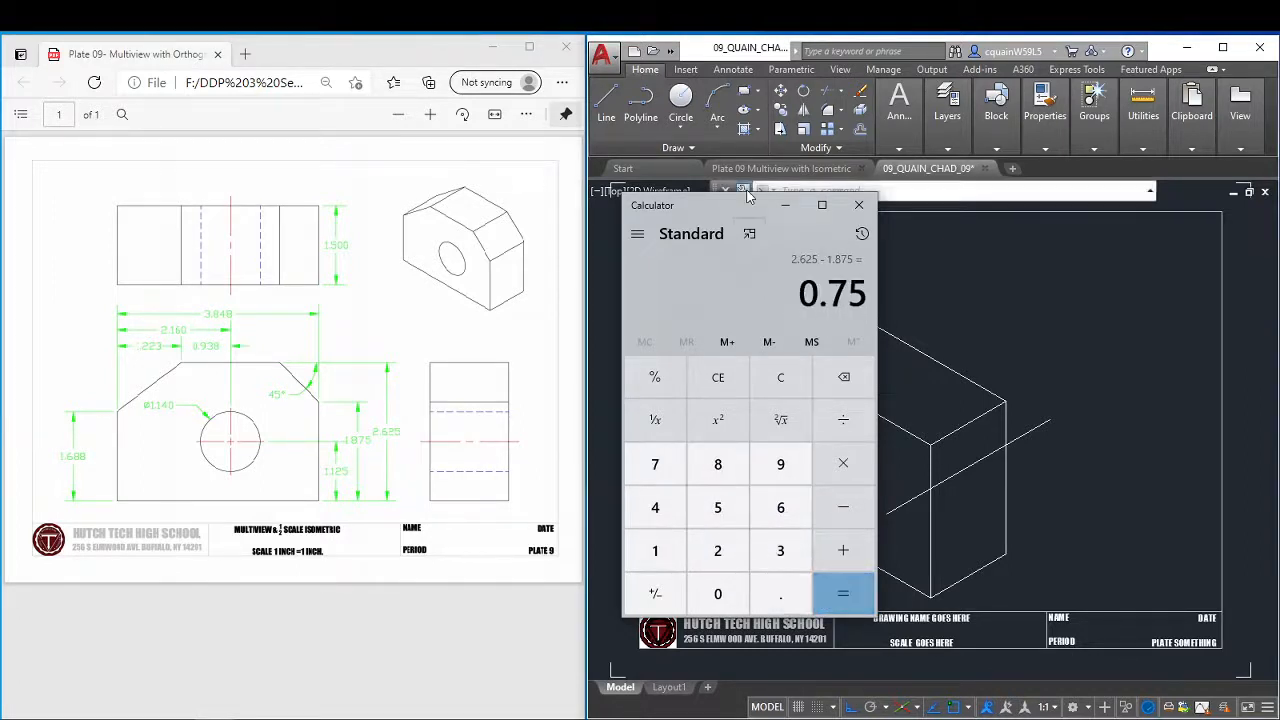
pyautogui.moveTo(743, 206); pyautogui.dragTo(216, 312)
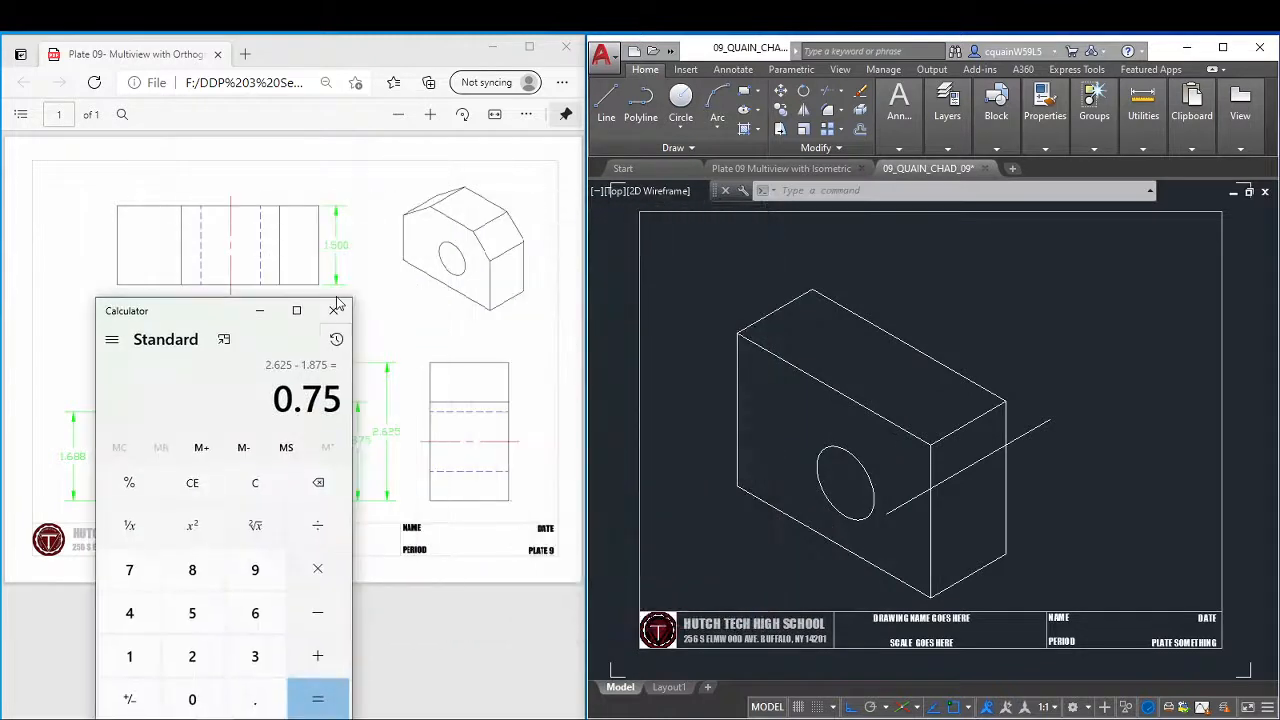
pyautogui.click(334, 310)
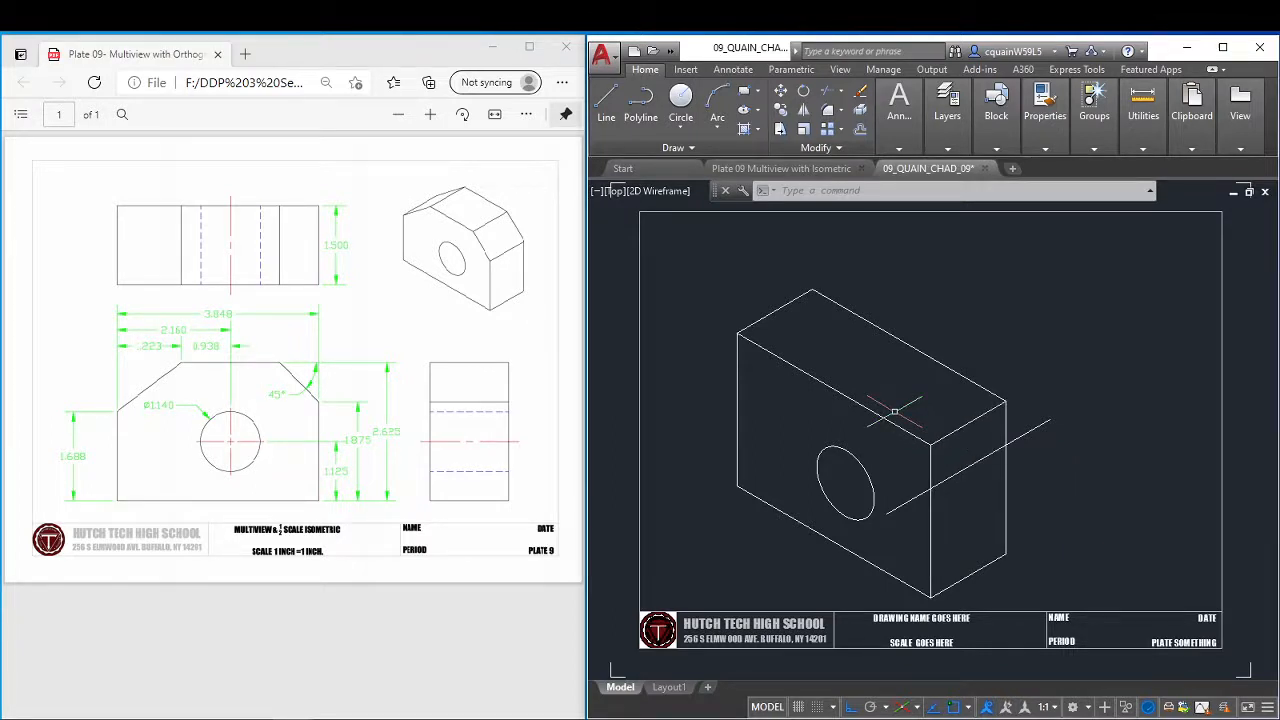
# Draw a .75 line at 150° from the front face's upper right corner along its top edge.
pyautogui.click(606, 104)
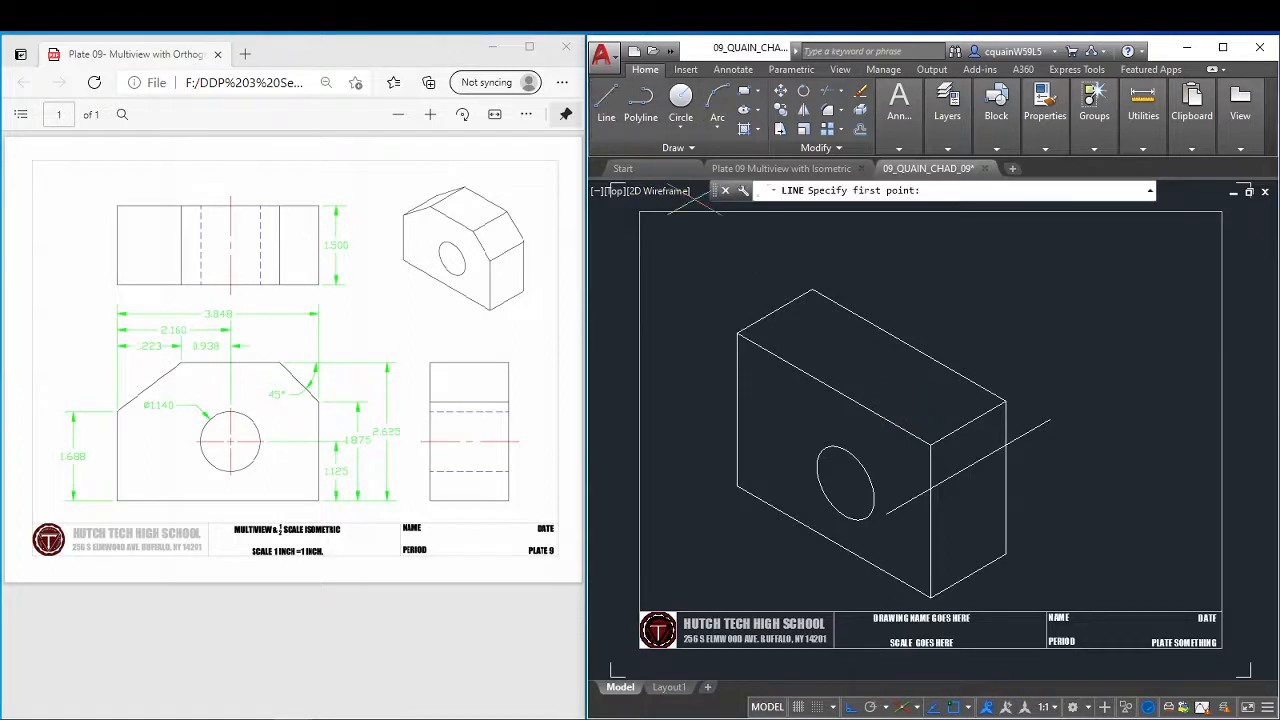
pyautogui.click(930, 443)
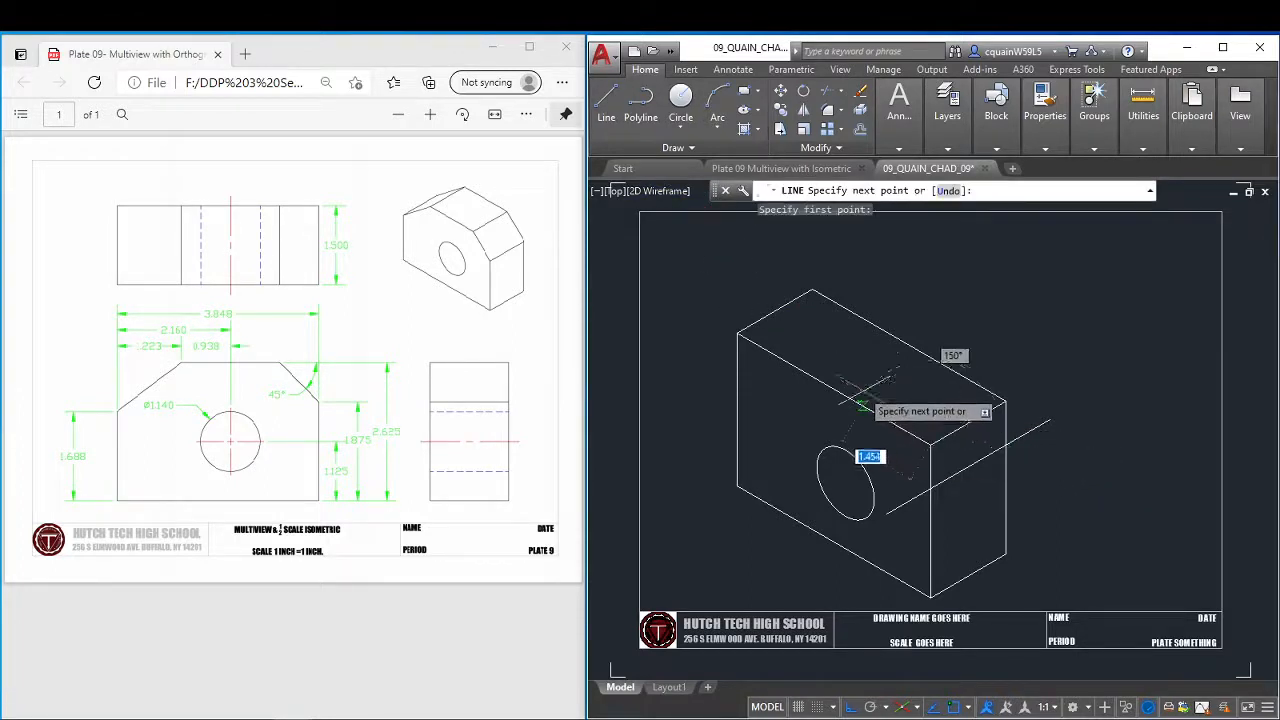
pyautogui.write('.75')
pyautogui.press('Return')
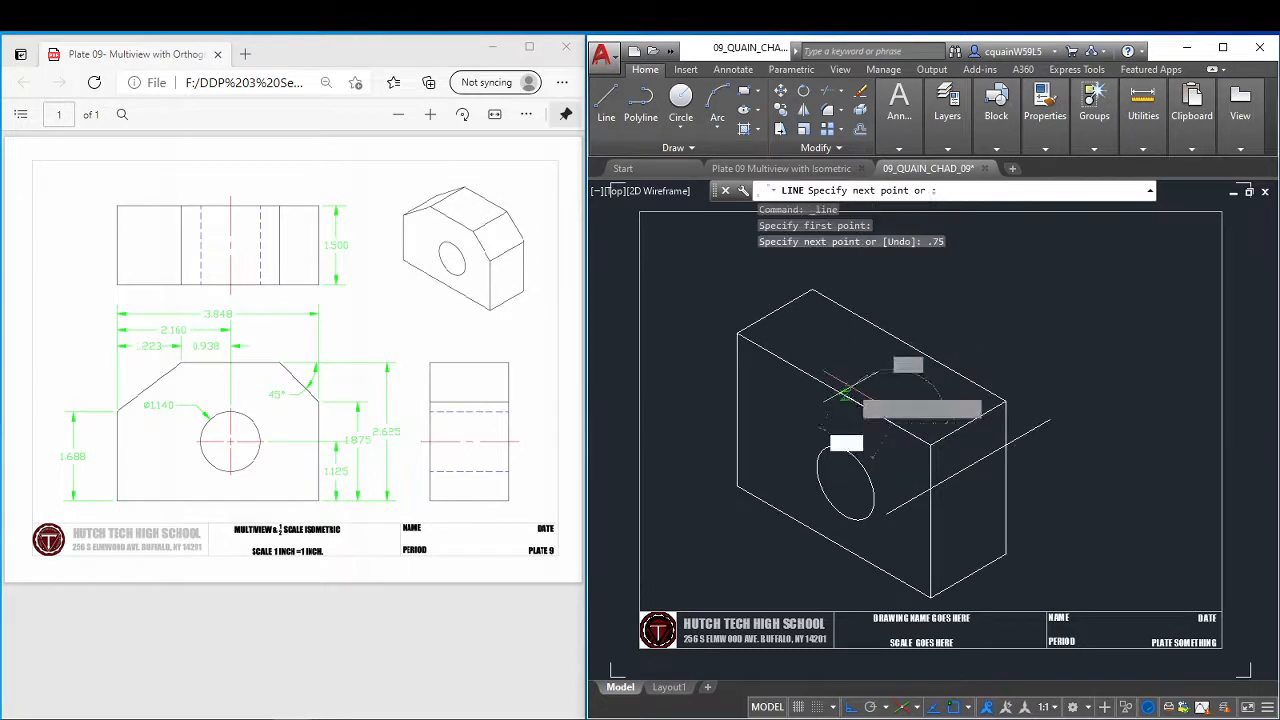
# Continue the line at 30° across the top face past its rear edge, and erase the extra short segment at its outer end.
pyautogui.click(1055, 353)
pyautogui.rightClick(1065, 353)
pyautogui.click(1093, 352)
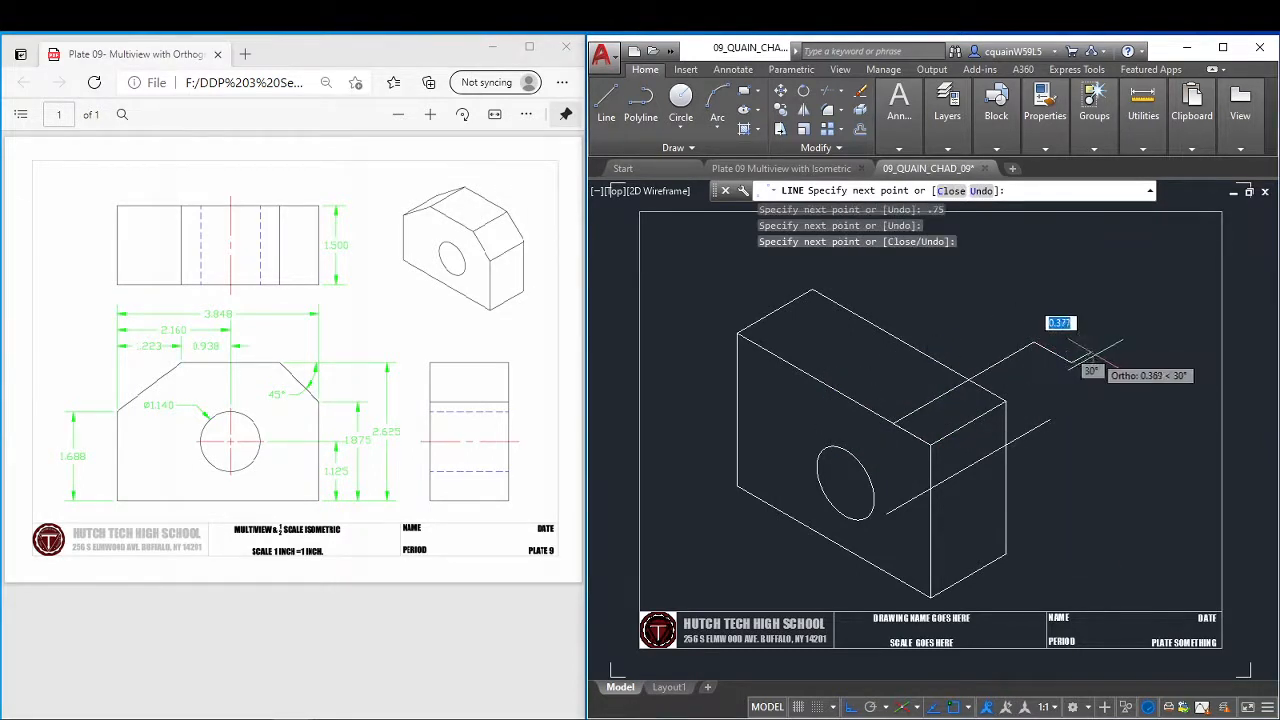
pyautogui.rightClick(1093, 352)
pyautogui.click(1112, 362)
pyautogui.click(1053, 352)
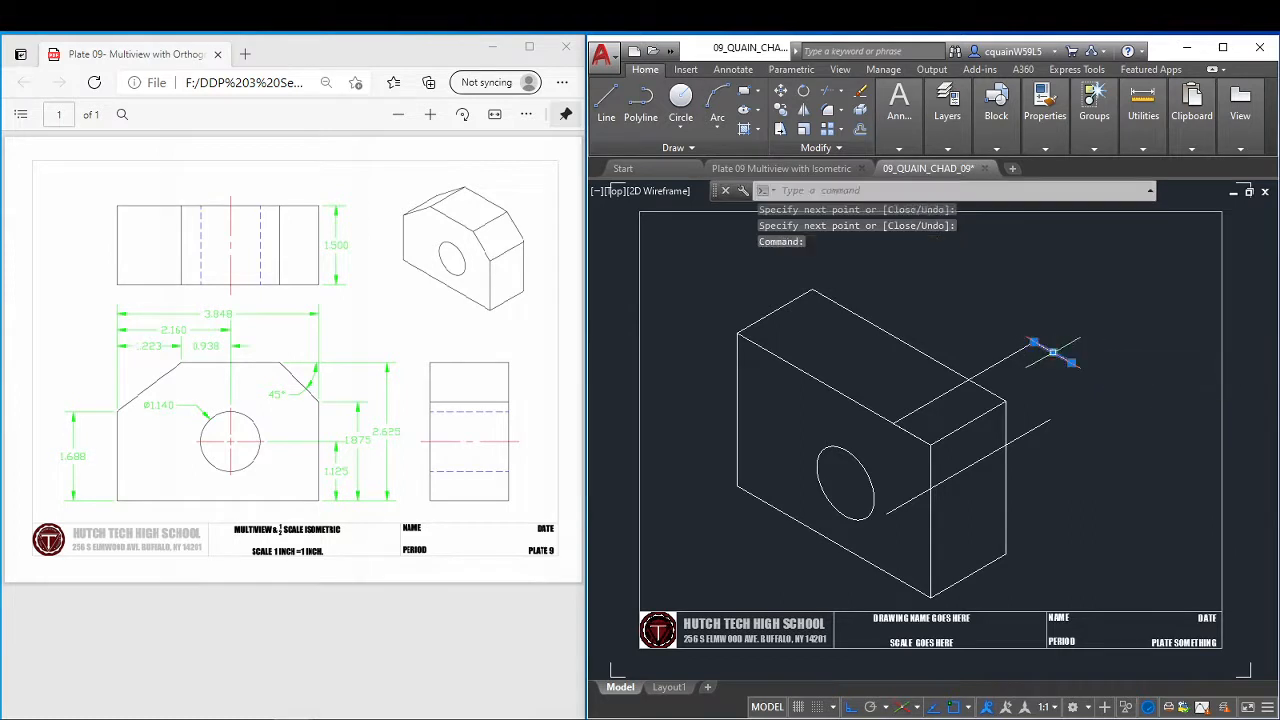
pyautogui.press('Delete')
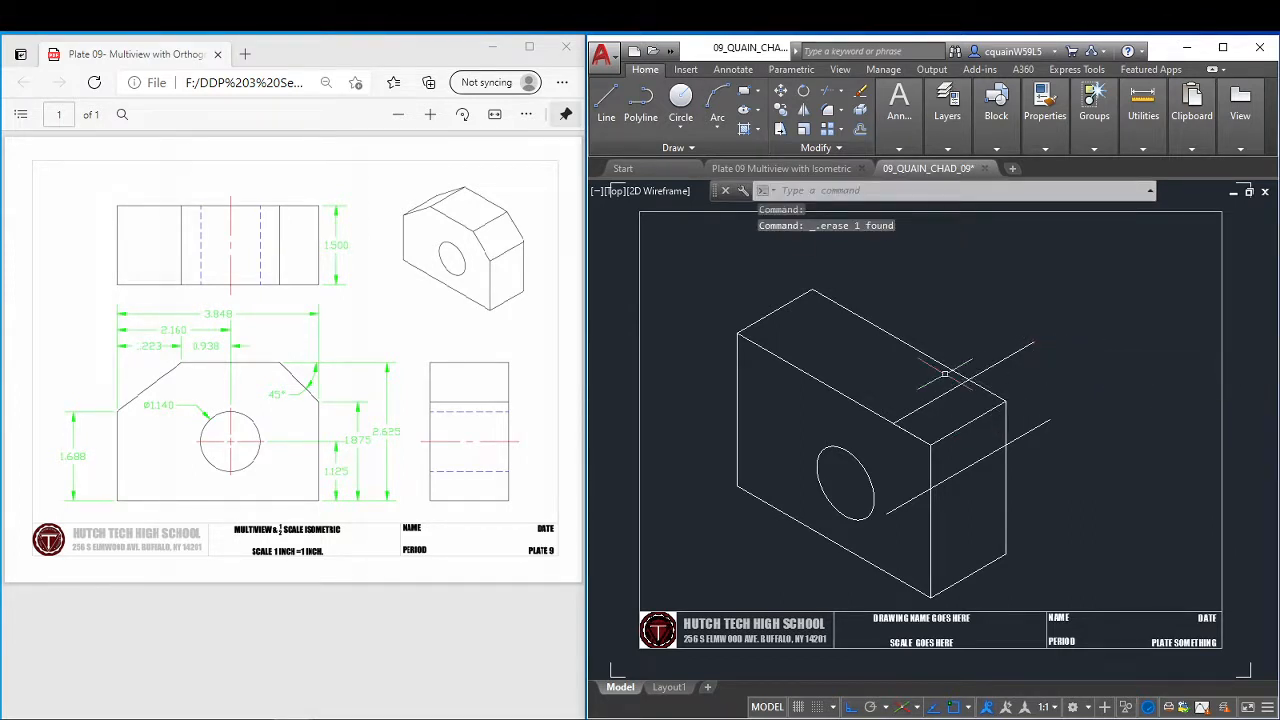
# Draw the front face's cut corner from the upper 30° line's start to where the lower 30° line crosses the front vertical edge.
pyautogui.click(606, 100)
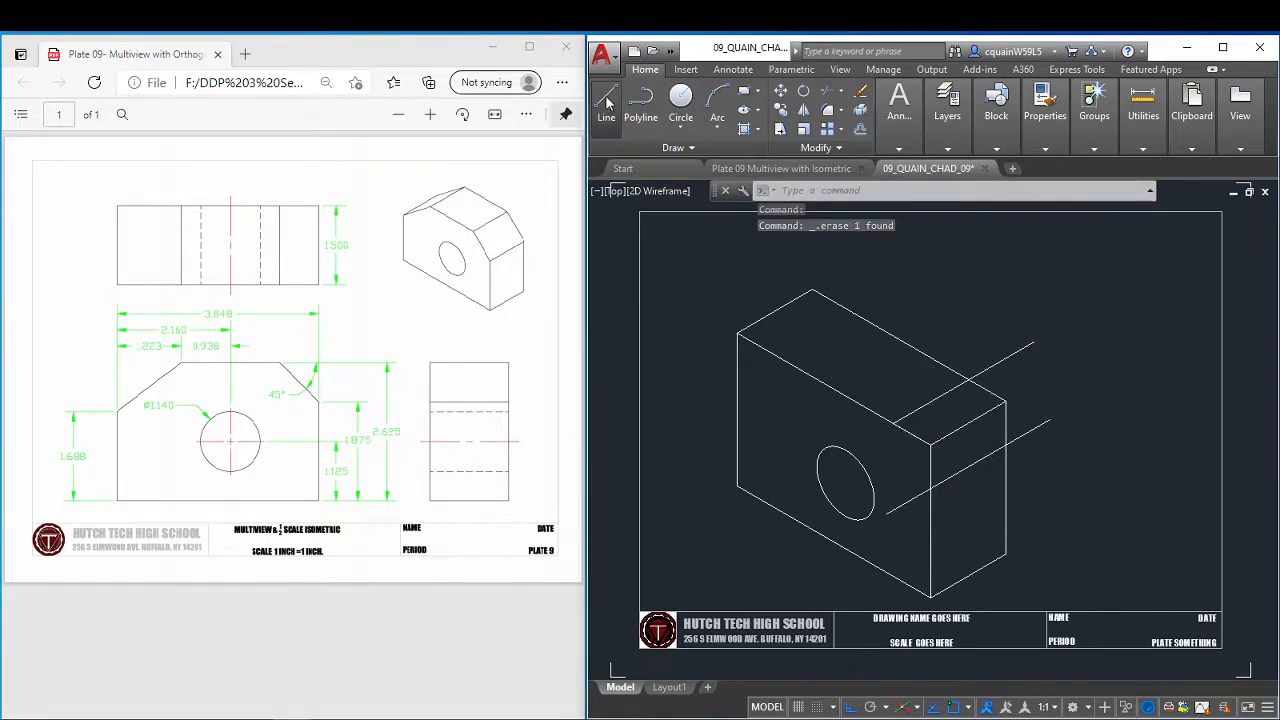
pyautogui.click(893, 424)
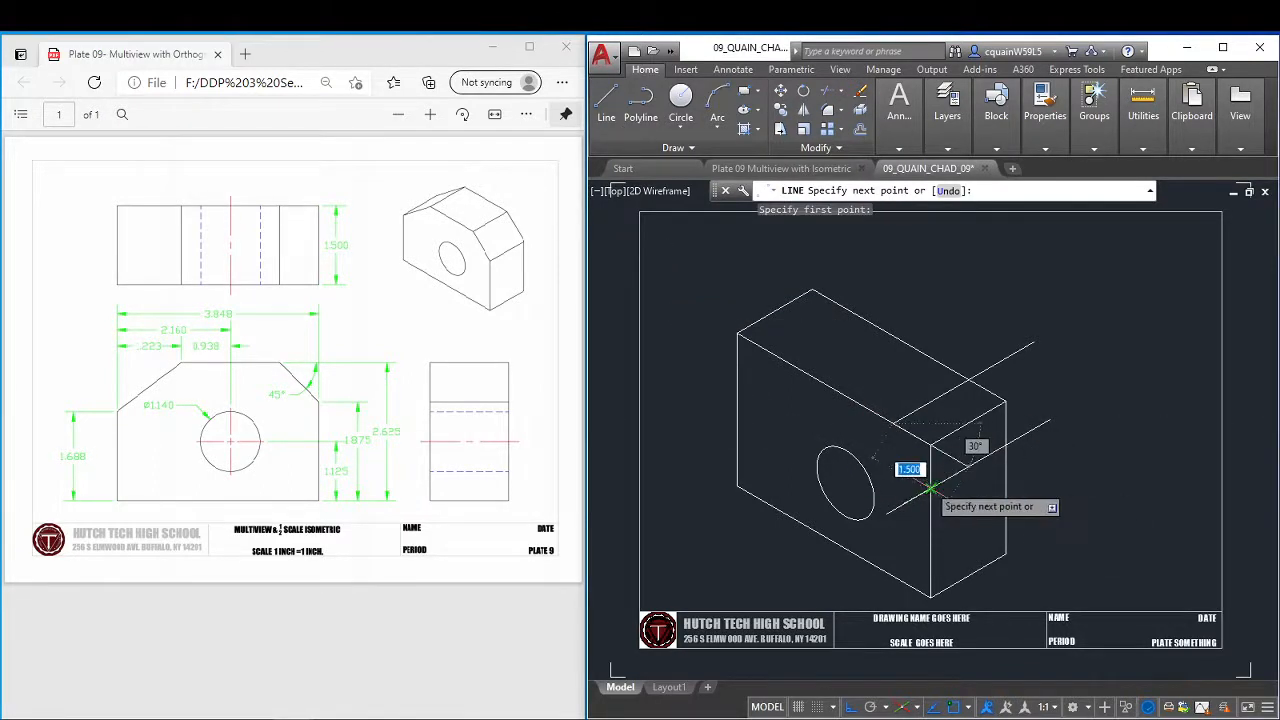
pyautogui.click(930, 487)
pyautogui.press('Escape')
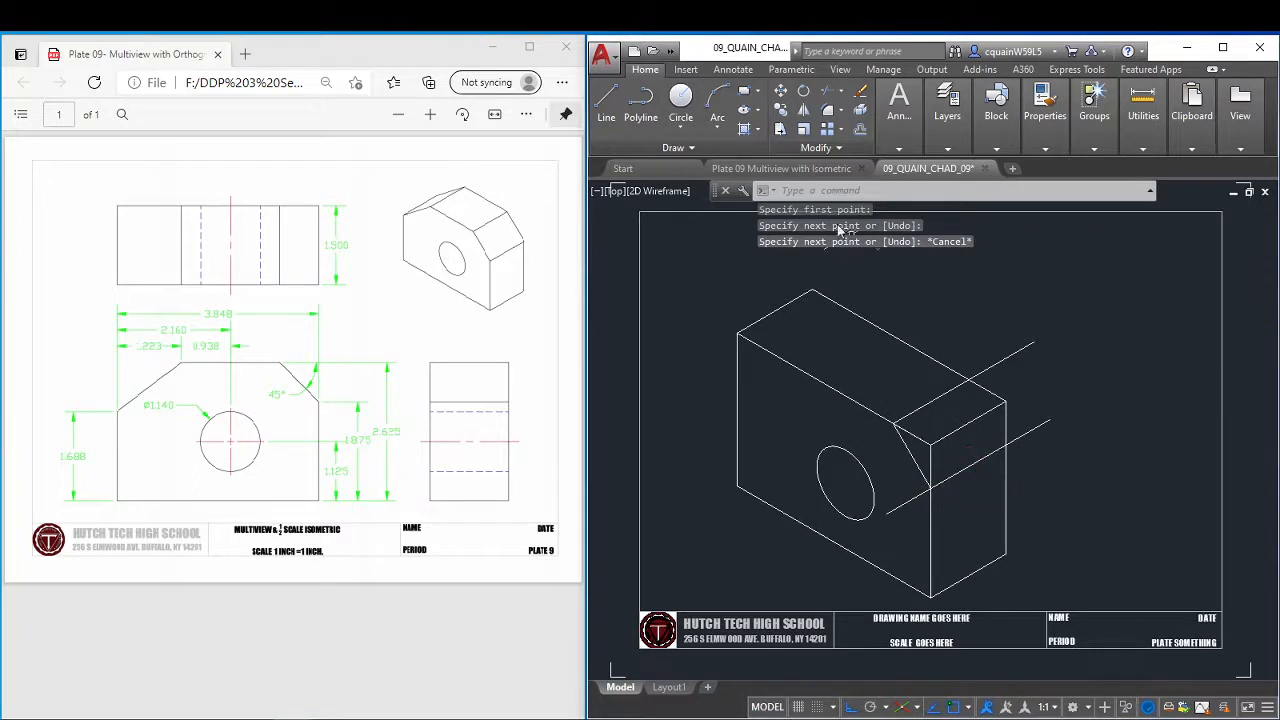
# Draw the rear face's cut corner from the upper 30° line's crossing with the rear top edge to the lower 30° line's crossing with the rear vertical edge.
pyautogui.click(606, 100)
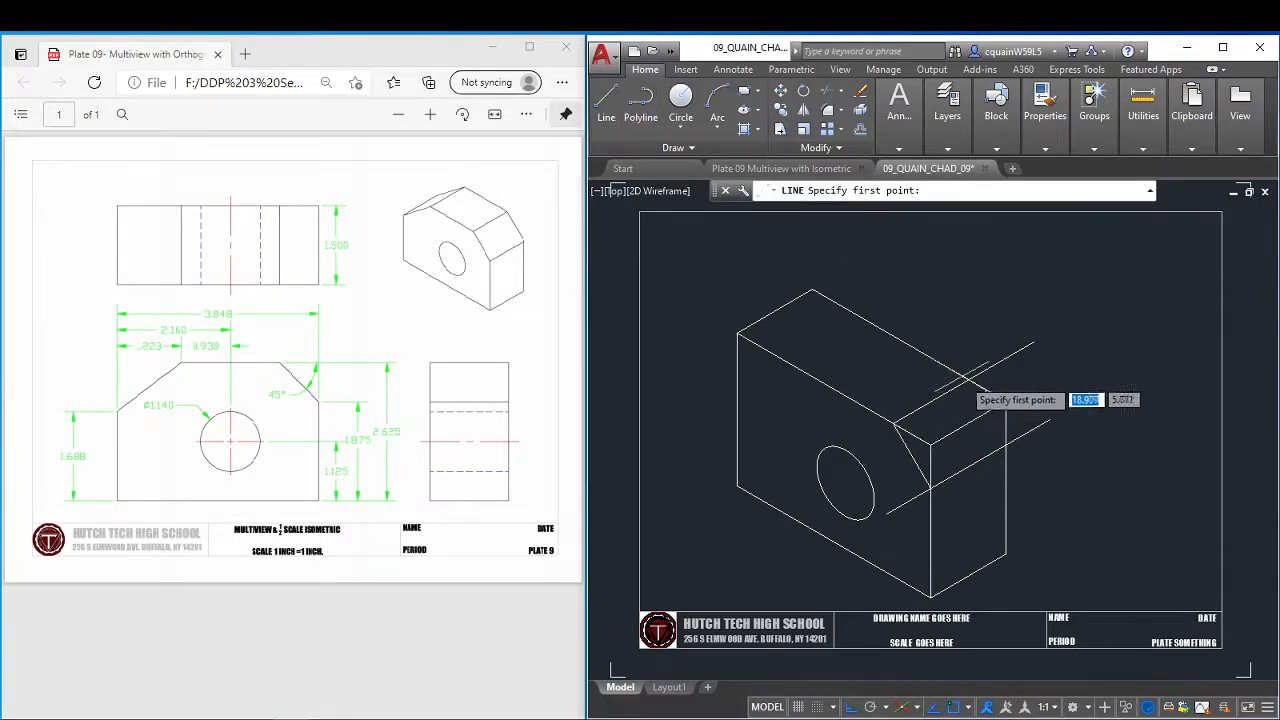
pyautogui.click(969, 380)
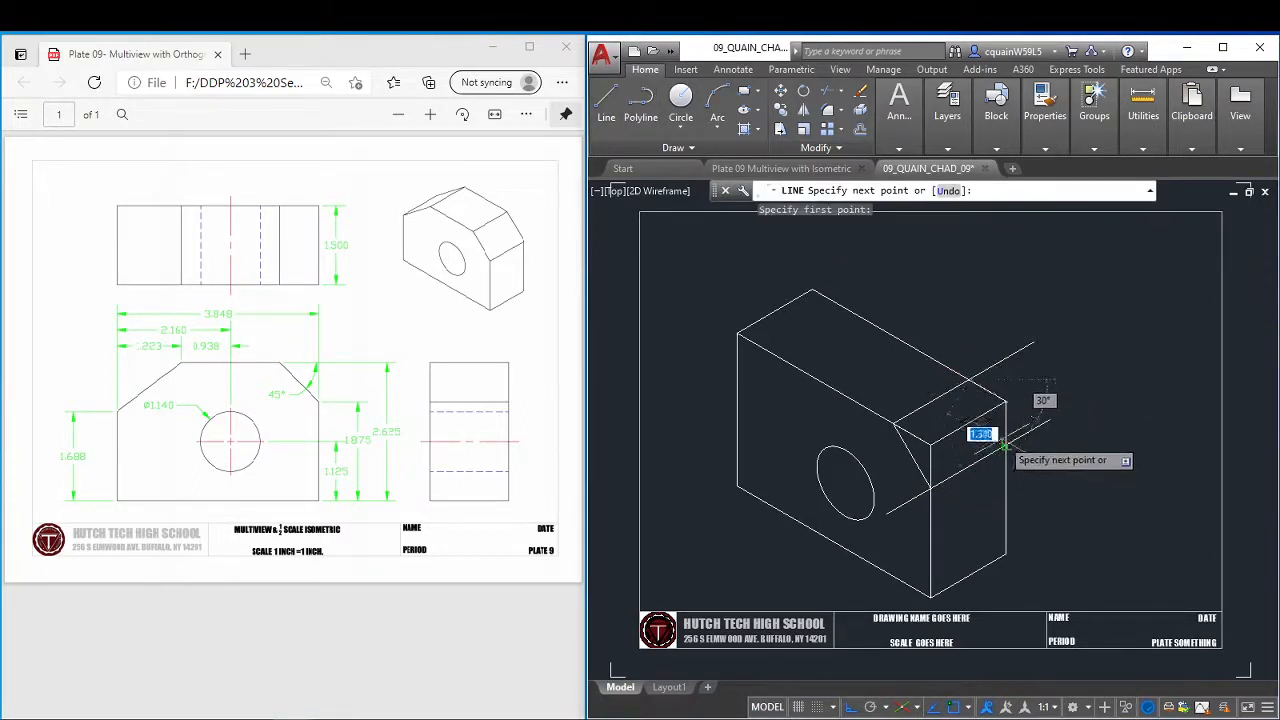
pyautogui.click(1005, 442)
pyautogui.press('Escape')
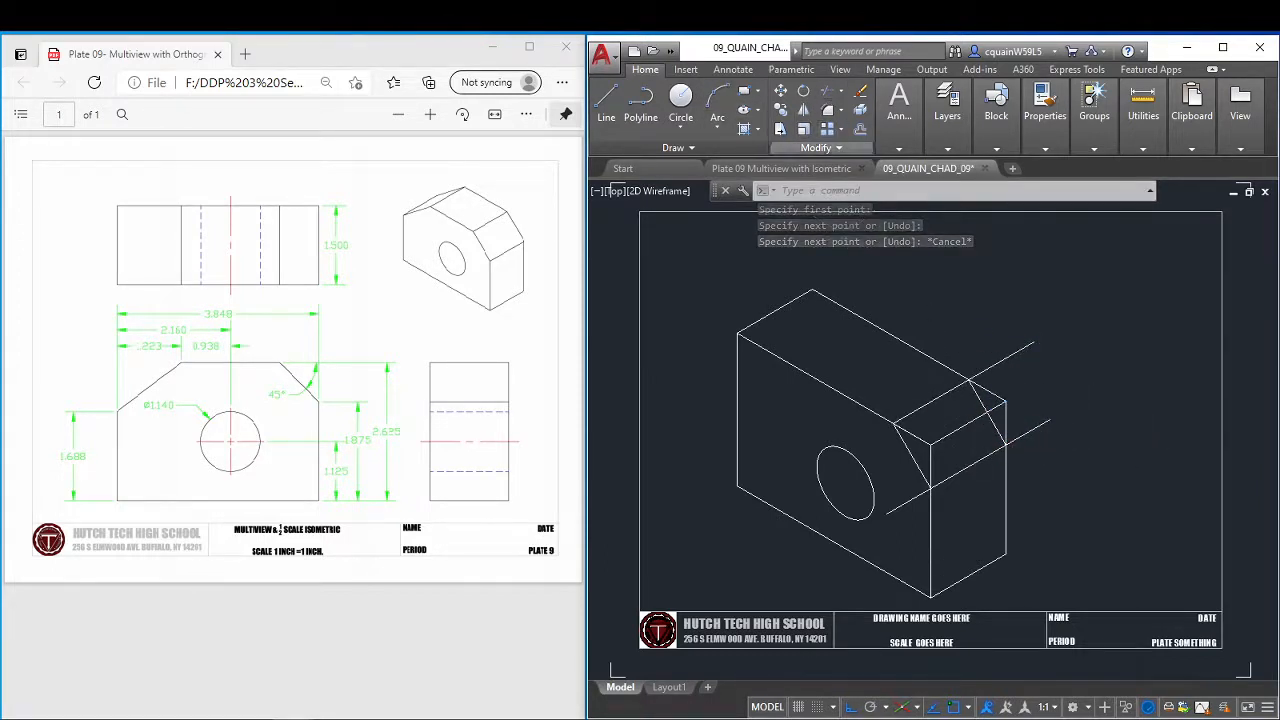
# Trim the rear top edge and the front and rear vertical edges beyond the cut corner, using the two 30° lines as cutting edges.
pyautogui.click(827, 90)
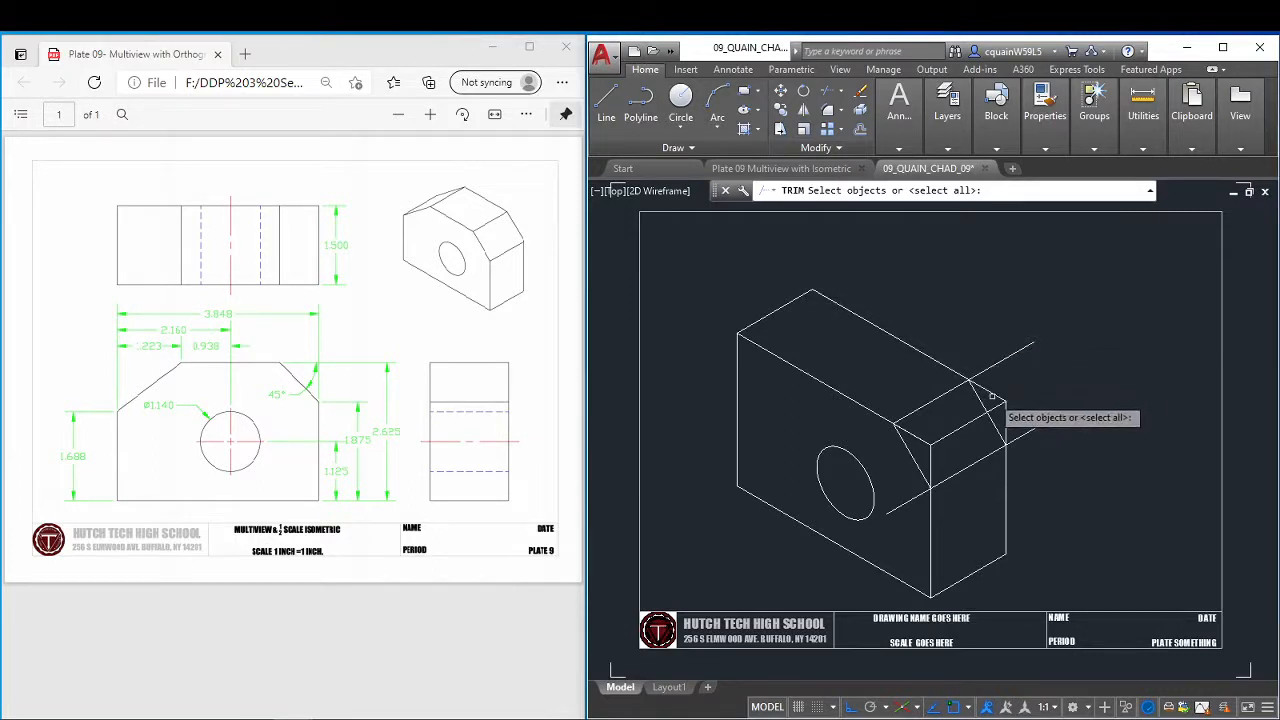
pyautogui.click(951, 390)
pyautogui.click(984, 464)
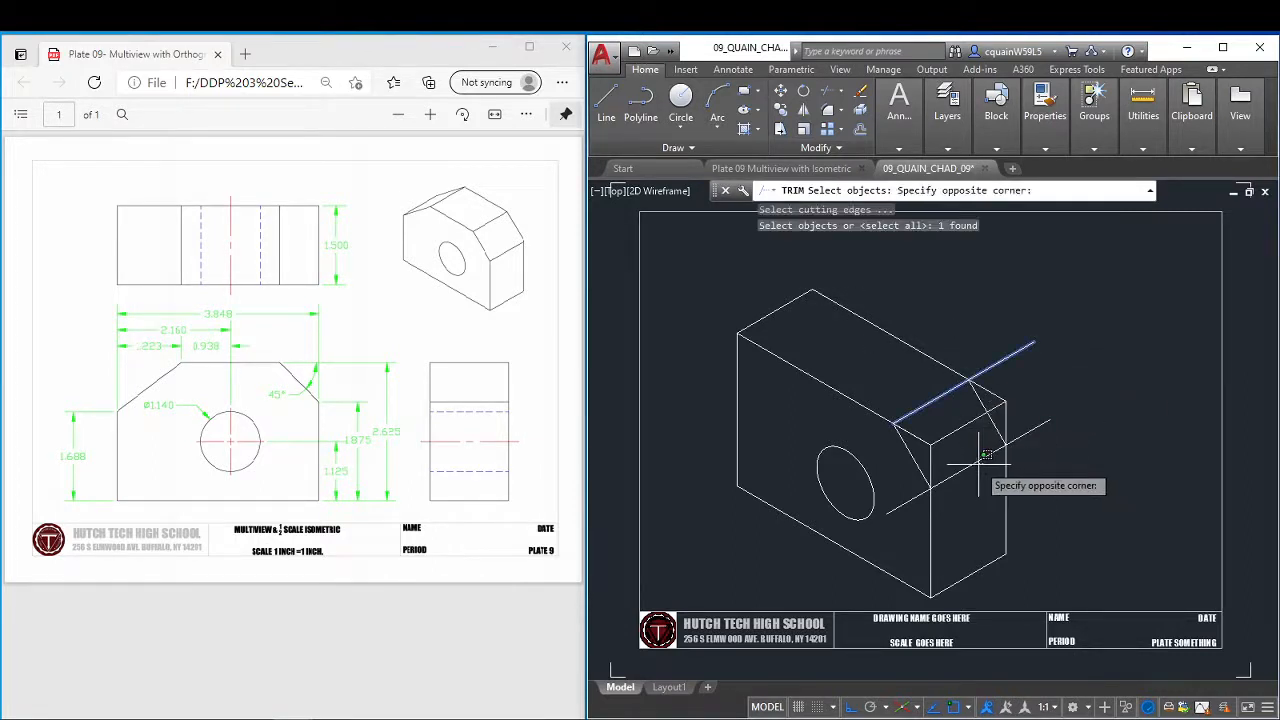
pyautogui.click(975, 463)
pyautogui.click(975, 463)
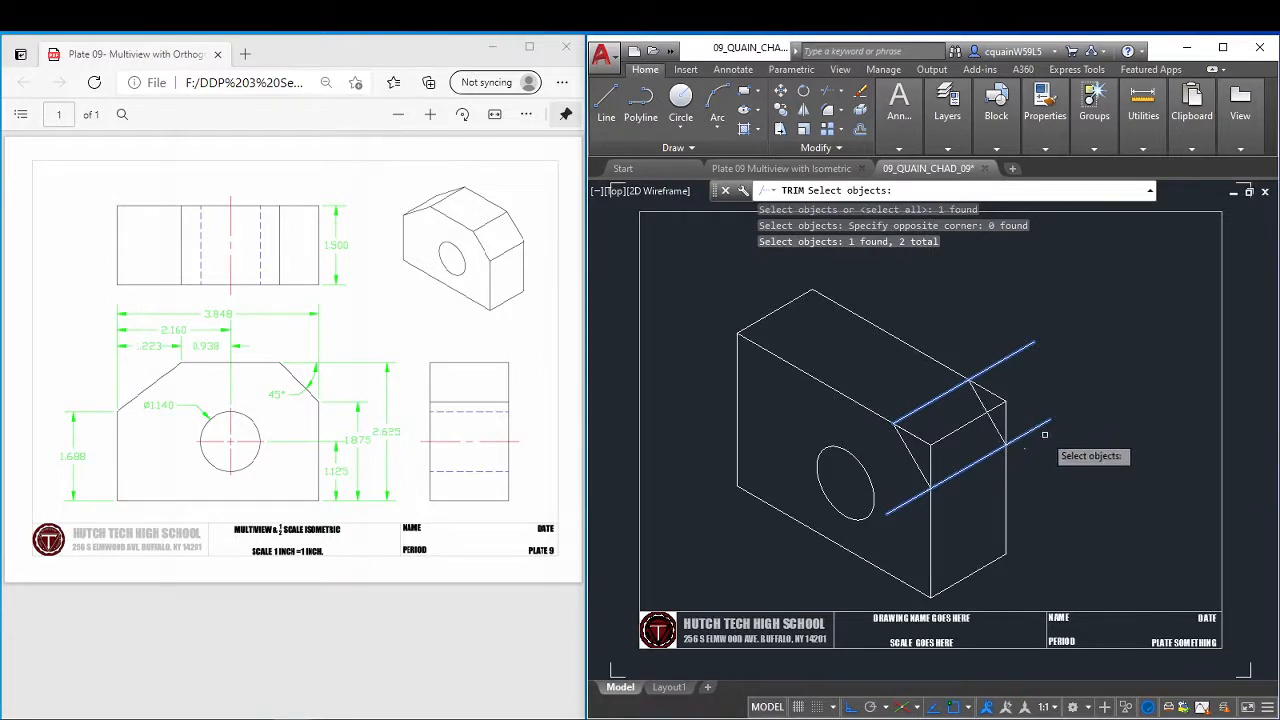
pyautogui.press('Return')
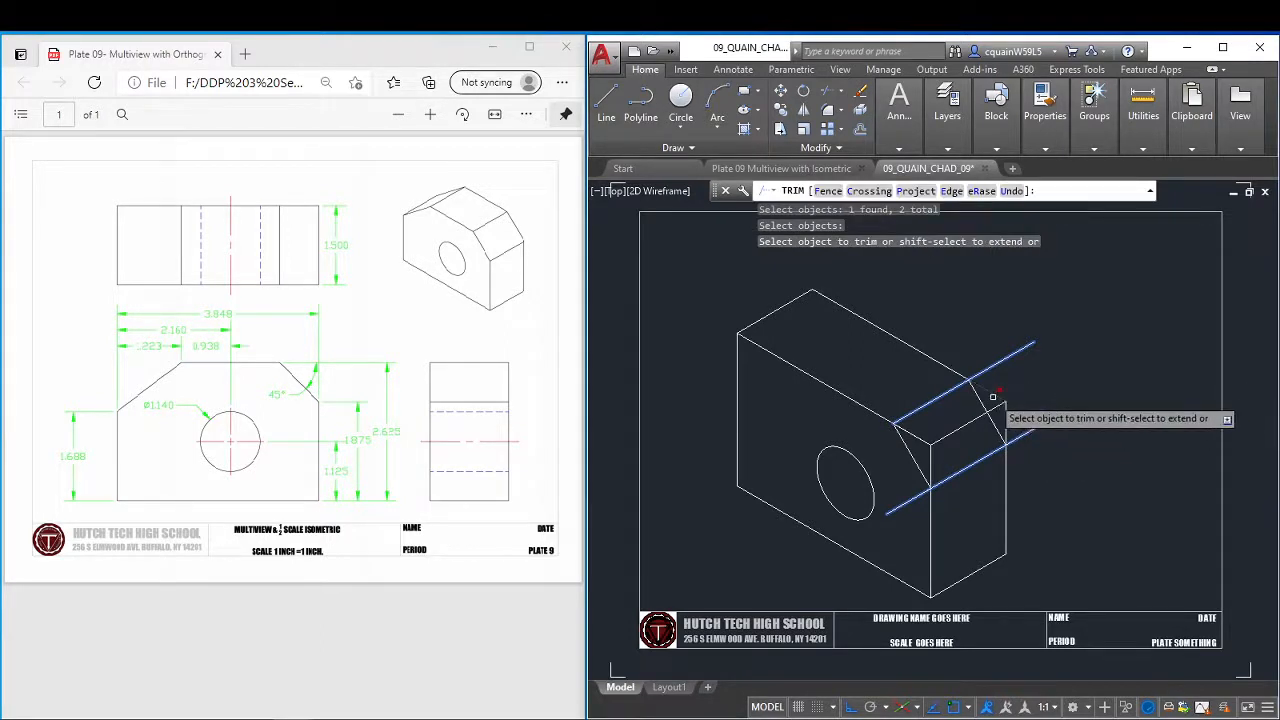
pyautogui.click(1004, 424)
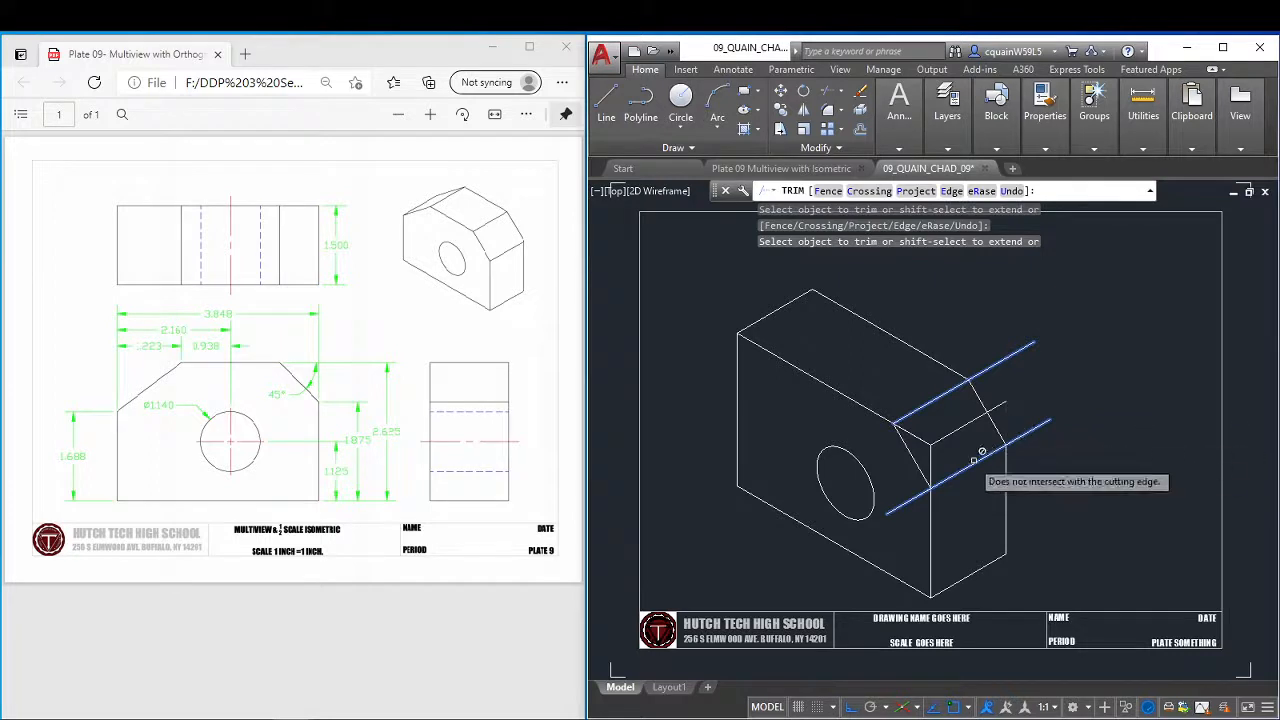
pyautogui.click(916, 435)
pyautogui.rightClick(972, 406)
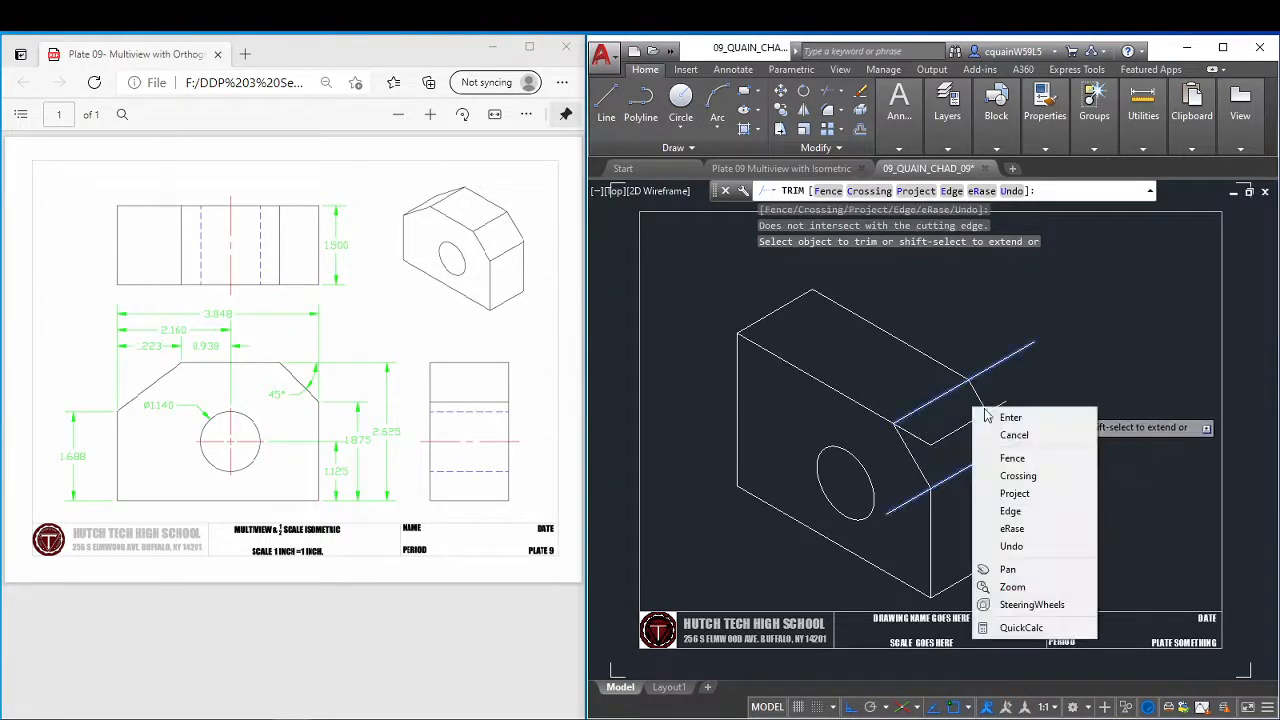
pyautogui.click(1010, 417)
# Erase the .75 construction line and shorten the front face's top edge to the start of the cut corner.
pyautogui.click(914, 435)
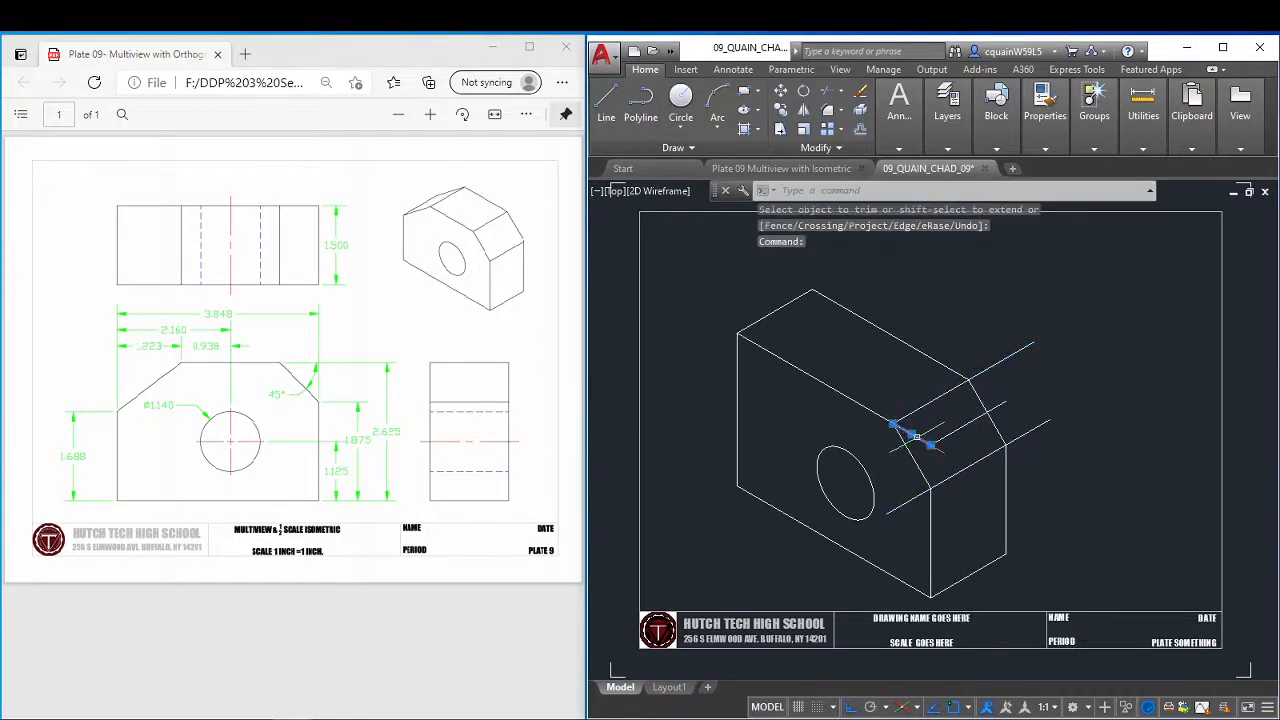
pyautogui.moveTo(933, 450)
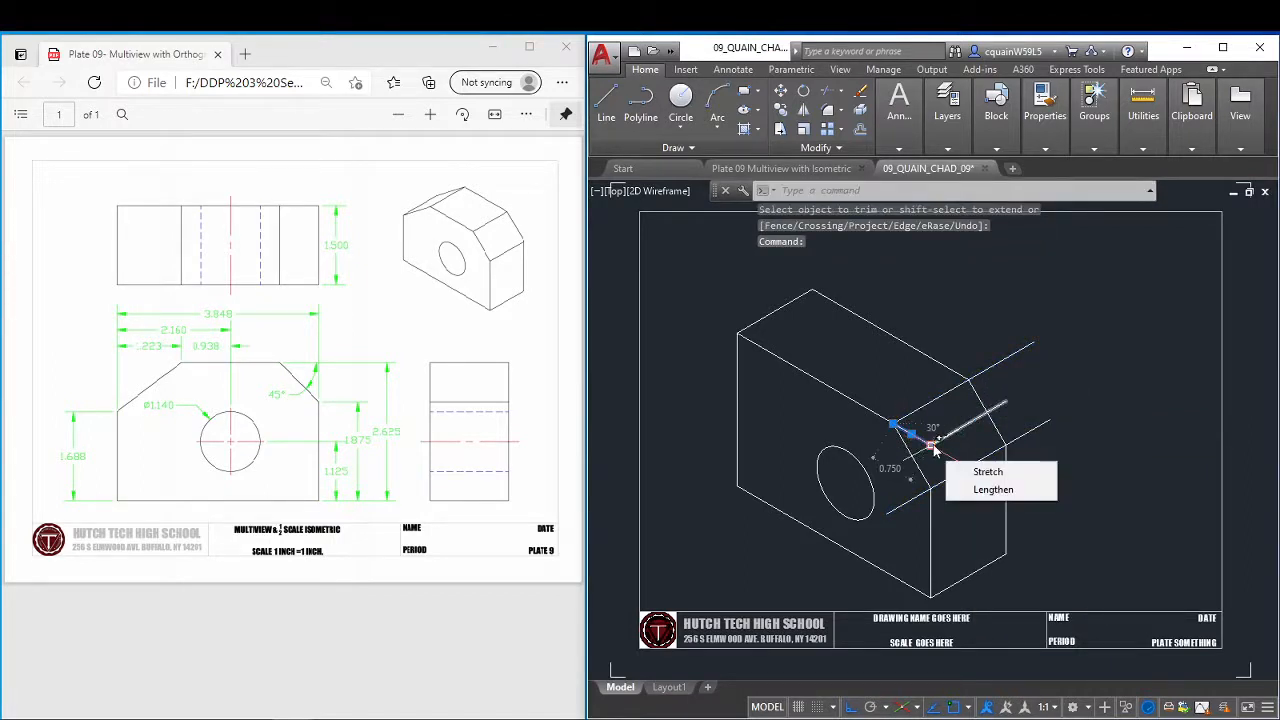
pyautogui.press('Delete')
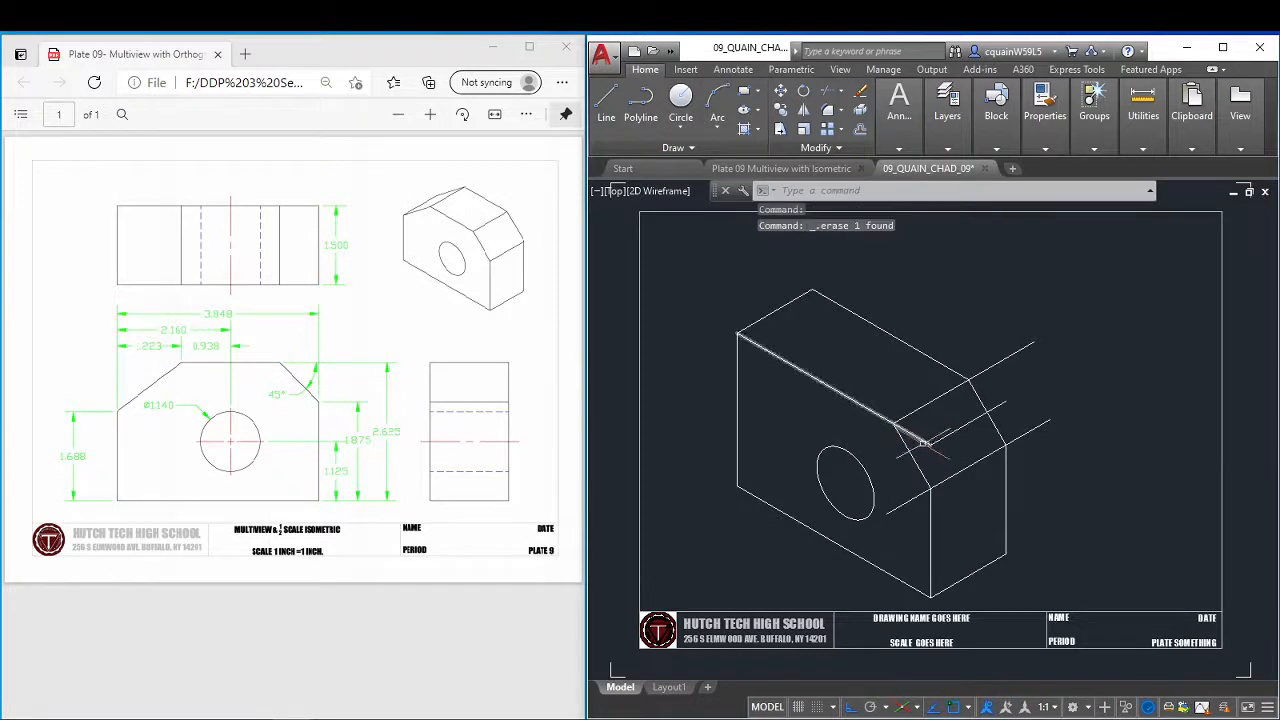
pyautogui.click(920, 440)
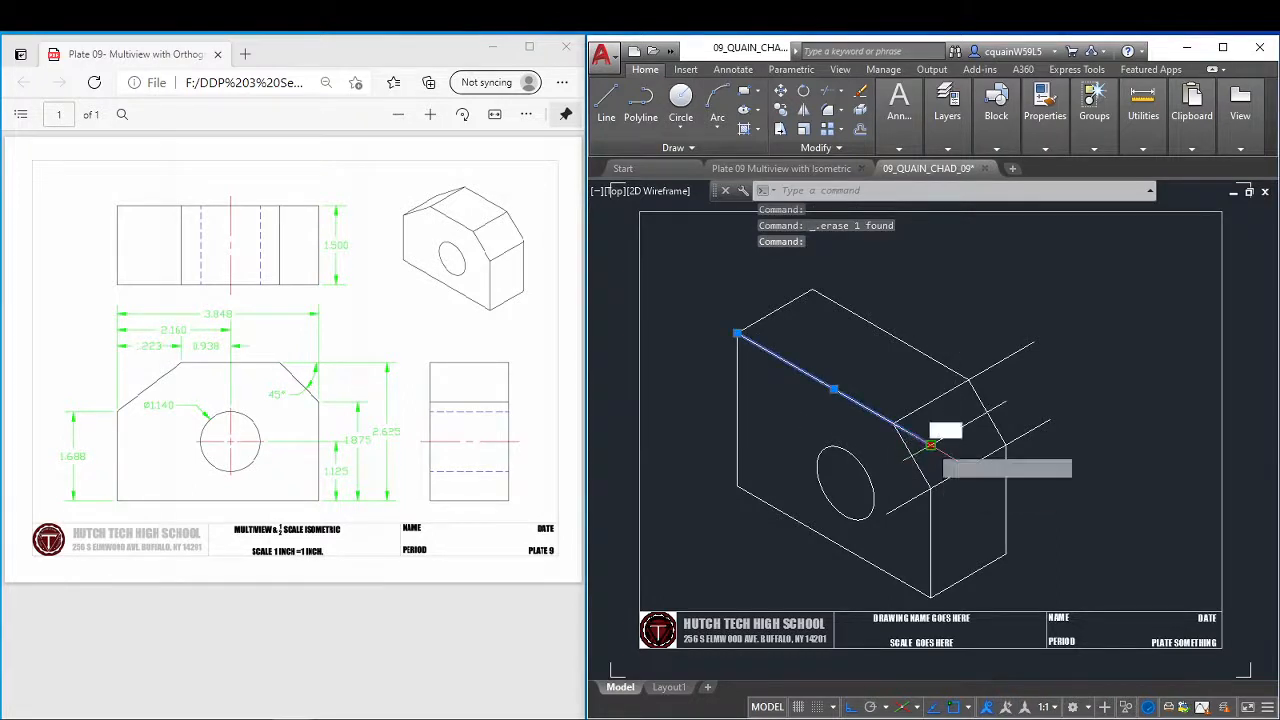
pyautogui.click(930, 445)
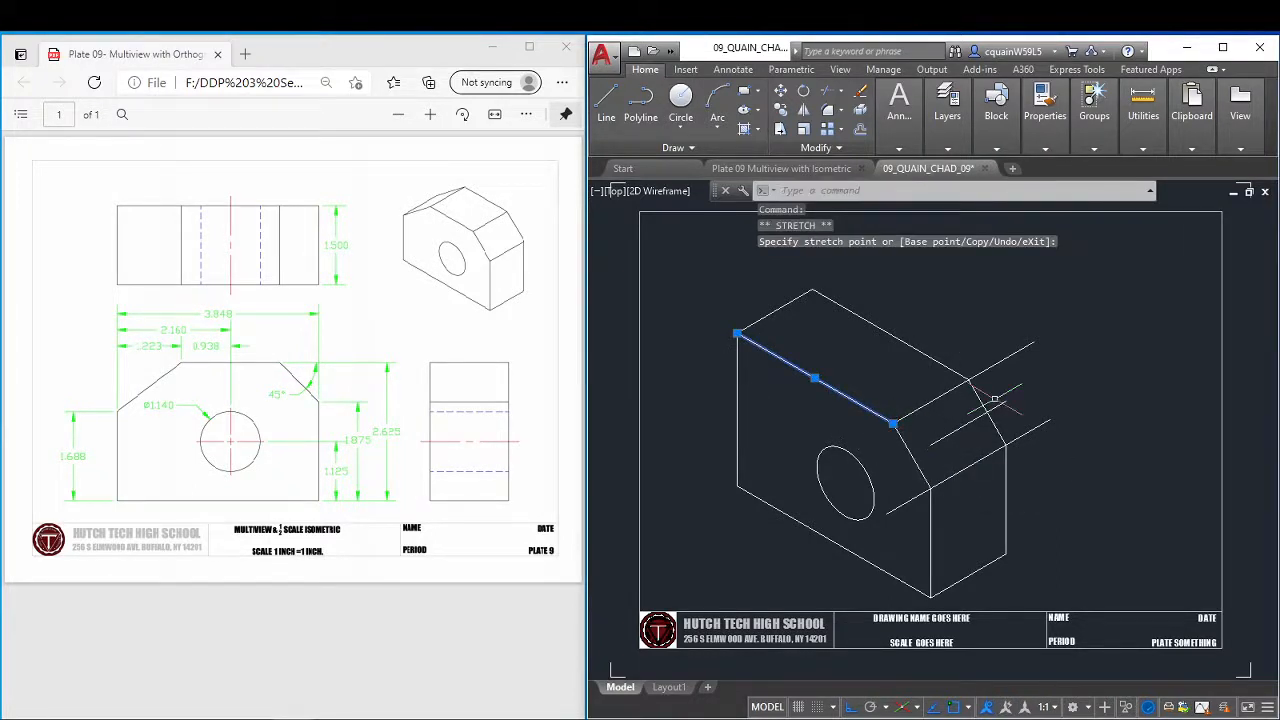
pyautogui.press('Escape')
# Shorten the upper 30° line to end at the rear top corner of the cut.
pyautogui.click(996, 367)
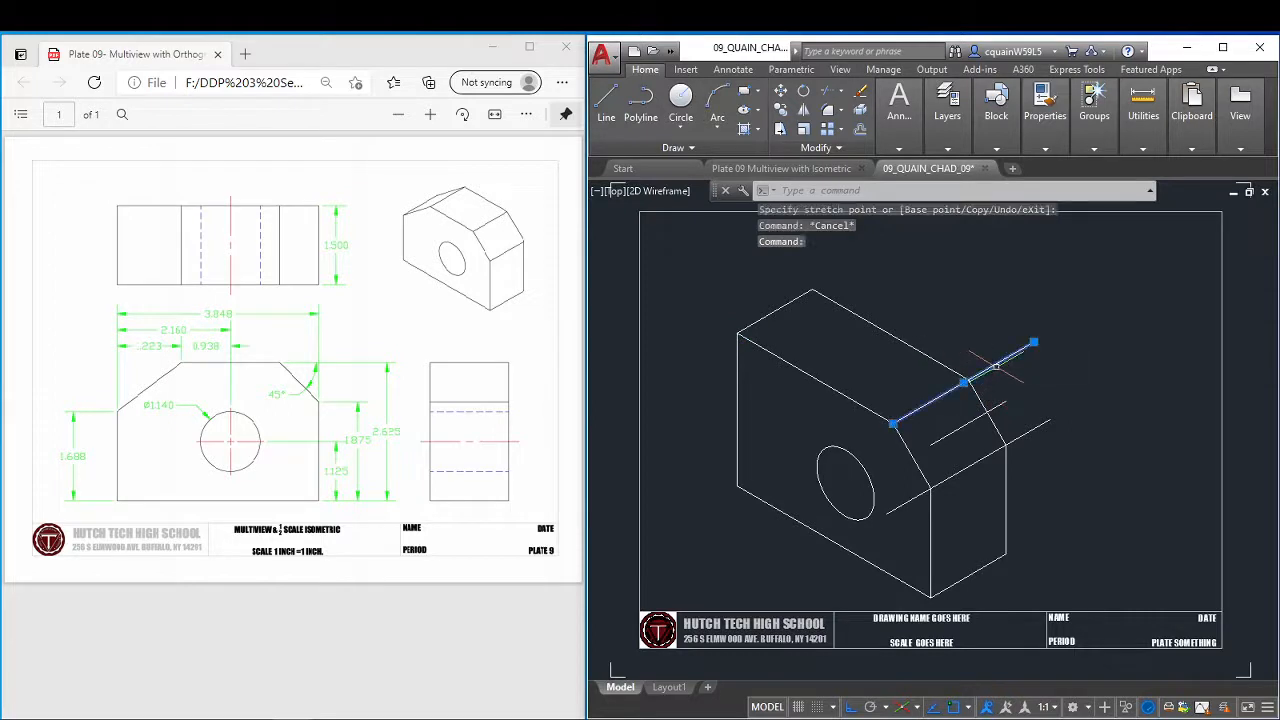
pyautogui.click(1034, 342)
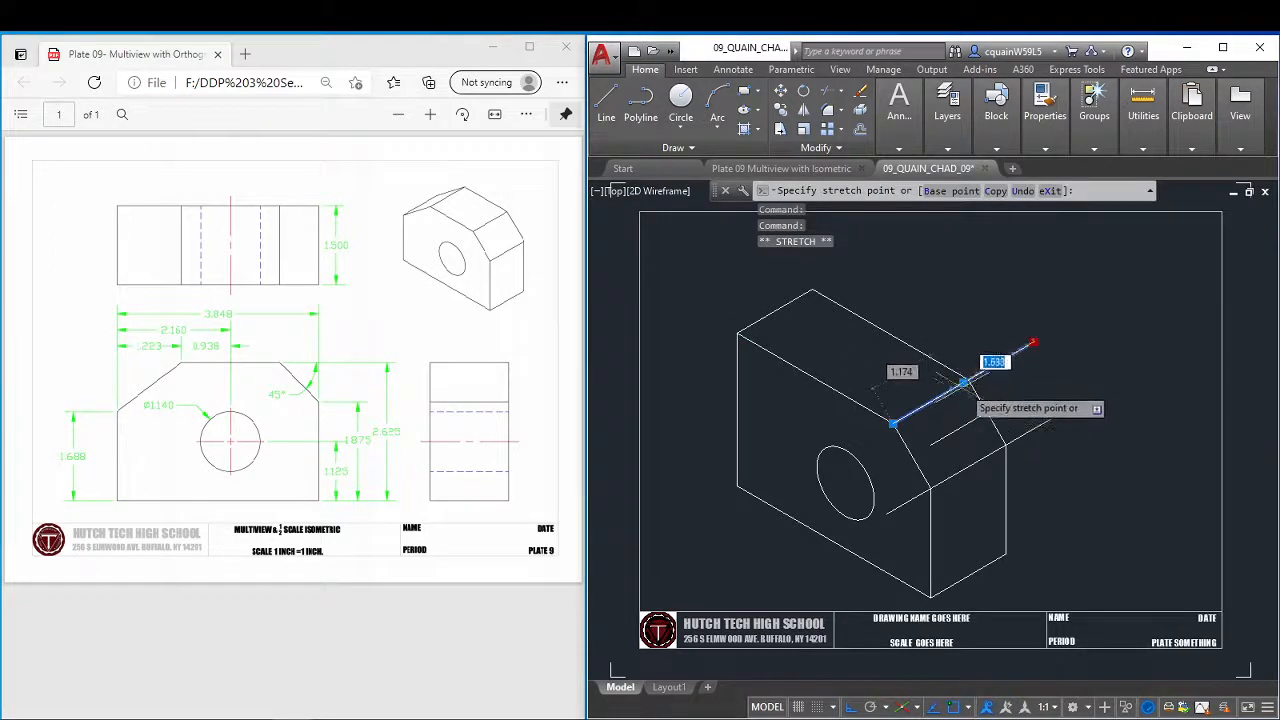
pyautogui.scroll(5, 966, 382)
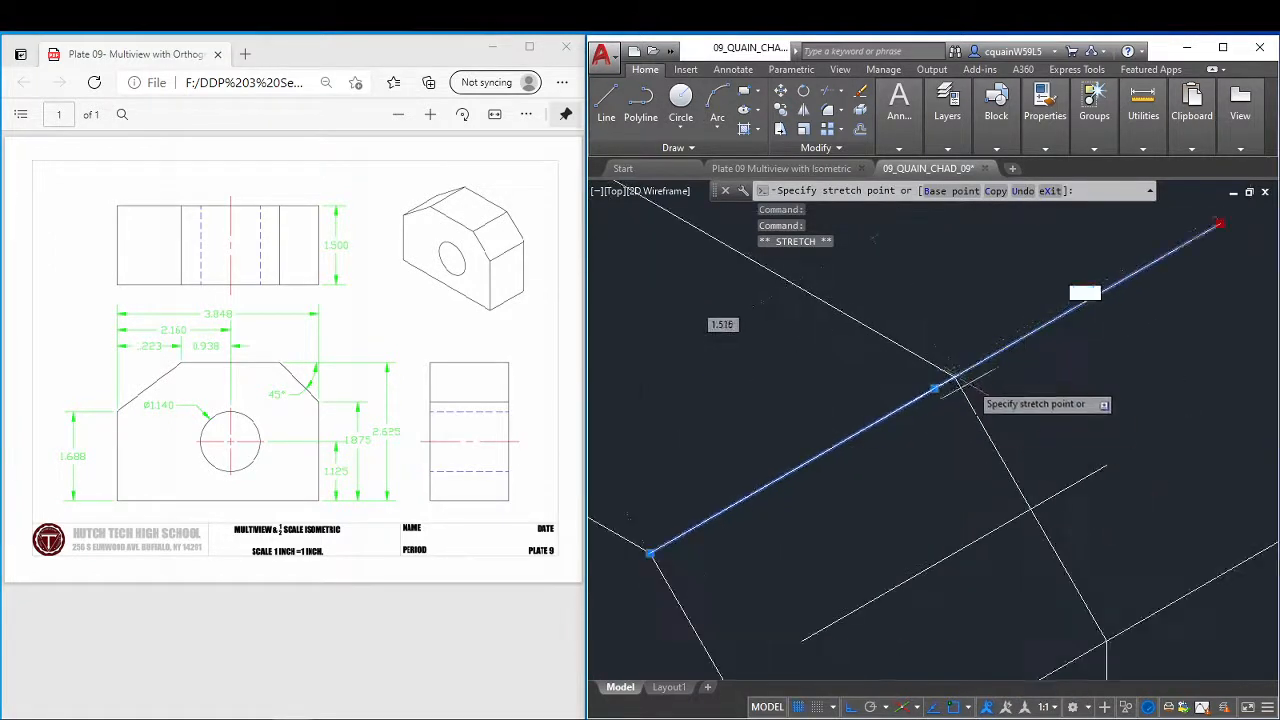
pyautogui.scroll(-5, 966, 382)
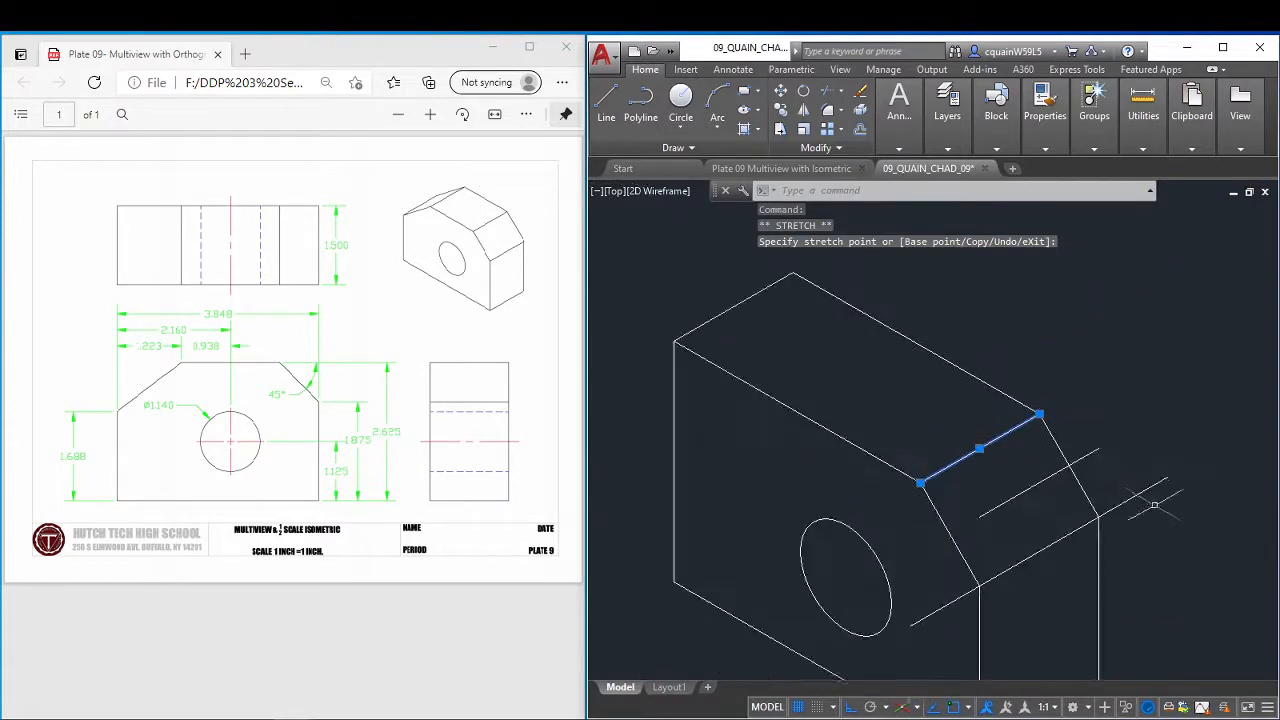
# Shorten the lower 30° line at both ends so it spans only between the front and rear cut corner endpoints.
pyautogui.click(1151, 483)
pyautogui.click(1152, 486)
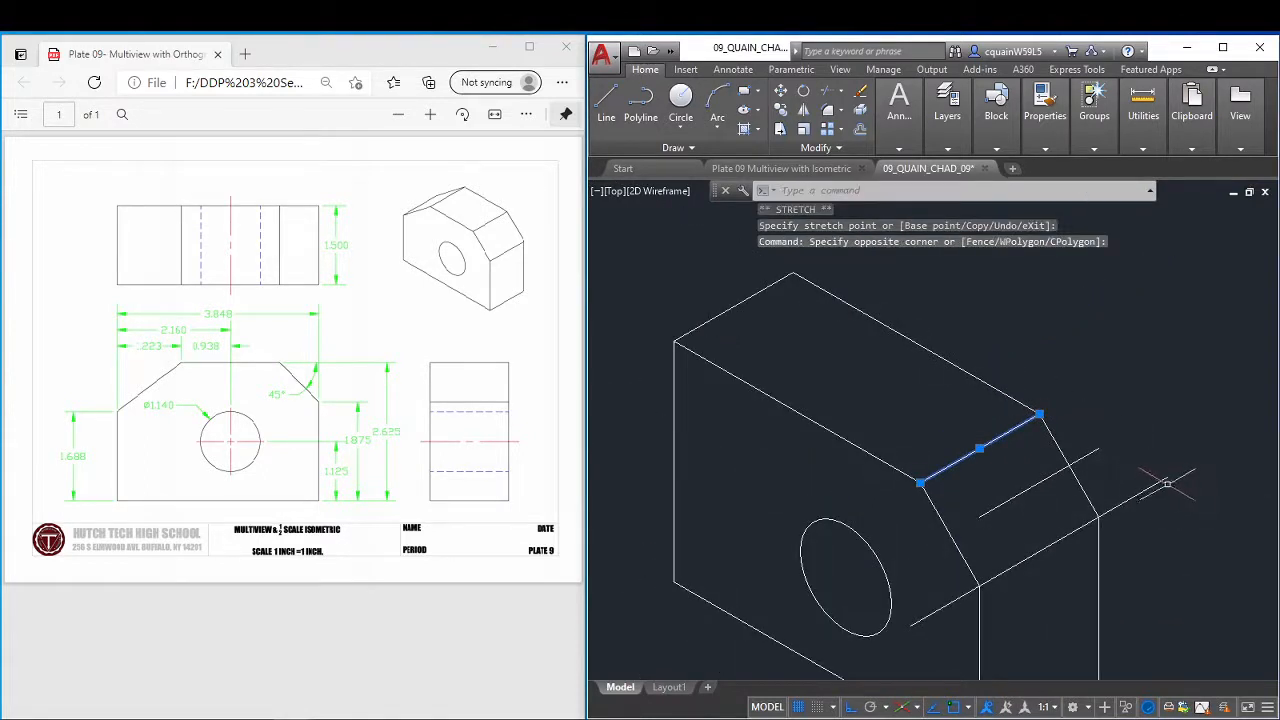
pyautogui.click(1167, 479)
pyautogui.click(1168, 479)
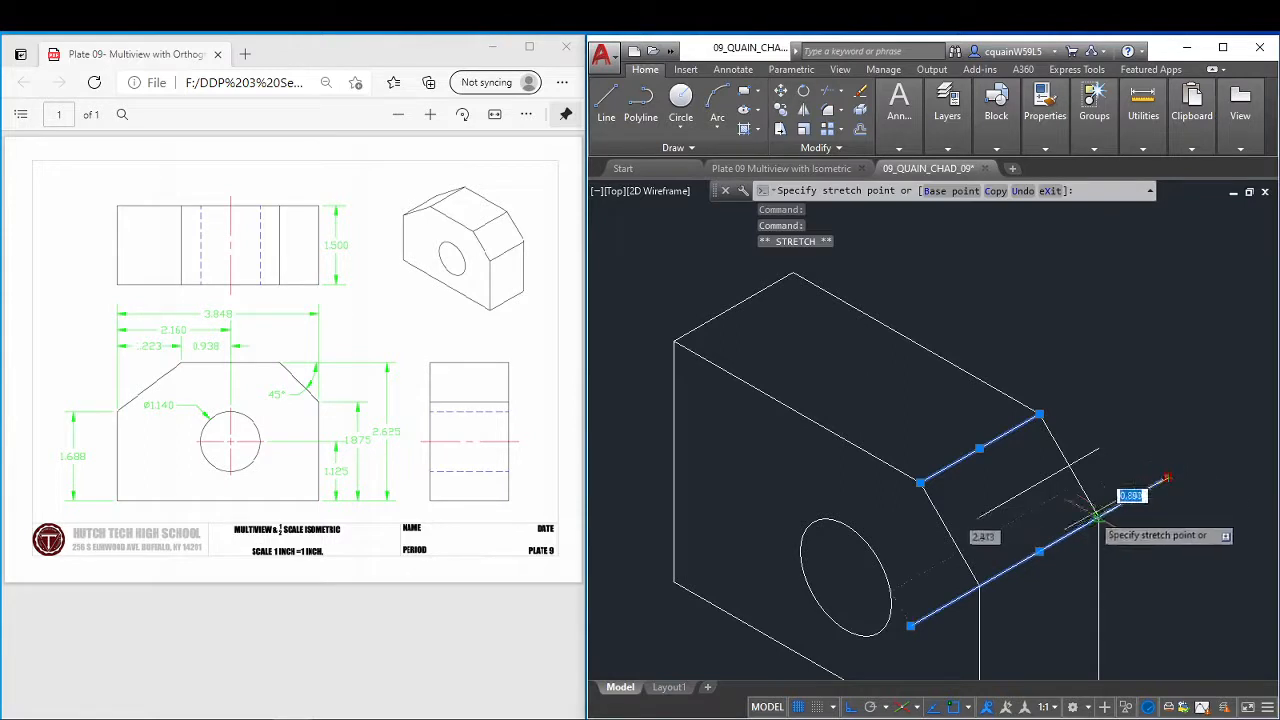
pyautogui.click(1098, 518)
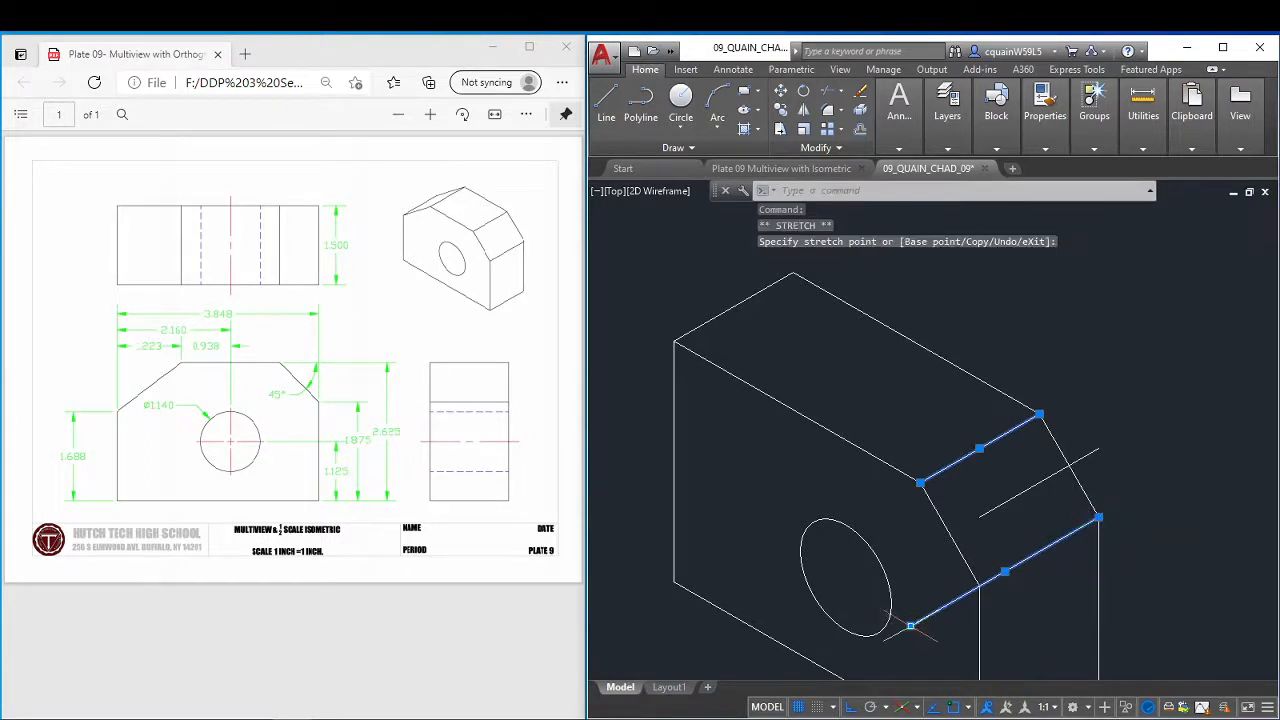
pyautogui.click(910, 626)
pyautogui.click(980, 585)
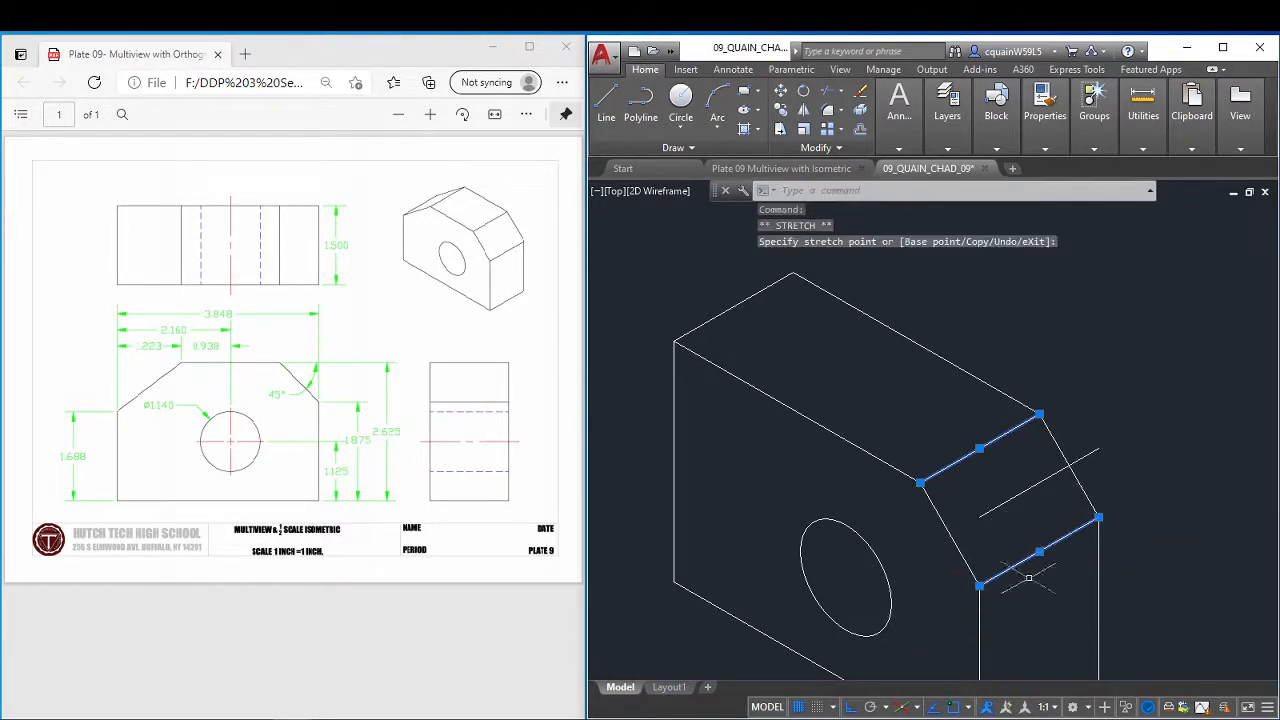
pyautogui.press('Escape')
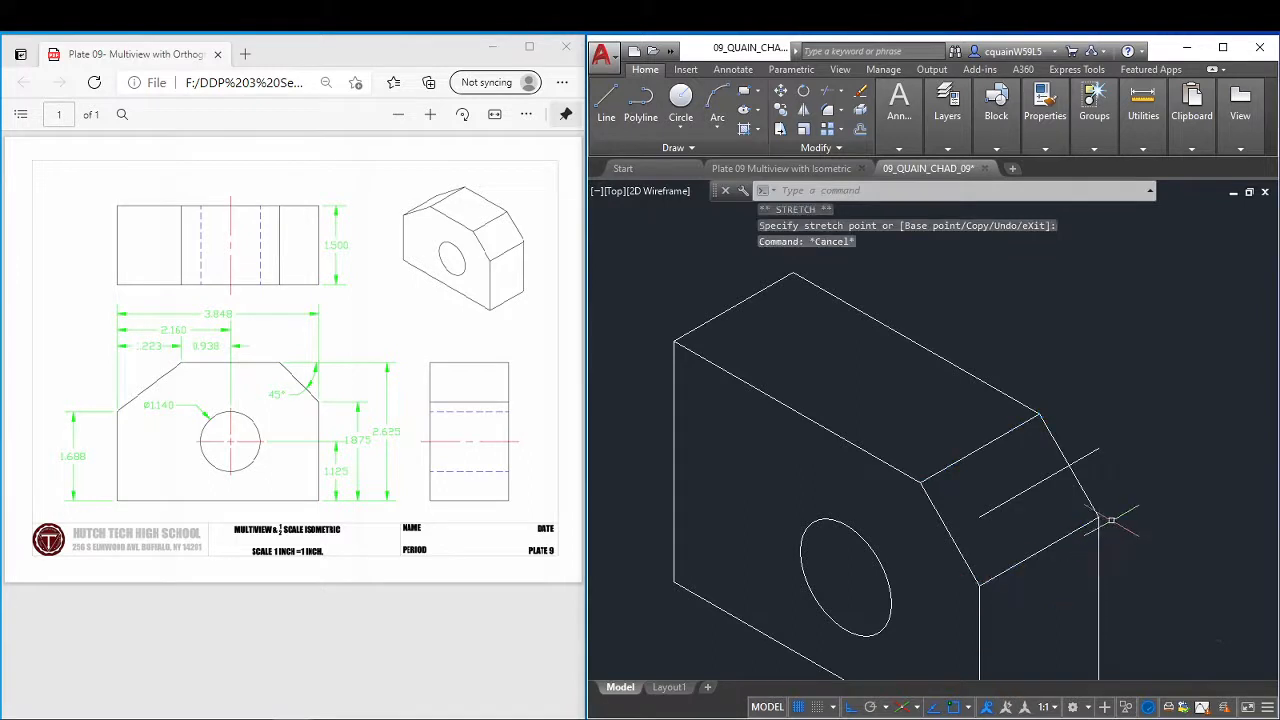
# Erase the leftover original 30° top edge lying across the cut corner's sloped face.
pyautogui.click(1038, 487)
pyautogui.click(1042, 488)
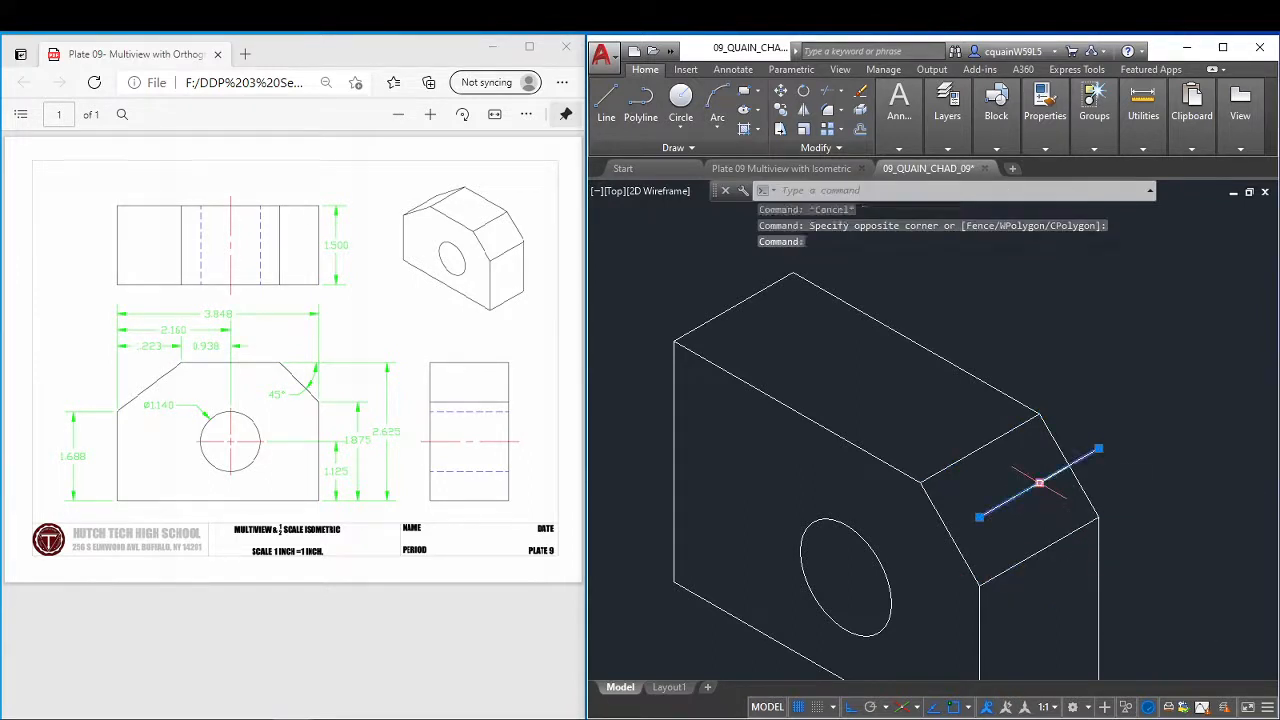
pyautogui.press('Delete')
pyautogui.scroll(-2, 940, 506)
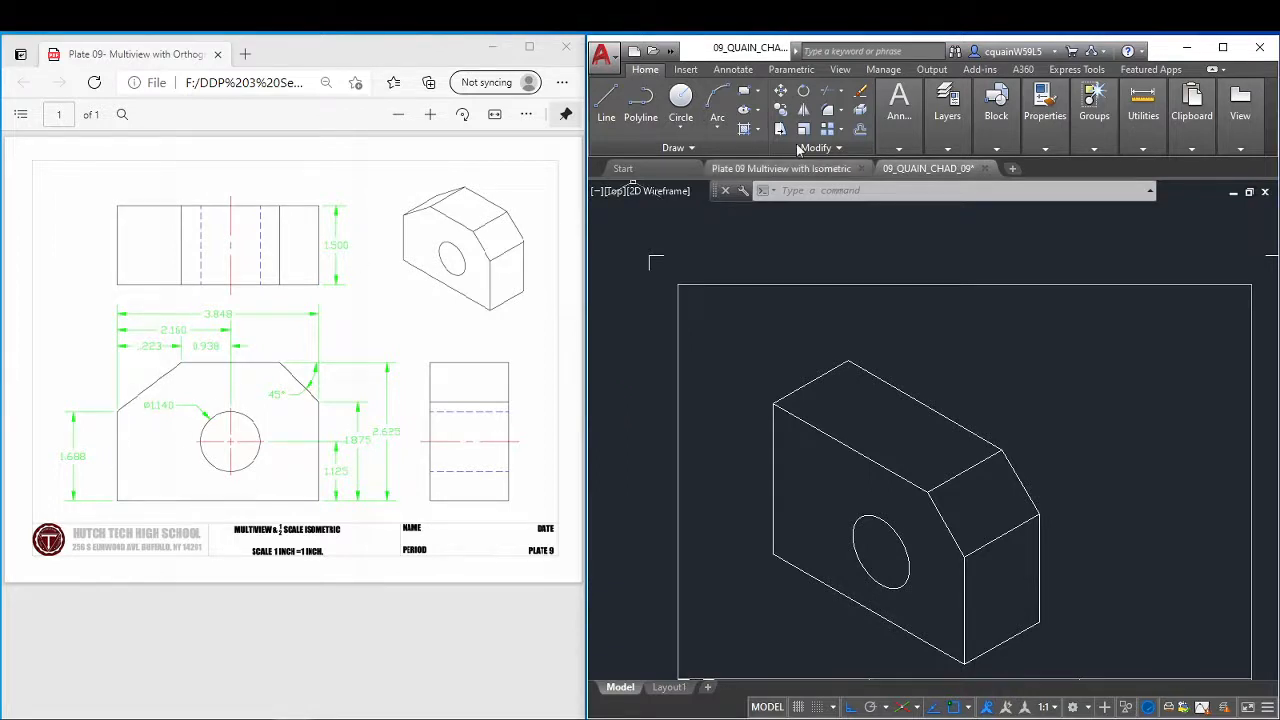
# Draw a 1.688 vertical line up from the front face's lower left corner and continue it at 30° past the rear top edge.
pyautogui.click(606, 105)
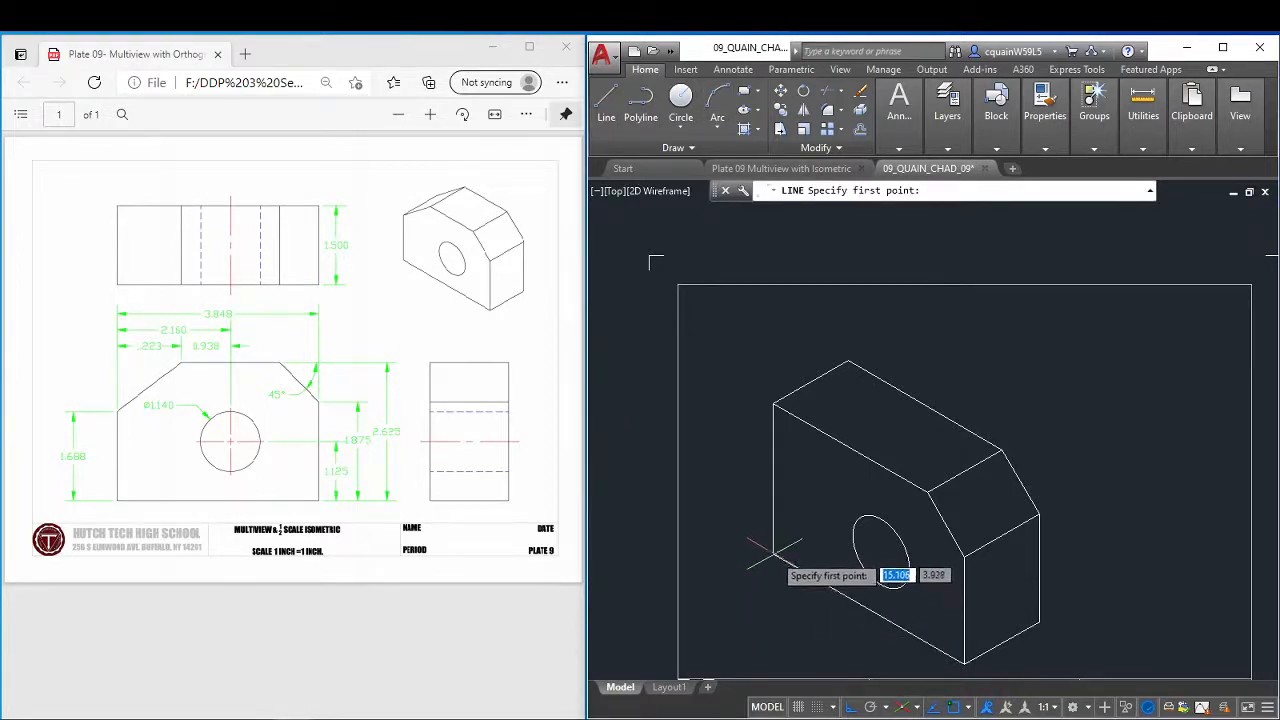
pyautogui.click(770, 552)
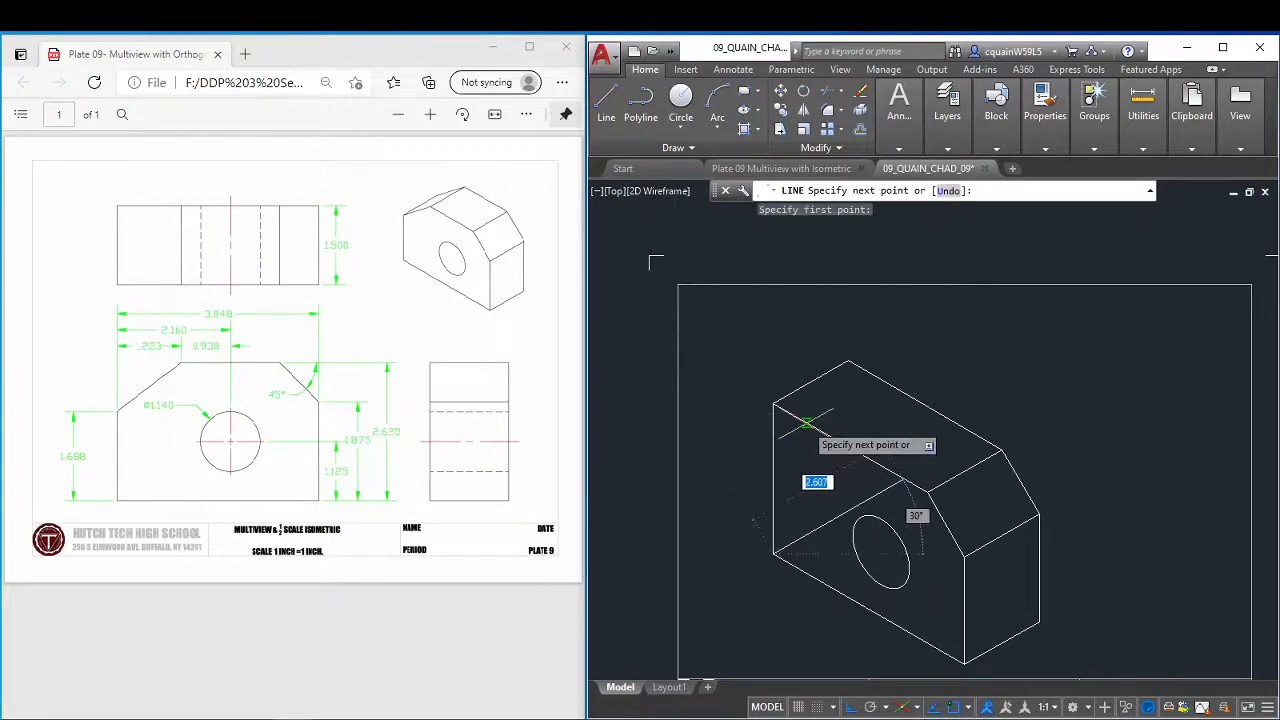
pyautogui.press('F5')
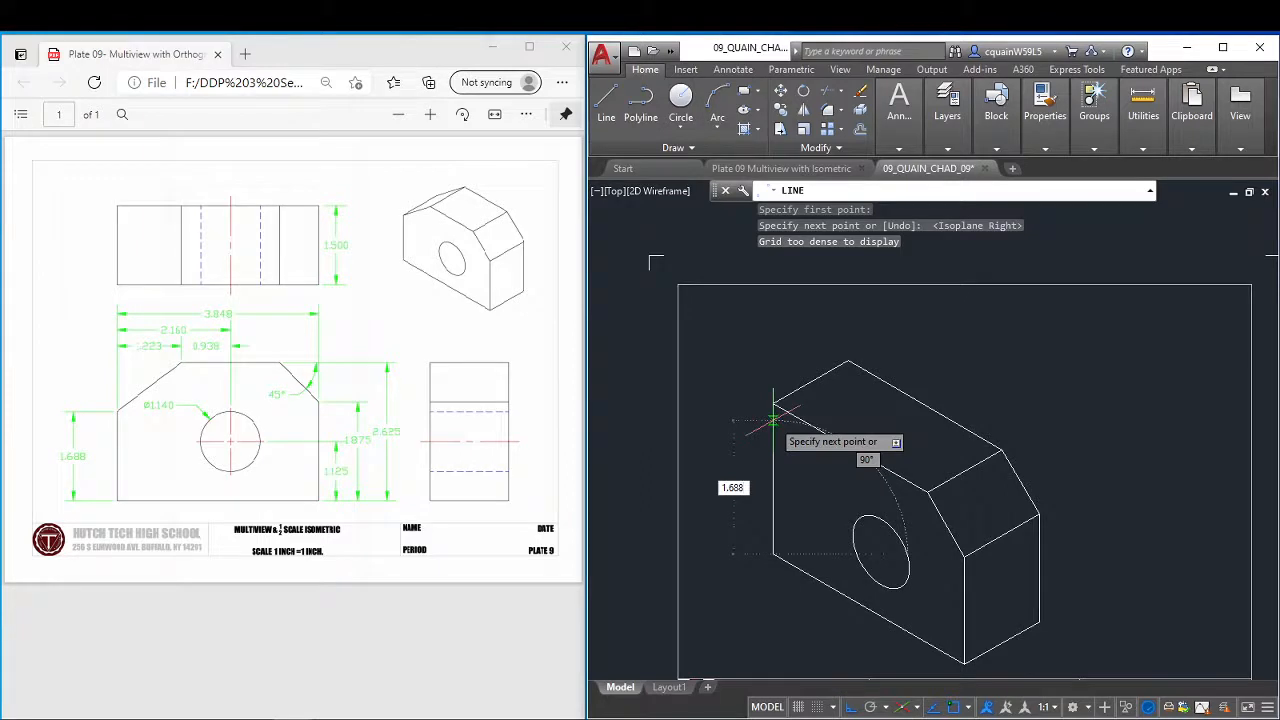
pyautogui.write('1.688')
pyautogui.press('Return')
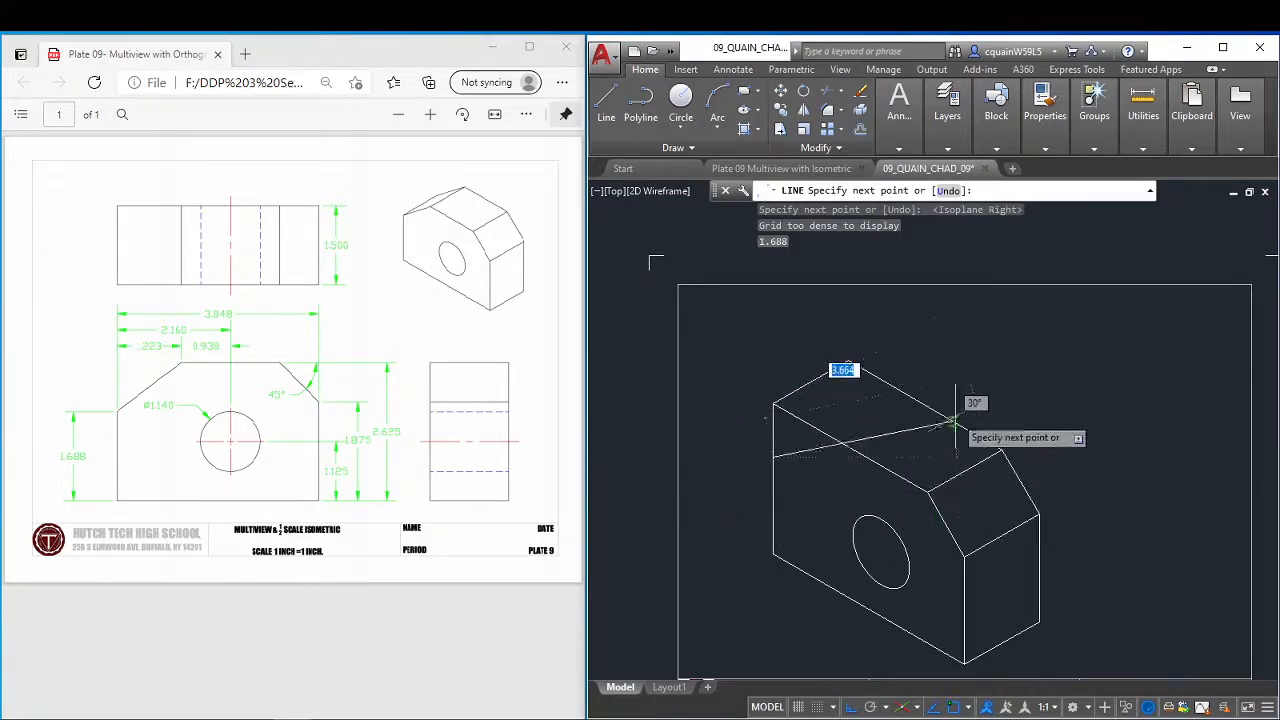
pyautogui.click(987, 343)
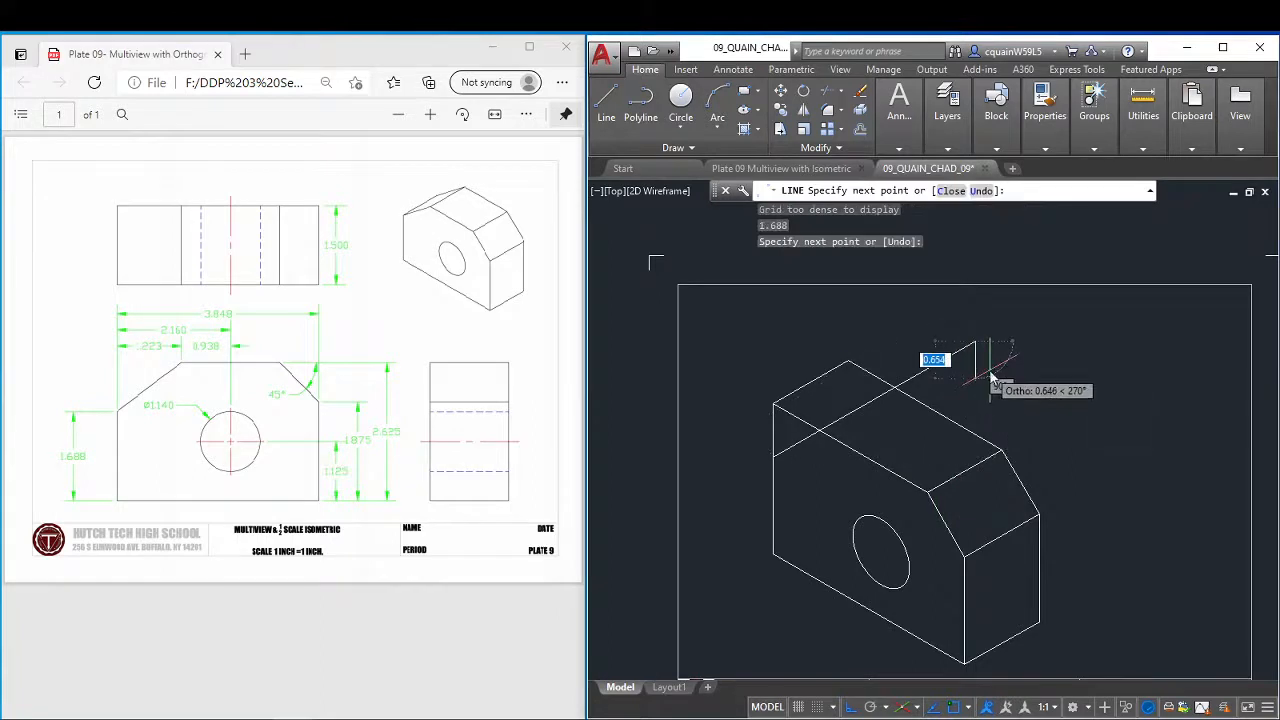
pyautogui.rightClick(992, 376)
pyautogui.click(1044, 380)
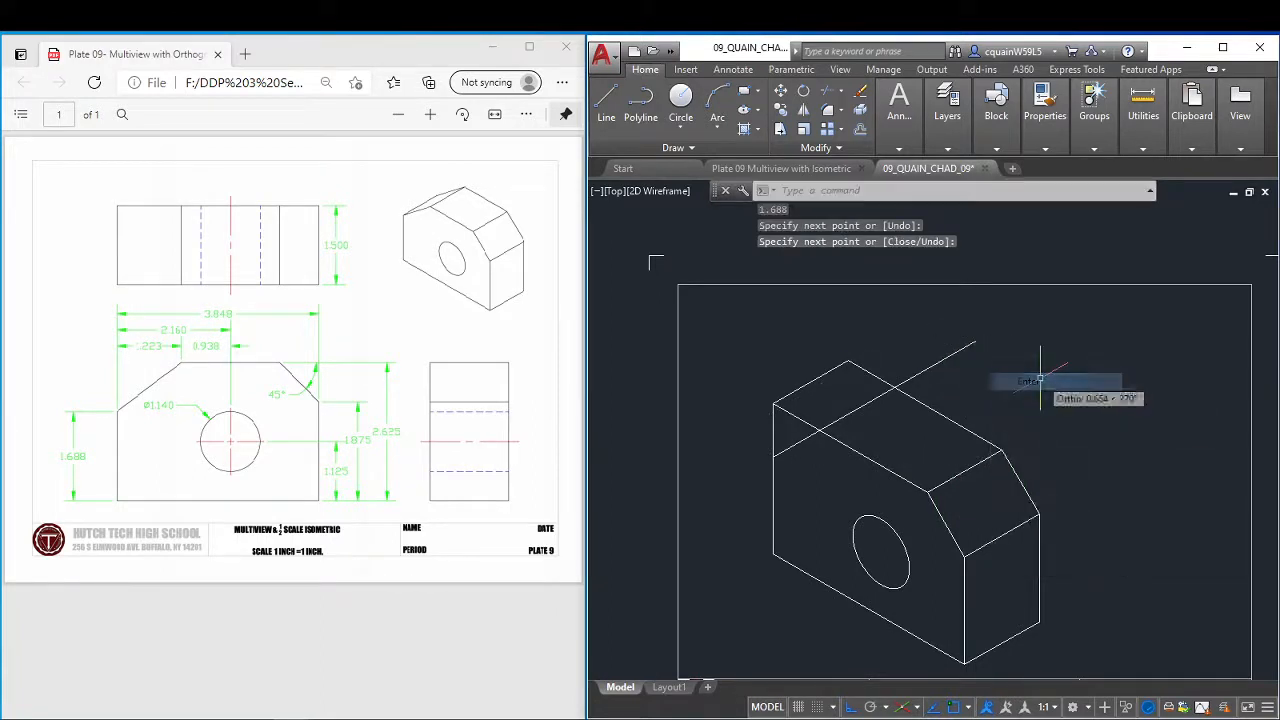
# Erase the original full-height left vertical edge of the front face, keeping the 1.688 line.
pyautogui.click(774, 485)
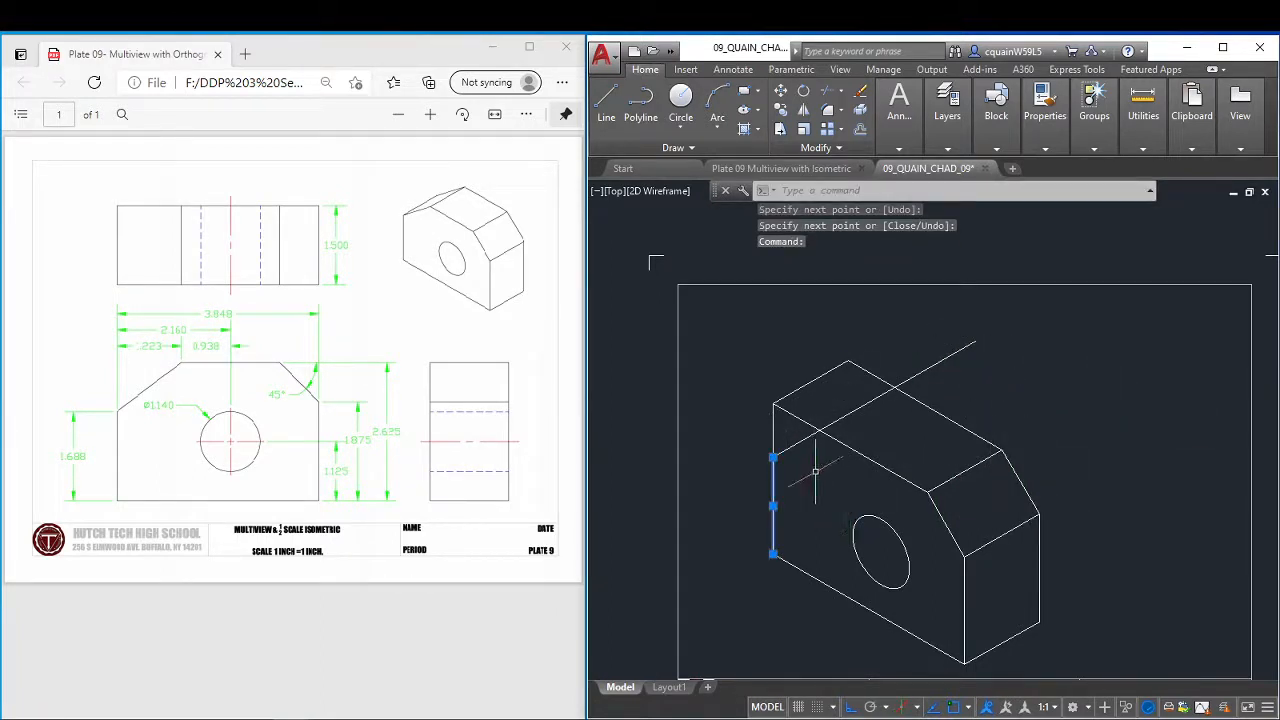
pyautogui.press('Escape')
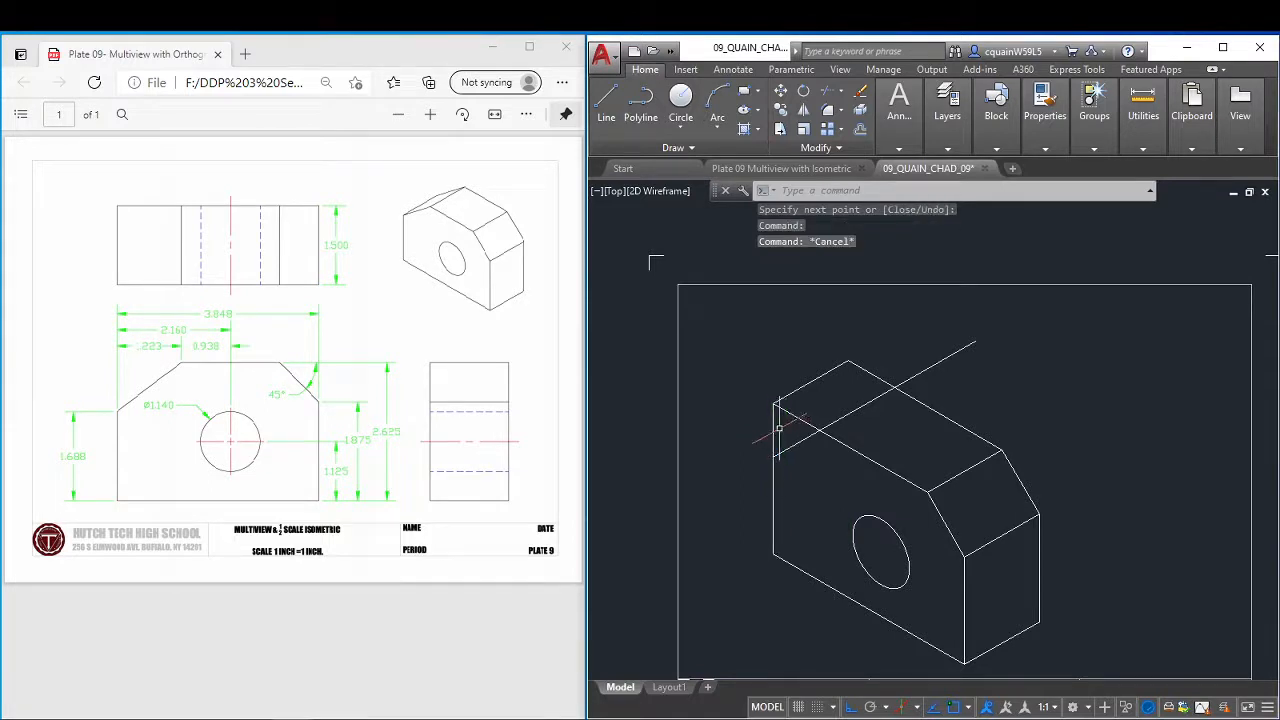
pyautogui.click(774, 428)
pyautogui.press('Delete')
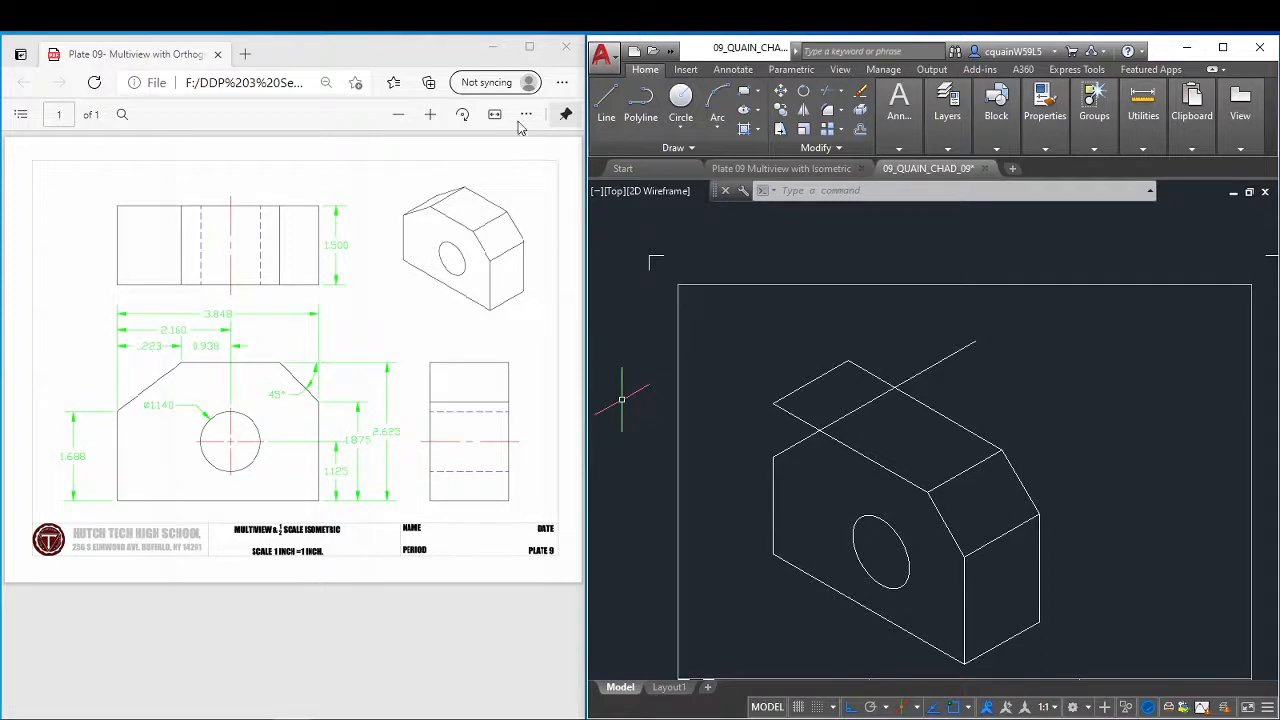
# Draw a 1.223 line along the front top edge from its left corner, and continue it to the top of the 1.688 vertical edge.
pyautogui.click(430, 114)
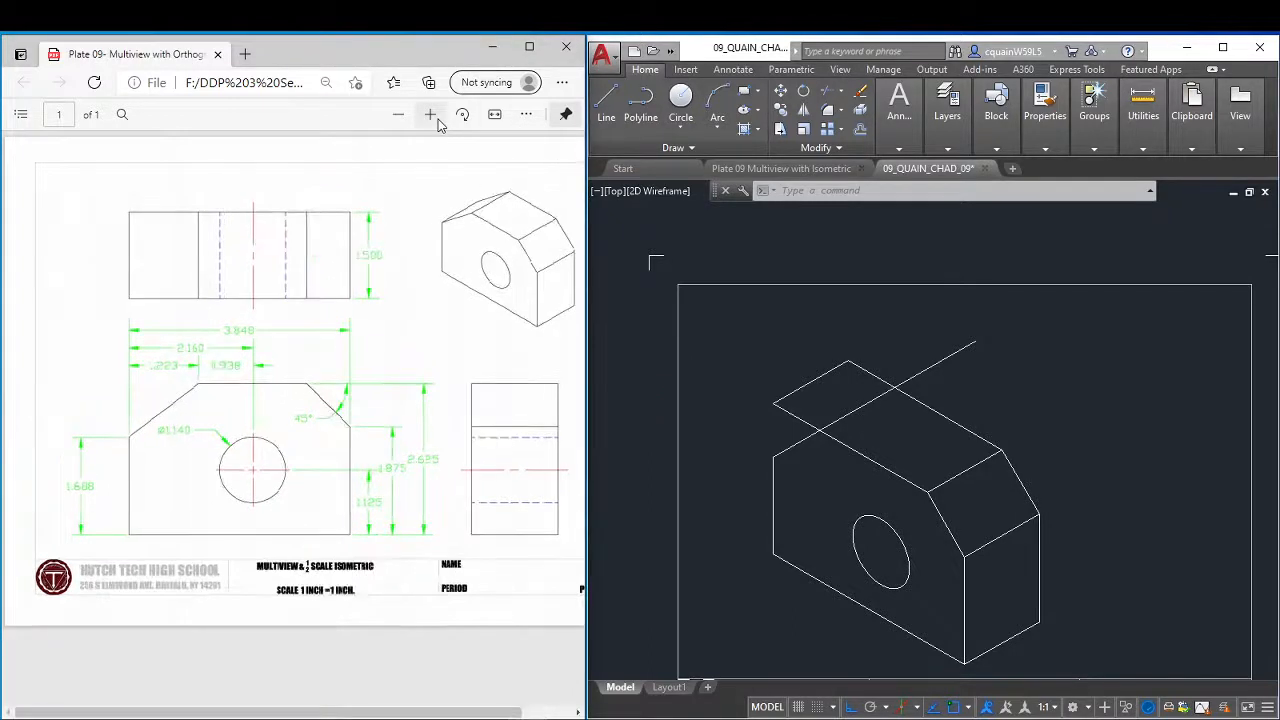
pyautogui.click(430, 114)
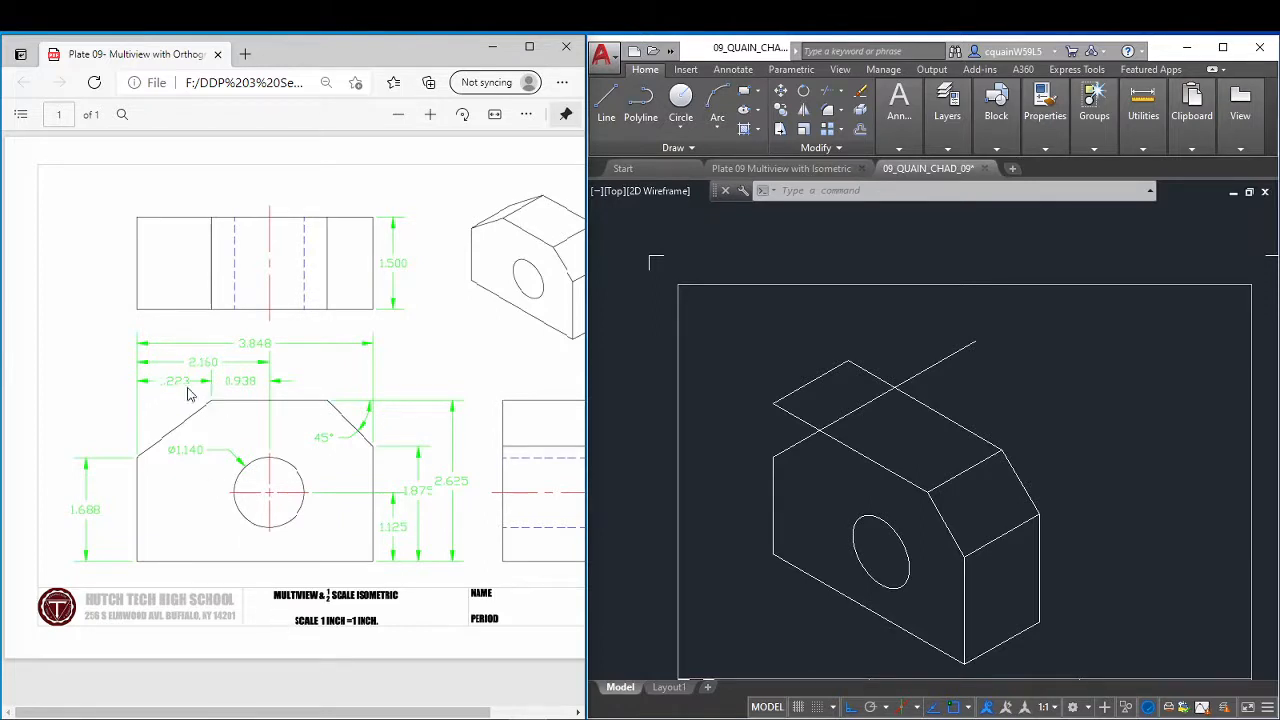
pyautogui.click(398, 115)
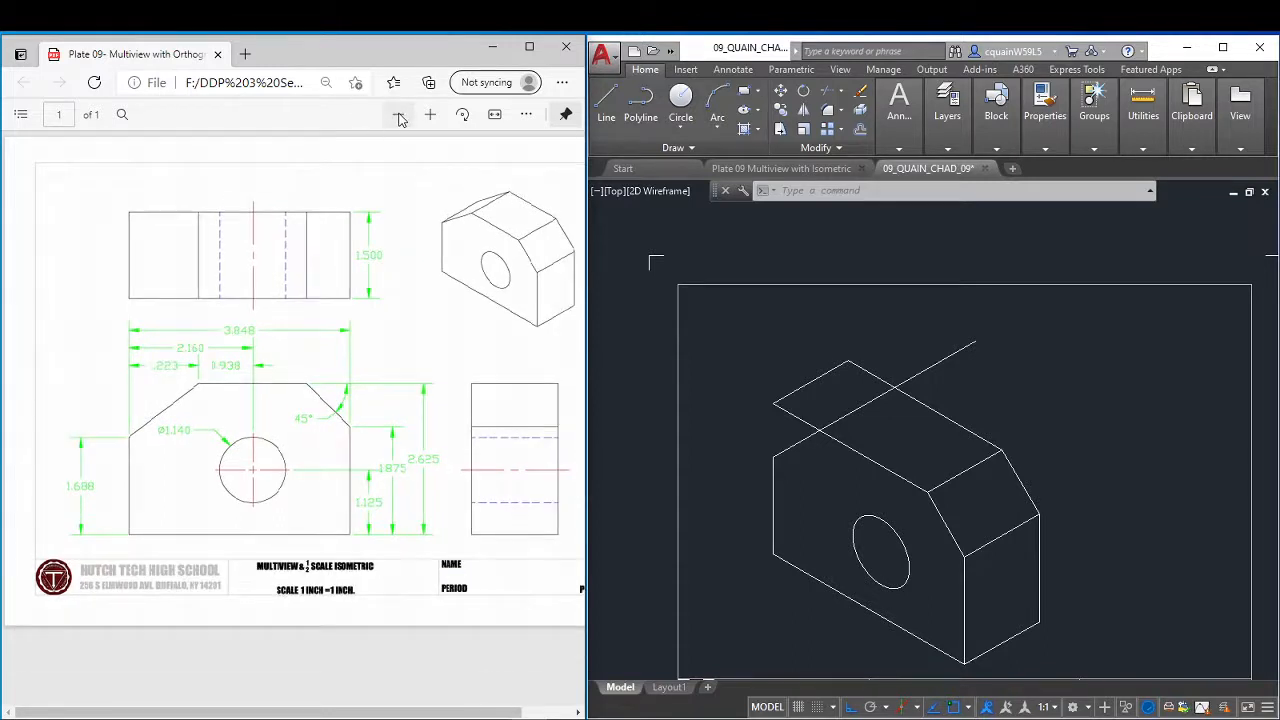
pyautogui.click(612, 101)
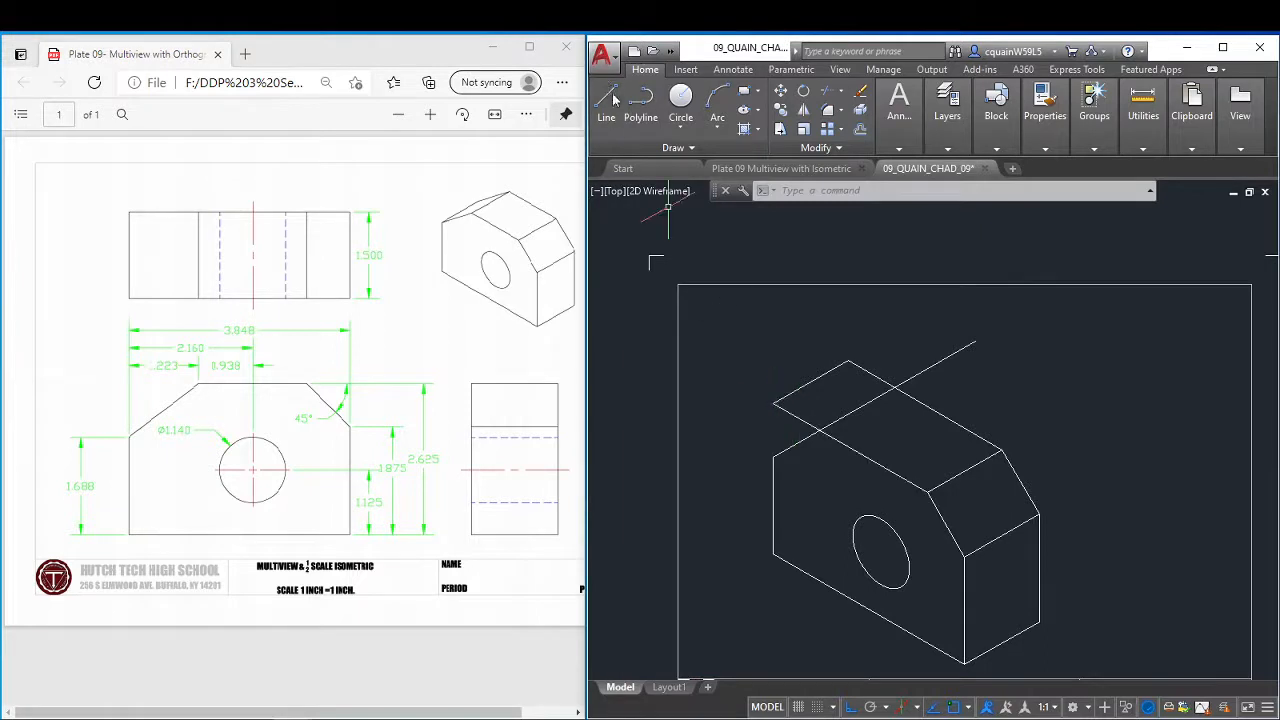
pyautogui.click(606, 101)
pyautogui.click(773, 403)
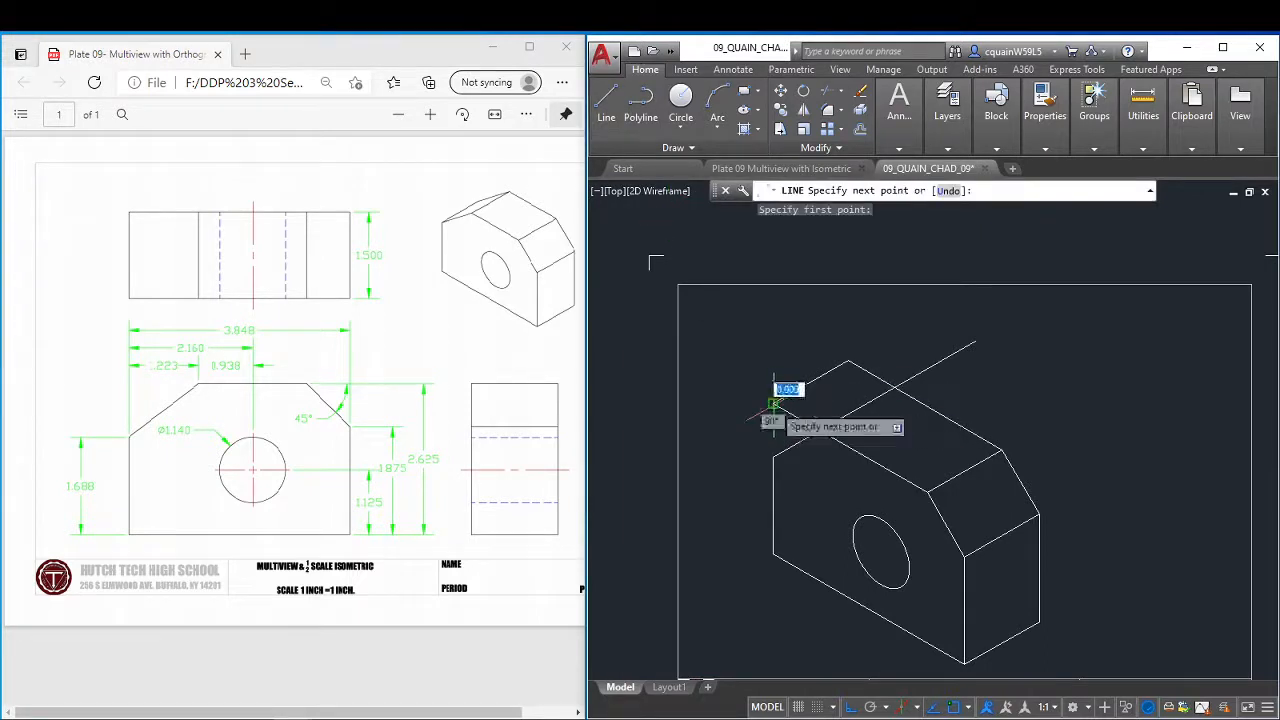
pyautogui.press('F5')
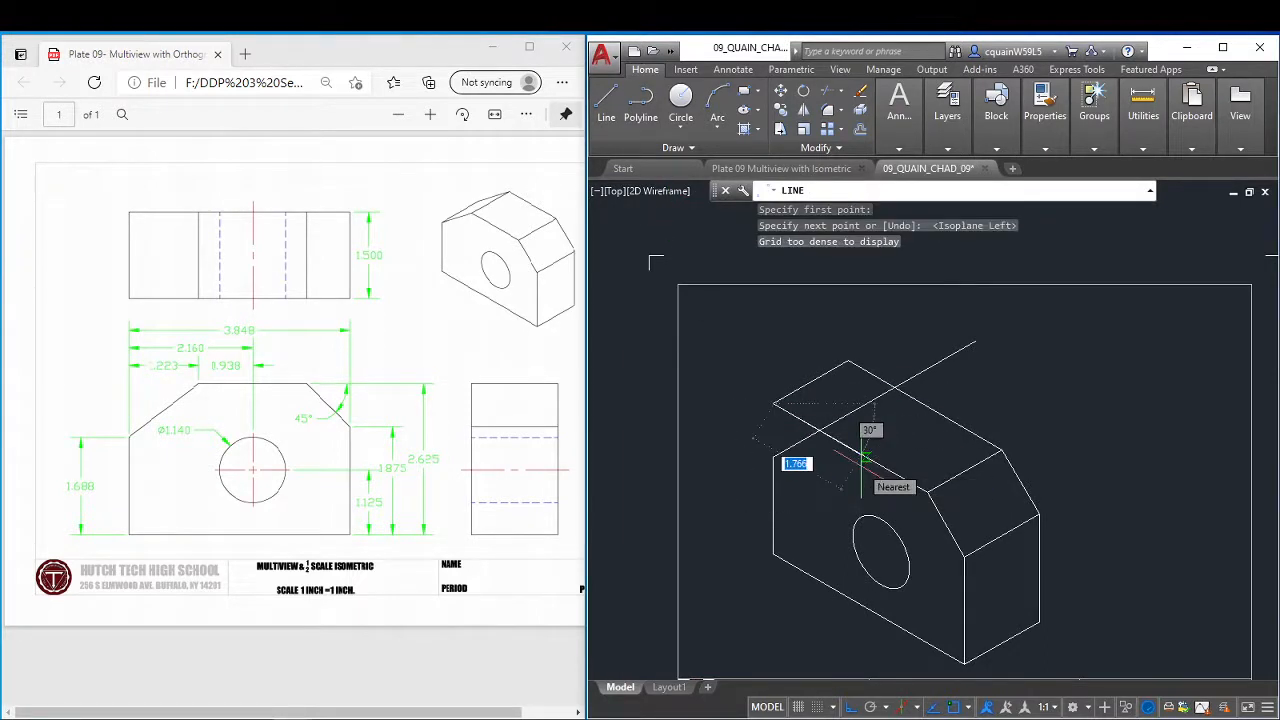
pyautogui.write('1')
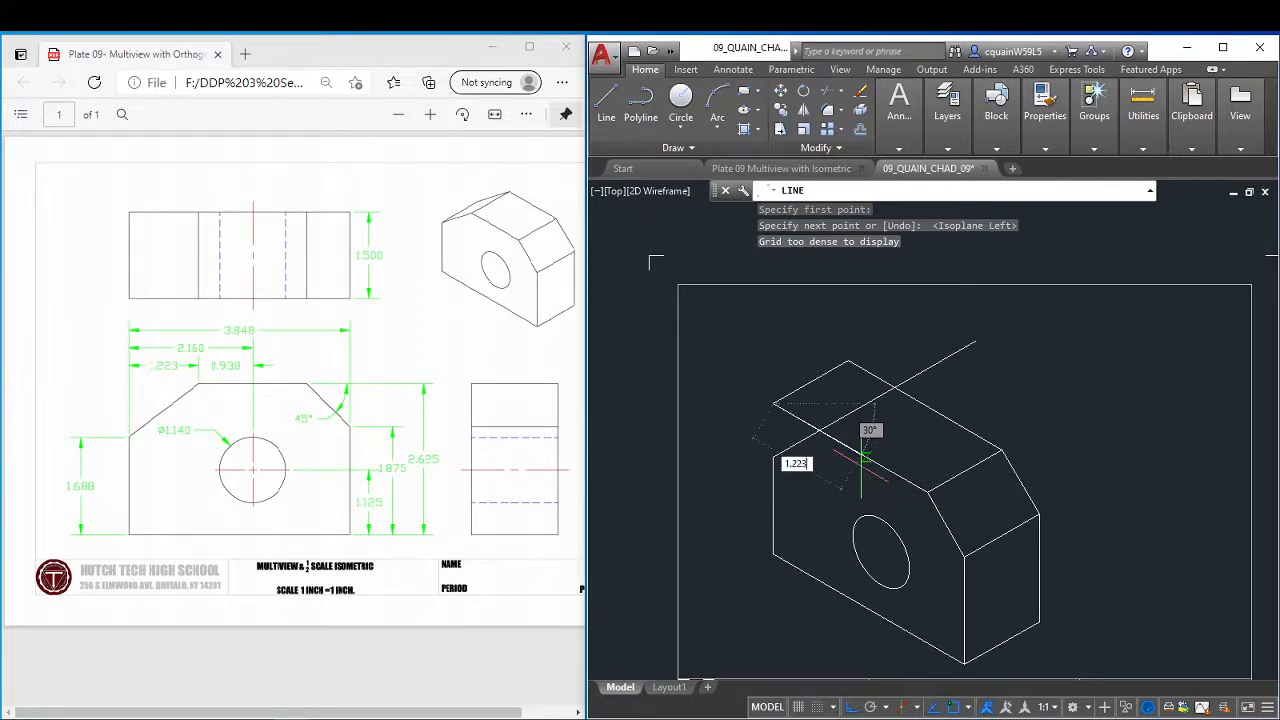
pyautogui.write('.223')
pyautogui.press('Return')
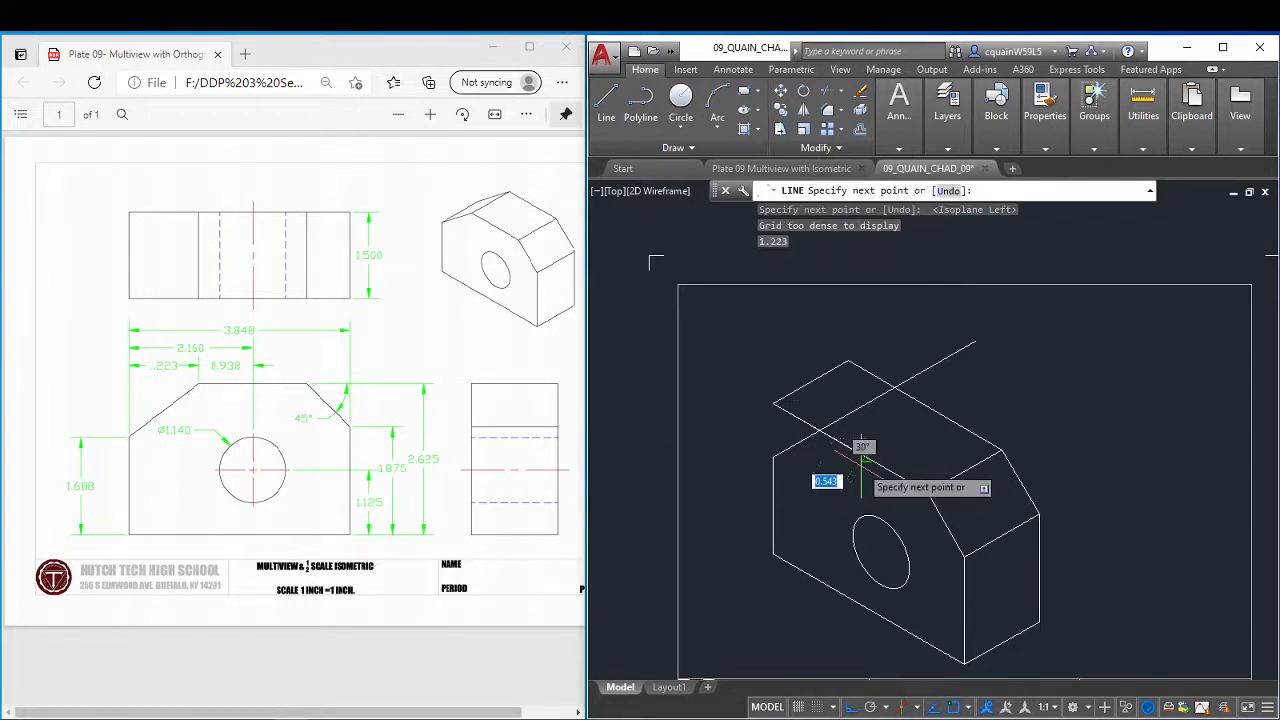
pyautogui.click(773, 457)
pyautogui.rightClick(928, 430)
pyautogui.click(948, 440)
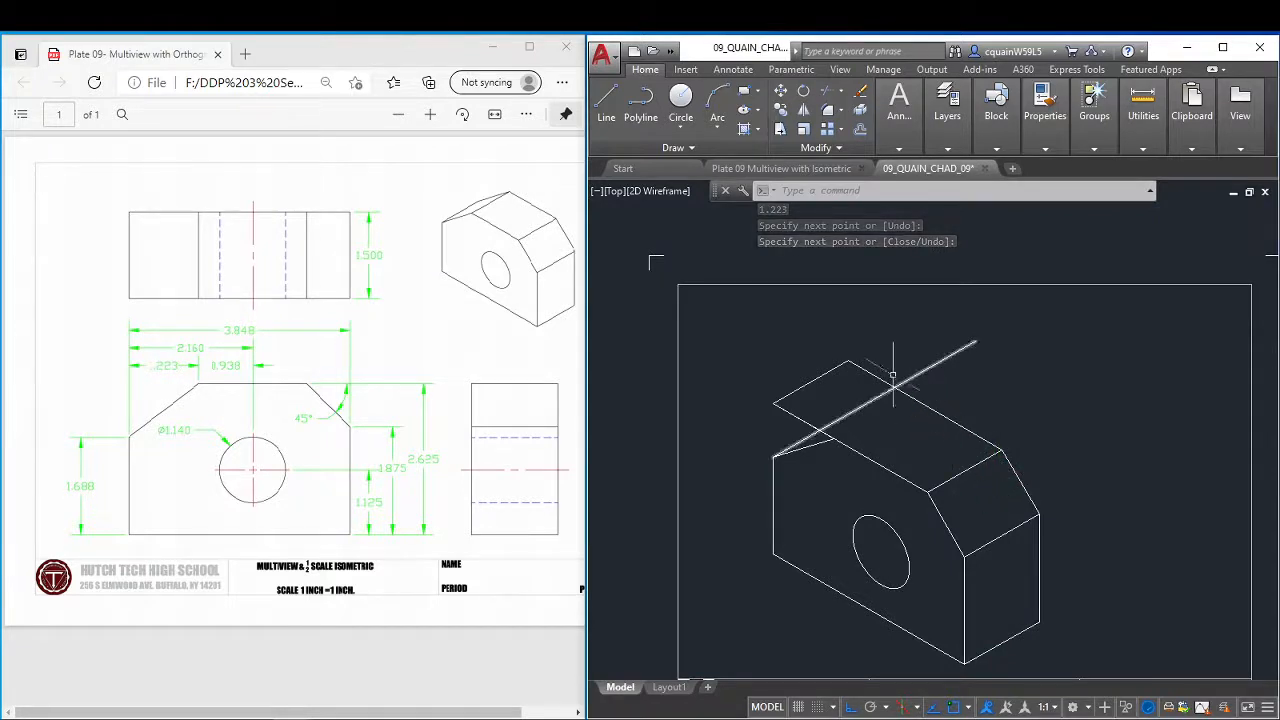
# Erase the 1.223 construction segment overlapping the front top edge, keeping the sloped corner line.
pyautogui.click(842, 363)
pyautogui.press('Return')
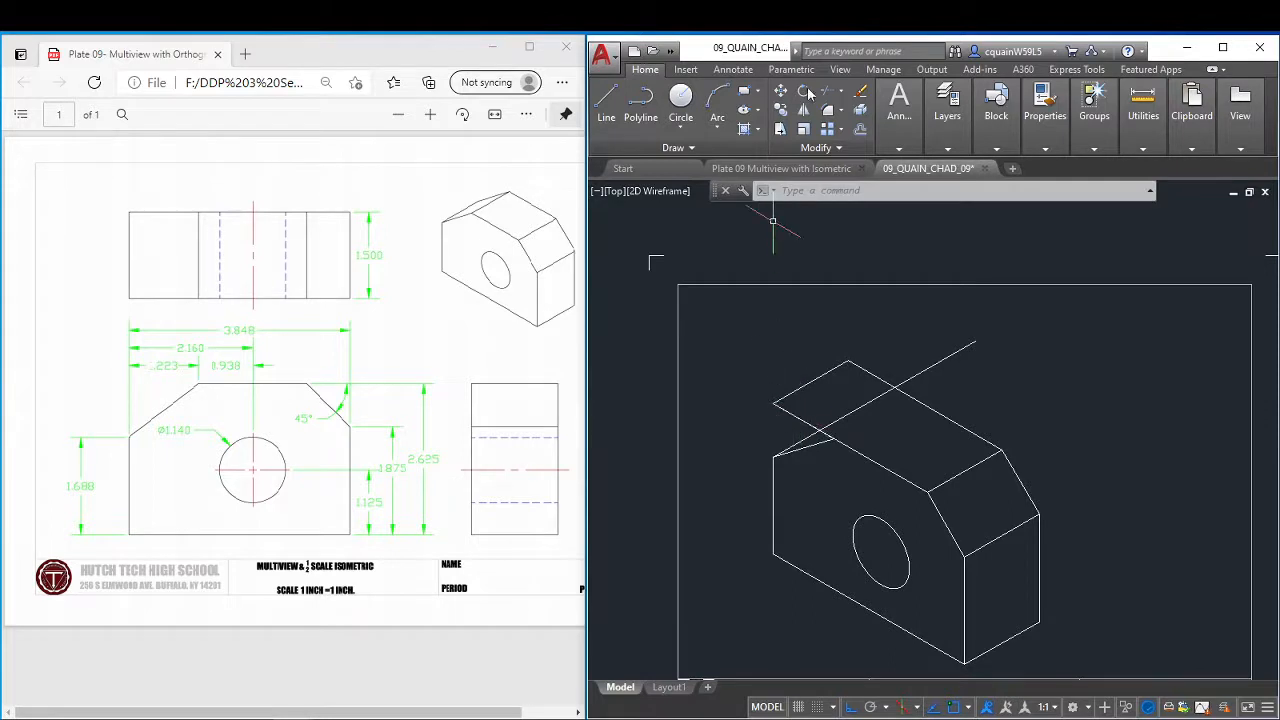
pyautogui.click(774, 406)
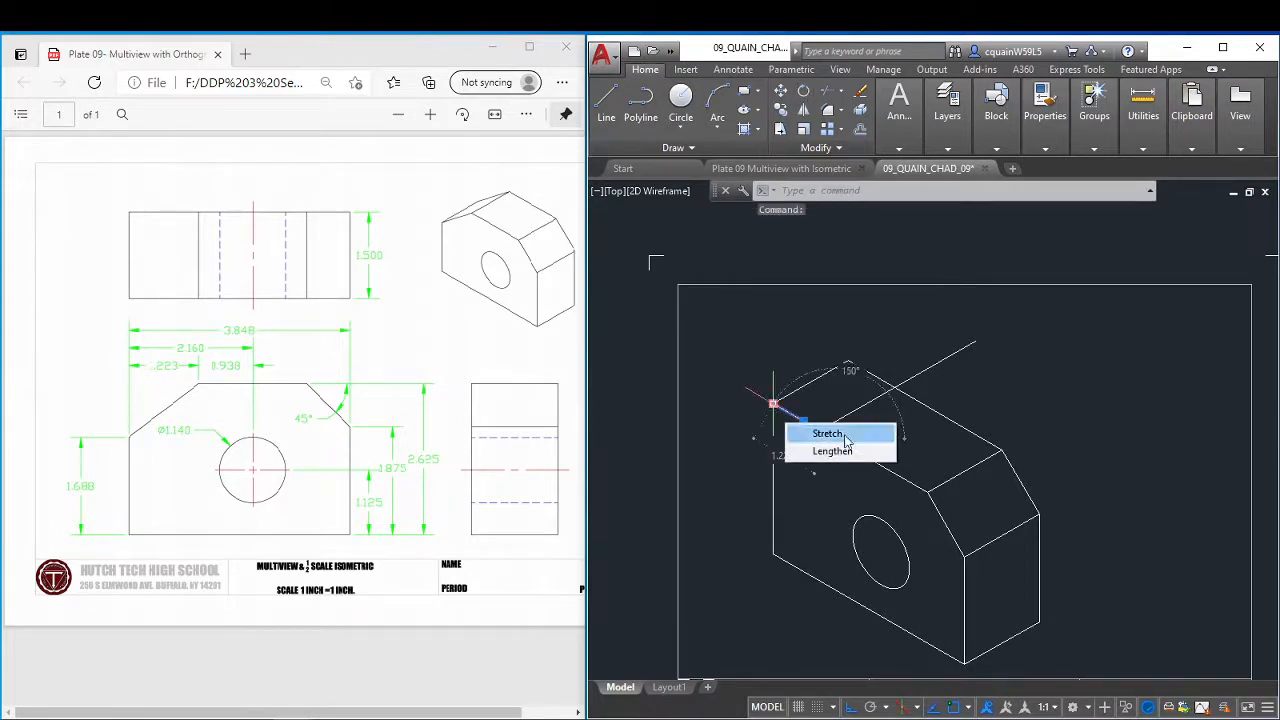
pyautogui.press('Delete')
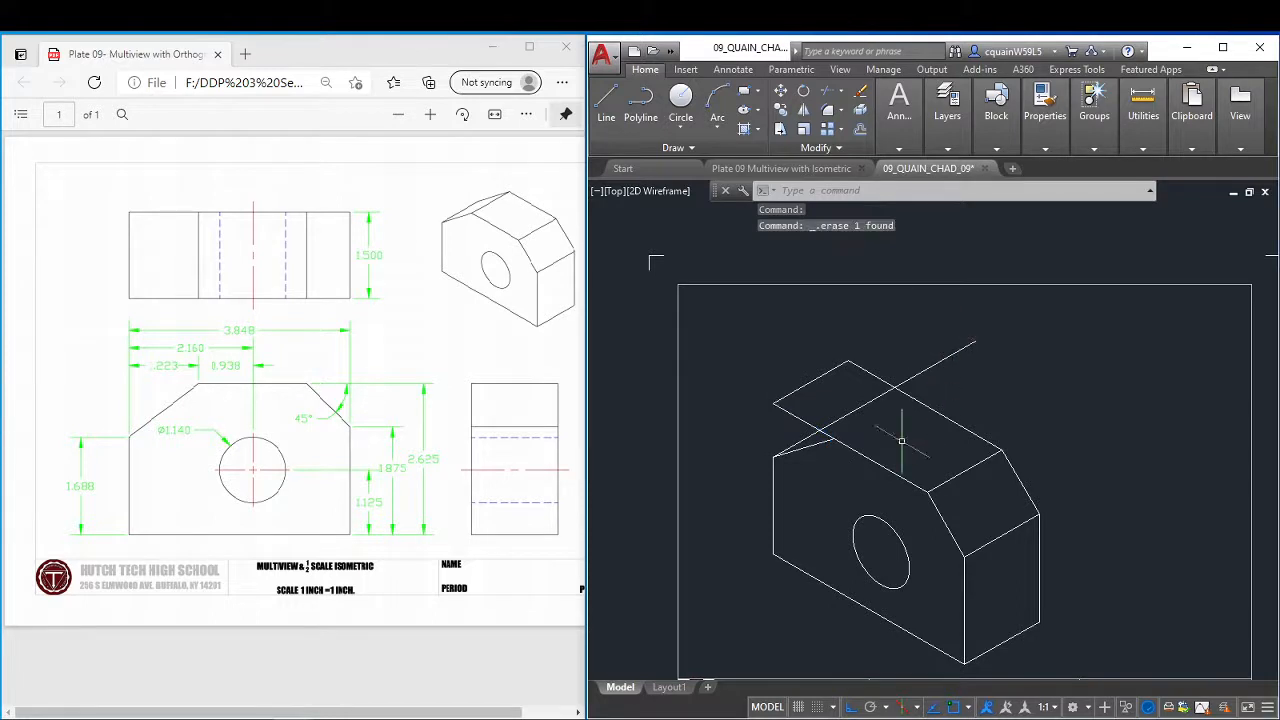
# Shorten the front top edge by stretching its left end to the upper endpoint of the sloped corner line.
pyautogui.click(815, 428)
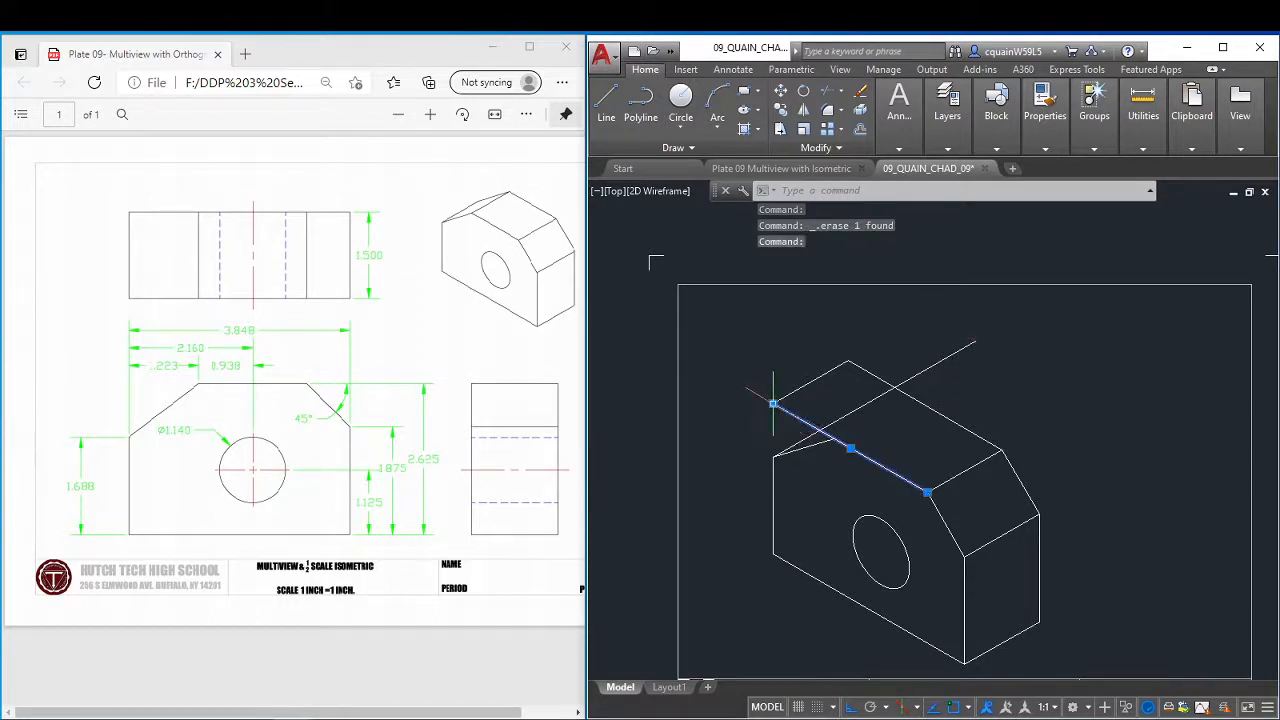
pyautogui.click(773, 404)
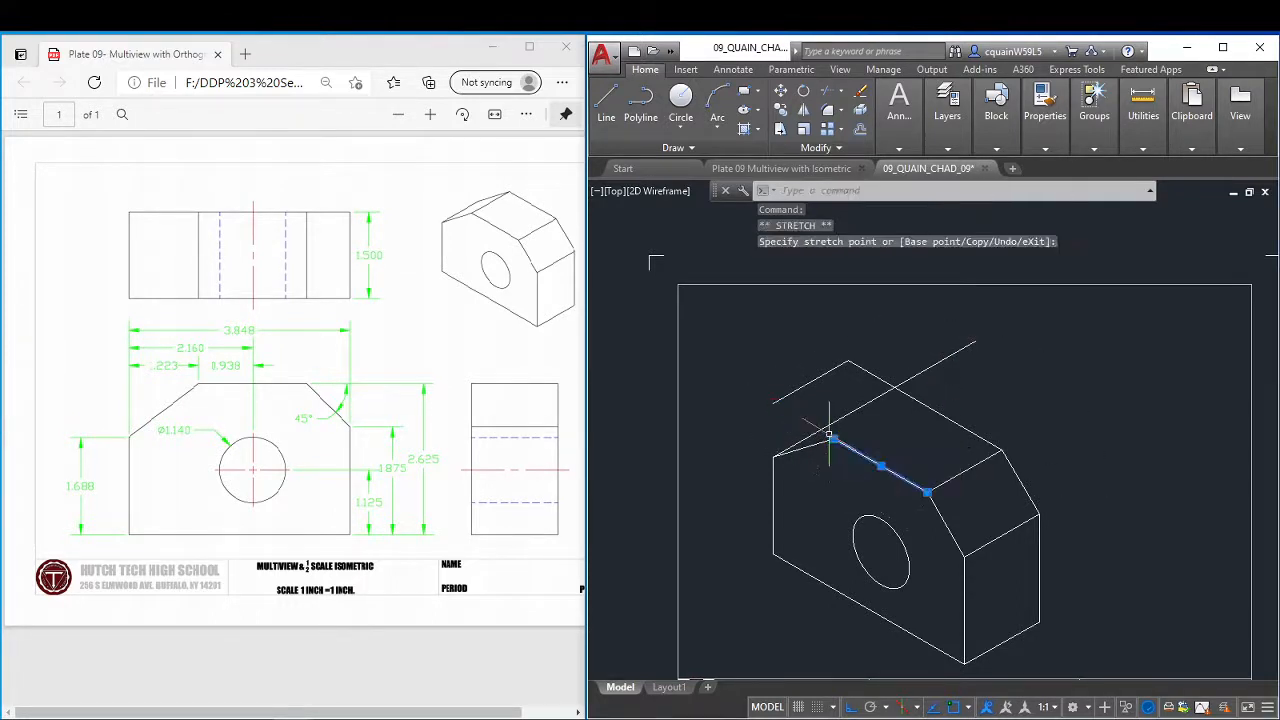
pyautogui.click(831, 438)
pyautogui.press('Escape')
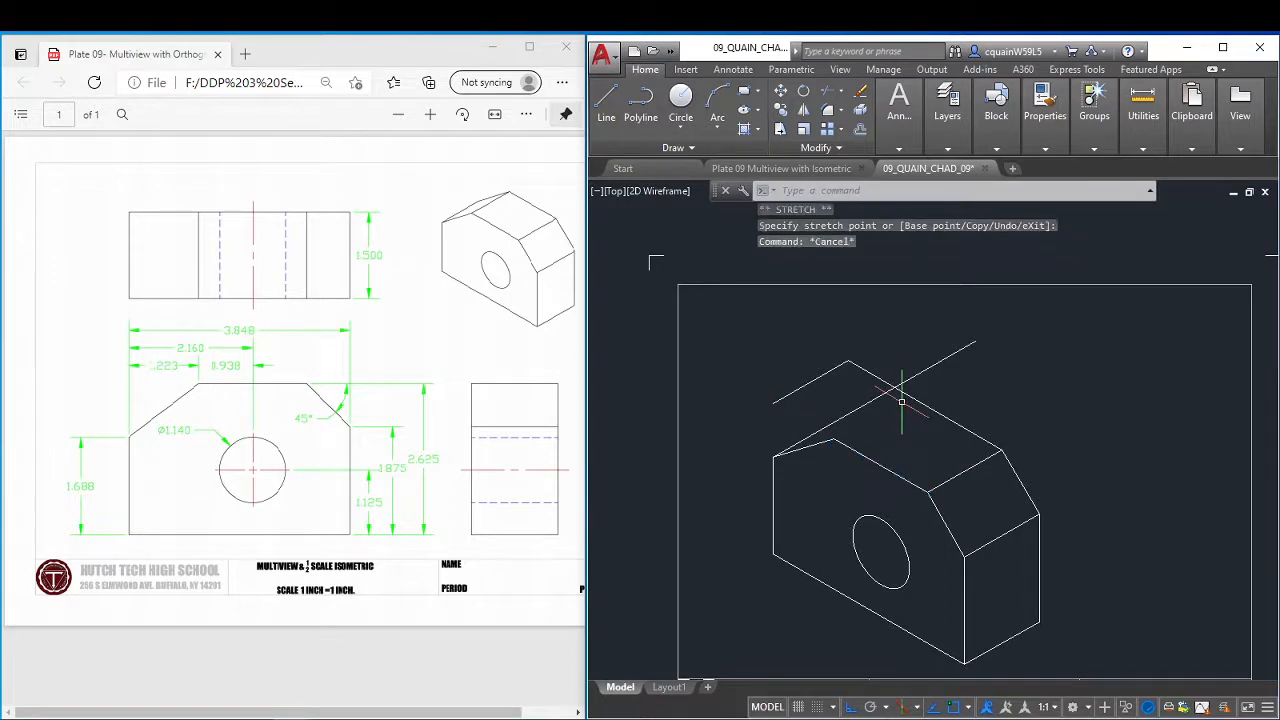
pyautogui.press('Escape')
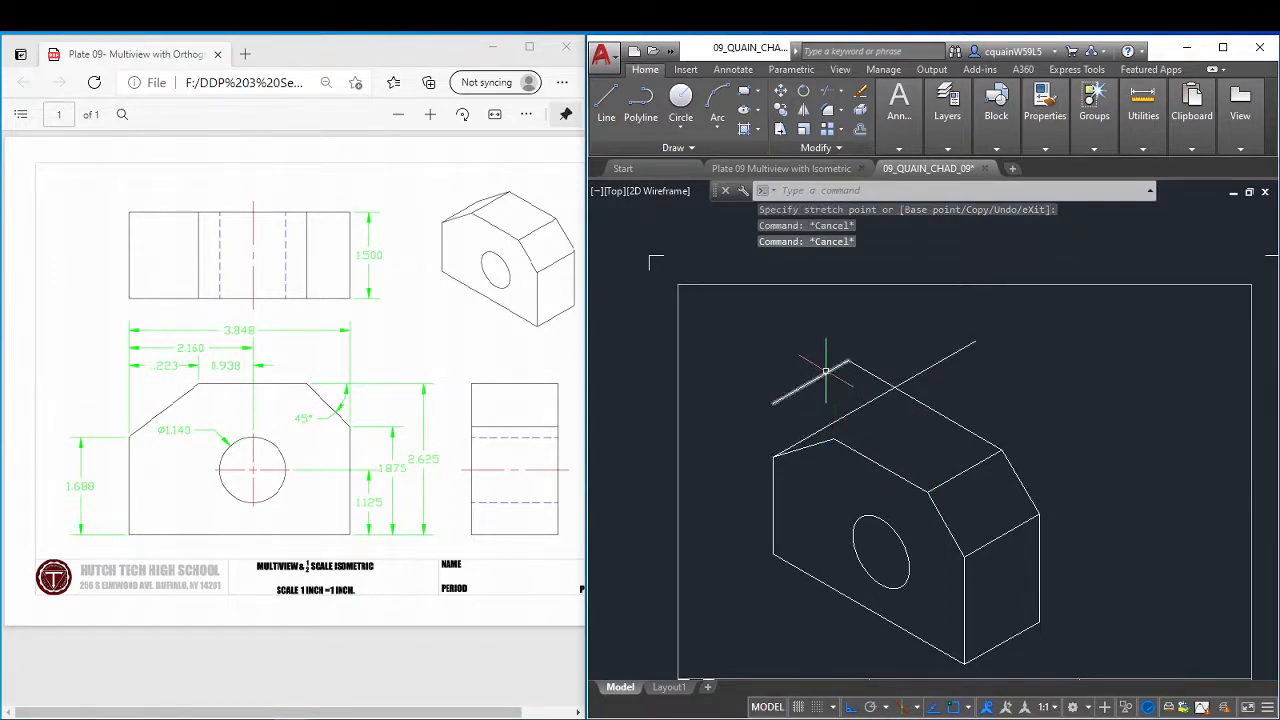
# Erase the original left 30° top edge and the full-length rear top edge.
pyautogui.click(826, 373)
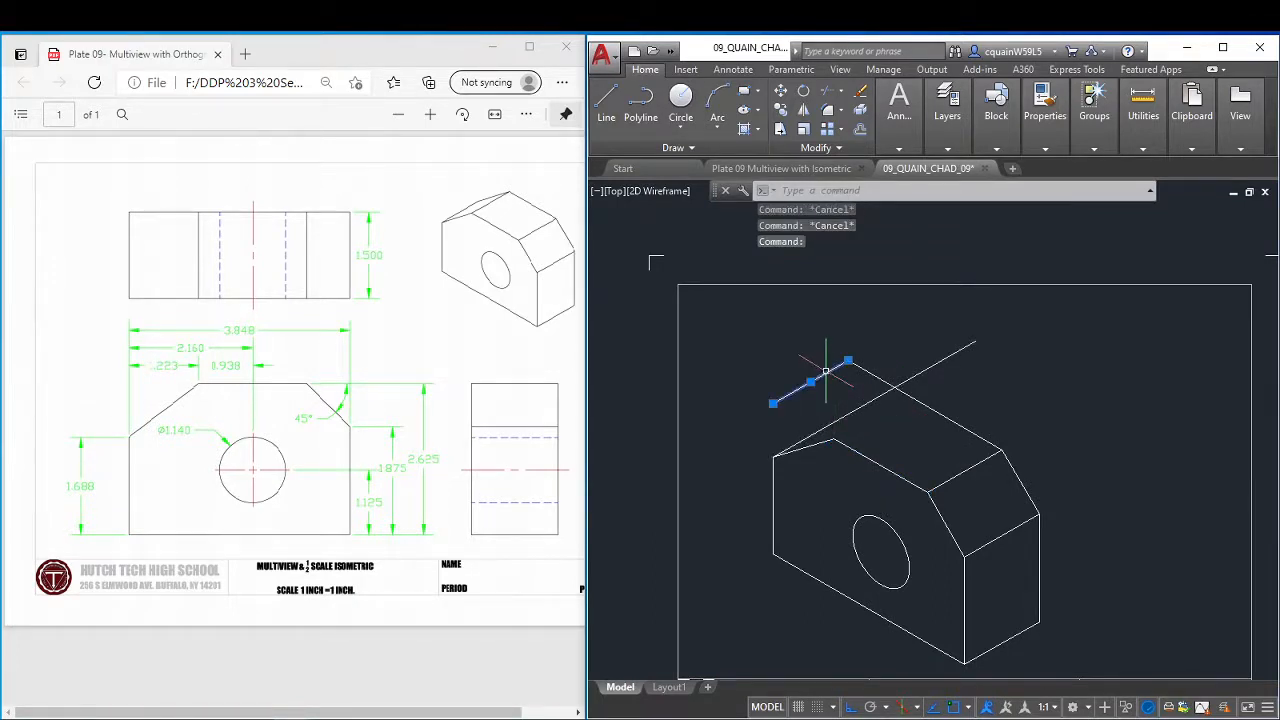
pyautogui.press('Delete')
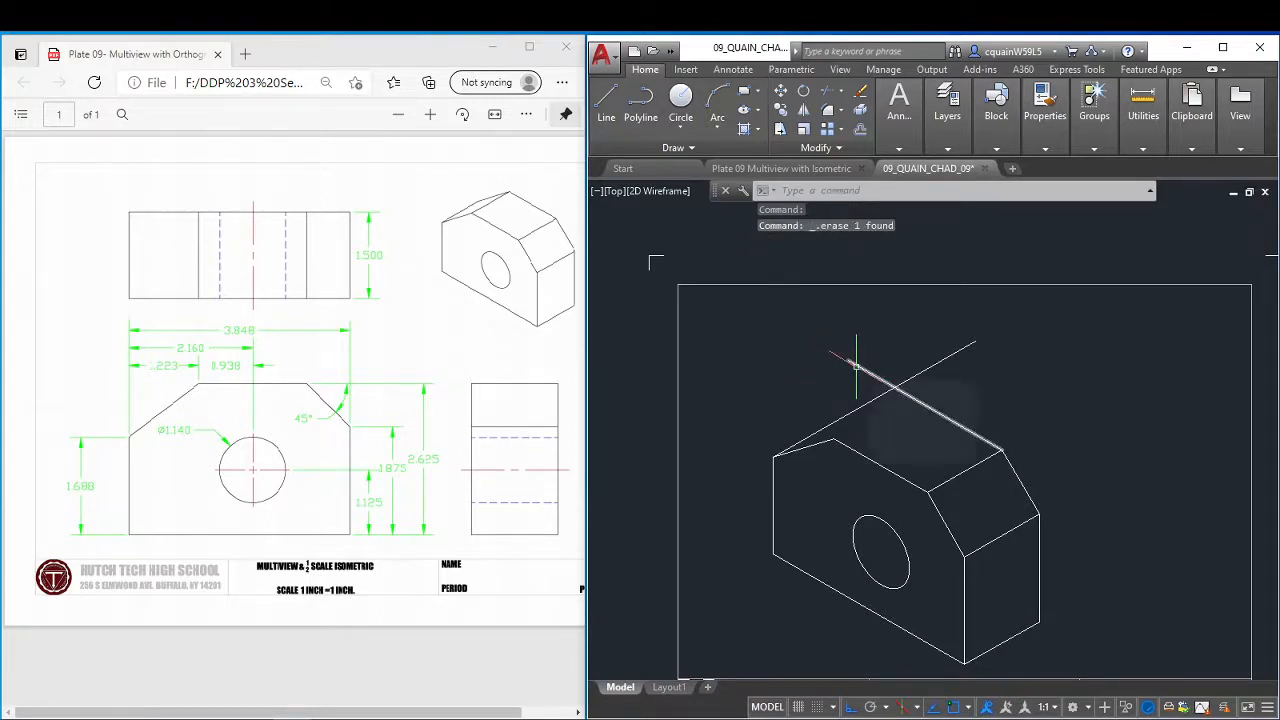
pyautogui.click(855, 366)
pyautogui.press('Delete')
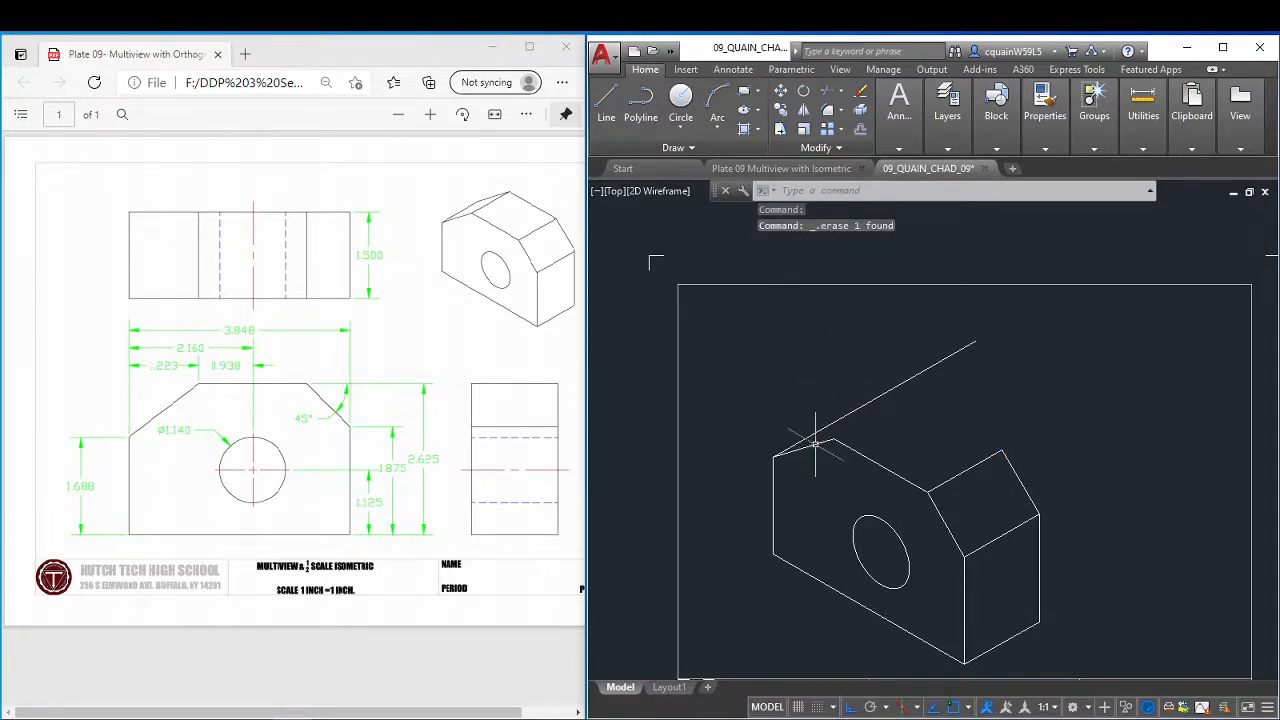
# Copy the front sloped corner line and front top edge from the right end of the top edge to the rear corner.
pyautogui.click(846, 451)
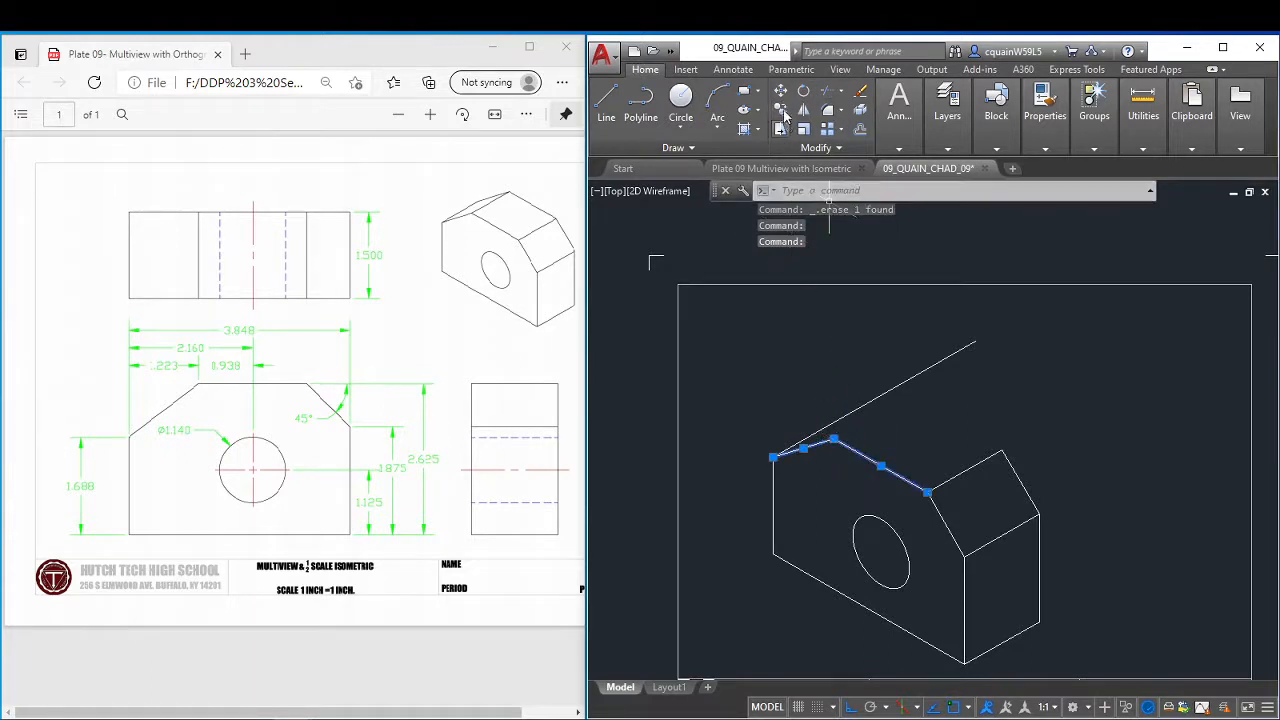
pyautogui.click(781, 111)
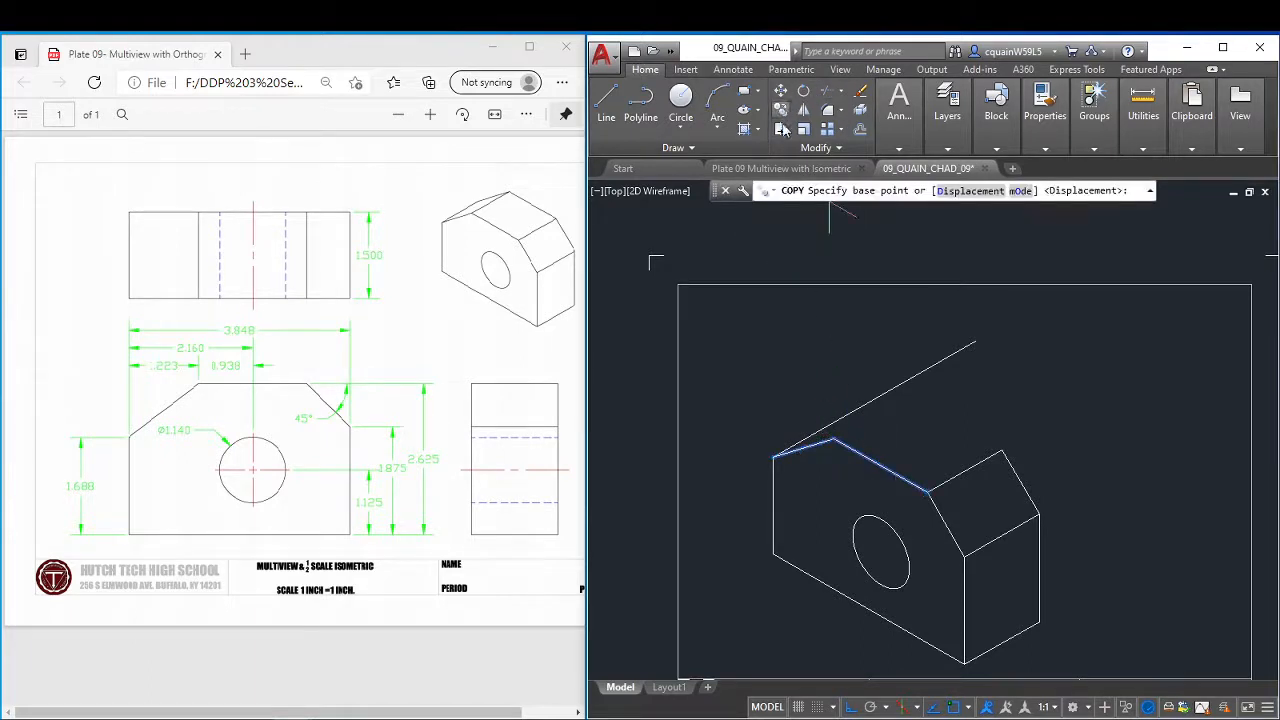
pyautogui.click(929, 491)
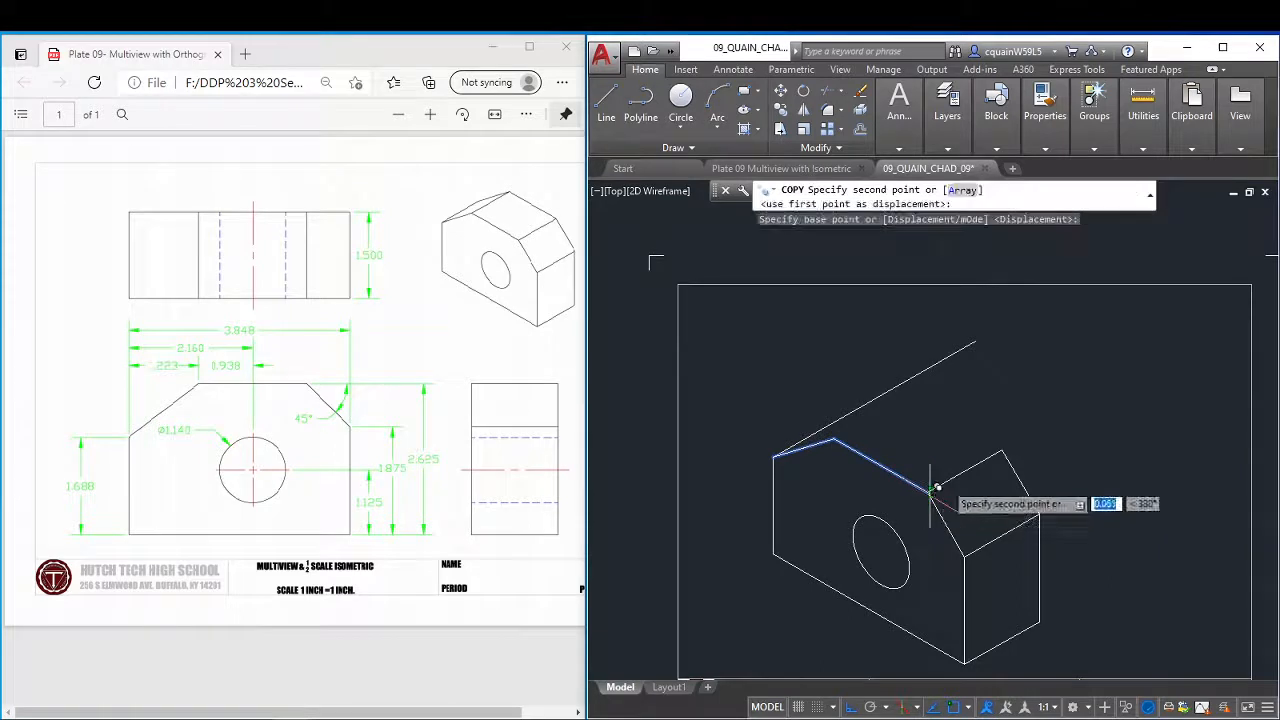
pyautogui.click(1007, 445)
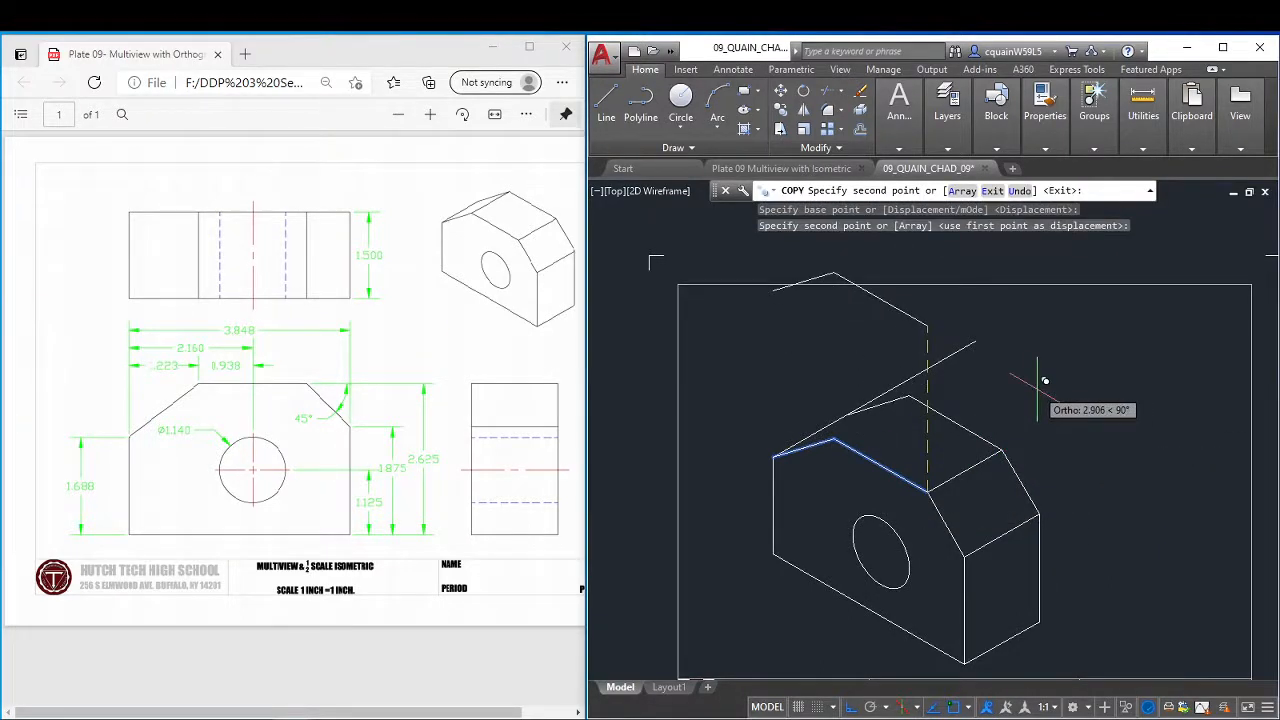
pyautogui.press('Escape')
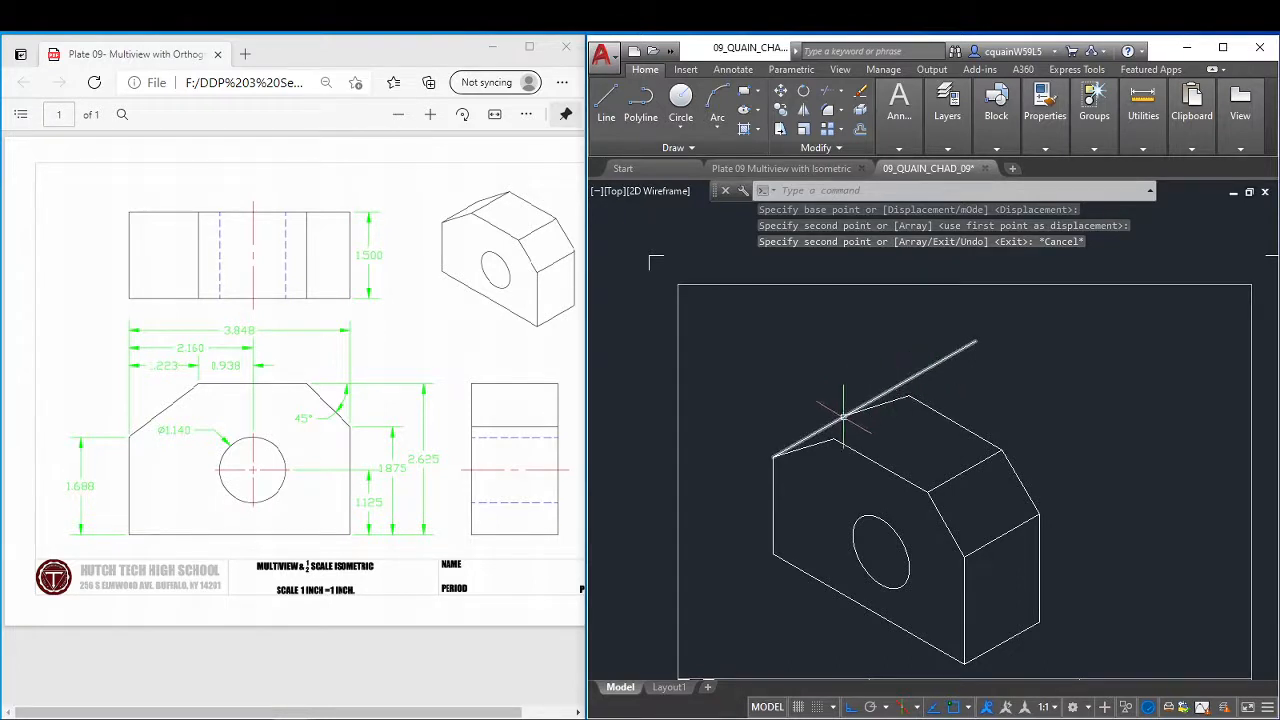
# Trim the 30° line from the left cut corner where it extends past the rear sloped line.
pyautogui.click(825, 92)
pyautogui.press('Return')
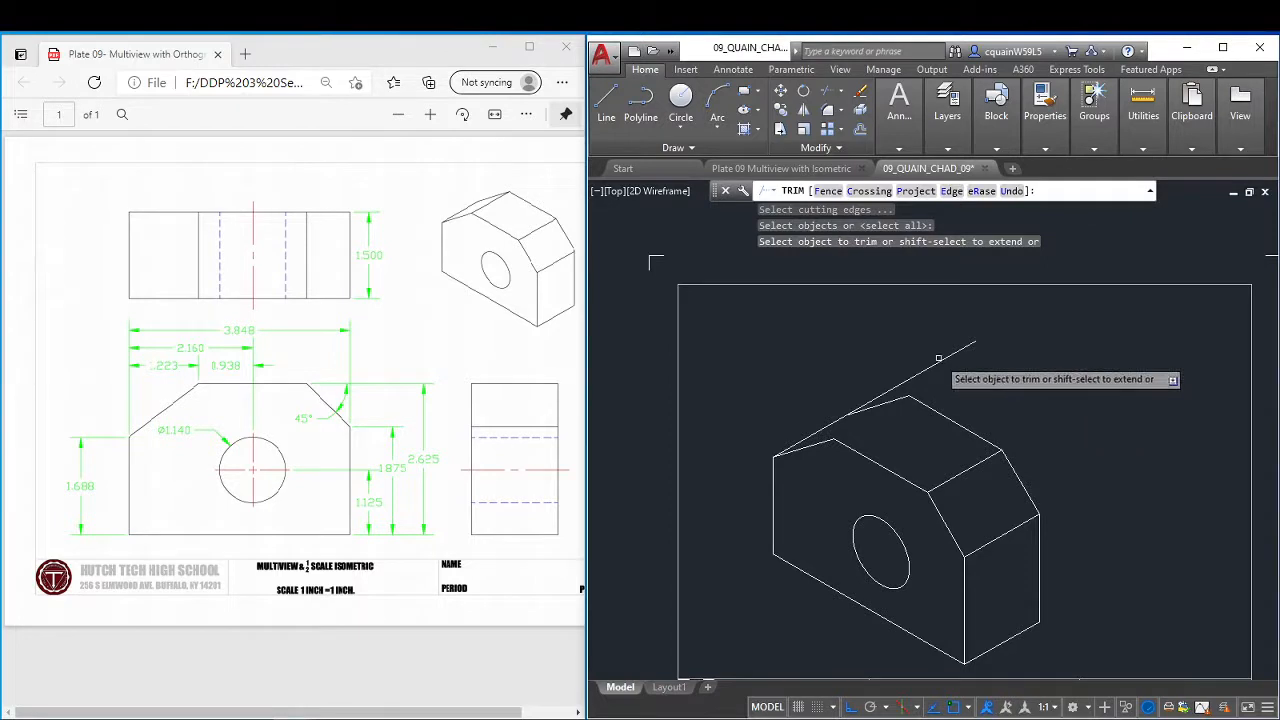
pyautogui.click(939, 362)
pyautogui.rightClick(980, 345)
pyautogui.click(1006, 356)
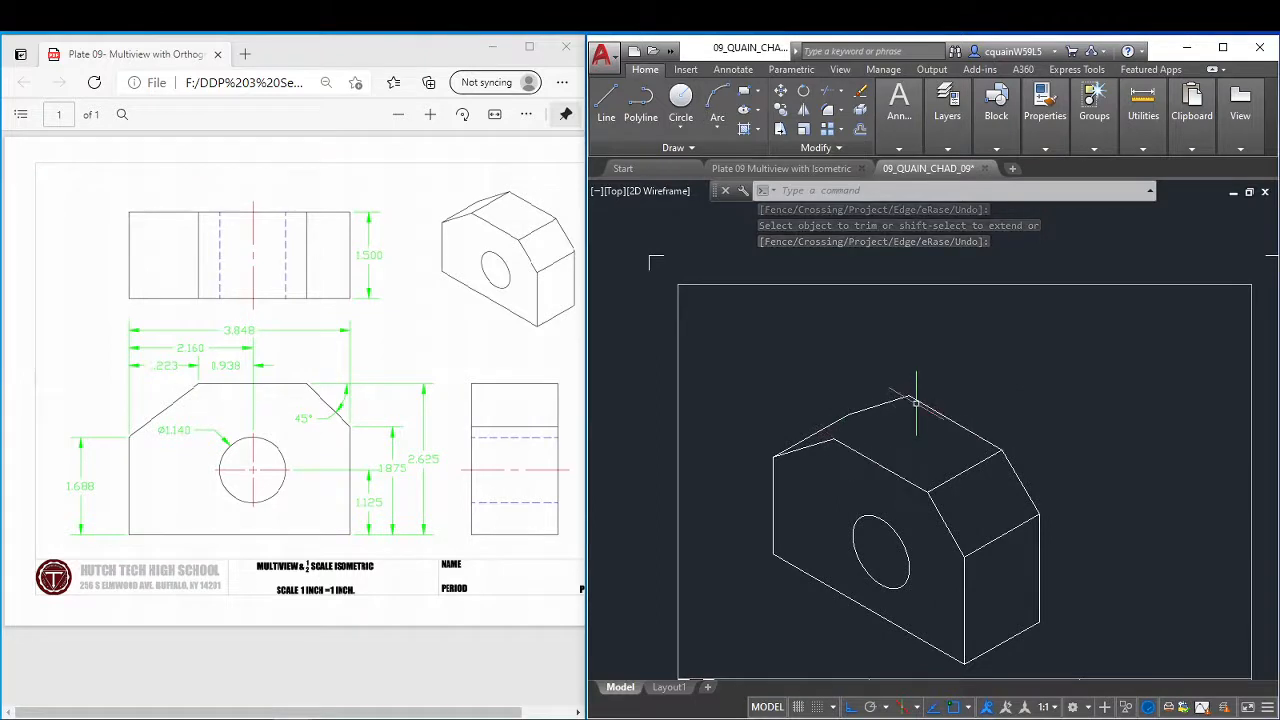
# Copy the 30° edge at the right end of the top face to the upper end of the left sloped corner line.
pyautogui.press('F5')
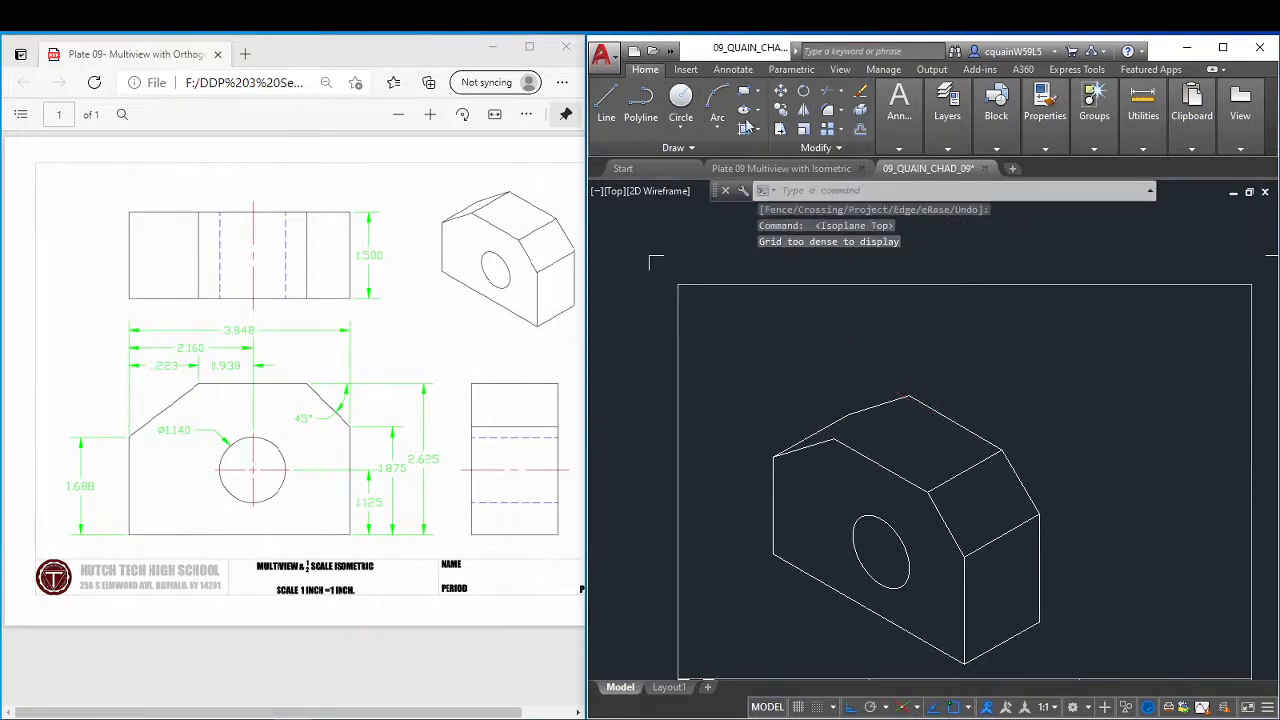
pyautogui.click(782, 111)
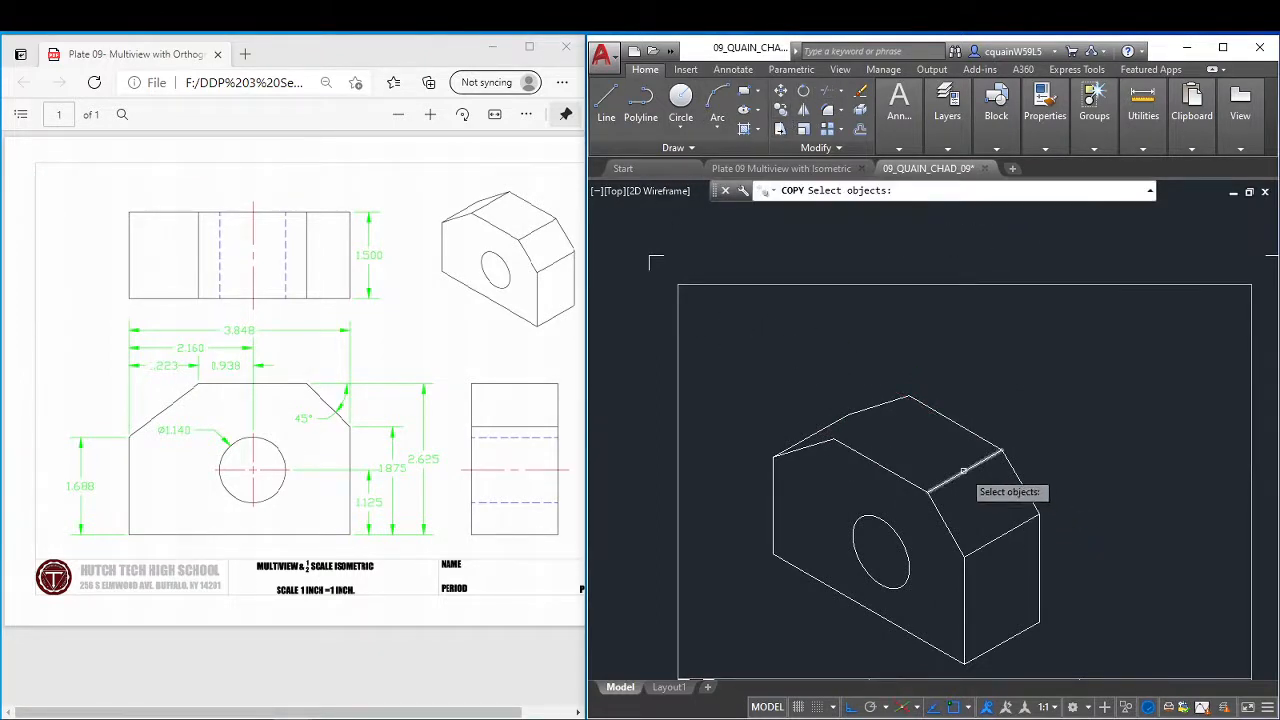
pyautogui.click(965, 473)
pyautogui.press('Return')
pyautogui.click(930, 490)
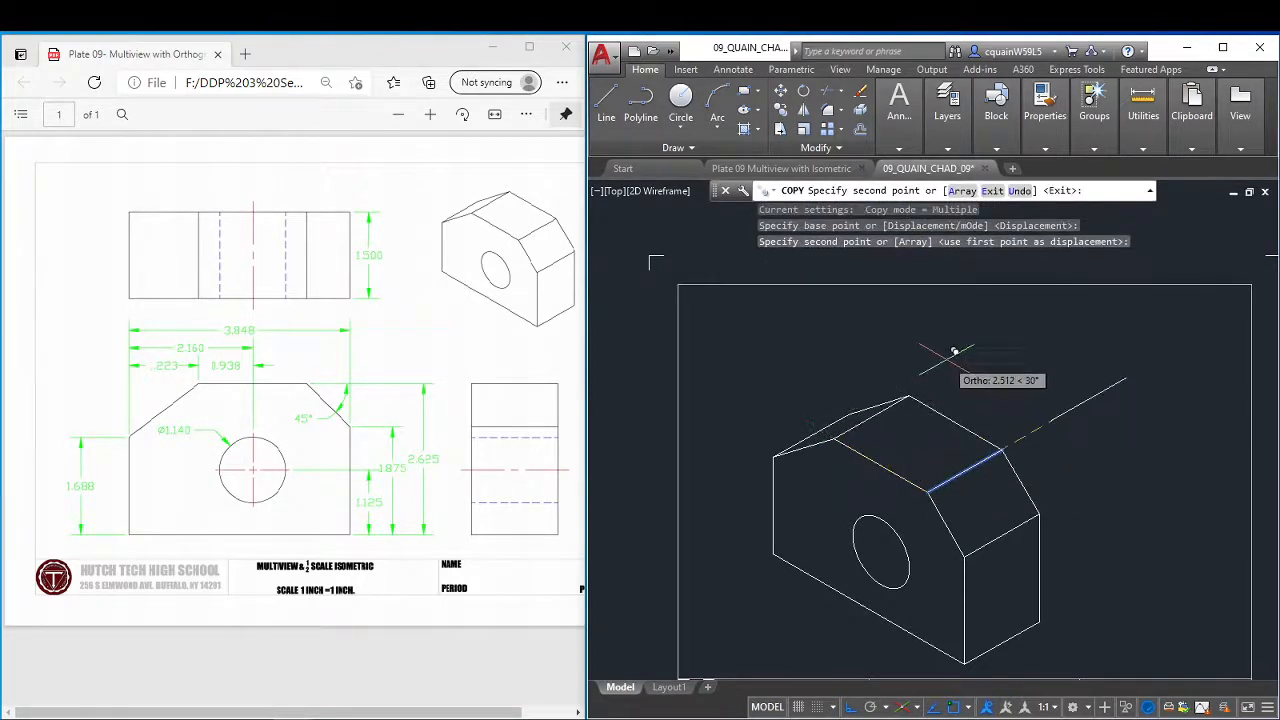
pyautogui.press('Escape')
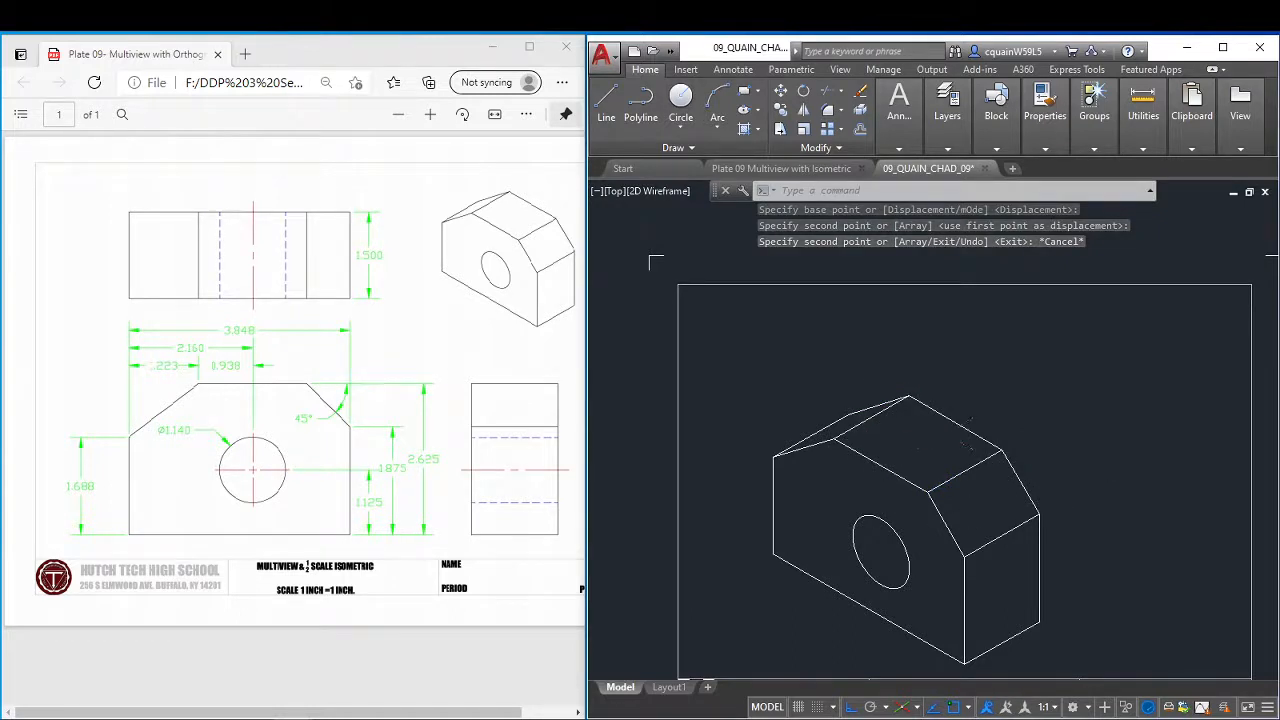
# Switch the drafting snap type from isometric to rectangular snap.
pyautogui.scroll(-2, 944, 433)
pyautogui.scroll(2, 944, 433)
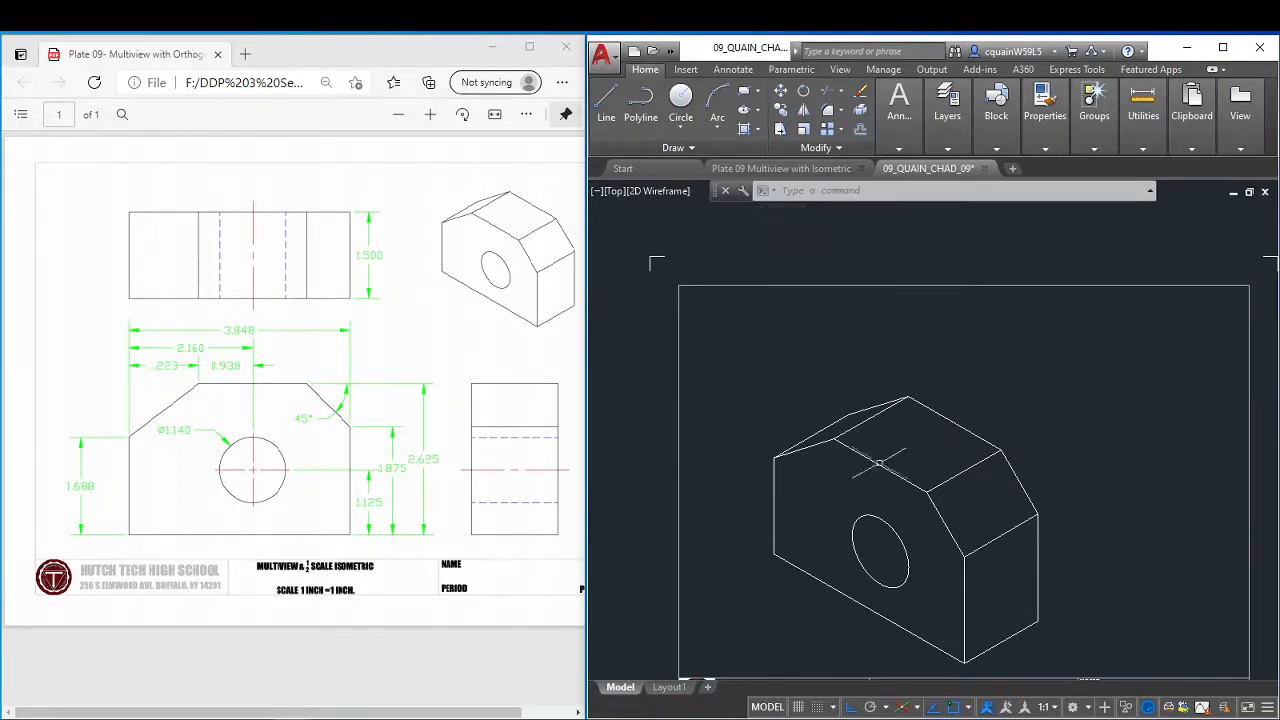
pyautogui.scroll(-2, 918, 500)
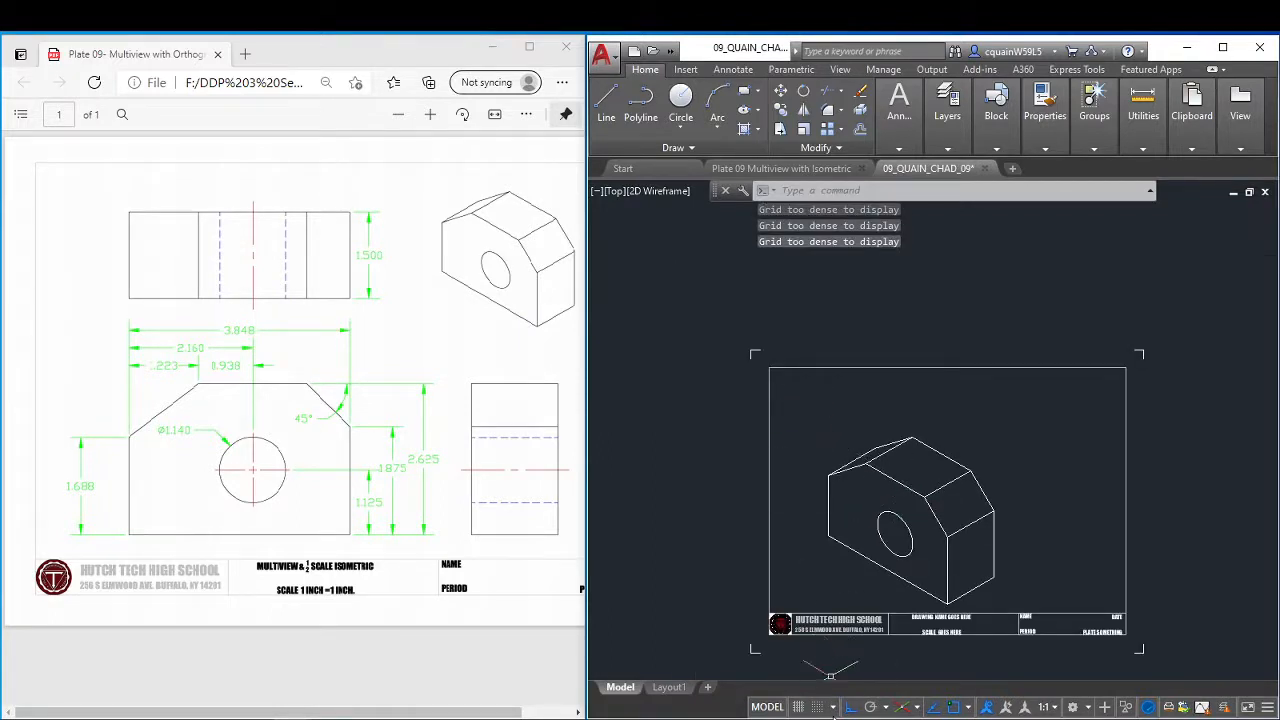
pyautogui.click(832, 707)
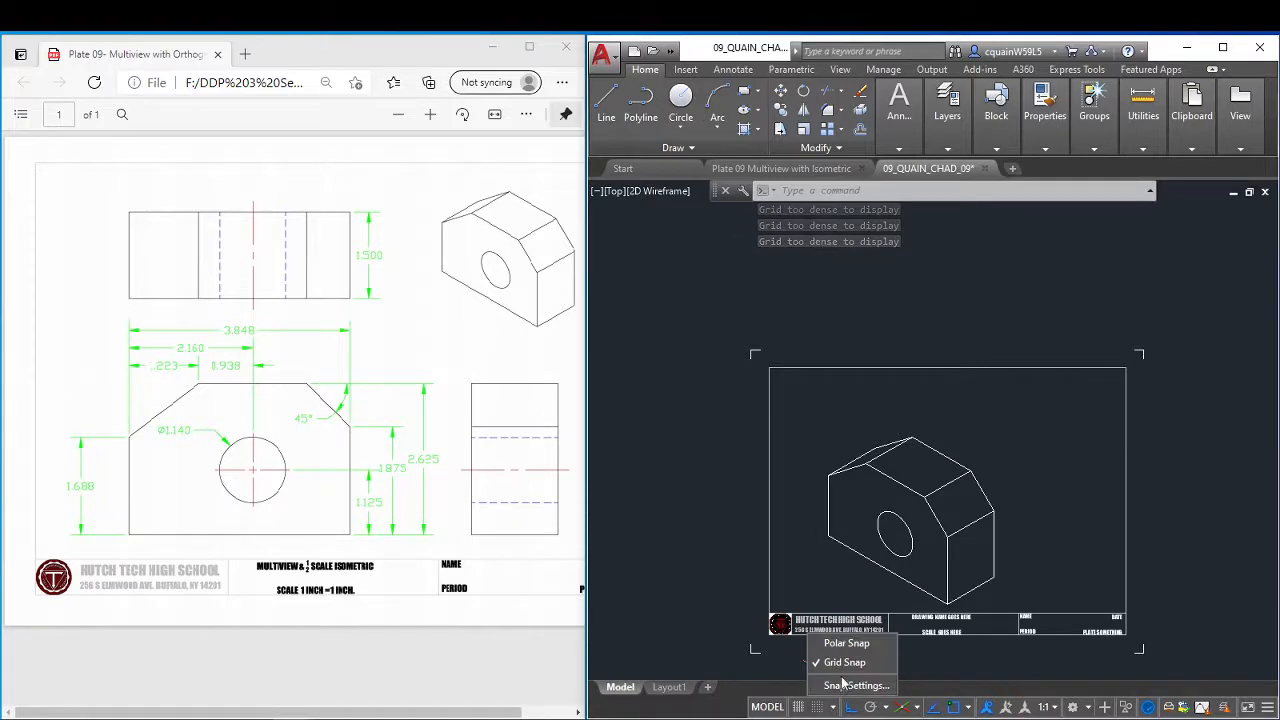
pyautogui.click(845, 684)
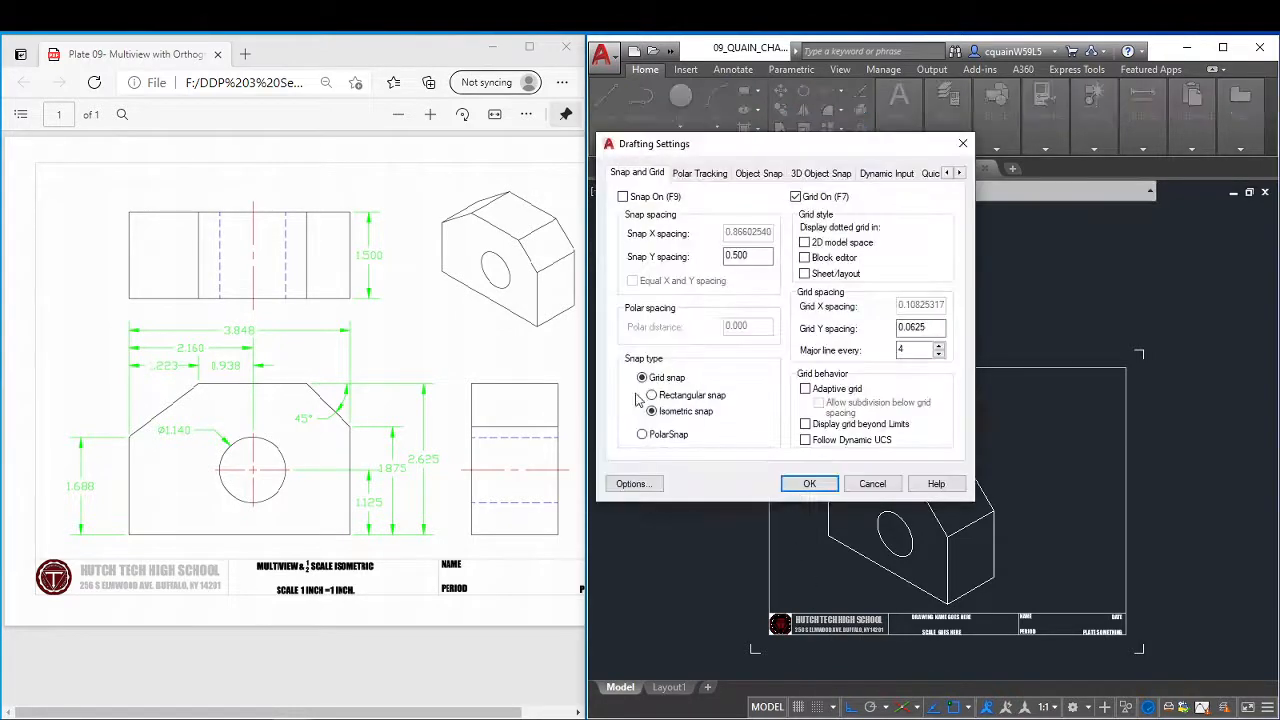
pyautogui.click(659, 398)
pyautogui.click(812, 486)
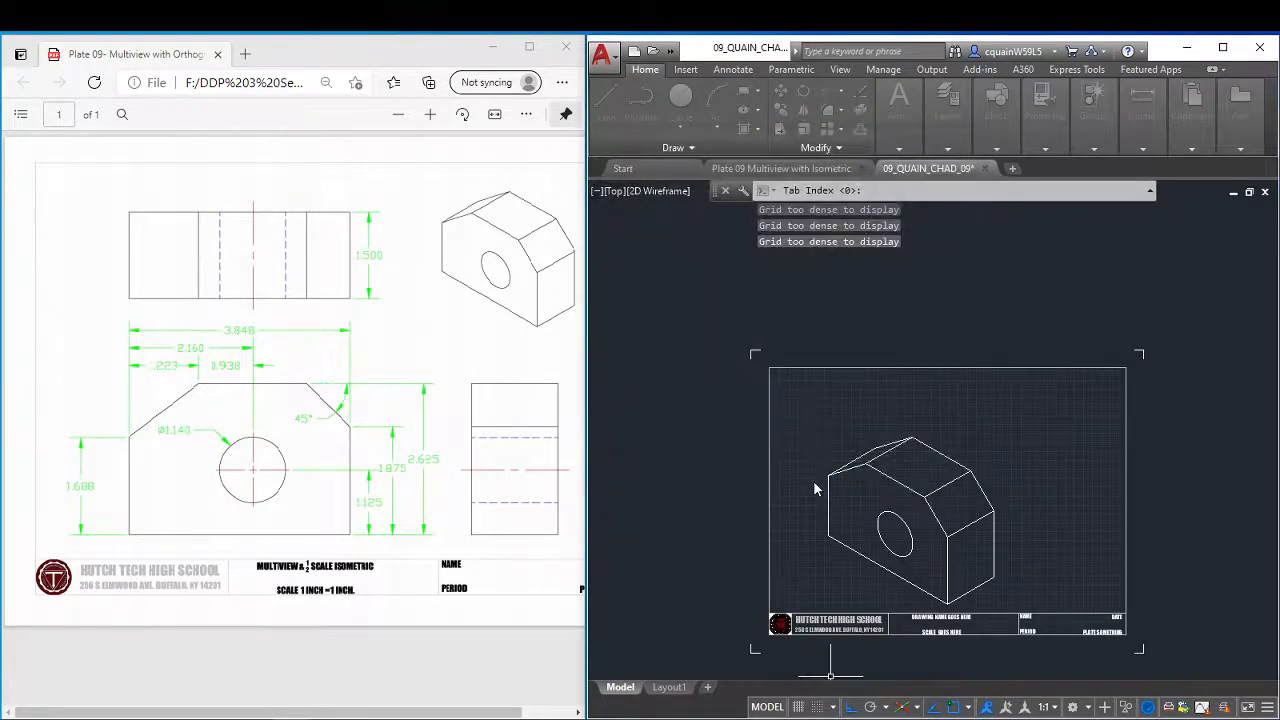
# Group all the lines and the hole ellipse of the isometric block into one object.
pyautogui.click(805, 407)
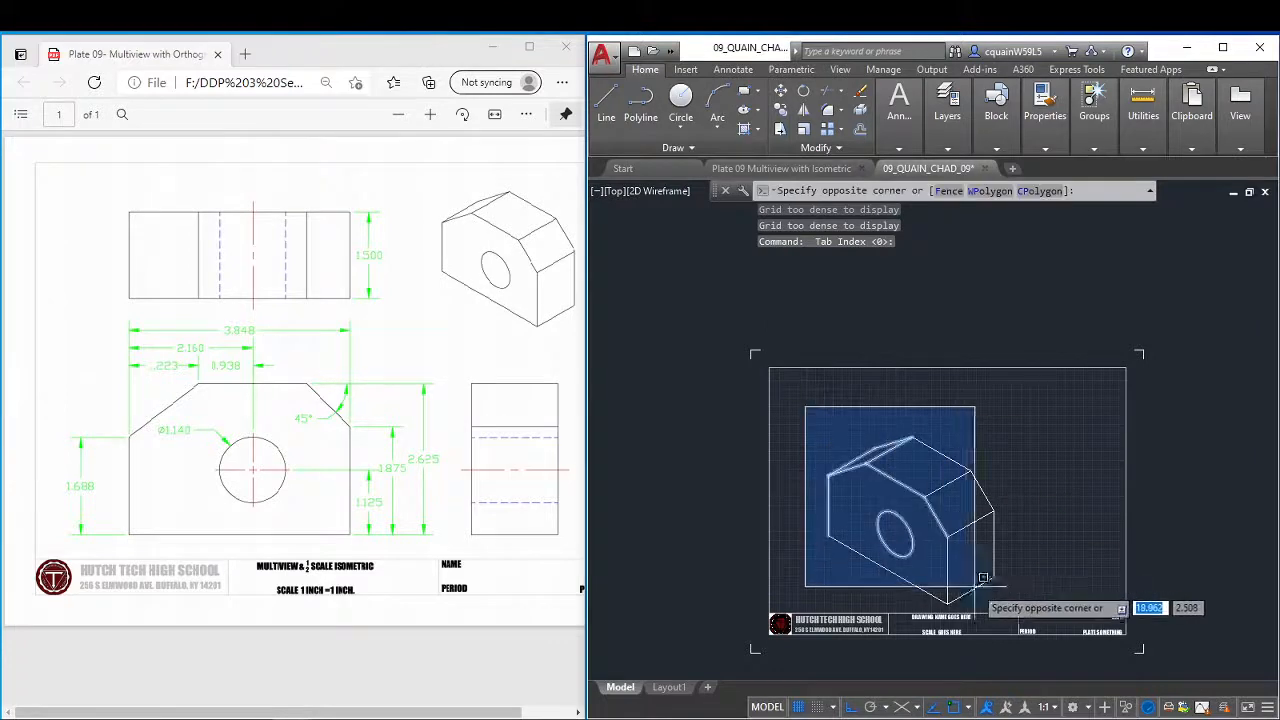
pyautogui.click(1031, 607)
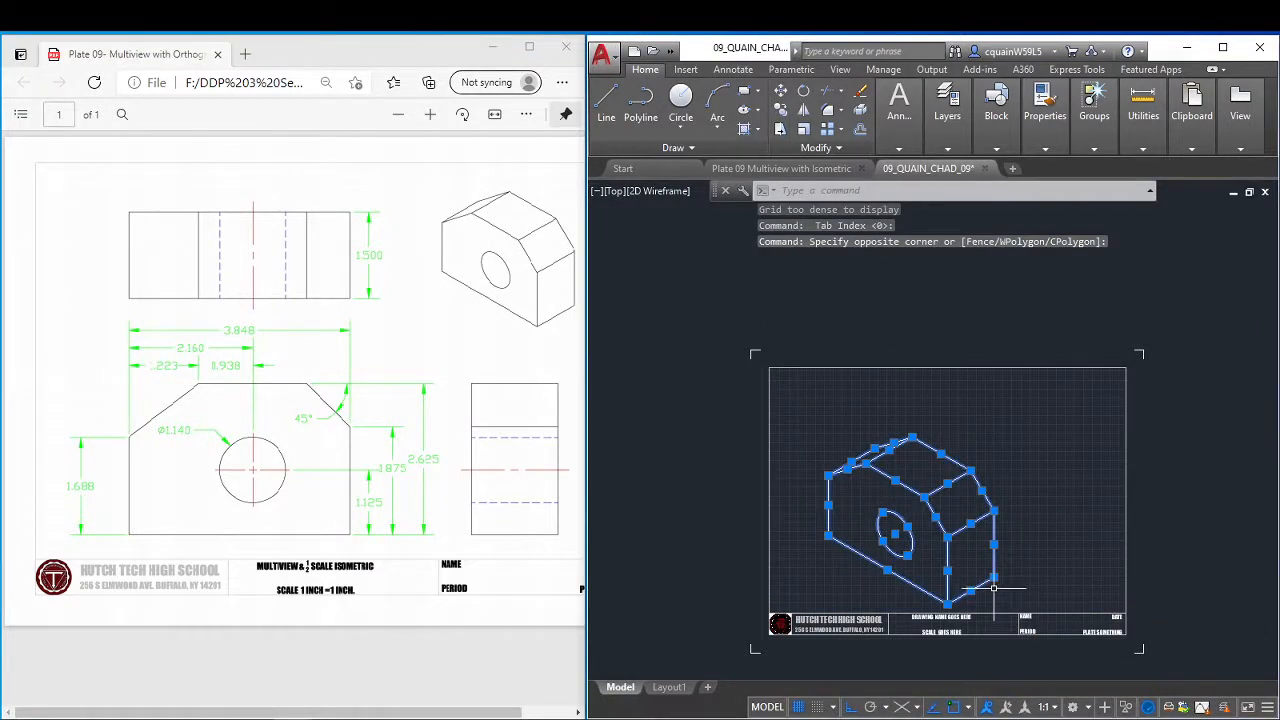
pyautogui.write('GROUP')
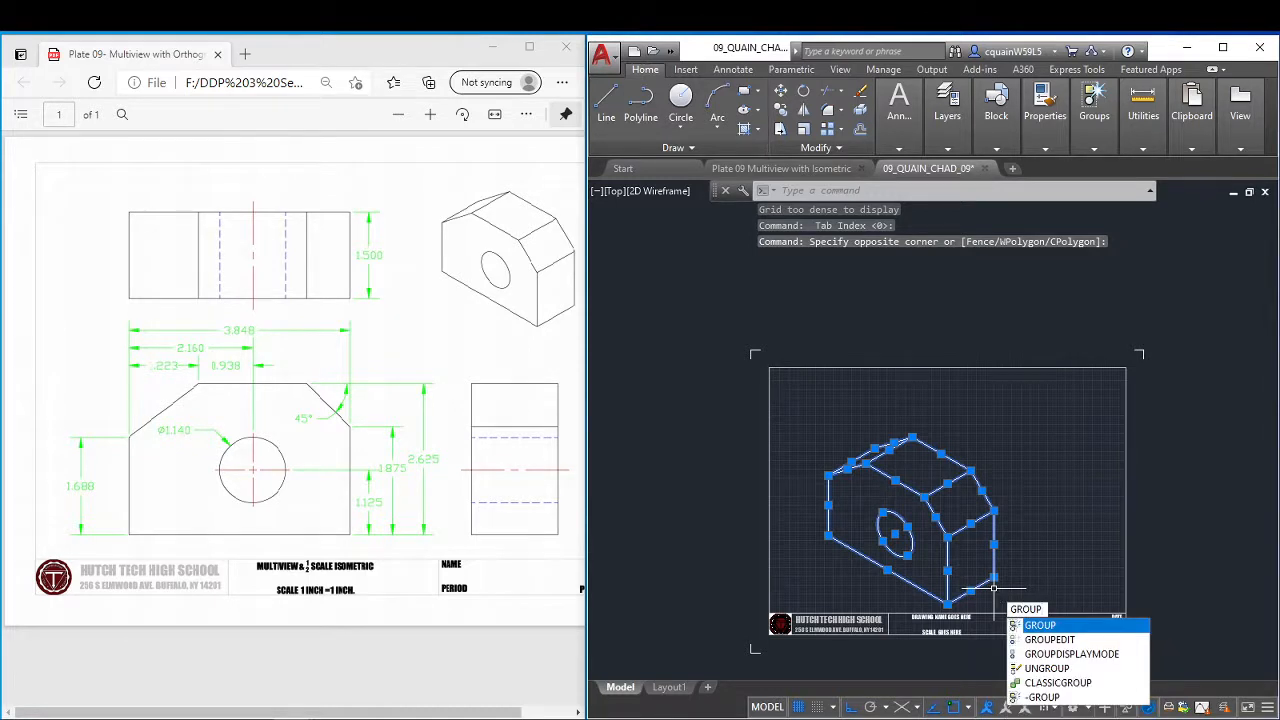
pyautogui.press('Return')
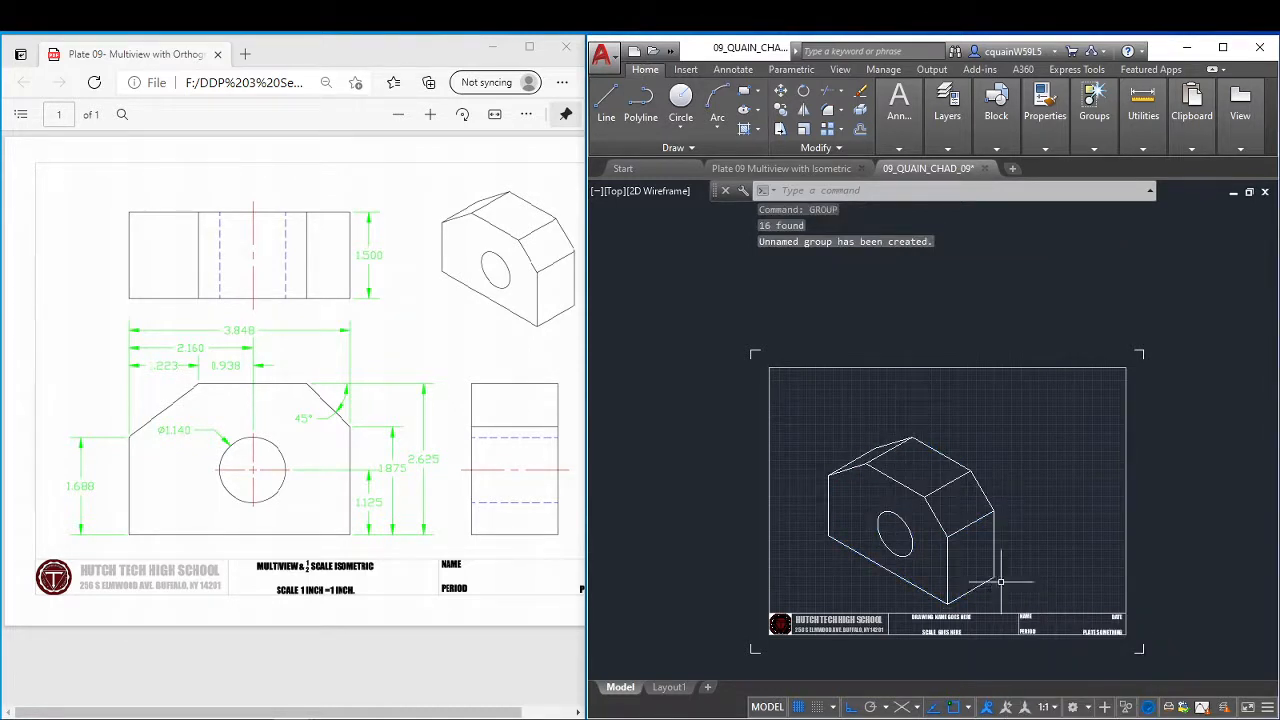
# Scale the grouped isometric block by a factor of .5.
pyautogui.click(967, 530)
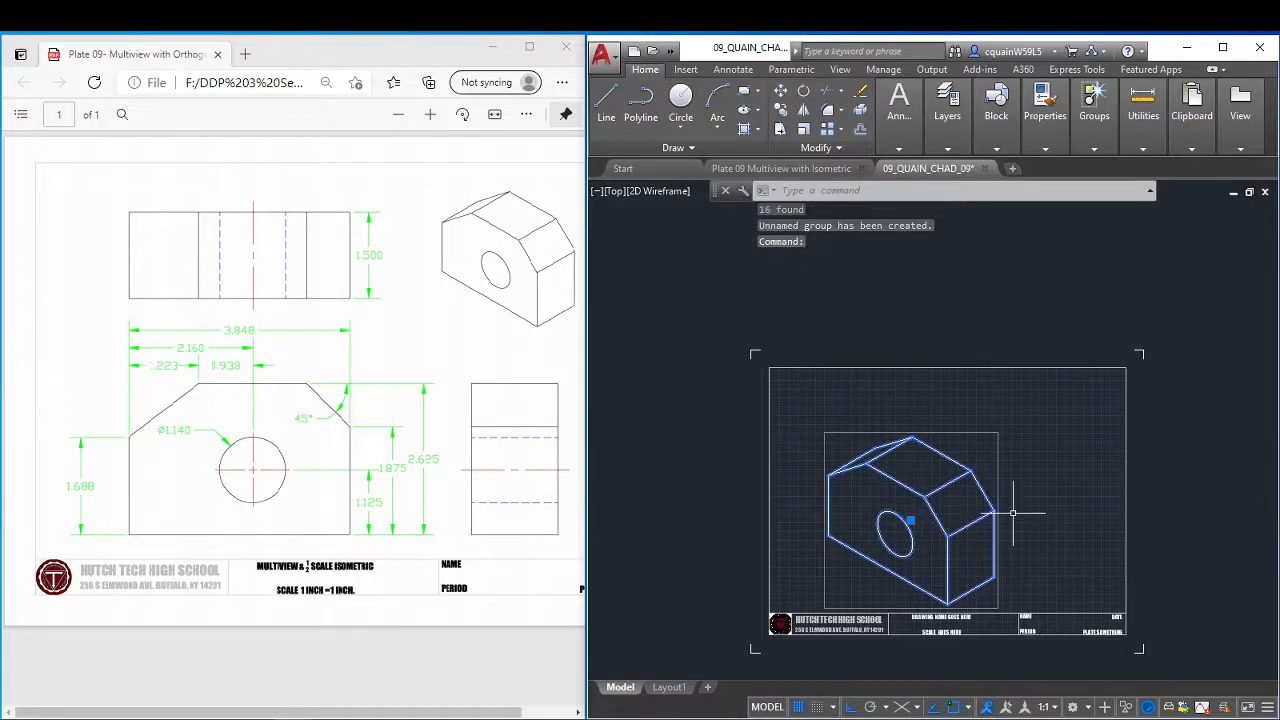
pyautogui.press('Return')
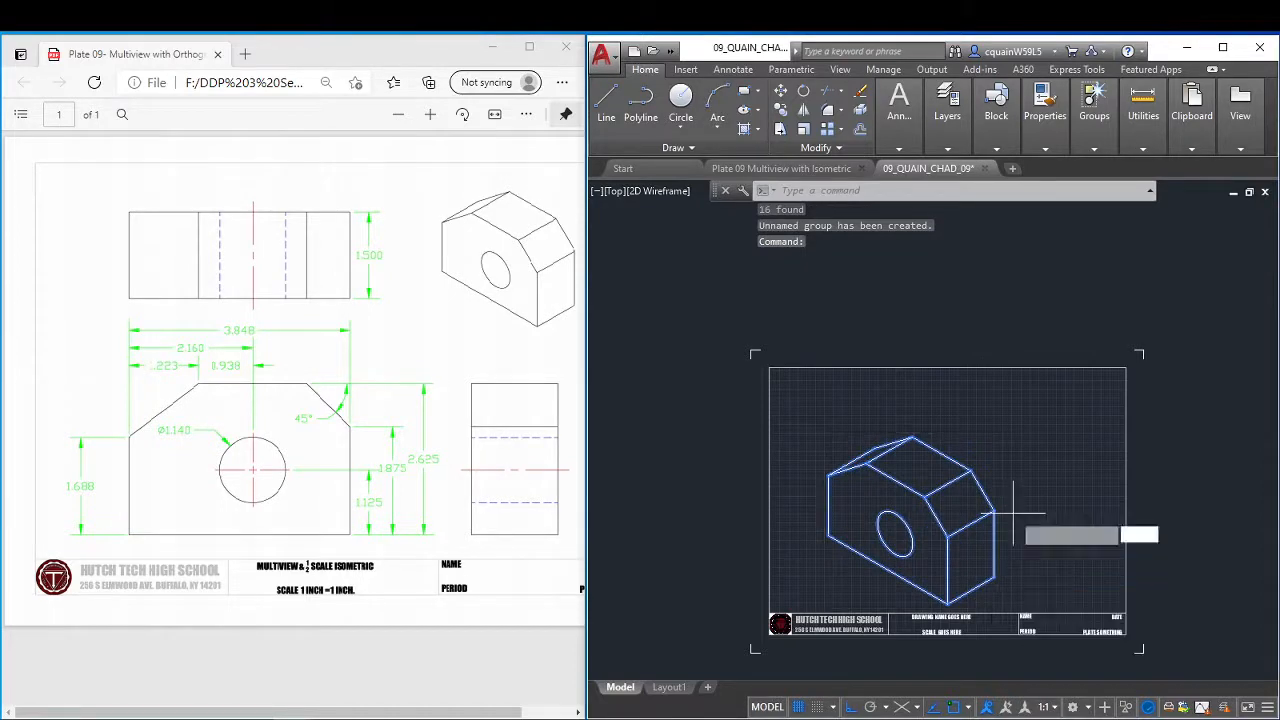
pyautogui.write('.')
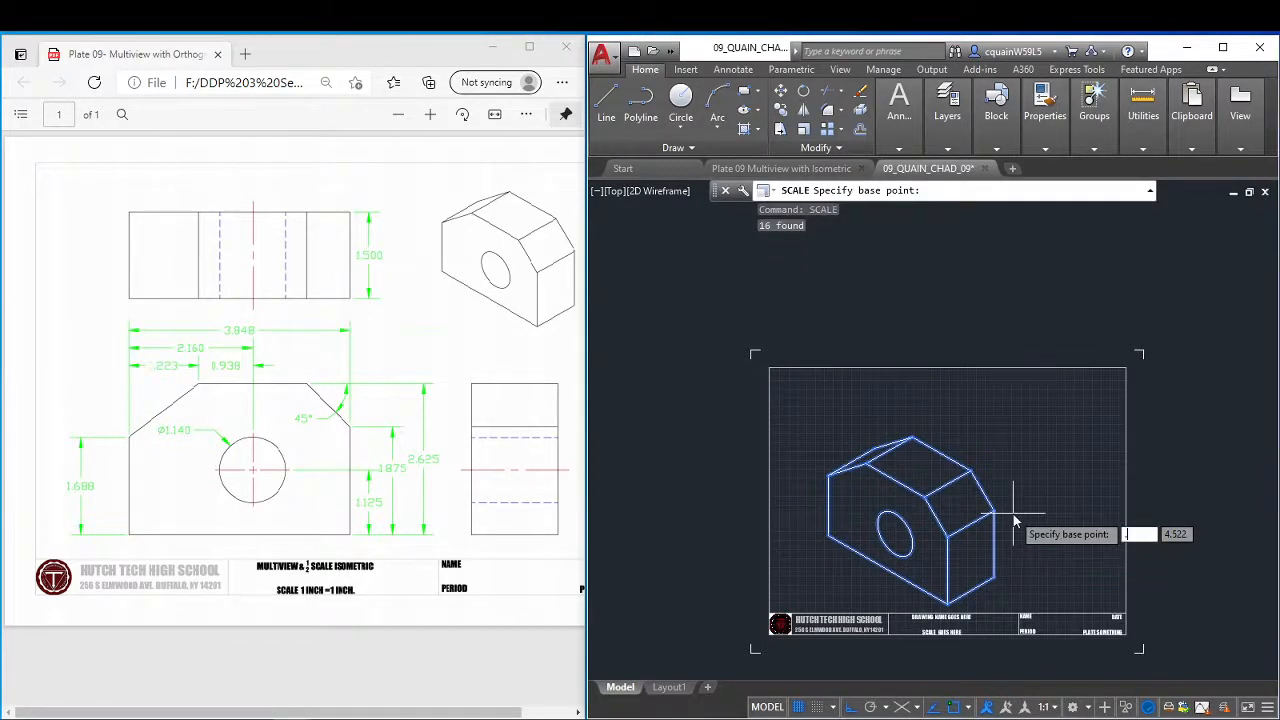
pyautogui.write('5')
pyautogui.press('Return')
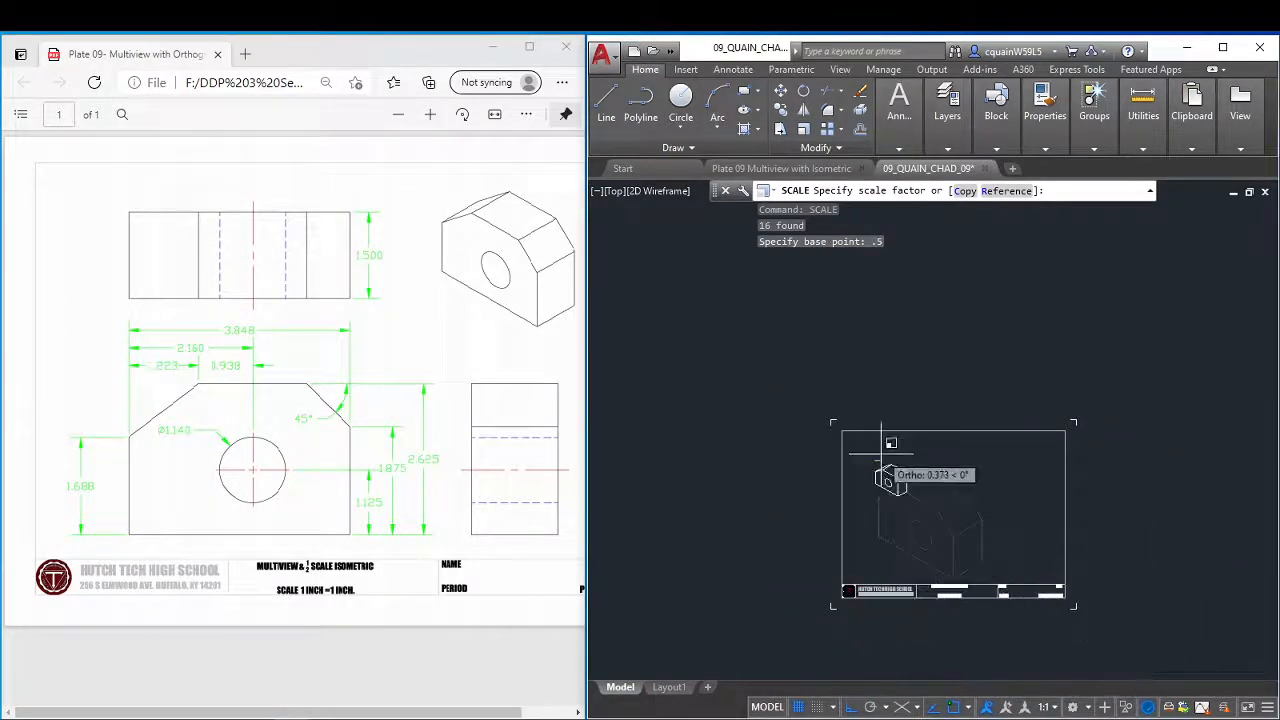
pyautogui.scroll(2, 880, 468)
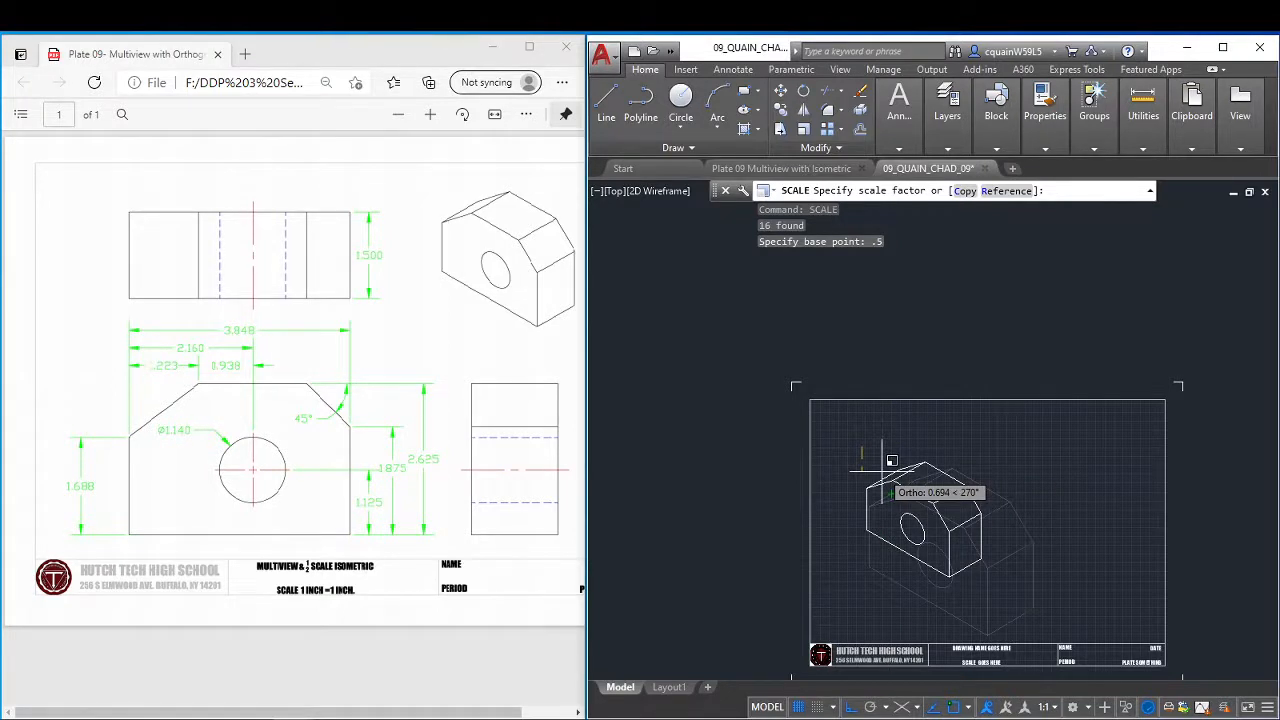
pyautogui.write('.5')
pyautogui.press('Return')
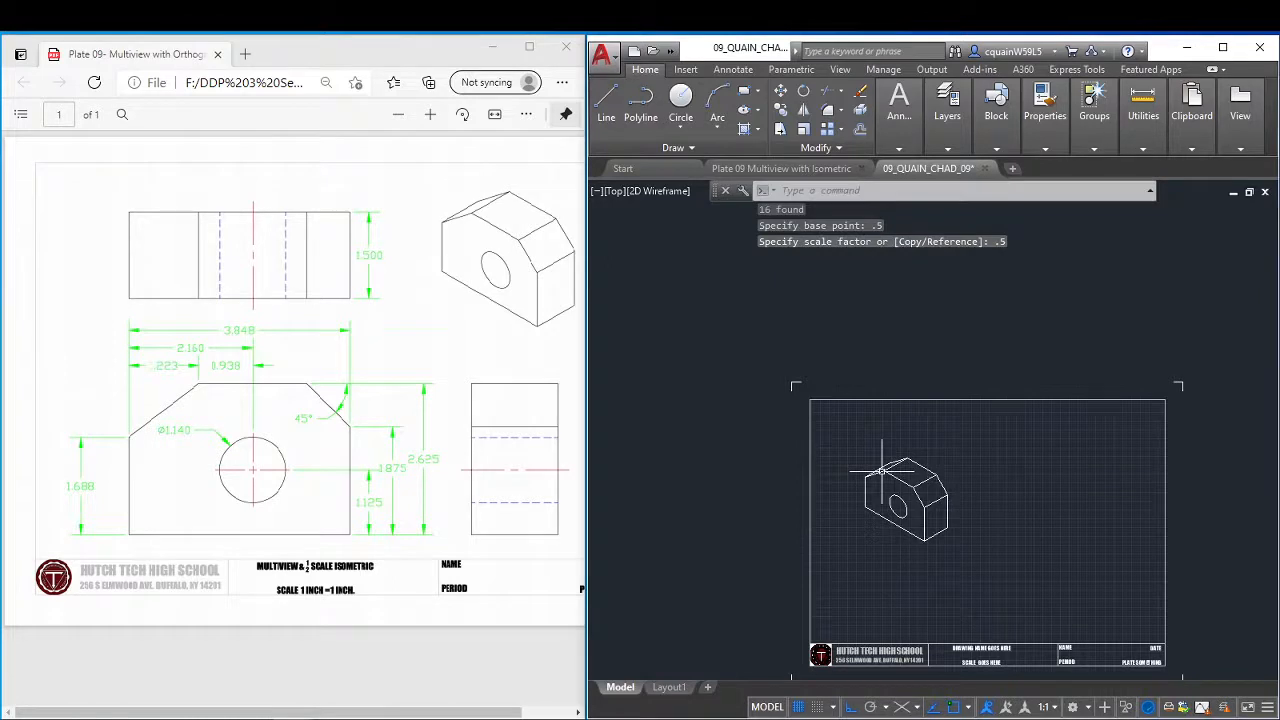
# Move the half-scale isometric block into the upper right corner of the sheet border, with ortho mode off.
pyautogui.scroll(4, 880, 472)
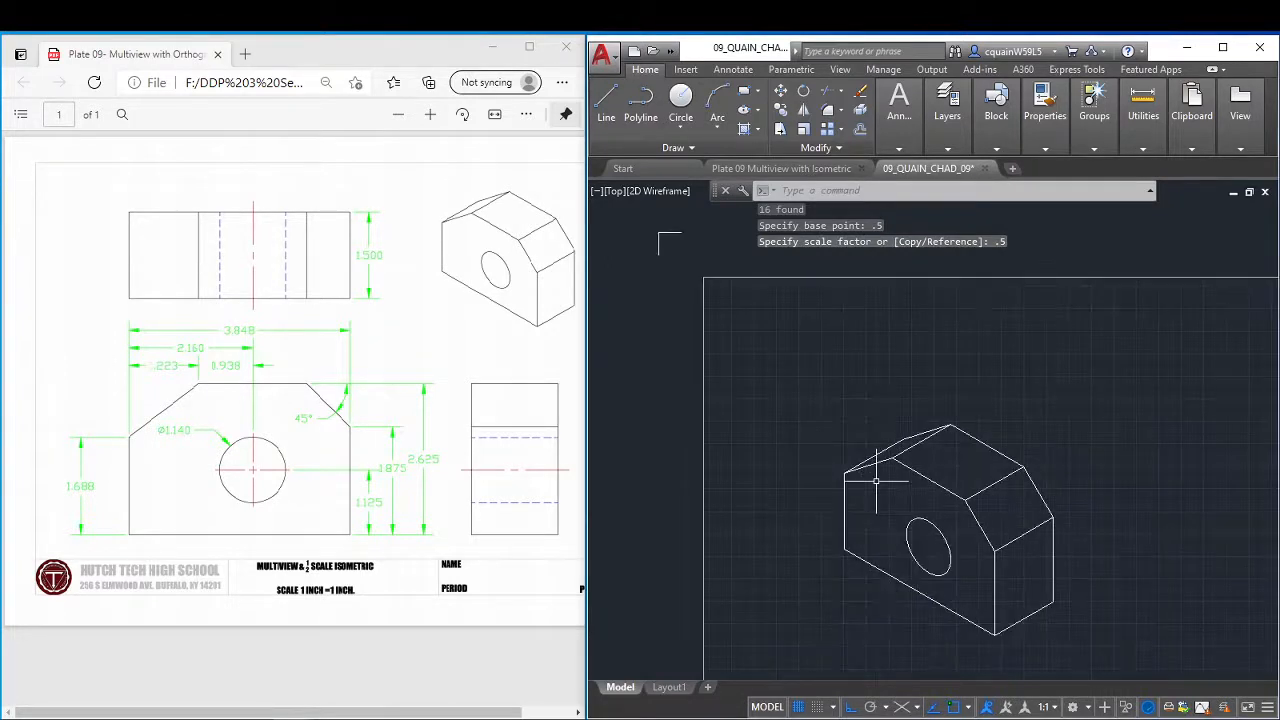
pyautogui.scroll(-4, 876, 482)
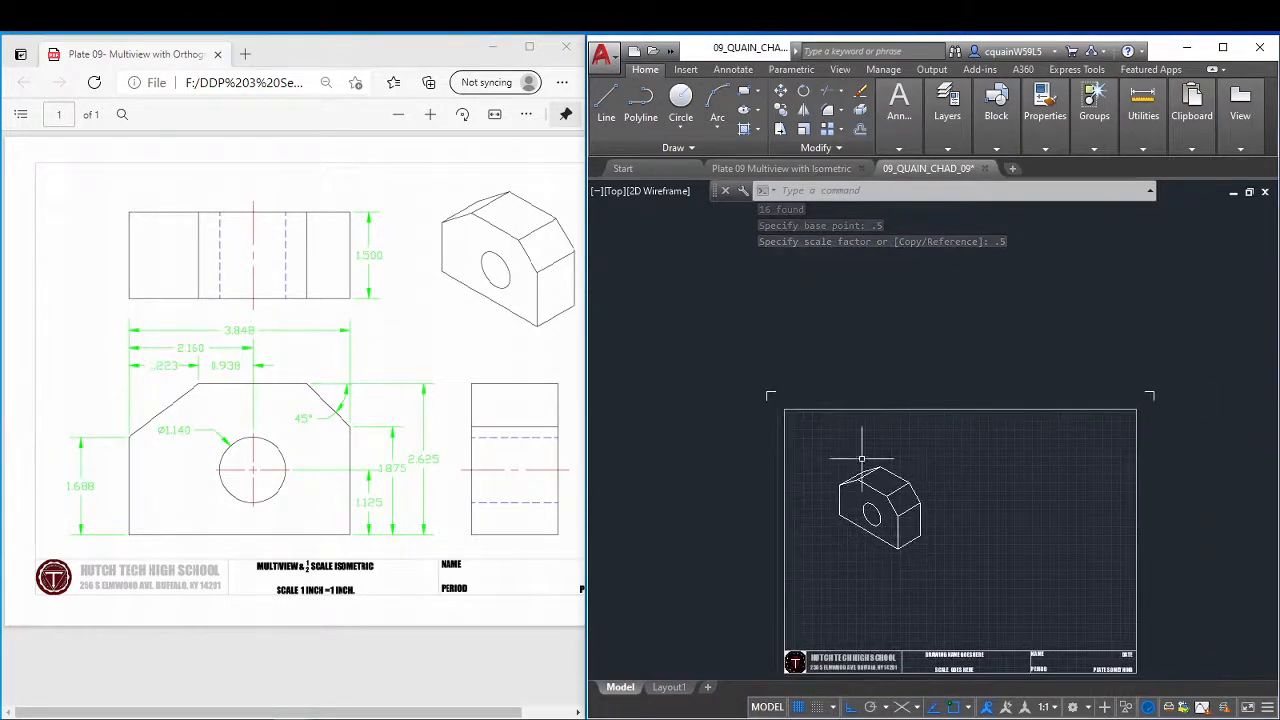
pyautogui.click(814, 443)
pyautogui.click(943, 571)
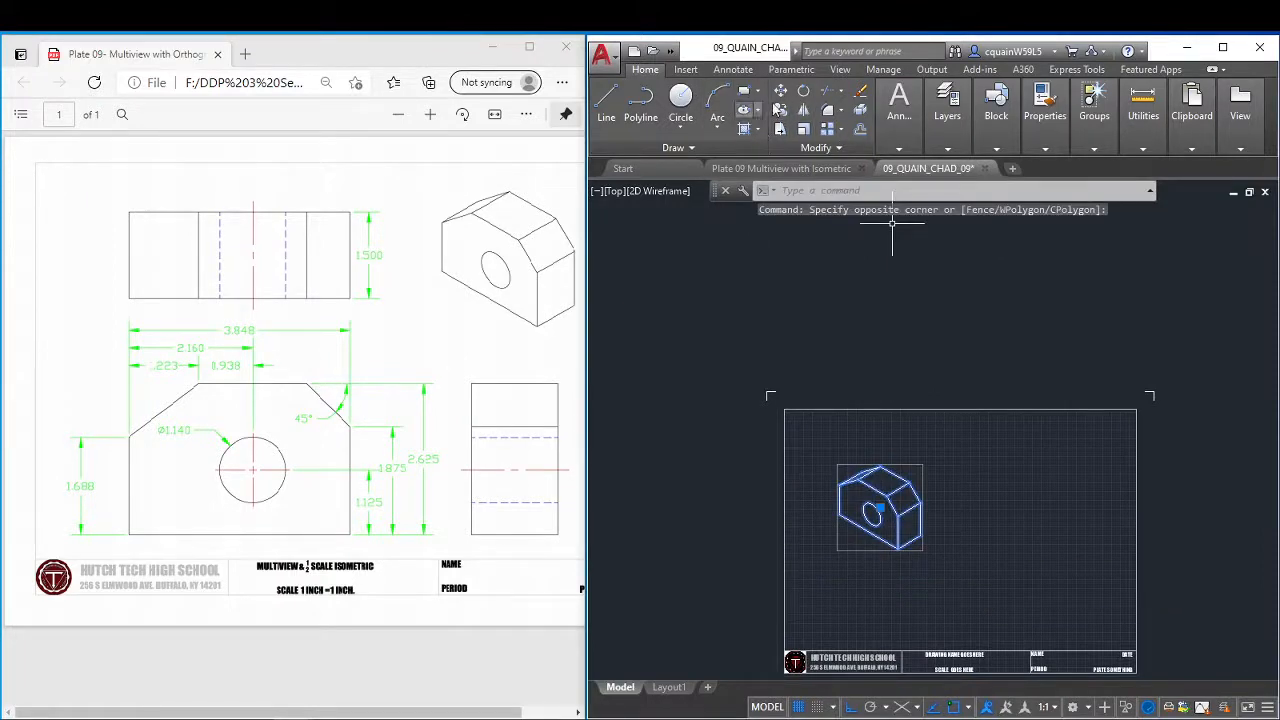
pyautogui.click(780, 91)
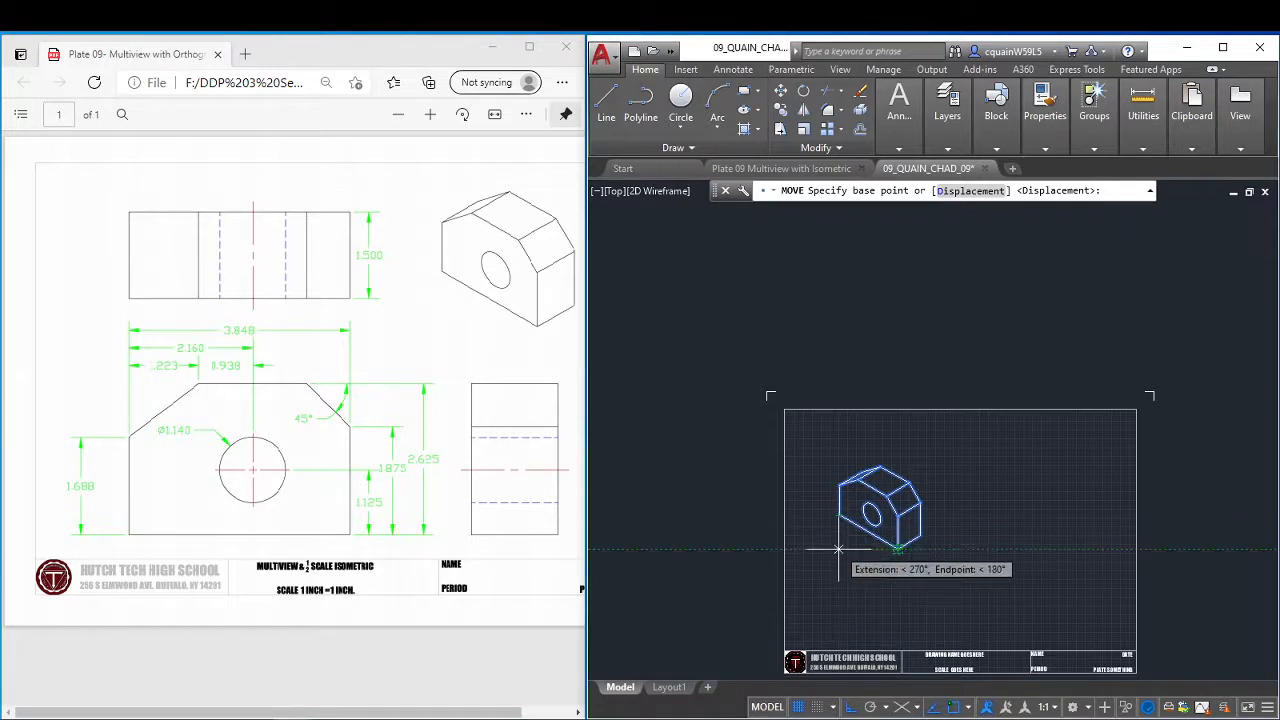
pyautogui.click(840, 546)
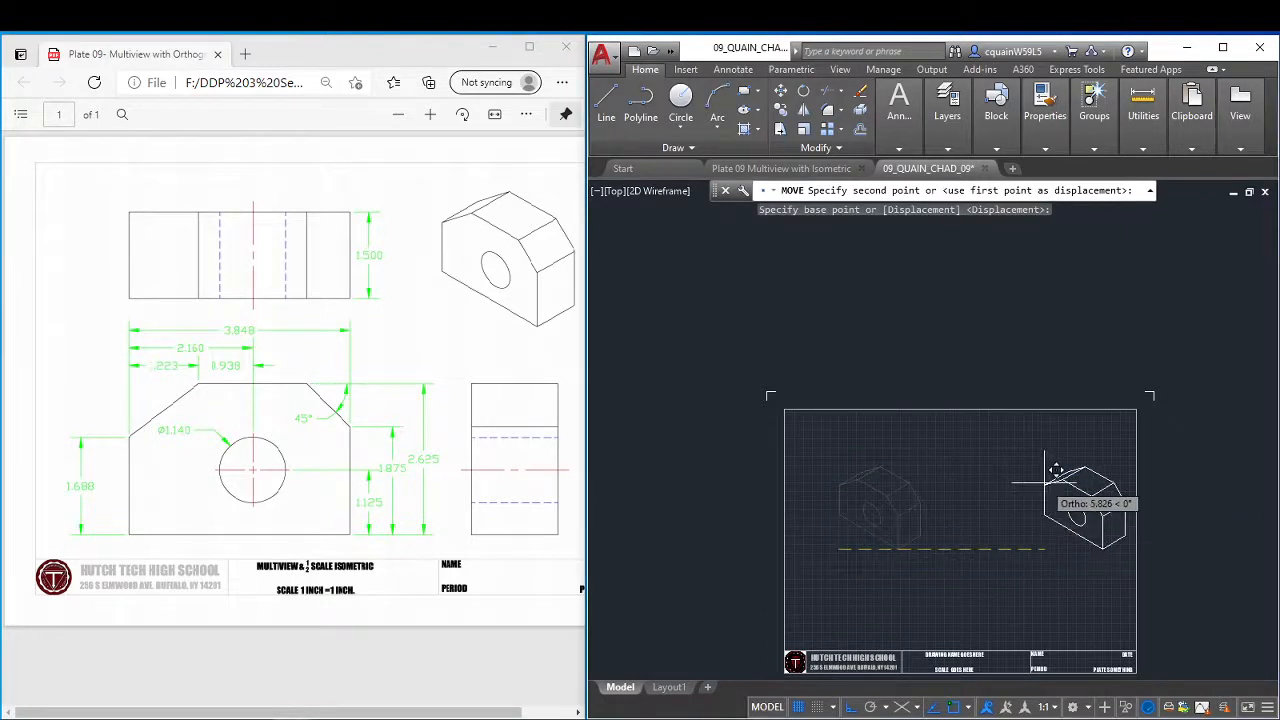
pyautogui.press('F8')
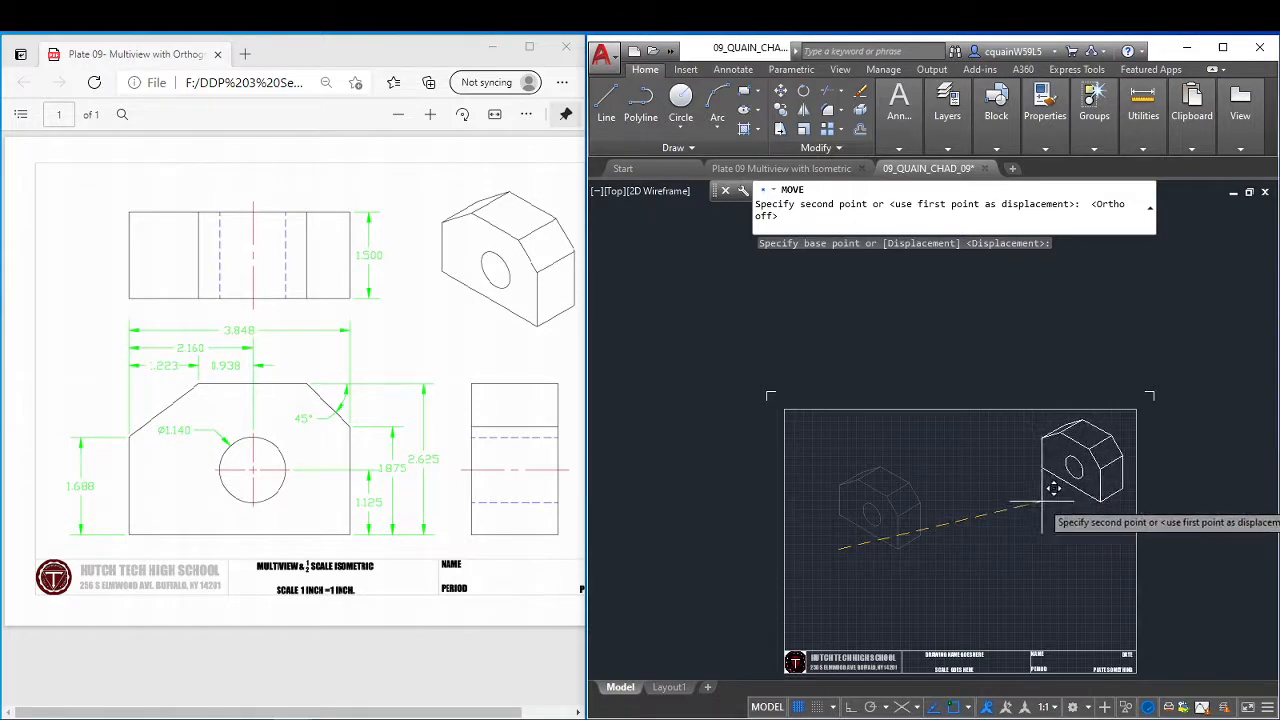
pyautogui.click(1101, 508)
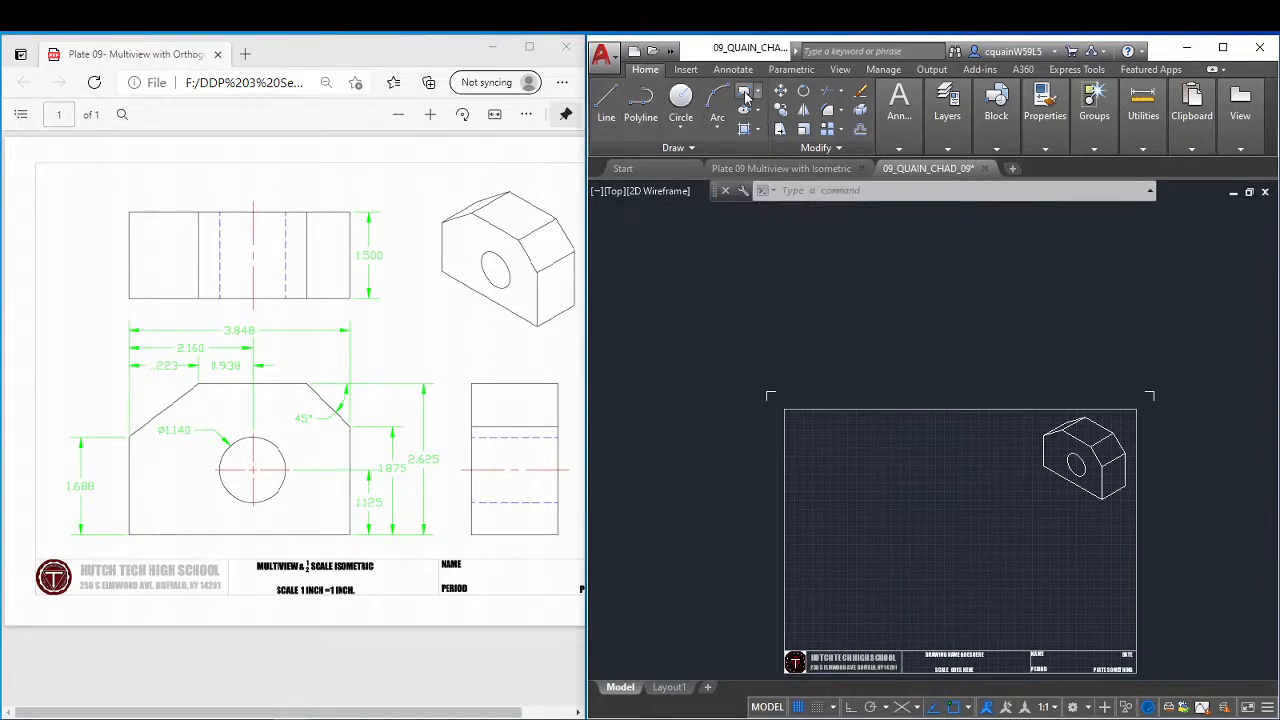
pyautogui.click(819, 625)
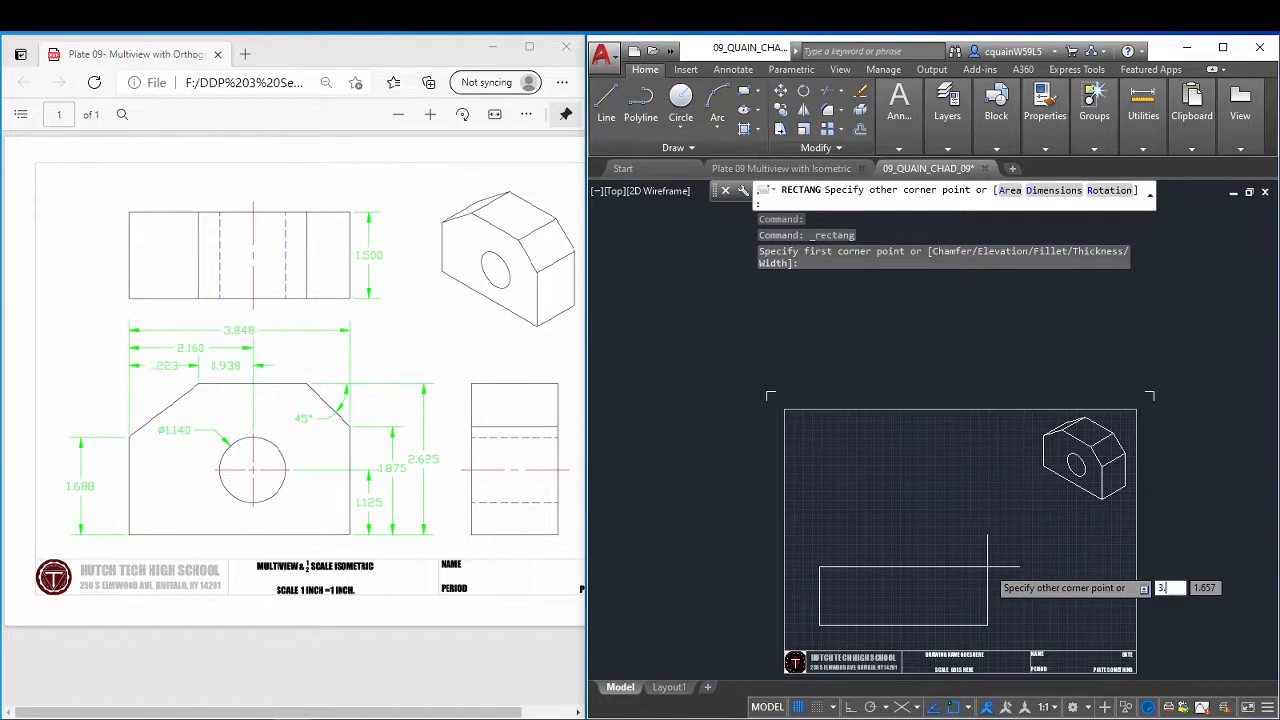
pyautogui.write('3.848')
pyautogui.press('Return')
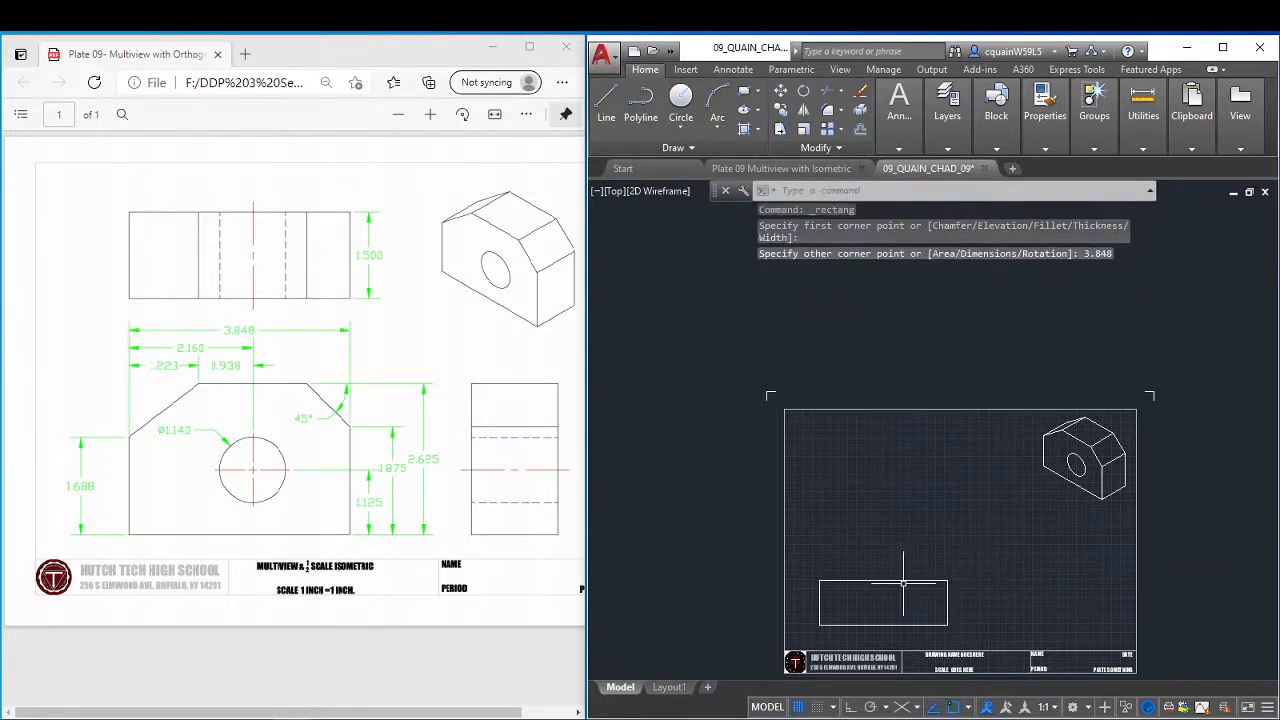
pyautogui.hotkey('ctrl', 'z')
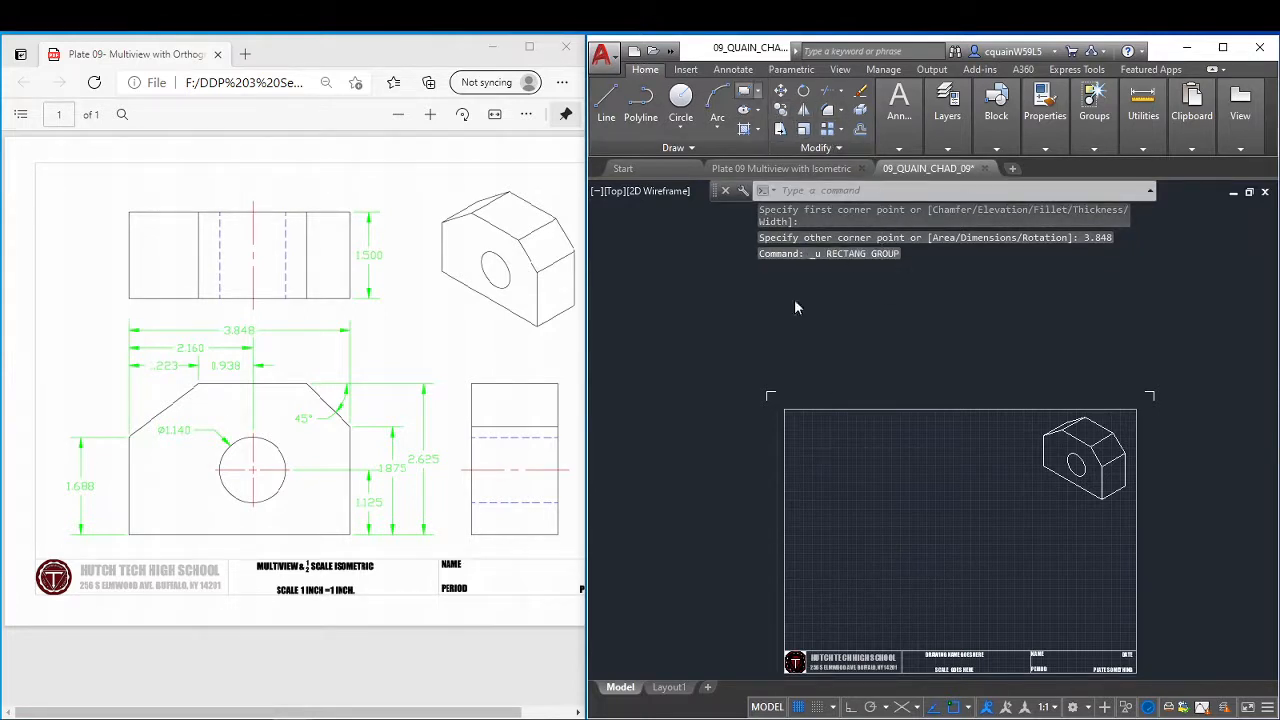
# Draw a 3.848 by 2.625 rectangle for the front view in the lower left area of the sheet.
pyautogui.click(815, 631)
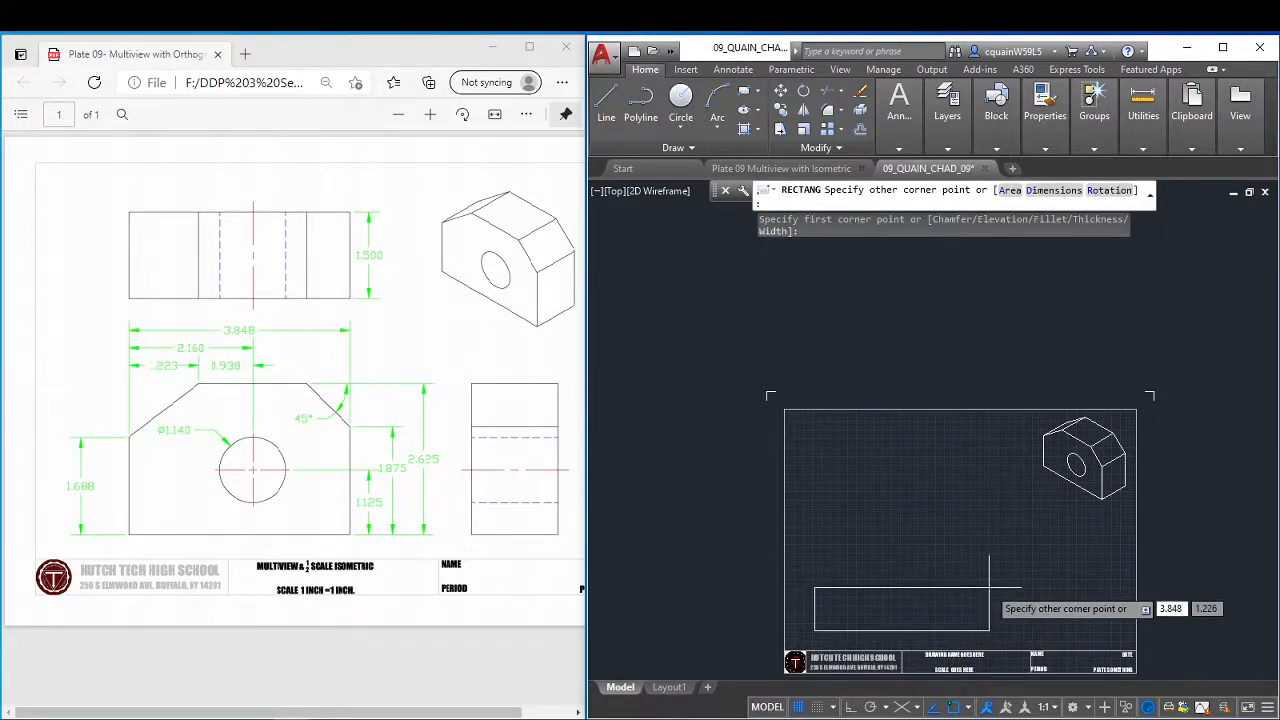
pyautogui.press('Tab')
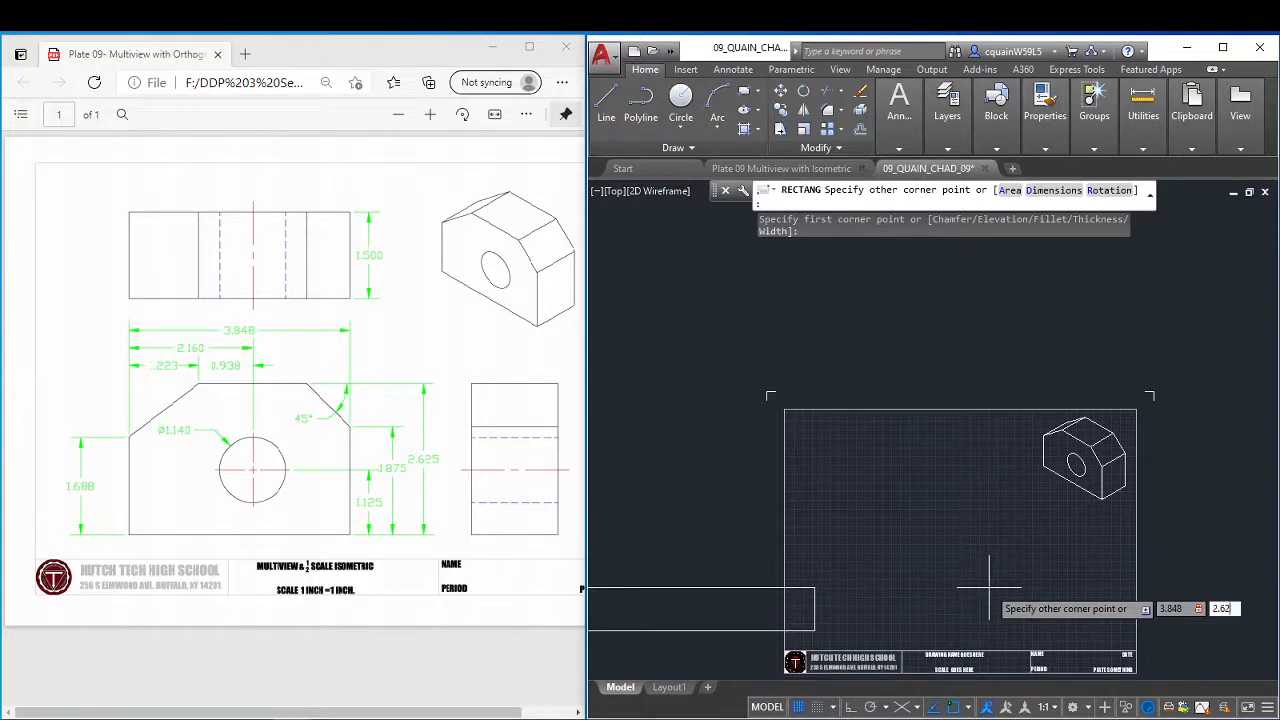
pyautogui.press('Return')
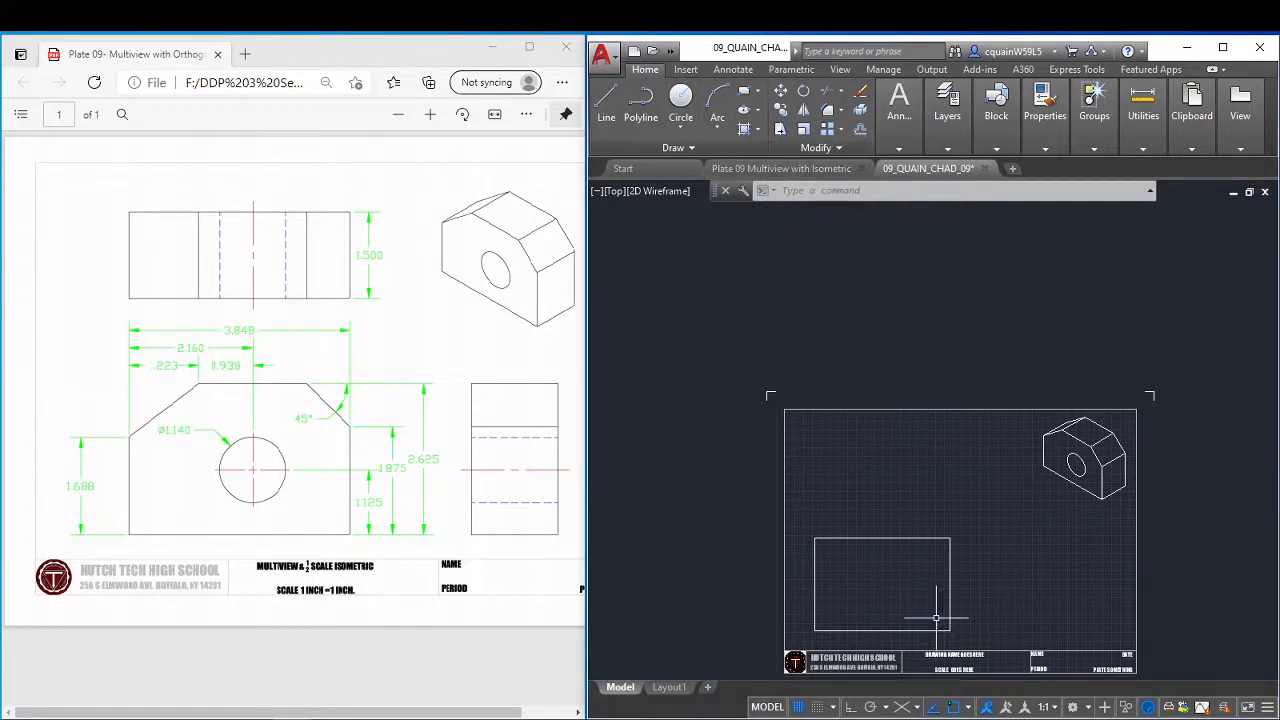
# Explode the front view rectangle into separate lines.
pyautogui.click(918, 534)
pyautogui.click(915, 540)
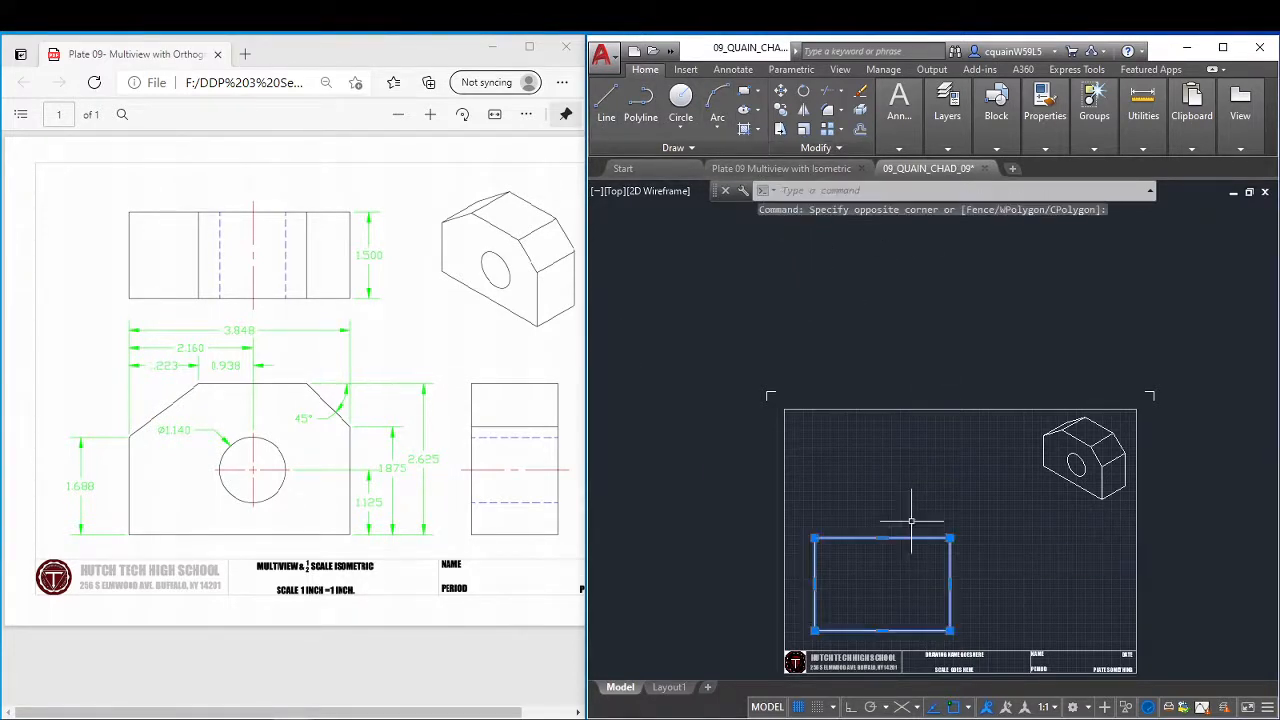
pyautogui.click(864, 110)
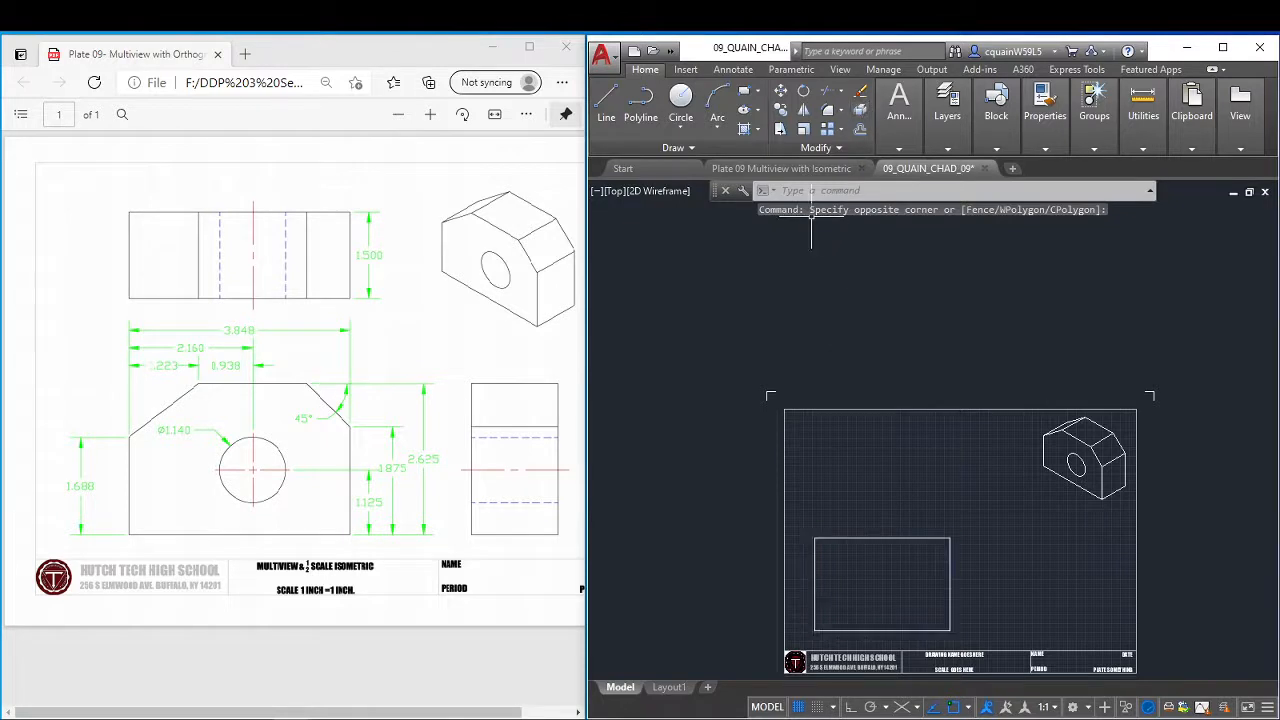
pyautogui.click(923, 538)
pyautogui.press('Escape')
pyautogui.press('Escape')
pyautogui.press('Escape')
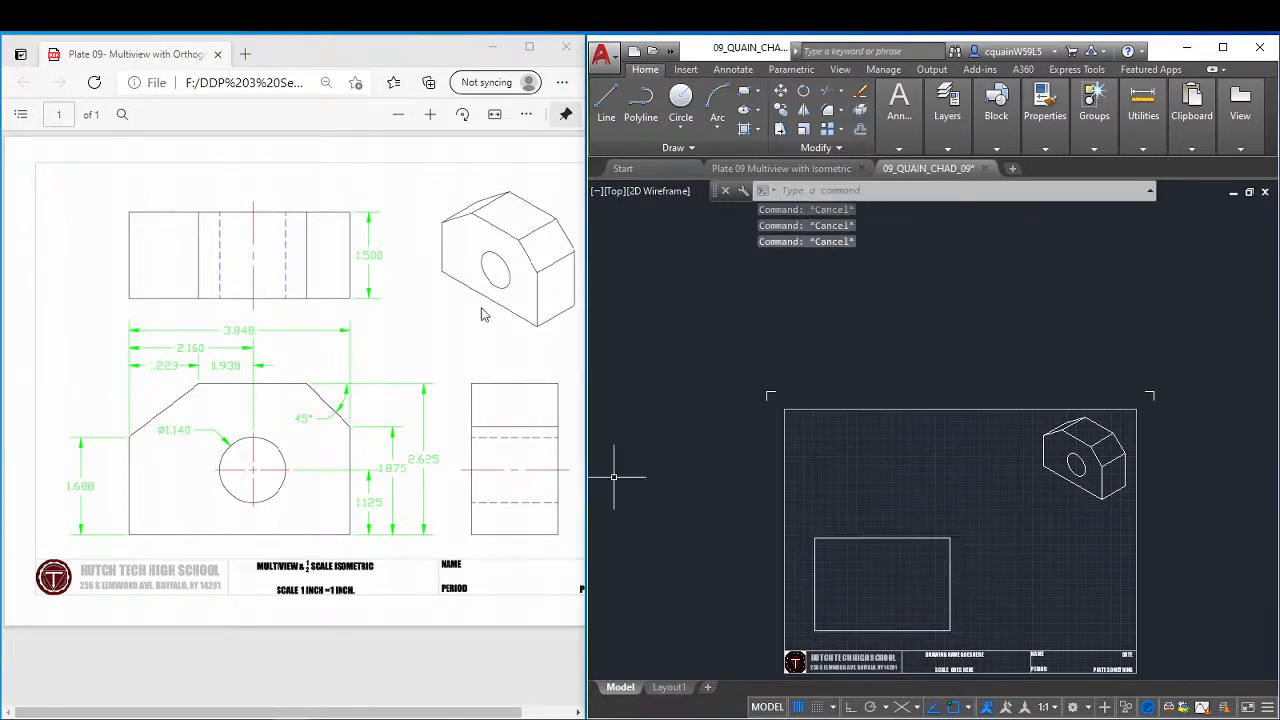
# Offset the bottom edge of the front view upward by 1.125 for the hole's horizontal centre line.
pyautogui.click(860, 130)
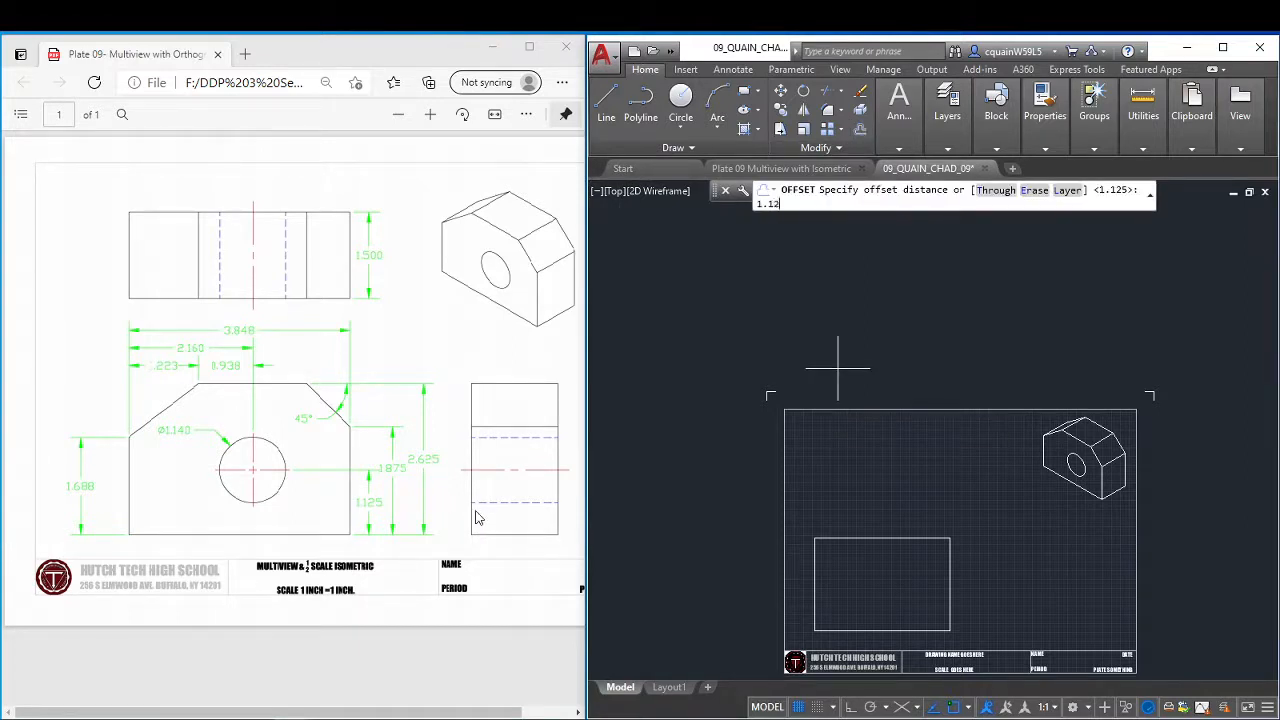
pyautogui.press('Return')
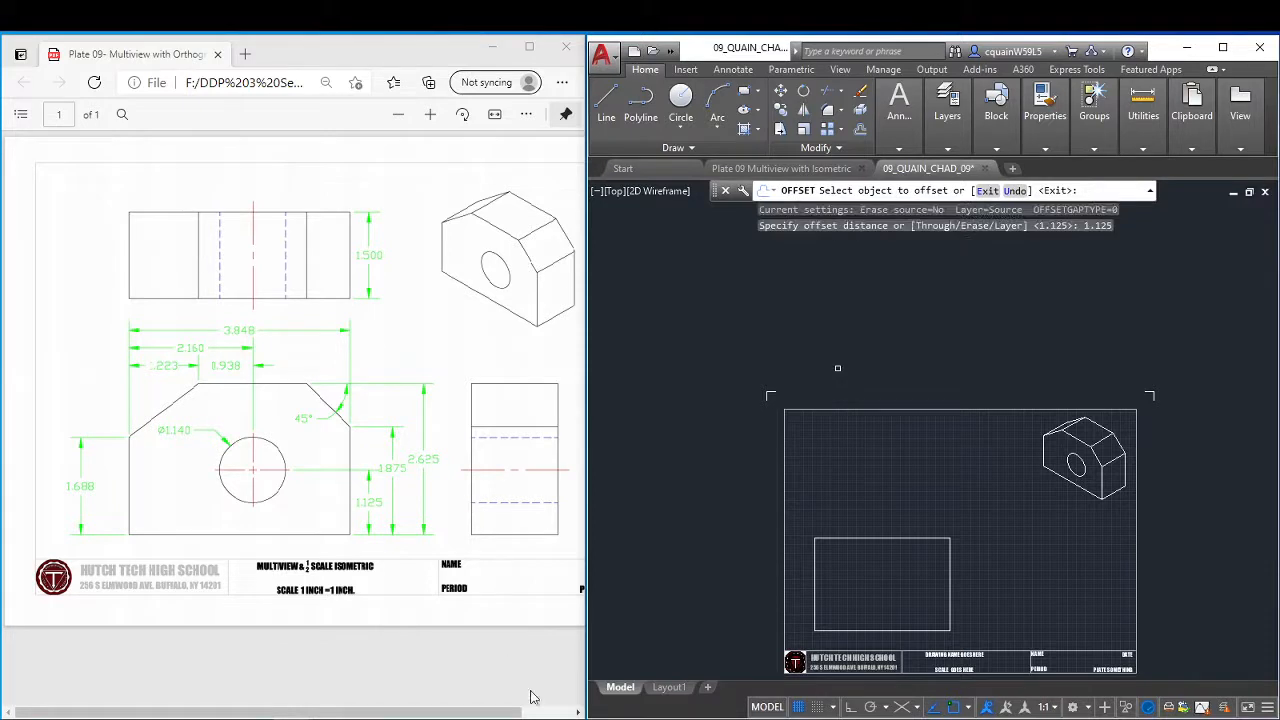
pyautogui.click(850, 630)
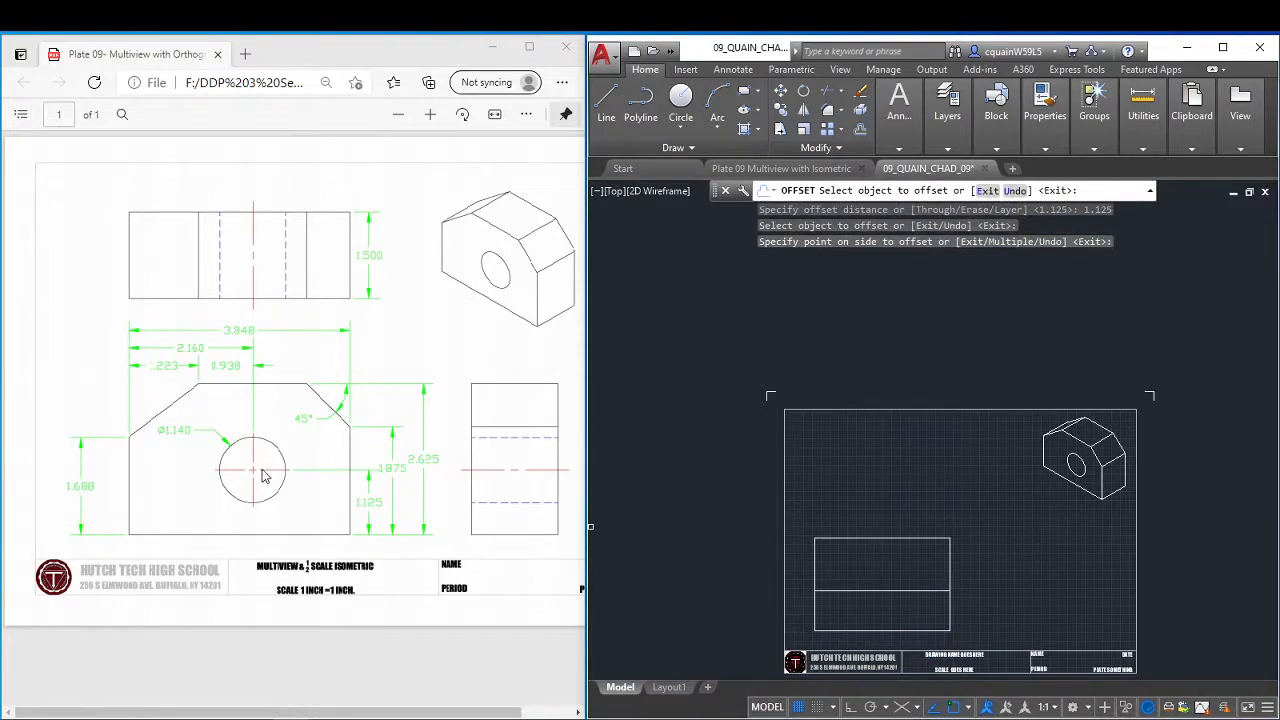
# Offset the left edge of the front view 2.160 to the right for the hole's vertical centre line.
pyautogui.click(860, 132)
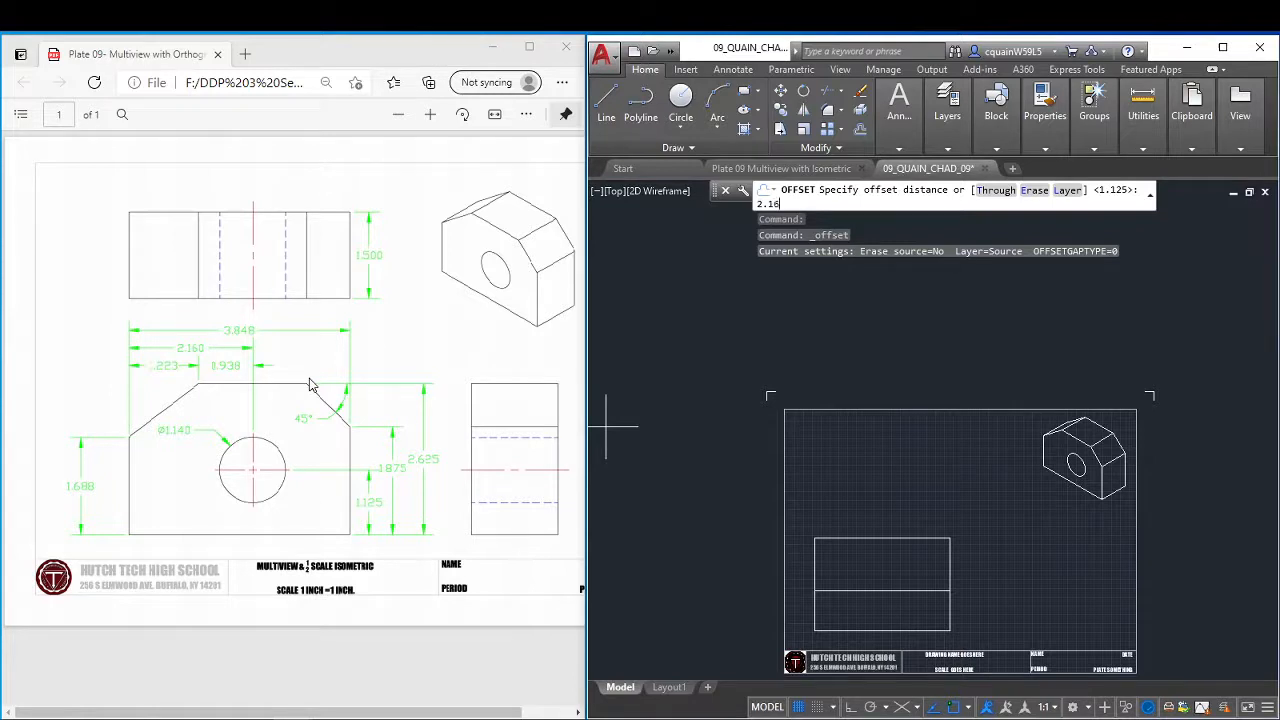
pyautogui.press('Return')
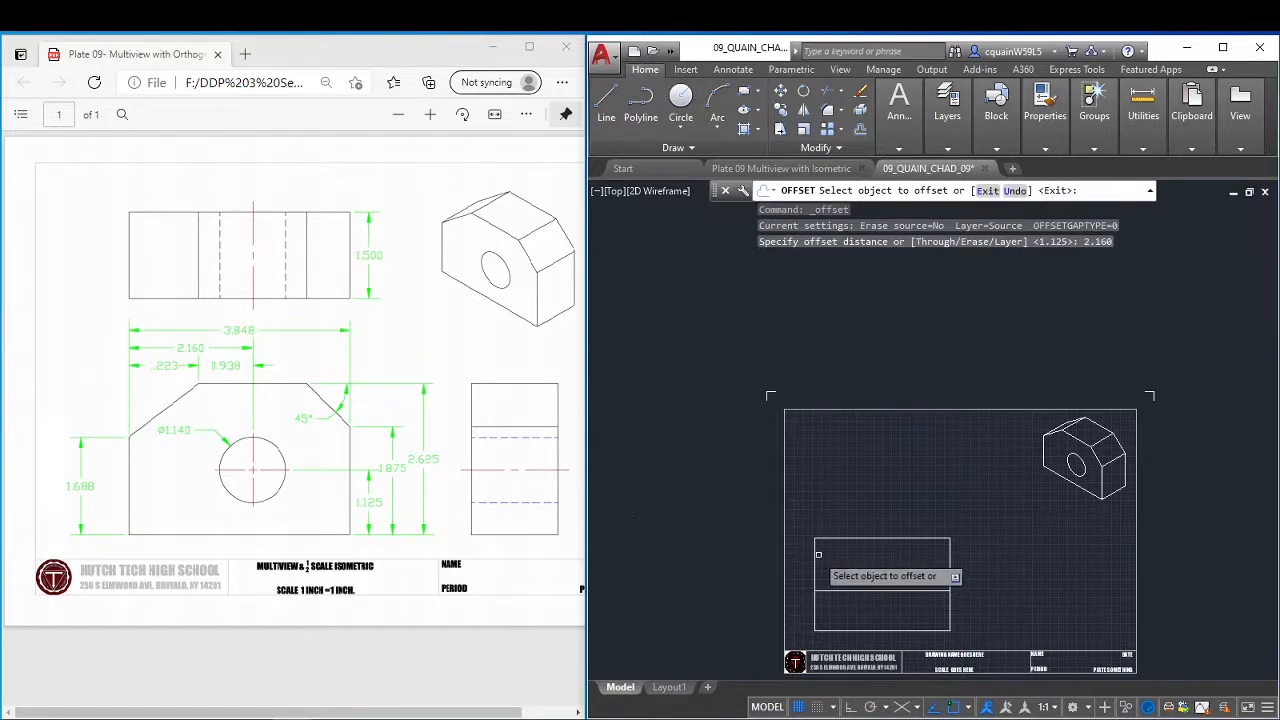
pyautogui.click(890, 590)
pyautogui.rightClick(895, 585)
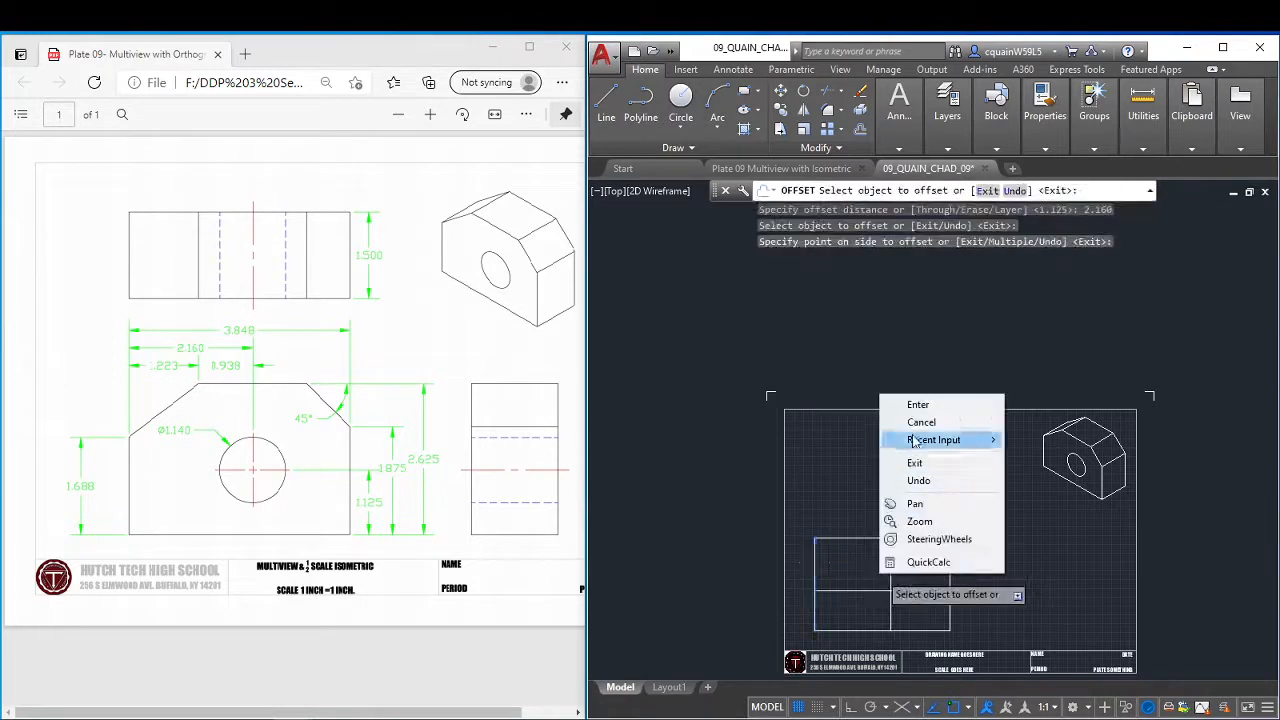
pyautogui.click(909, 371)
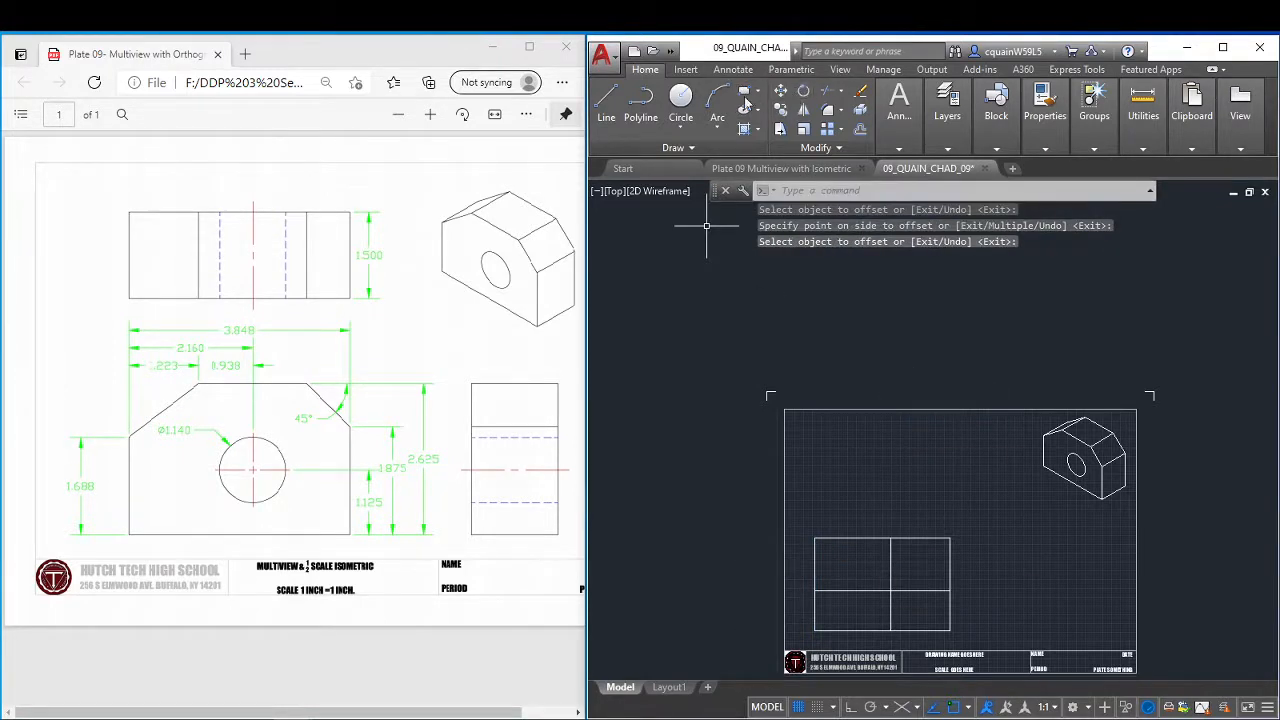
# Draw a 1.140 diameter circle centred on the intersection of the front view's two centre lines.
pyautogui.click(680, 100)
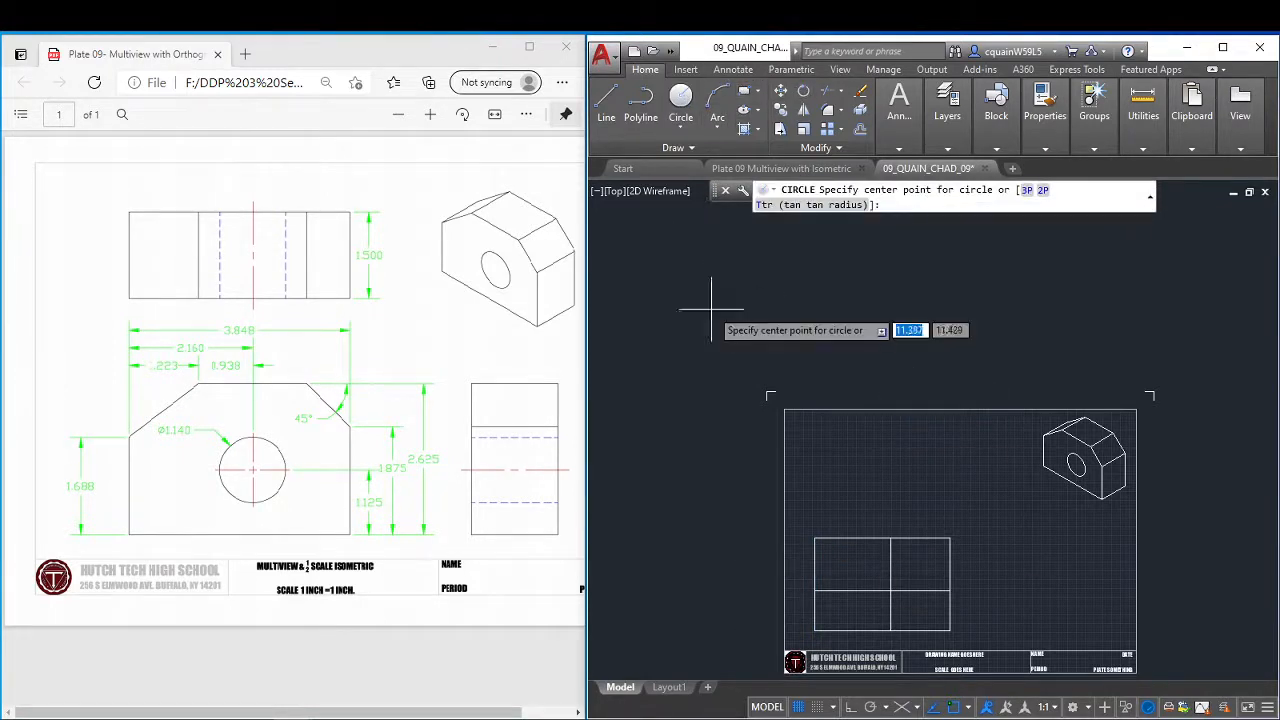
pyautogui.click(890, 591)
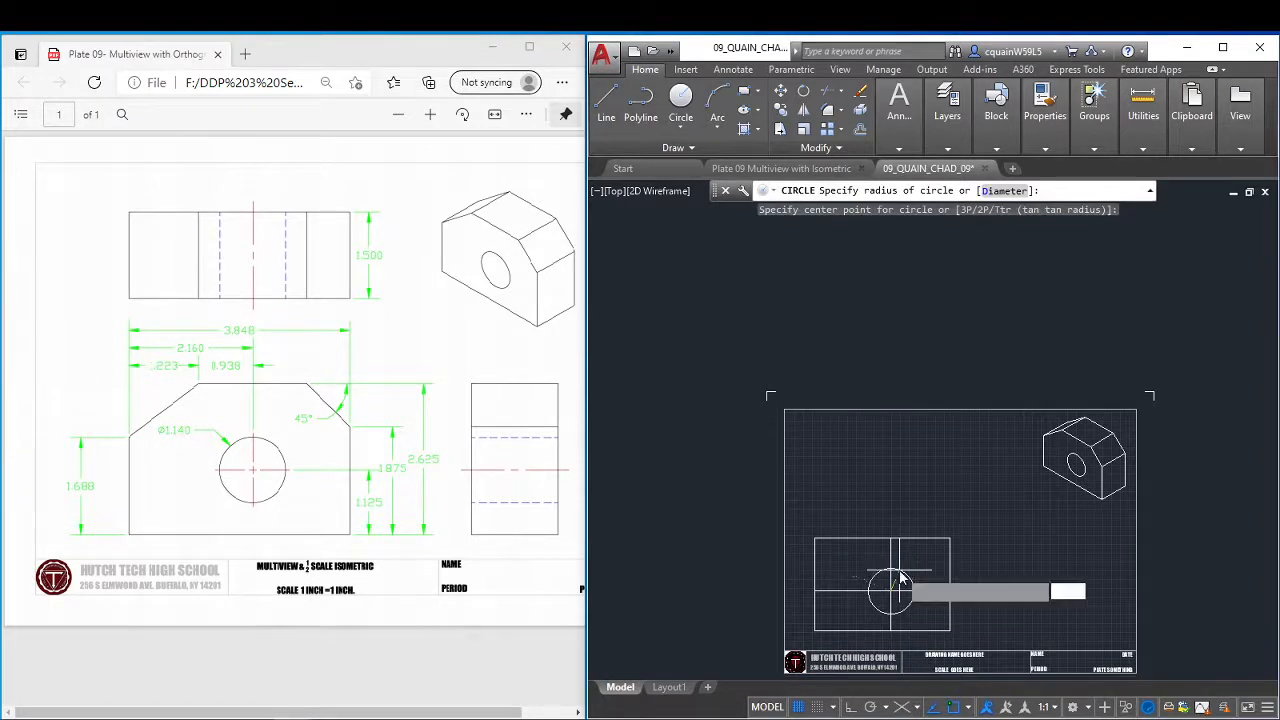
pyautogui.write('d')
pyautogui.press('Return')
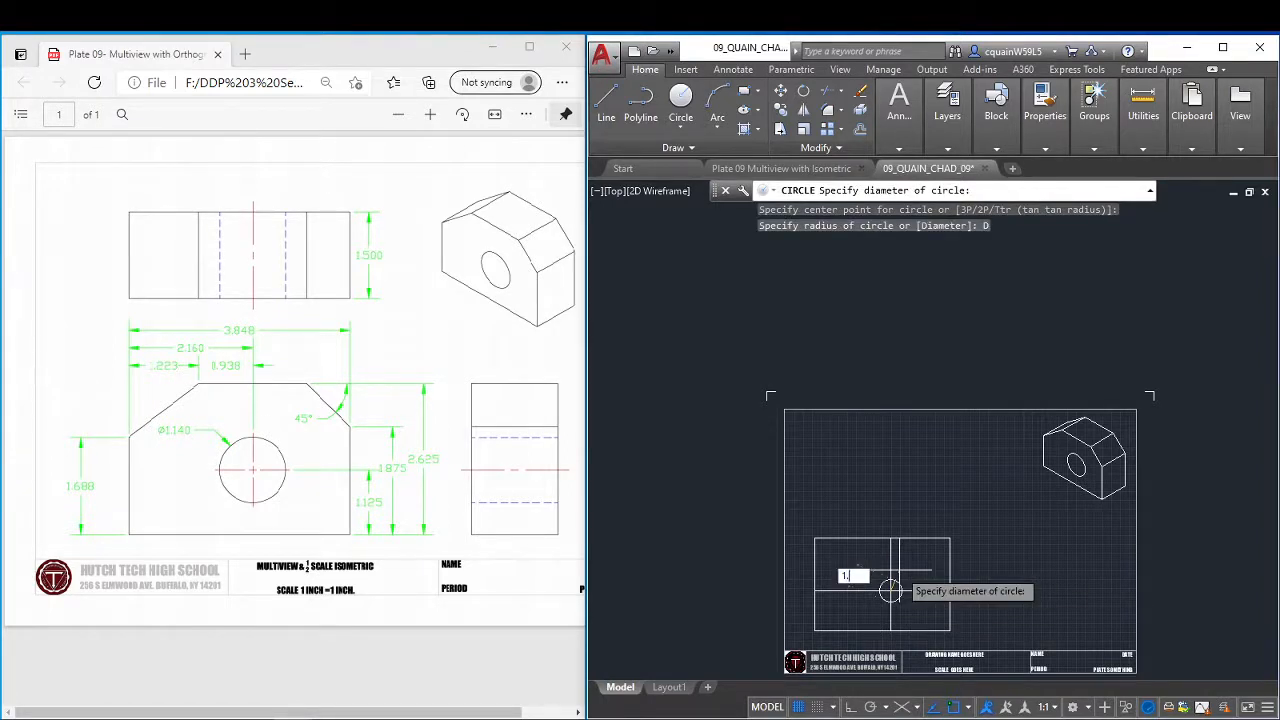
pyautogui.press('Return')
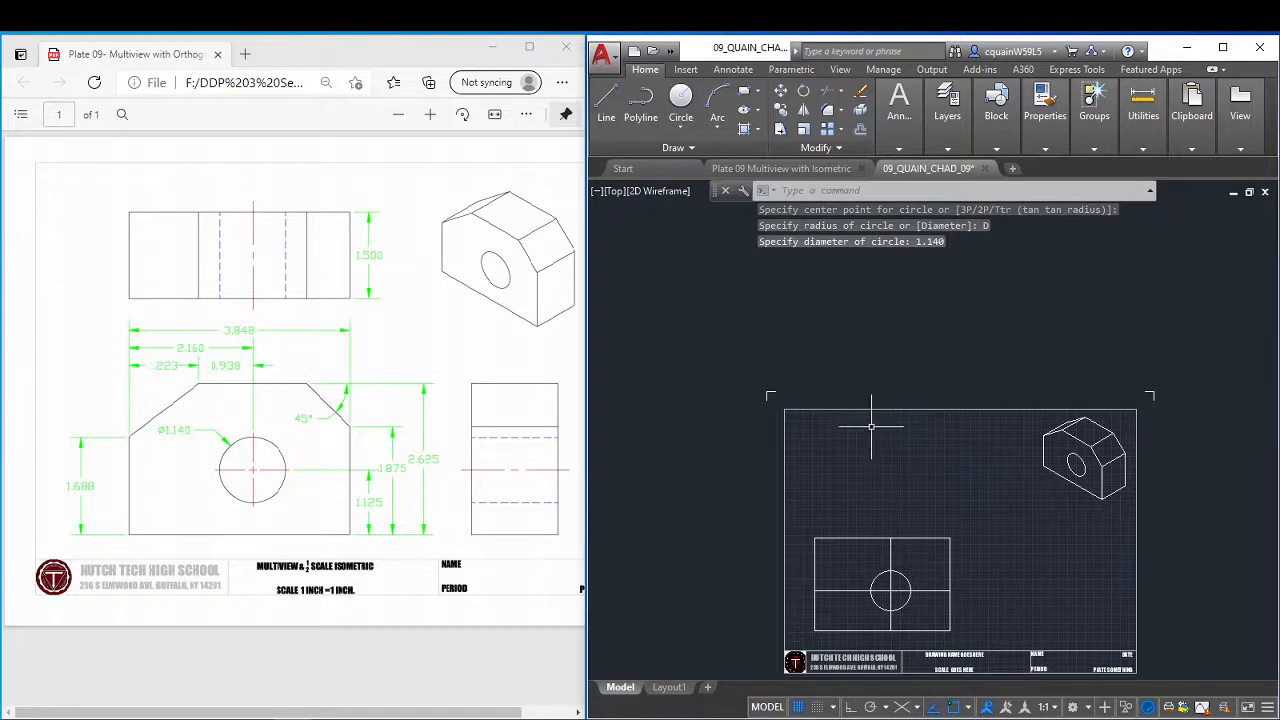
# Delete the vertical and horizontal construction lines through the hole in the front view.
pyautogui.click(892, 560)
pyautogui.click(889, 554)
pyautogui.click(889, 554)
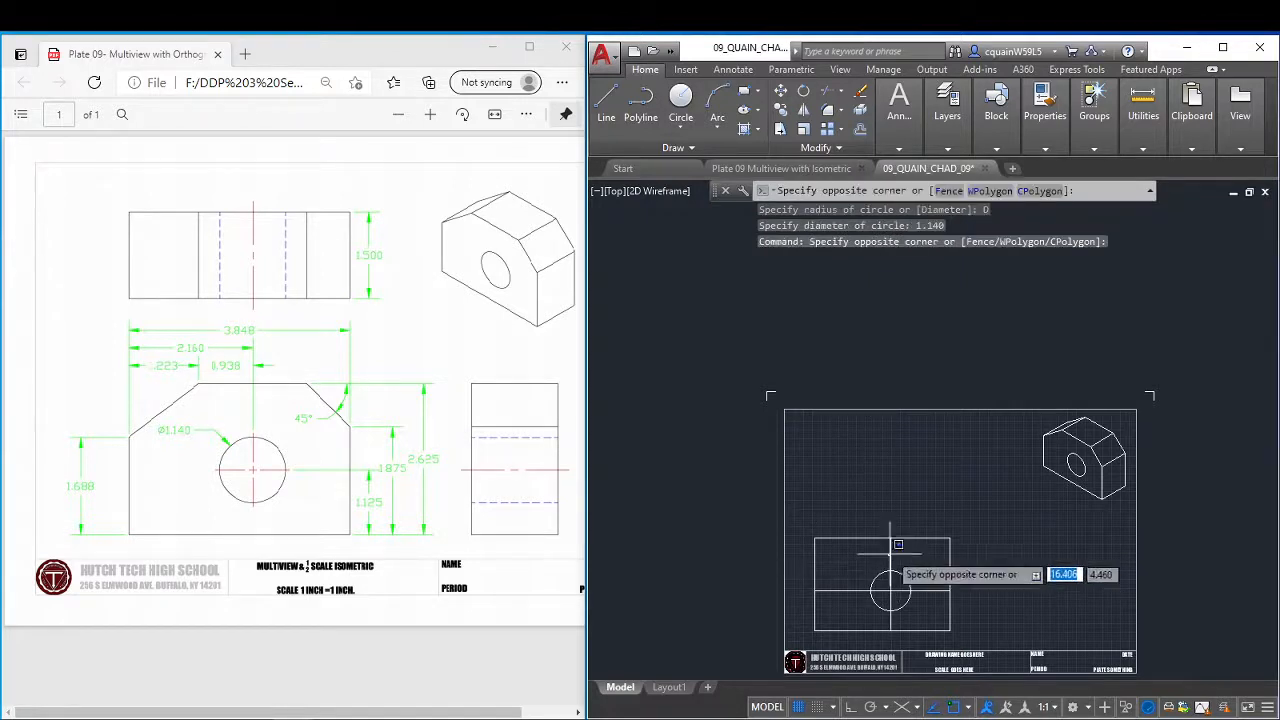
pyautogui.click(894, 551)
pyautogui.click(894, 551)
pyautogui.click(828, 585)
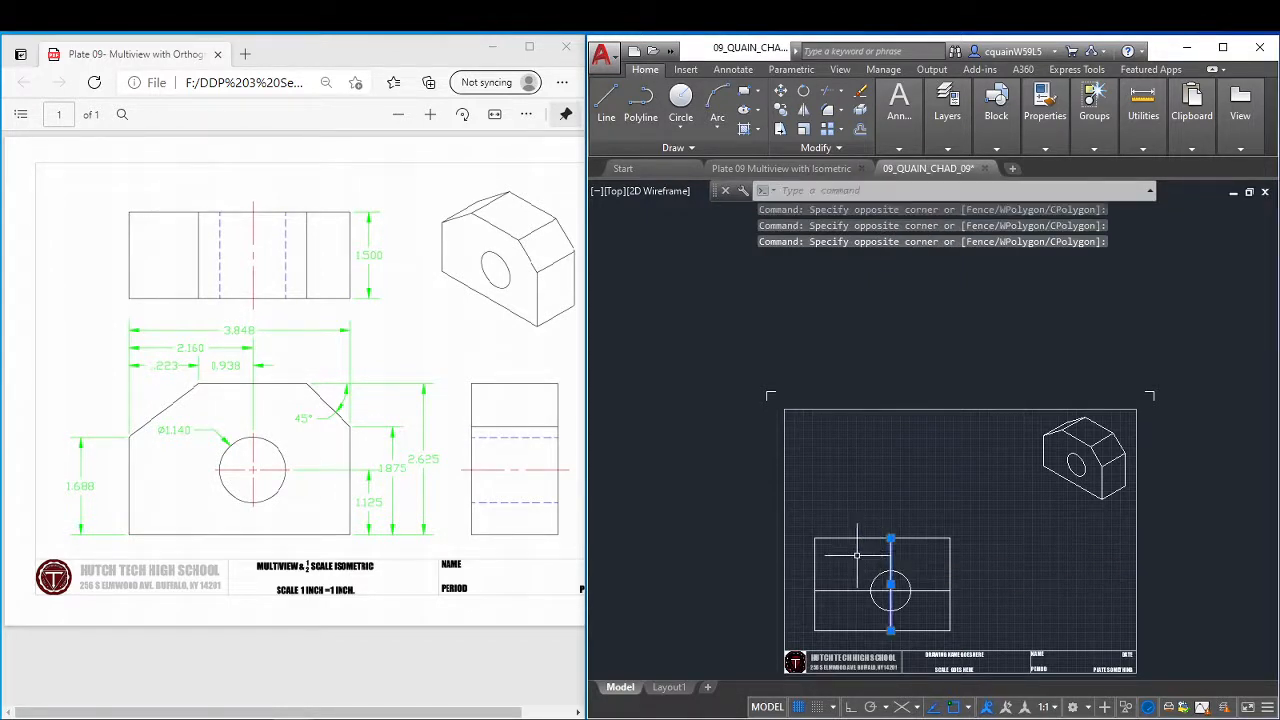
pyautogui.click(838, 603)
pyautogui.click(837, 583)
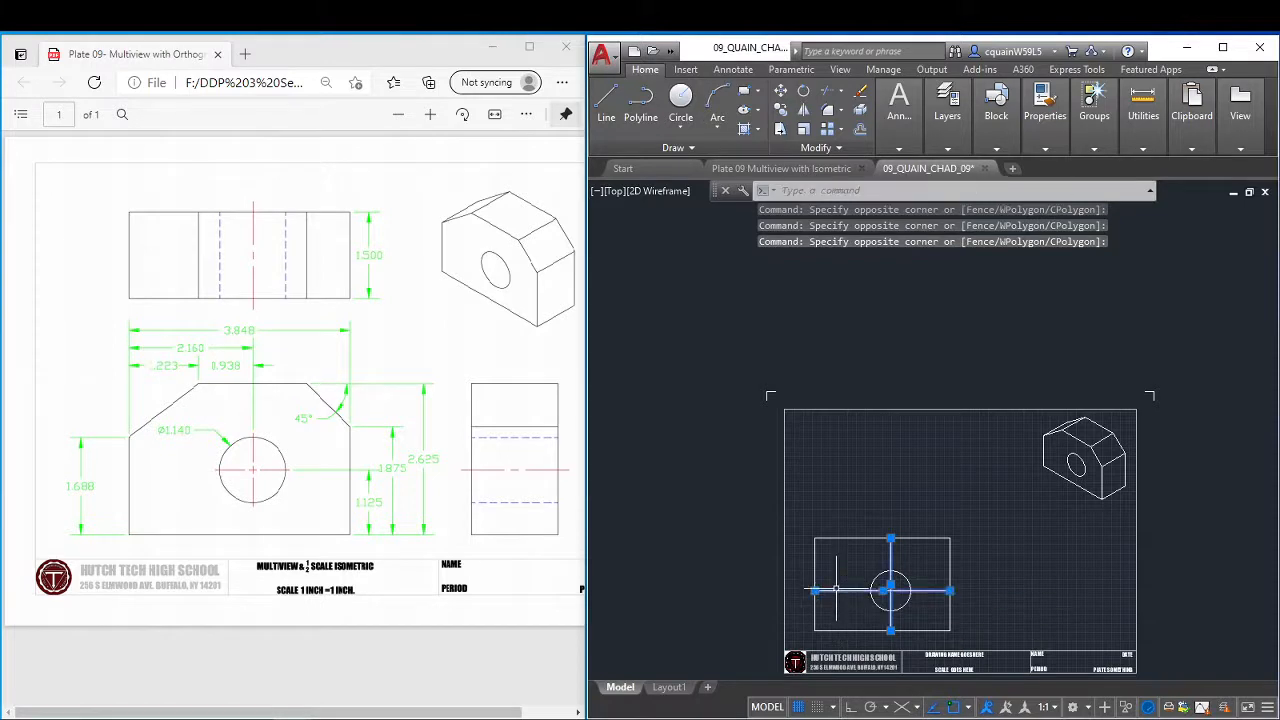
pyautogui.press('Delete')
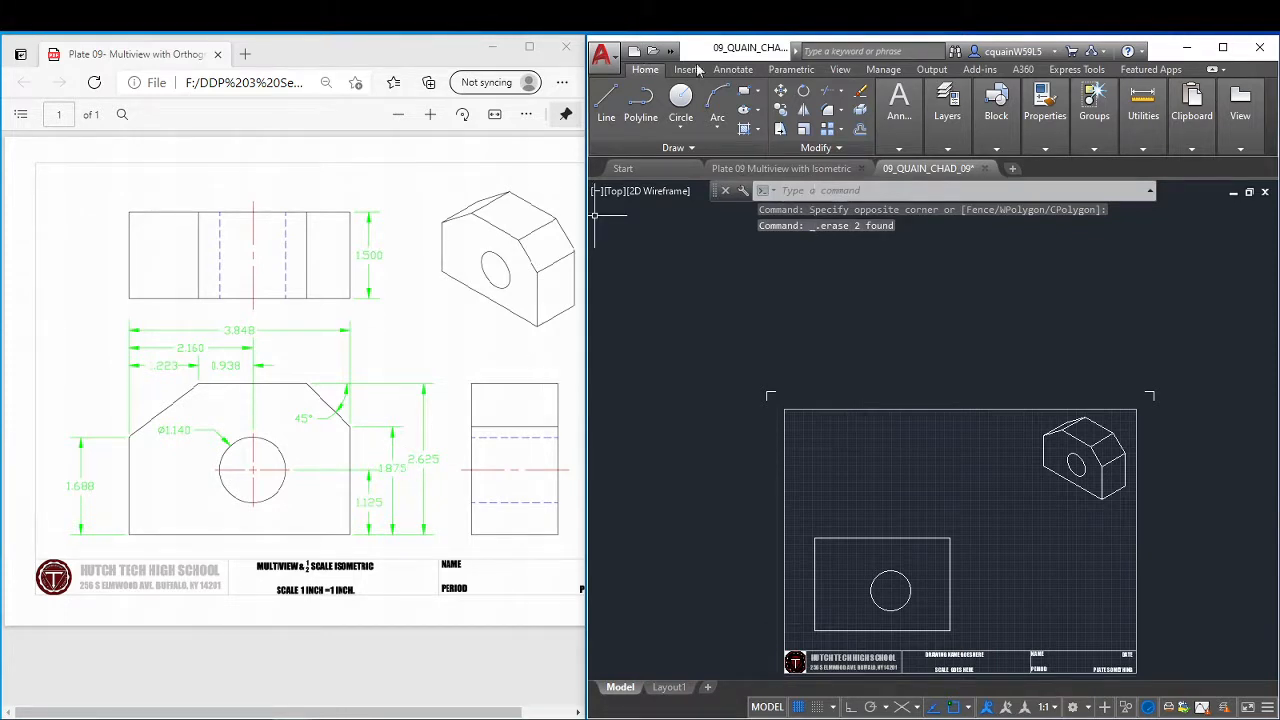
# Offset the bottom edge of the front view upward by 1.875.
pyautogui.click(860, 128)
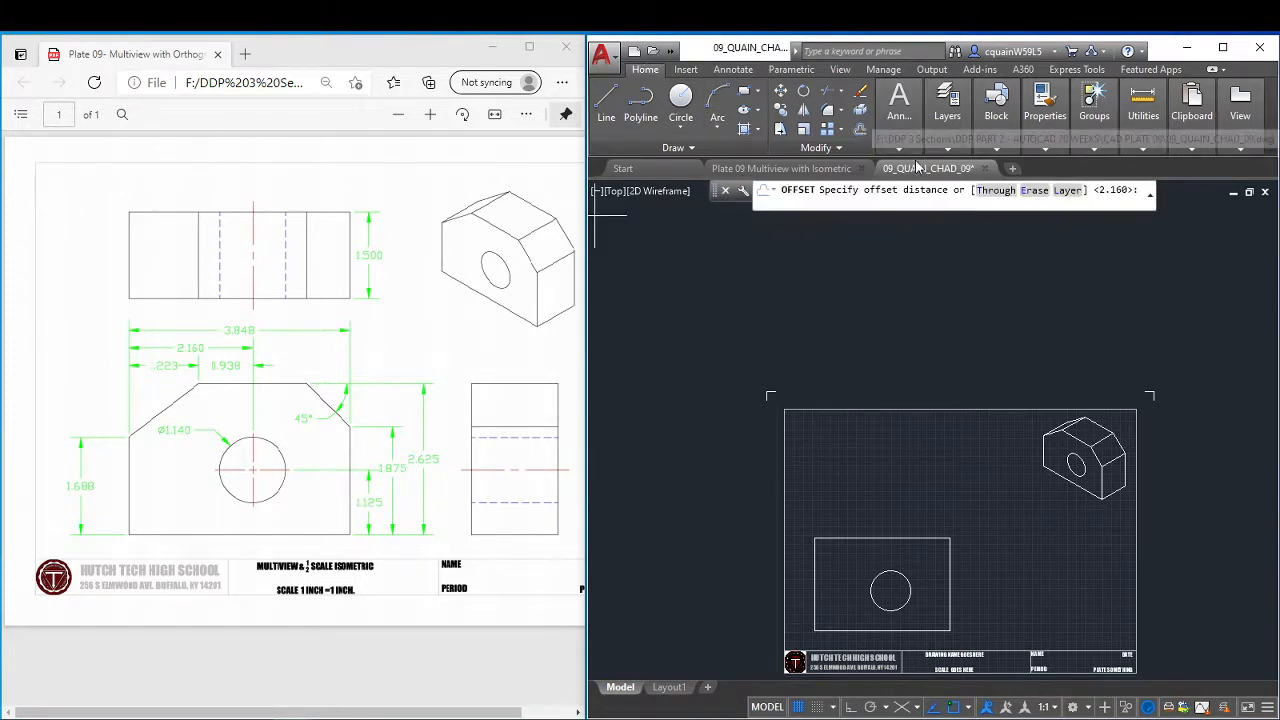
pyautogui.moveTo(917, 166)
pyautogui.write('1.875')
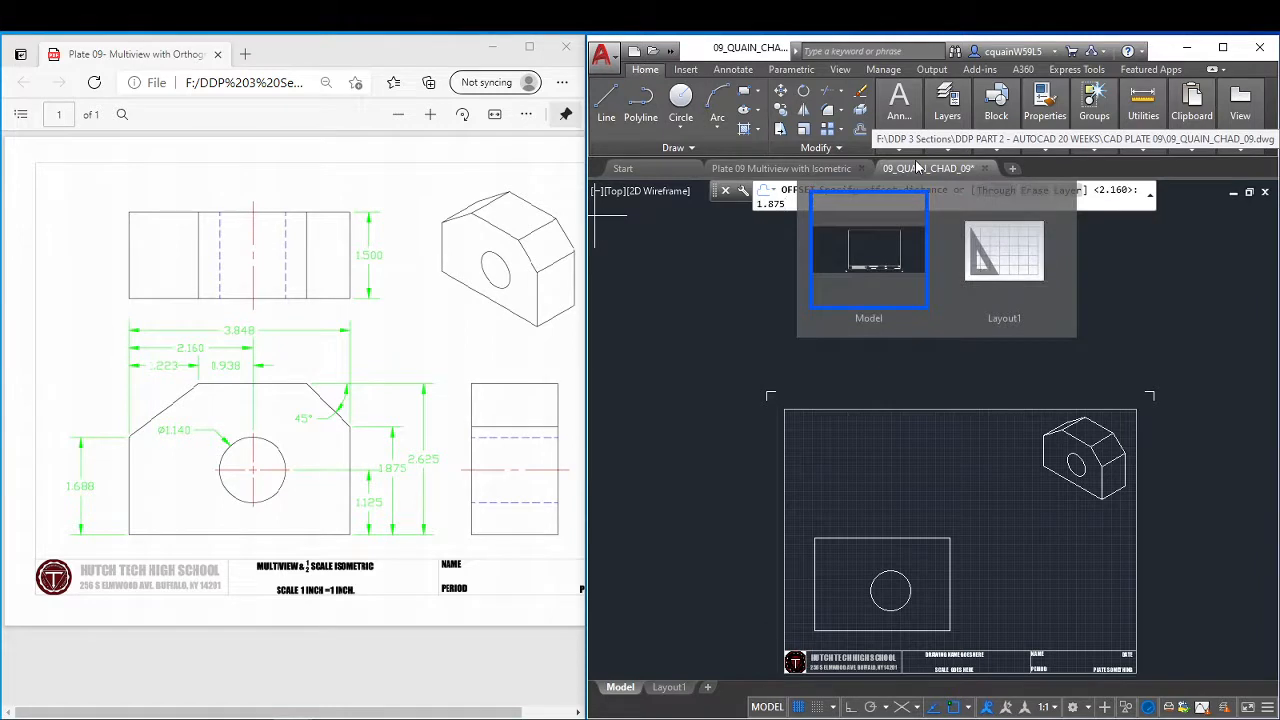
pyautogui.press('Return')
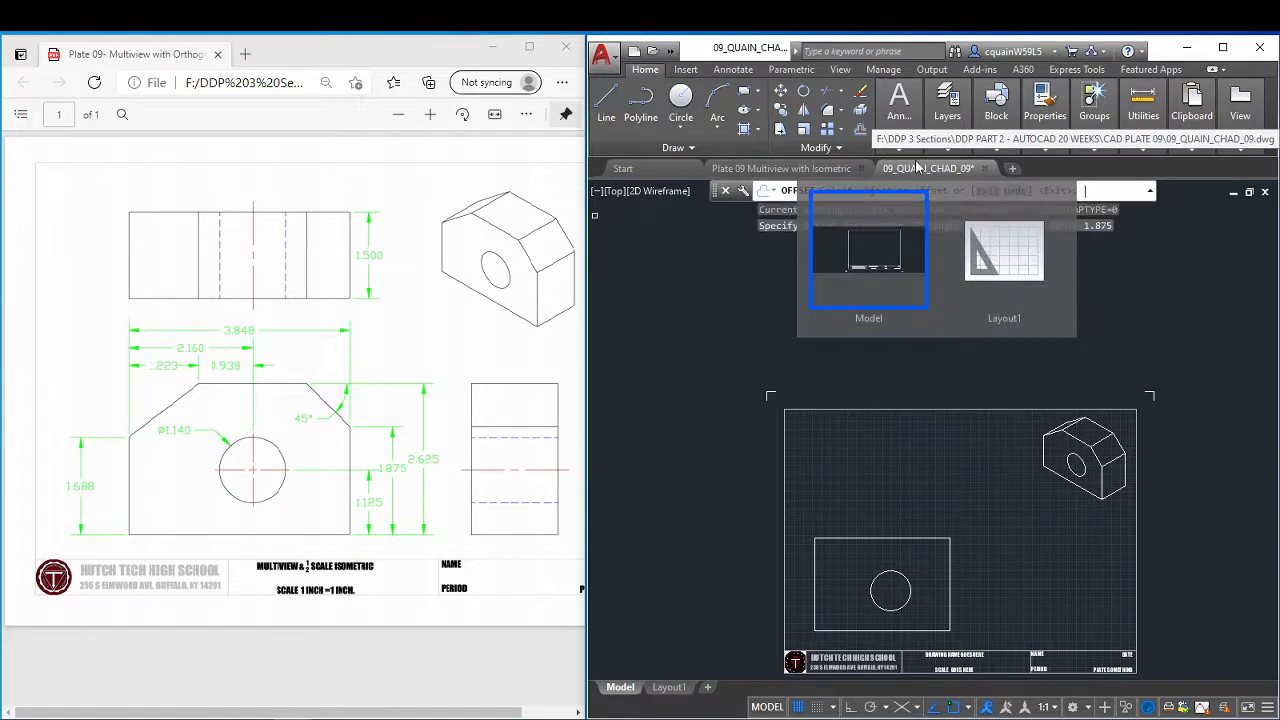
pyautogui.click(934, 631)
pyautogui.rightClick(982, 540)
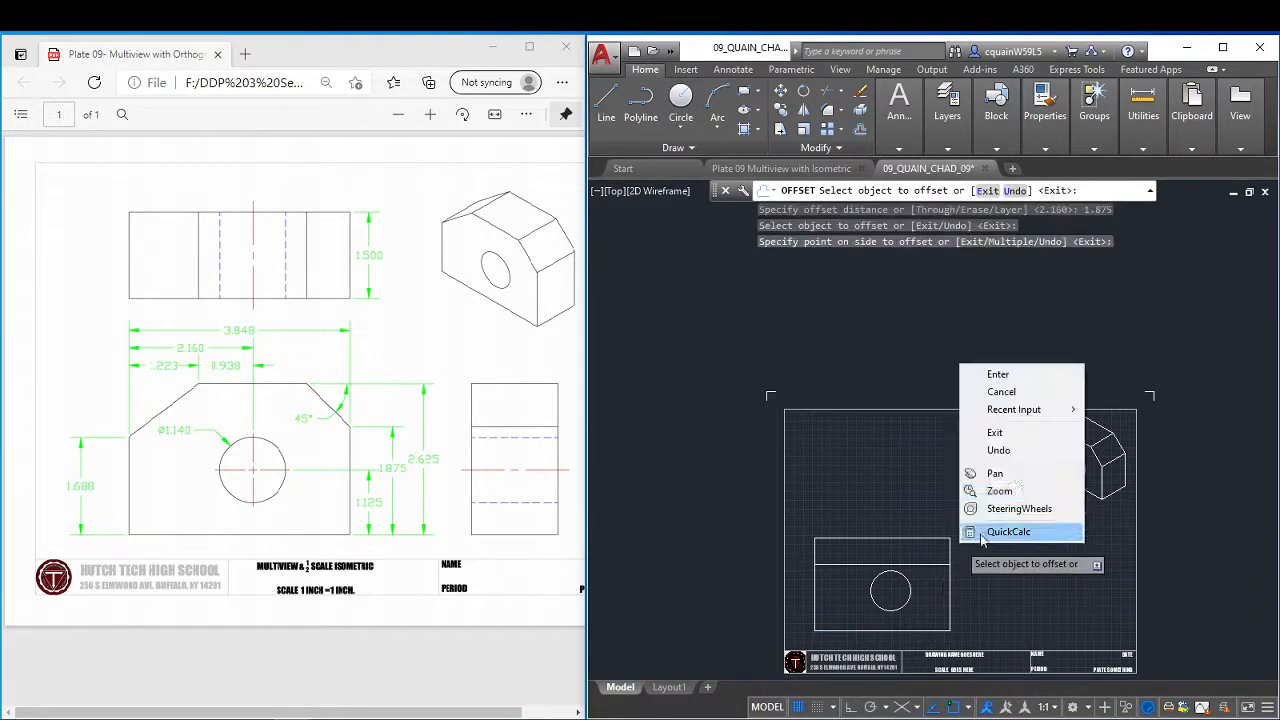
pyautogui.click(998, 374)
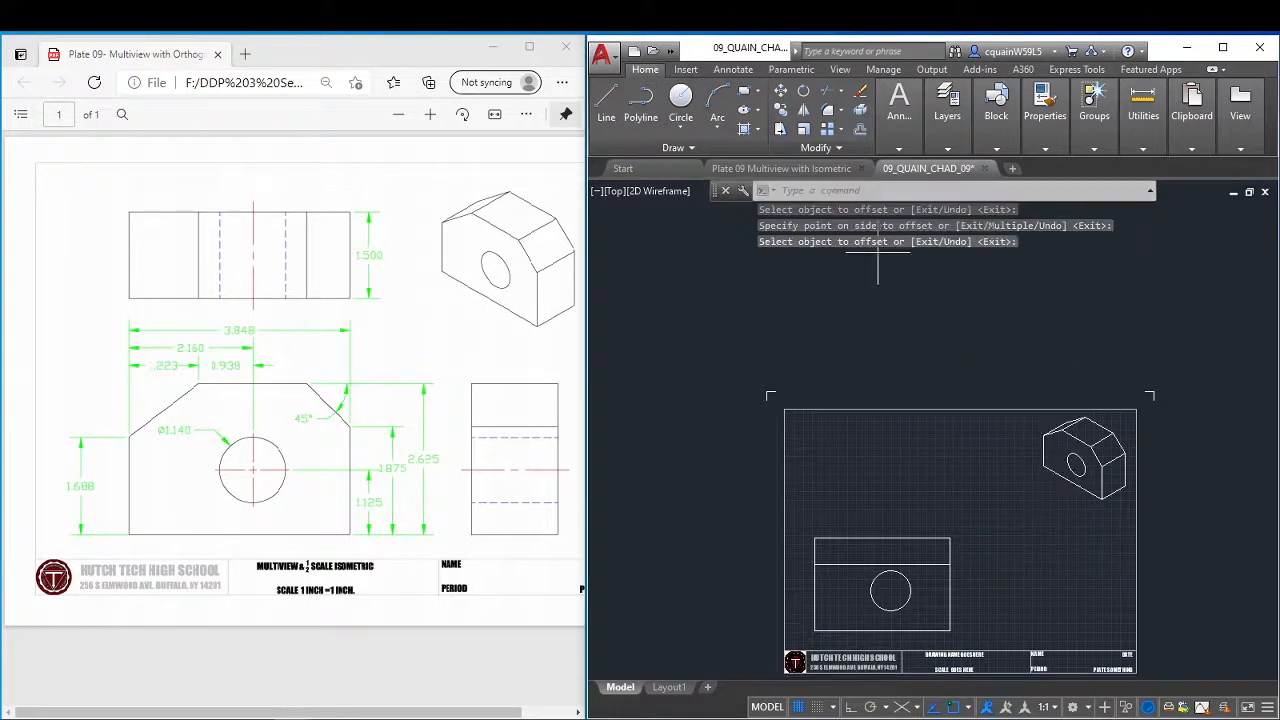
pyautogui.write('l')
pyautogui.press('Return')
pyautogui.click(950, 539)
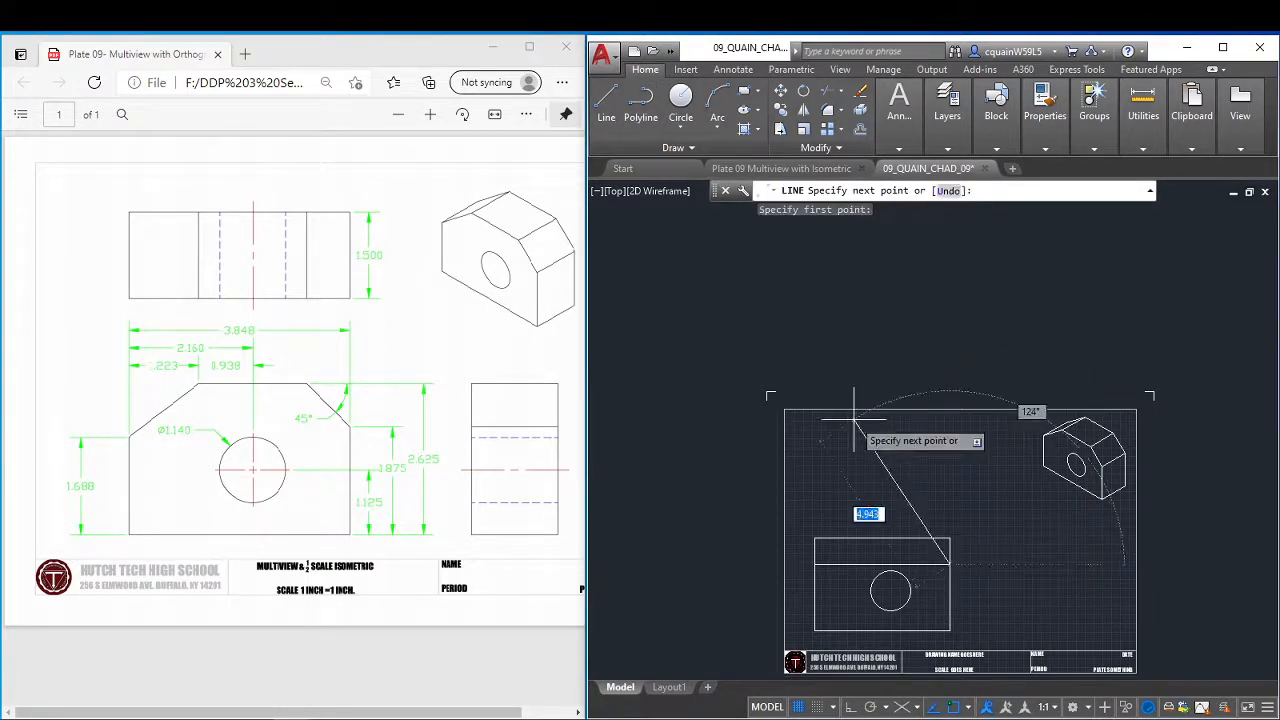
pyautogui.write('<')
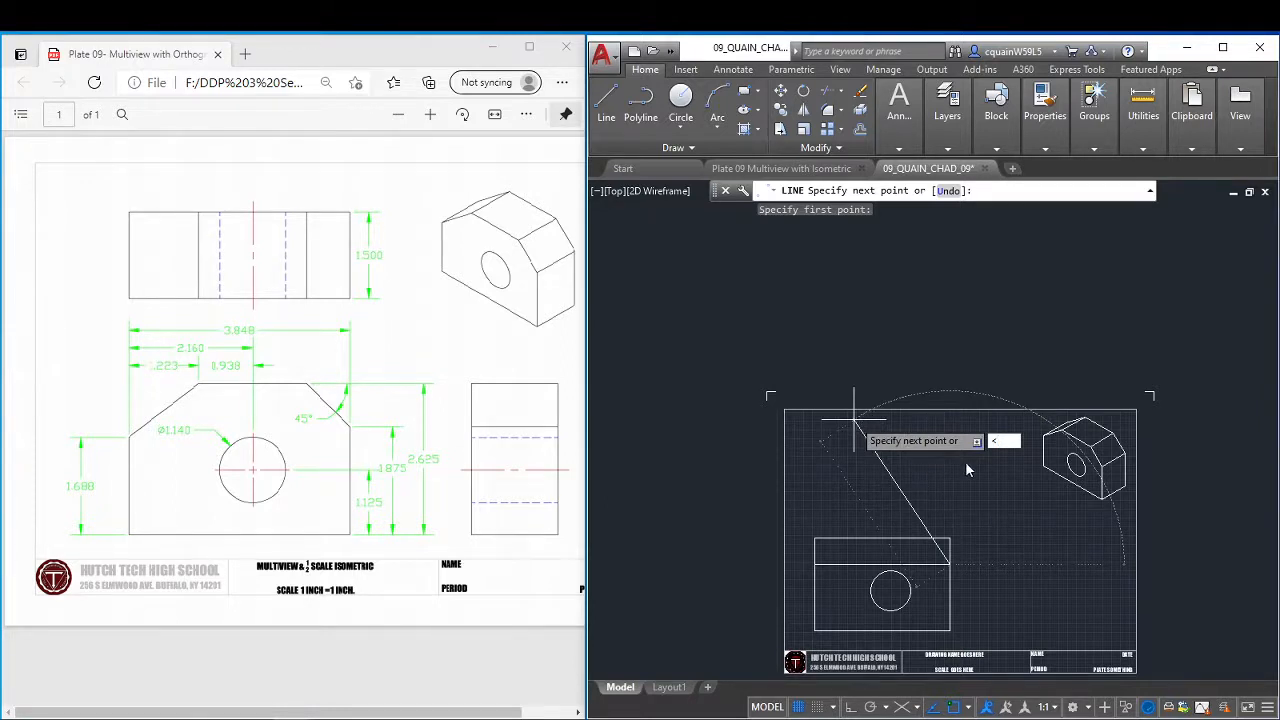
pyautogui.press('BackSpace')
pyautogui.press('Escape')
# Draw a line at 135° from the right end of the 1.875 offset line to beyond the top edge.
pyautogui.press('Return')
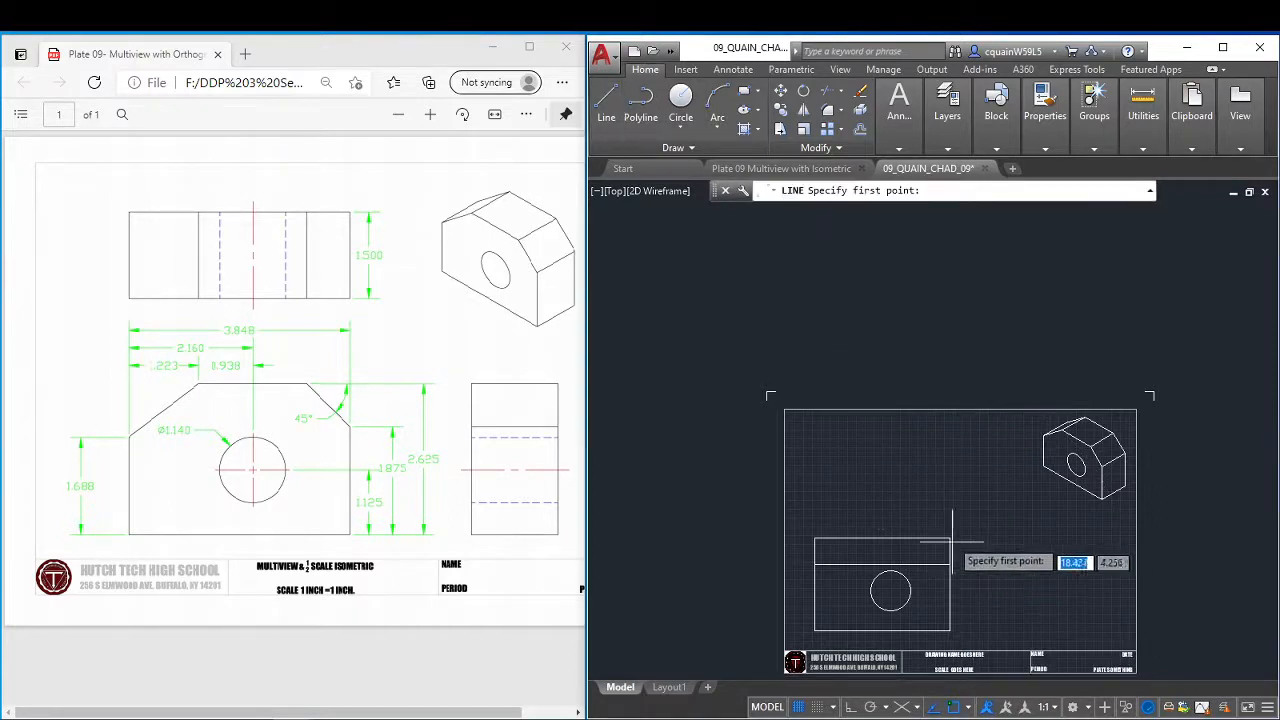
pyautogui.click(952, 541)
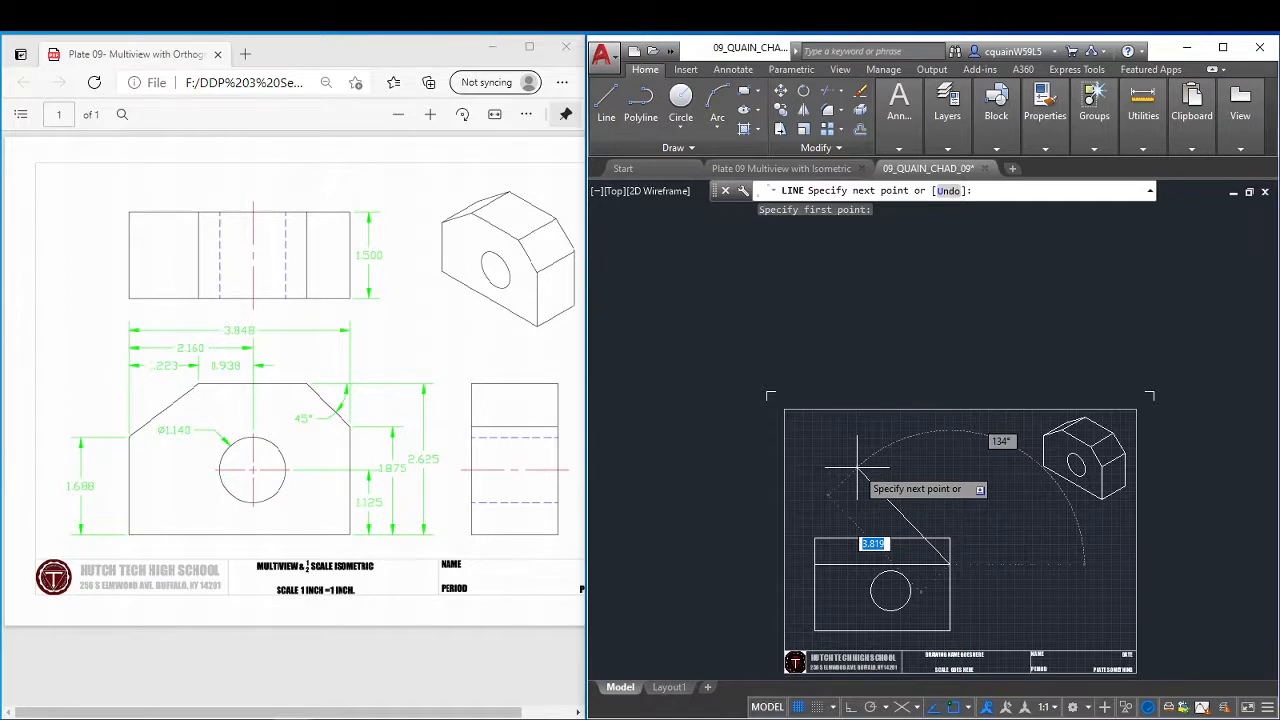
pyautogui.write('<')
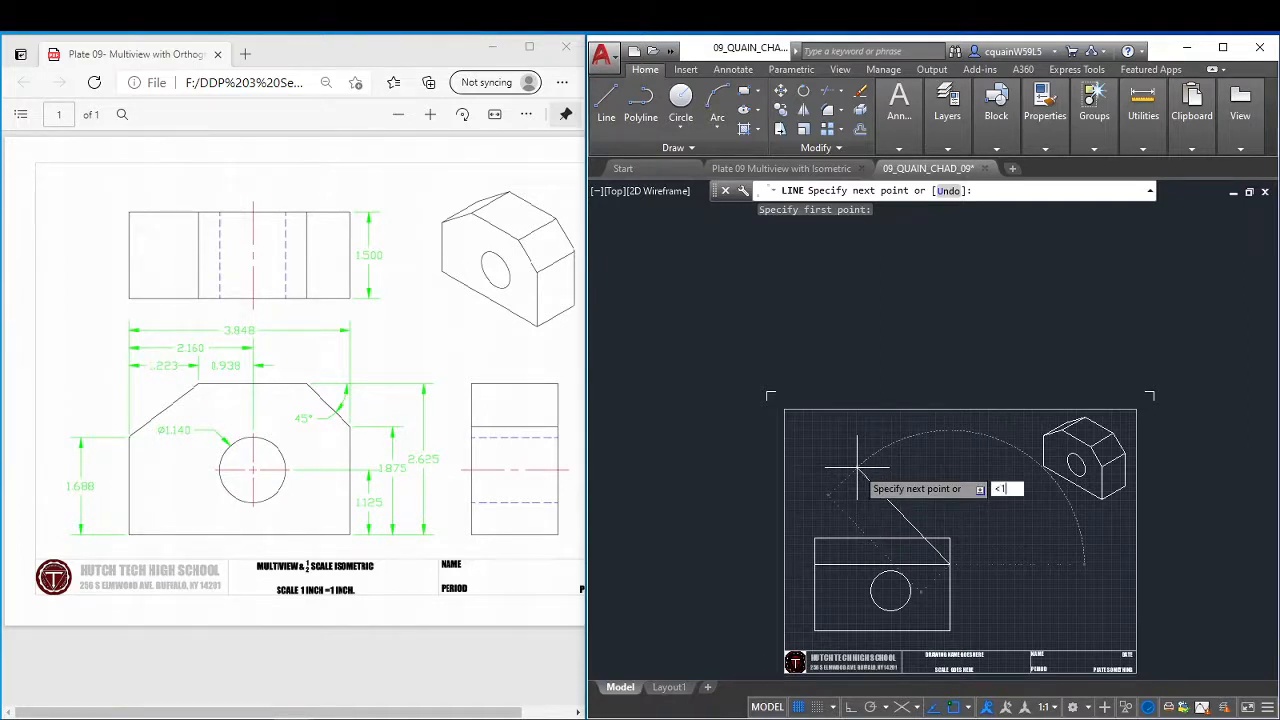
pyautogui.write('135')
pyautogui.press('Return')
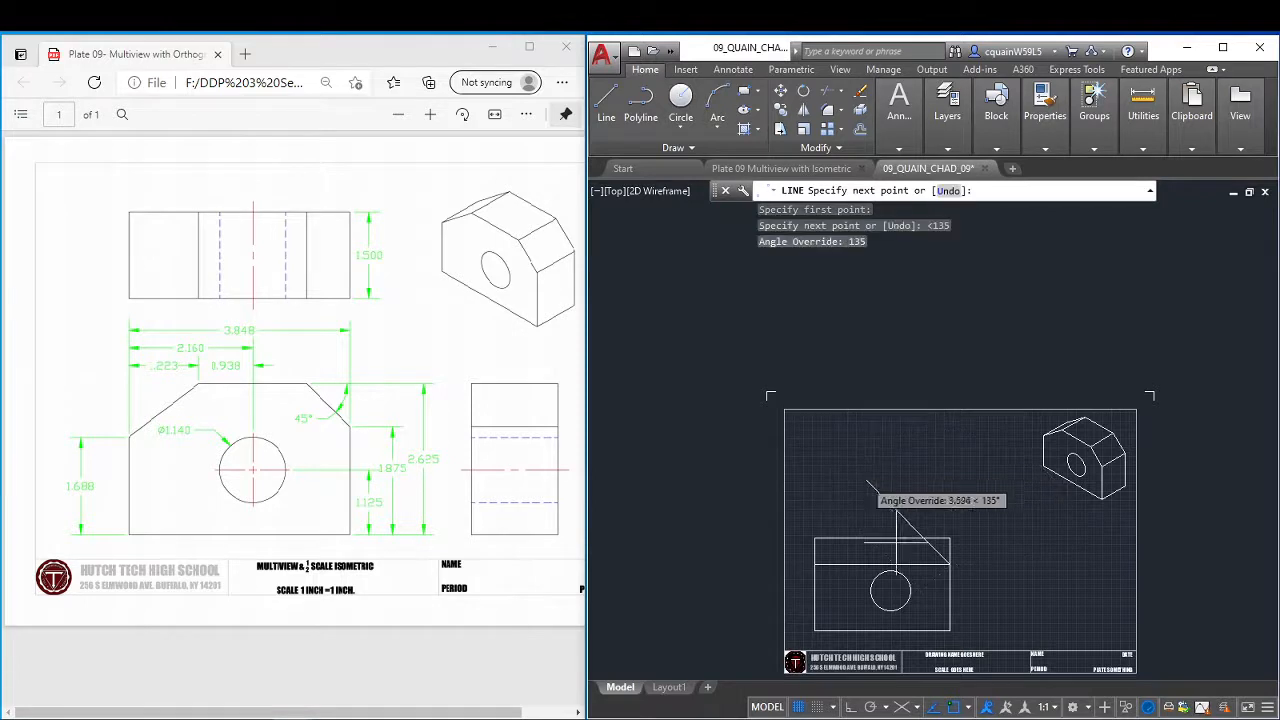
pyautogui.click(844, 458)
pyautogui.rightClick(886, 467)
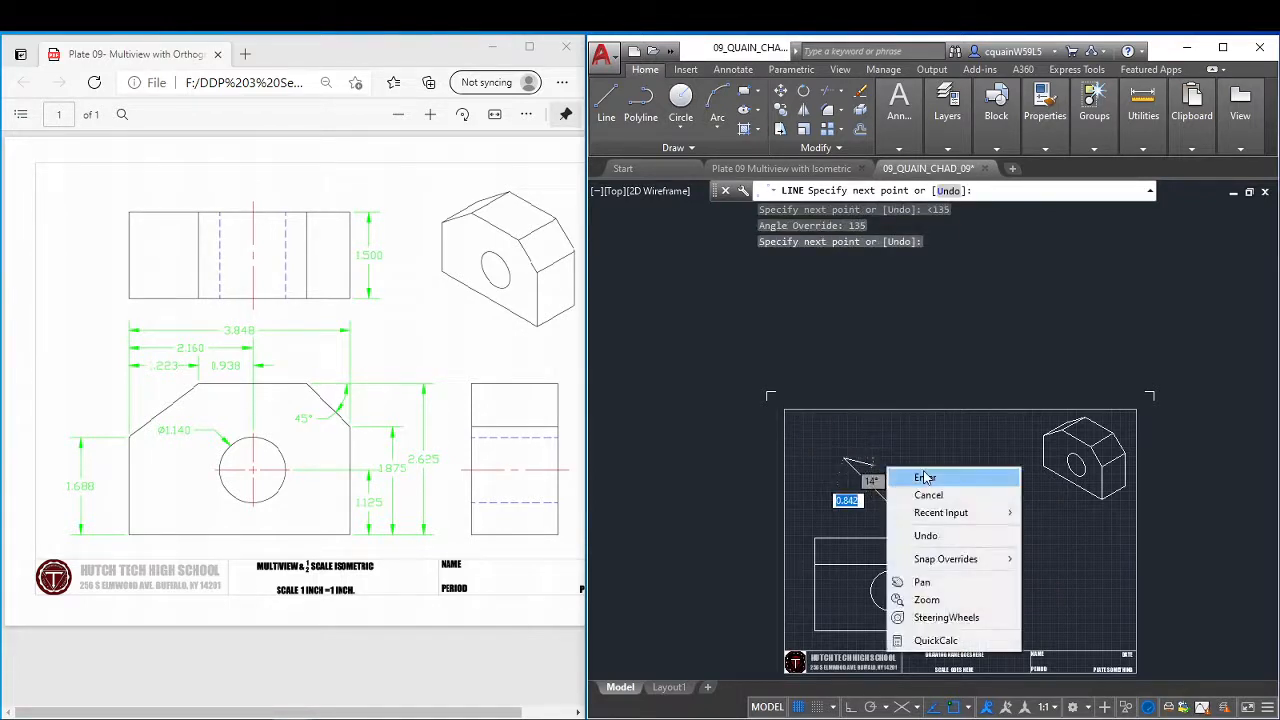
pyautogui.click(918, 477)
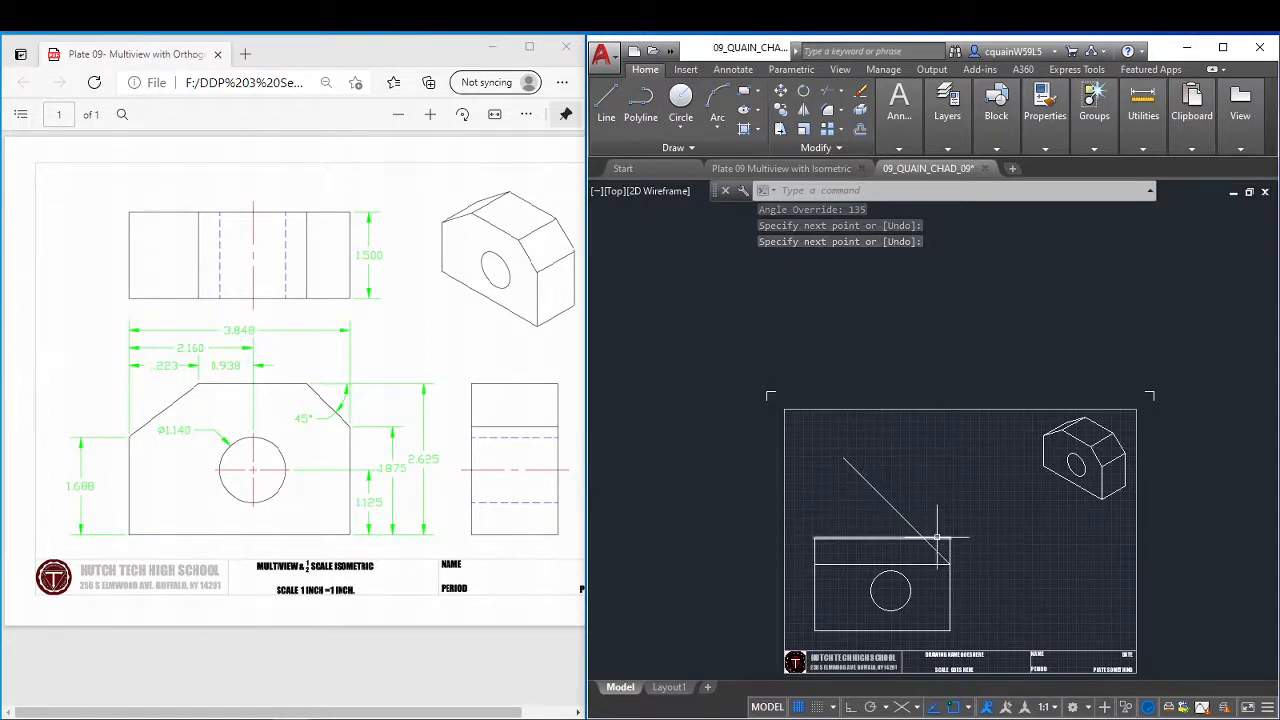
# Trim the front view's upper right corner and the angled line's overhang to form the chamfer, and delete the 1.875 offset line.
pyautogui.scroll(2, 936, 538)
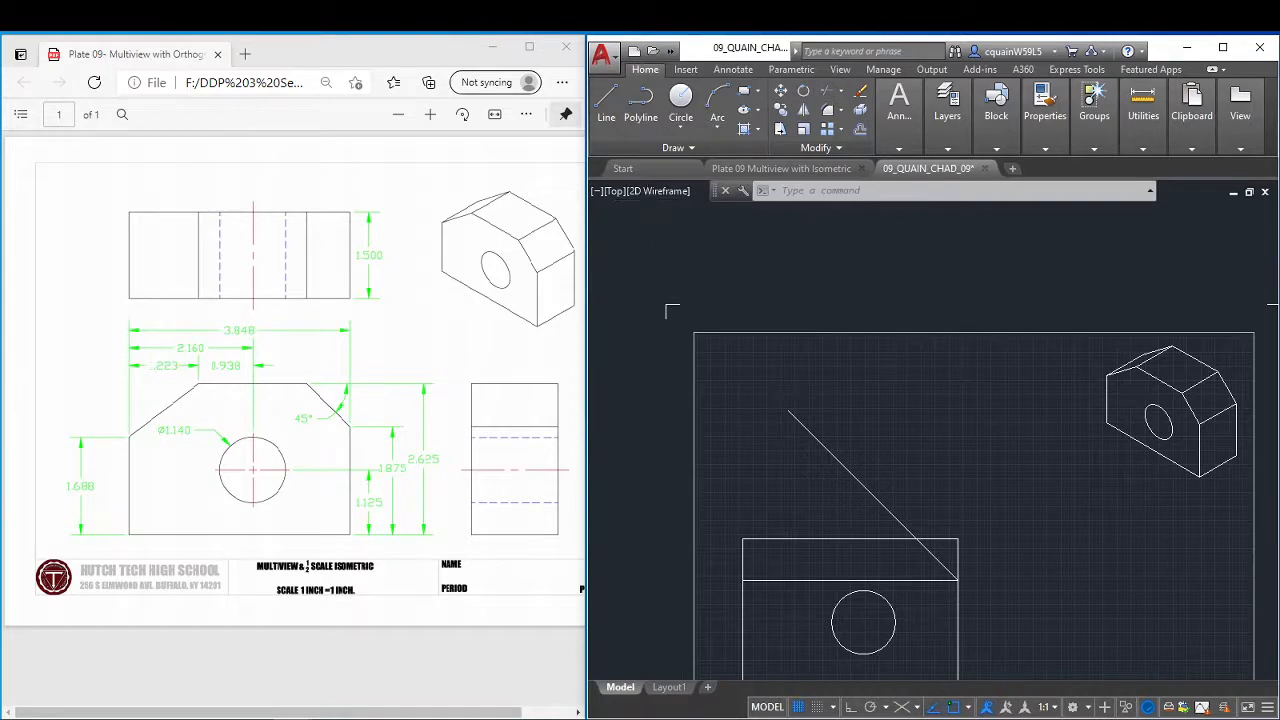
pyautogui.click(826, 90)
pyautogui.click(947, 567)
pyautogui.click(955, 558)
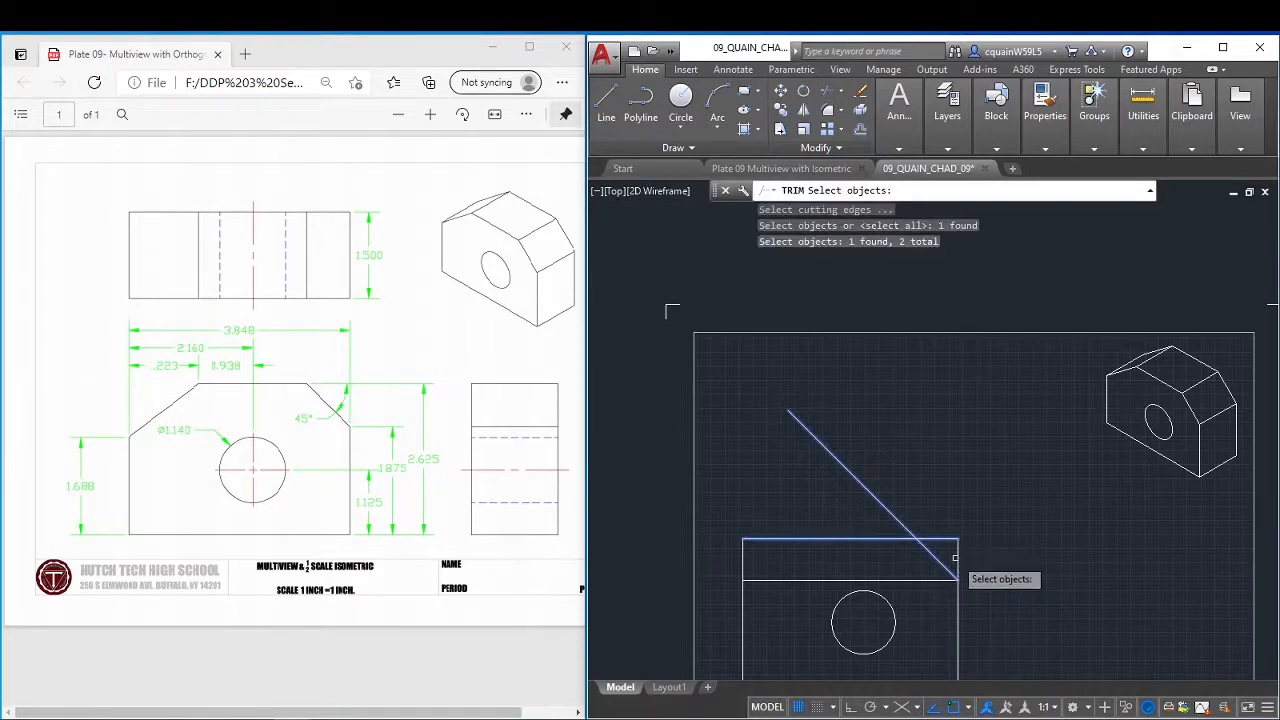
pyautogui.click(962, 548)
pyautogui.click(968, 563)
pyautogui.click(958, 566)
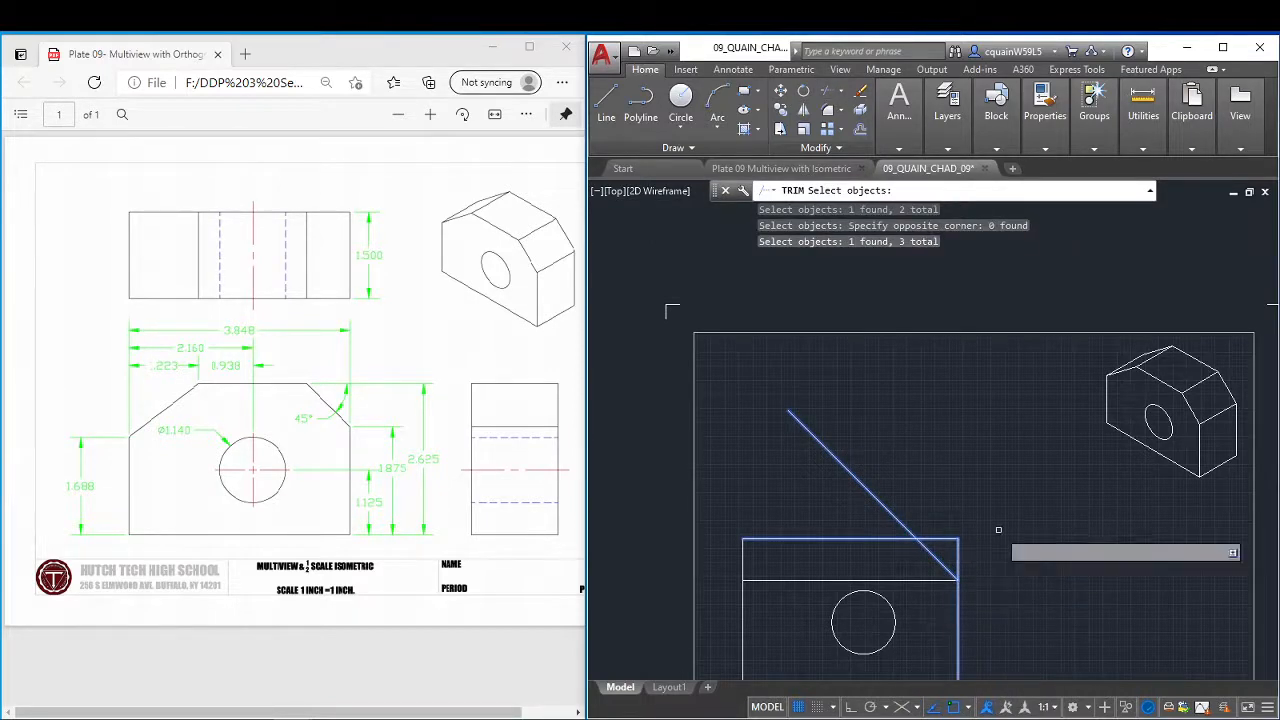
pyautogui.press('Return')
pyautogui.click(983, 526)
pyautogui.click(944, 549)
pyautogui.click(922, 505)
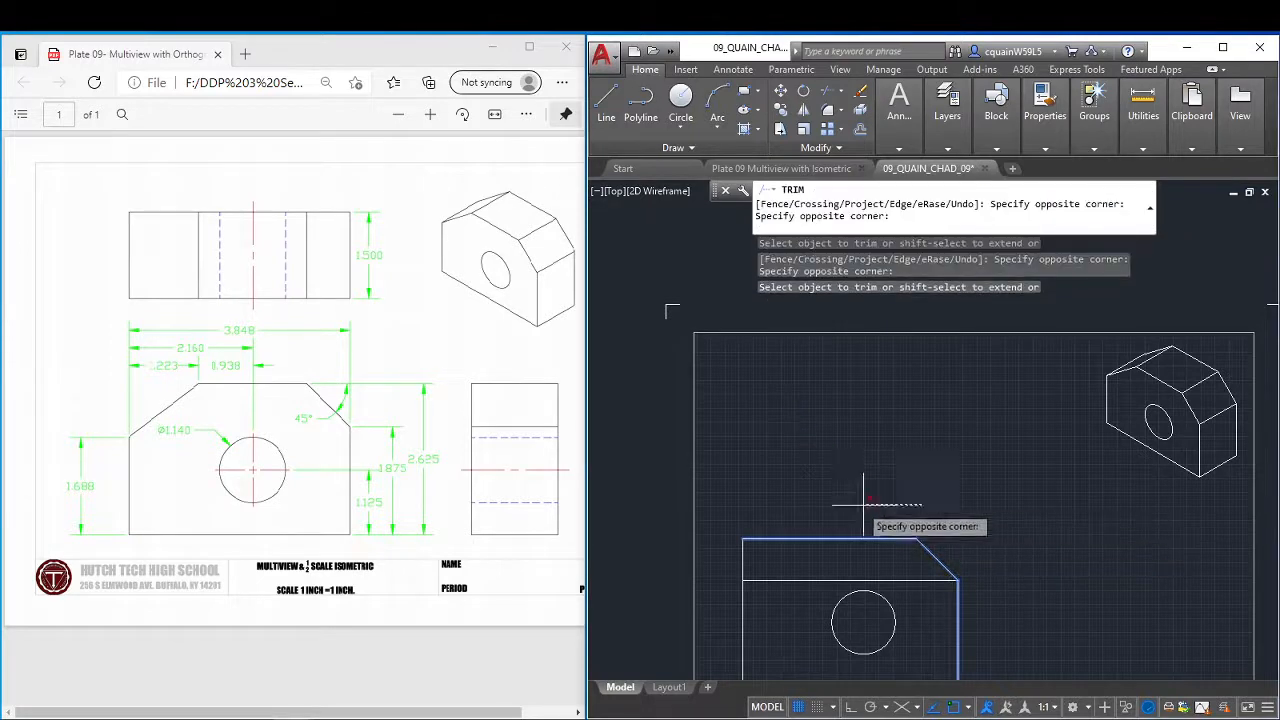
pyautogui.click(931, 468)
pyautogui.rightClick(931, 470)
pyautogui.click(990, 497)
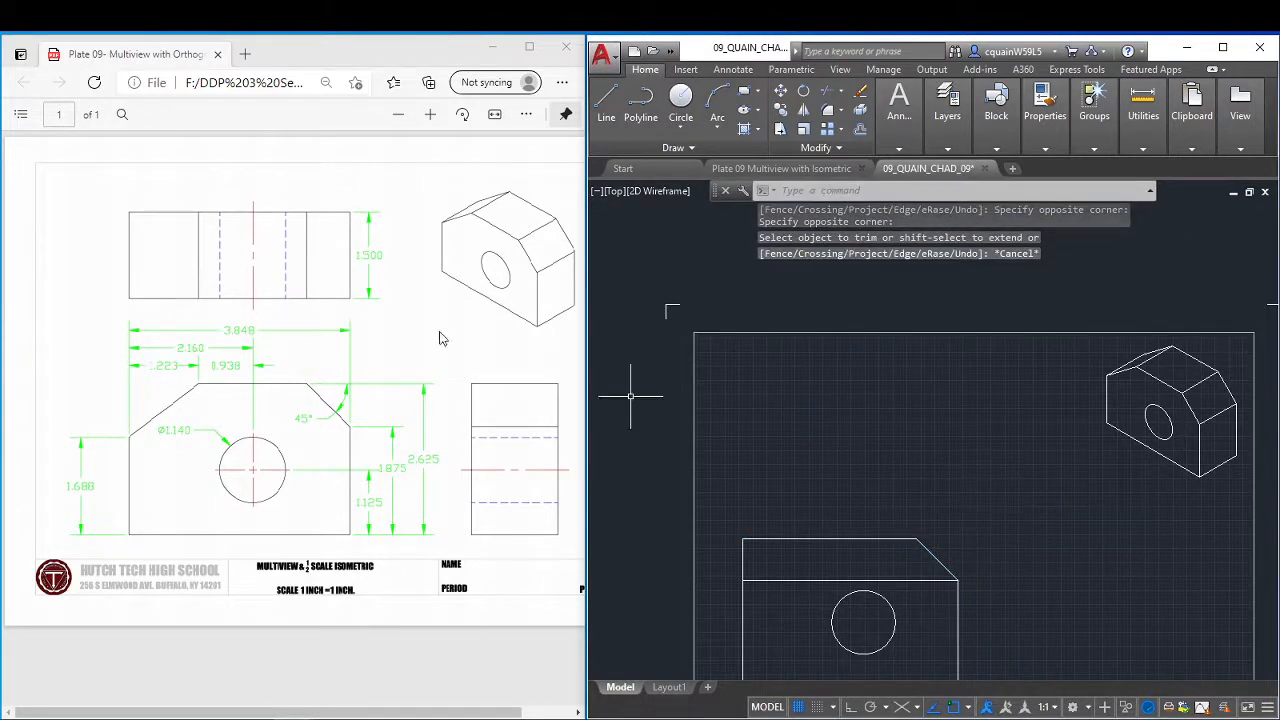
pyautogui.click(770, 580)
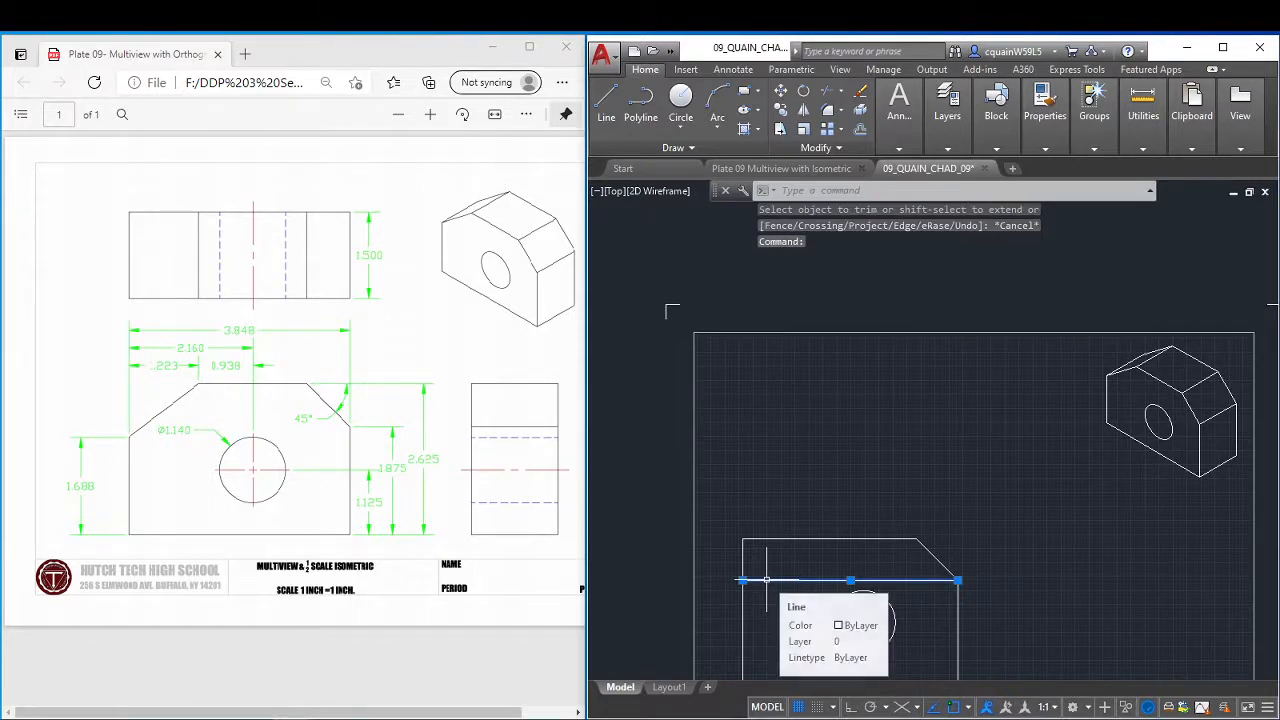
pyautogui.press('Delete')
# Try to offset the bottom edge of the front view upward by 1.688.
pyautogui.scroll(2, 786, 529)
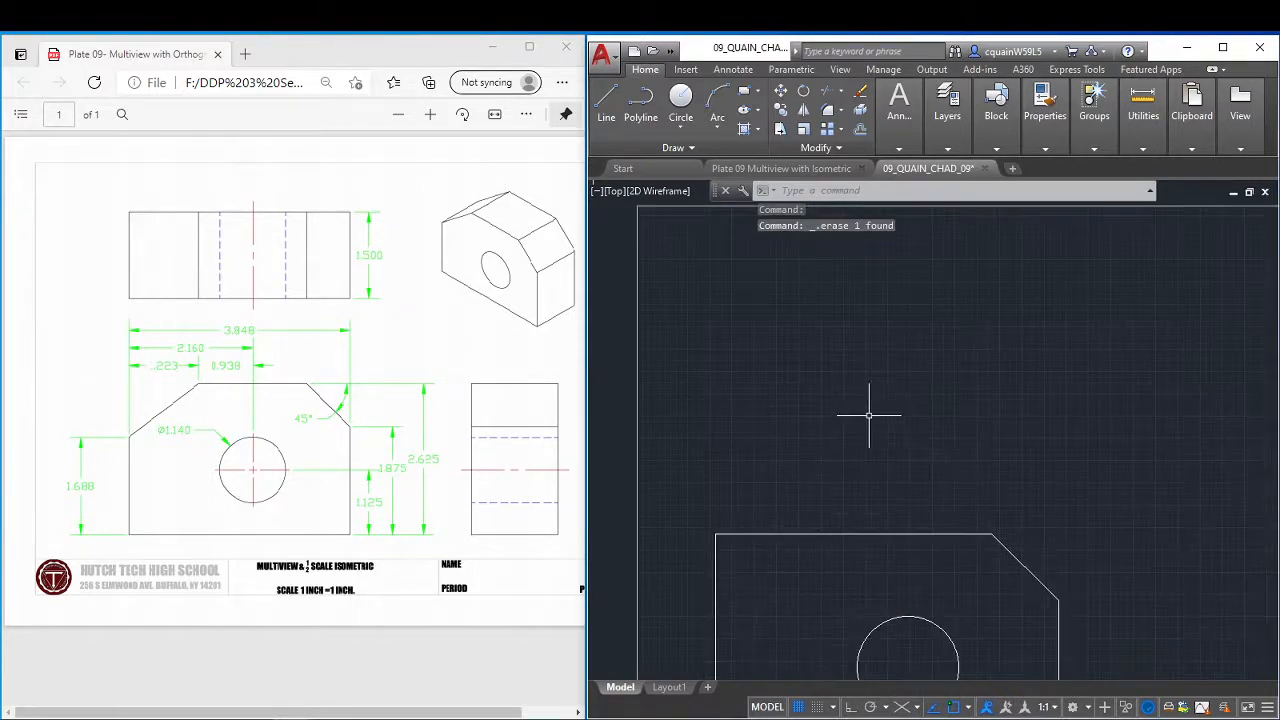
pyautogui.moveTo(877, 453); pyautogui.dragTo(960, 217, button='middle')
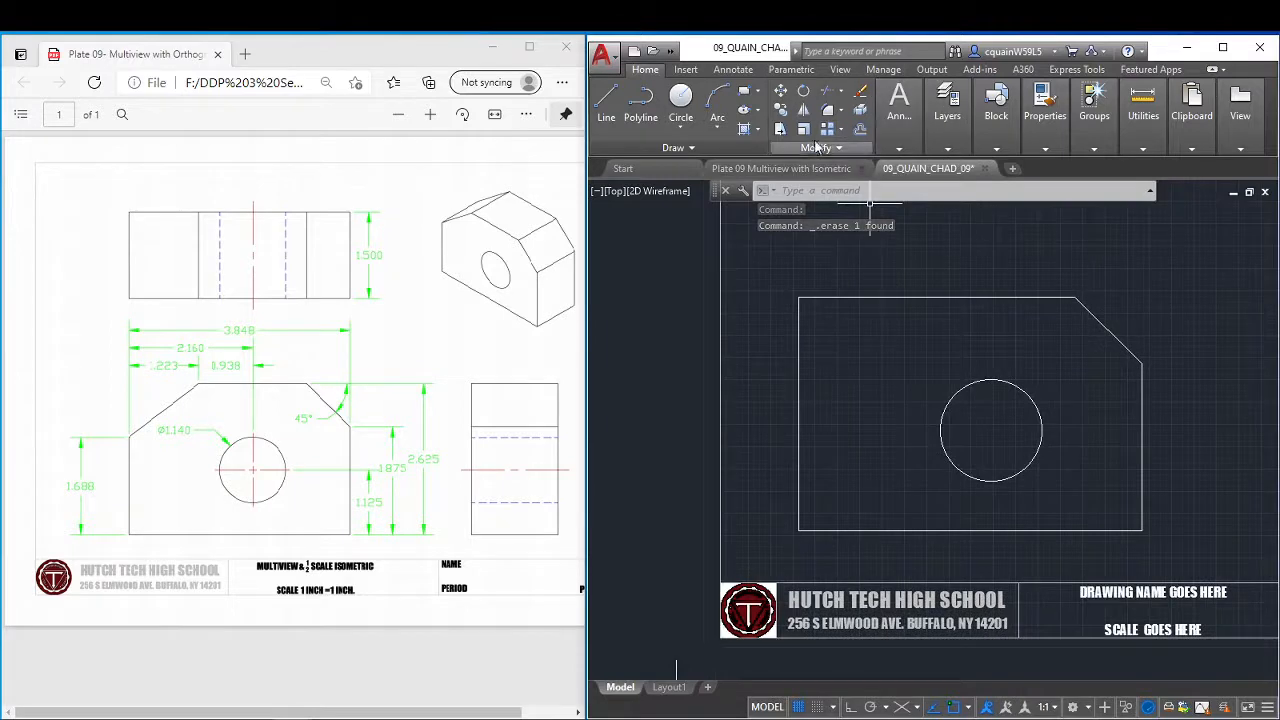
pyautogui.click(859, 129)
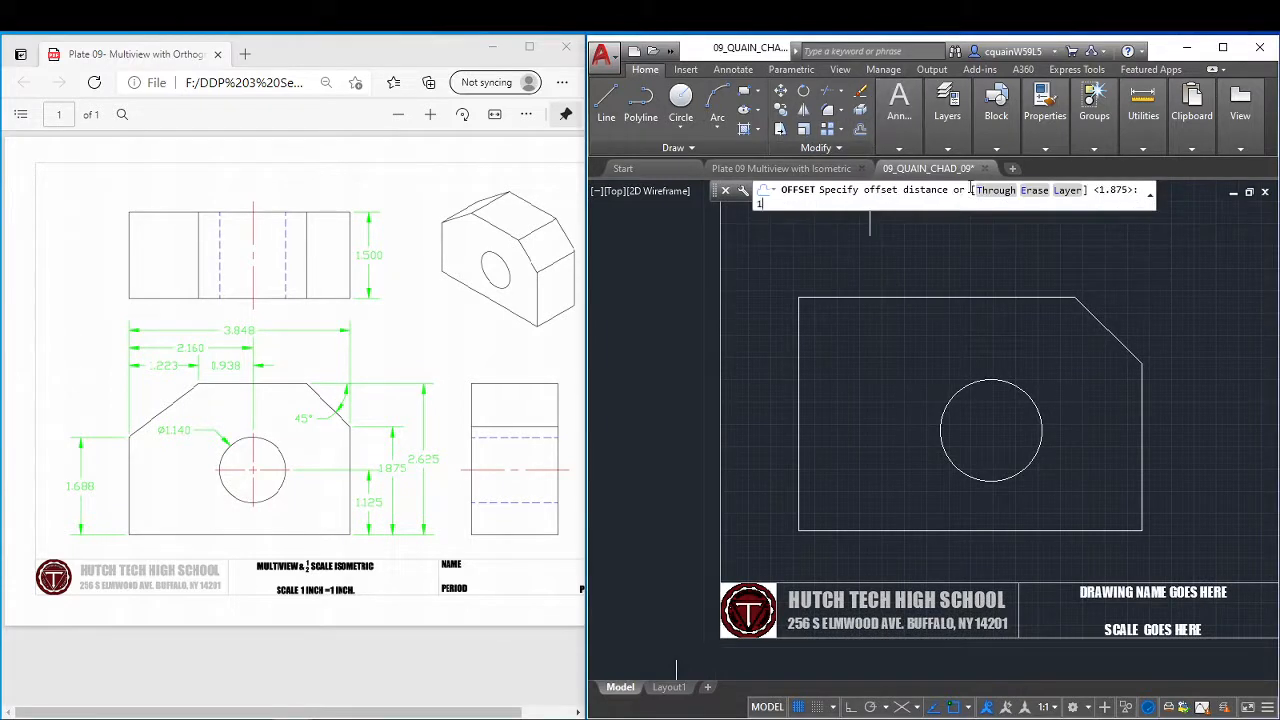
pyautogui.press('Return')
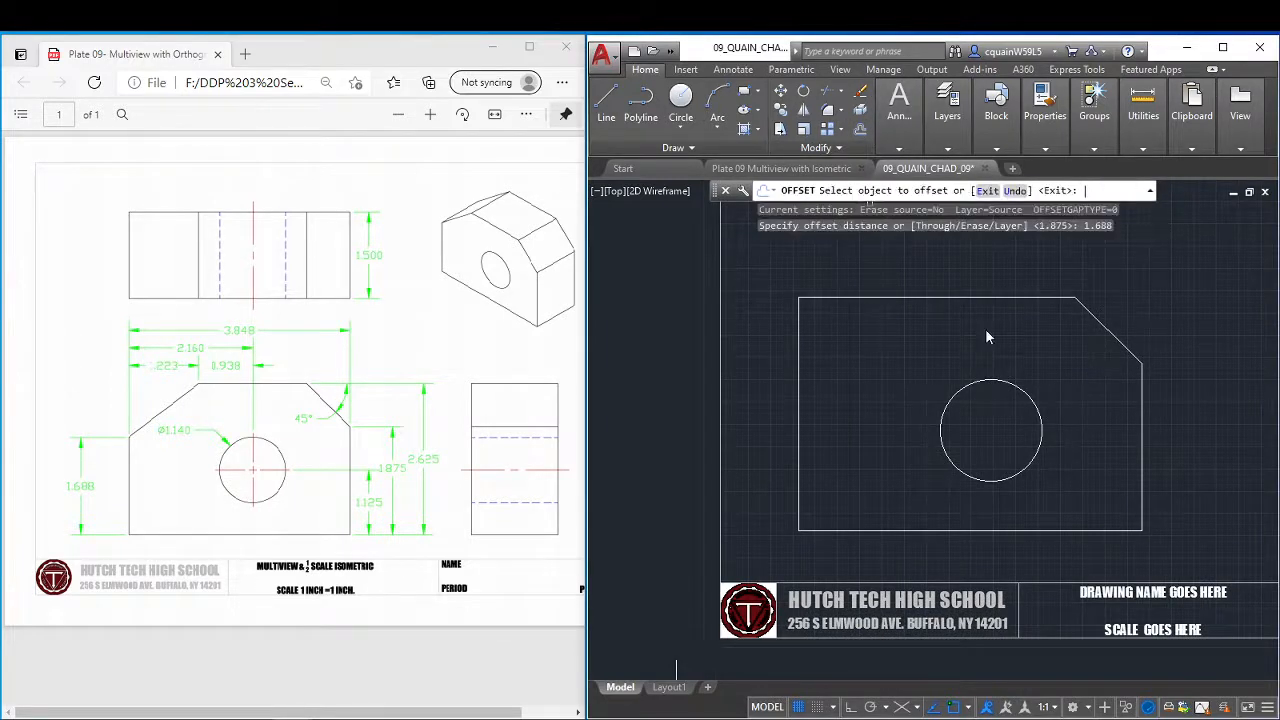
pyautogui.click(840, 530)
pyautogui.rightClick(853, 430)
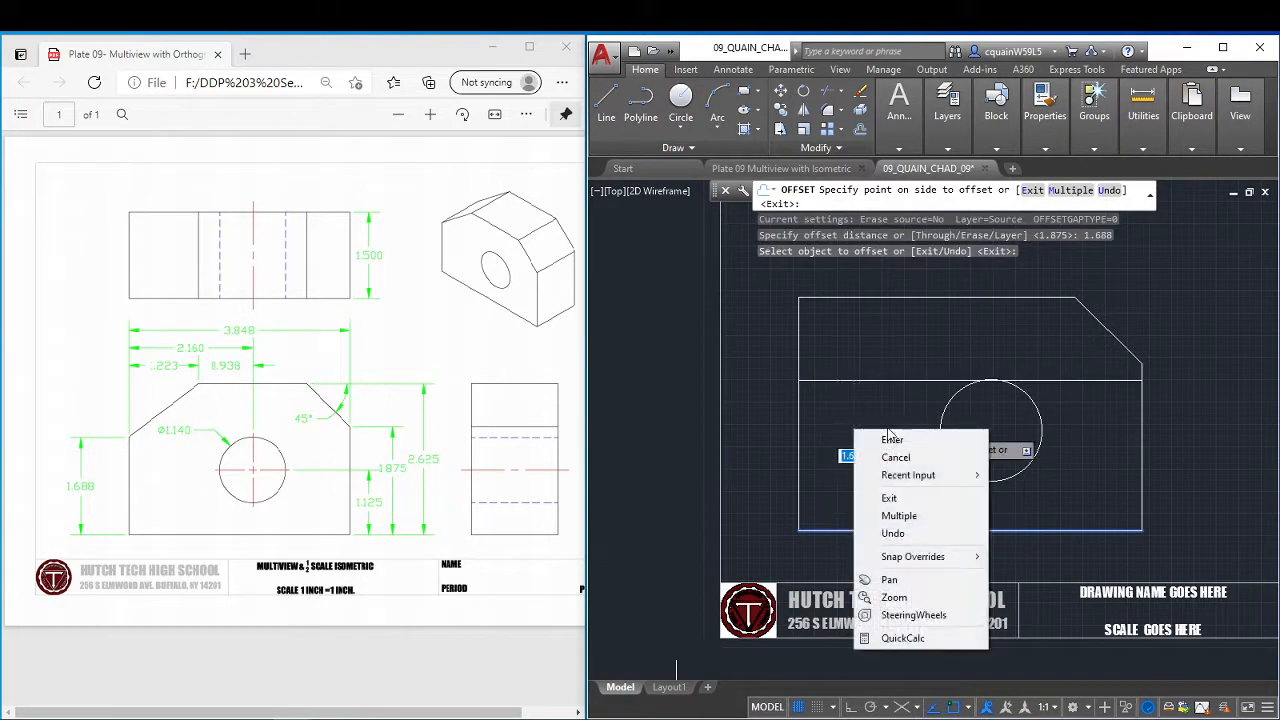
pyautogui.click(875, 434)
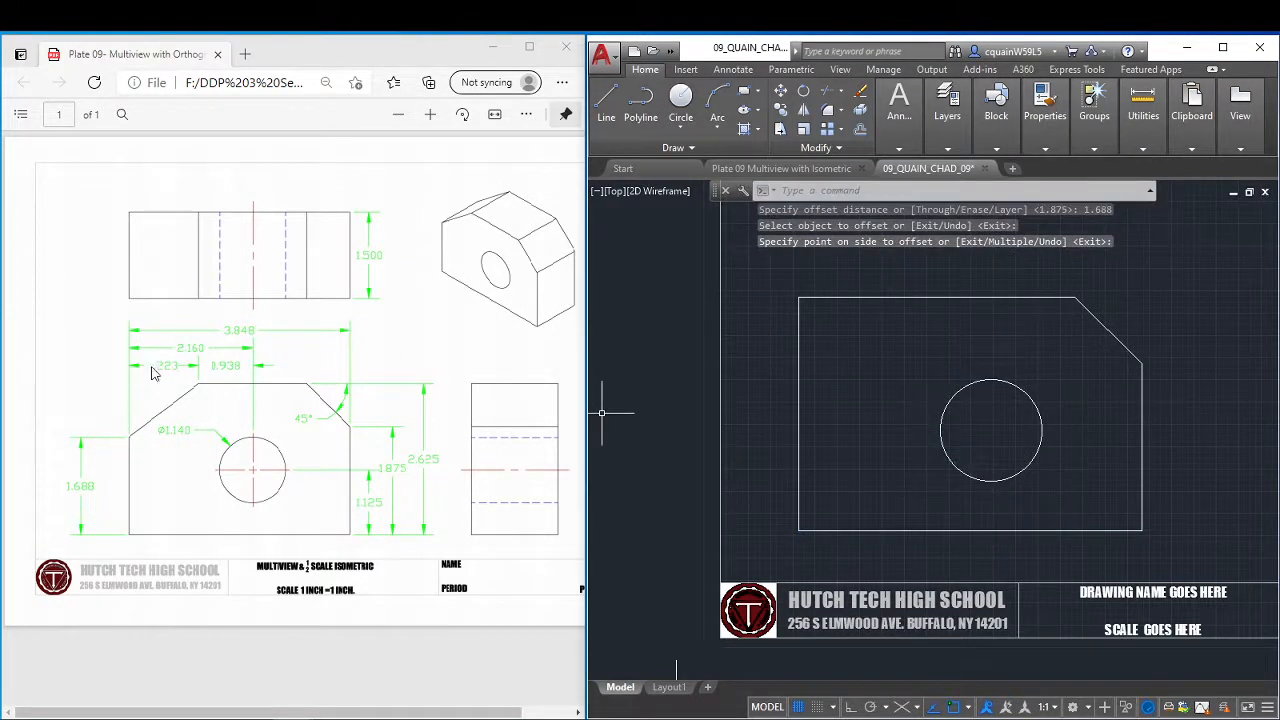
# Offset the left edge of the front view to the right by 1.223.
pyautogui.click(860, 131)
pyautogui.write('1.22')
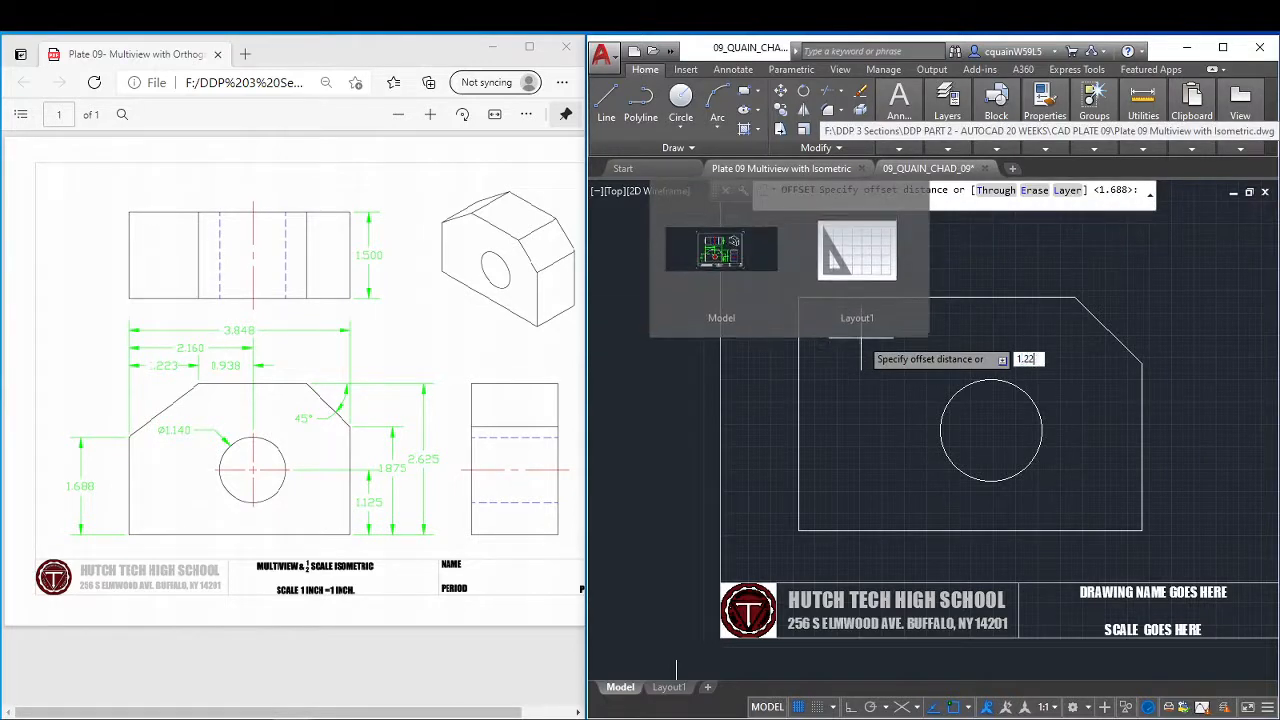
pyautogui.write('3')
pyautogui.press('Return')
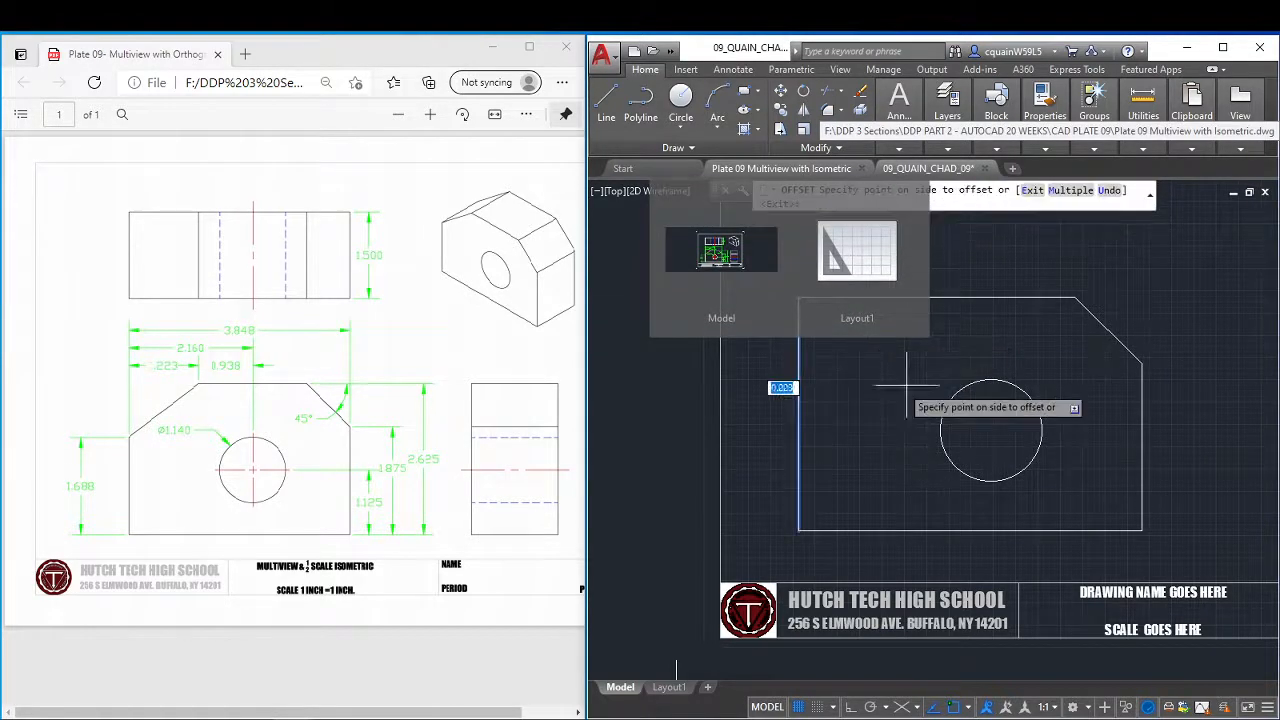
pyautogui.rightClick(941, 378)
pyautogui.click(987, 388)
# Offset the bottom edge of the front view upward by 1.688.
pyautogui.scroll(-6, 980, 335)
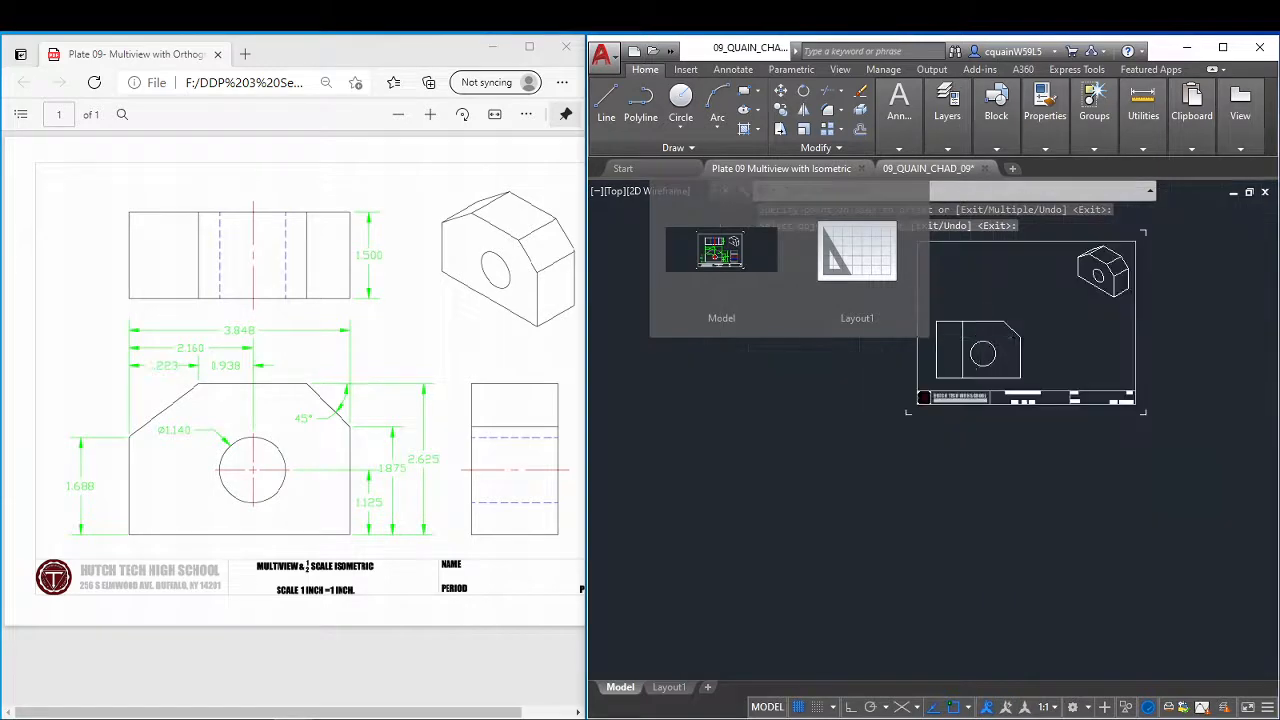
pyautogui.scroll(4, 979, 338)
pyautogui.moveTo(979, 350); pyautogui.dragTo(956, 440, button='middle')
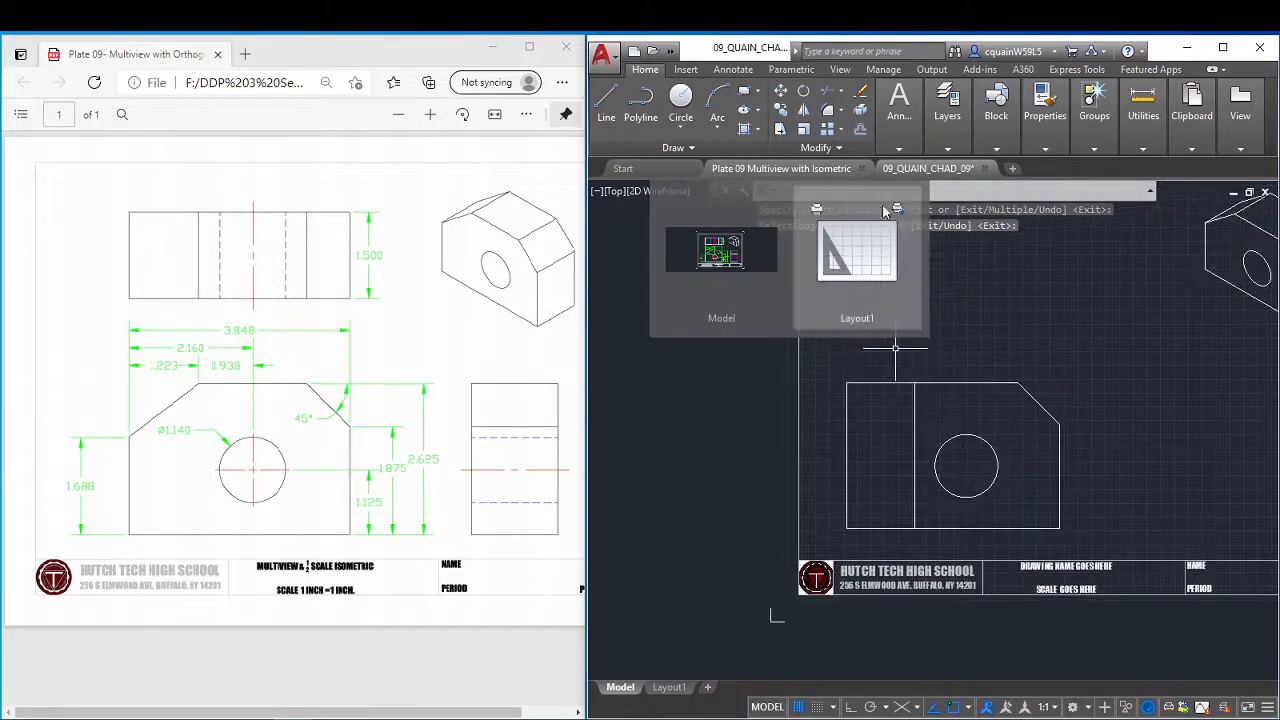
pyautogui.click(861, 130)
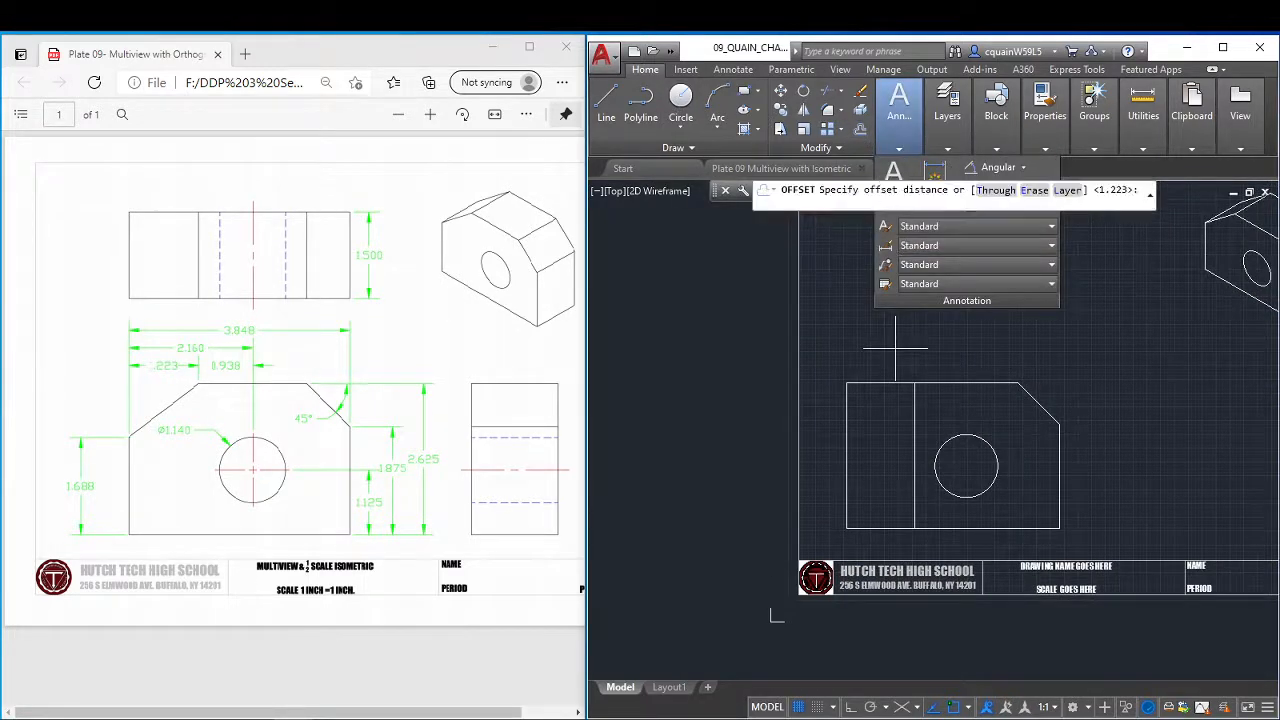
pyautogui.write('1.')
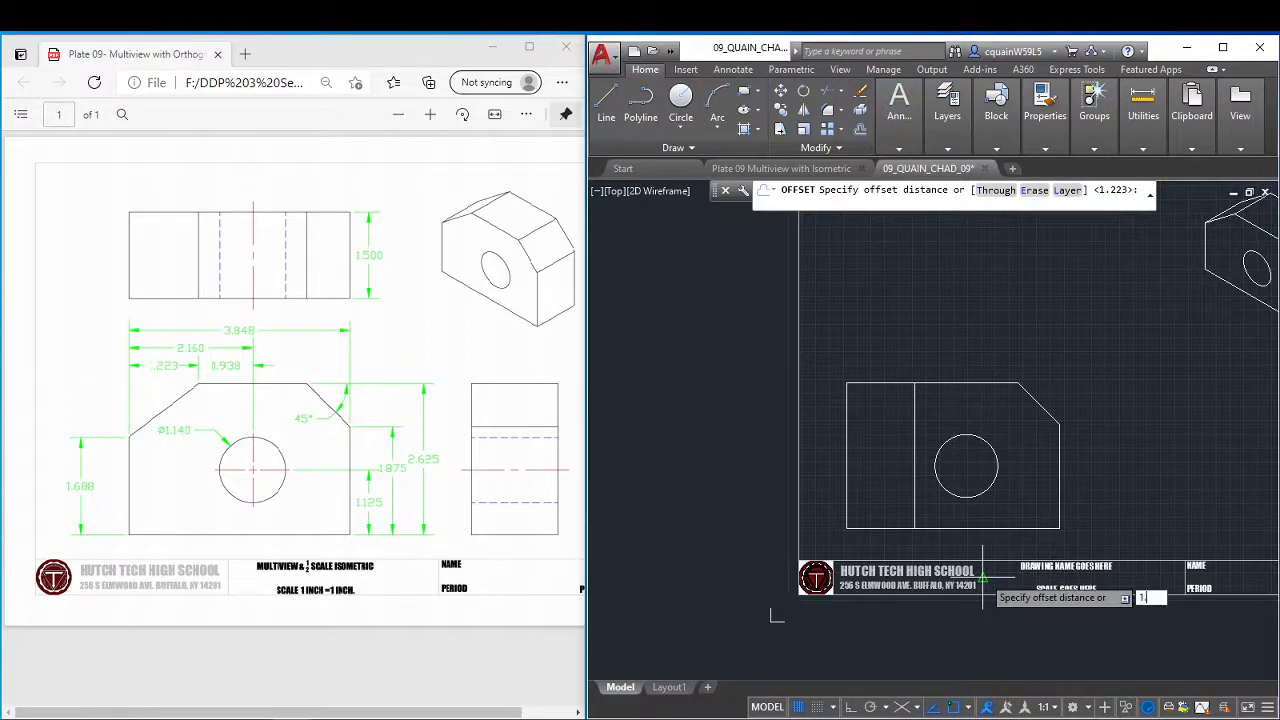
pyautogui.write('688')
pyautogui.press('Return')
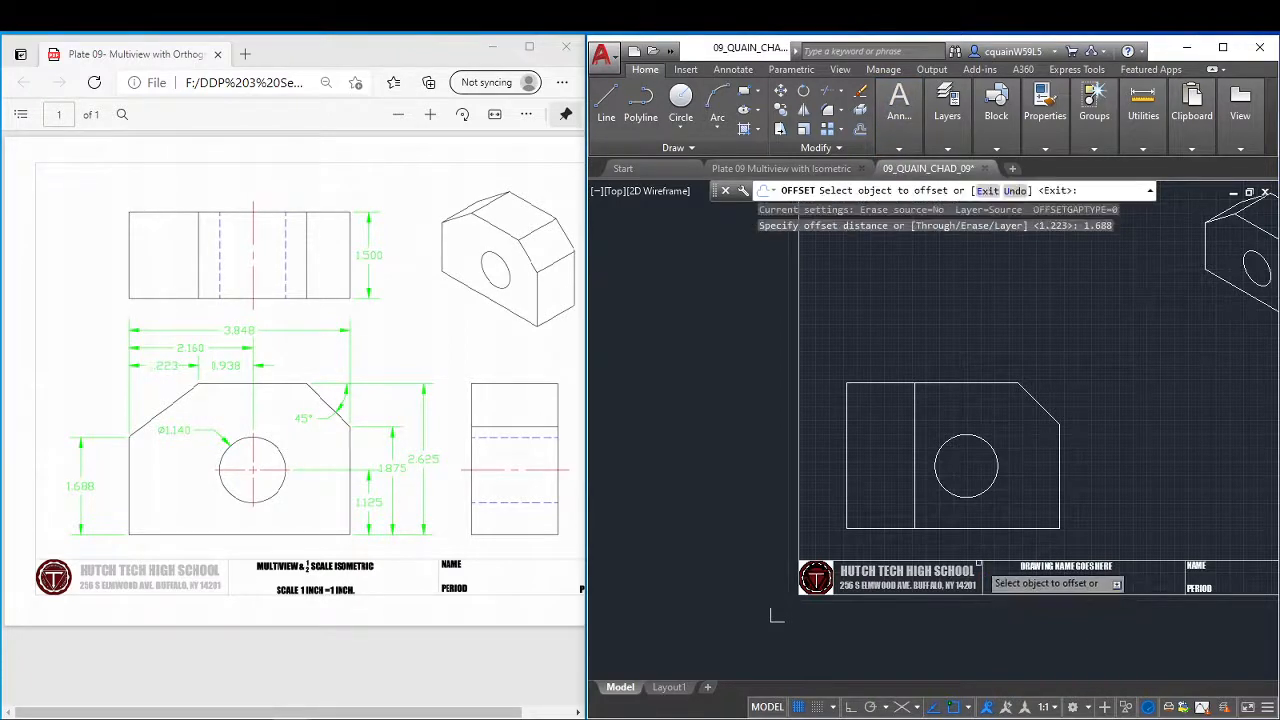
pyautogui.click(880, 527)
pyautogui.click(880, 470)
pyautogui.rightClick(905, 433)
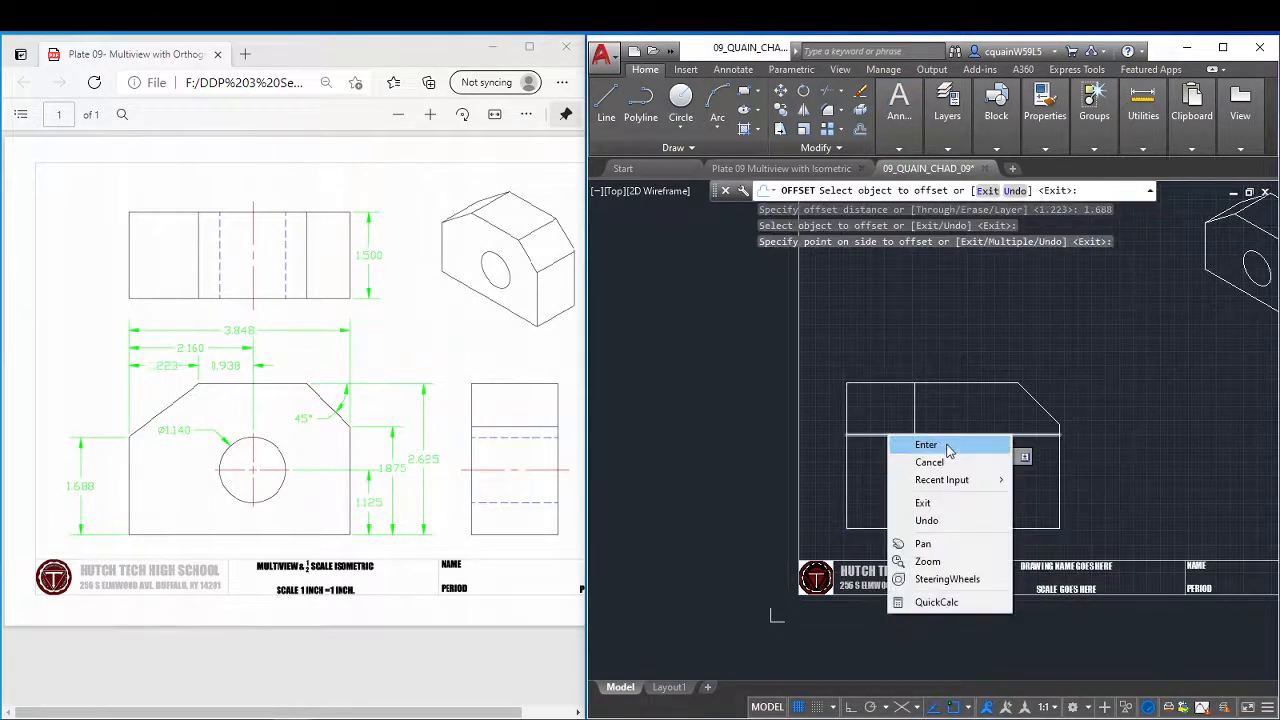
pyautogui.click(922, 443)
# Draw a line from the left end of the 1.688 offset line to the top end of the 1.223 offset line.
pyautogui.scroll(-6, 968, 453)
pyautogui.scroll(8, 968, 453)
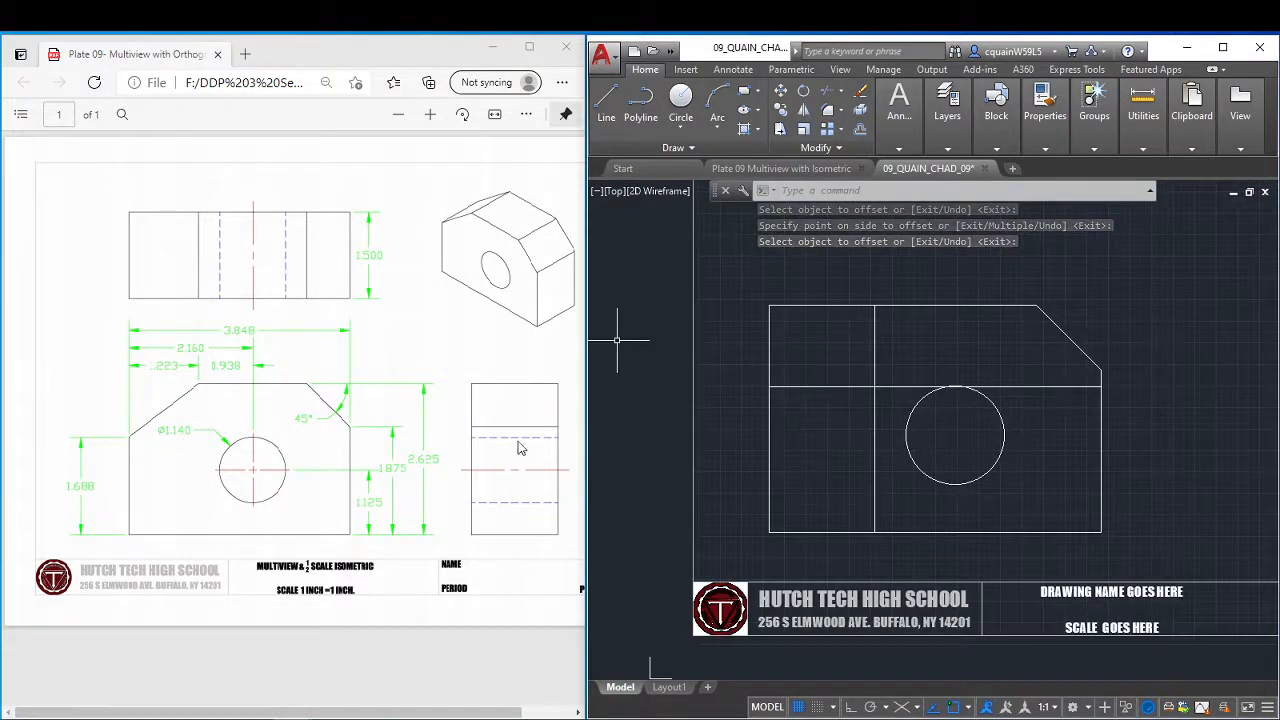
pyautogui.click(606, 103)
pyautogui.click(768, 386)
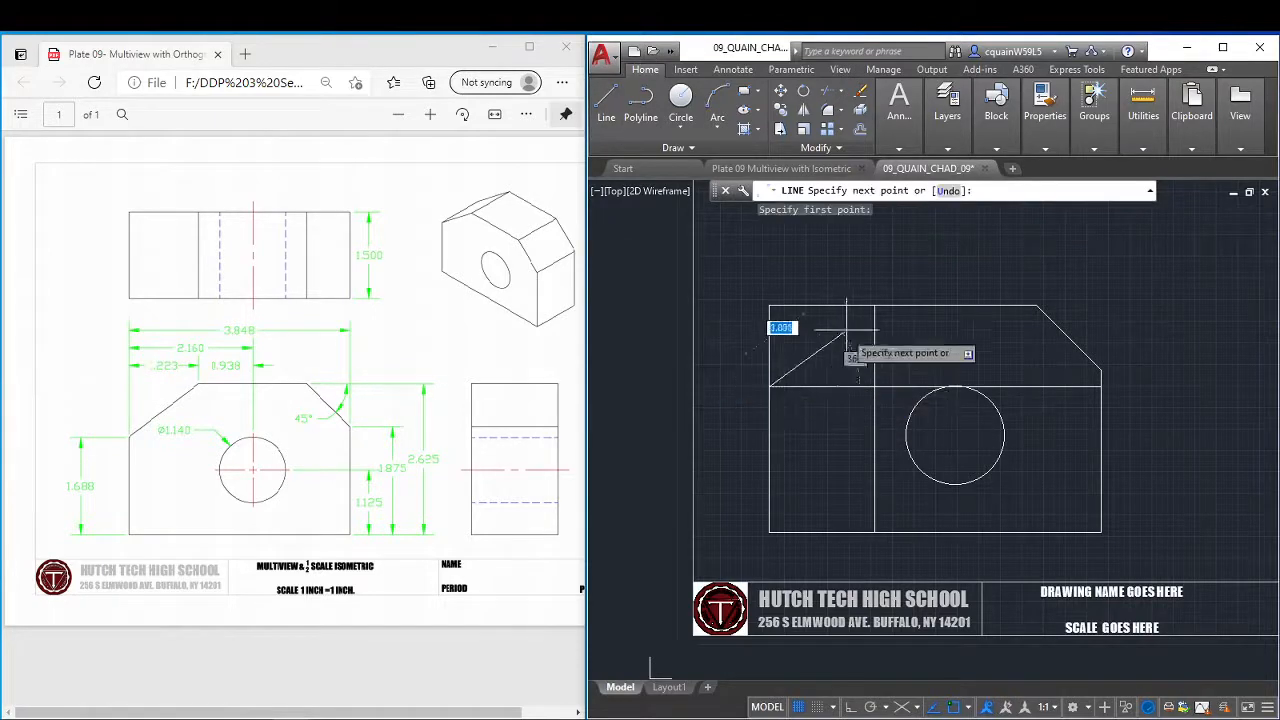
pyautogui.click(874, 305)
pyautogui.rightClick(988, 278)
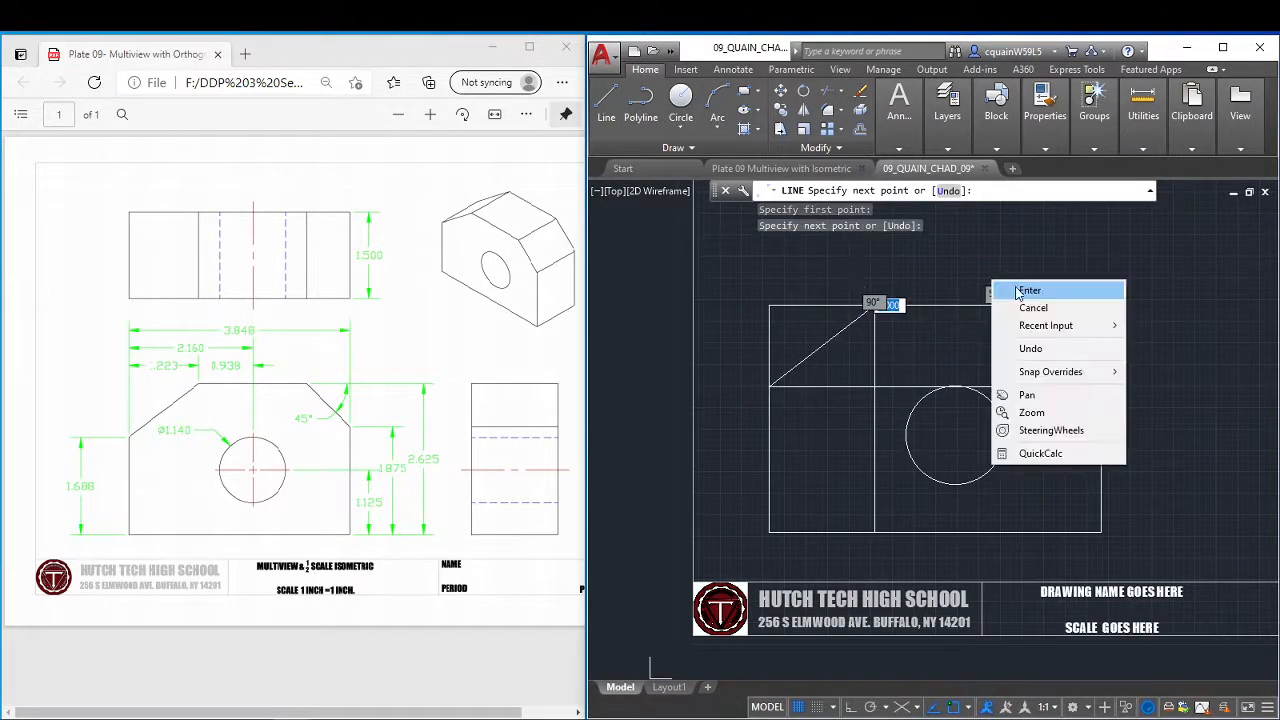
pyautogui.click(1020, 287)
# Delete the vertical 1.223 and horizontal 1.688 offset lines from the front view.
pyautogui.click(934, 355)
pyautogui.click(886, 370)
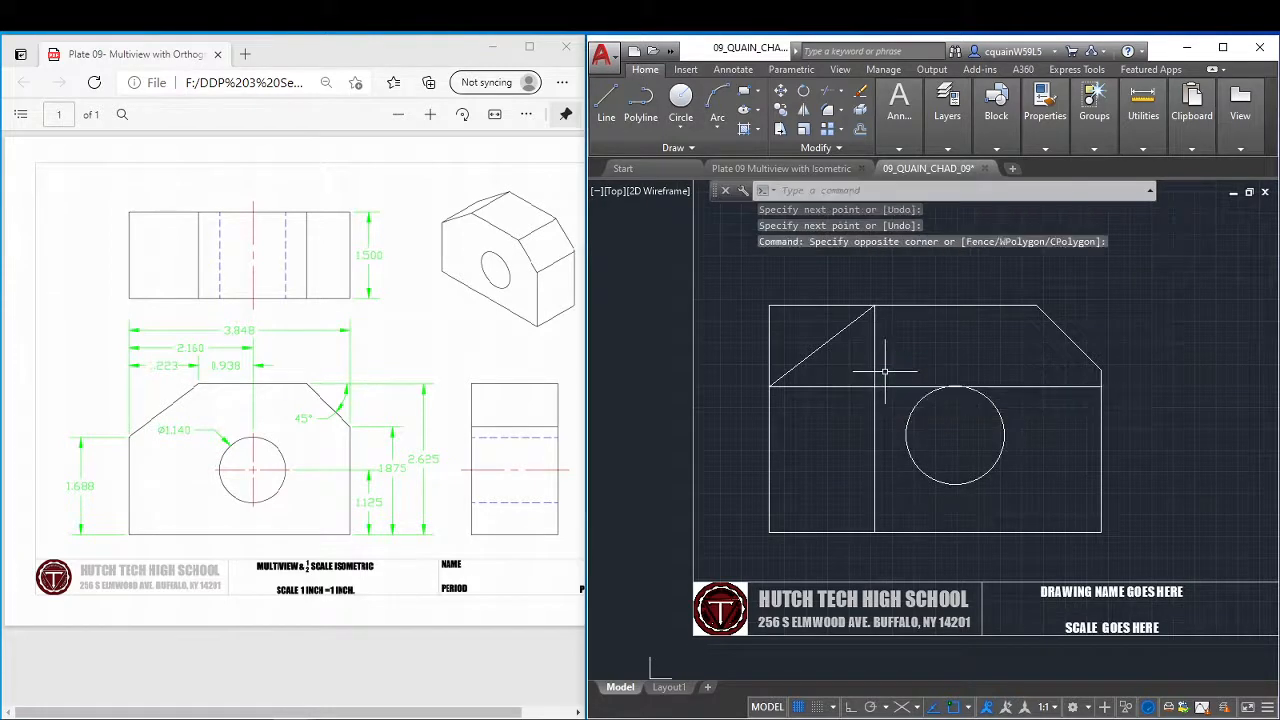
pyautogui.click(867, 392)
pyautogui.click(892, 367)
pyautogui.click(894, 363)
pyautogui.click(870, 387)
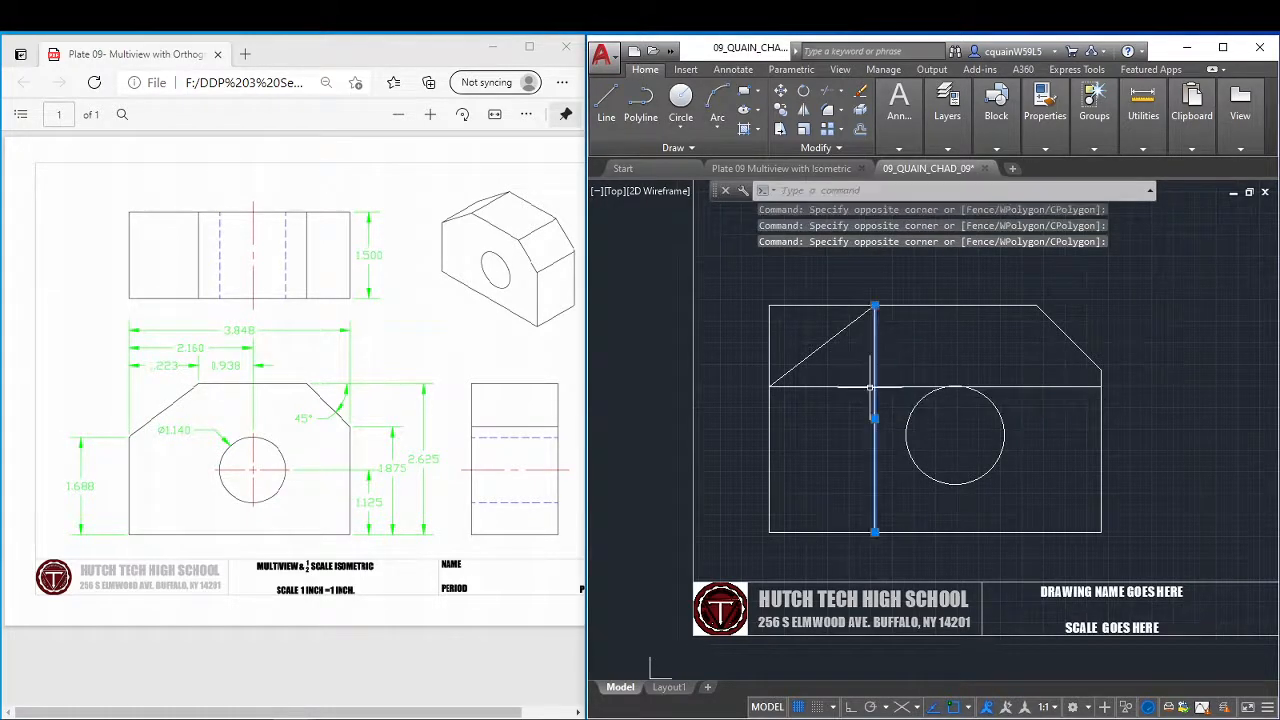
pyautogui.click(882, 375)
pyautogui.click(855, 398)
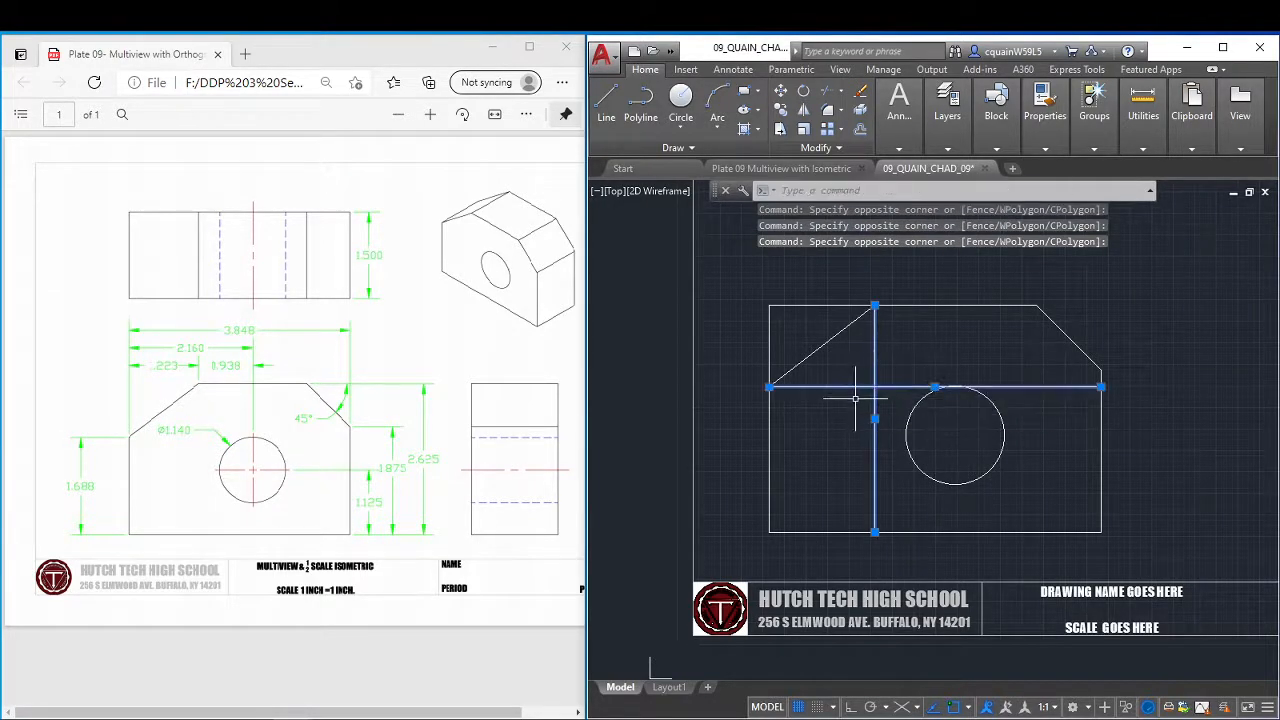
pyautogui.press('Delete')
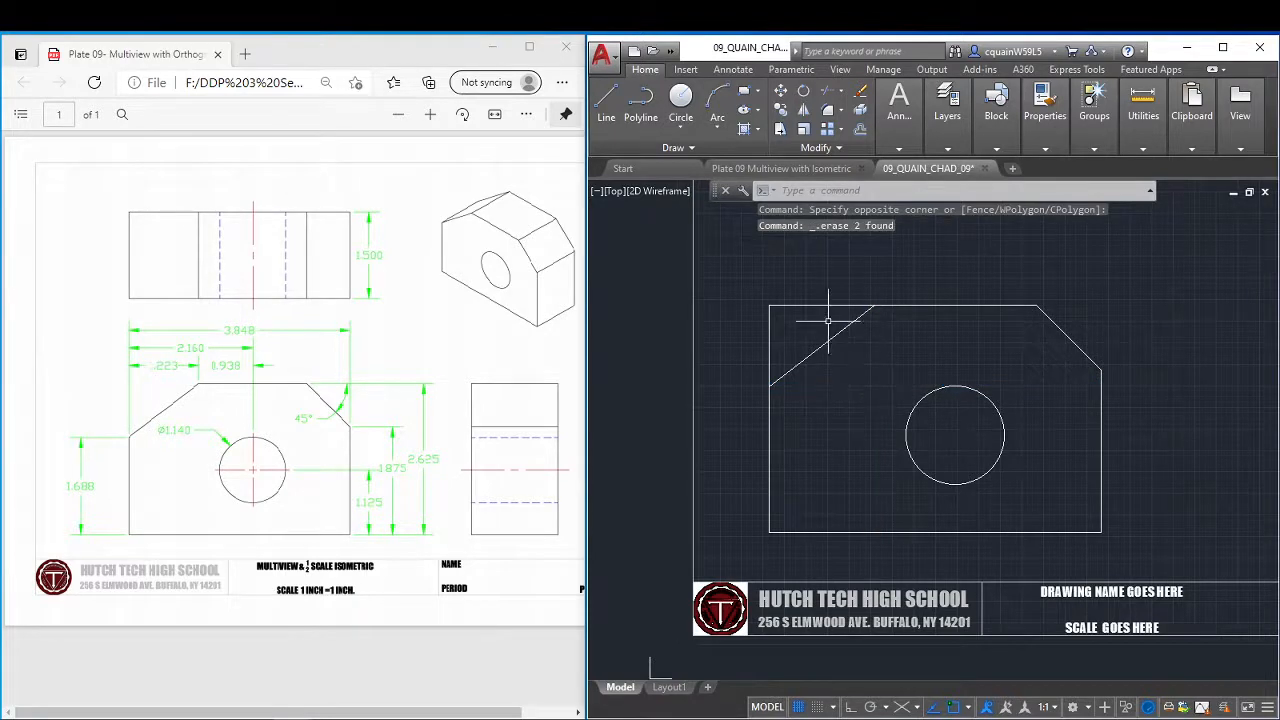
# Trim the front view's upper left corner back to the new angled line.
pyautogui.click(828, 110)
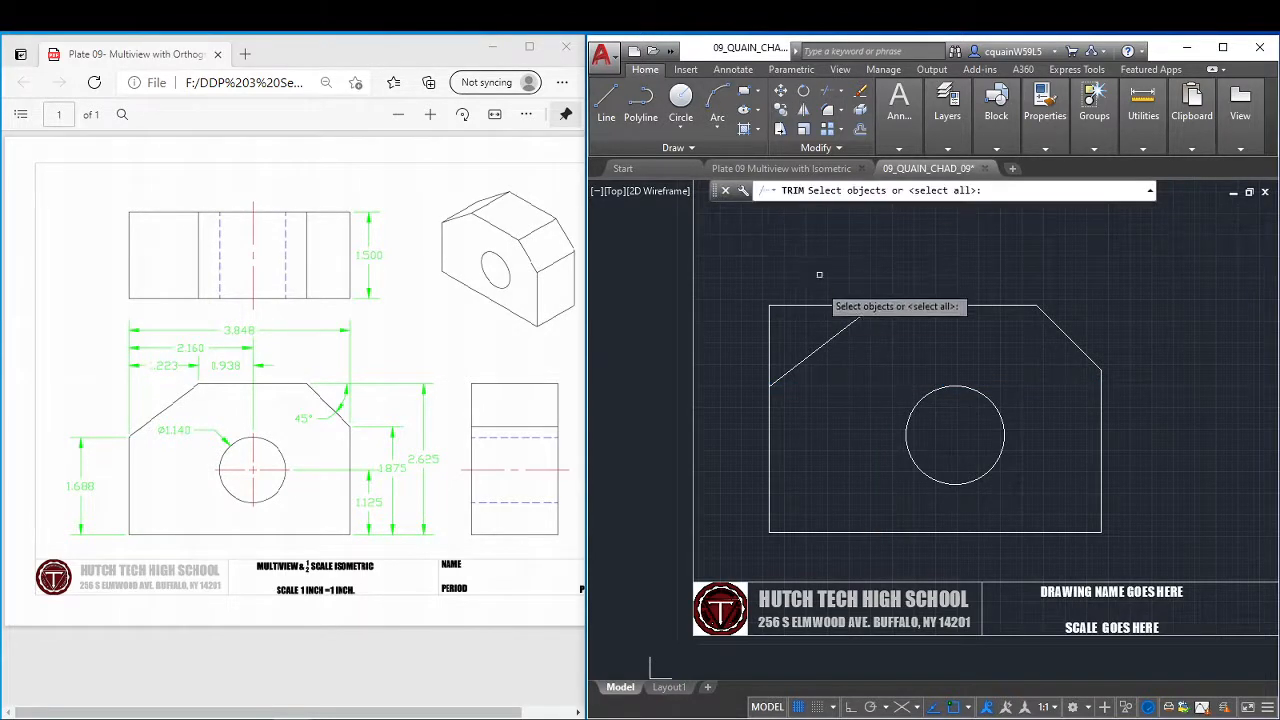
pyautogui.press('Return')
pyautogui.click(780, 318)
pyautogui.click(738, 318)
pyautogui.rightClick(842, 259)
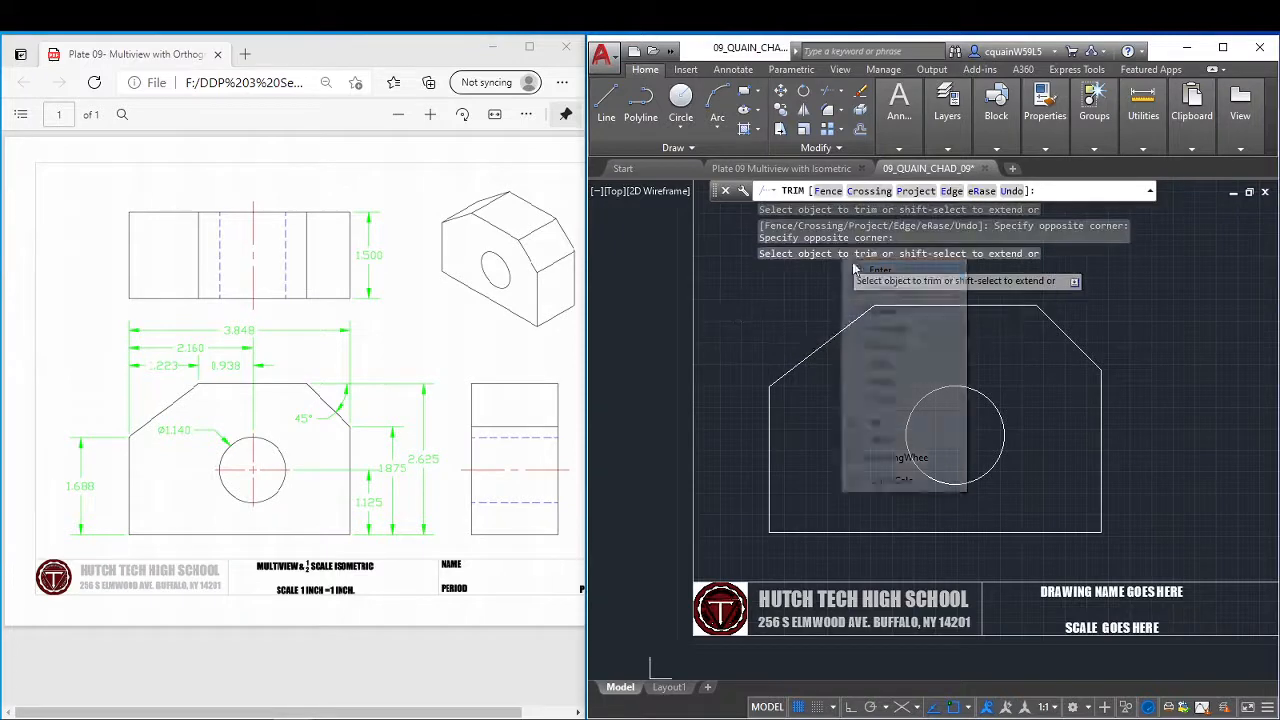
pyautogui.click(888, 275)
# With Ortho on, draw a horizontal projection line from the right end of the front view's top edge to beyond the sheet's right border.
pyautogui.scroll(-2, 990, 310)
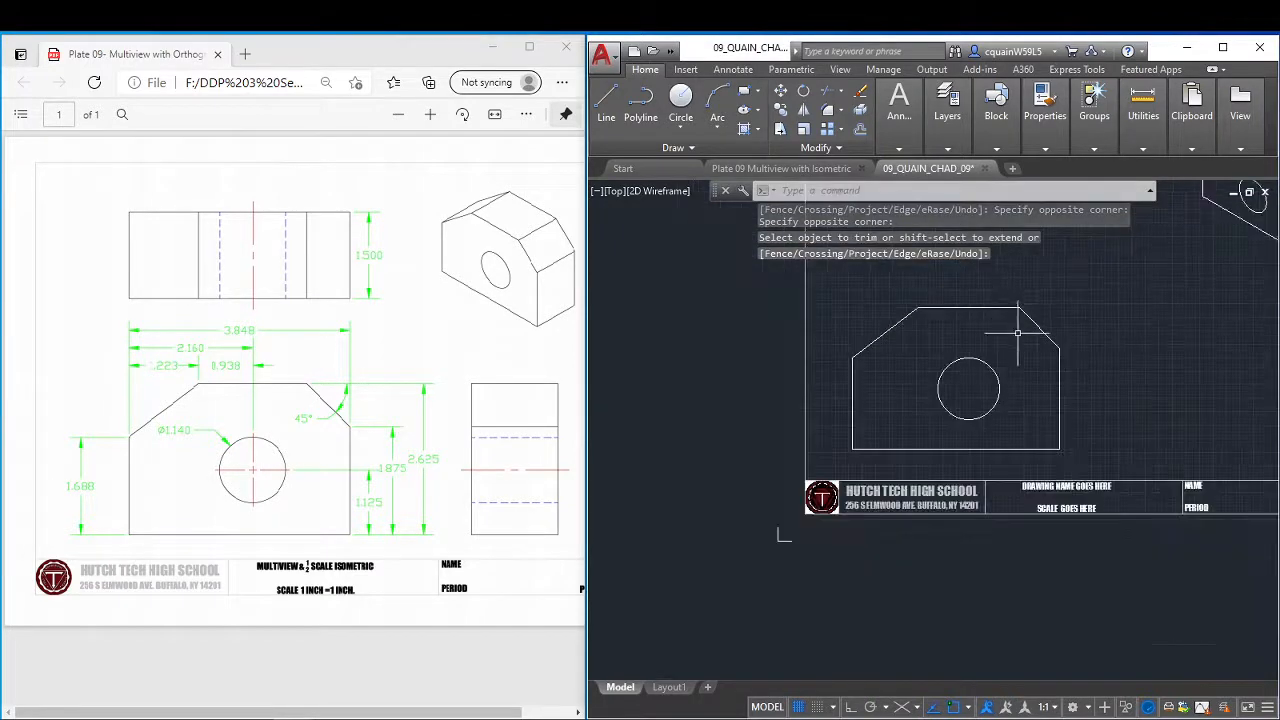
pyautogui.scroll(3, 934, 391)
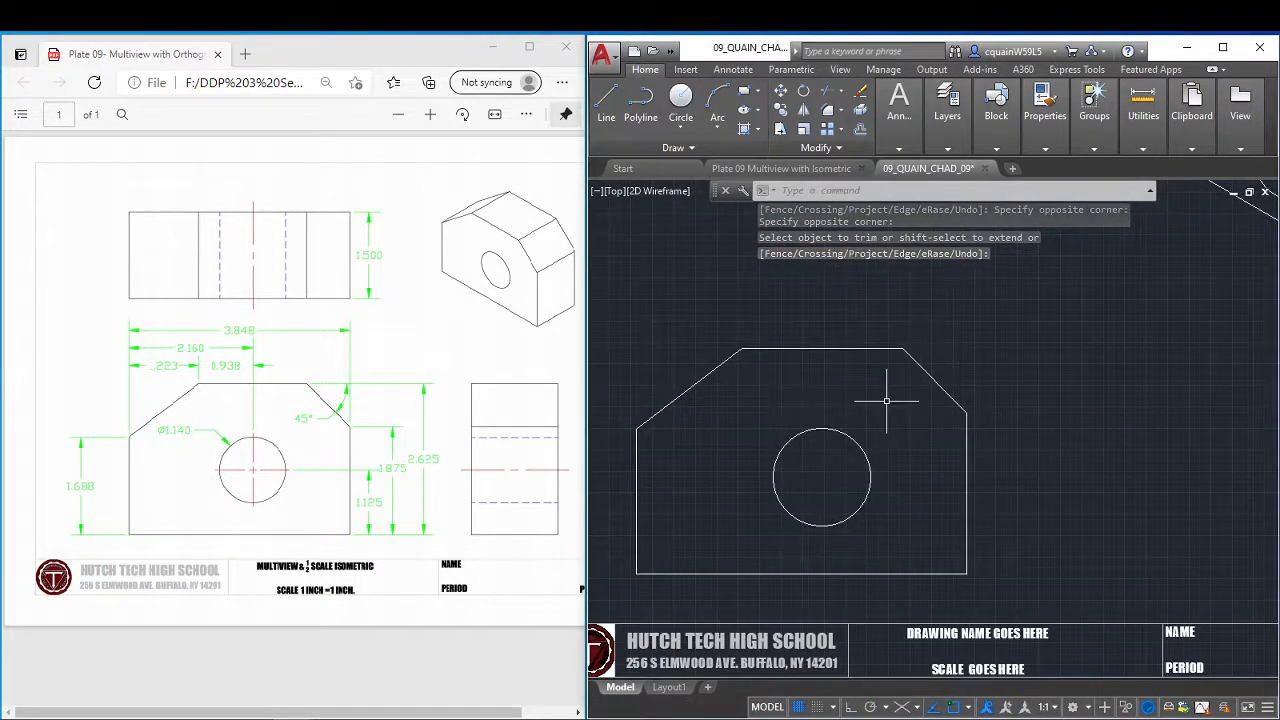
pyautogui.scroll(-2, 978, 405)
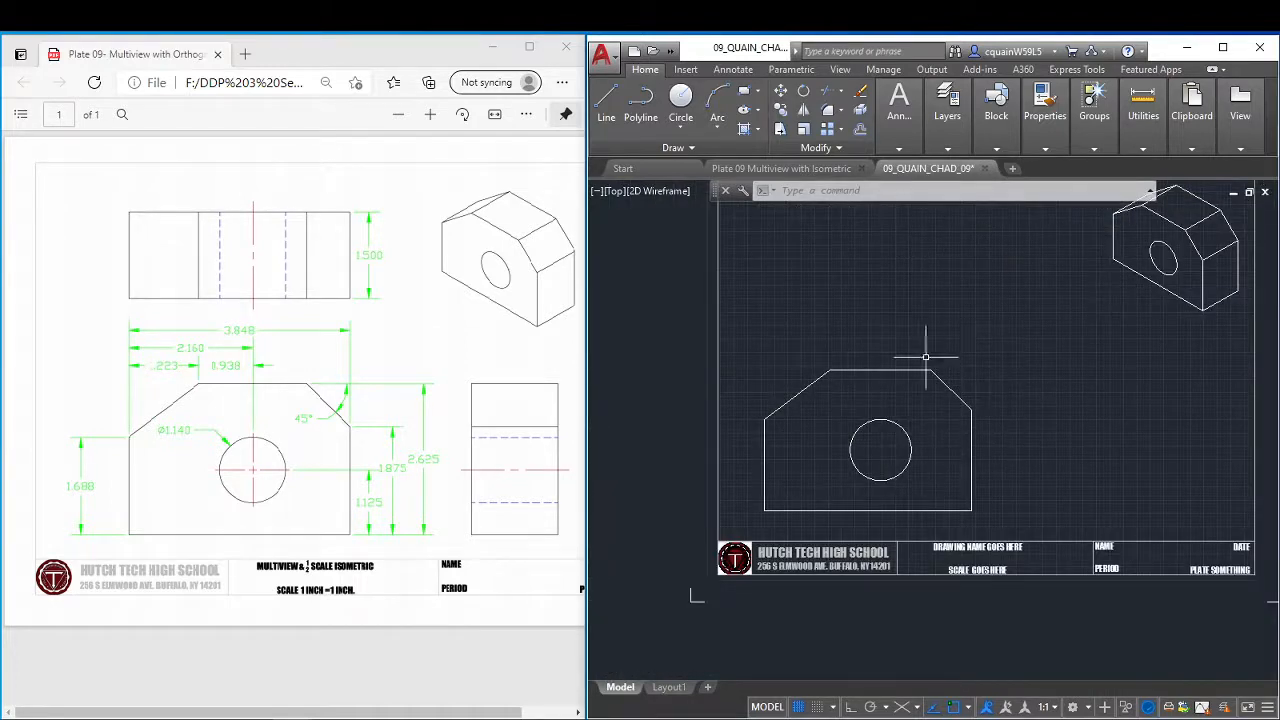
pyautogui.click(606, 105)
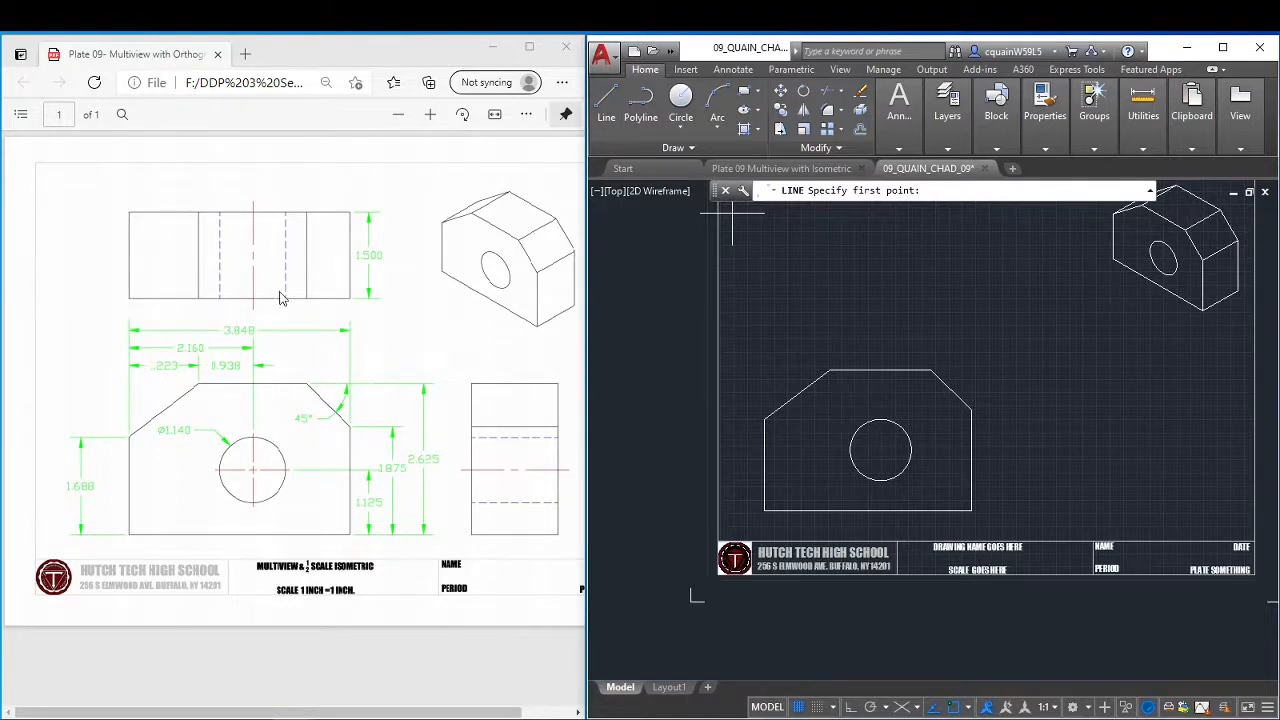
pyautogui.click(606, 105)
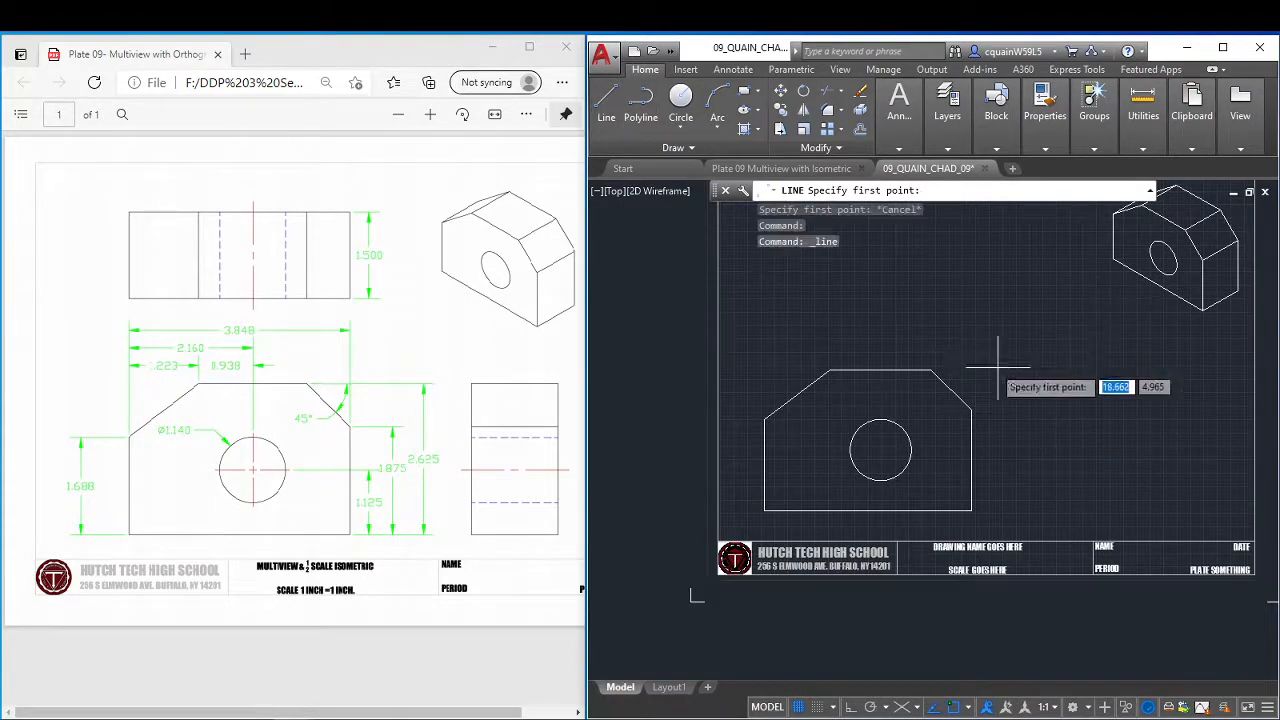
pyautogui.click(930, 370)
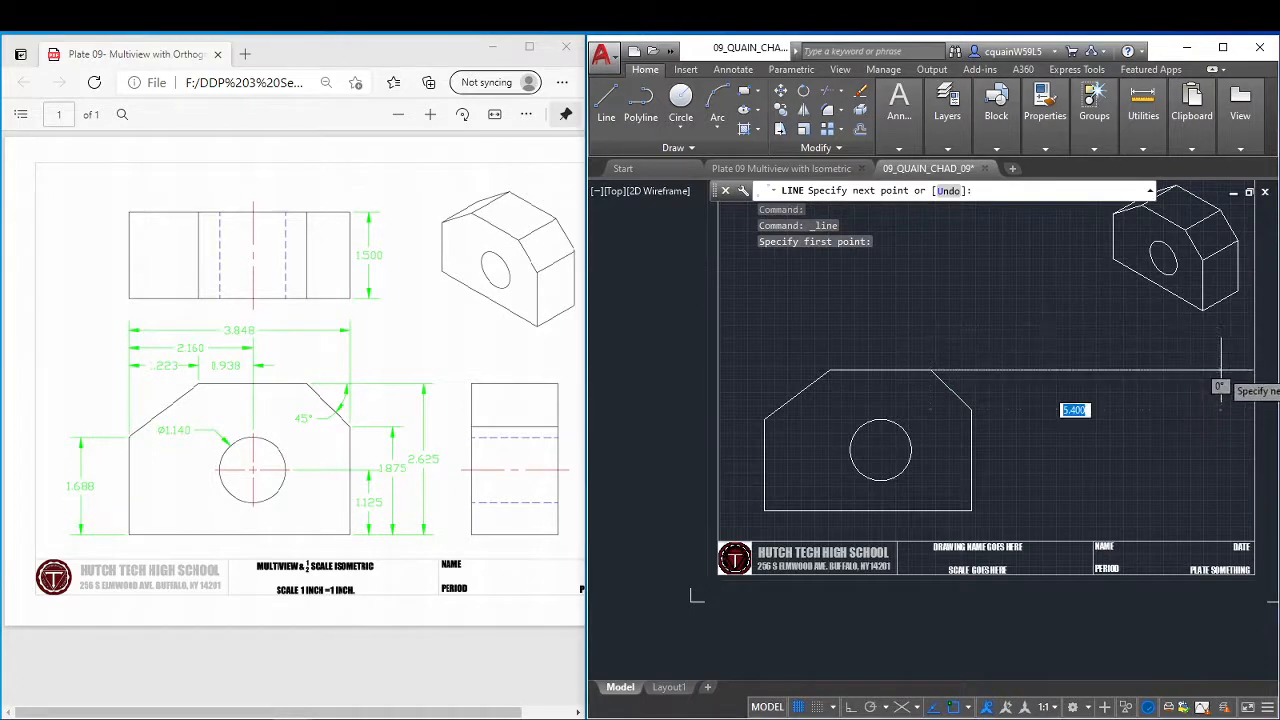
pyautogui.press('F8')
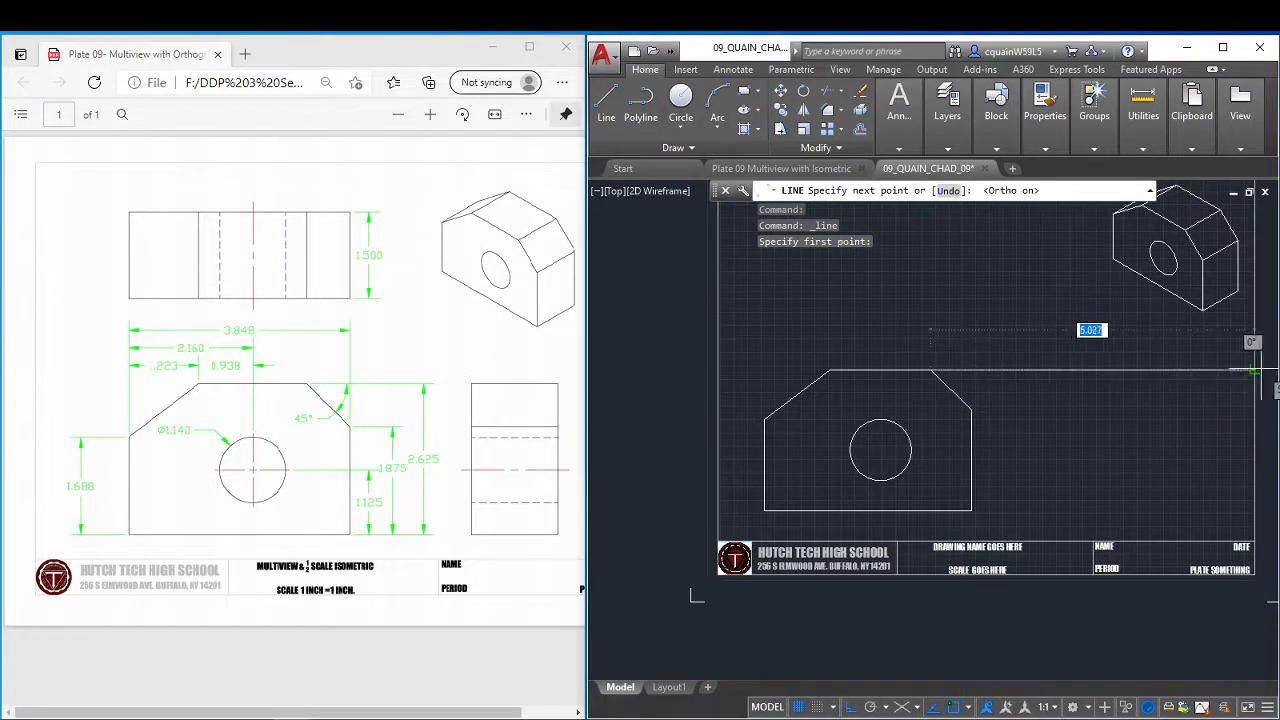
pyautogui.moveTo(1272, 365); pyautogui.dragTo(1134, 382, button='middle')
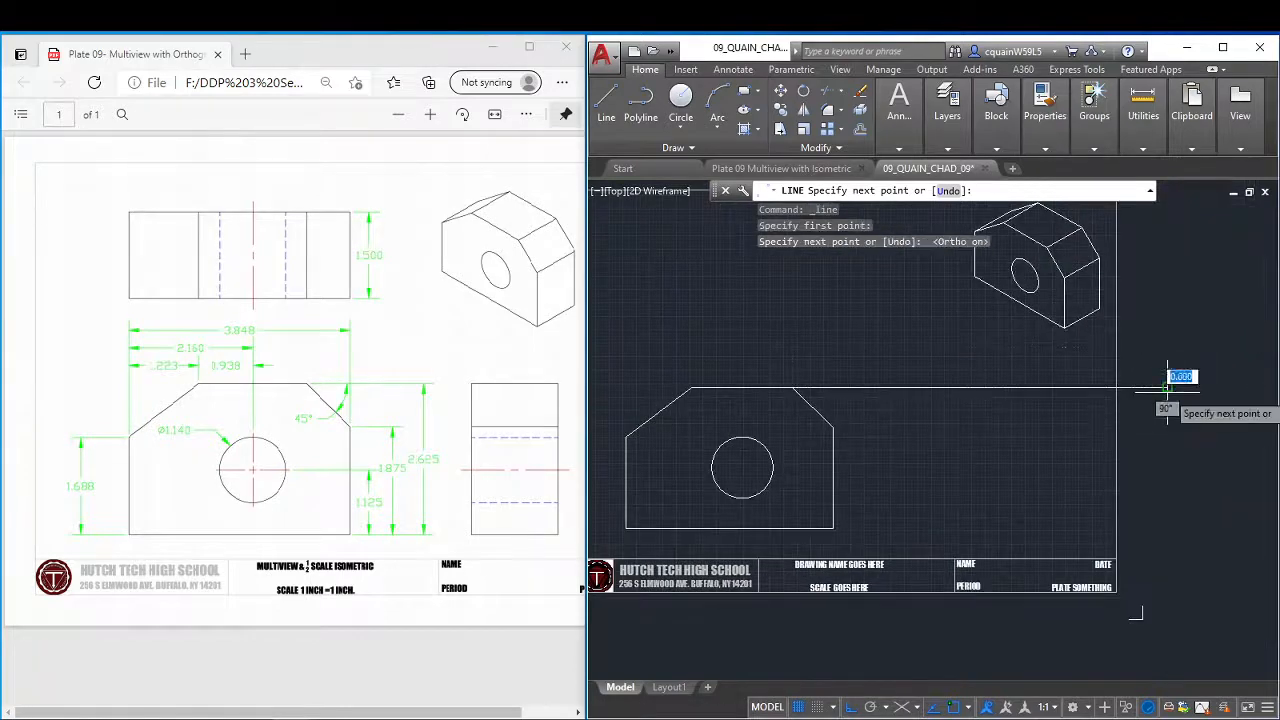
pyautogui.rightClick(1090, 388)
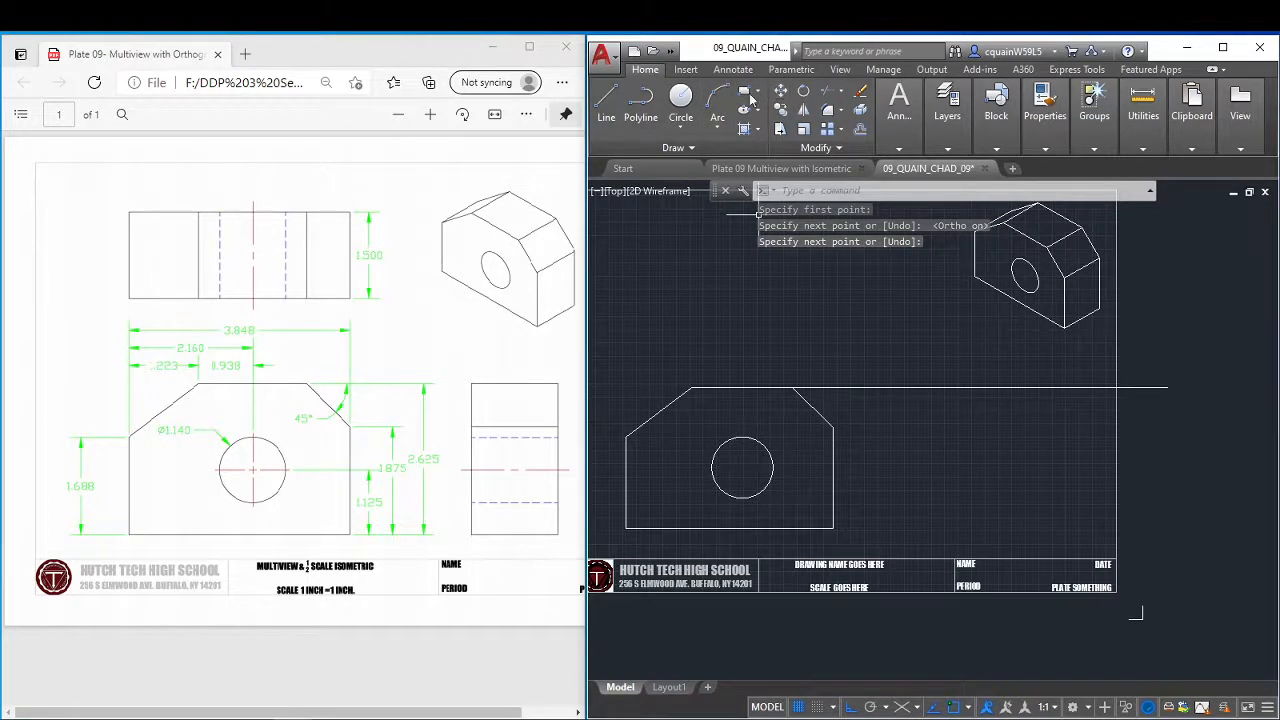
# Copy the projection line from the top edge's right end to the right chamfer's lower end and the front view's lower right corner.
pyautogui.click(780, 110)
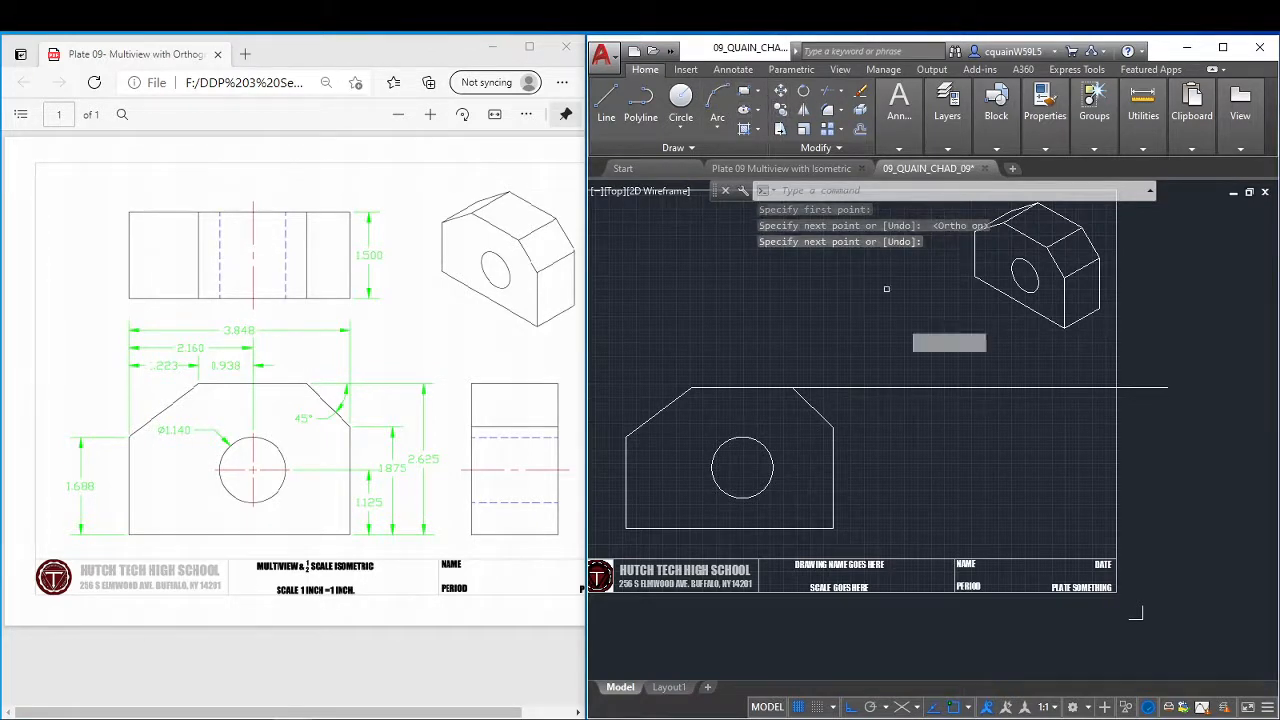
pyautogui.click(897, 385)
pyautogui.press('Return')
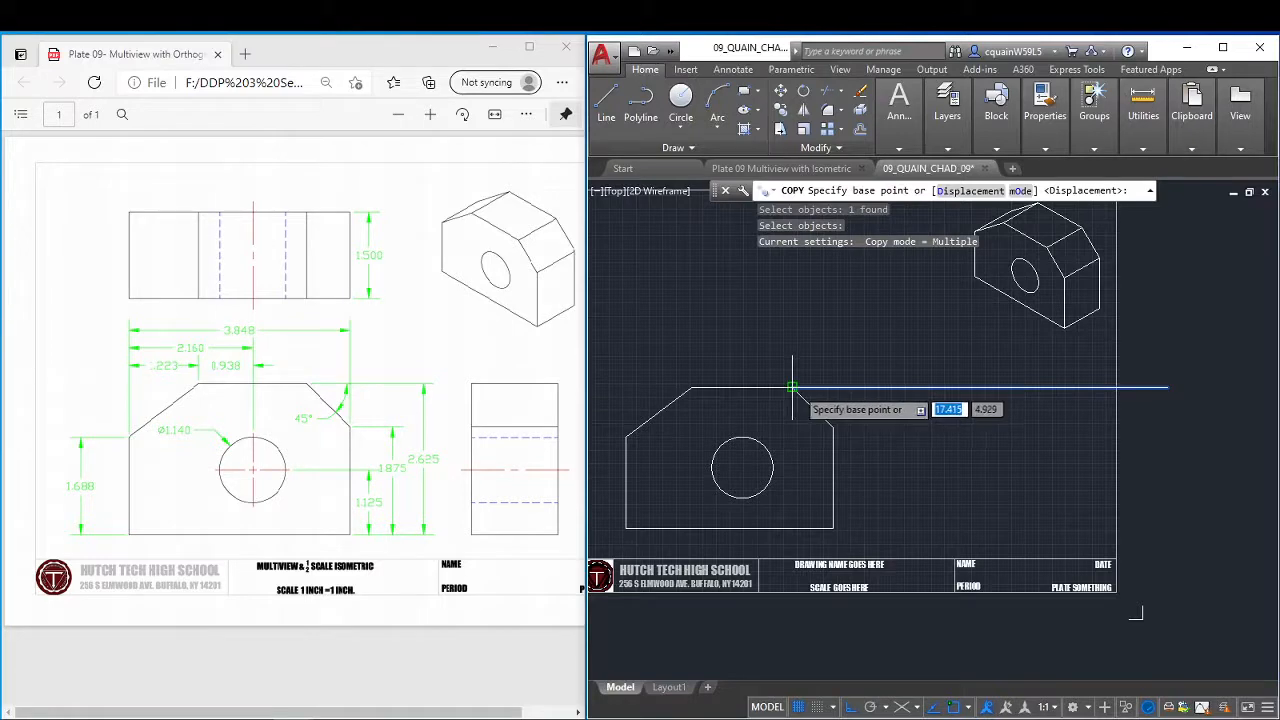
pyautogui.scroll(3, 792, 387)
pyautogui.click(781, 387)
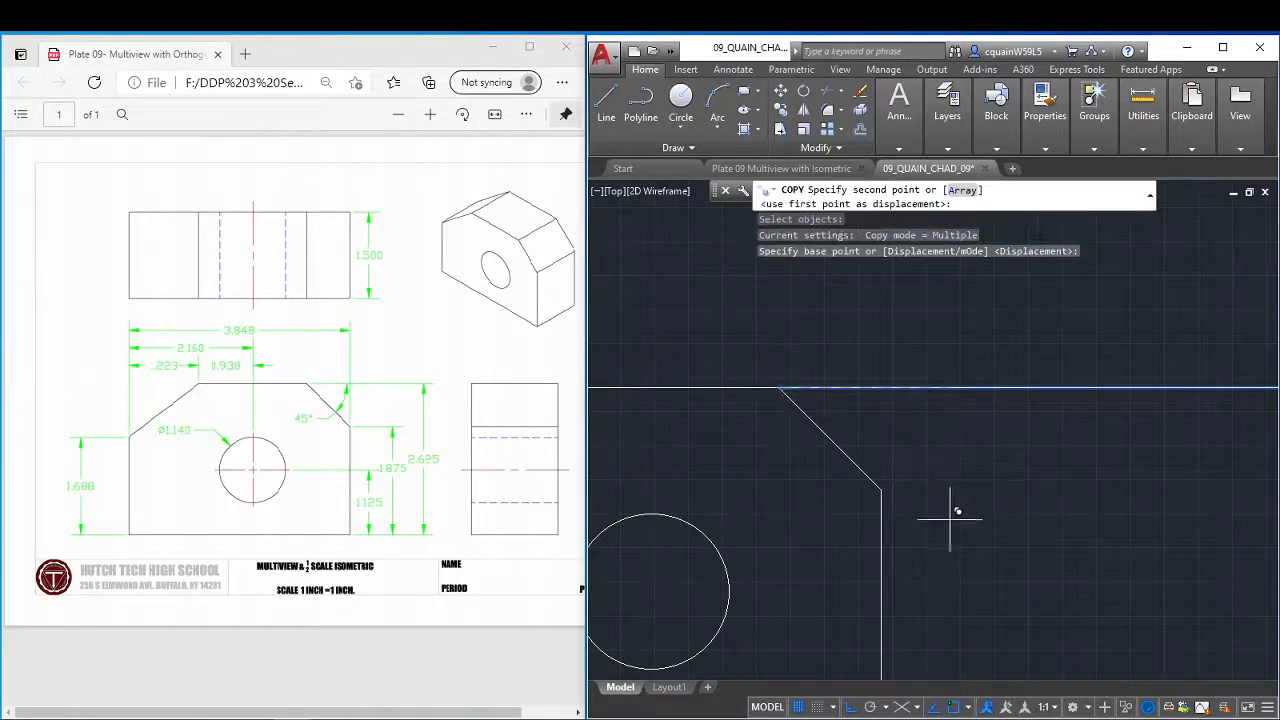
pyautogui.click(881, 489)
pyautogui.moveTo(994, 451); pyautogui.dragTo(908, 249, button='middle')
pyautogui.click(808, 525)
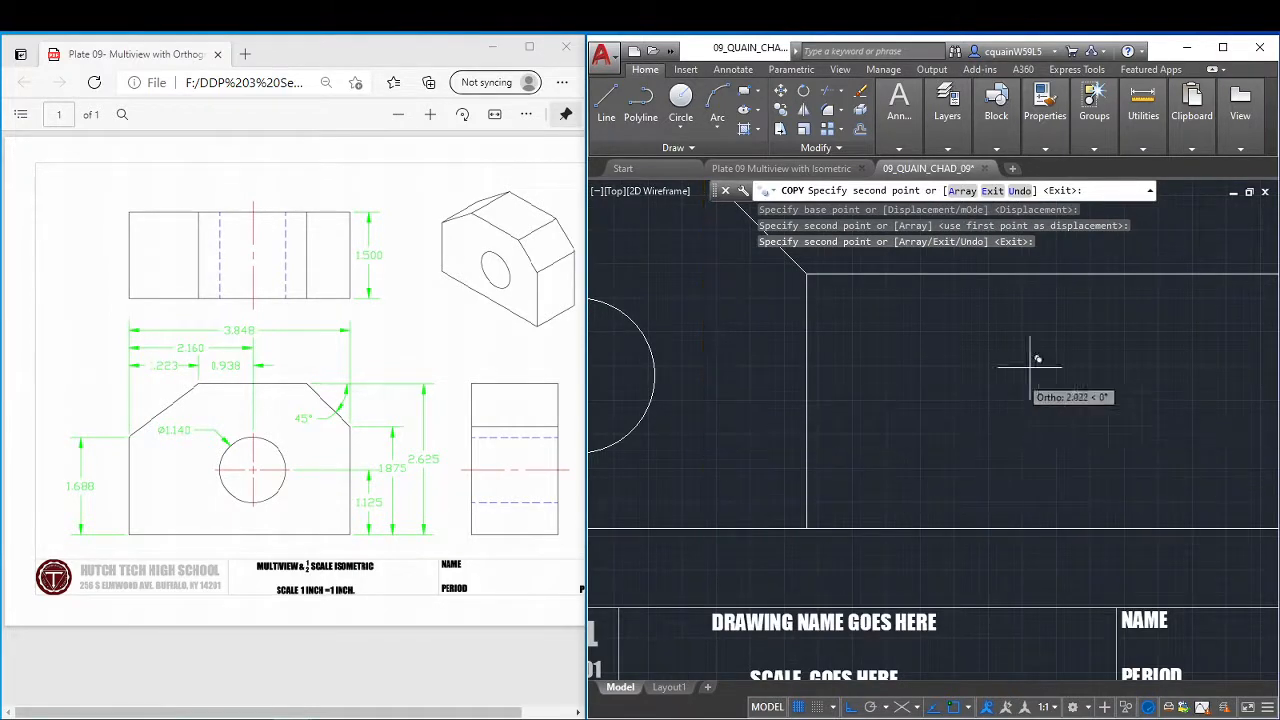
# Place further copies of the projection line at the circle's top quadrant, centre and bottom quadrant.
pyautogui.moveTo(1074, 351); pyautogui.dragTo(749, 366, button='middle')
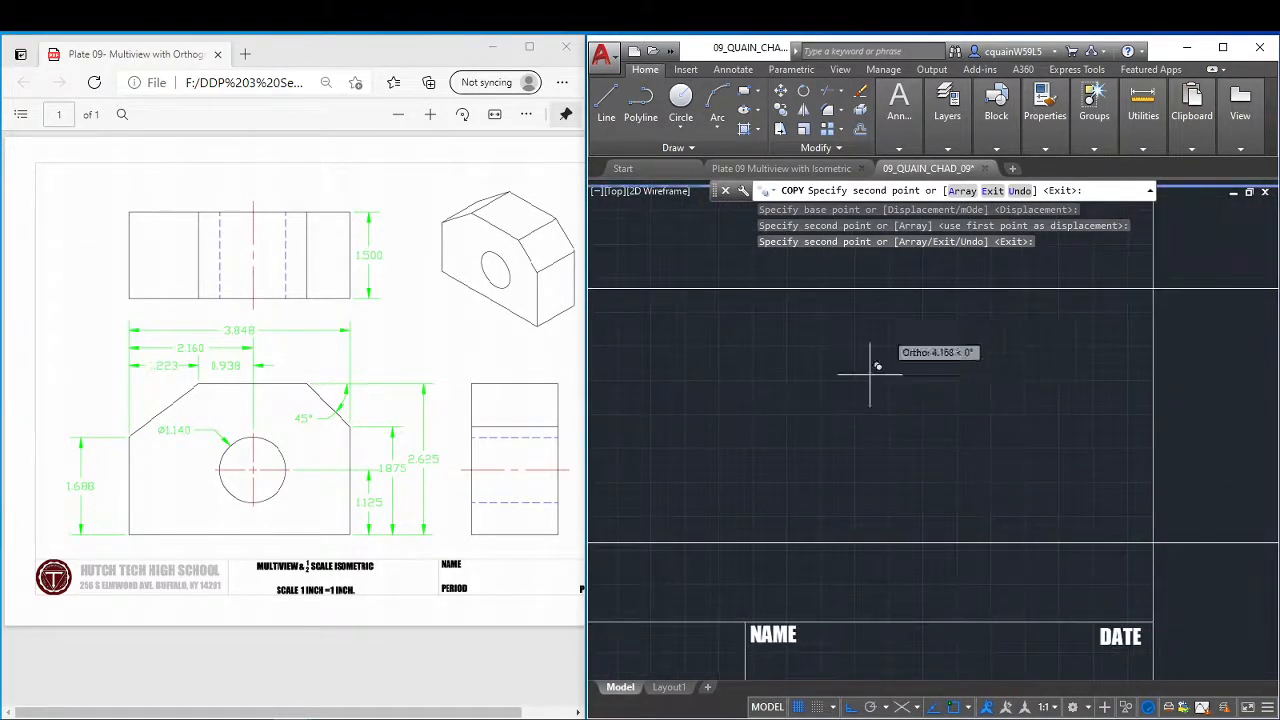
pyautogui.moveTo(830, 380)
pyautogui.mouseDown(button='middle')
pyautogui.moveTo(826, 391)
pyautogui.moveTo(1120, 386)
pyautogui.moveTo(1275, 401)
pyautogui.mouseUp(button='middle')
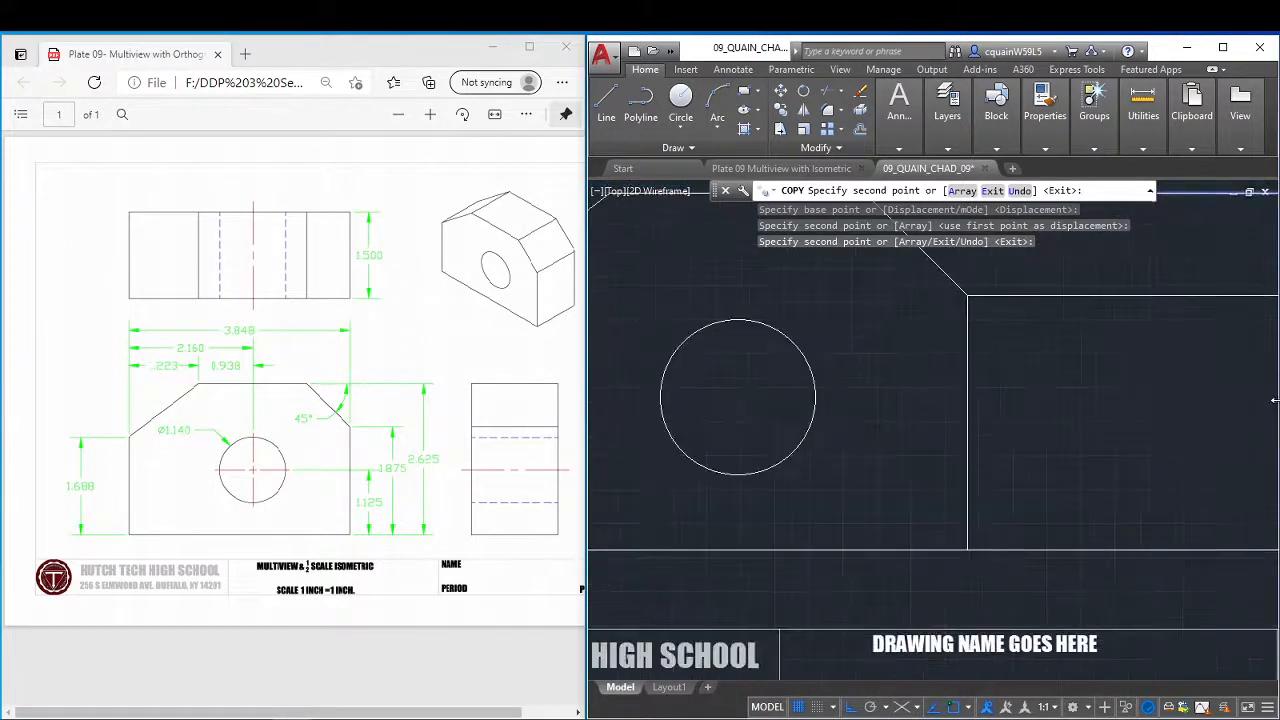
pyautogui.click(738, 320)
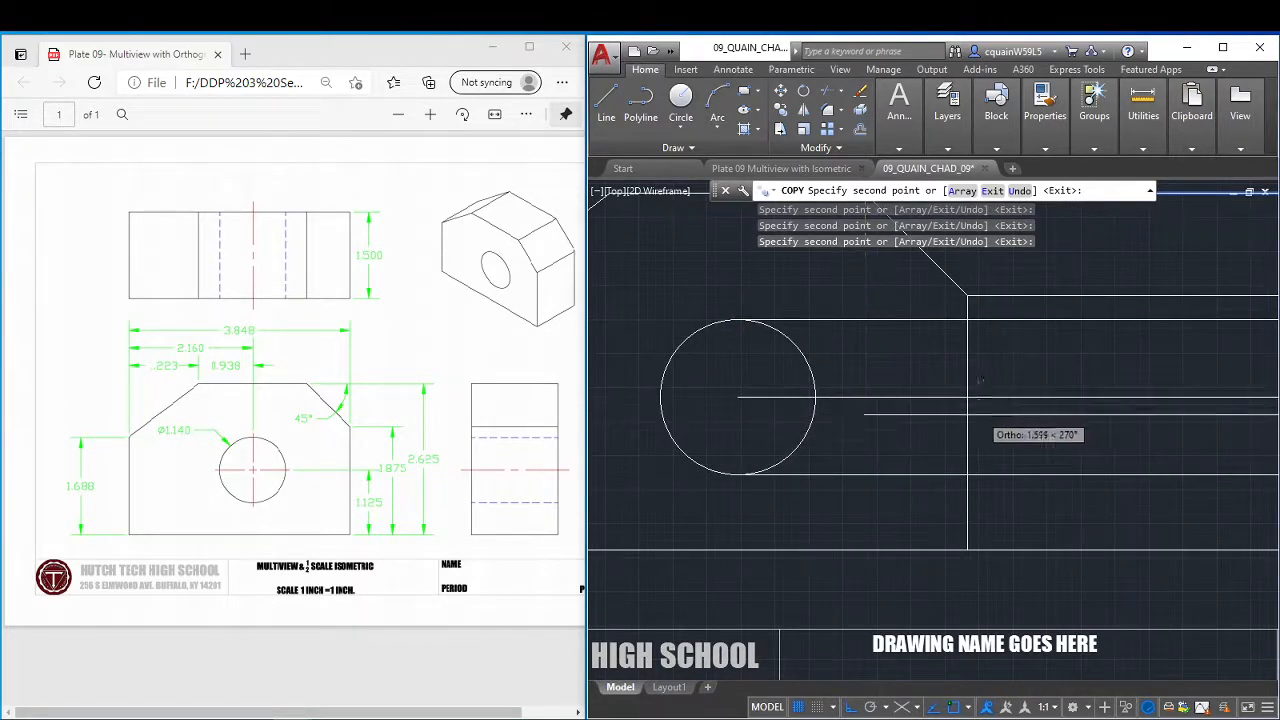
pyautogui.scroll(-2, 980, 380)
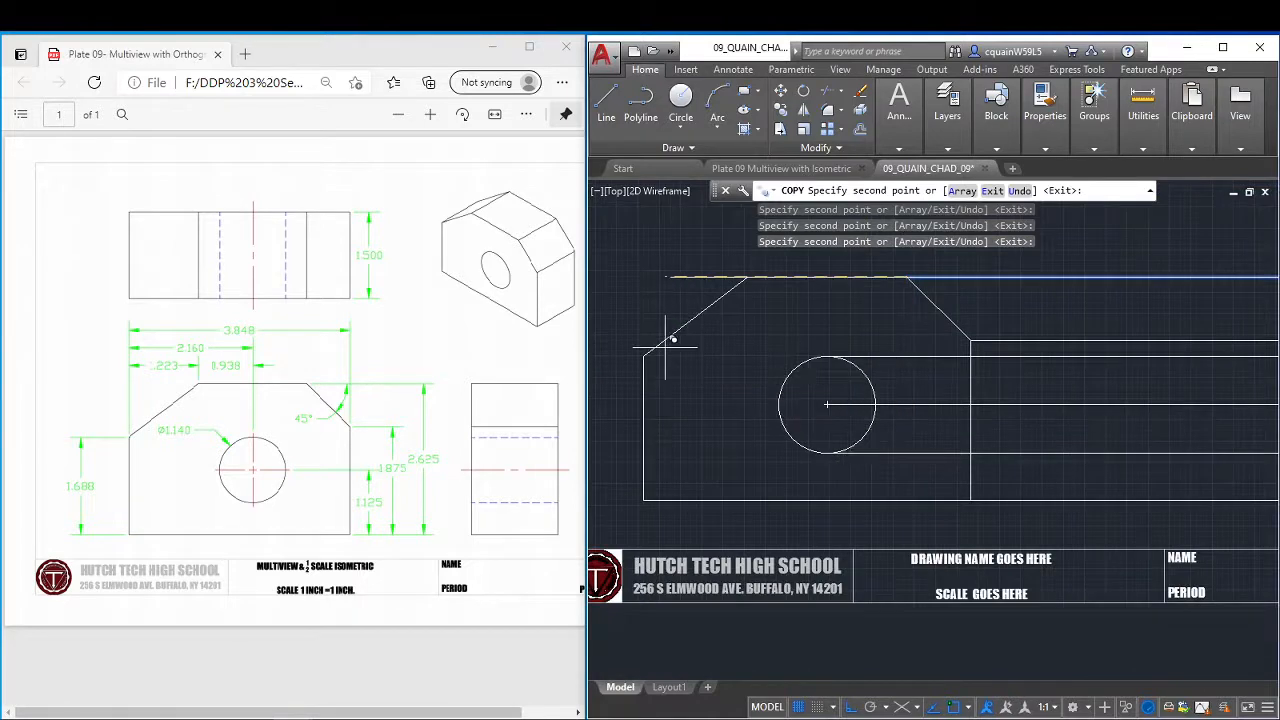
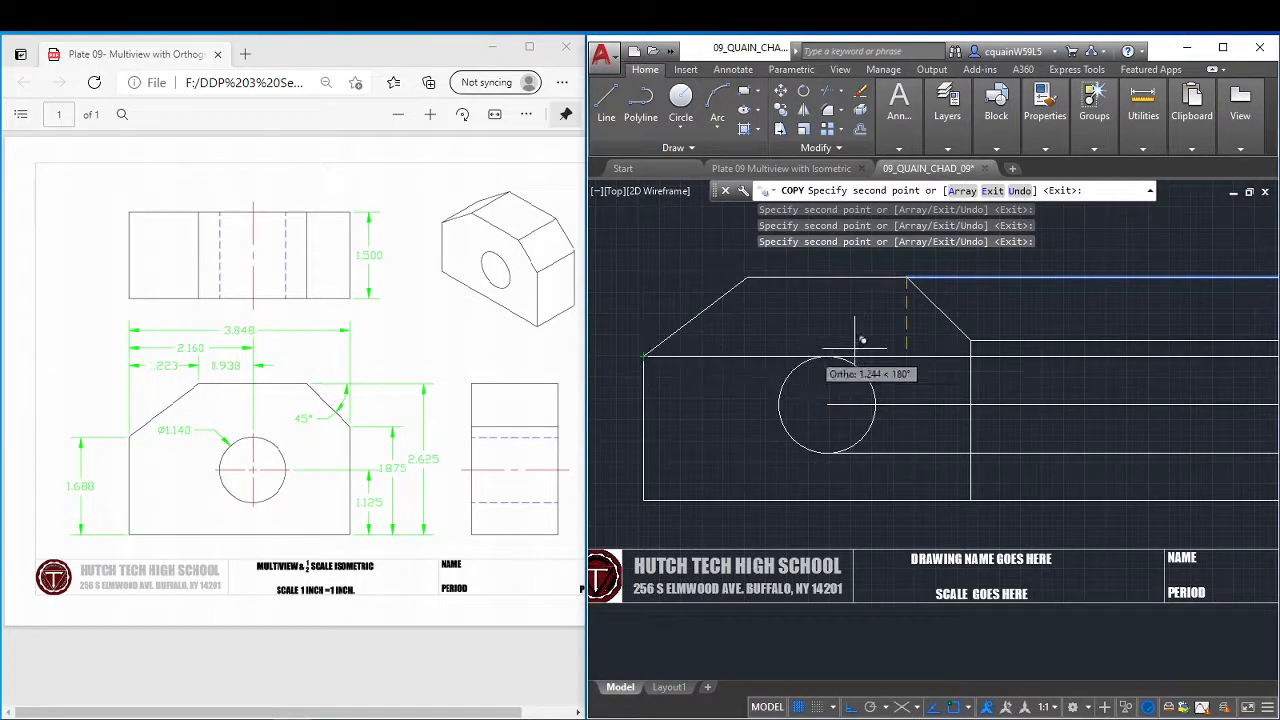
# Examine the projection lines up close around the circle's top quadrant and finish the copying.
pyautogui.scroll(4, 870, 345)
pyautogui.scroll(8, 745, 375)
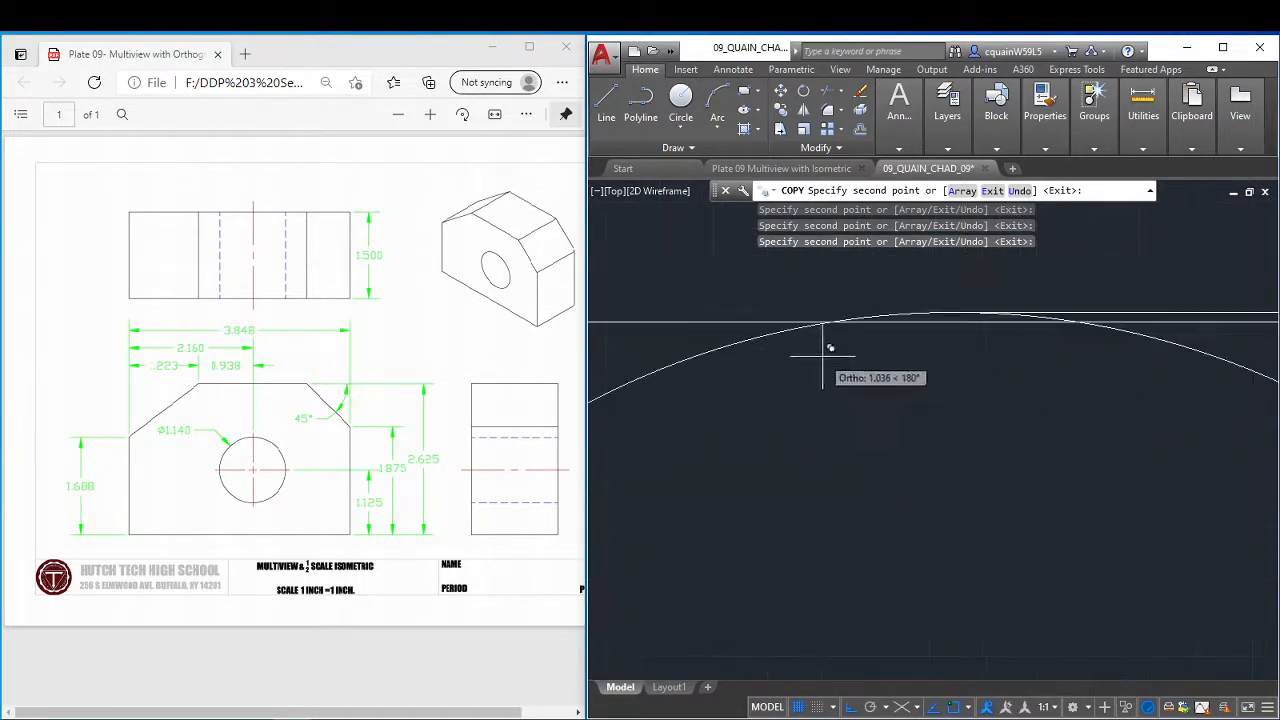
pyautogui.scroll(-6, 990, 310)
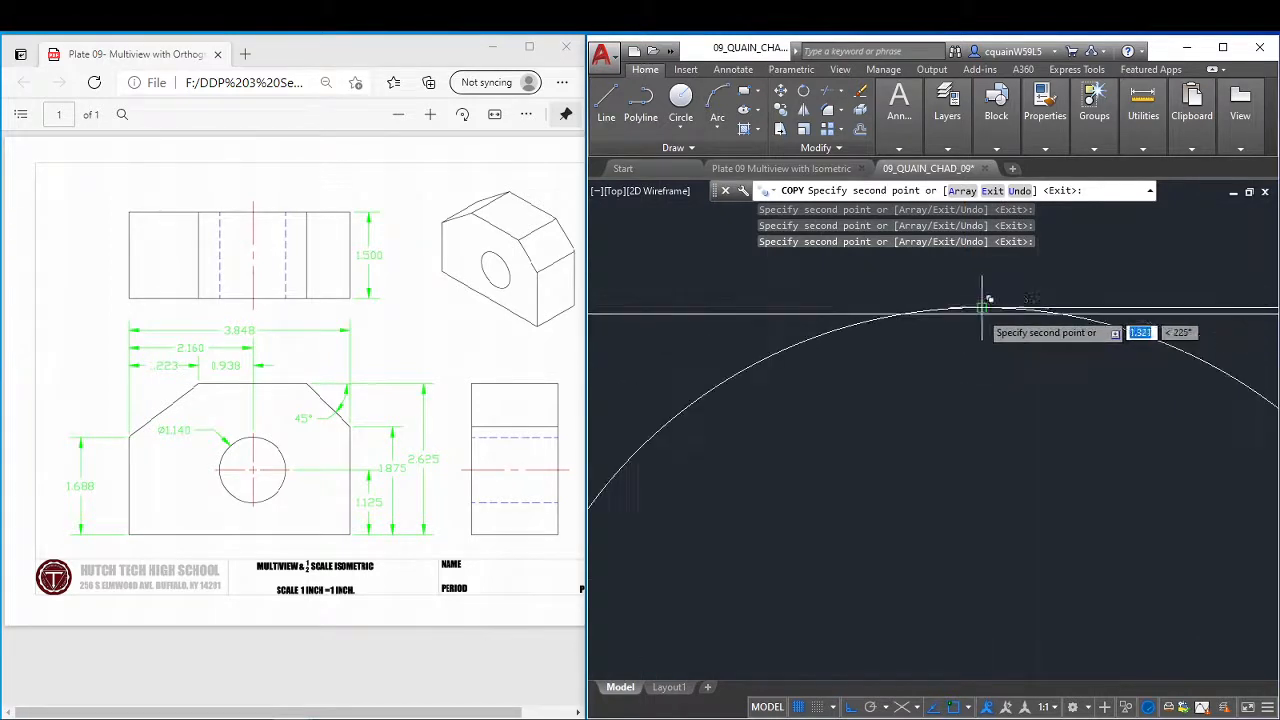
pyautogui.scroll(-4, 1070, 310)
pyautogui.rightClick(1057, 290)
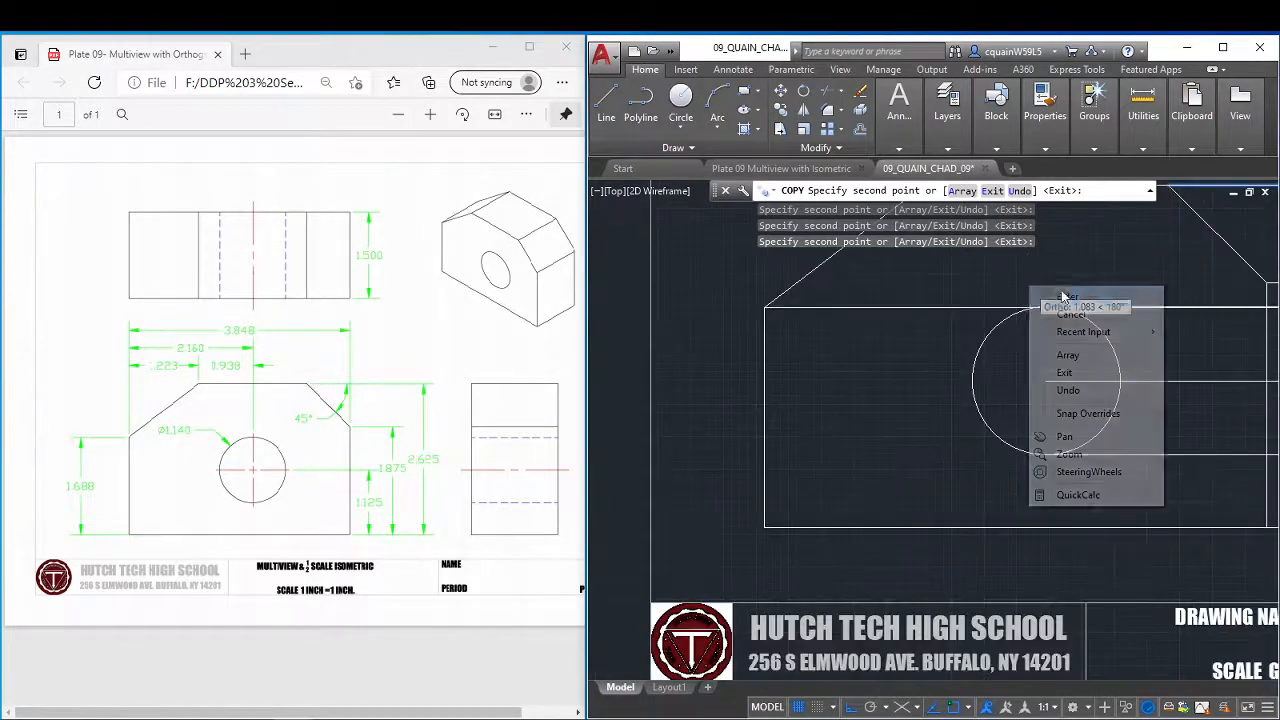
pyautogui.click(1062, 296)
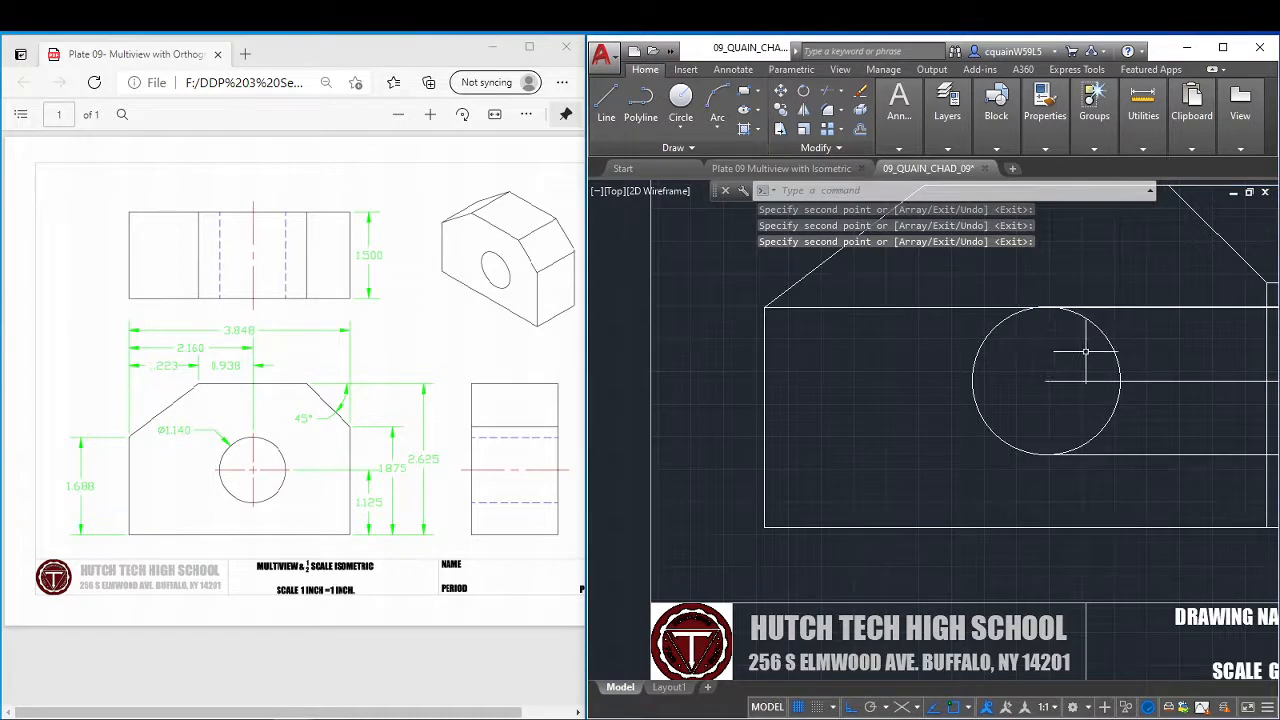
# Draw a vertical line near the sheet's right border, from above the top projection line to below the bottom one.
pyautogui.scroll(-3, 1085, 350)
pyautogui.scroll(-2, 860, 370)
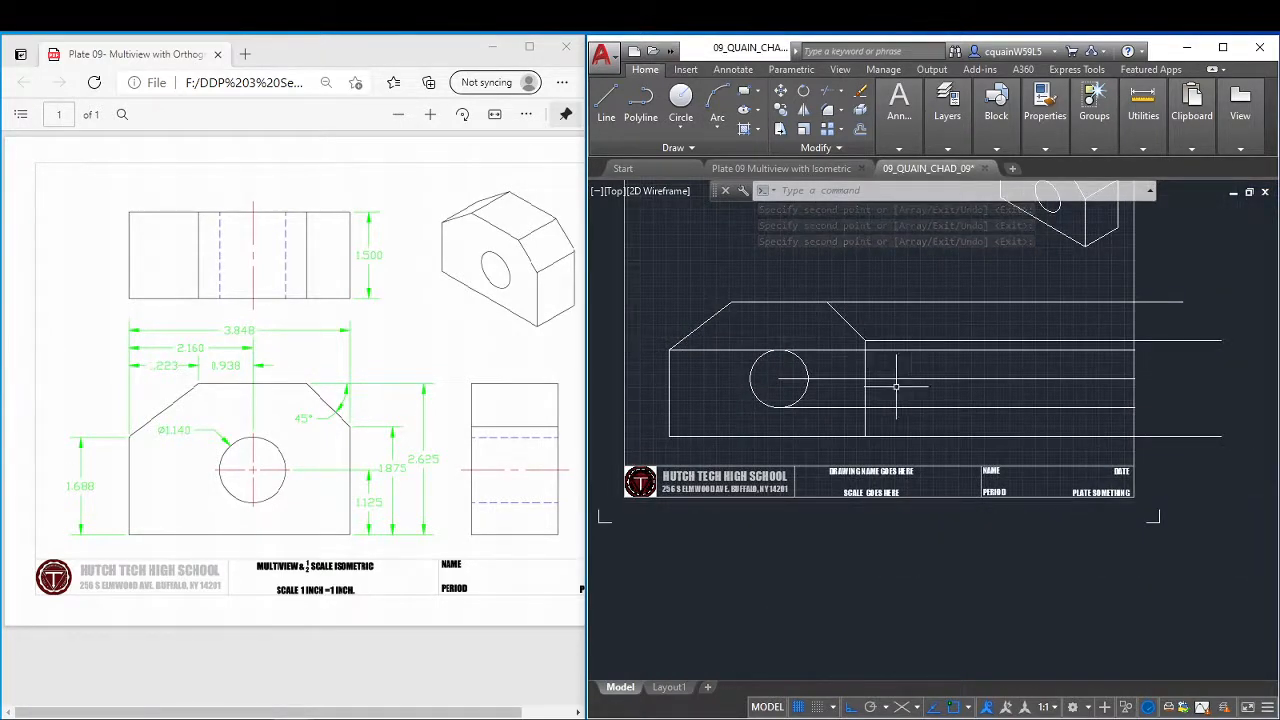
pyautogui.scroll(2, 884, 374)
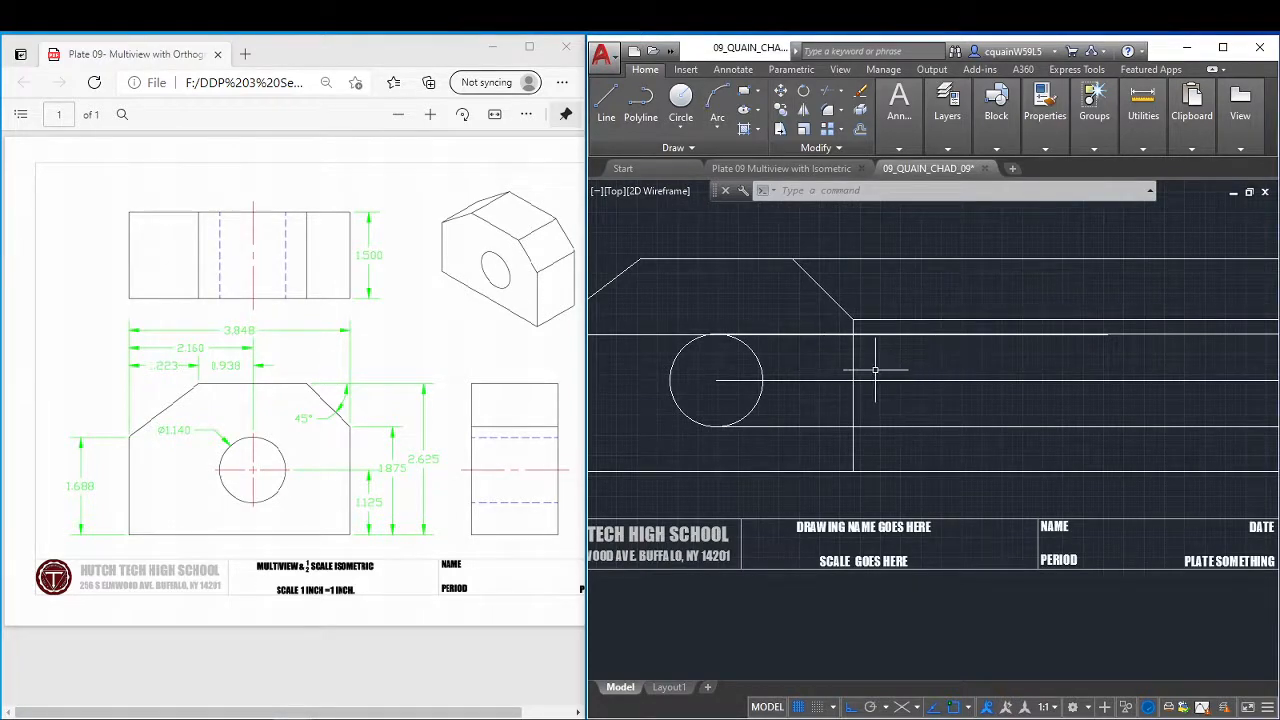
pyautogui.scroll(2, 876, 363)
pyautogui.scroll(-4, 879, 363)
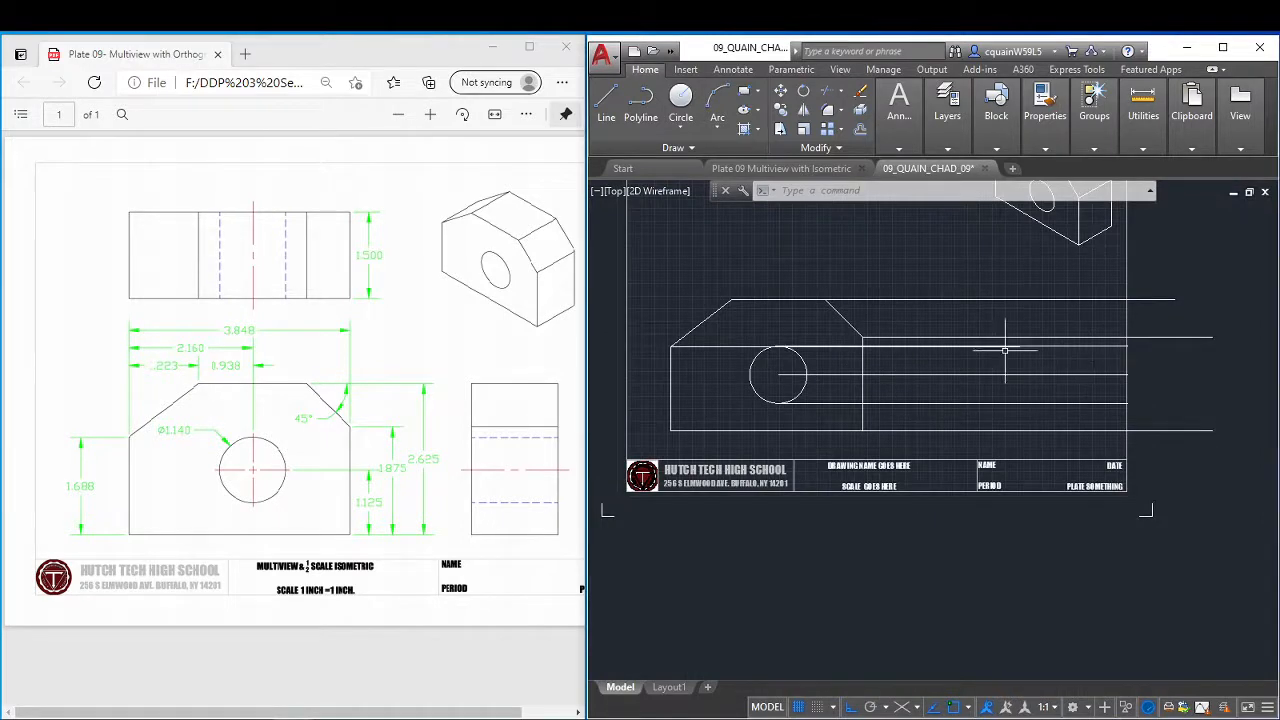
pyautogui.click(608, 98)
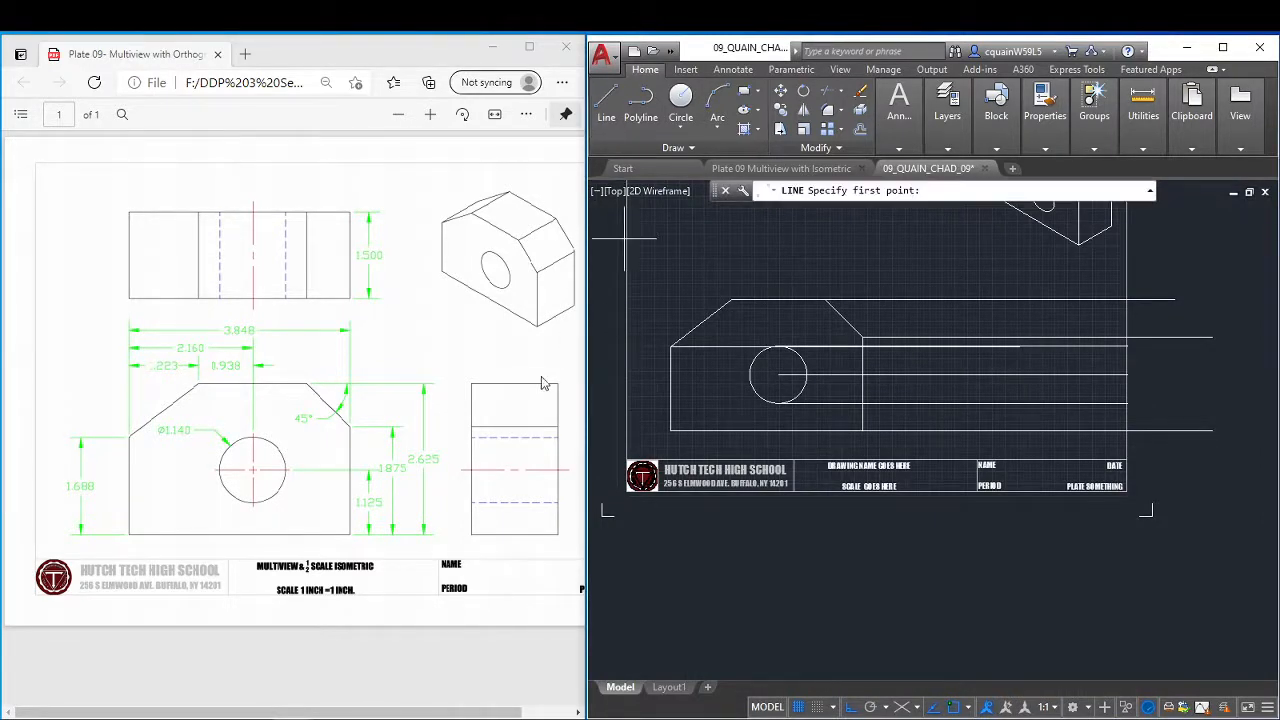
pyautogui.click(1075, 272)
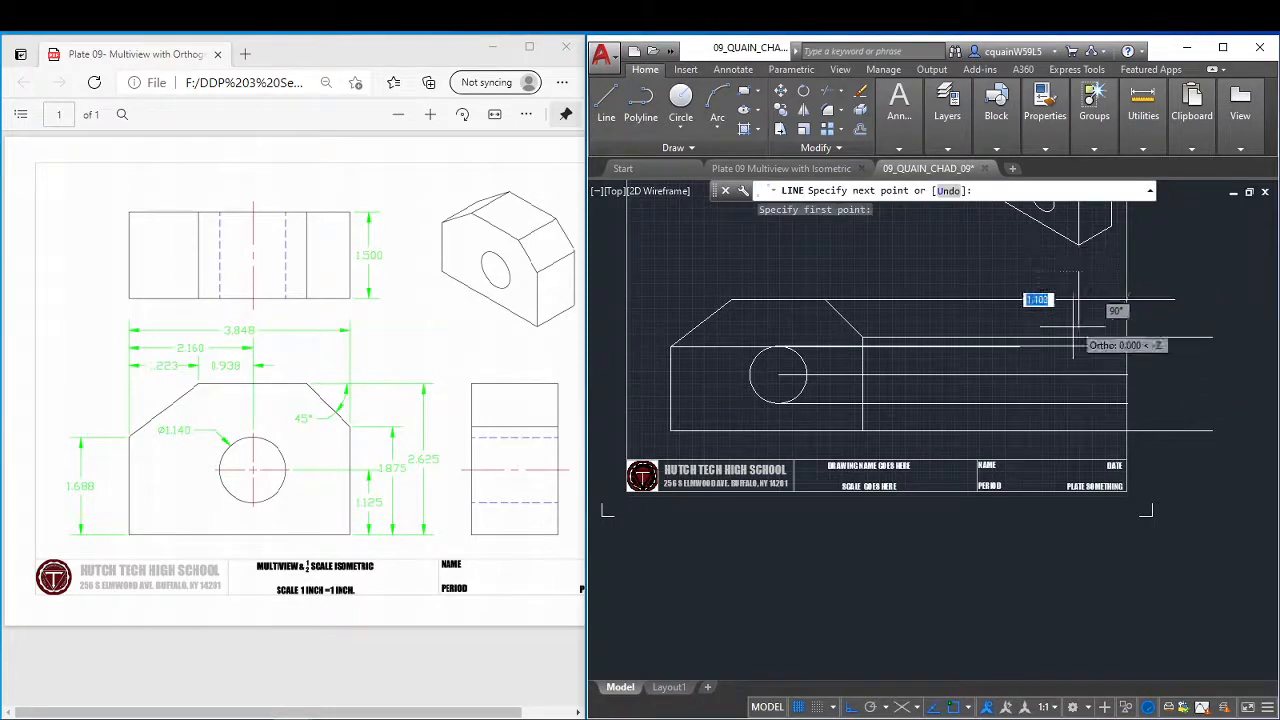
pyautogui.click(1079, 444)
pyautogui.rightClick(1102, 416)
pyautogui.click(1137, 433)
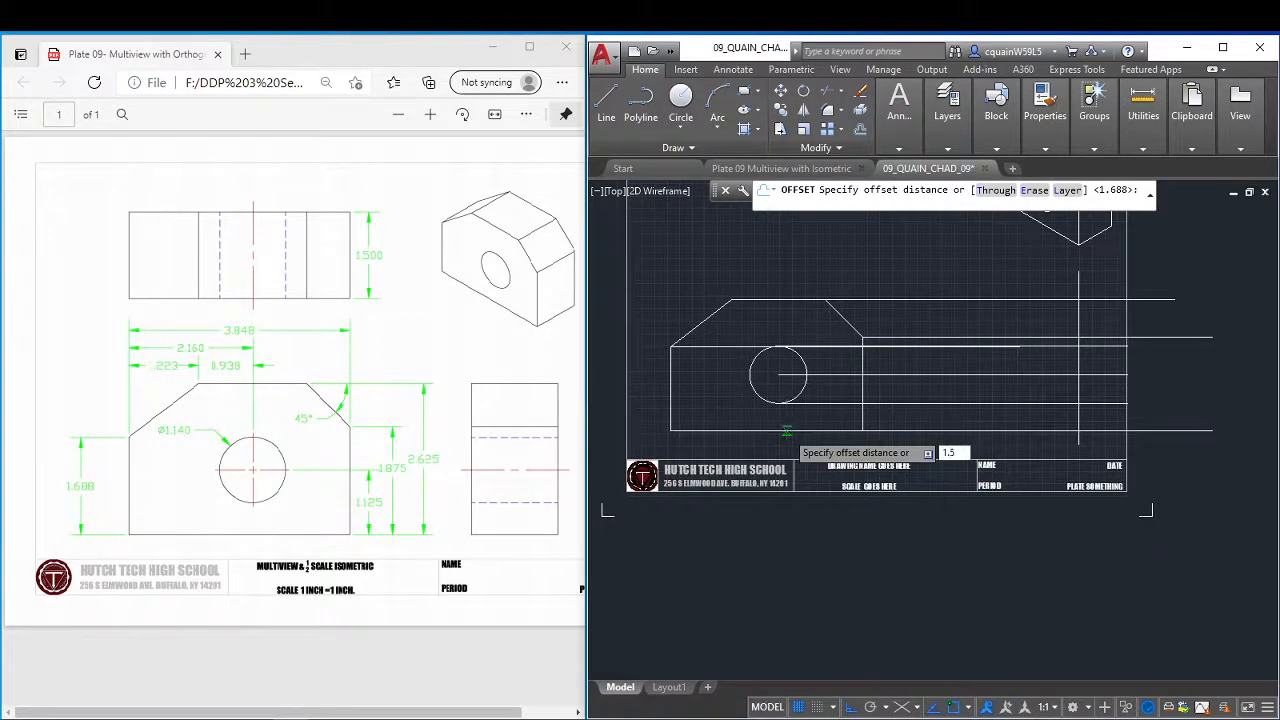
# Offset the vertical line 1.5 to the left for the other edge of the side view.
pyautogui.press('Return')
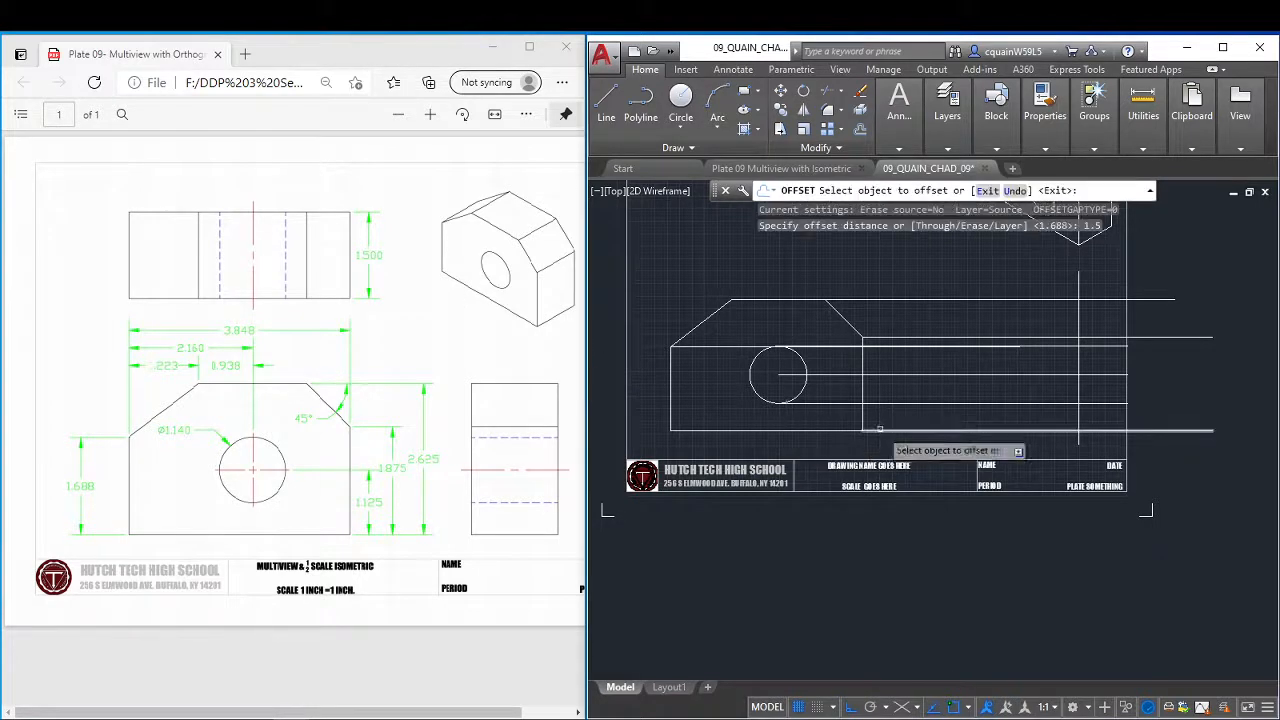
pyautogui.click(1078, 358)
pyautogui.click(1035, 385)
pyautogui.rightClick(1052, 374)
pyautogui.click(1092, 383)
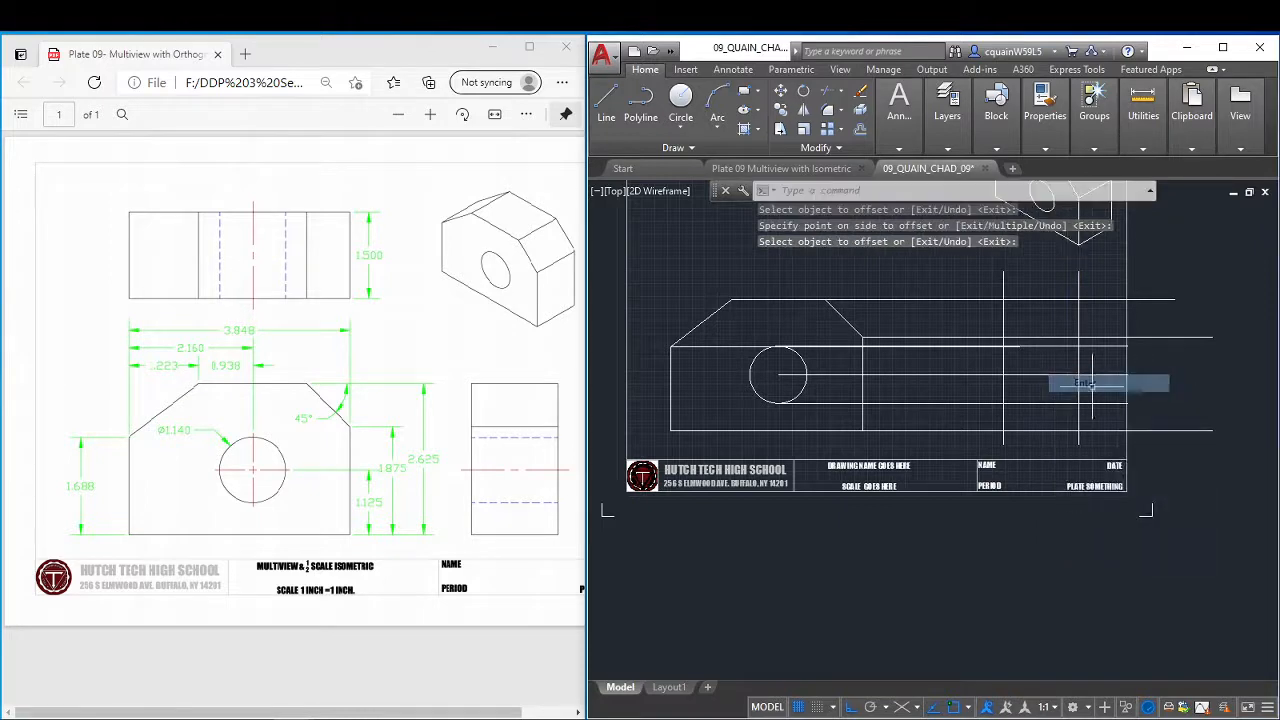
# Trim all projection lines outside the two vertical lines, using both verticals as cutting edges.
pyautogui.click(829, 95)
pyautogui.click(1095, 282)
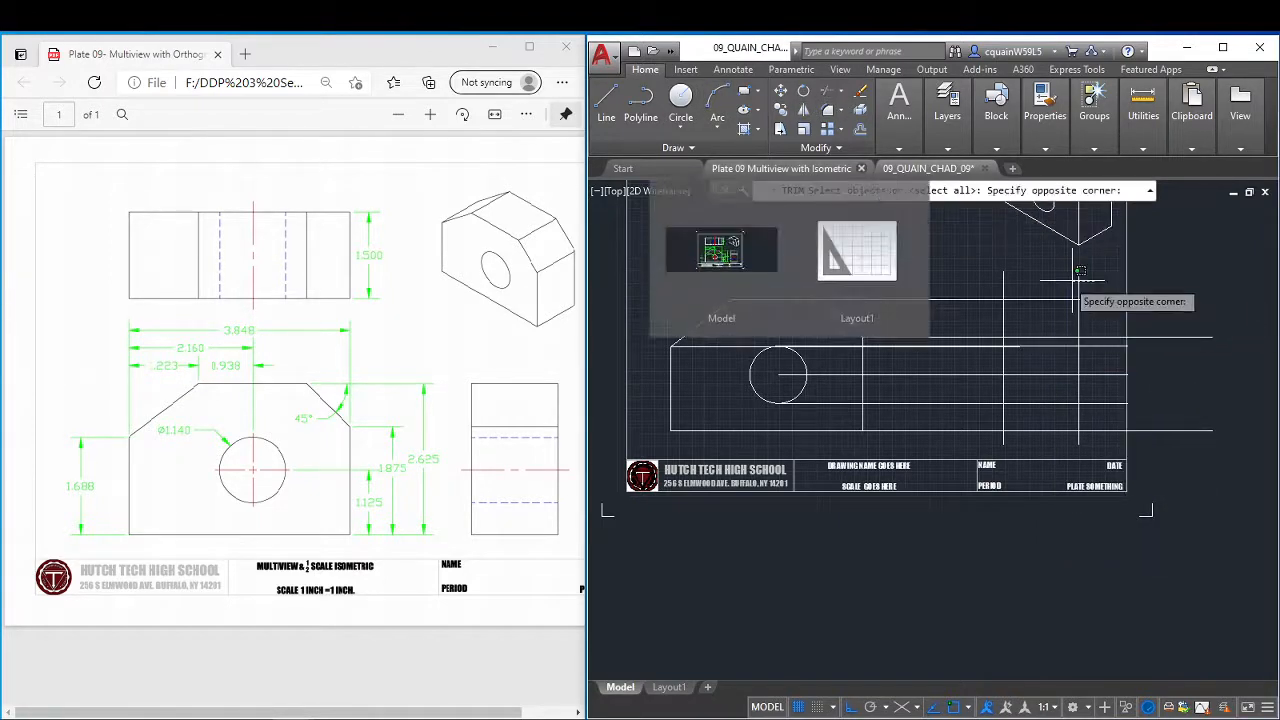
pyautogui.click(990, 277)
pyautogui.press('Return')
pyautogui.click(1118, 276)
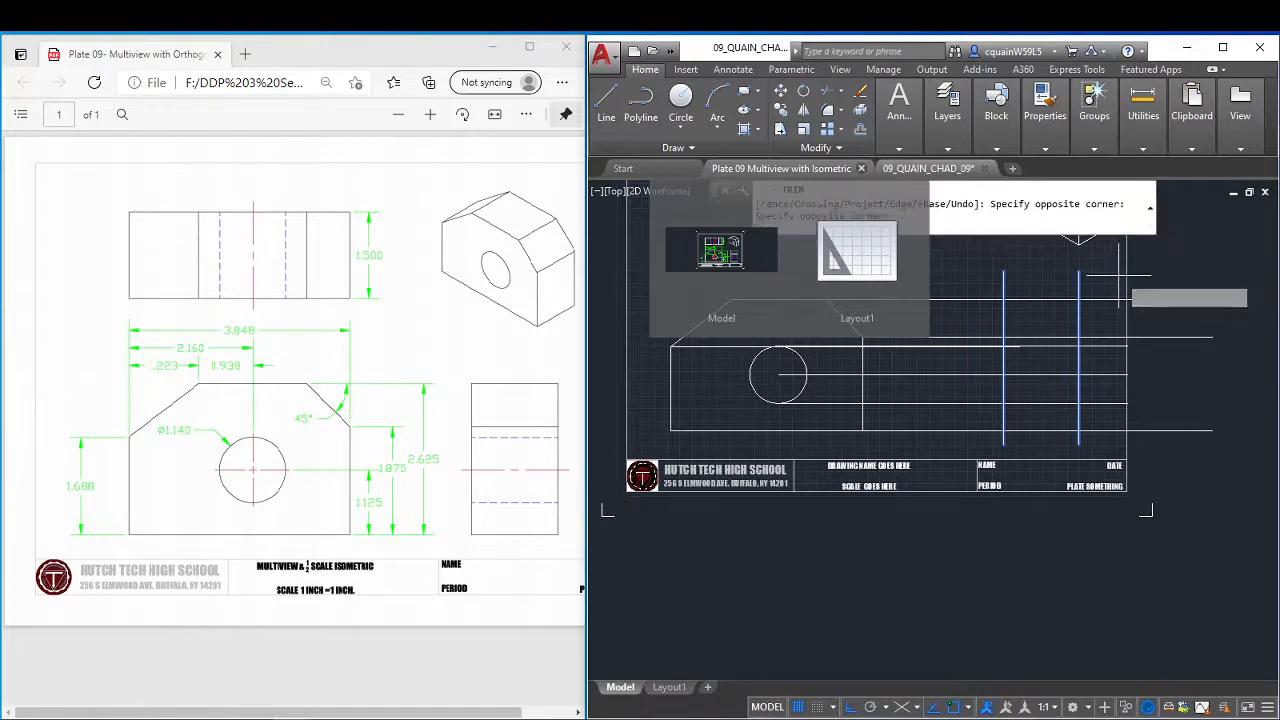
pyautogui.click(1070, 455)
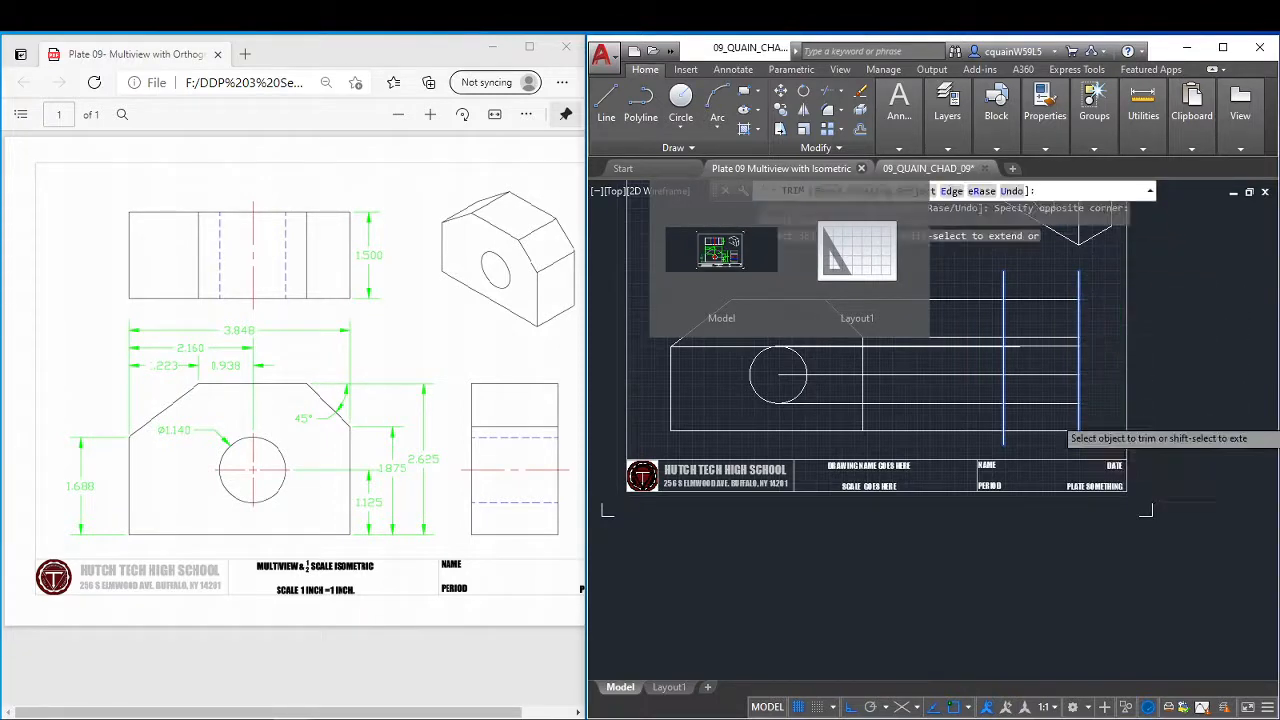
pyautogui.click(954, 271)
pyautogui.click(939, 437)
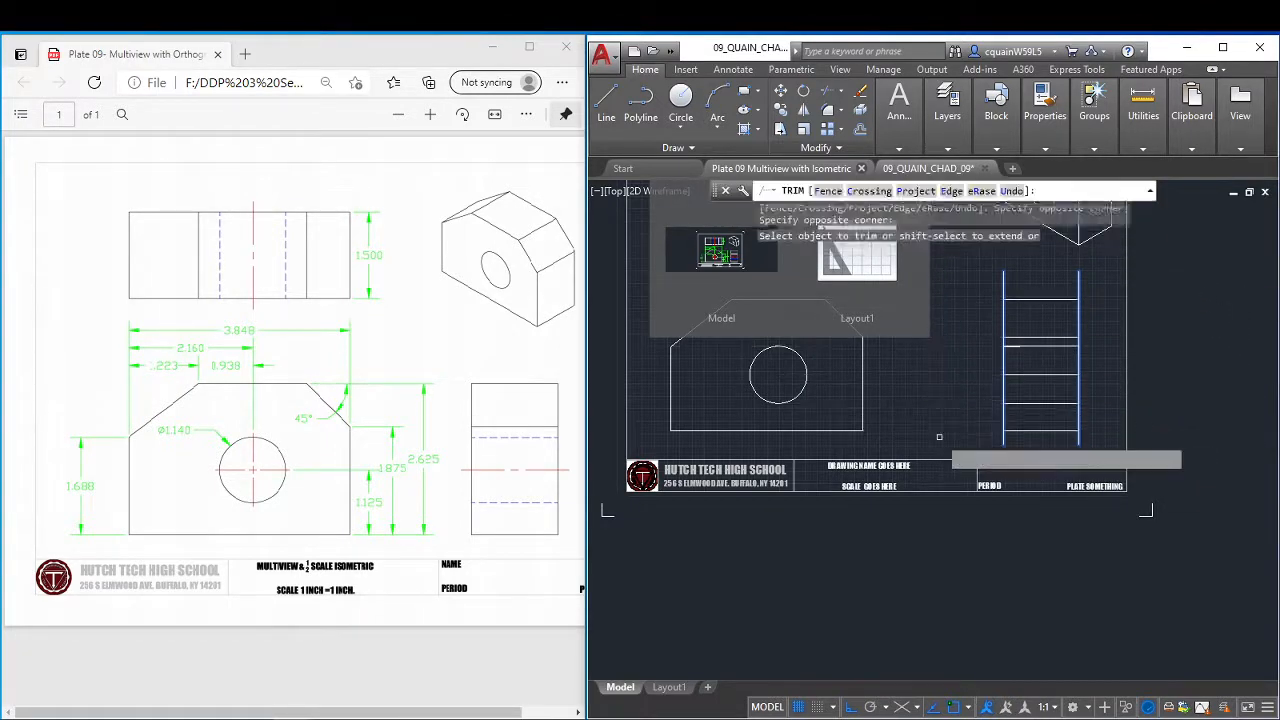
pyautogui.rightClick(957, 305)
pyautogui.click(985, 317)
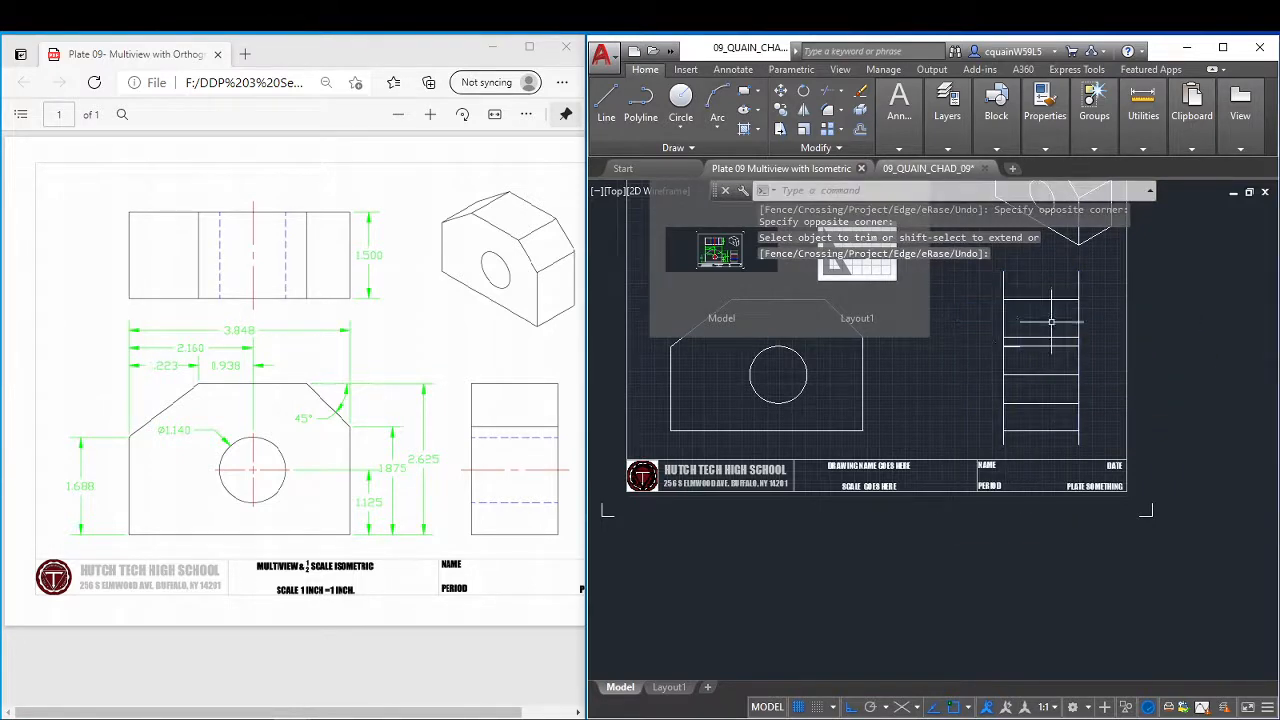
# Trim the two vertical lines' overhanging ends above and below the side view's outline.
pyautogui.scroll(-2, 1051, 322)
pyautogui.scroll(2, 1042, 322)
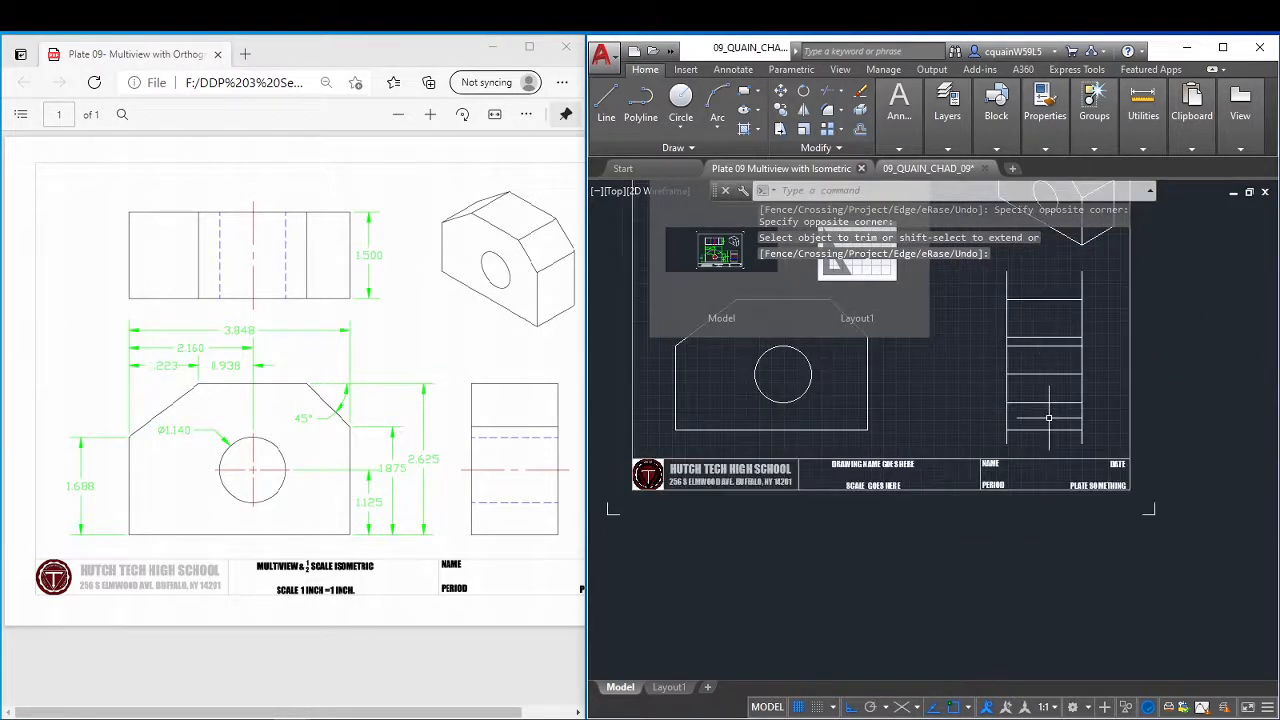
pyautogui.scroll(2, 1169, 354)
pyautogui.moveTo(1151, 361)
pyautogui.mouseDown(button='middle')
pyautogui.moveTo(1060, 469)
pyautogui.moveTo(1171, 510)
pyautogui.mouseUp(button='middle')
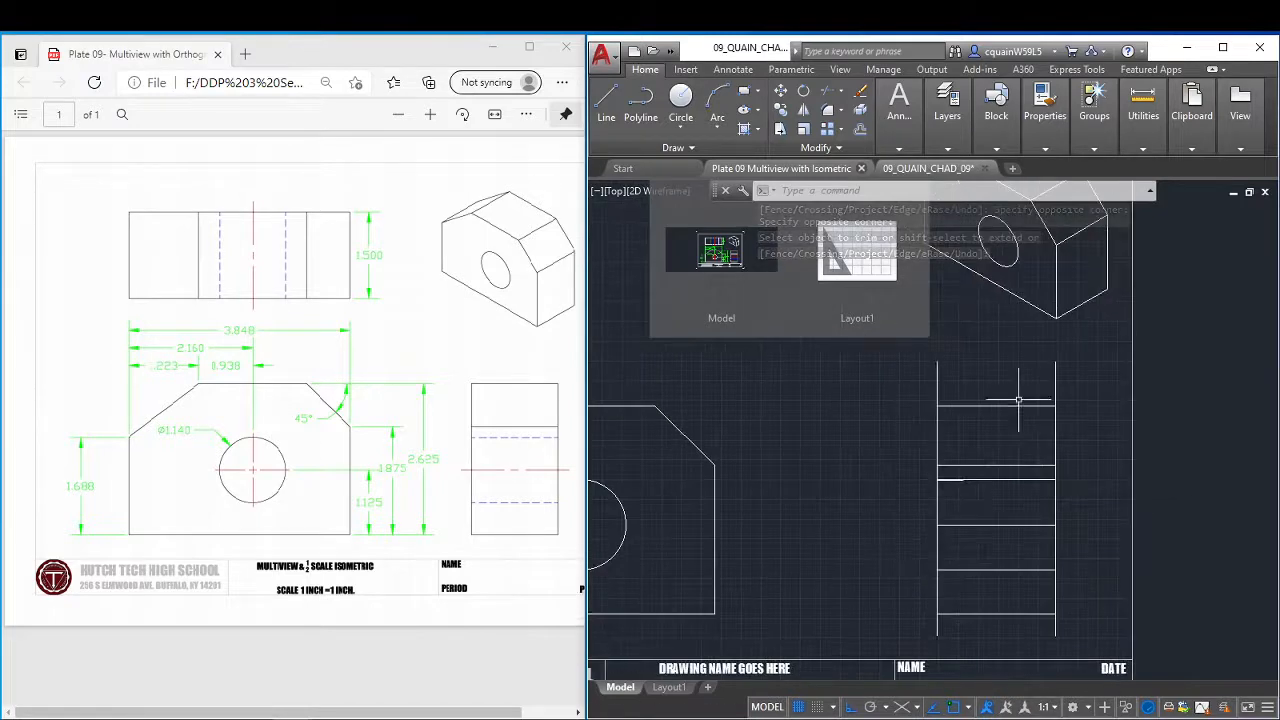
pyautogui.click(830, 97)
pyautogui.press('Return')
pyautogui.click(1082, 367)
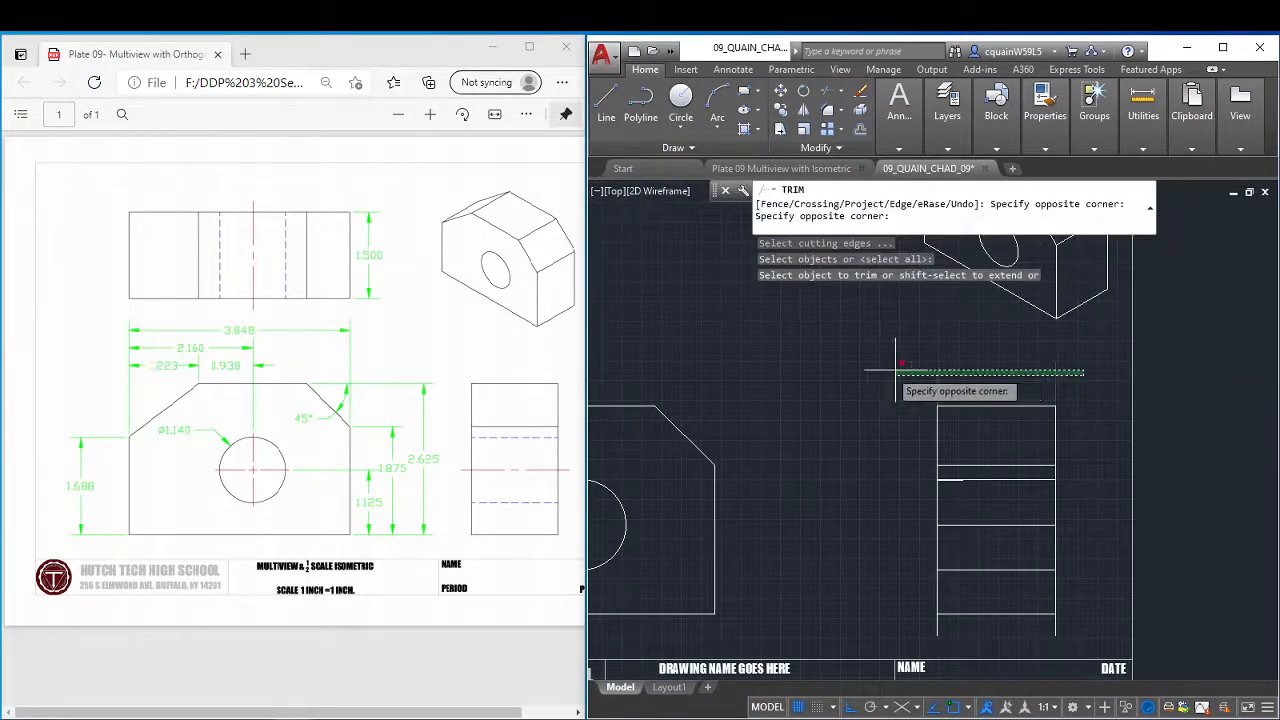
pyautogui.click(896, 370)
pyautogui.click(1084, 628)
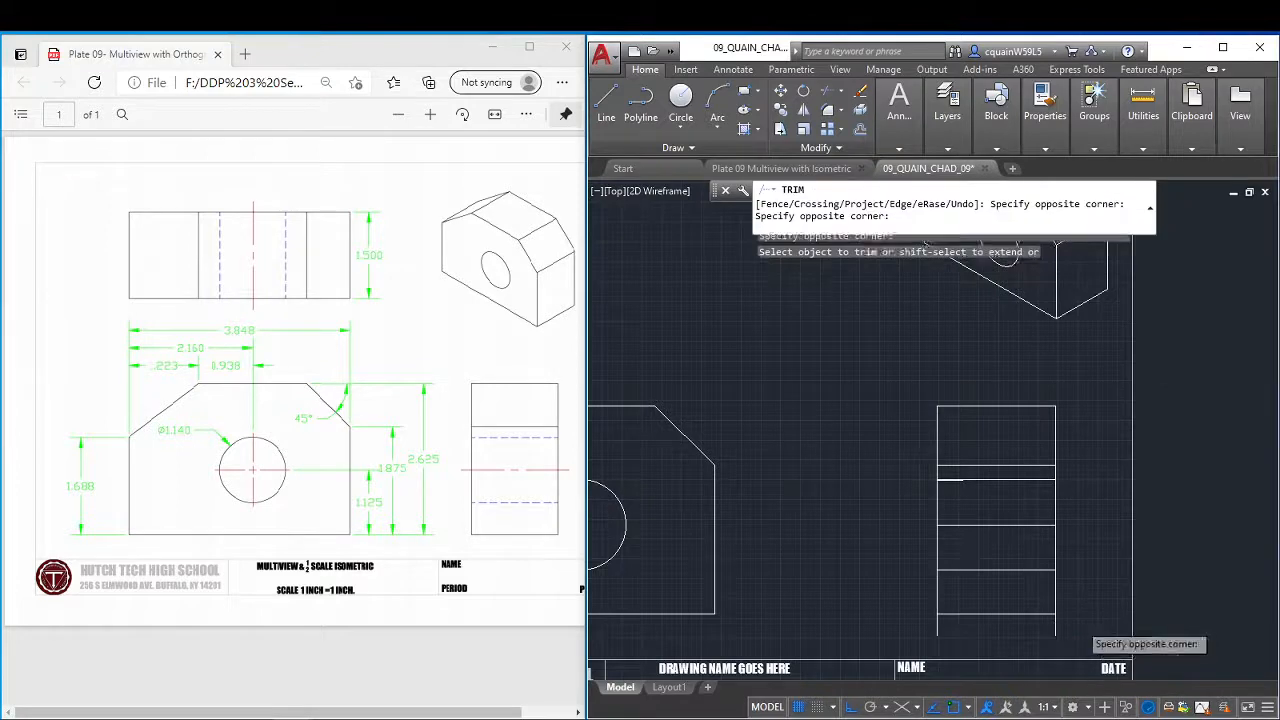
pyautogui.click(940, 633)
pyautogui.rightClick(939, 330)
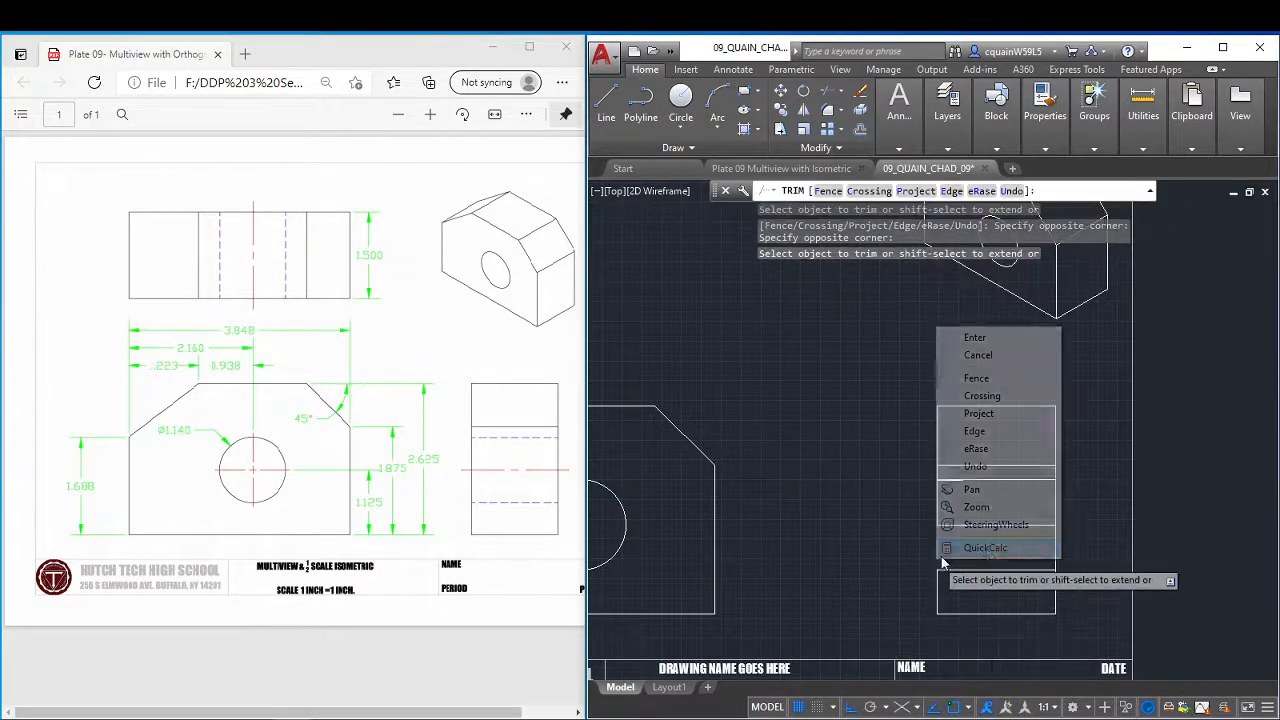
pyautogui.click(975, 338)
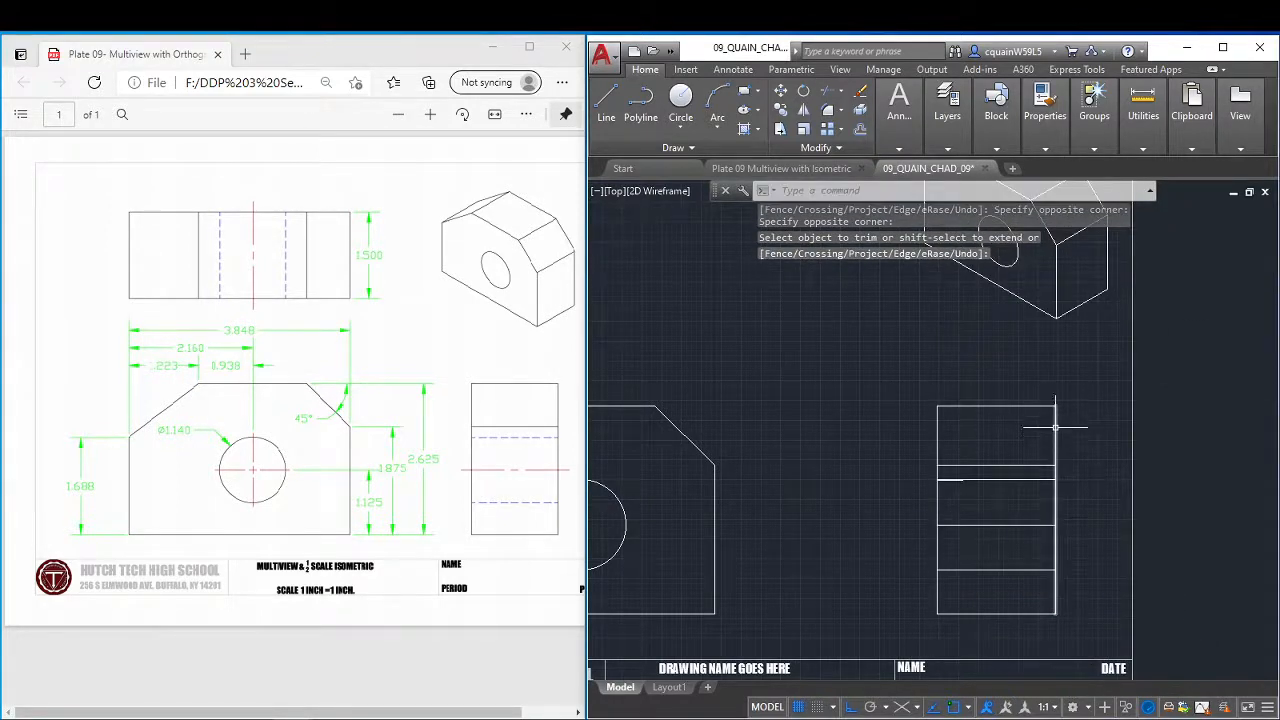
# Set the CENTER LINES layer's linetype to CENTER2 and confirm HIDDEN2 for the HIDDEN LINES layer.
pyautogui.moveTo(1024, 476); pyautogui.dragTo(1043, 448, button='middle')
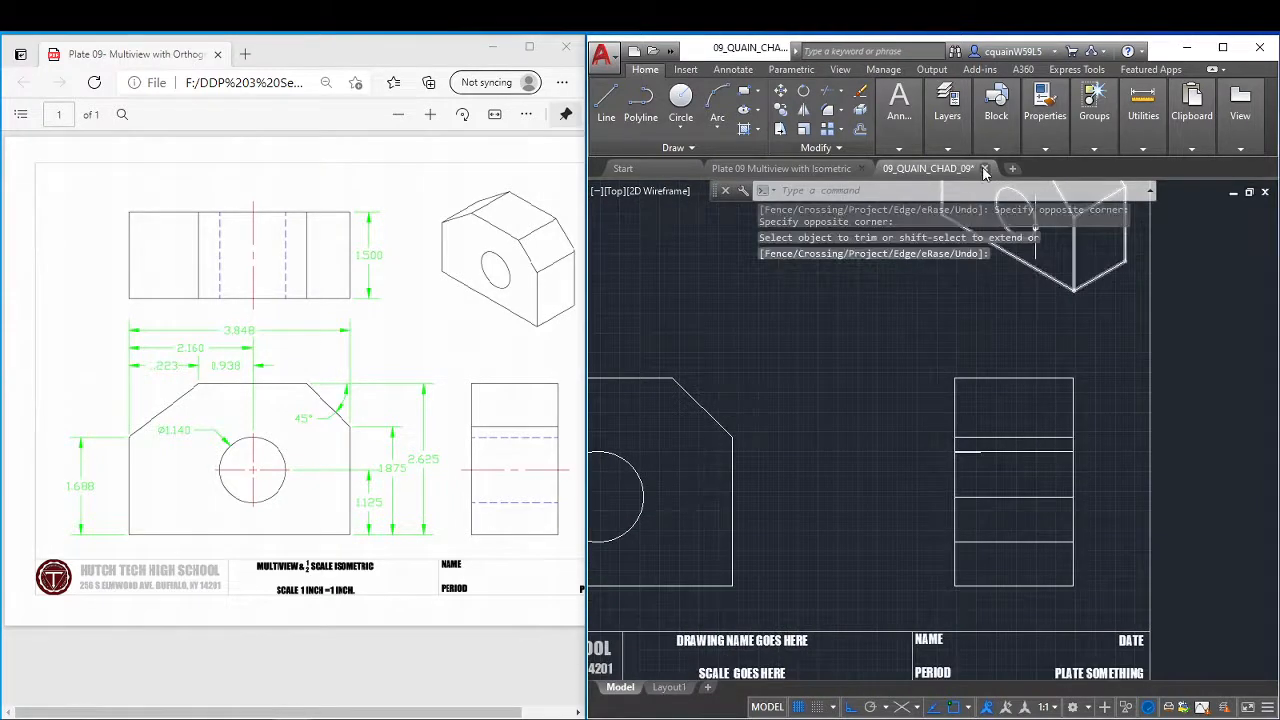
pyautogui.click(900, 105)
pyautogui.moveTo(955, 152)
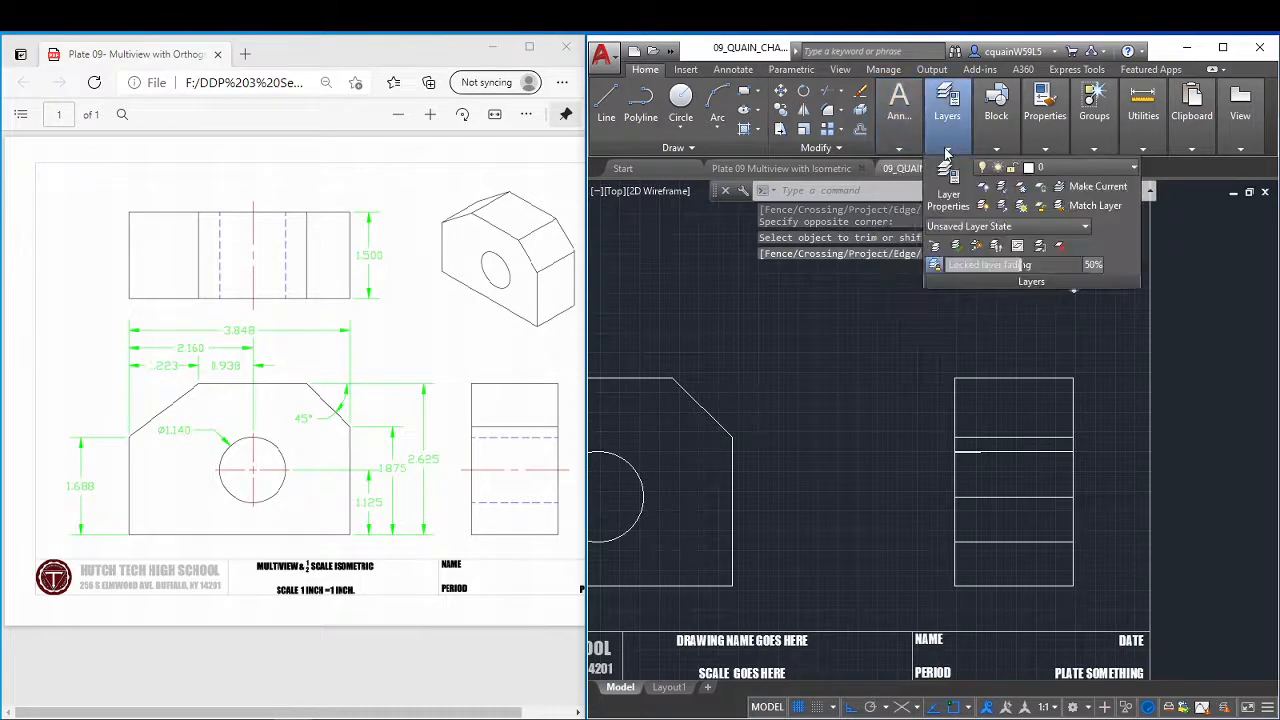
pyautogui.click(953, 178)
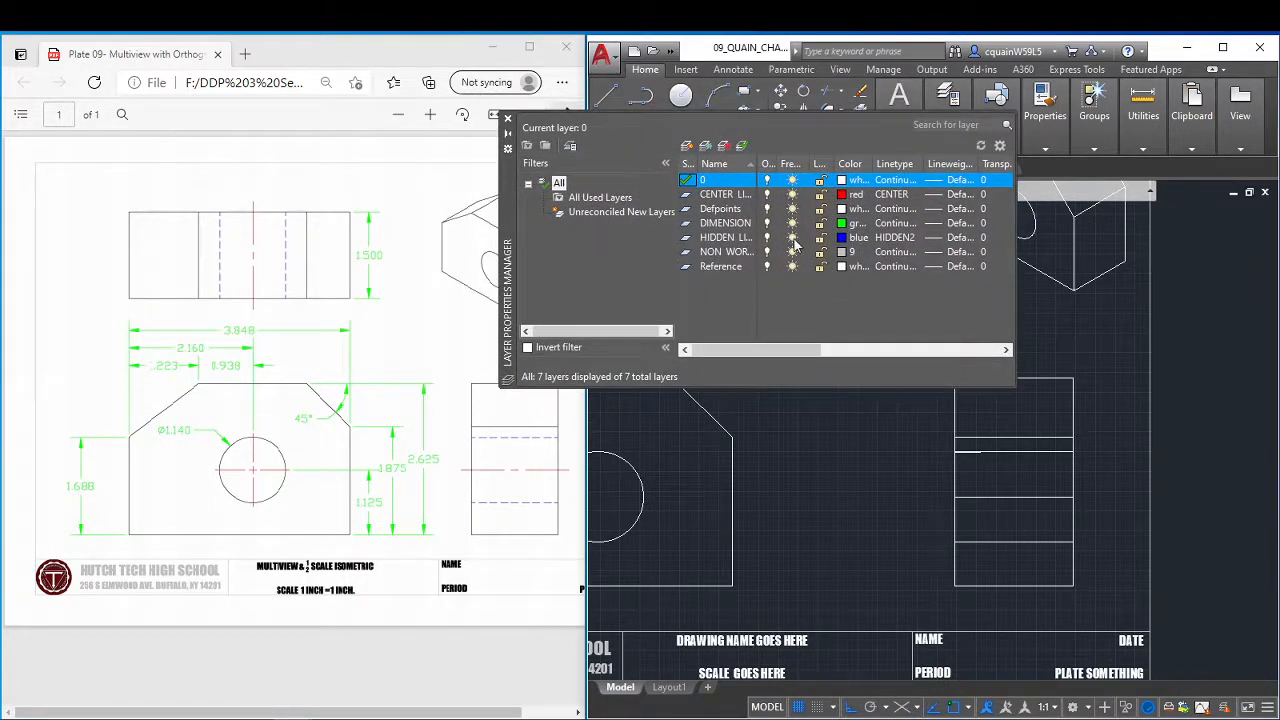
pyautogui.click(898, 195)
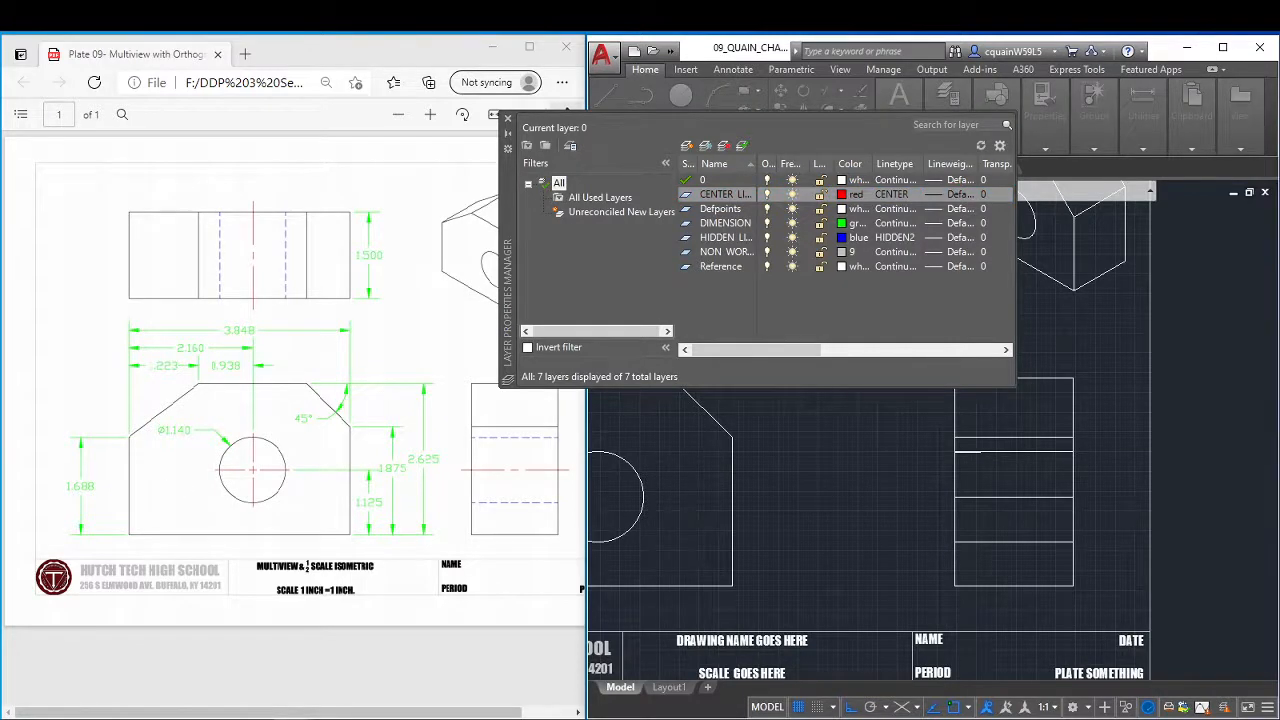
pyautogui.click(893, 194)
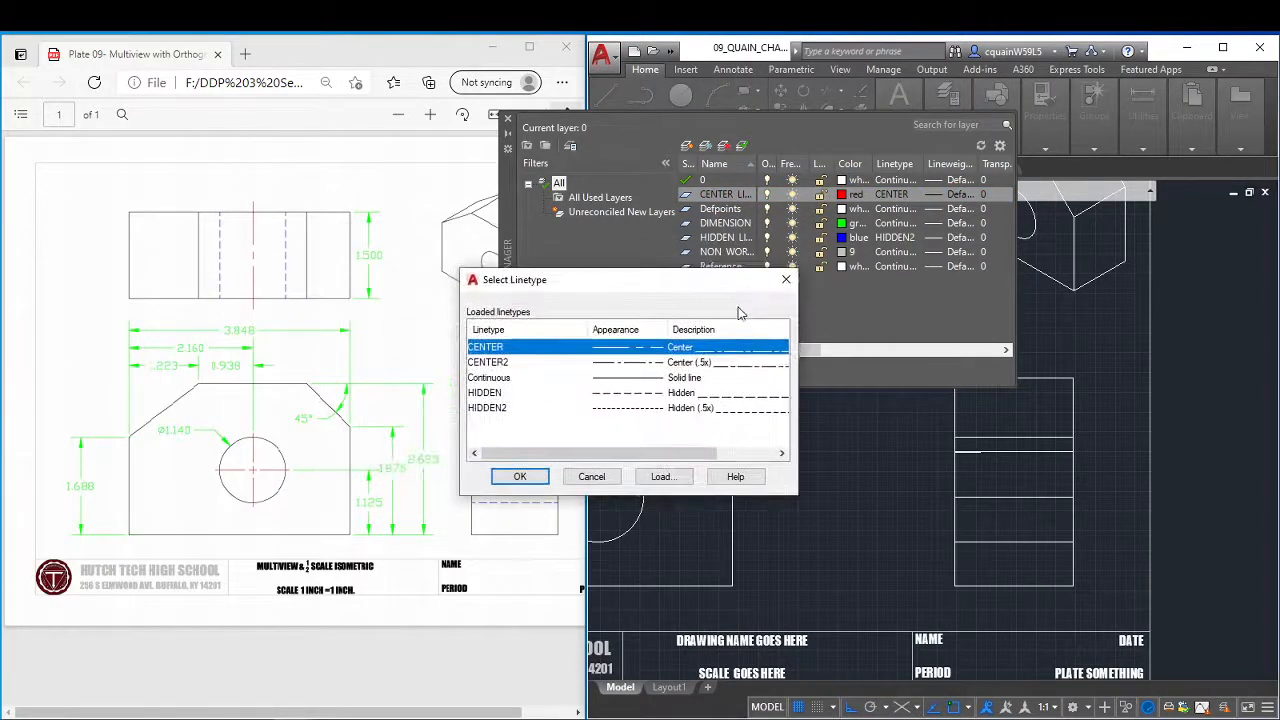
pyautogui.click(695, 364)
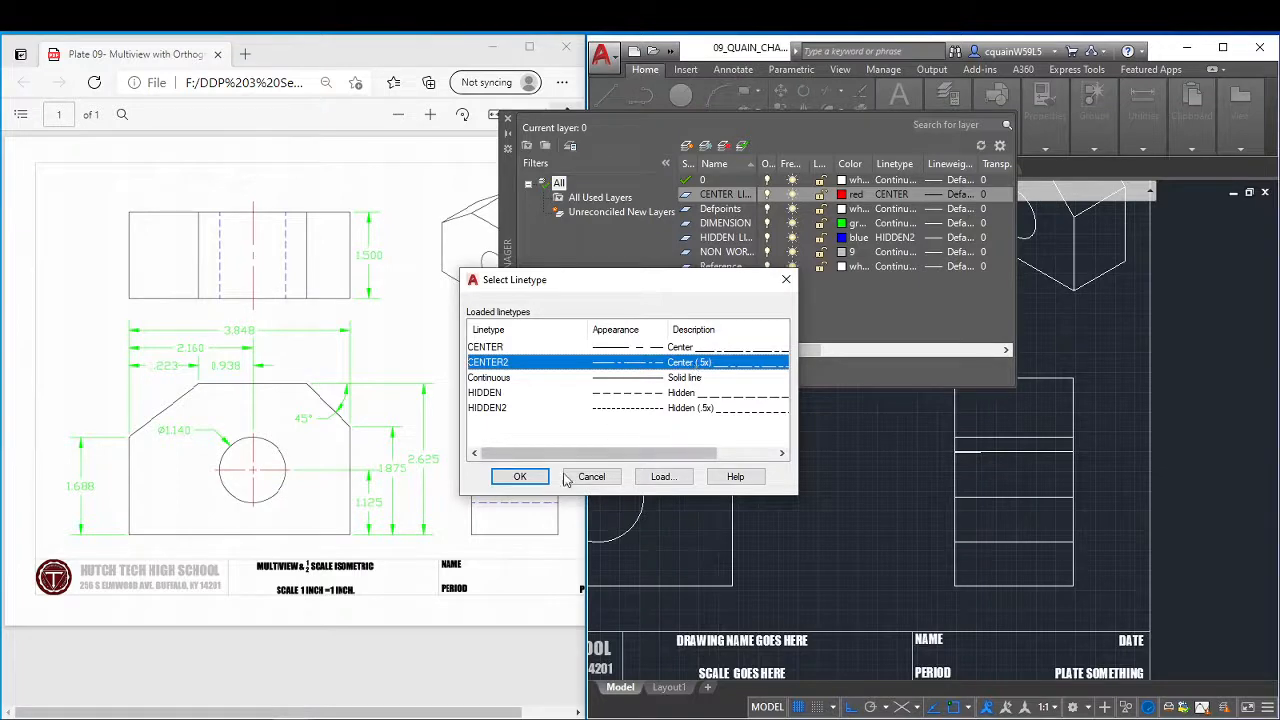
pyautogui.click(523, 477)
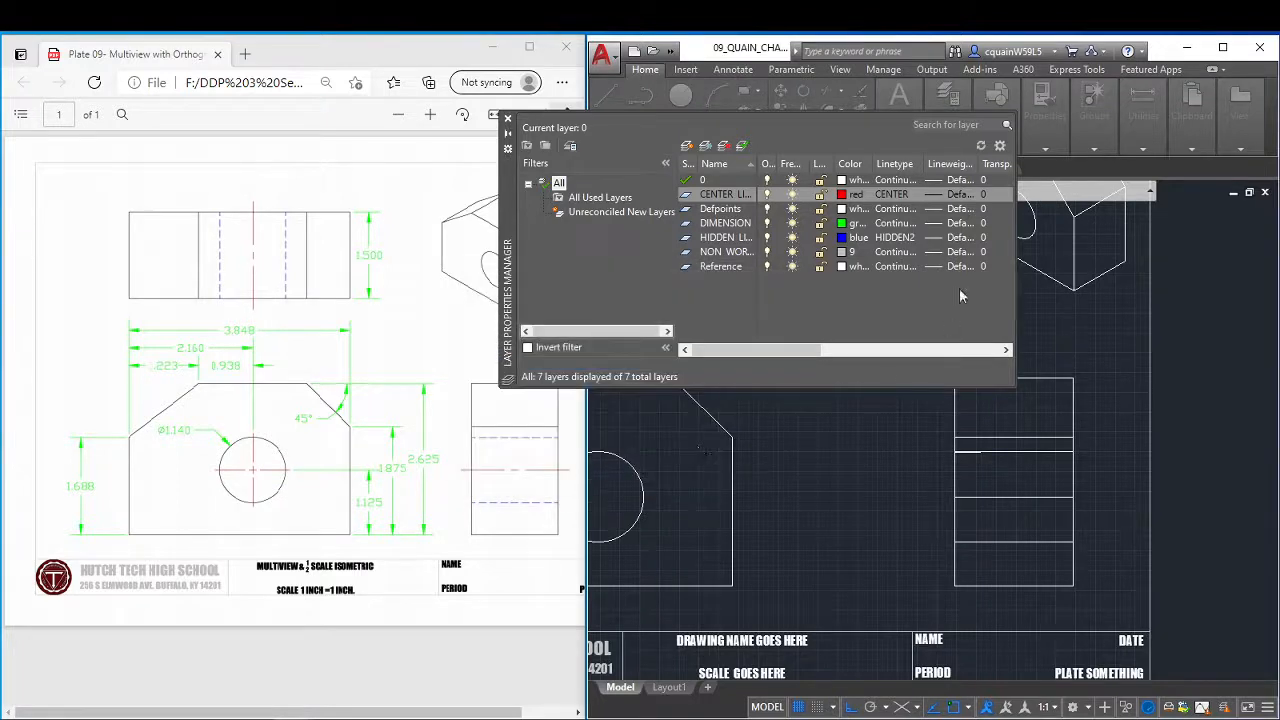
pyautogui.click(895, 238)
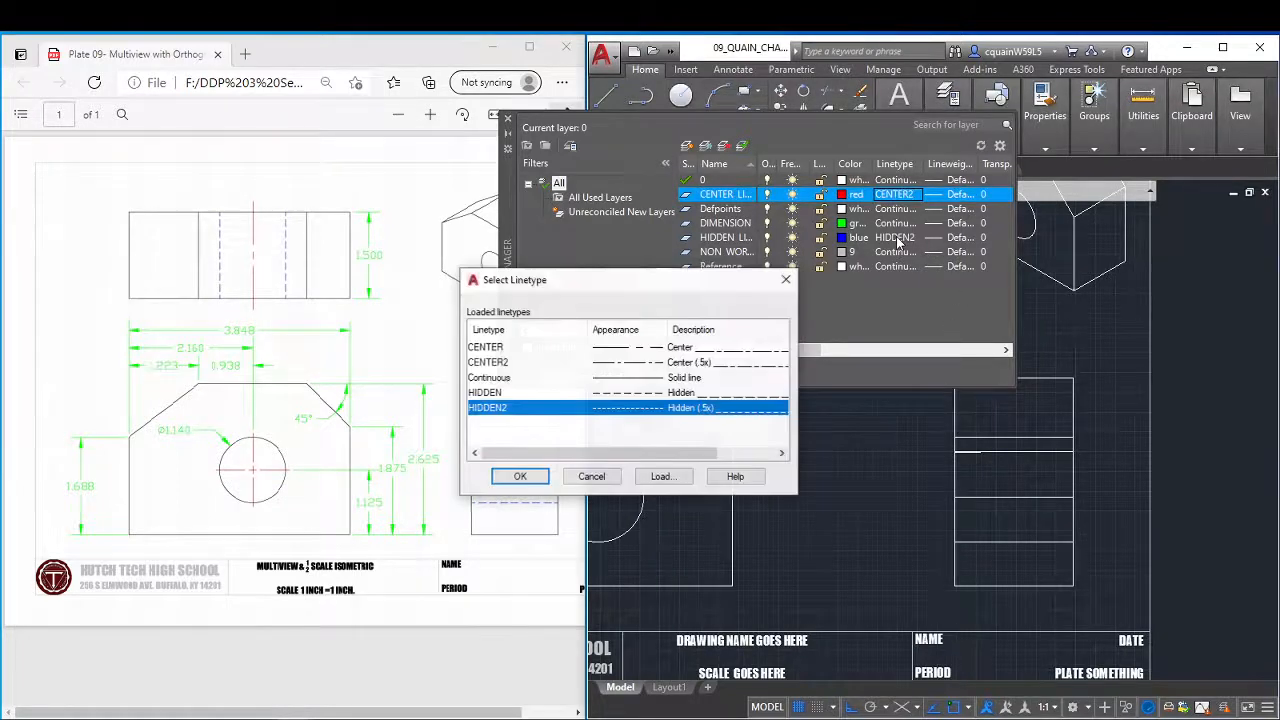
pyautogui.click(516, 477)
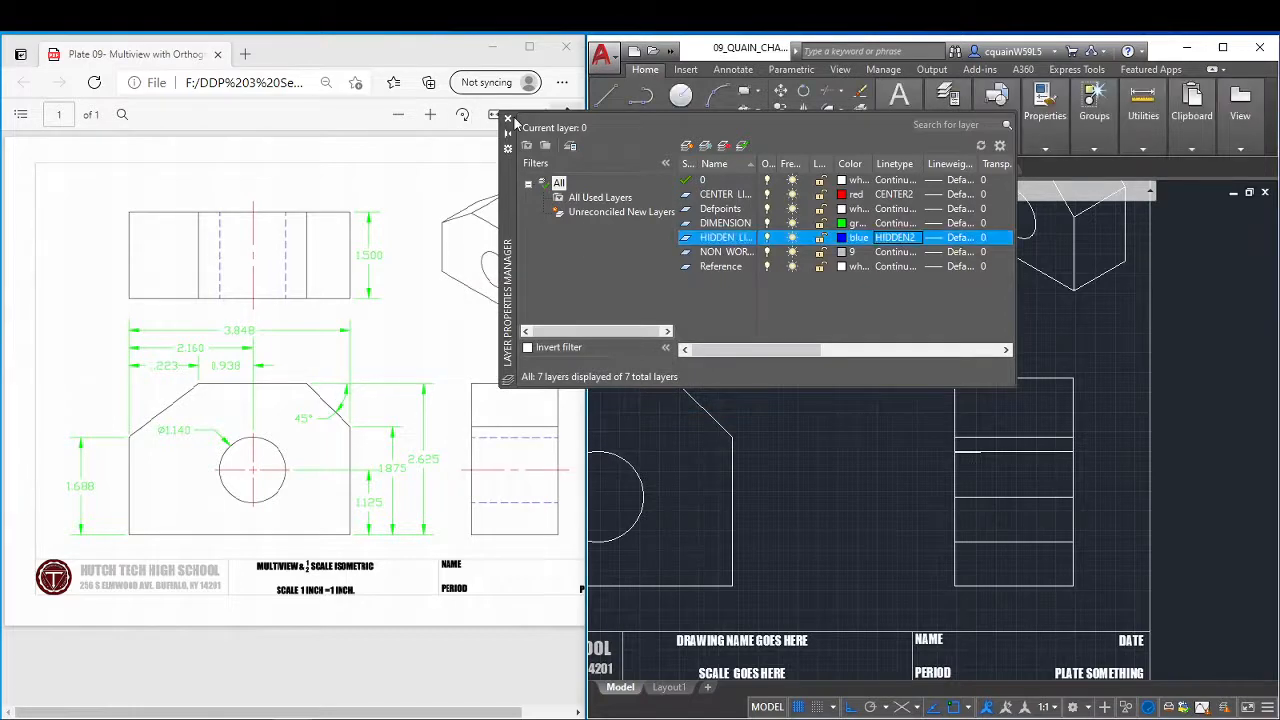
pyautogui.click(508, 121)
# Assign the middle horizontal line of the side view, at the hole's center height, to the CENTER LINES layer.
pyautogui.click(963, 149)
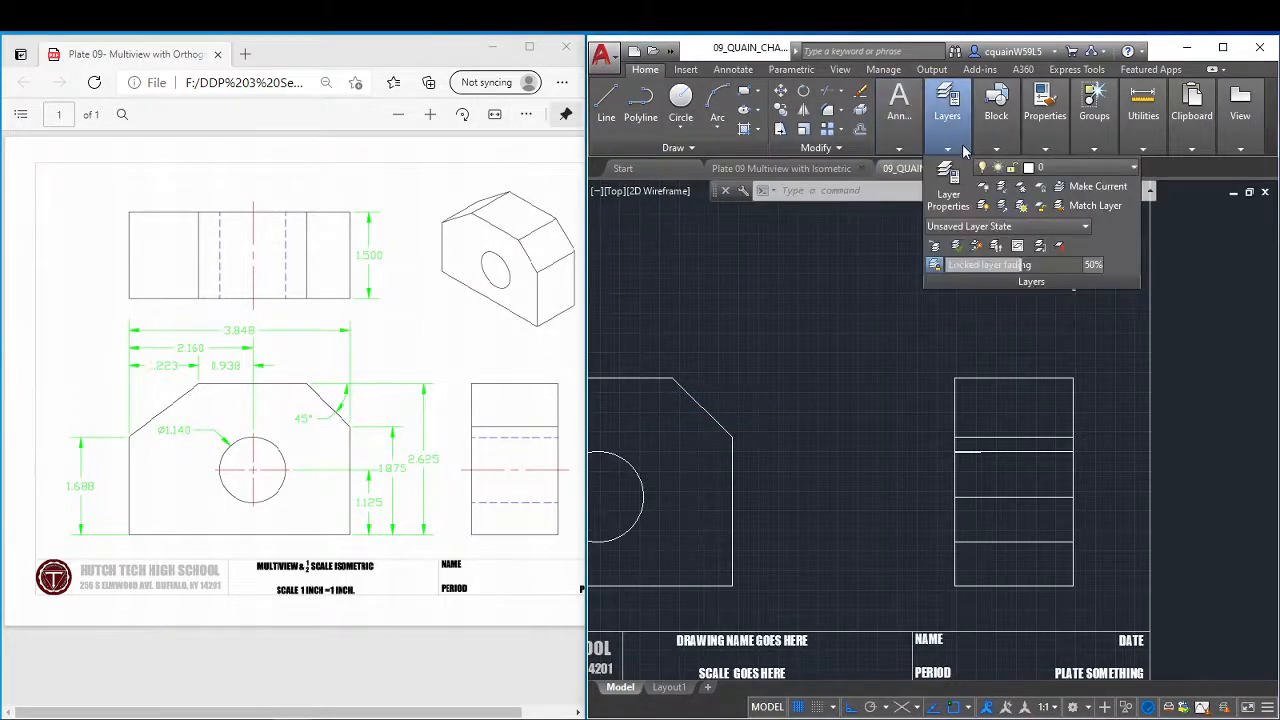
pyautogui.click(1129, 169)
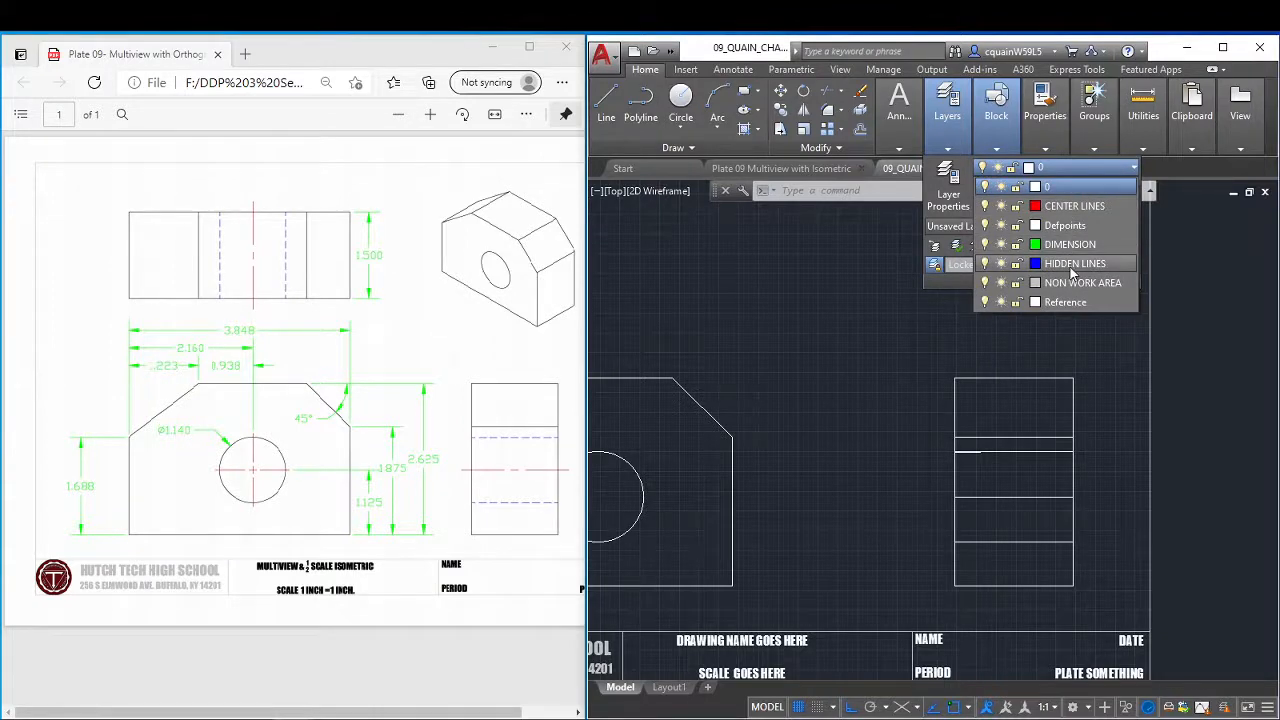
pyautogui.click(1070, 207)
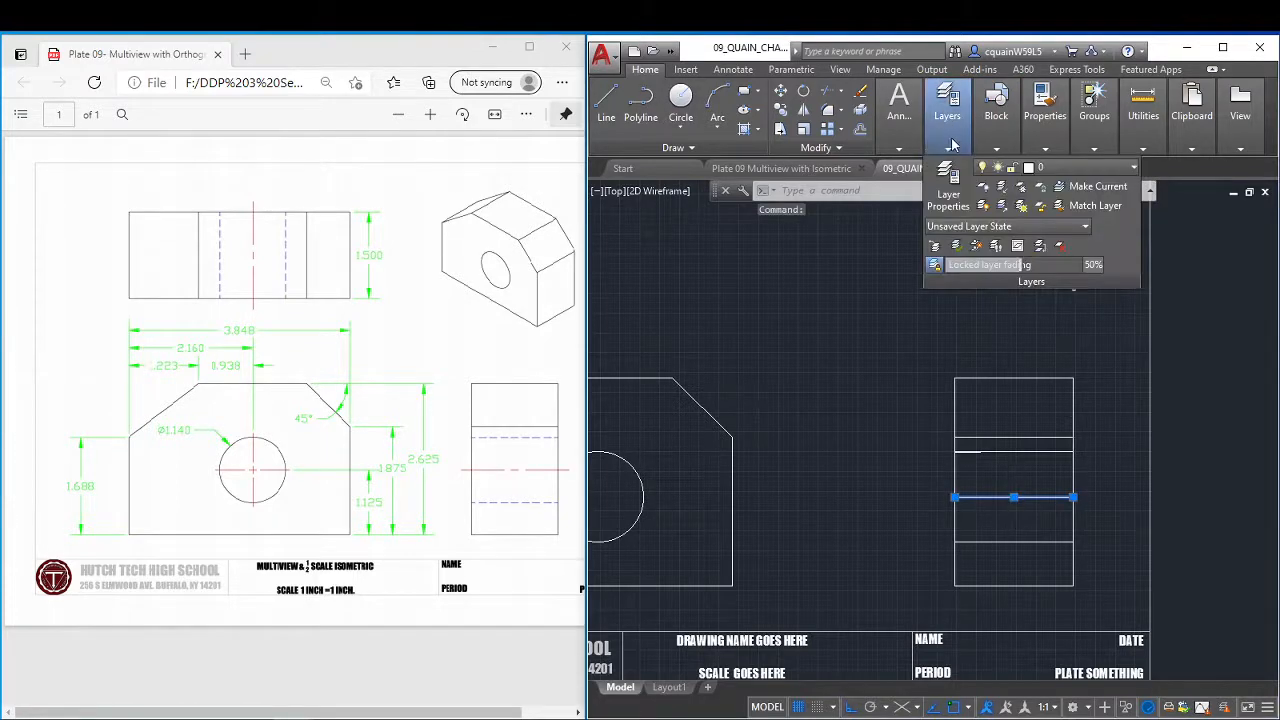
pyautogui.moveTo(996, 110)
pyautogui.click(1095, 168)
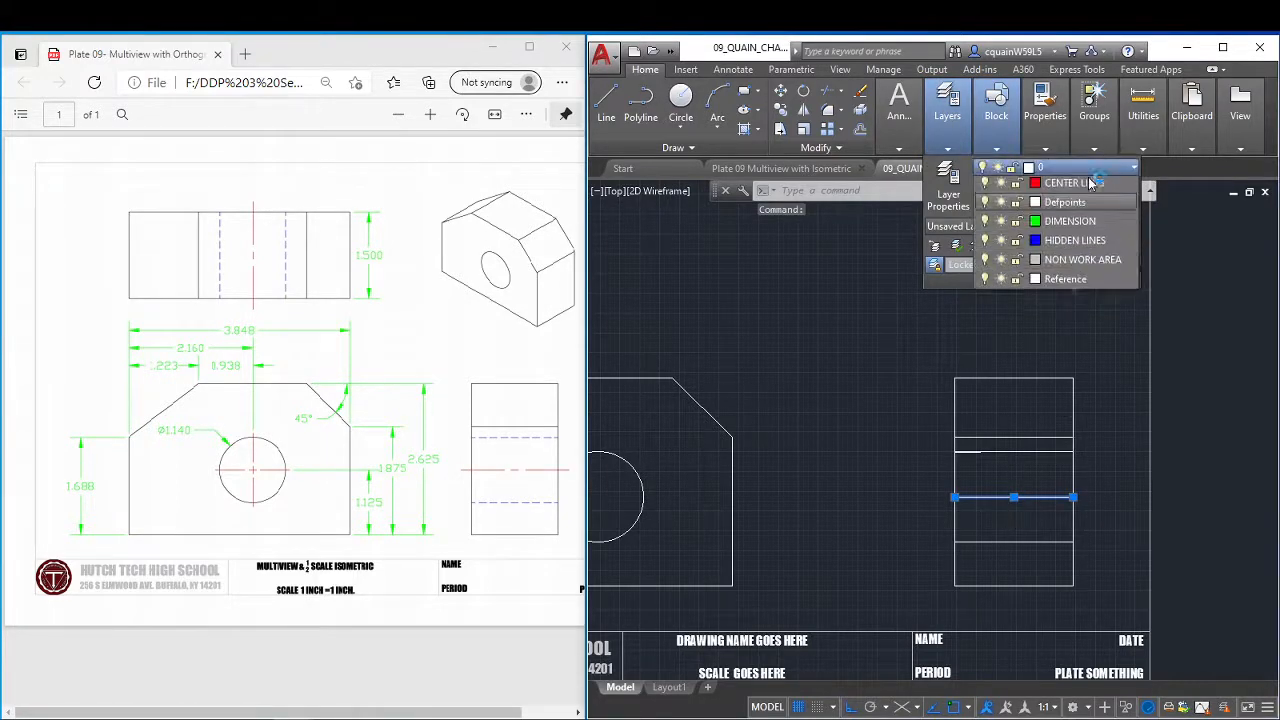
pyautogui.click(1078, 207)
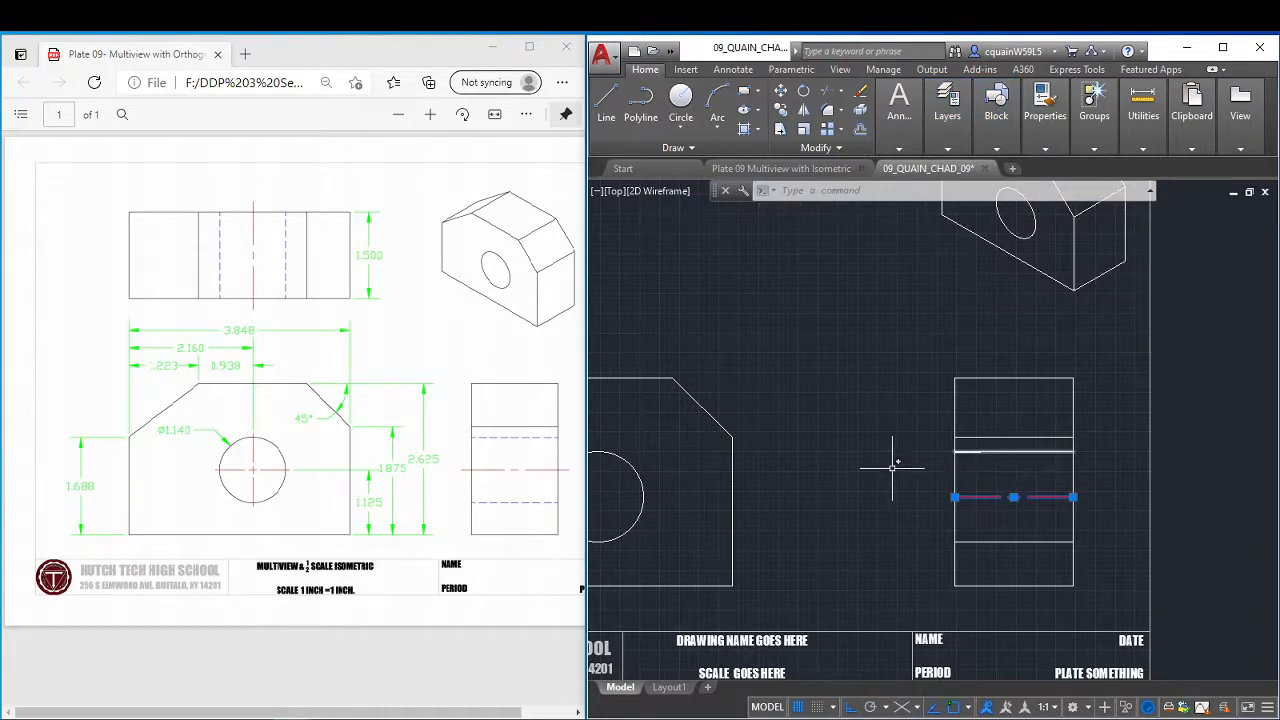
# Move the side view's hole-edge lines, the short overlapping segment and the selected middle line to the HIDDEN LINES layer, and clear the selection.
pyautogui.scroll(5, 994, 459)
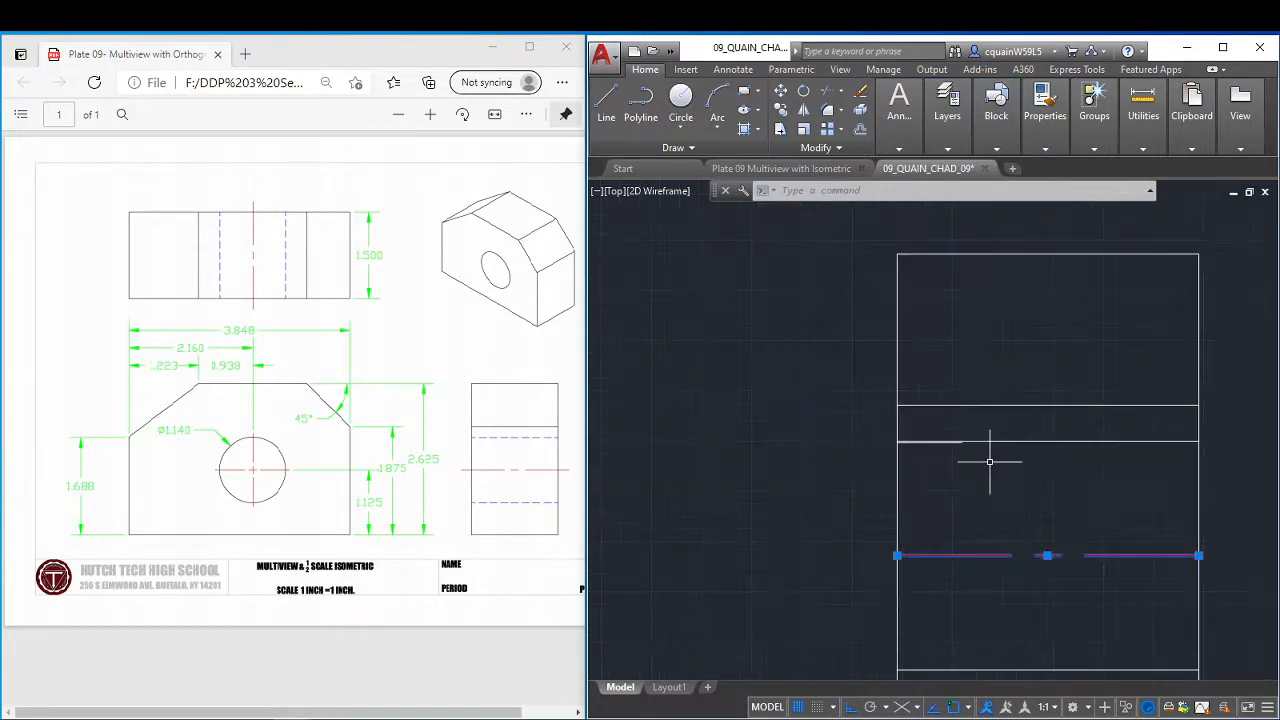
pyautogui.click(996, 440)
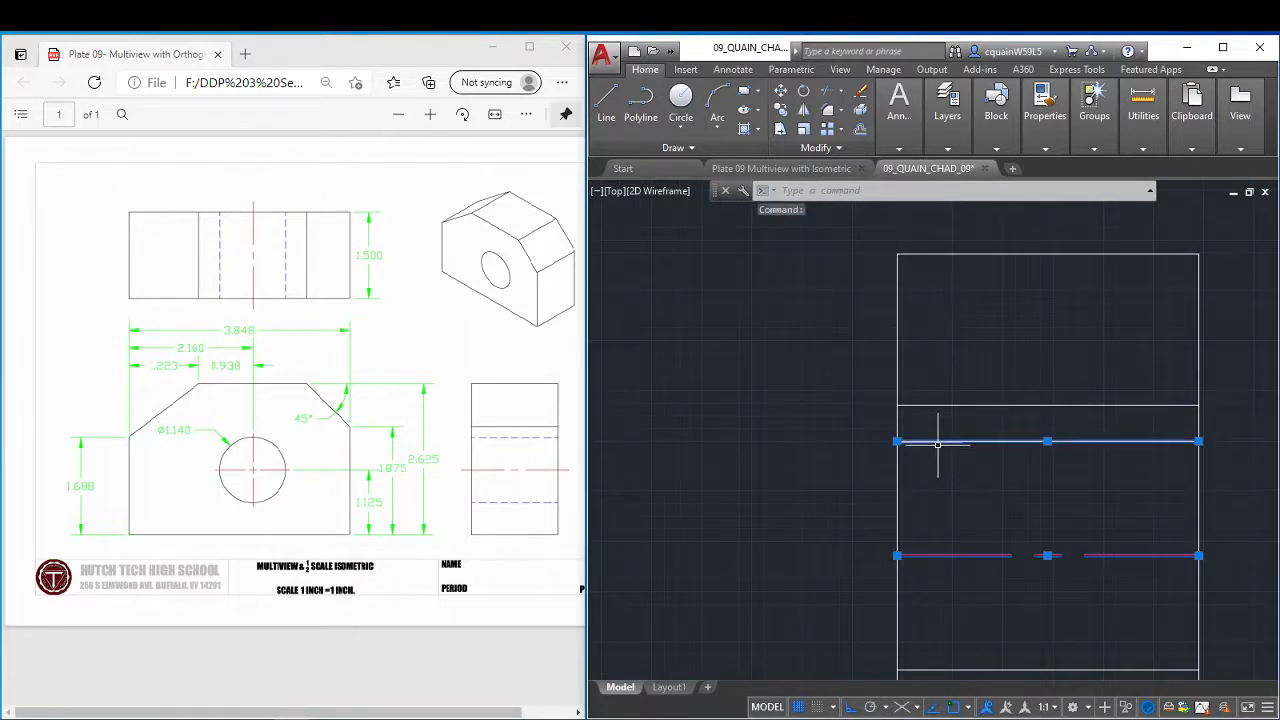
pyautogui.scroll(-2, 977, 549)
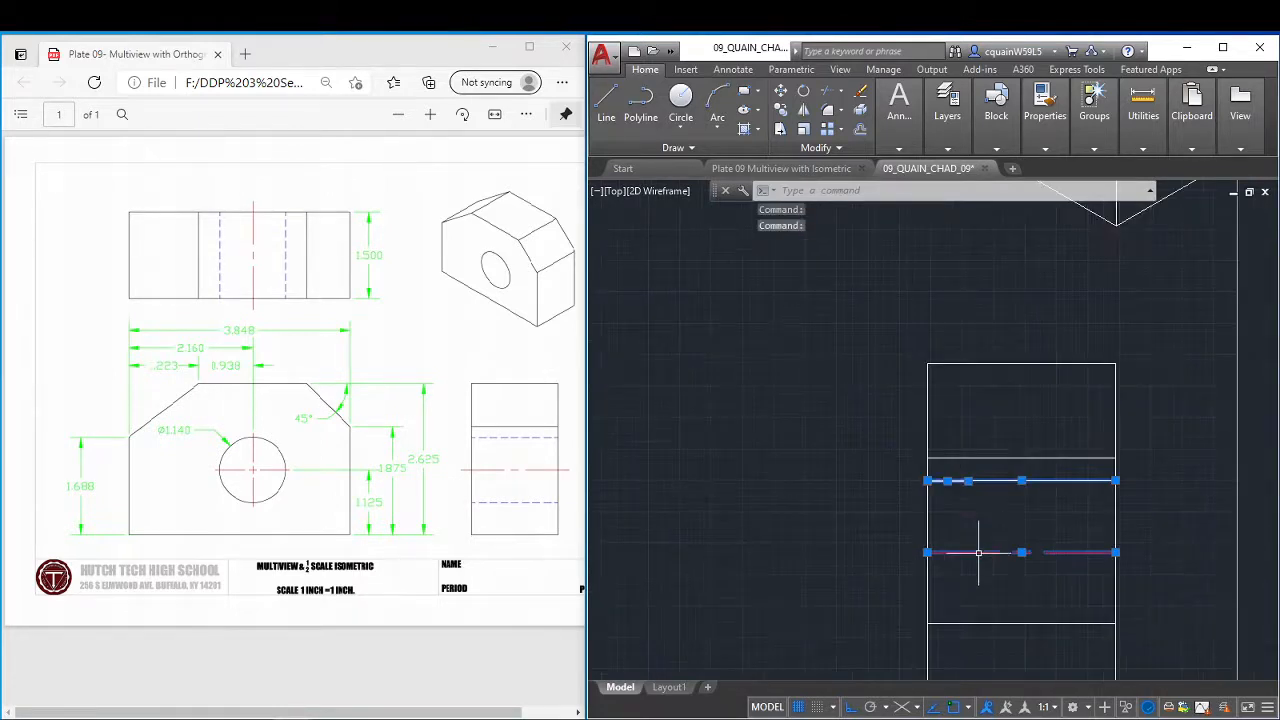
pyautogui.click(997, 623)
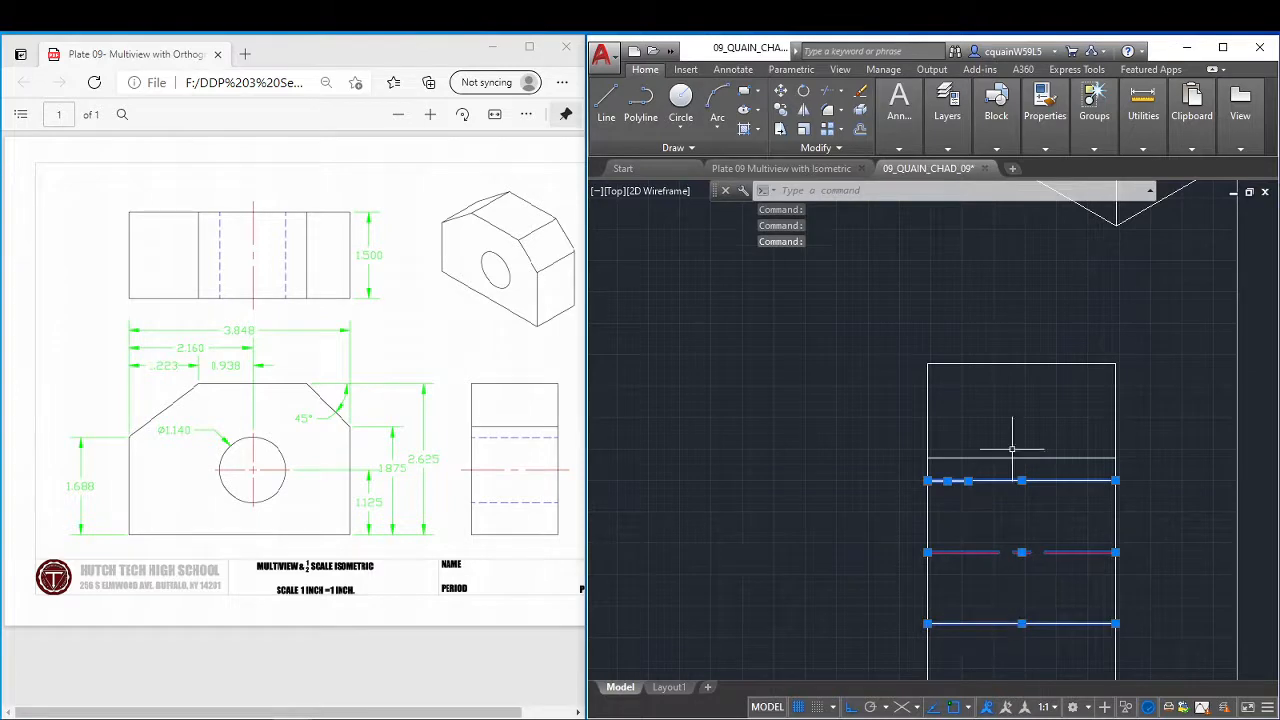
pyautogui.moveTo(947, 105)
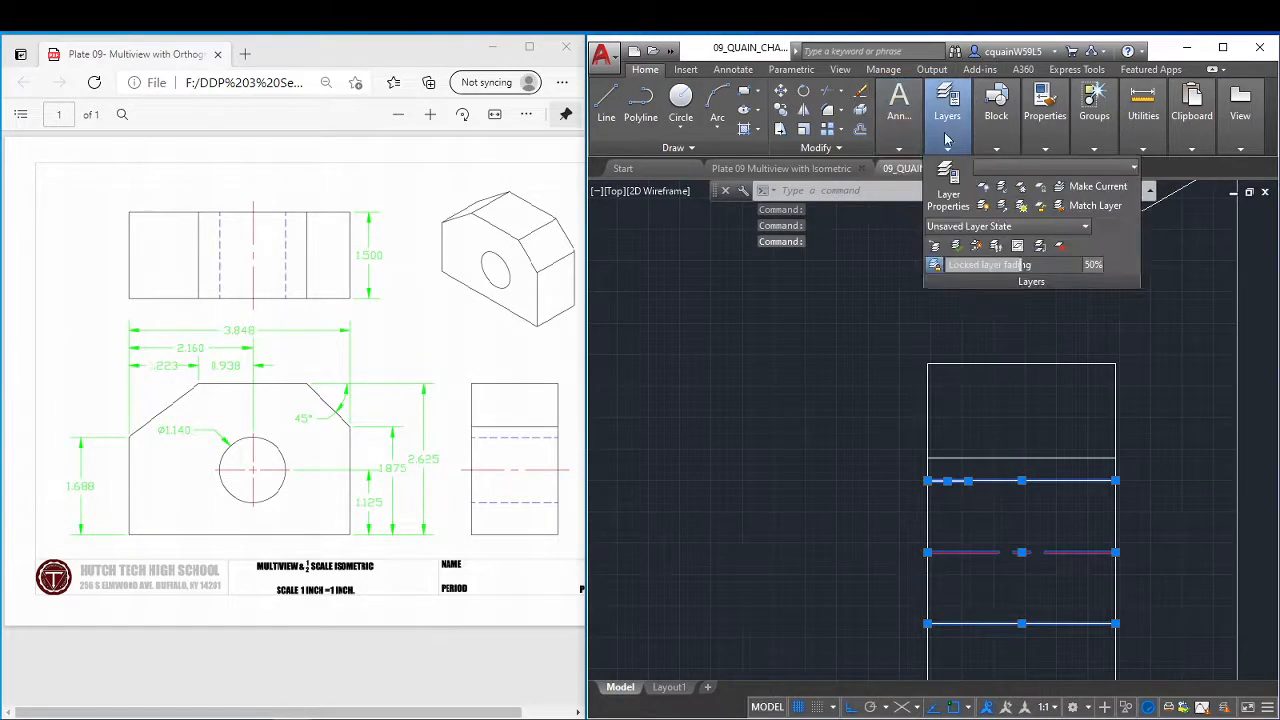
pyautogui.click(1040, 168)
pyautogui.click(1070, 263)
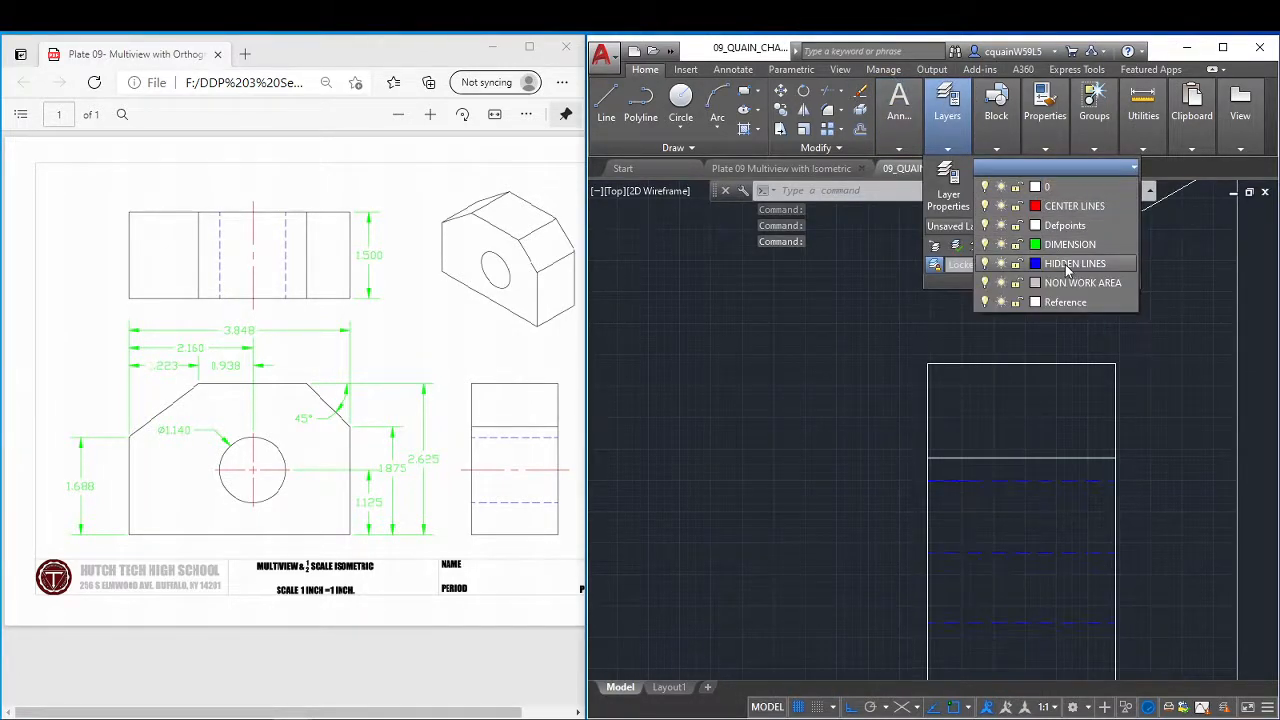
pyautogui.press('Escape')
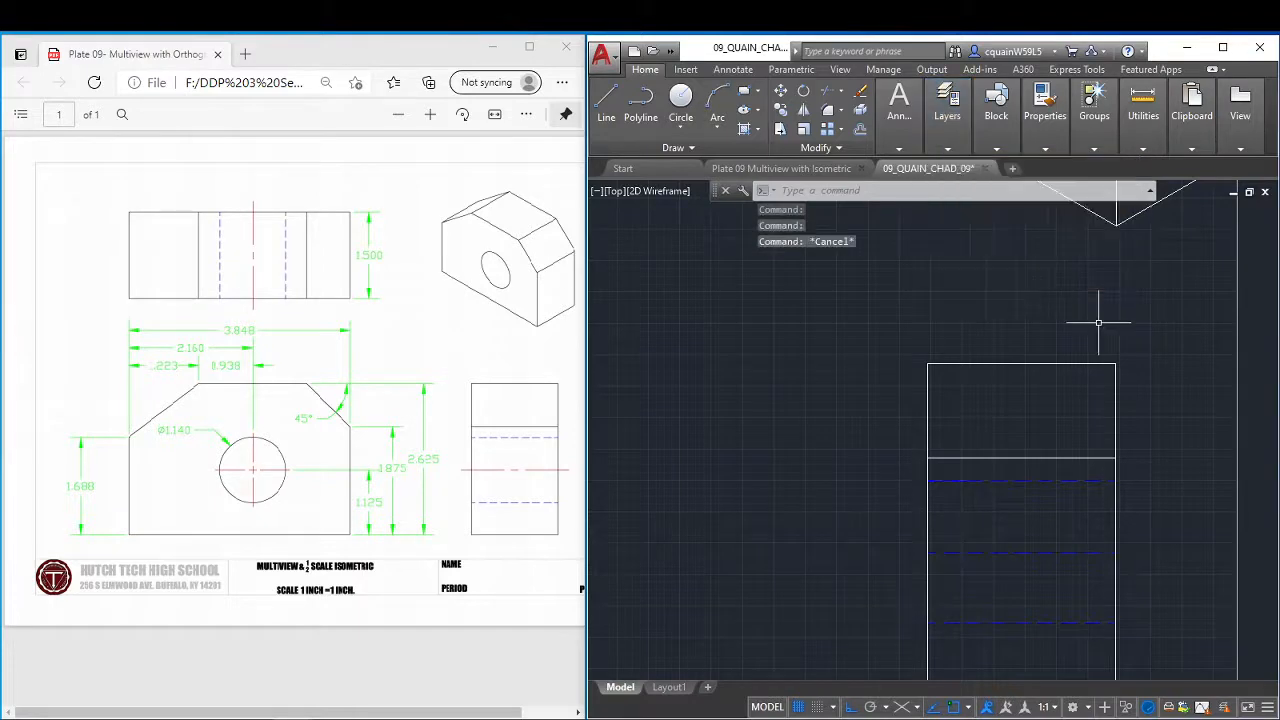
# Reassign only the side view's middle horizontal line from HIDDEN LINES to the CENTER LINES layer.
pyautogui.click(1043, 553)
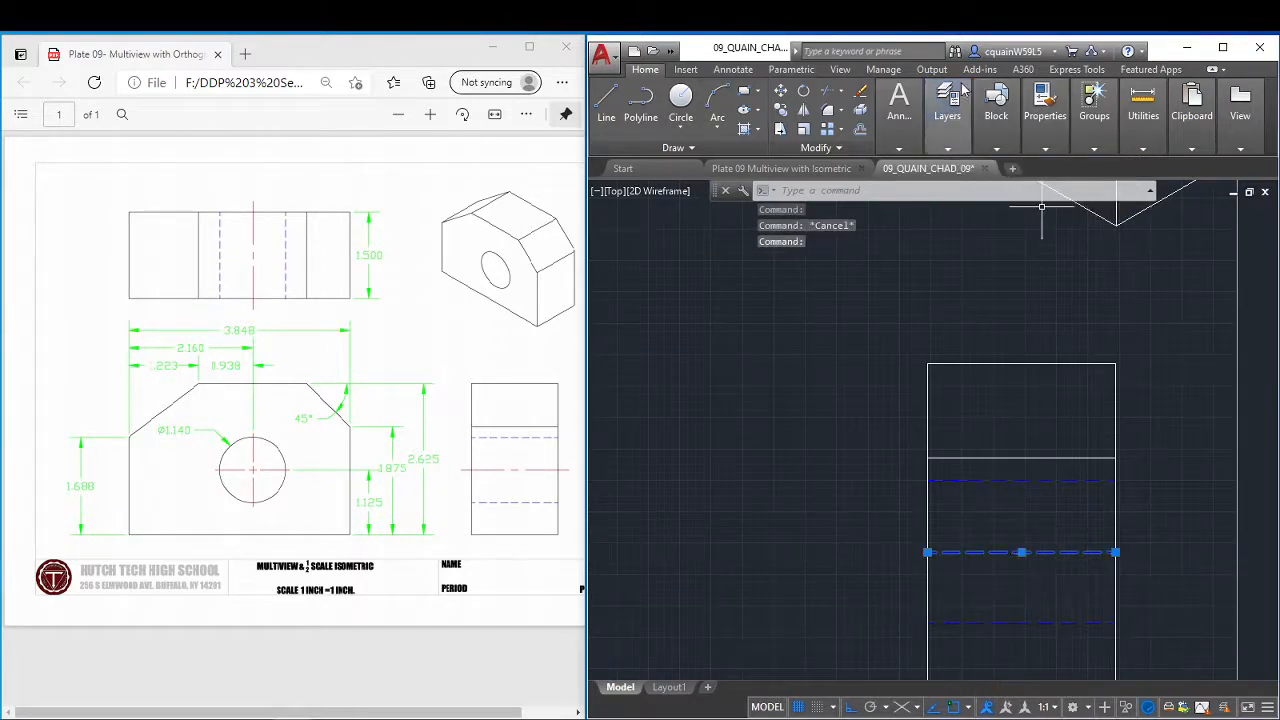
pyautogui.moveTo(950, 147)
pyautogui.click(1080, 167)
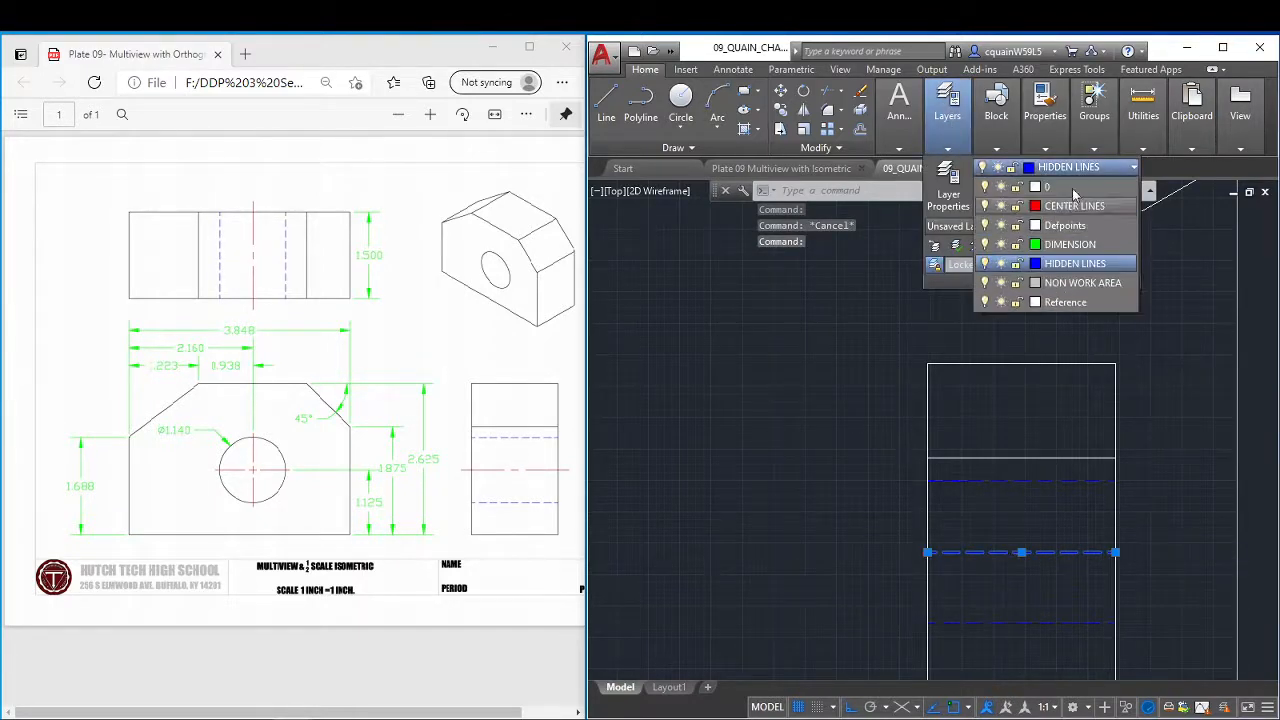
pyautogui.click(1075, 196)
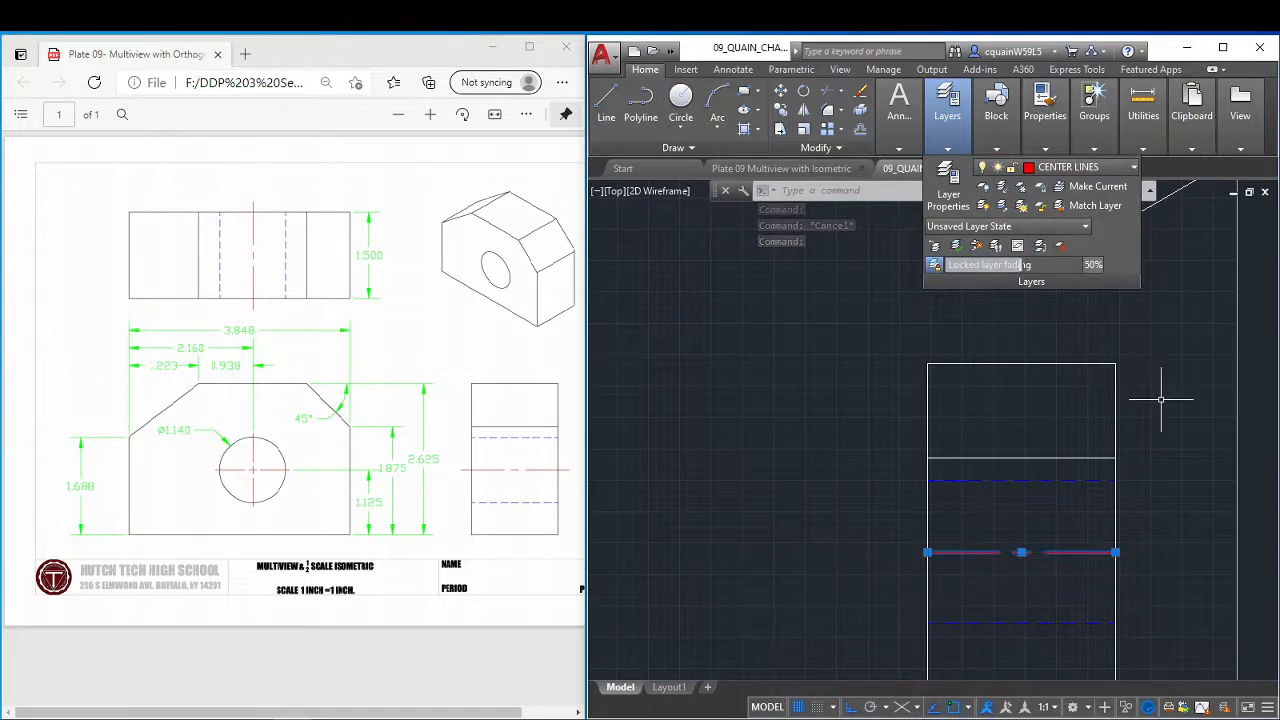
pyautogui.scroll(5, 980, 523)
pyautogui.scroll(2, 940, 370)
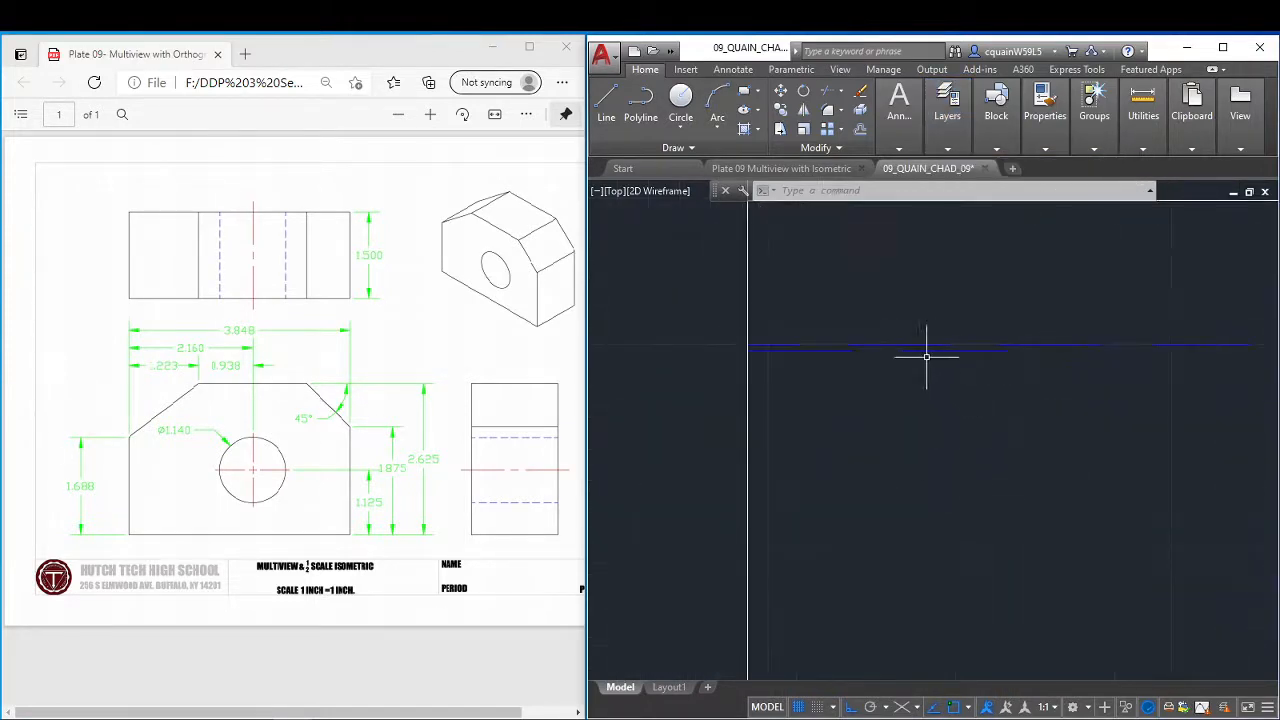
pyautogui.click(945, 350)
pyautogui.click(958, 350)
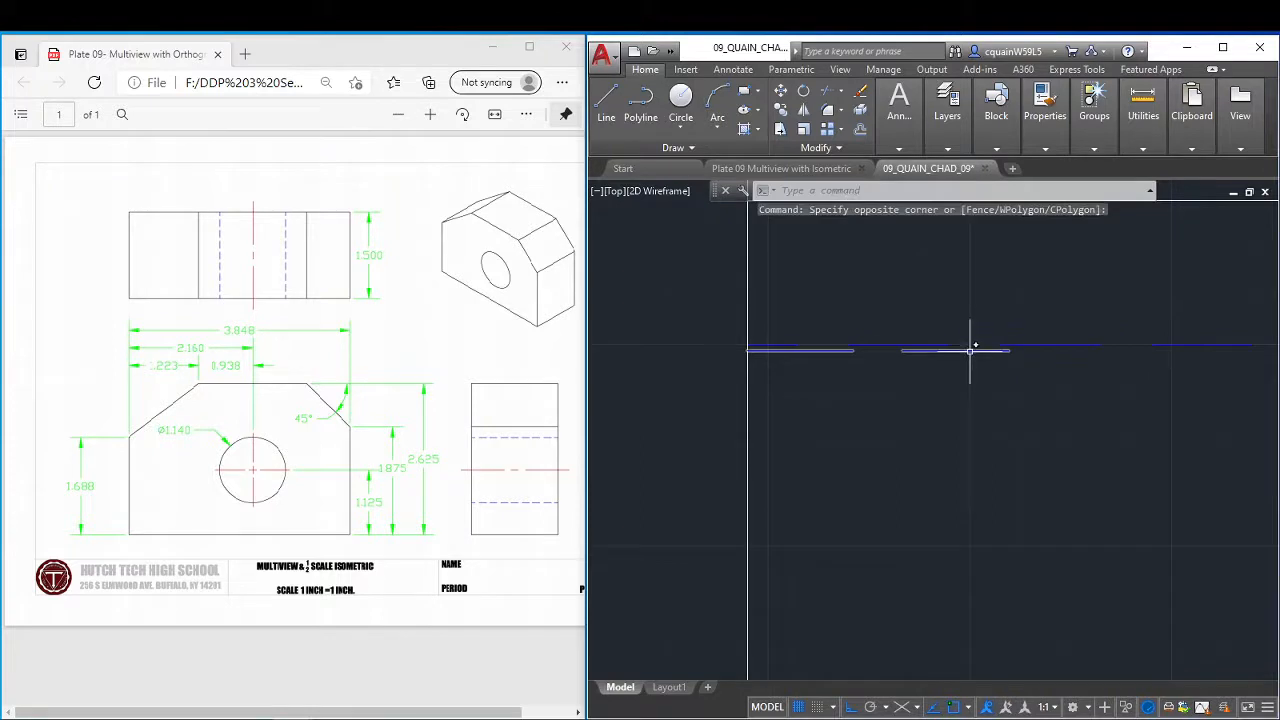
pyautogui.click(970, 350)
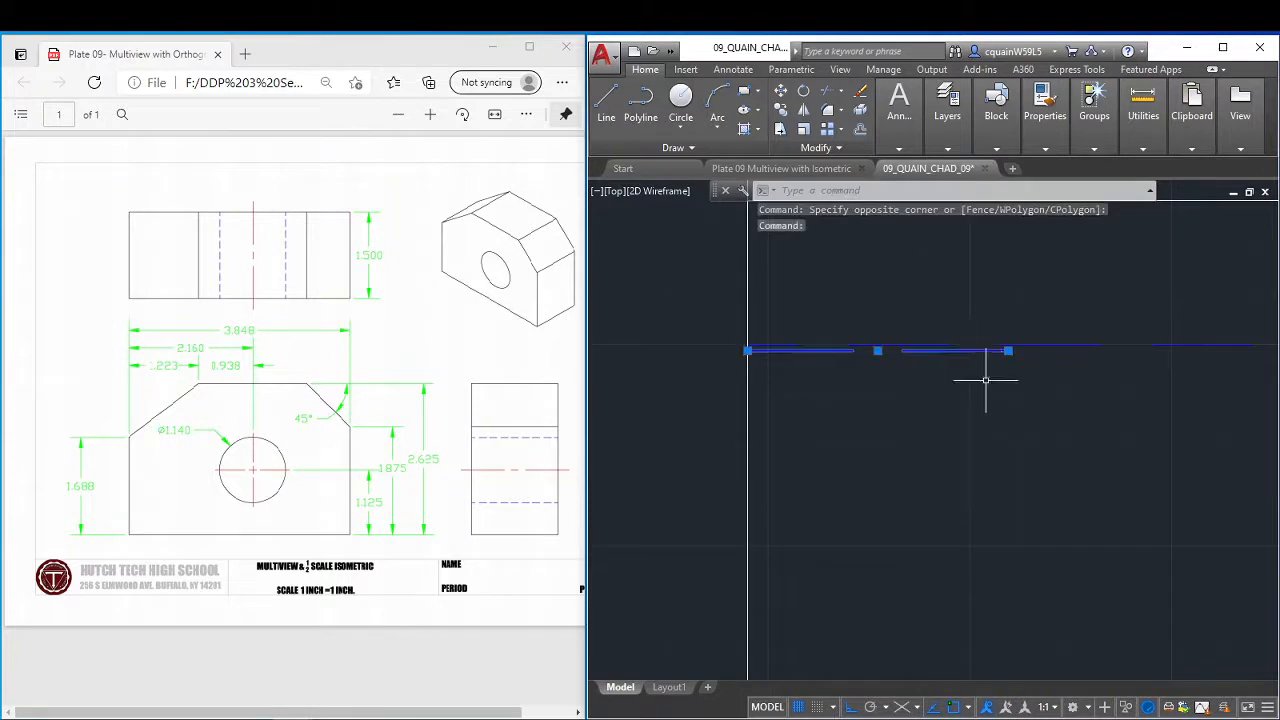
pyautogui.click(843, 93)
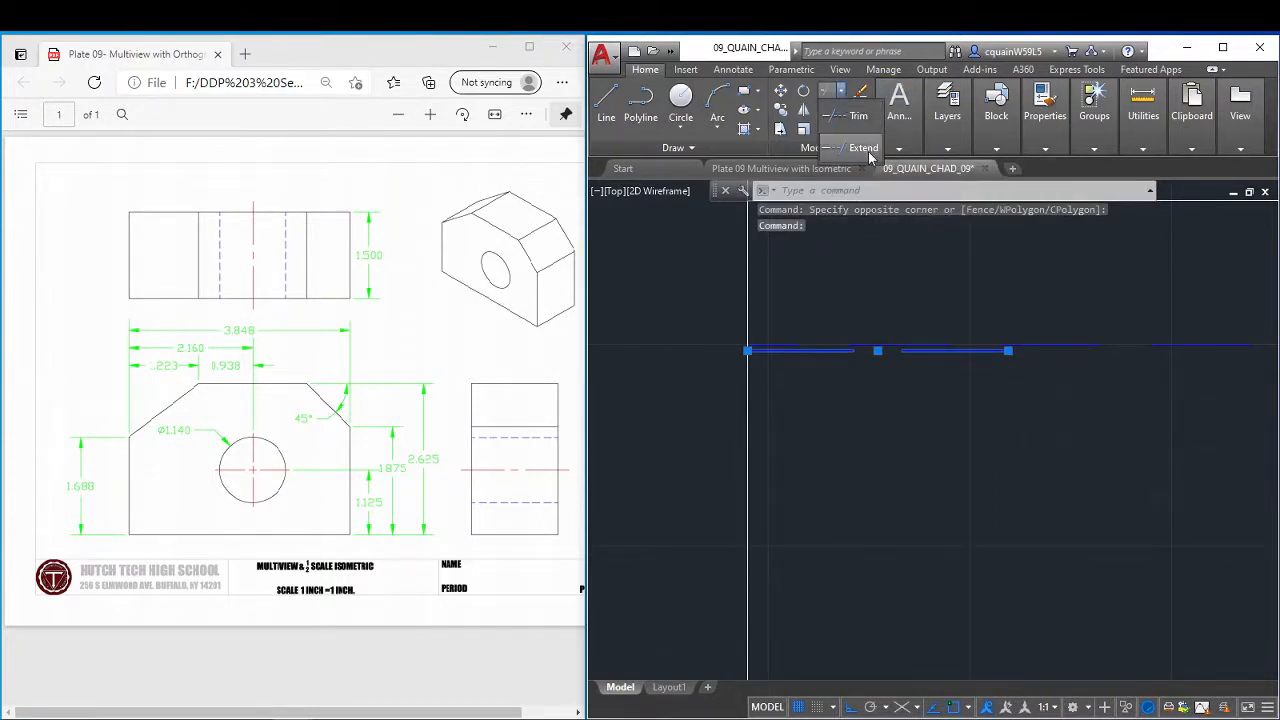
pyautogui.click(858, 112)
pyautogui.rightClick(1028, 415)
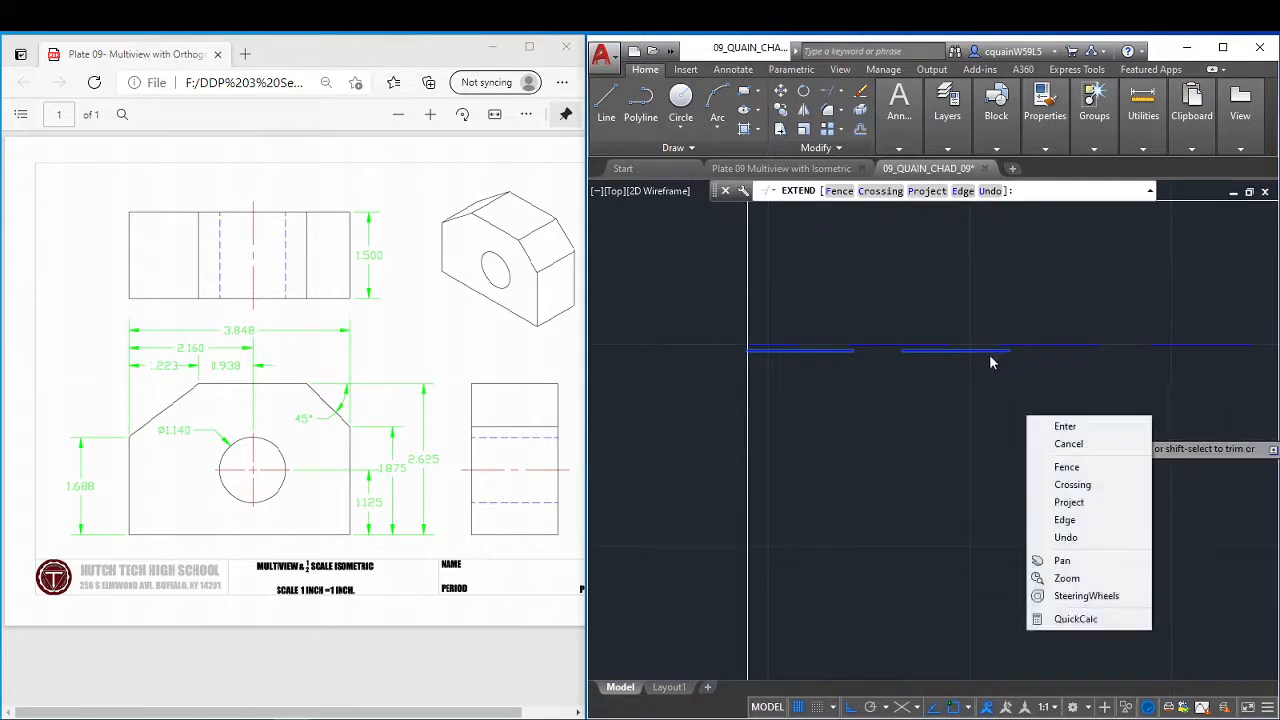
pyautogui.click(1062, 425)
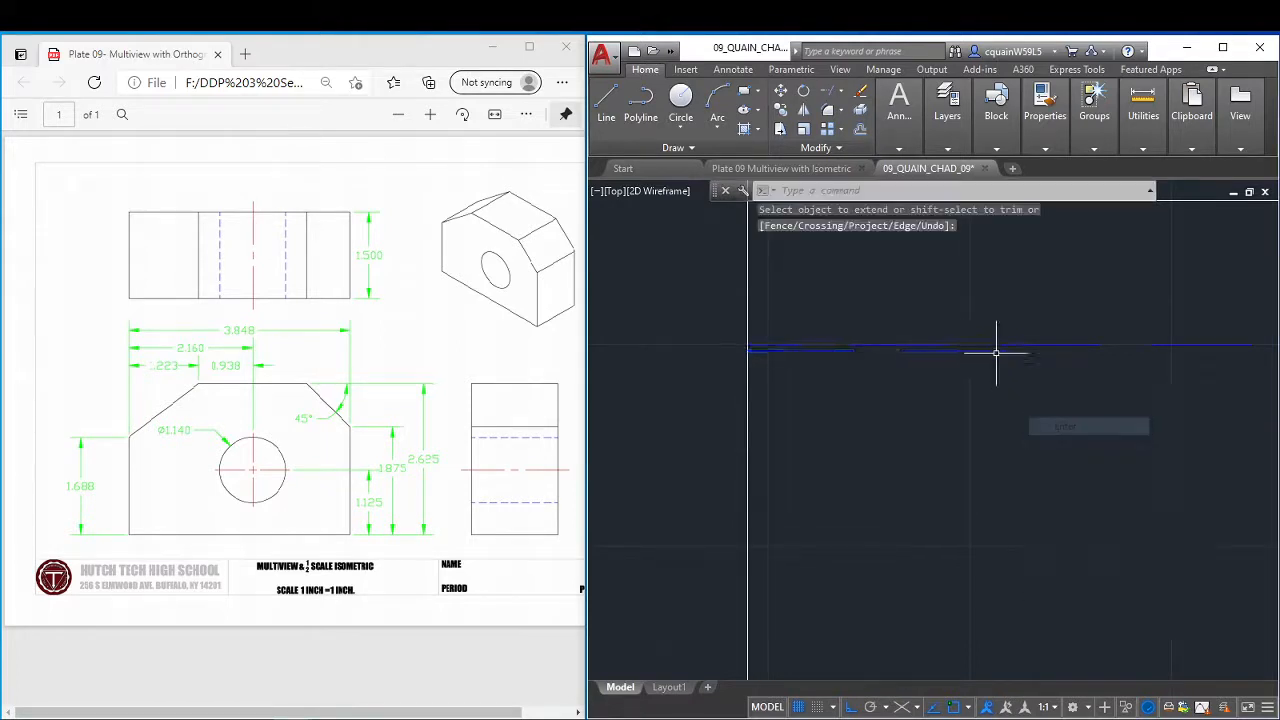
# Try to extend the short hidden segment at the hole's upper edge toward the right vertical, using all objects as boundaries.
pyautogui.click(828, 95)
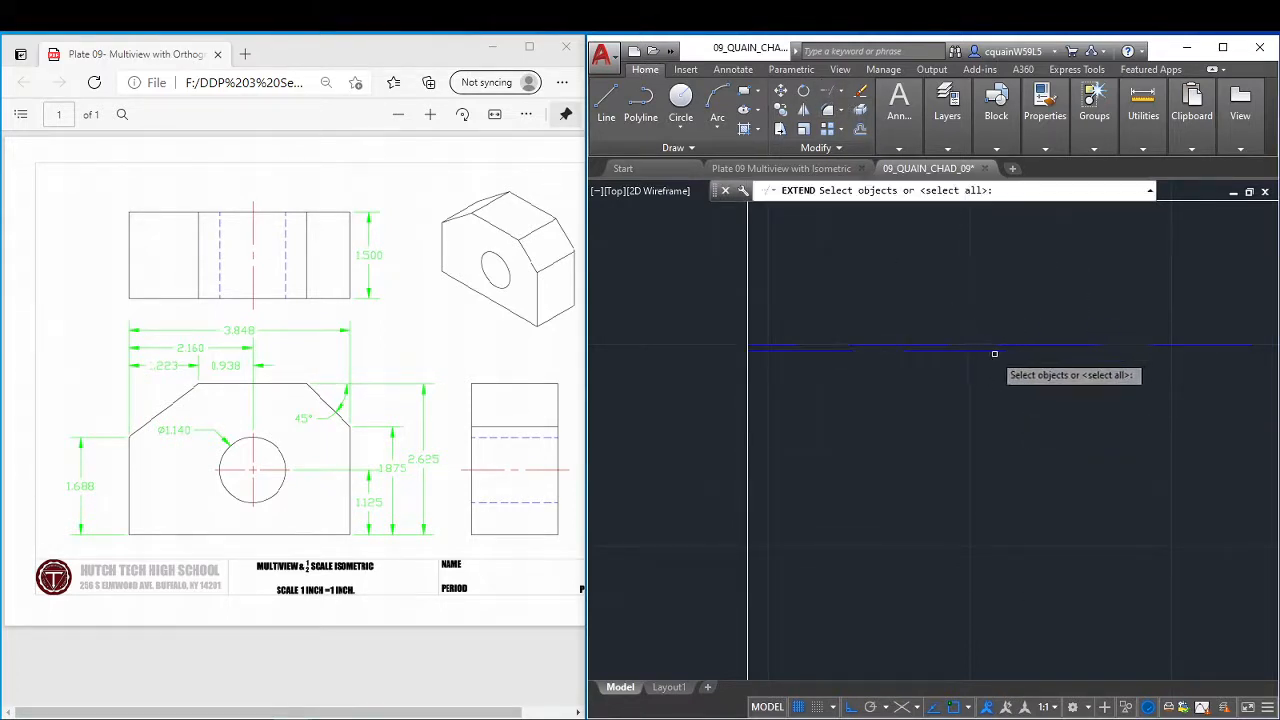
pyautogui.press('Return')
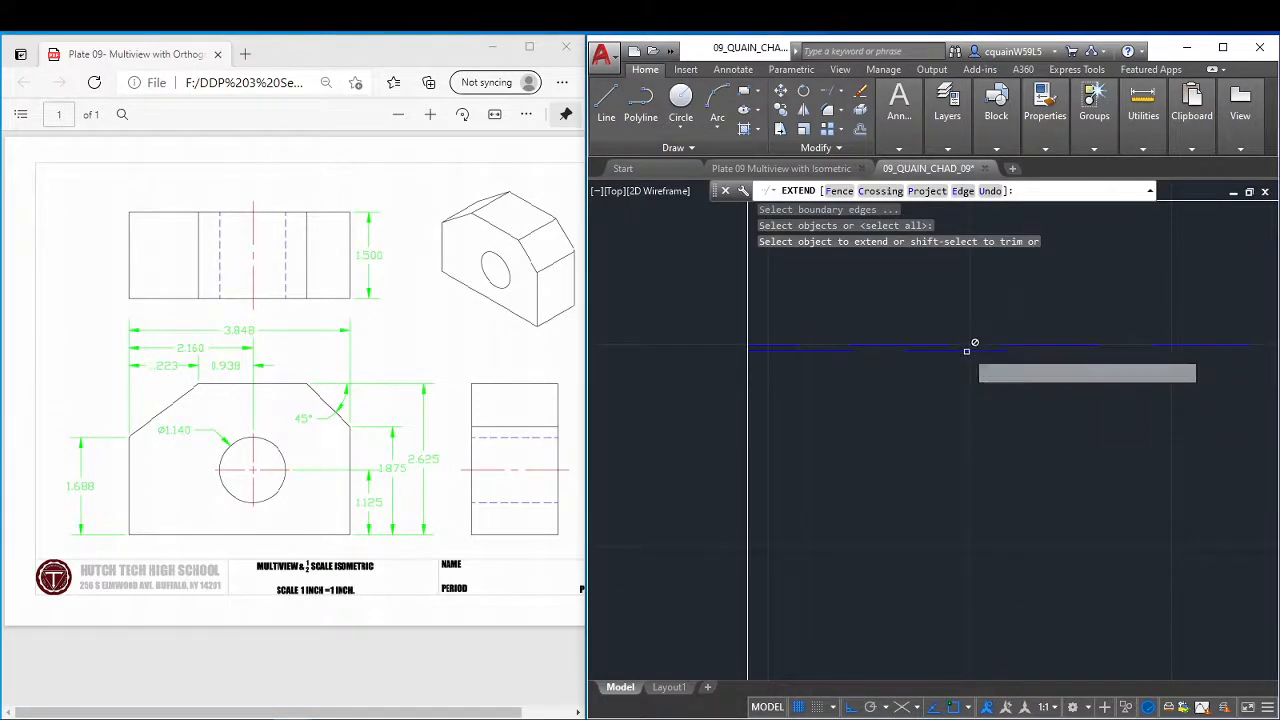
pyautogui.click(984, 352)
pyautogui.click(992, 348)
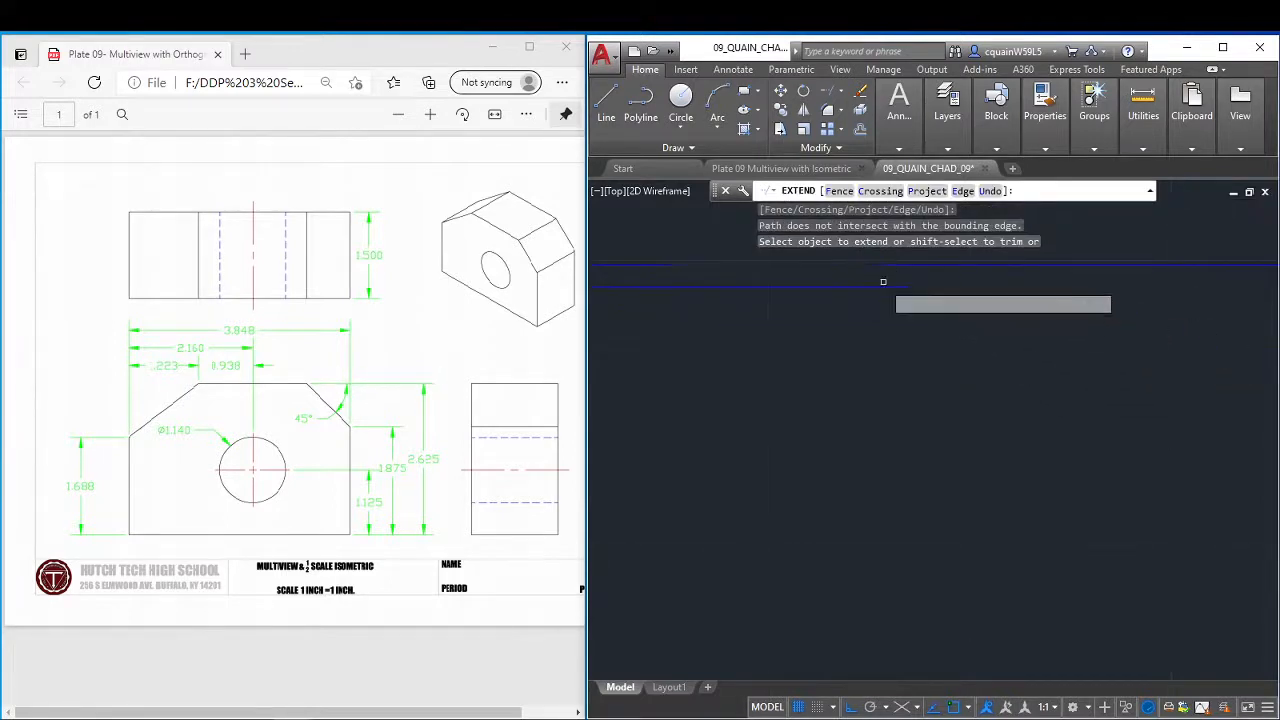
pyautogui.rightClick(966, 293)
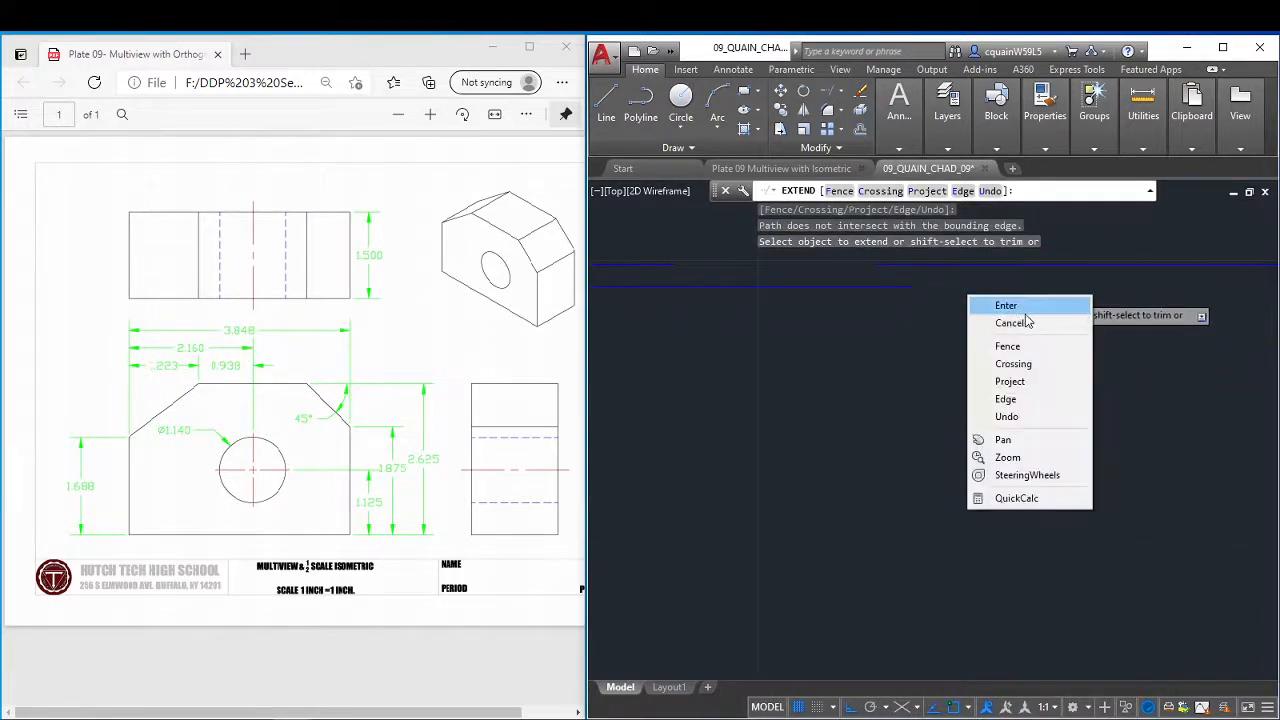
pyautogui.click(1006, 305)
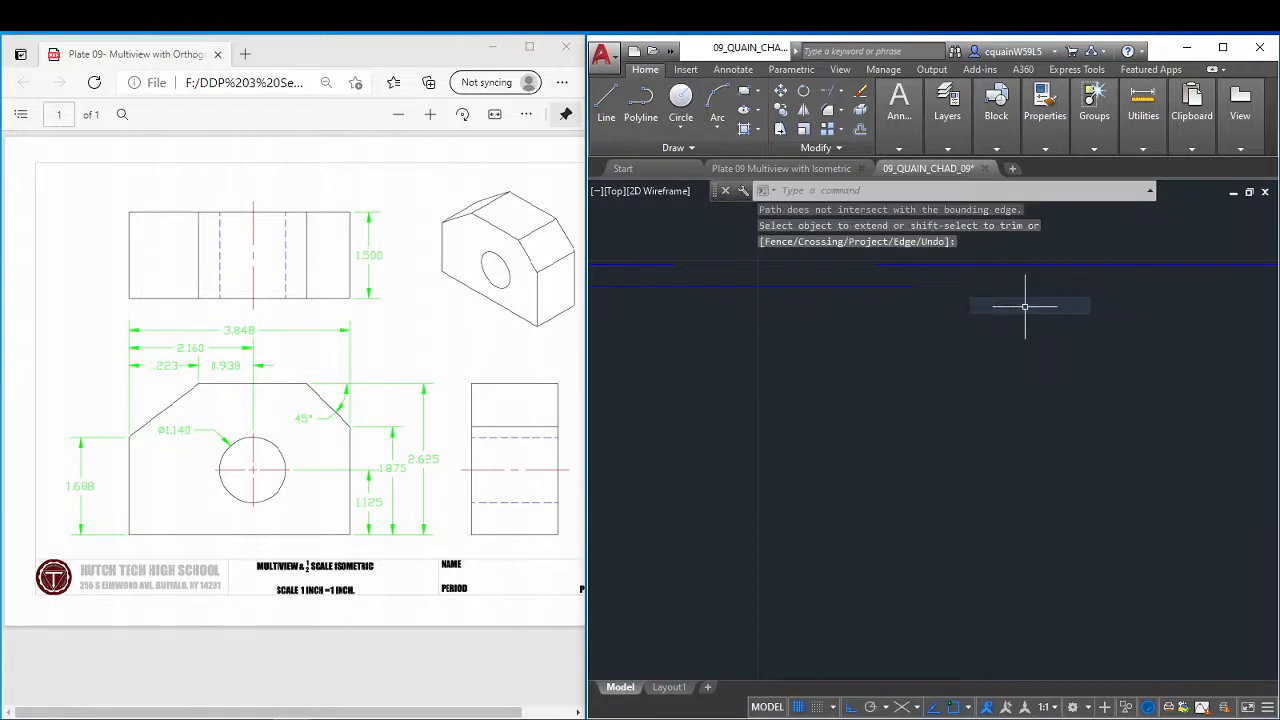
pyautogui.press('Escape')
pyautogui.click(905, 287)
pyautogui.scroll(-2, 950, 293)
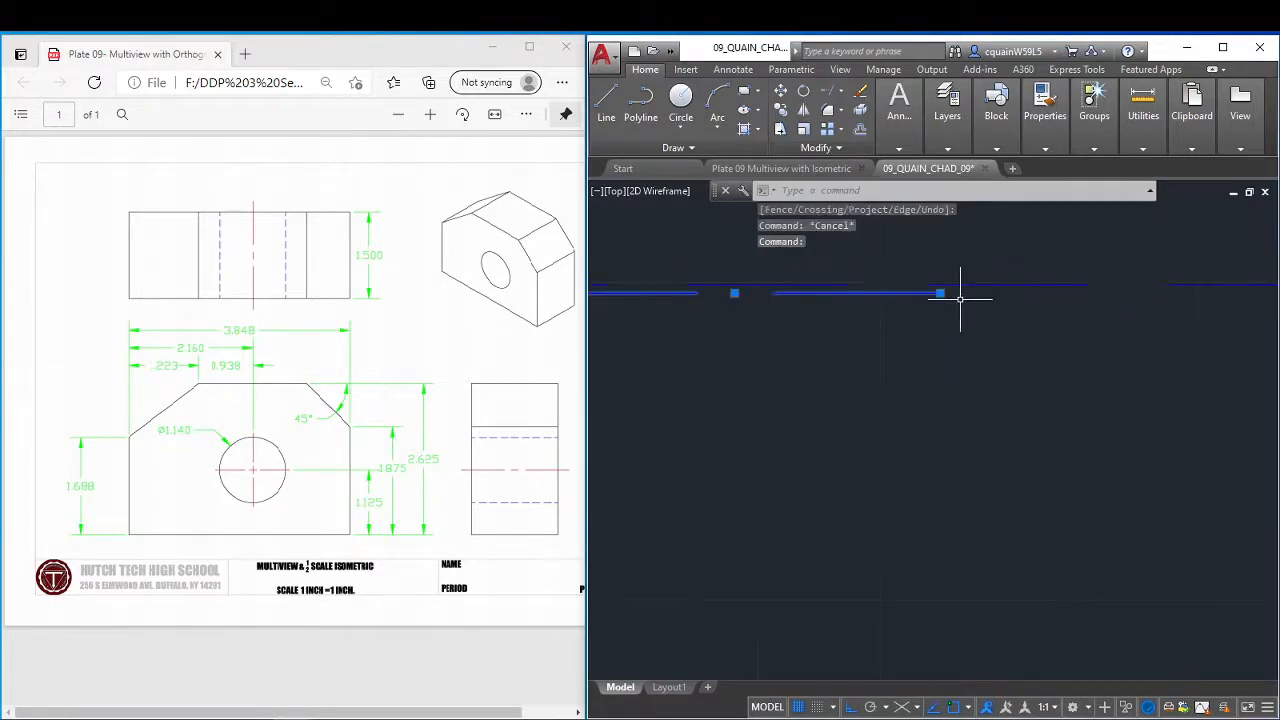
pyautogui.scroll(-5, 1040, 312)
pyautogui.moveTo(1057, 320); pyautogui.dragTo(837, 434, button='middle')
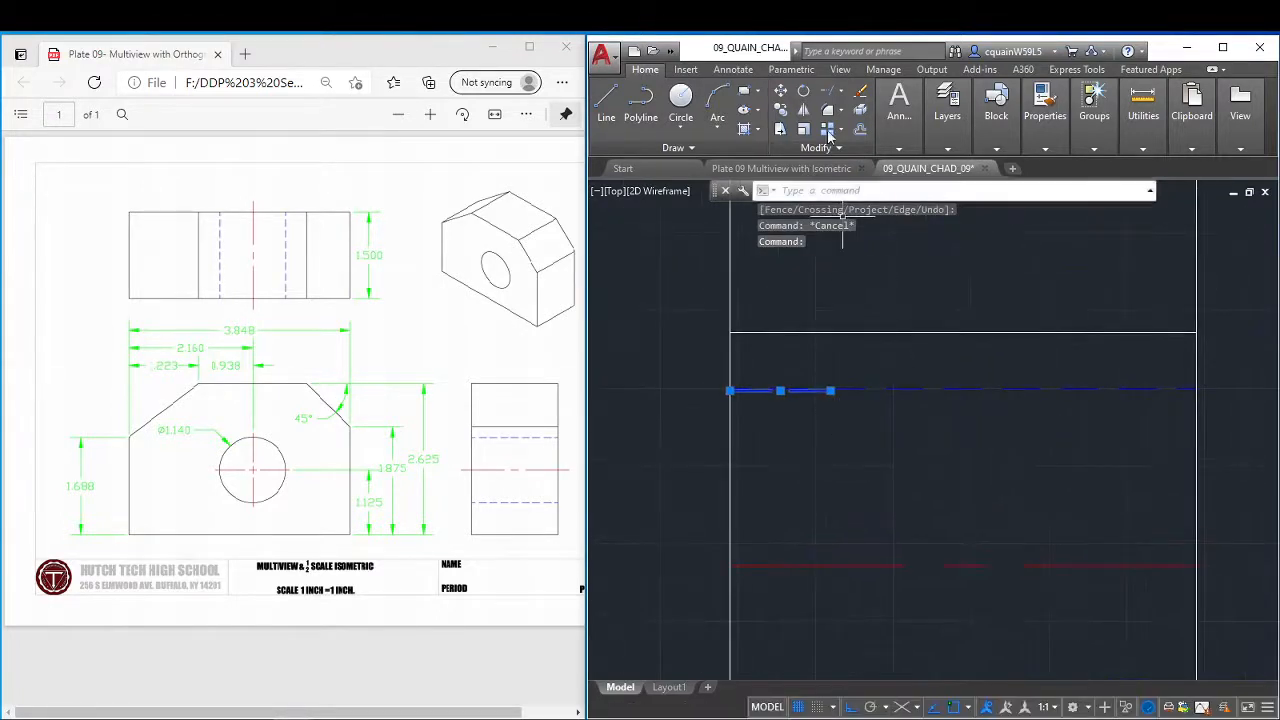
pyautogui.press('Escape')
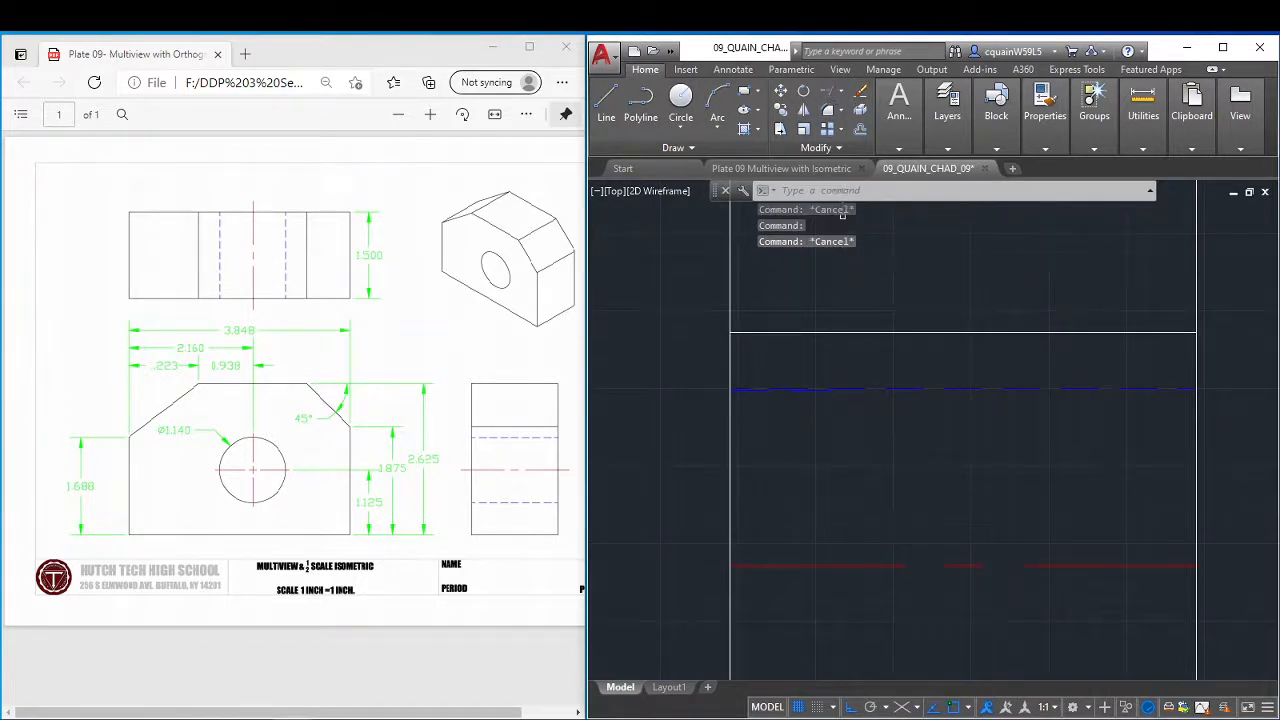
pyautogui.write('ex')
pyautogui.press('Return')
pyautogui.press('Return')
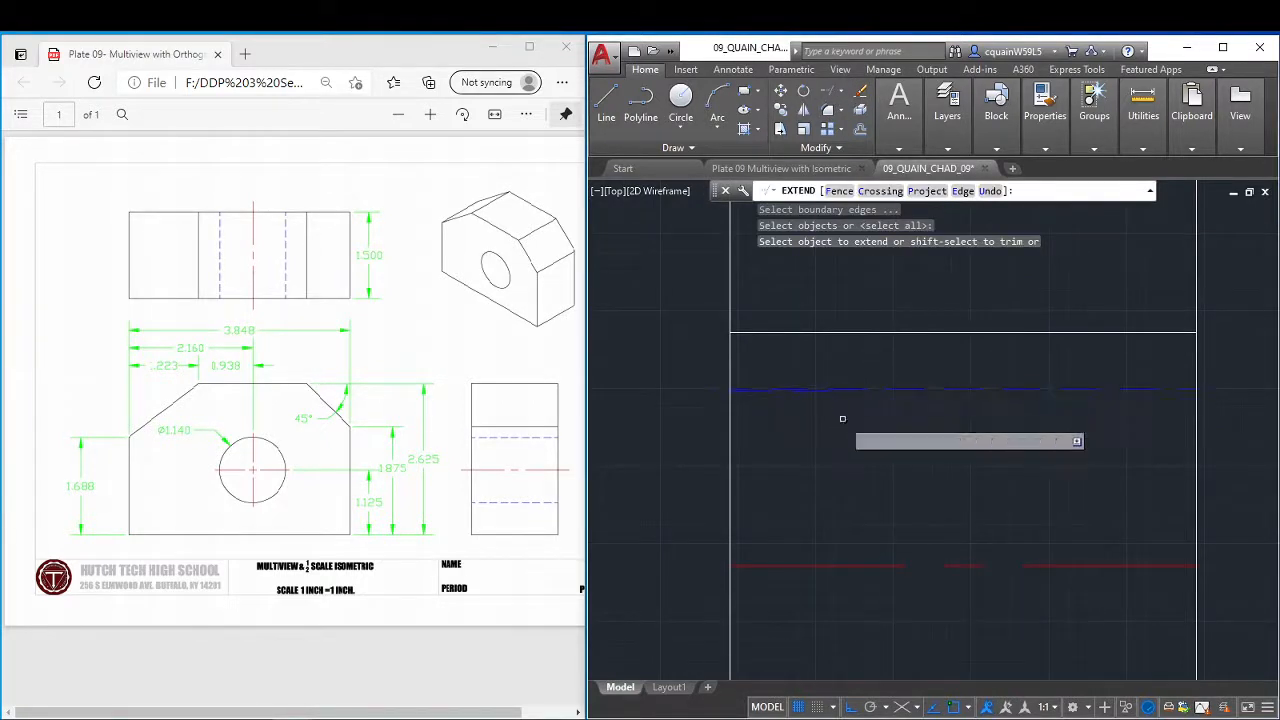
pyautogui.scroll(3, 842, 419)
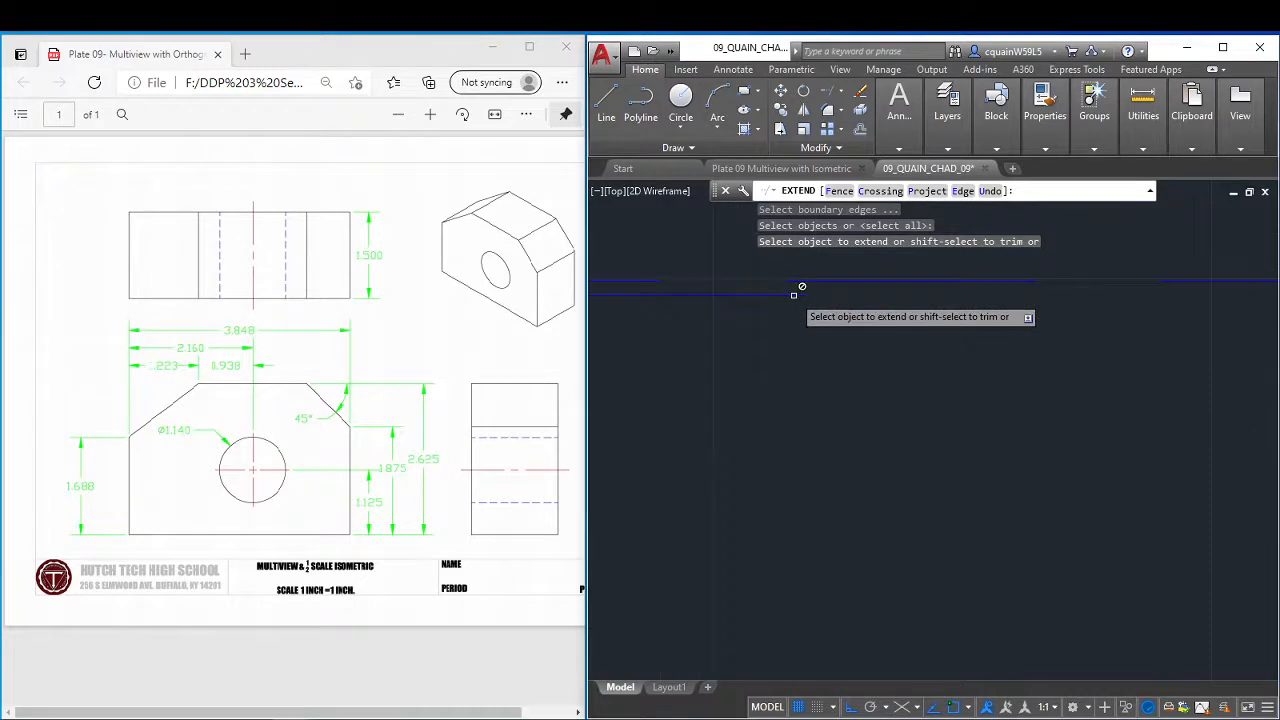
pyautogui.scroll(-4, 802, 287)
pyautogui.press('Escape')
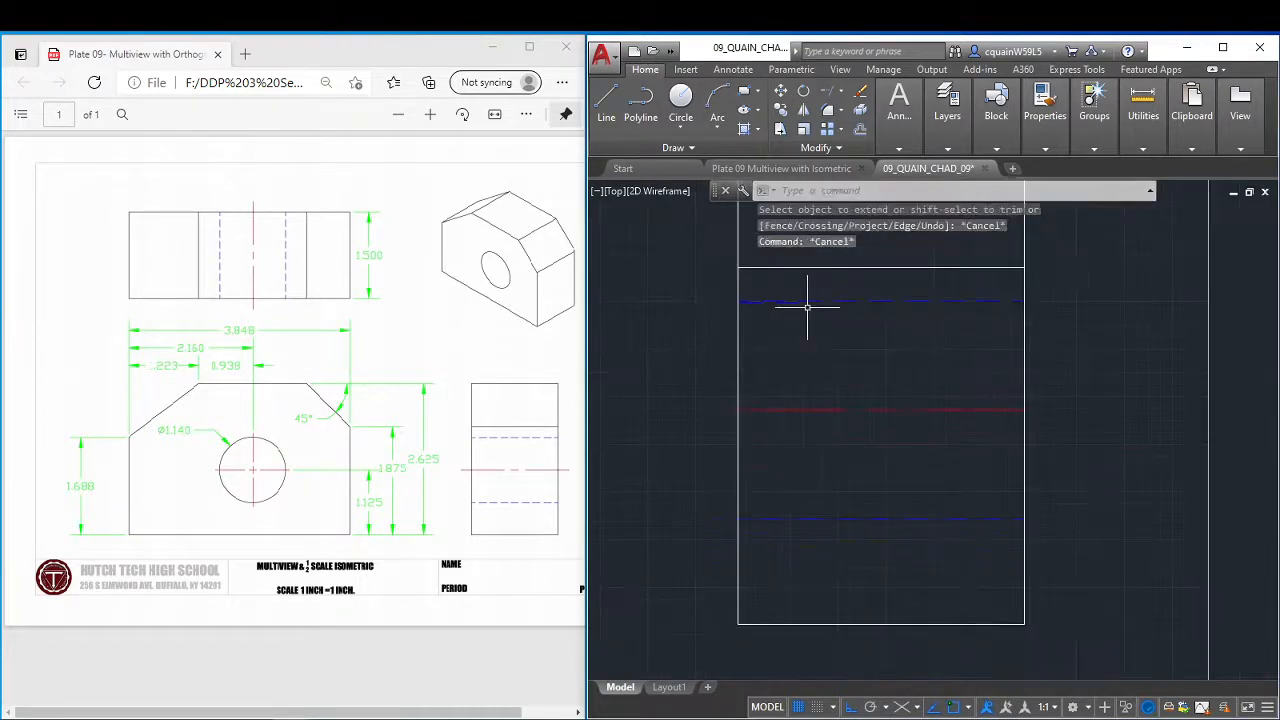
# Stretch the right endpoint of the short hidden segment horizontally past the side view's right vertical edge.
pyautogui.scroll(4, 807, 307)
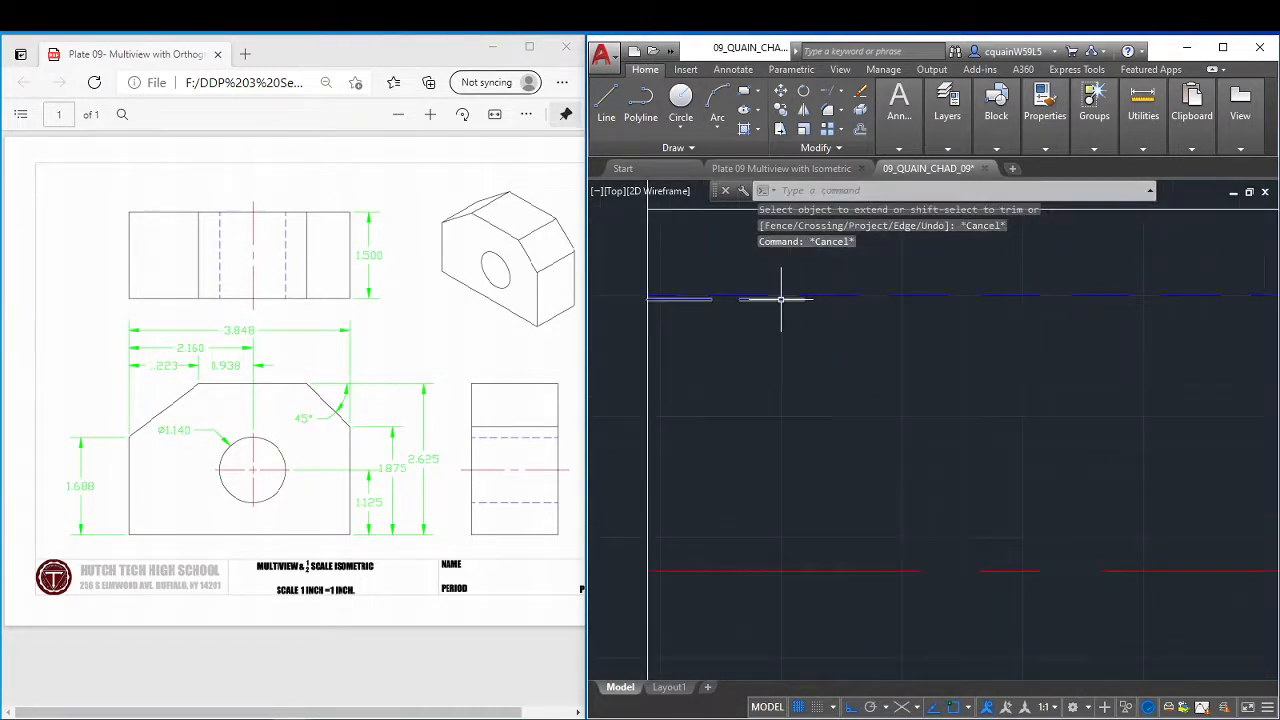
pyautogui.click(781, 298)
pyautogui.click(804, 299)
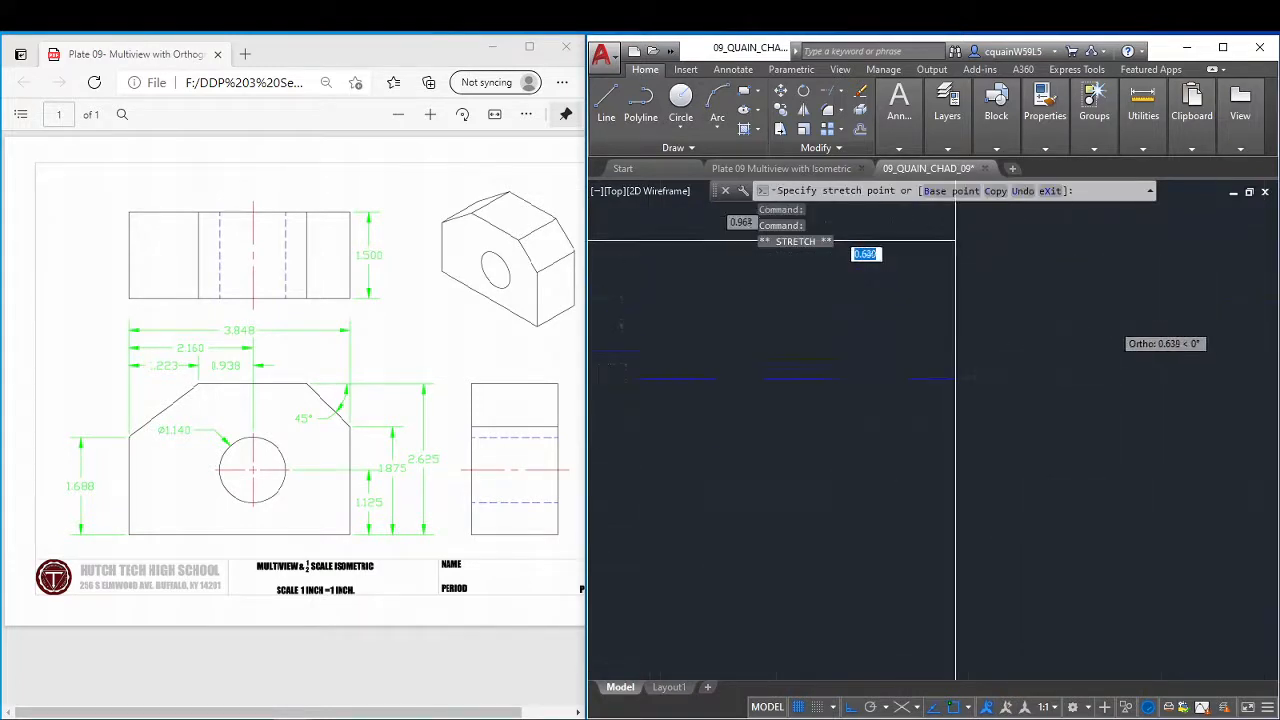
pyautogui.click(1060, 400)
pyautogui.rightClick(1105, 384)
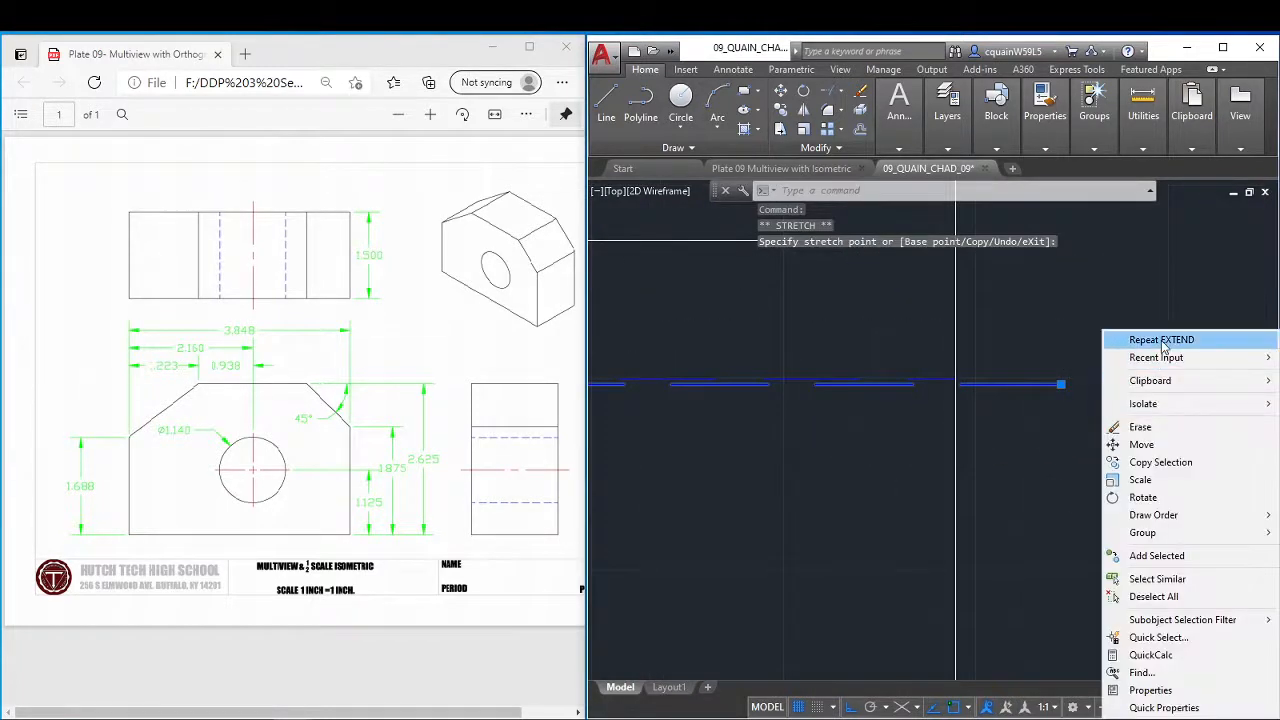
pyautogui.click(1161, 340)
pyautogui.click(899, 105)
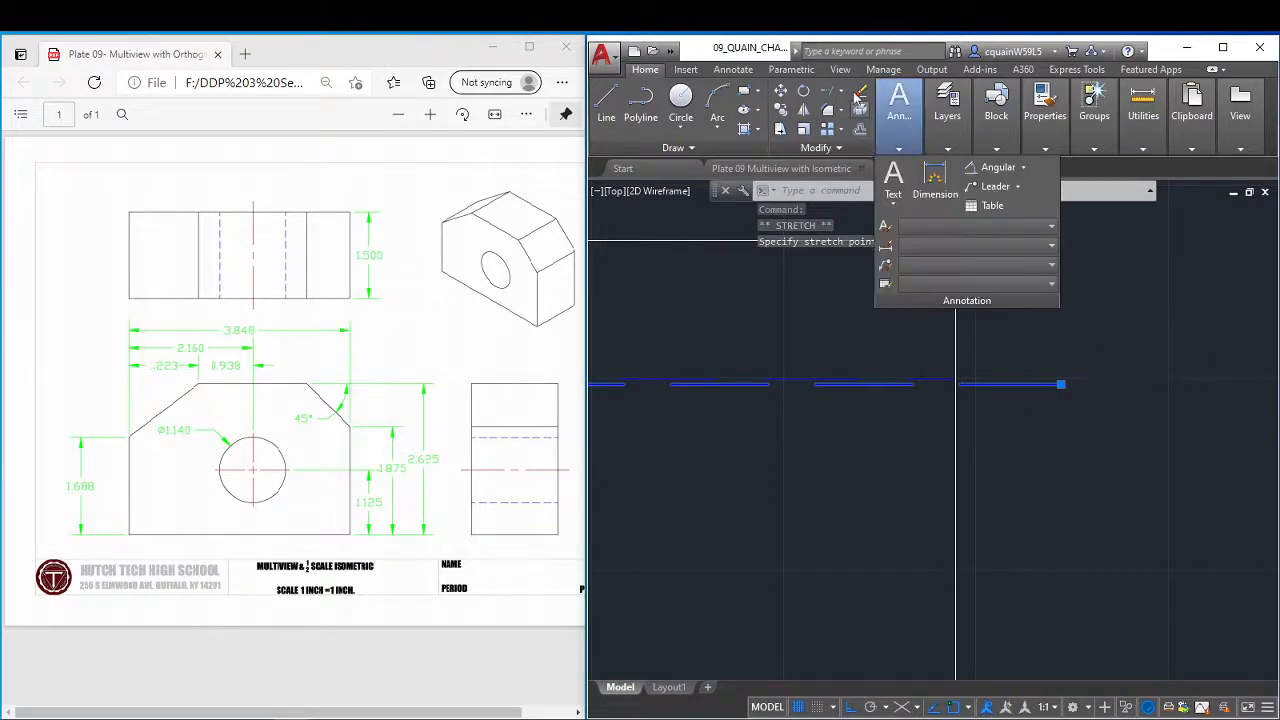
pyautogui.click(836, 93)
pyautogui.rightClick(1080, 378)
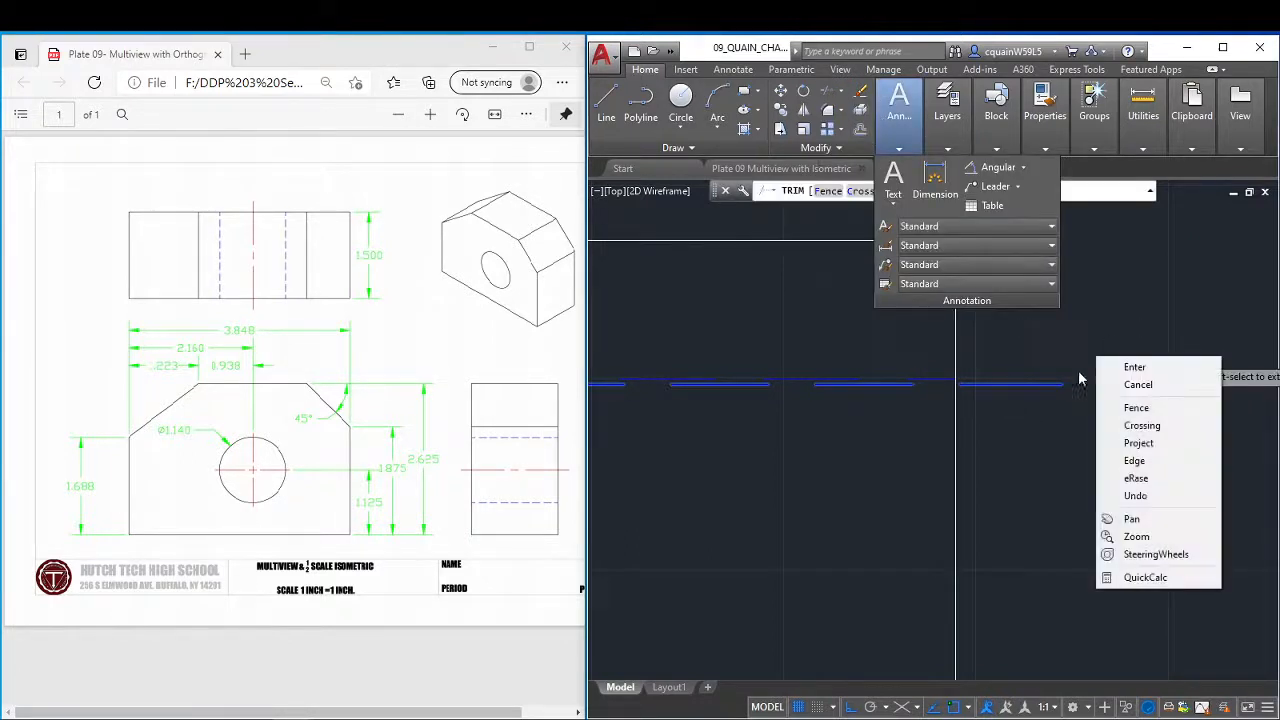
pyautogui.click(1133, 366)
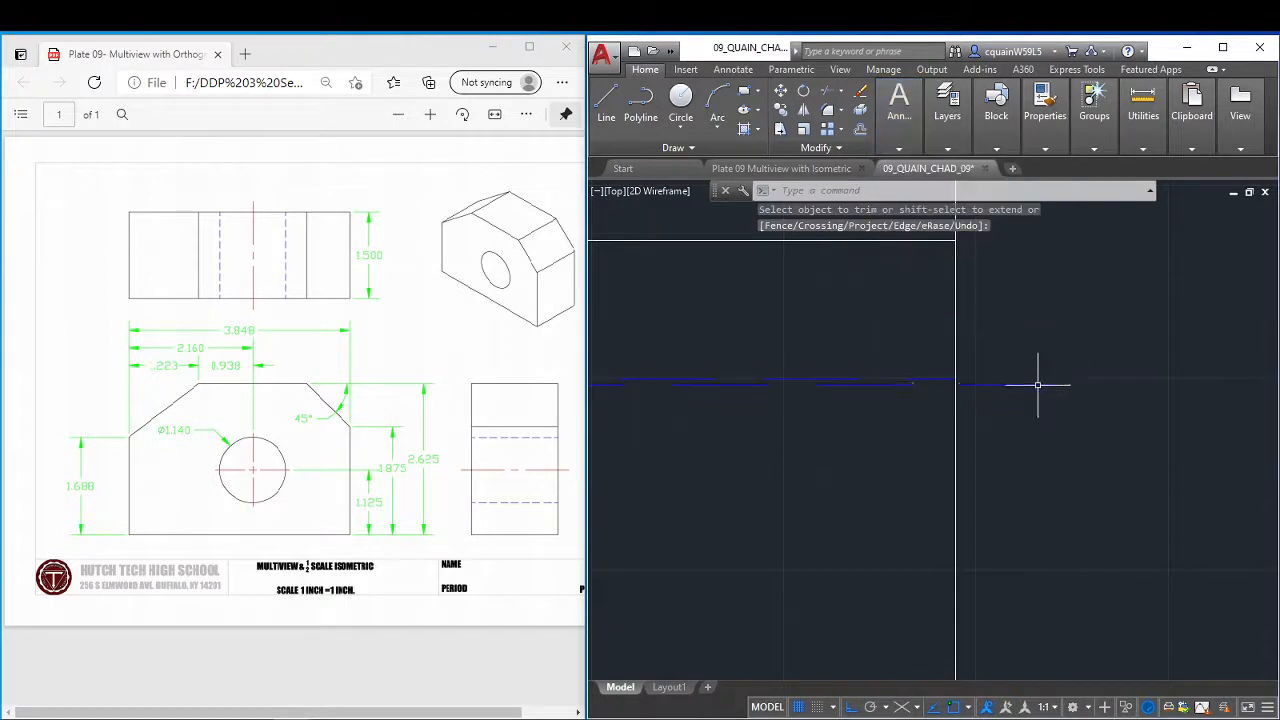
# Trim the part of the stretched hidden segment that overhangs the side view's right vertical edge, using all objects as cutting edges.
pyautogui.click(831, 101)
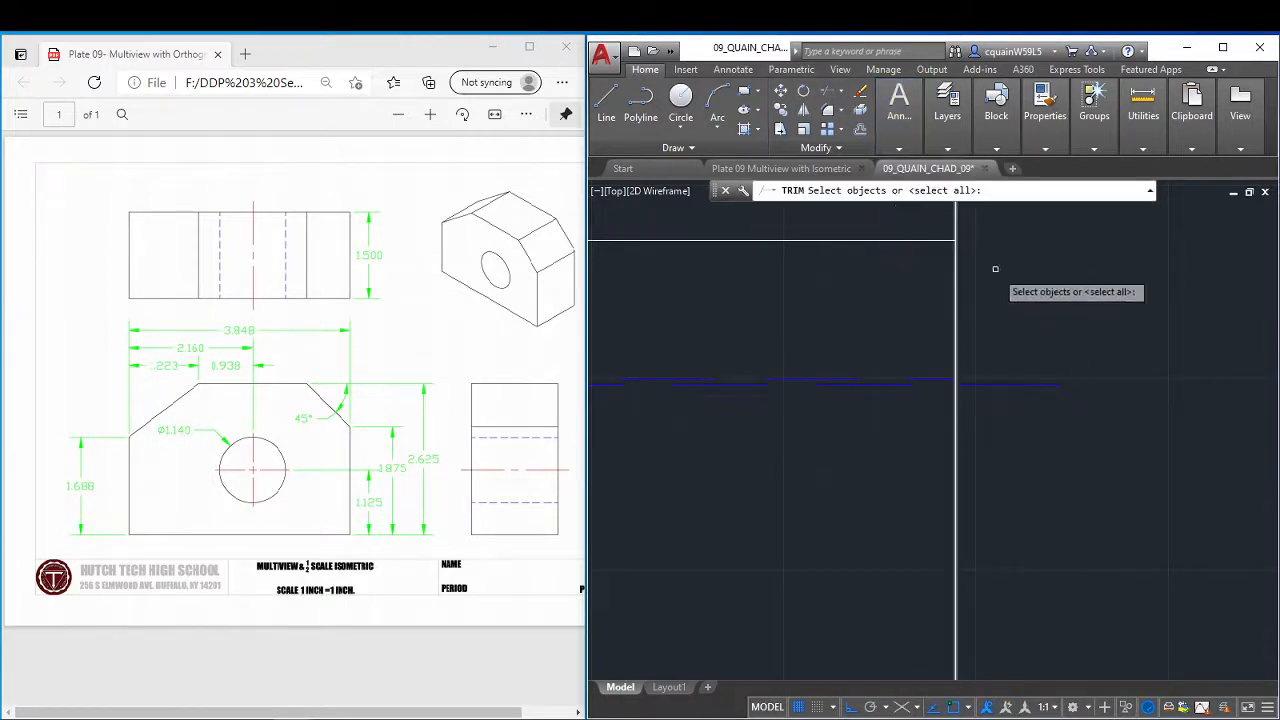
pyautogui.press('Return')
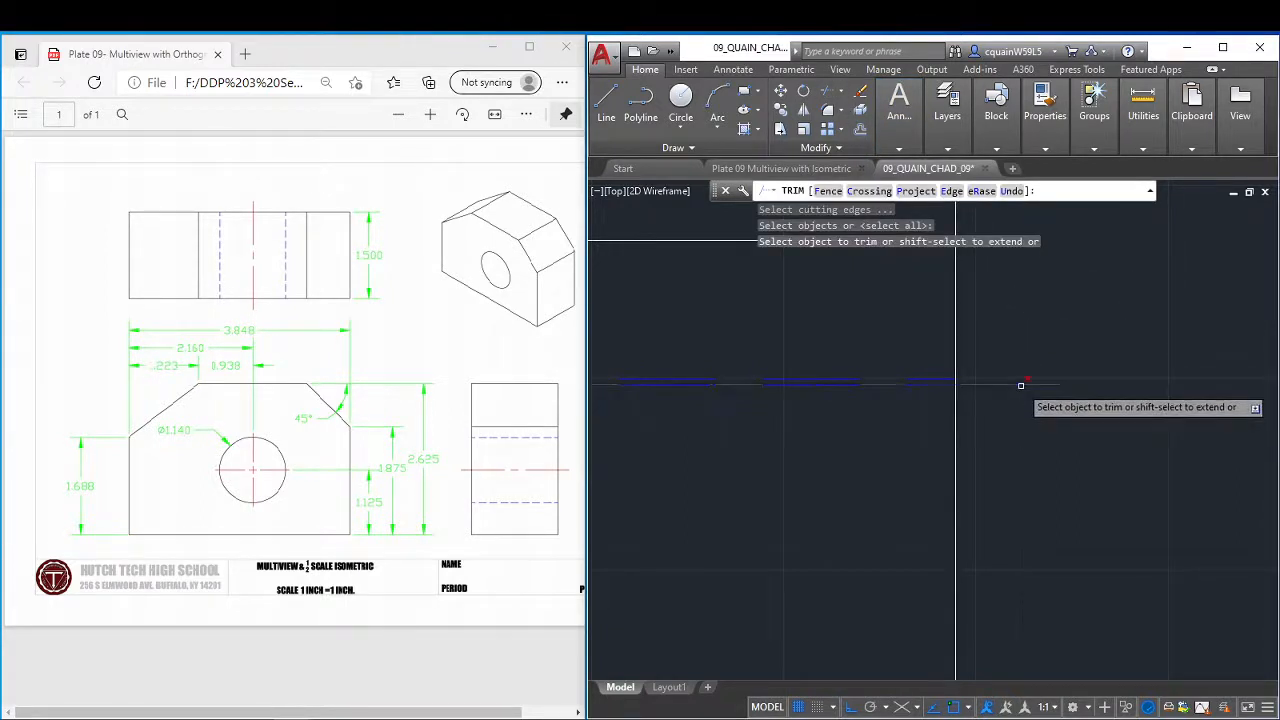
pyautogui.click(1021, 384)
pyautogui.press('Escape')
pyautogui.scroll(-9, 1073, 320)
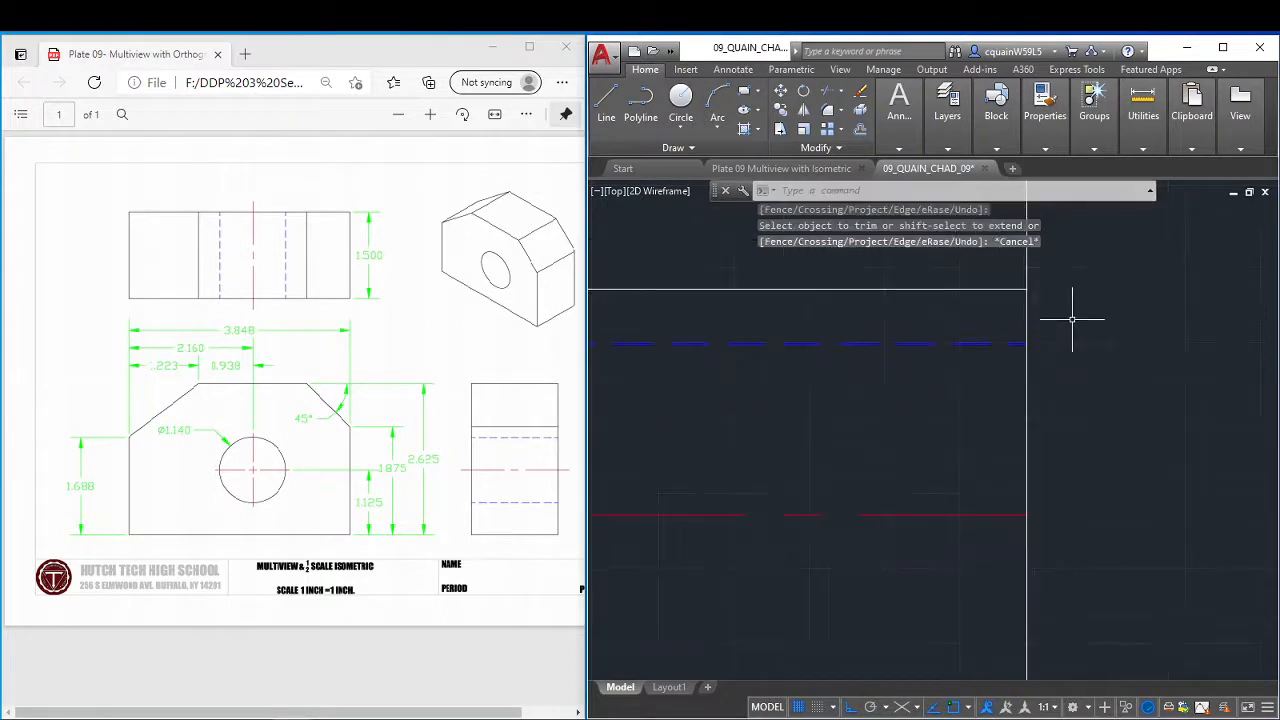
pyautogui.scroll(9, 932, 329)
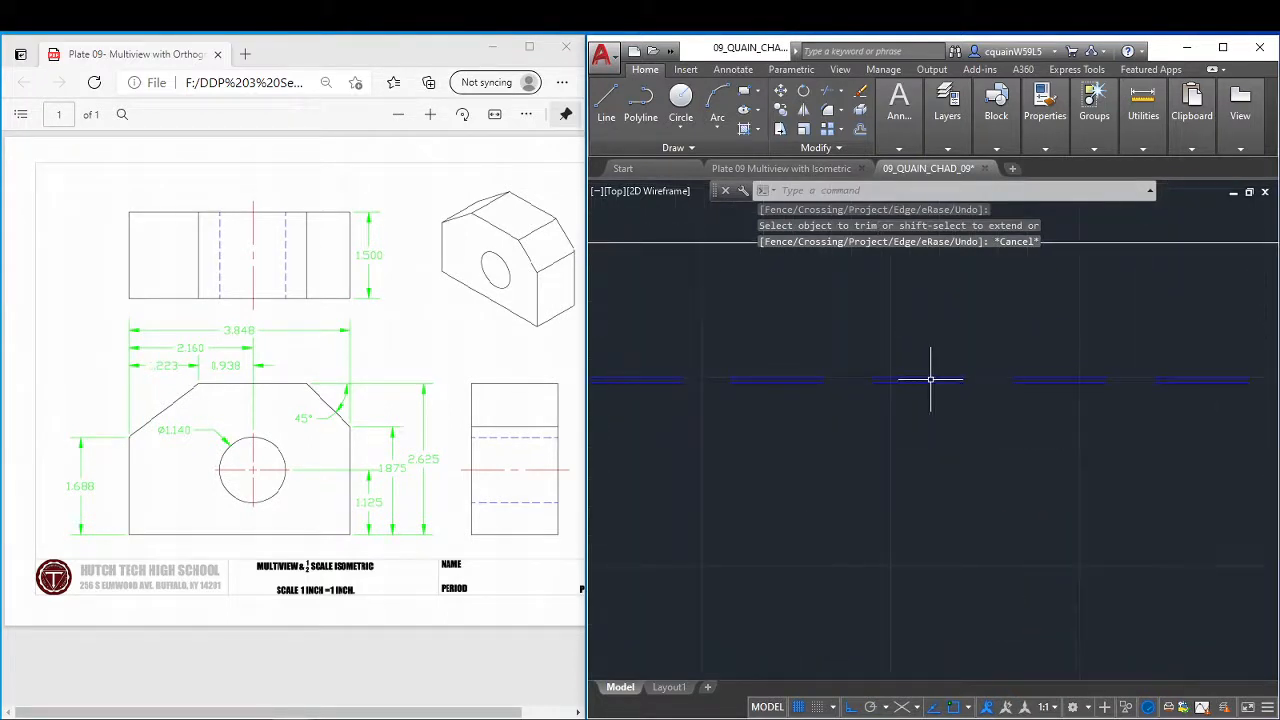
pyautogui.scroll(-6, 930, 380)
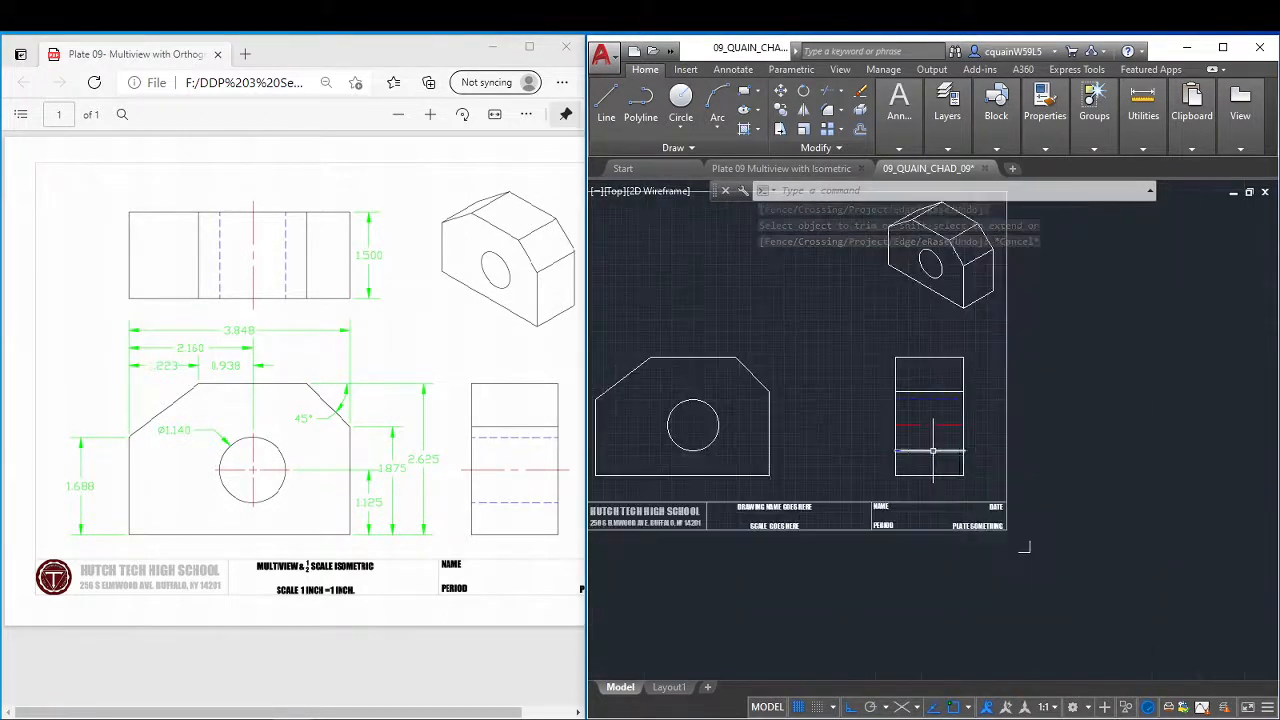
# Offset the side view's right and left vertical edges outward by .125.
pyautogui.scroll(4, 932, 452)
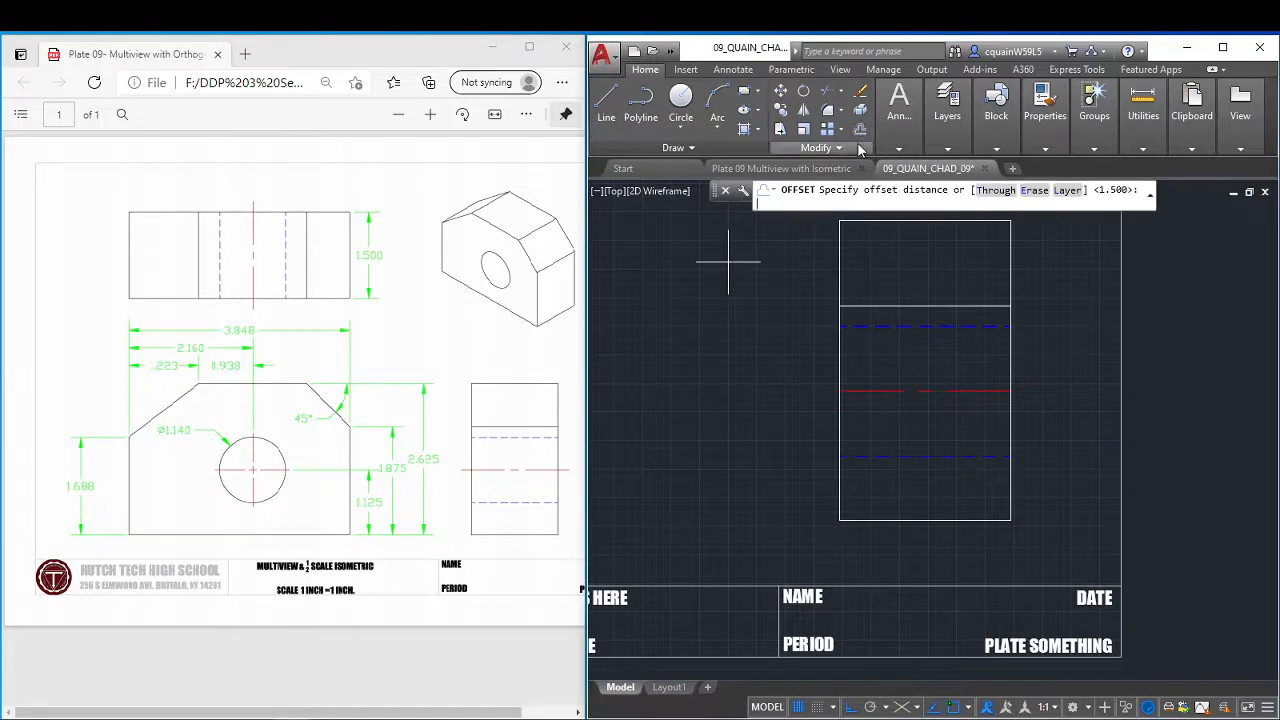
pyautogui.write('5')
pyautogui.press('Return')
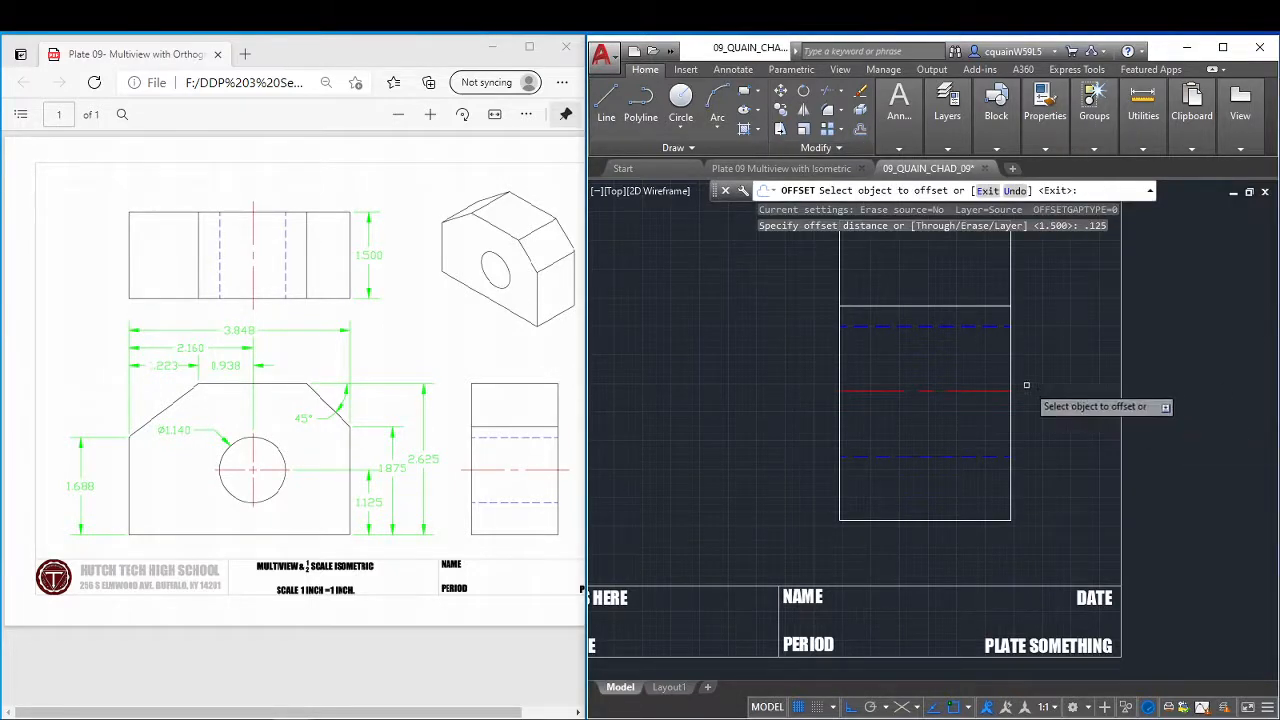
pyautogui.click(1010, 374)
pyautogui.click(1015, 372)
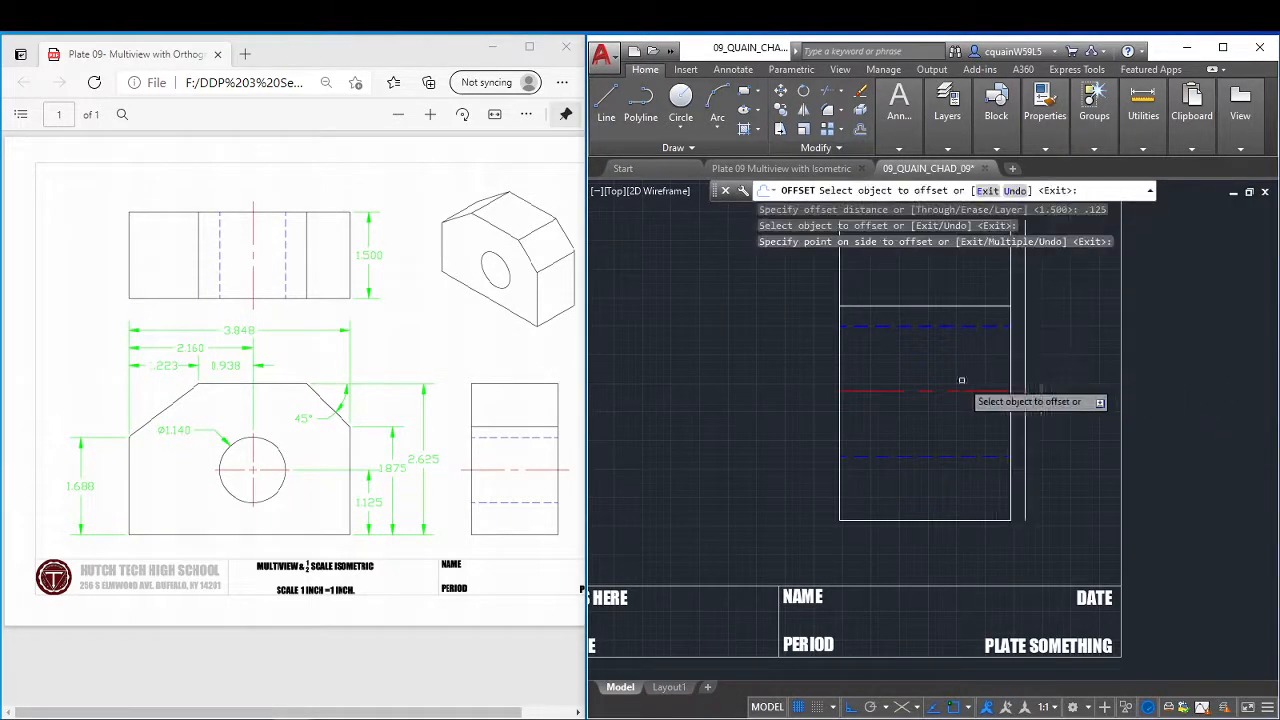
pyautogui.click(841, 374)
pyautogui.click(834, 376)
pyautogui.rightClick(832, 374)
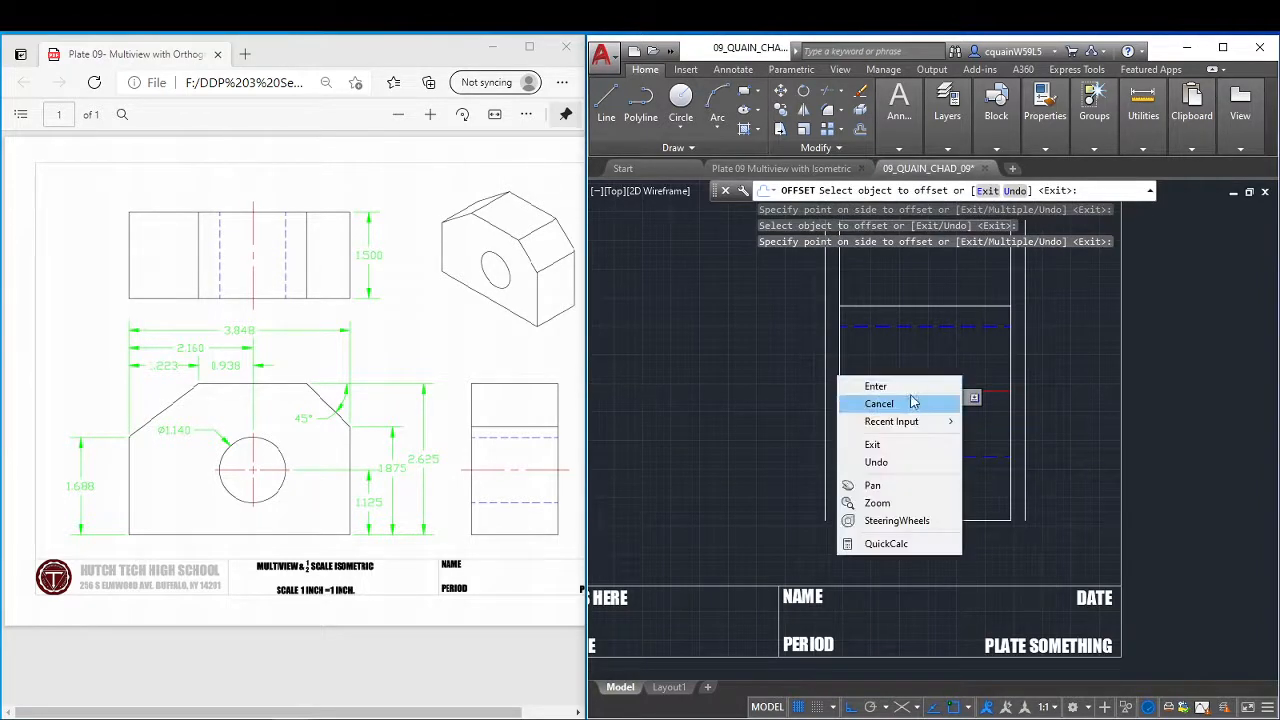
pyautogui.click(905, 384)
# Extend both ends of the side view's center line to the offset vertical lines.
pyautogui.click(883, 130)
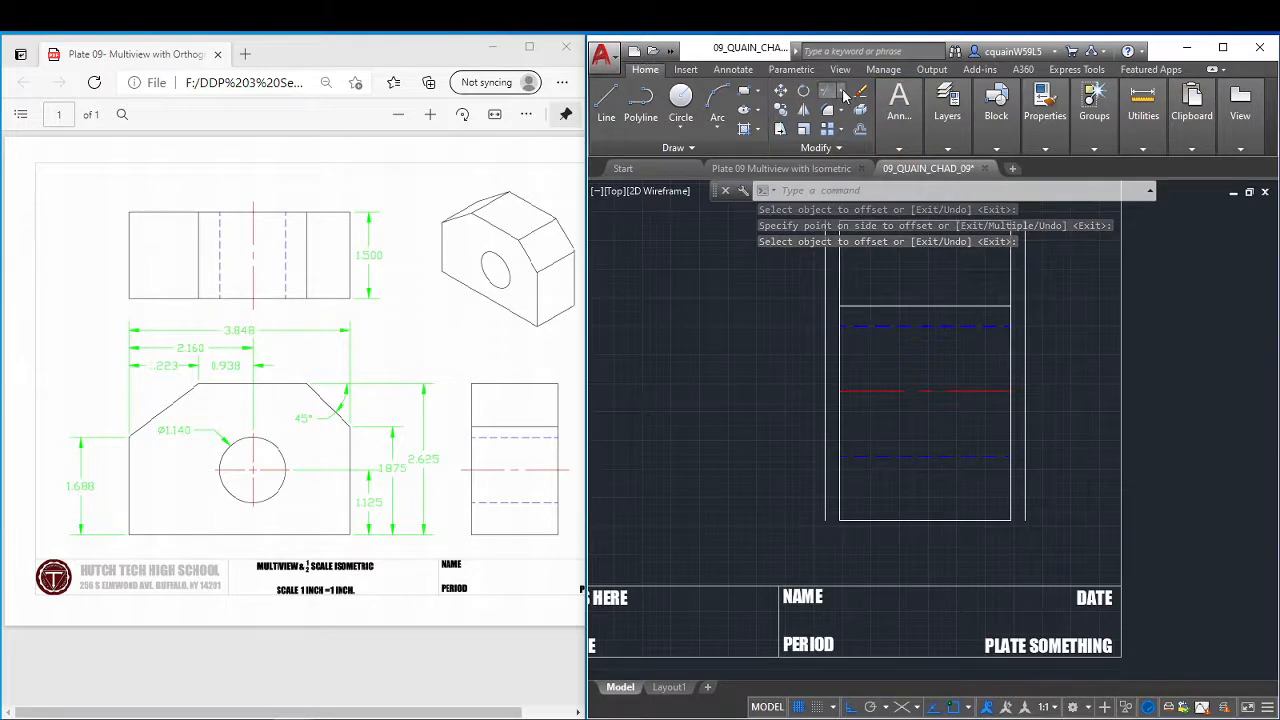
pyautogui.click(843, 94)
pyautogui.click(860, 145)
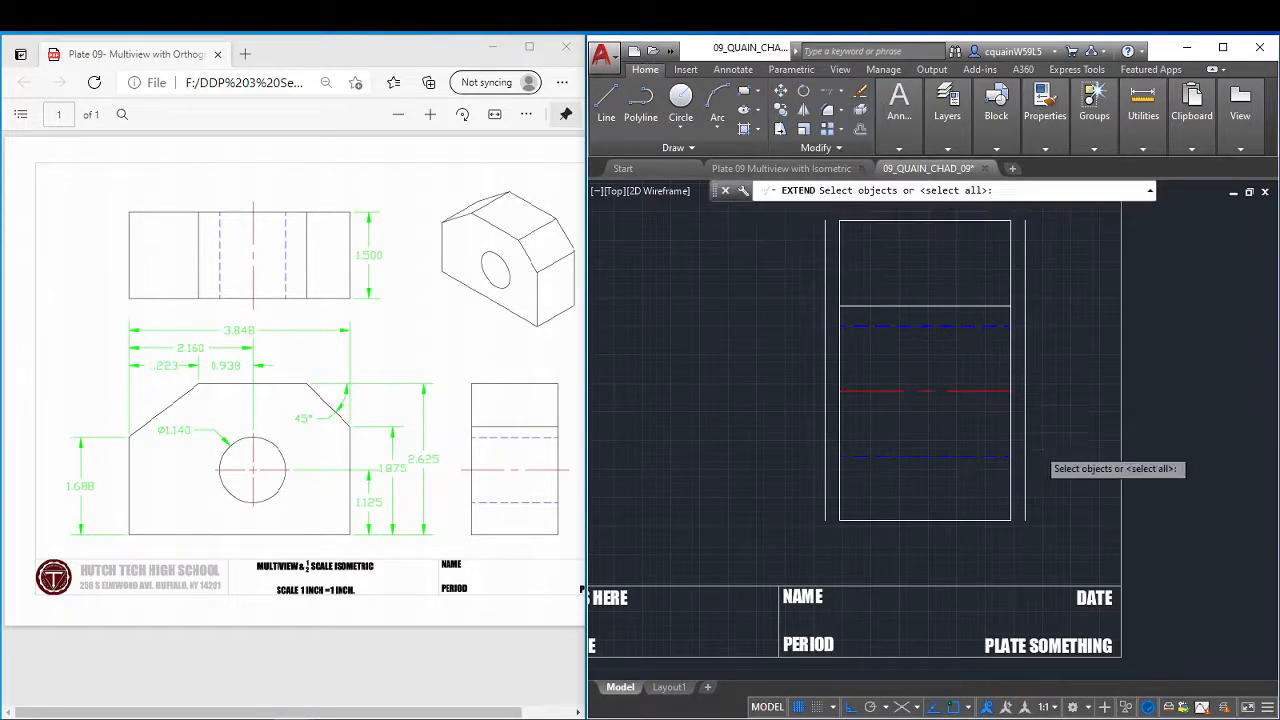
pyautogui.click(910, 390)
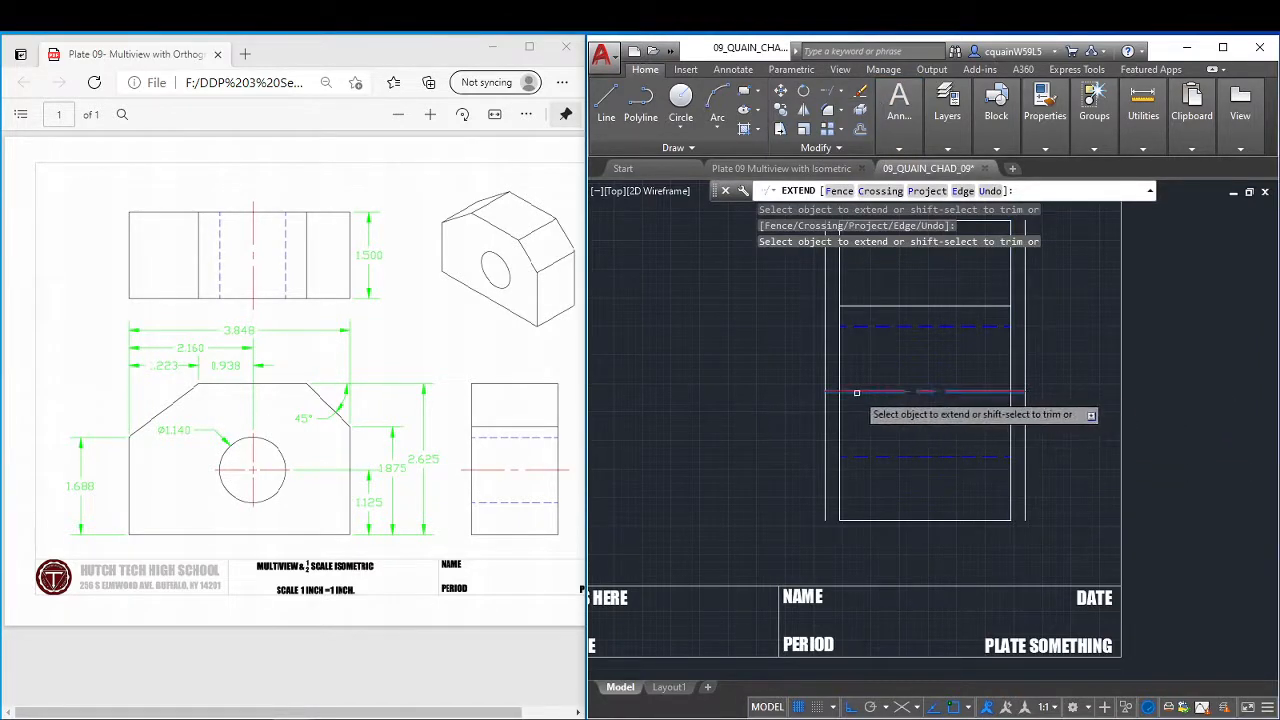
pyautogui.rightClick(870, 380)
pyautogui.click(900, 386)
# Delete the two offset vertical lines outside the side view.
pyautogui.click(1025, 362)
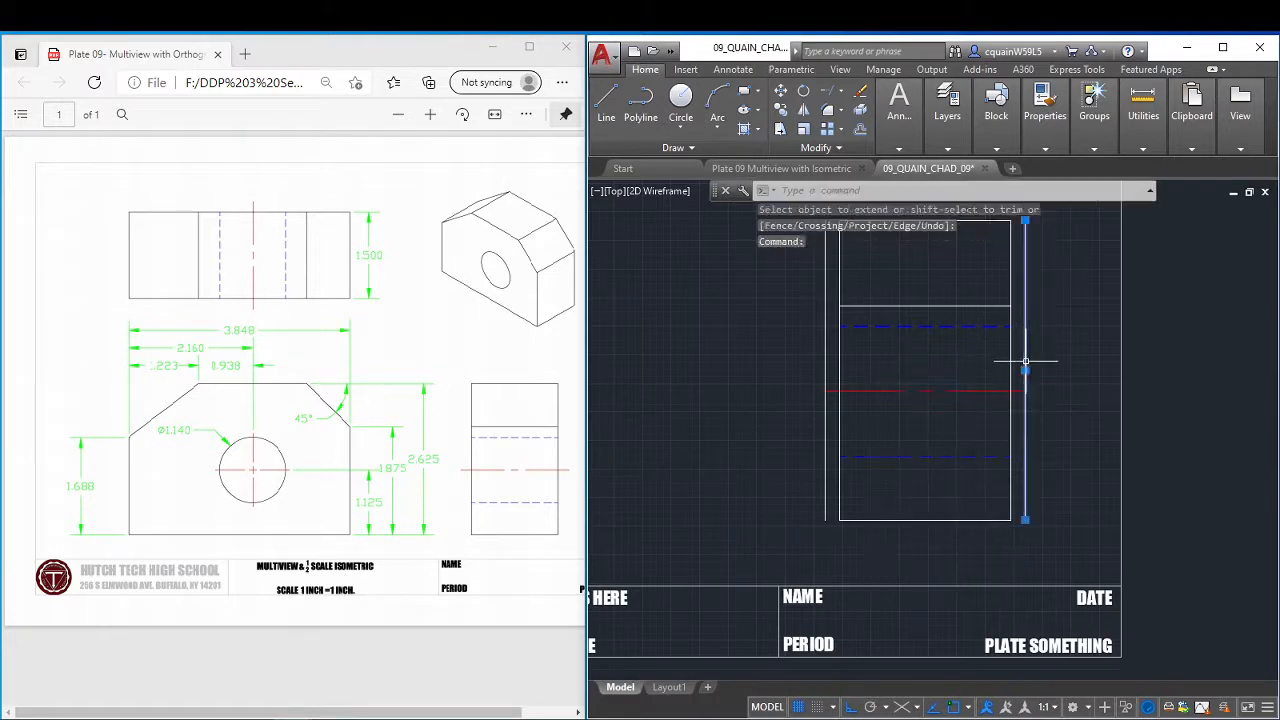
pyautogui.click(827, 355)
pyautogui.click(819, 356)
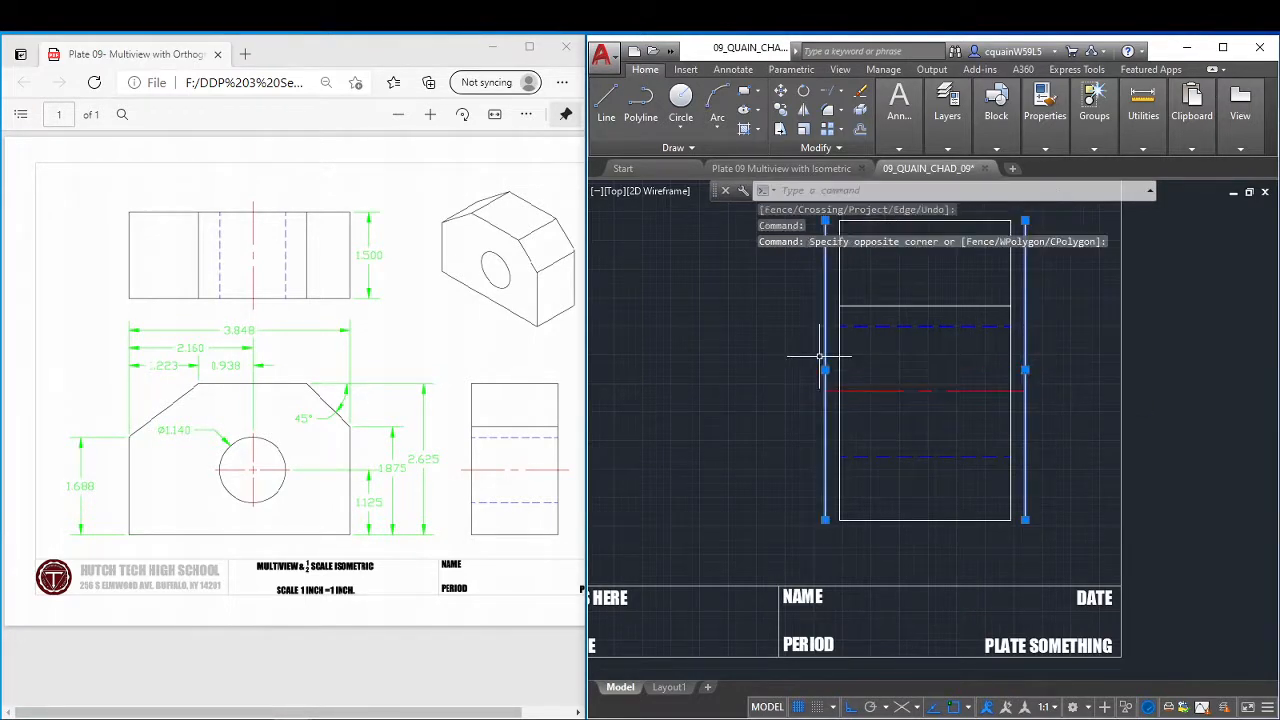
pyautogui.press('Delete')
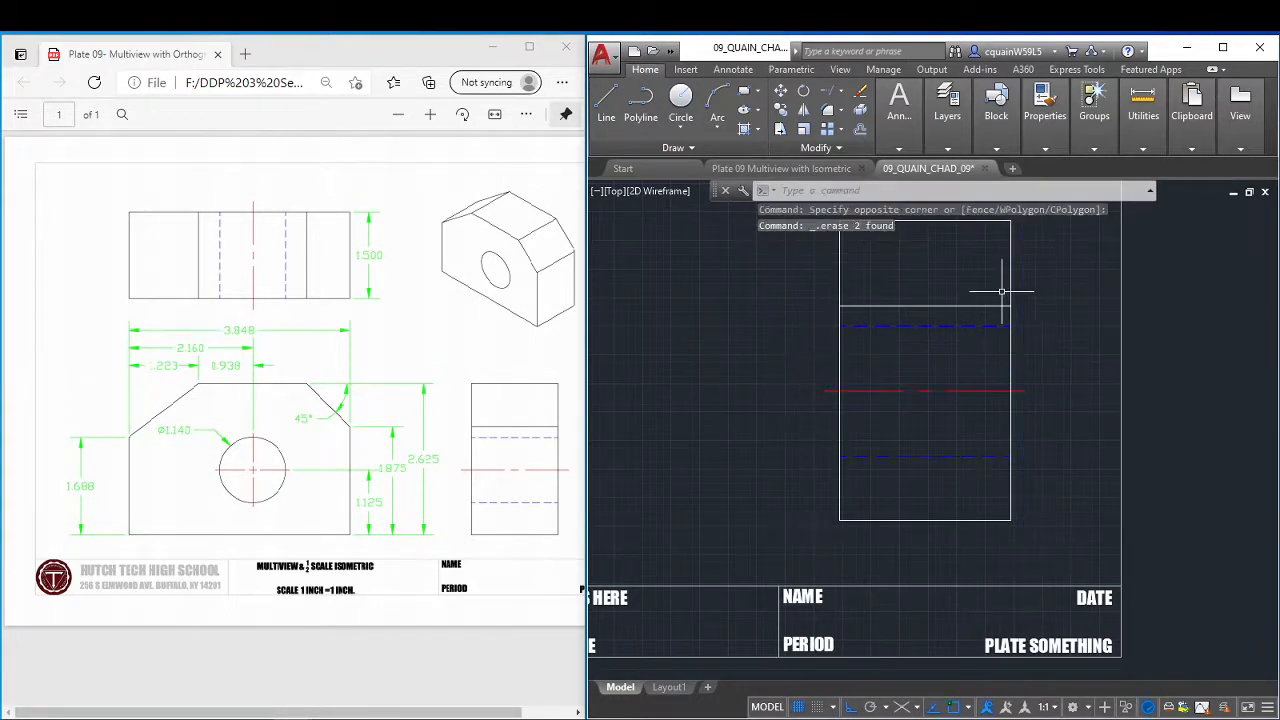
# Draw a vertical projection line about 5.5 long upward from the front view's upper-left corner, past the drawing border.
pyautogui.scroll(-2, 999, 340)
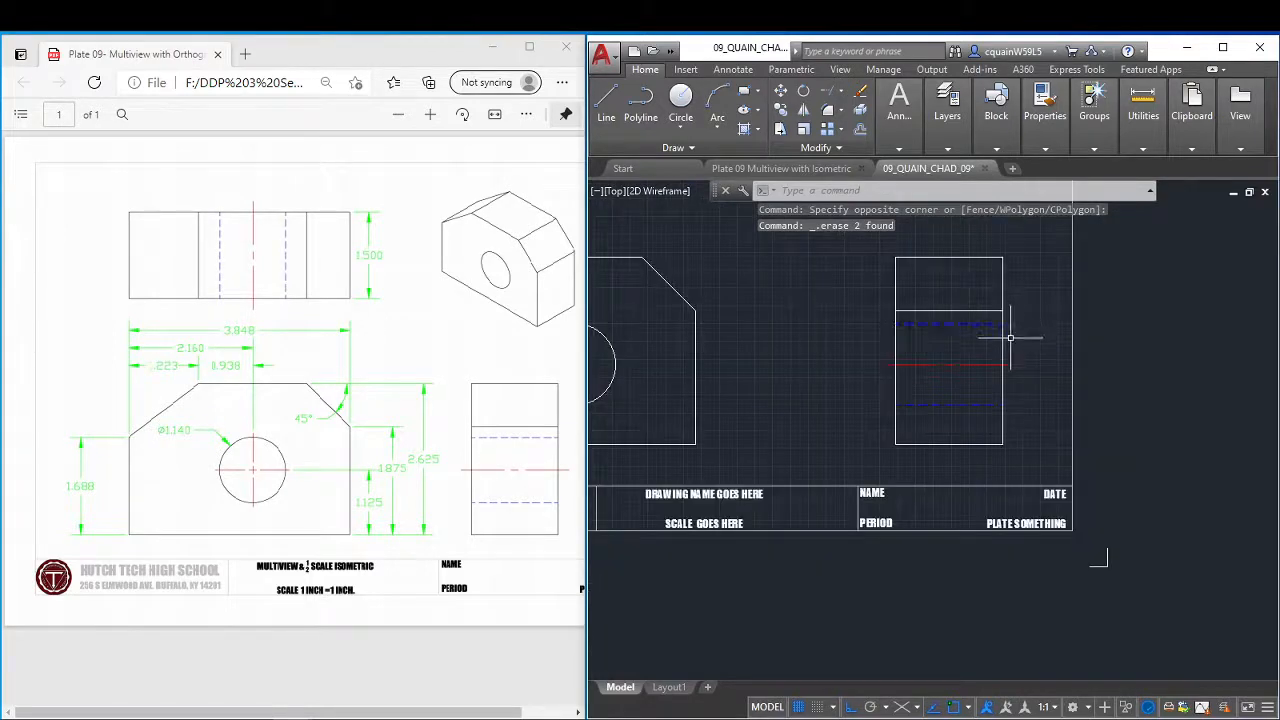
pyautogui.scroll(-2, 1010, 338)
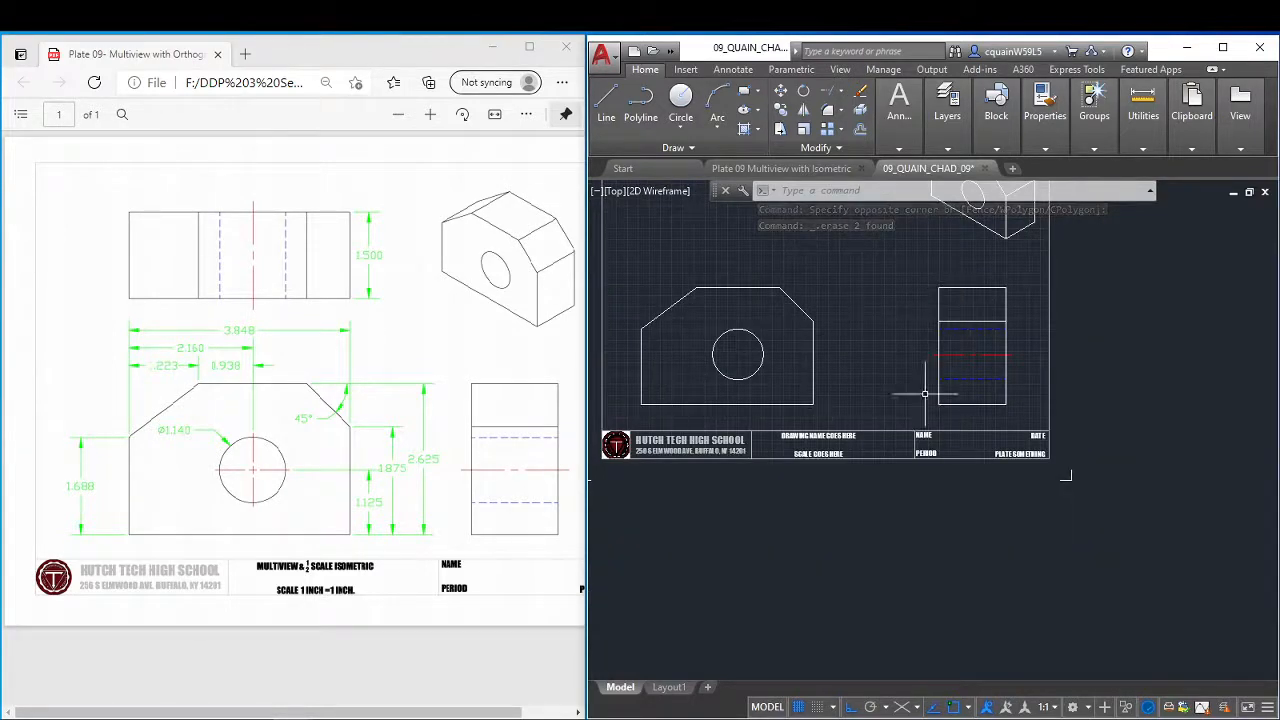
pyautogui.moveTo(925, 393)
pyautogui.mouseDown(button='middle')
pyautogui.moveTo(1009, 471)
pyautogui.moveTo(1011, 514)
pyautogui.moveTo(1065, 528)
pyautogui.mouseUp(button='middle')
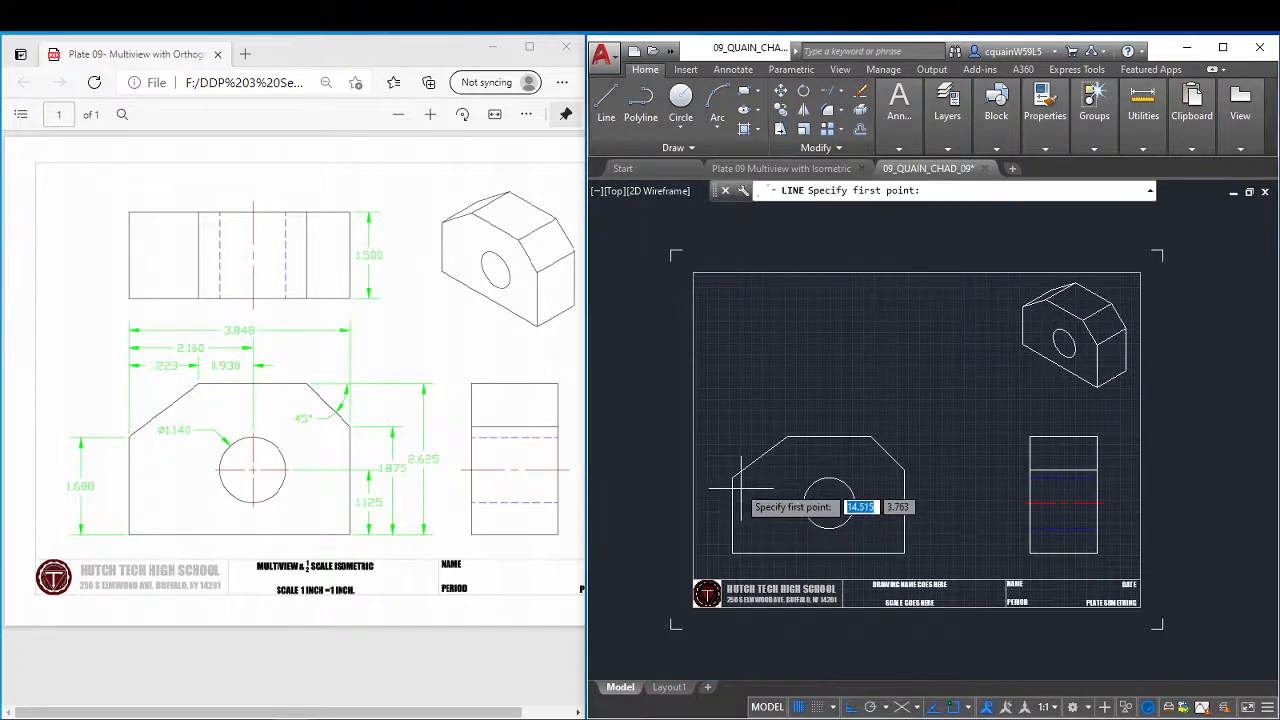
pyautogui.click(733, 476)
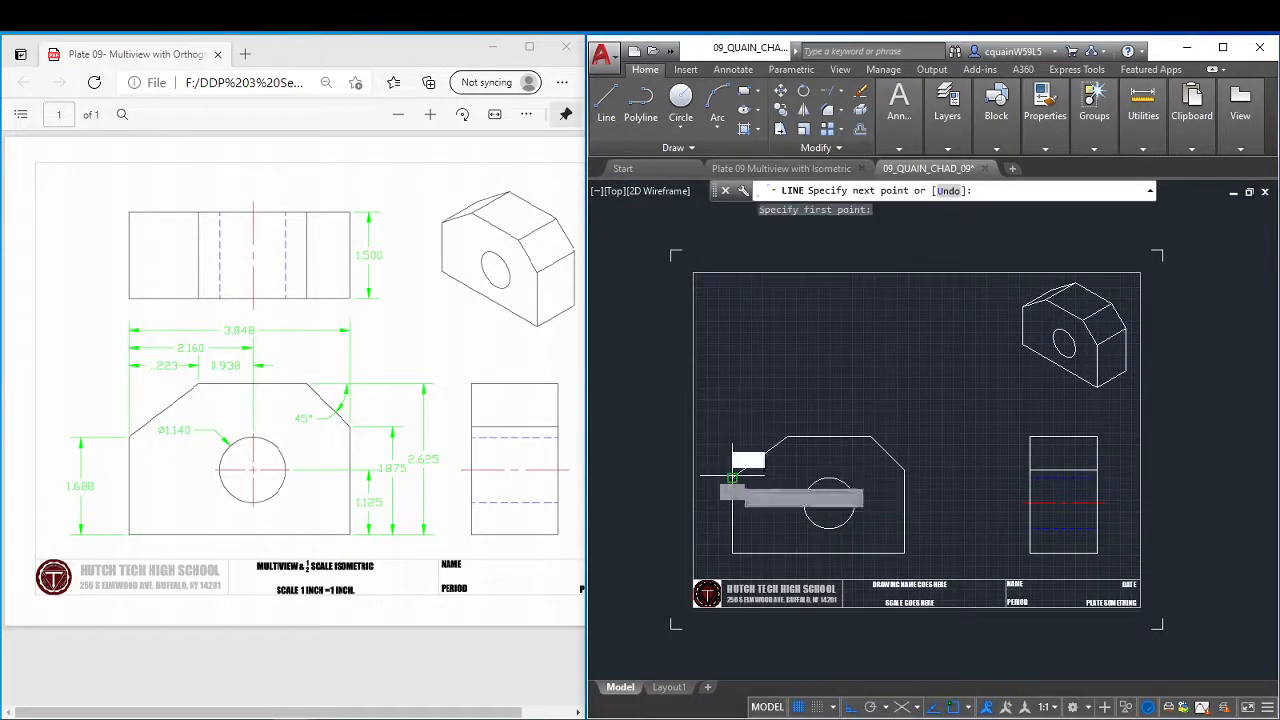
pyautogui.click(768, 240)
pyautogui.press('Escape')
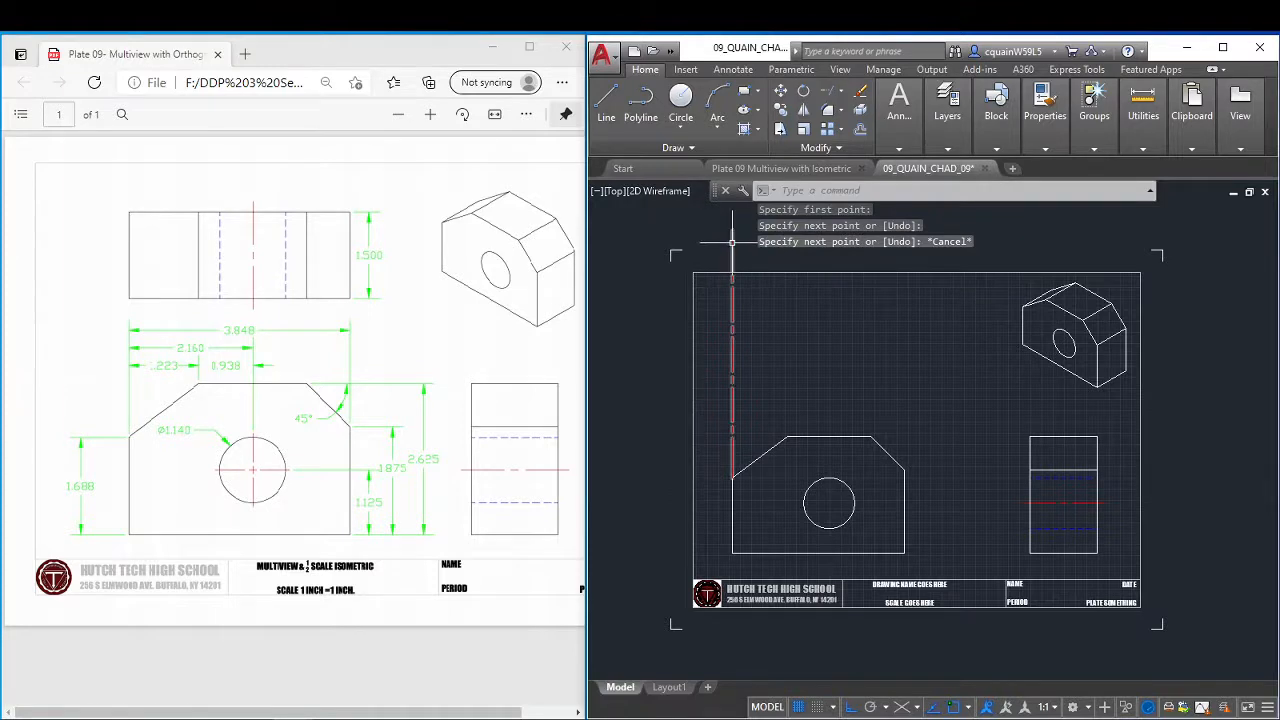
# Move the vertical projection line from CENTER LINES to layer 0 and clear the selection.
pyautogui.click(733, 241)
pyautogui.moveTo(996, 108)
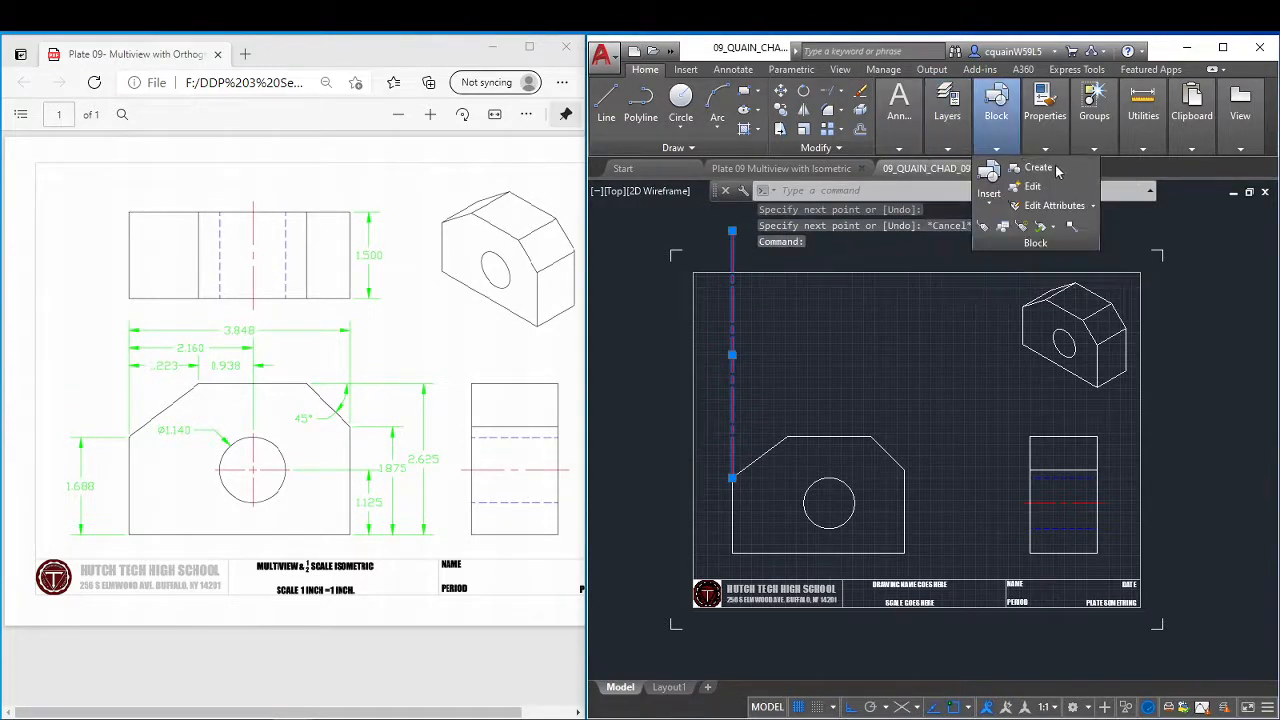
pyautogui.moveTo(960, 148)
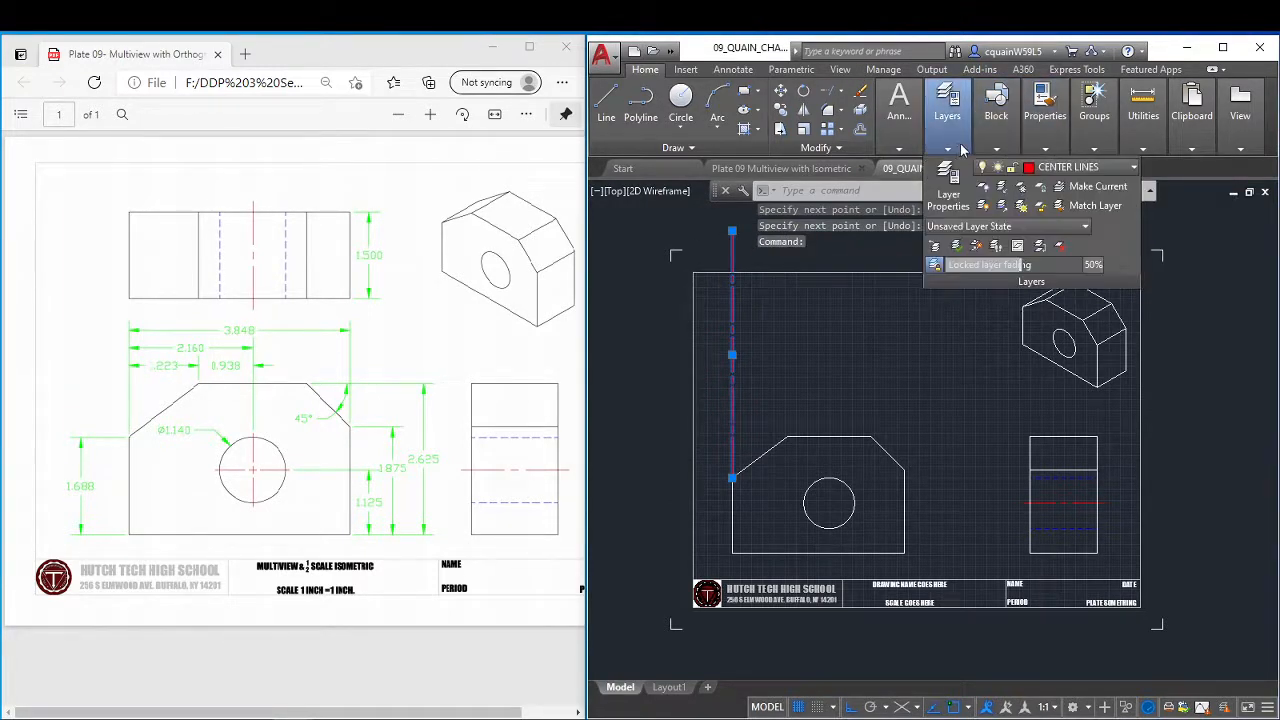
pyautogui.click(1045, 168)
pyautogui.click(1047, 187)
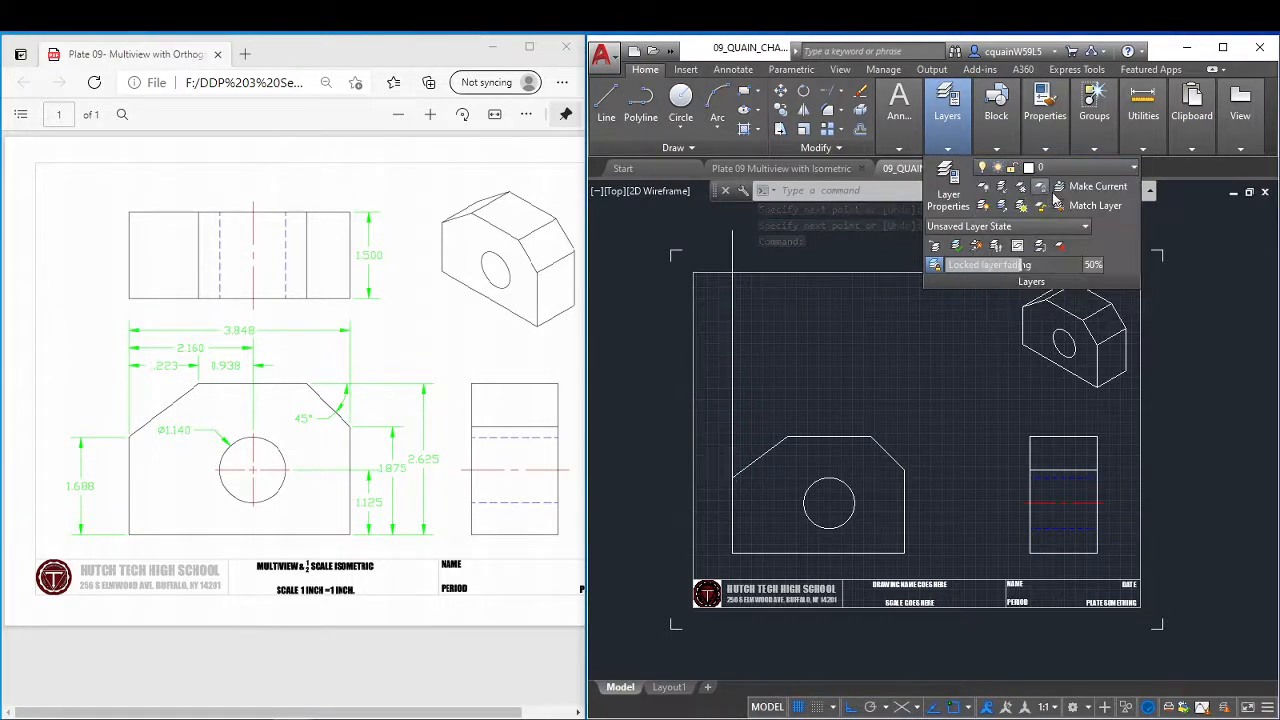
pyautogui.press('Escape')
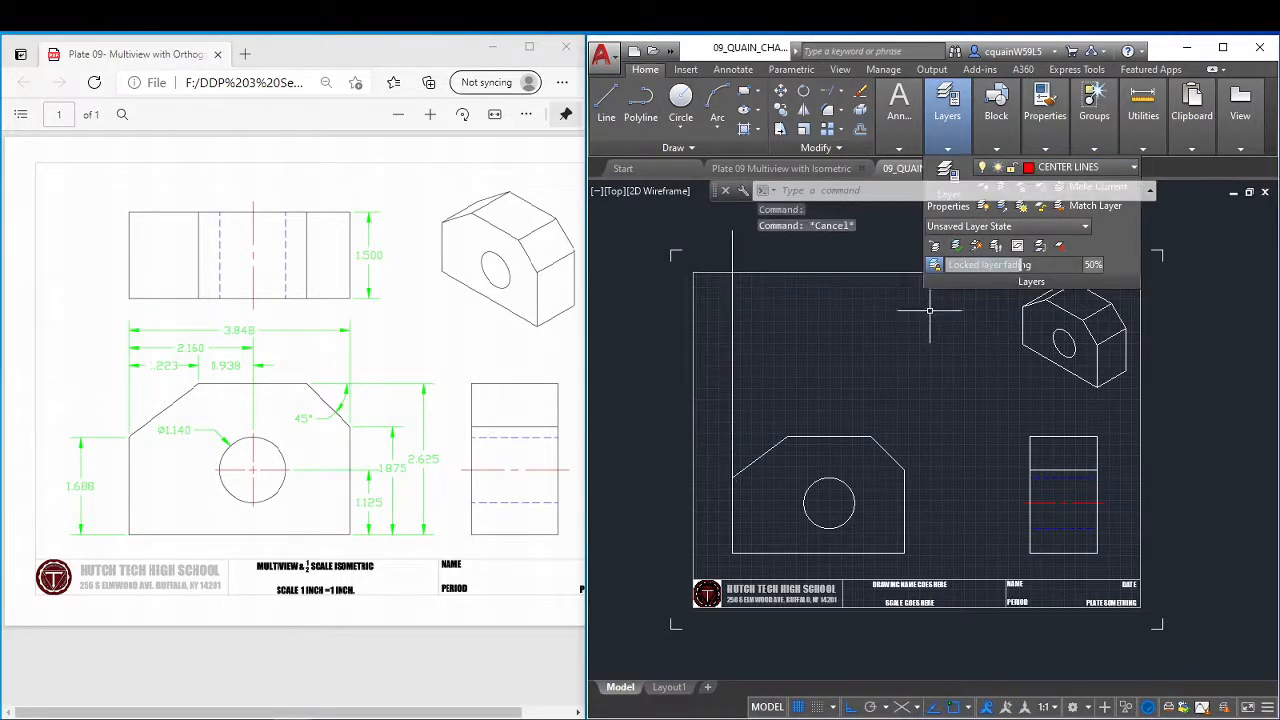
# Make layer 0 the current layer instead of CENTER LINES.
pyautogui.moveTo(1045, 110)
pyautogui.moveTo(1002, 132)
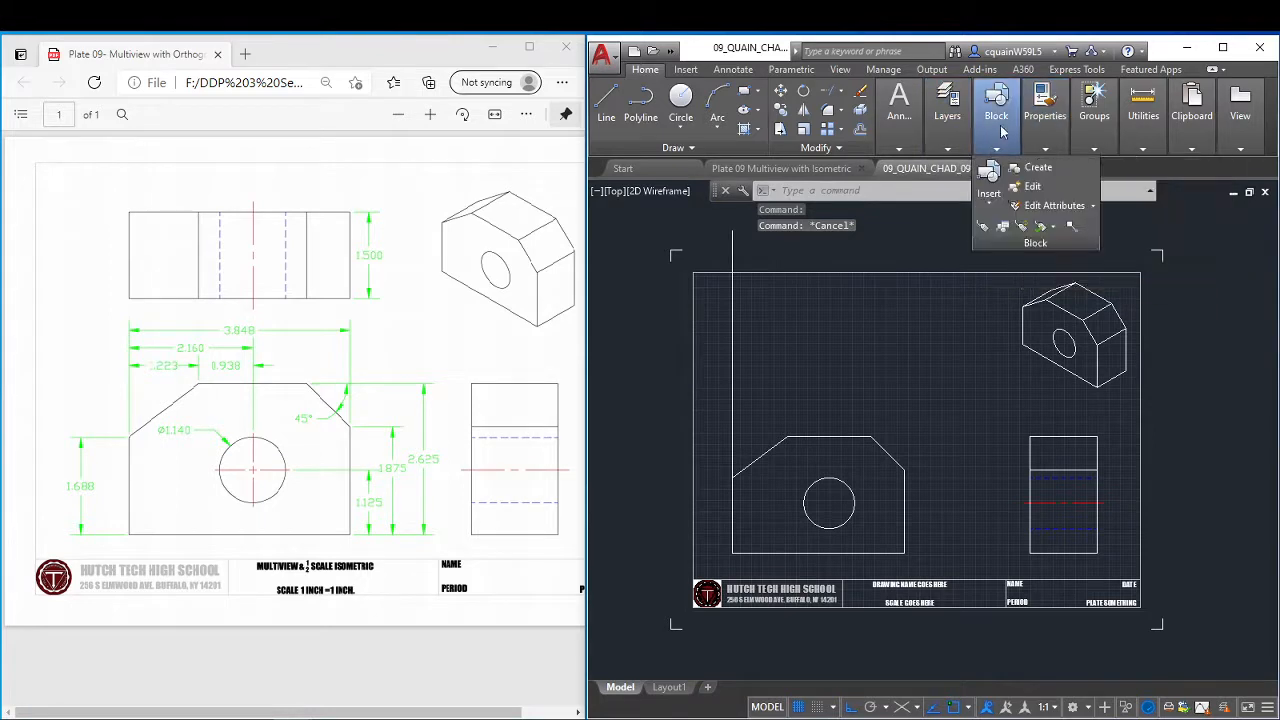
pyautogui.moveTo(960, 148)
pyautogui.click(1000, 167)
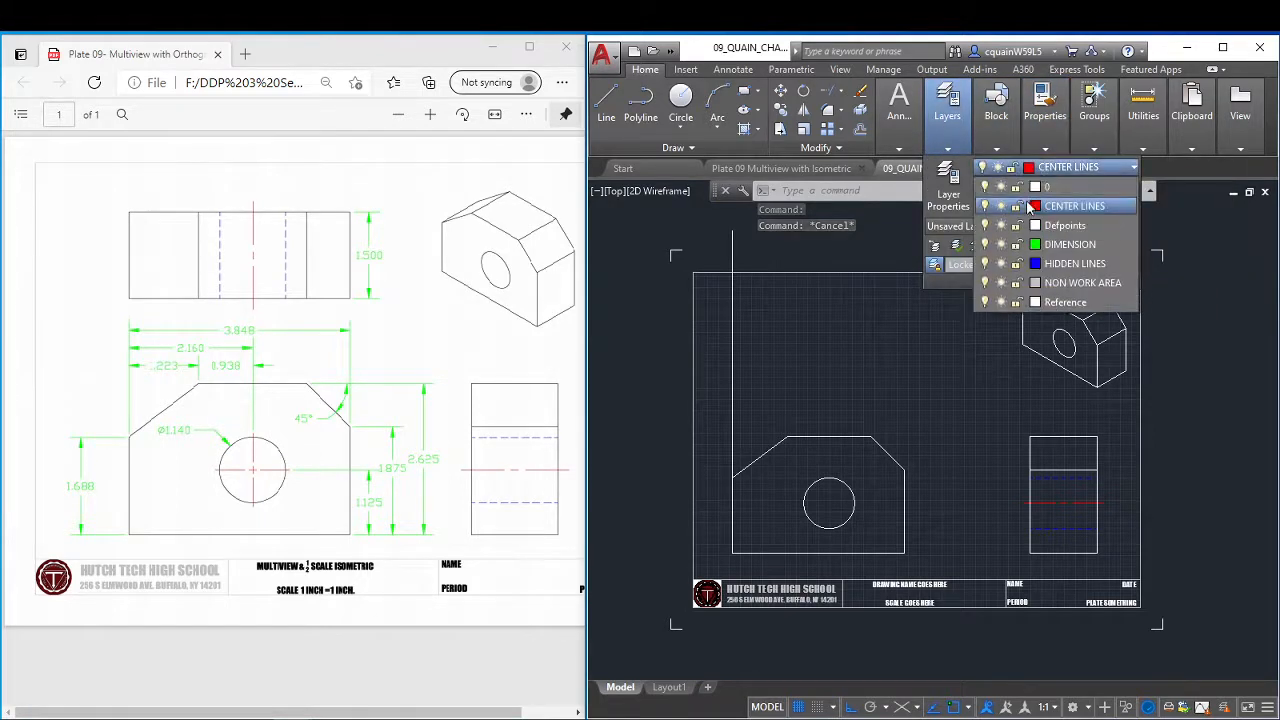
pyautogui.click(1043, 204)
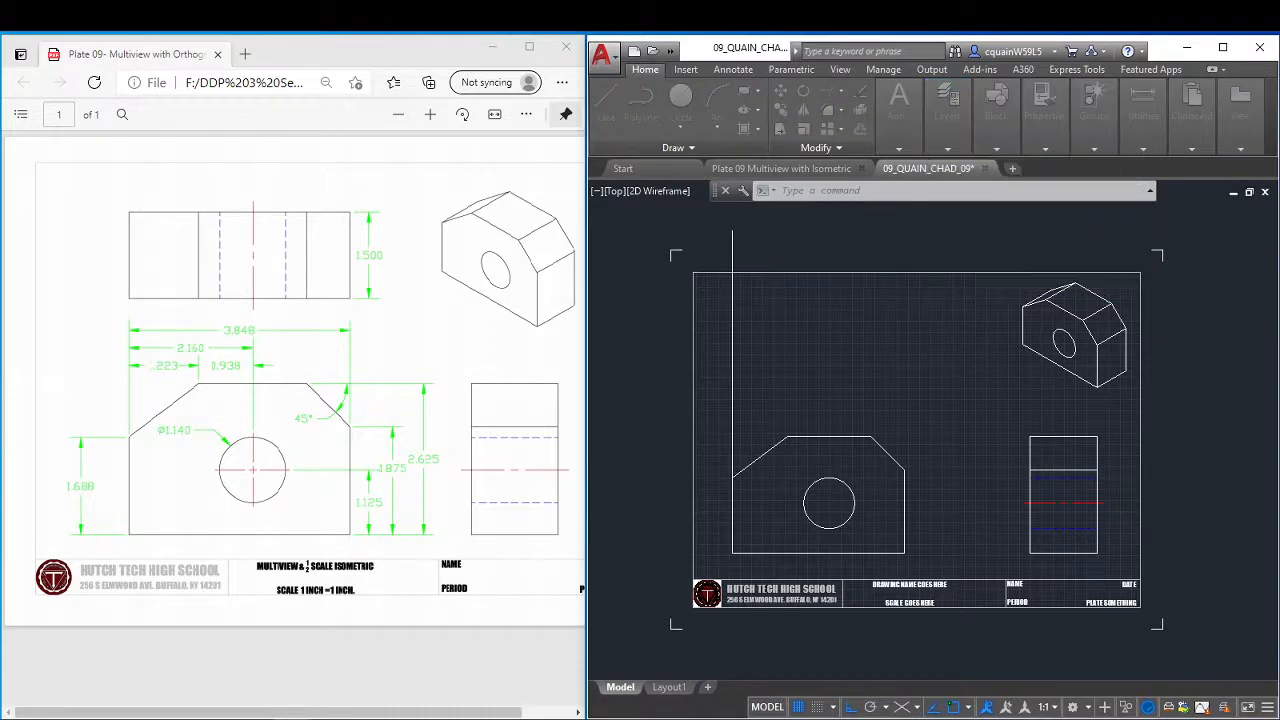
pyautogui.moveTo(958, 155)
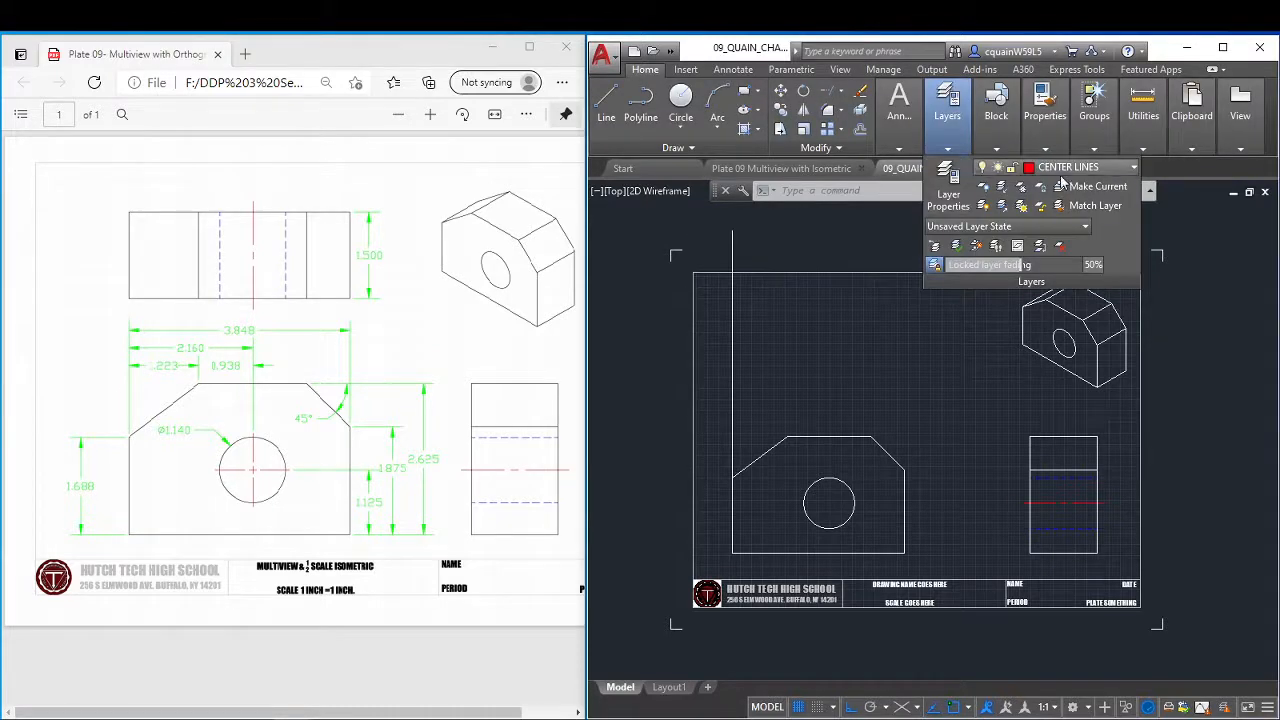
pyautogui.click(1062, 172)
pyautogui.click(1061, 188)
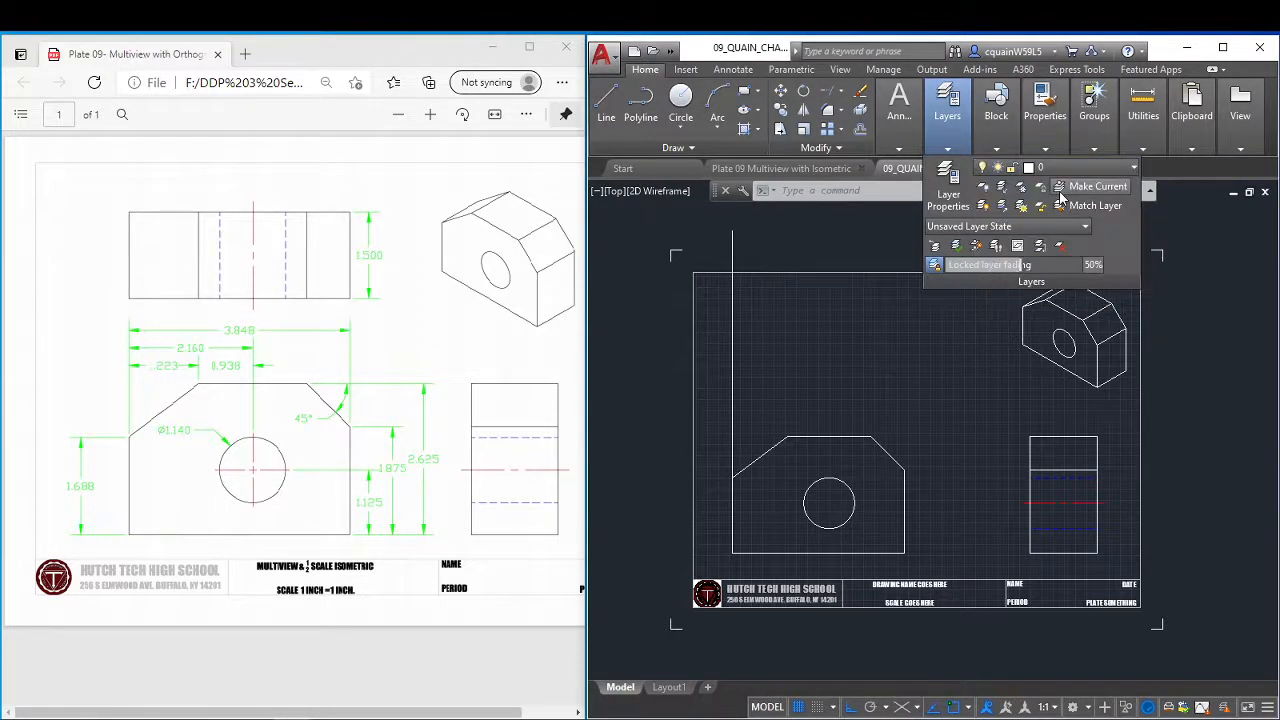
# Copy the vertical projection line from the front view's left corner to the upper end of the left sloped edge.
pyautogui.click(881, 368)
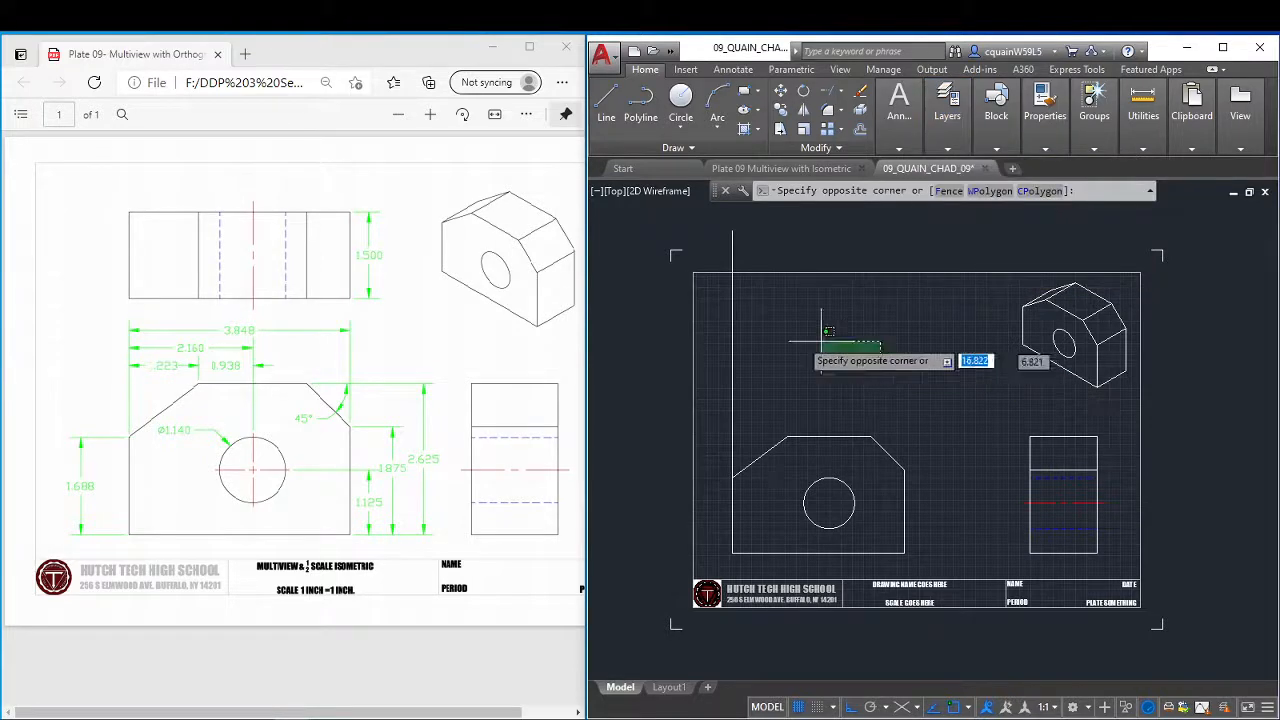
pyautogui.click(714, 322)
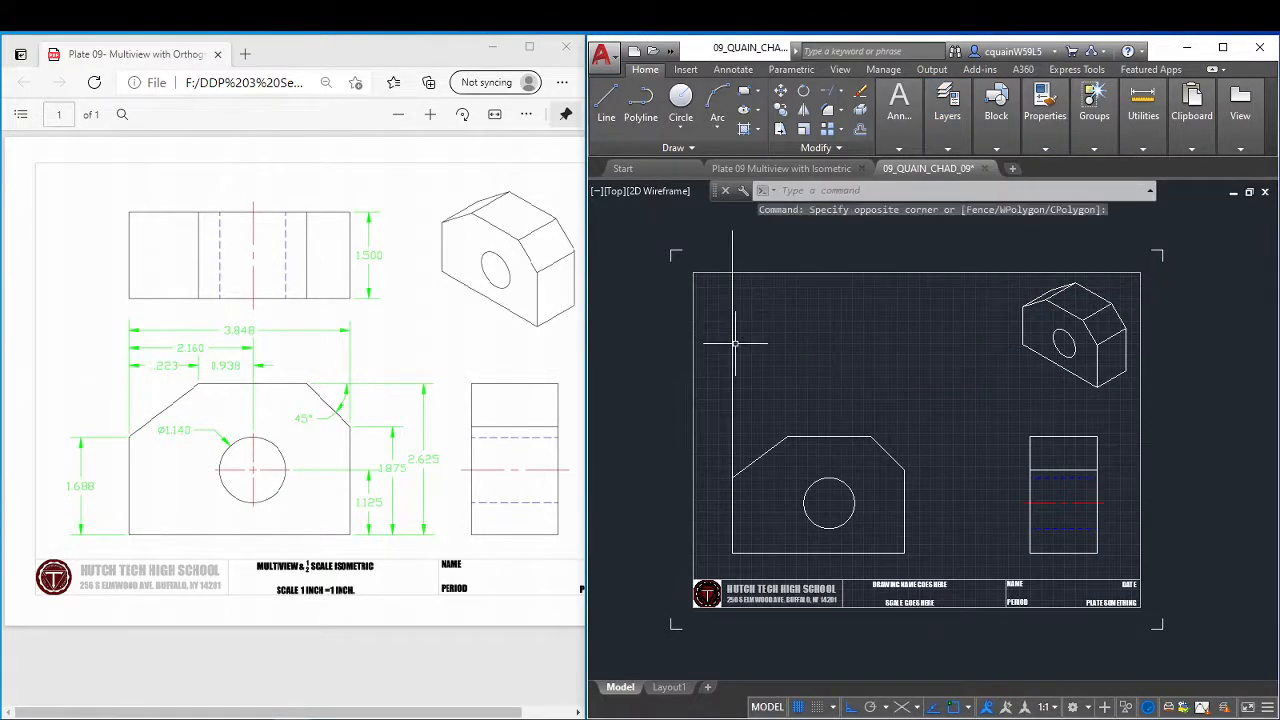
pyautogui.click(733, 344)
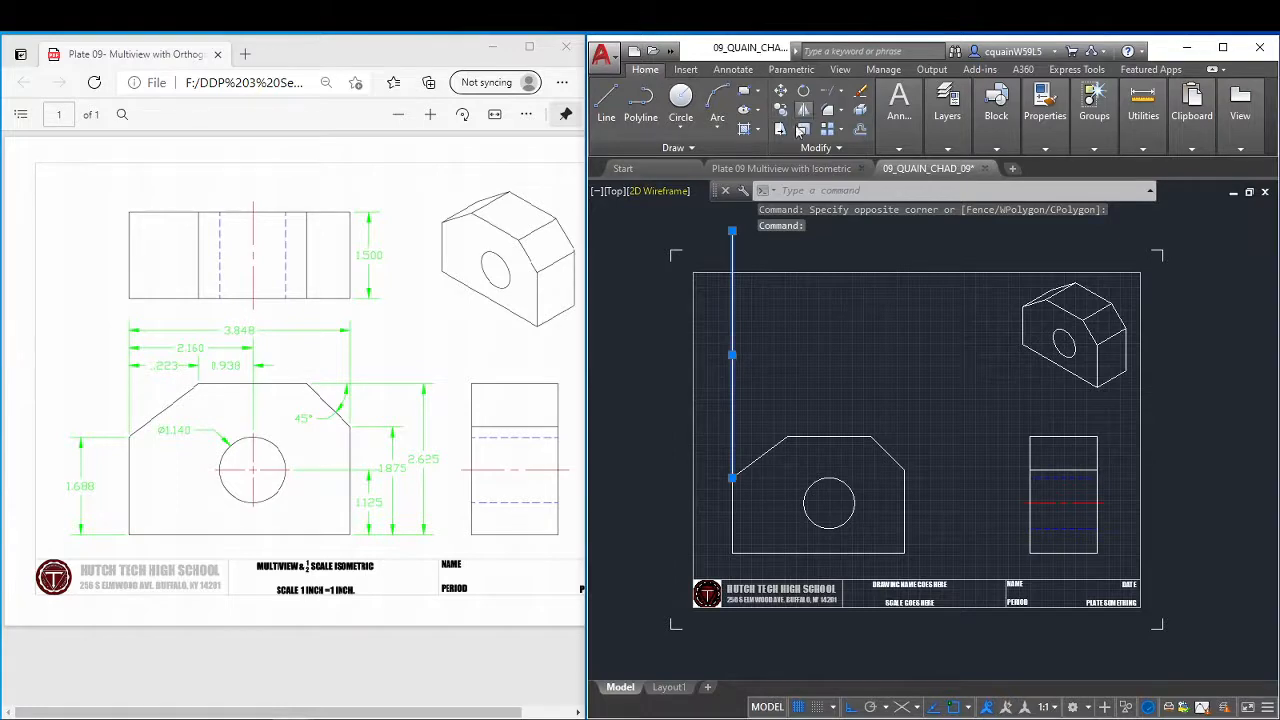
pyautogui.click(783, 118)
pyautogui.scroll(-2, 714, 445)
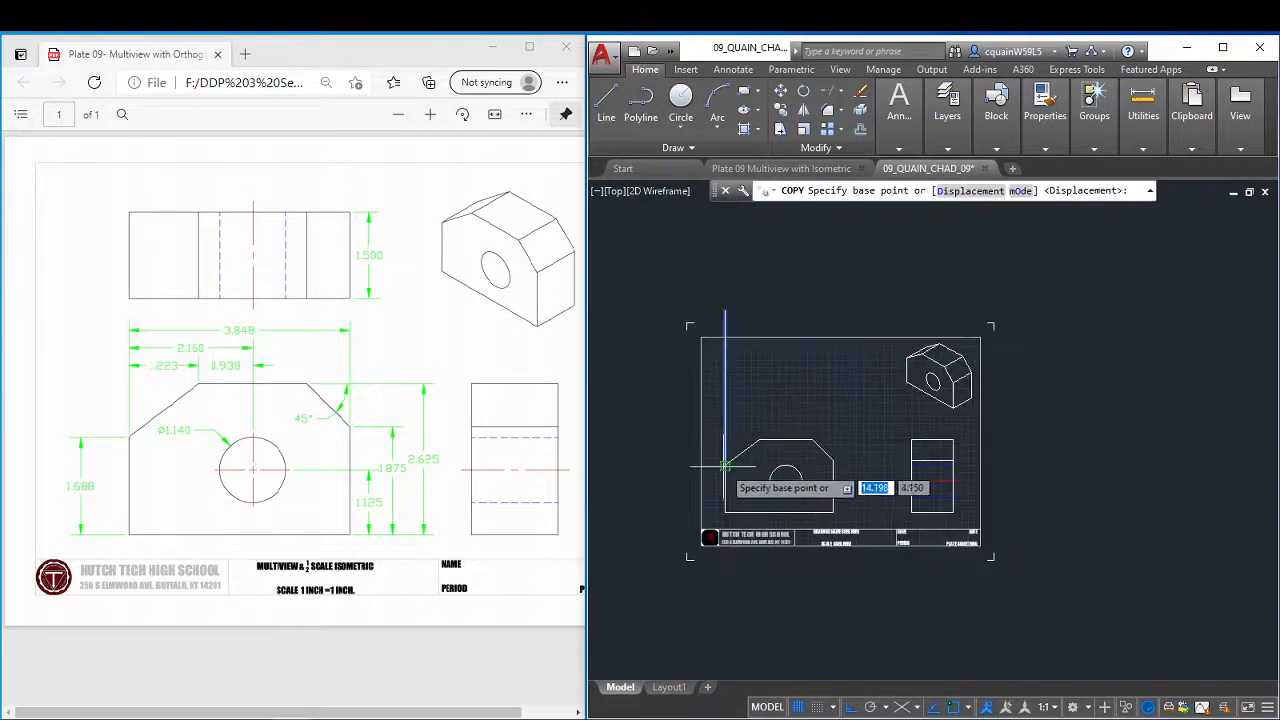
pyautogui.scroll(5, 725, 465)
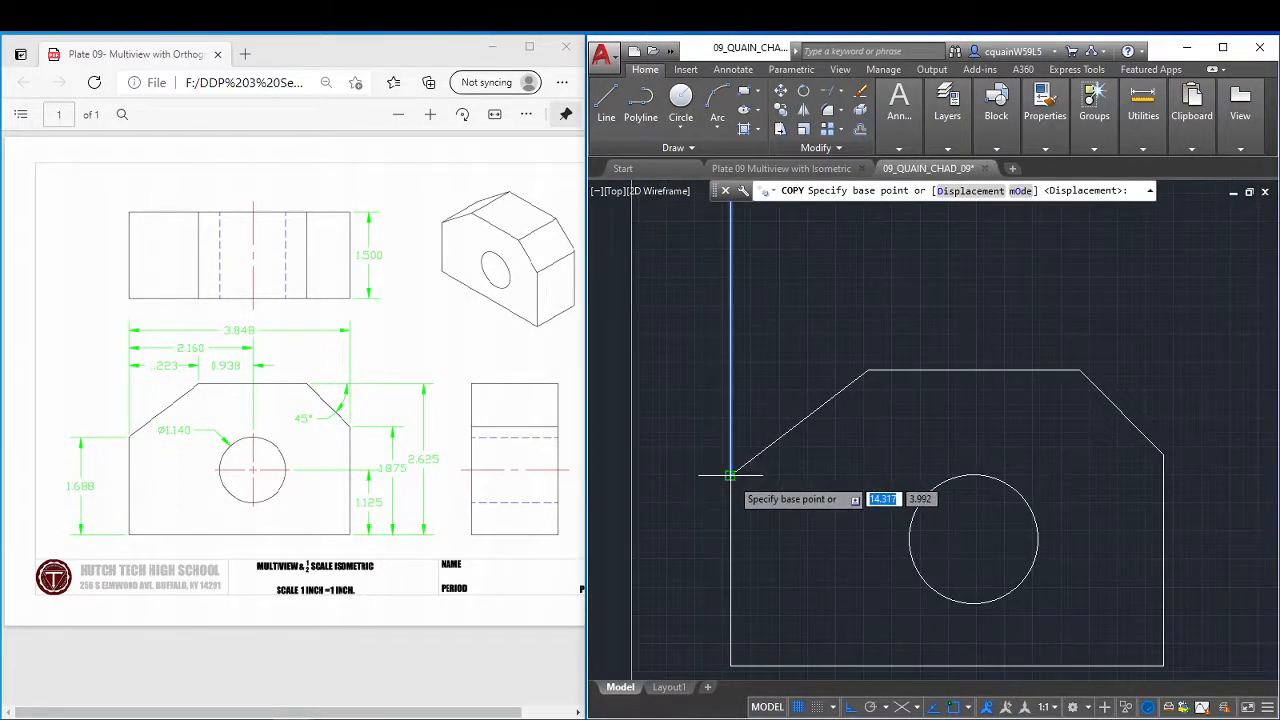
pyautogui.click(733, 472)
pyautogui.click(868, 370)
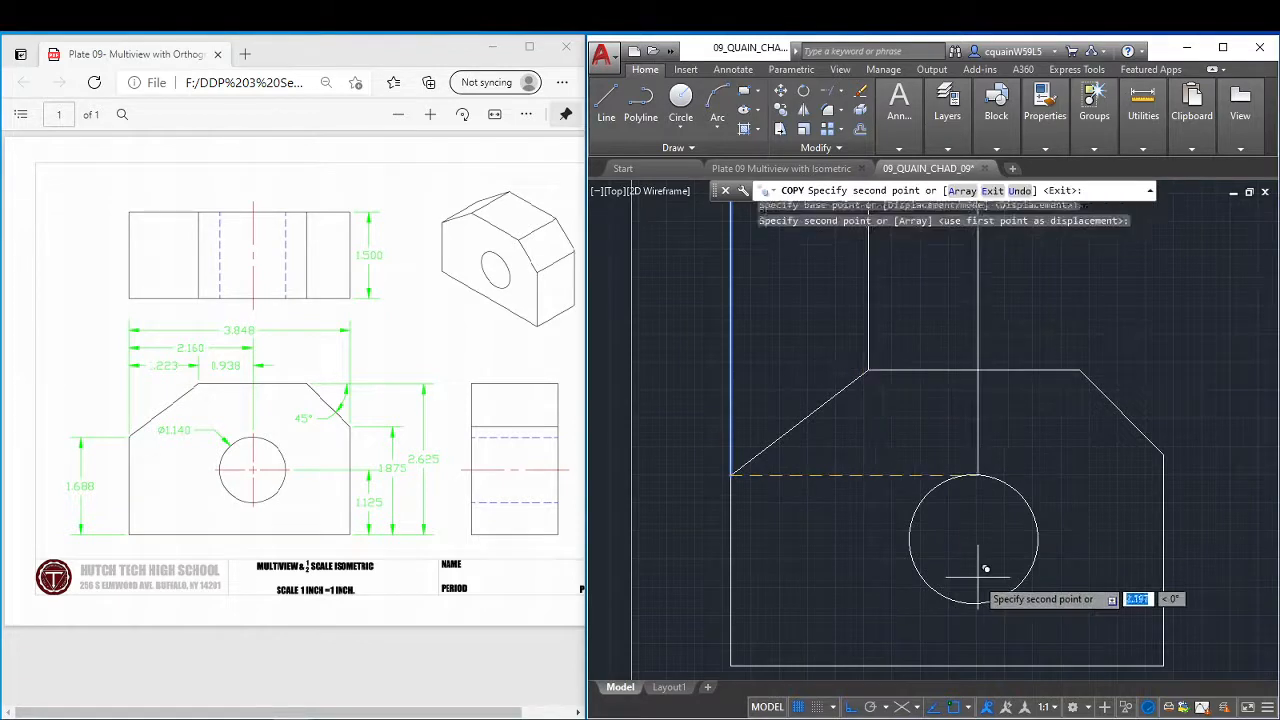
# Place further copies of the projection line at the hole's left edge, center and right edge, and at both ends of the right chamfer.
pyautogui.click(909, 540)
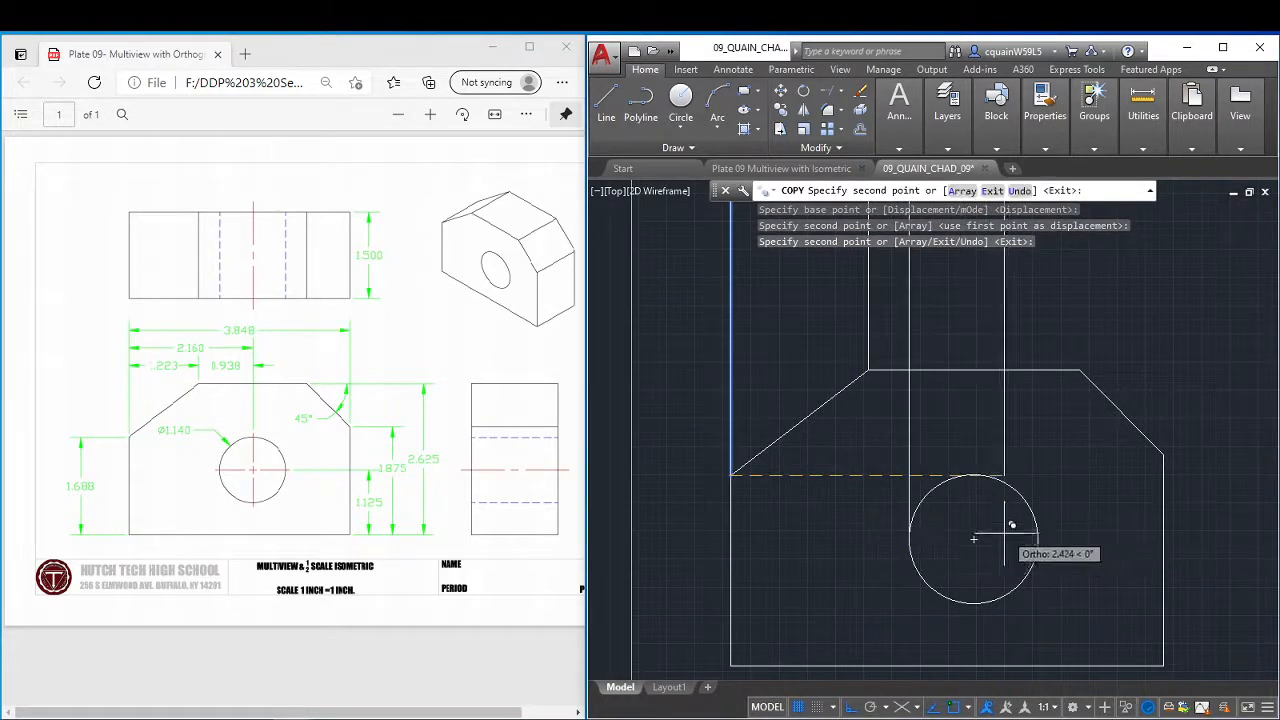
pyautogui.click(973, 540)
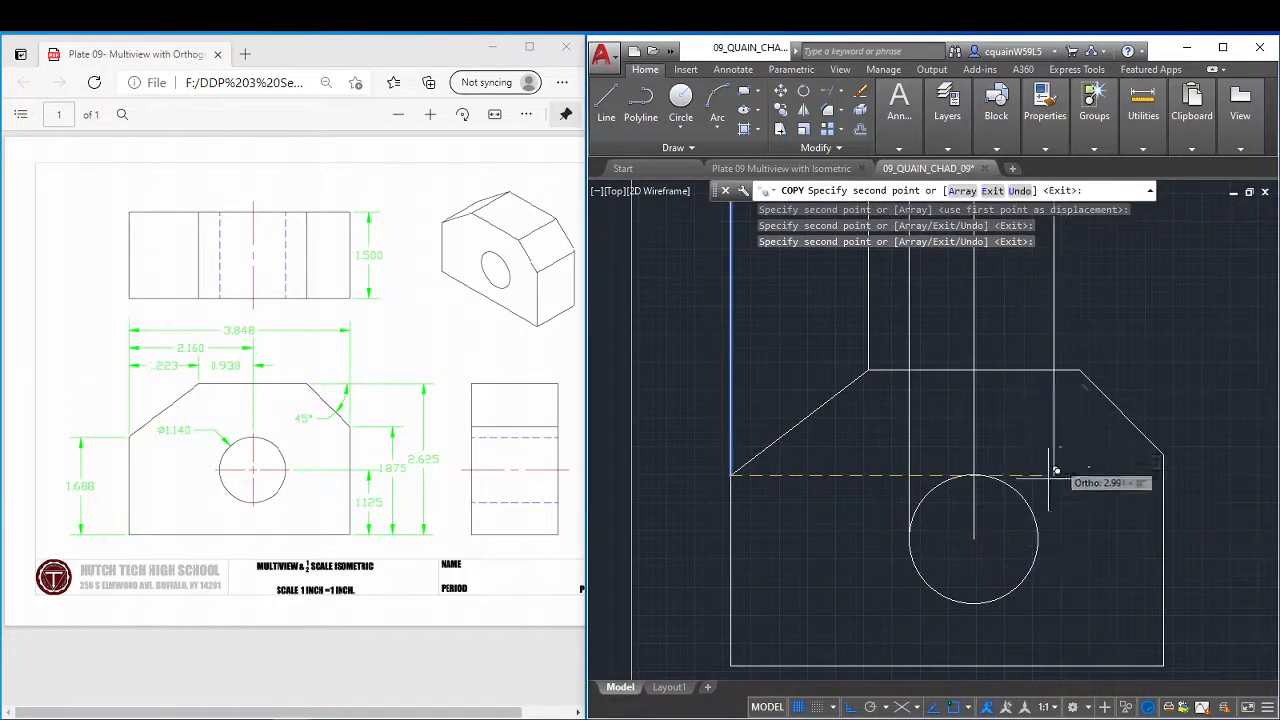
pyautogui.click(1038, 540)
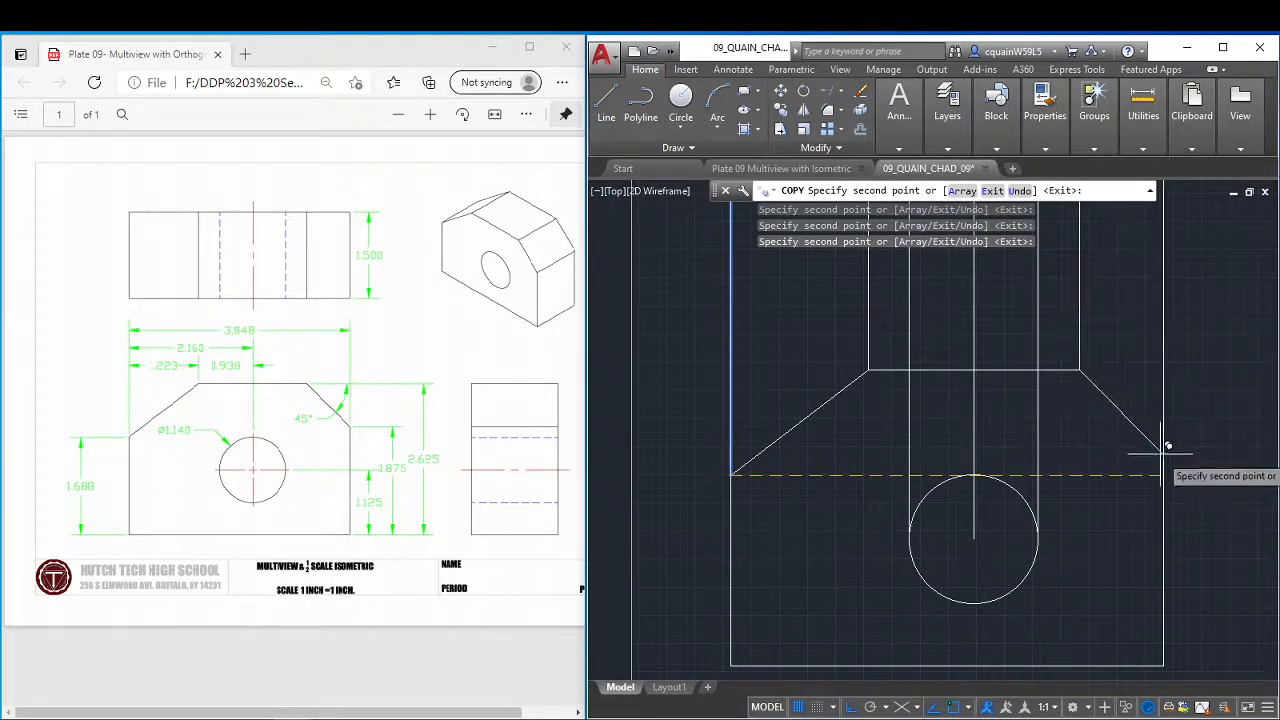
pyautogui.press('Escape')
# Move the two projection lines from the hole's left and right edges to the HIDDEN LINES layer.
pyautogui.scroll(-2, 1208, 345)
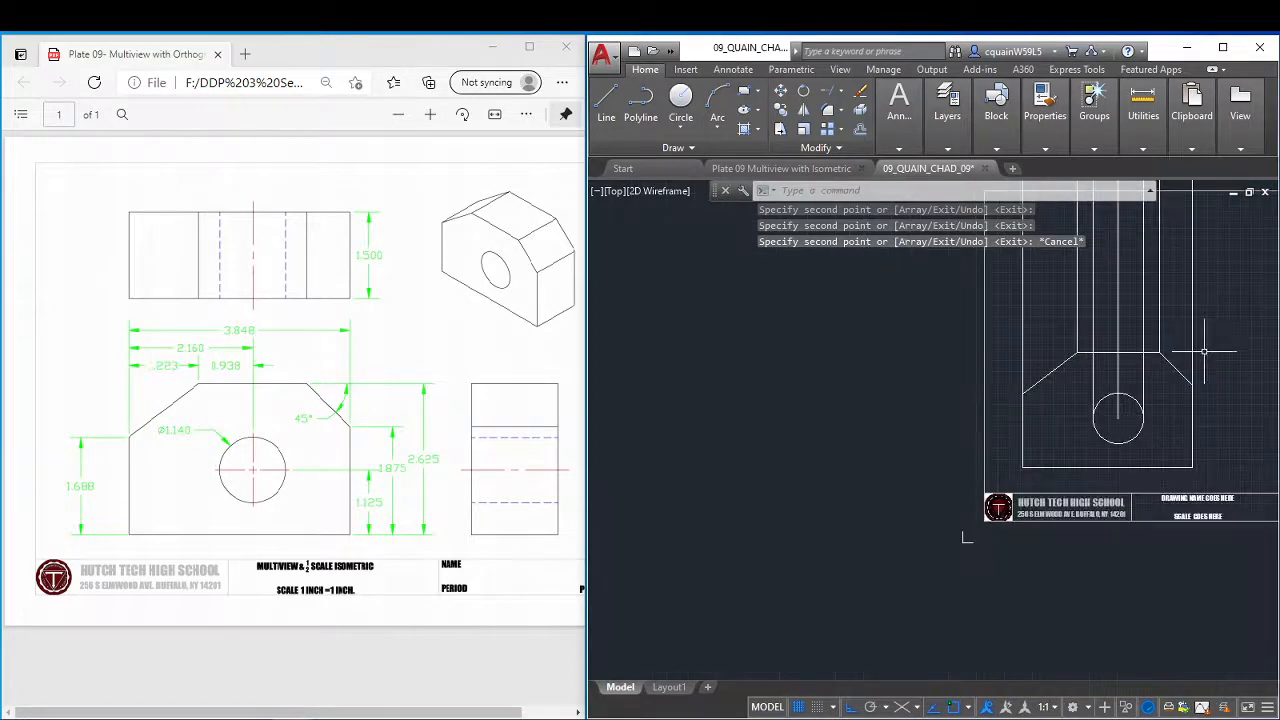
pyautogui.moveTo(1207, 346); pyautogui.dragTo(1099, 559, button='middle')
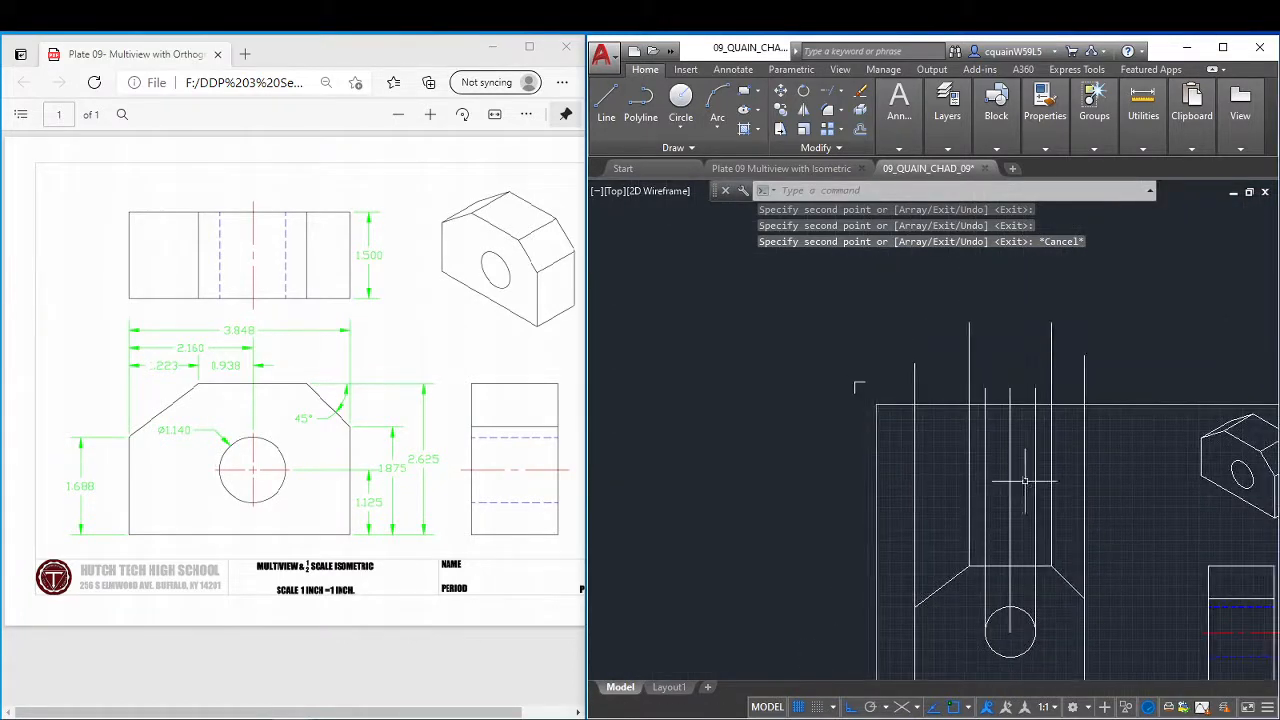
pyautogui.click(985, 469)
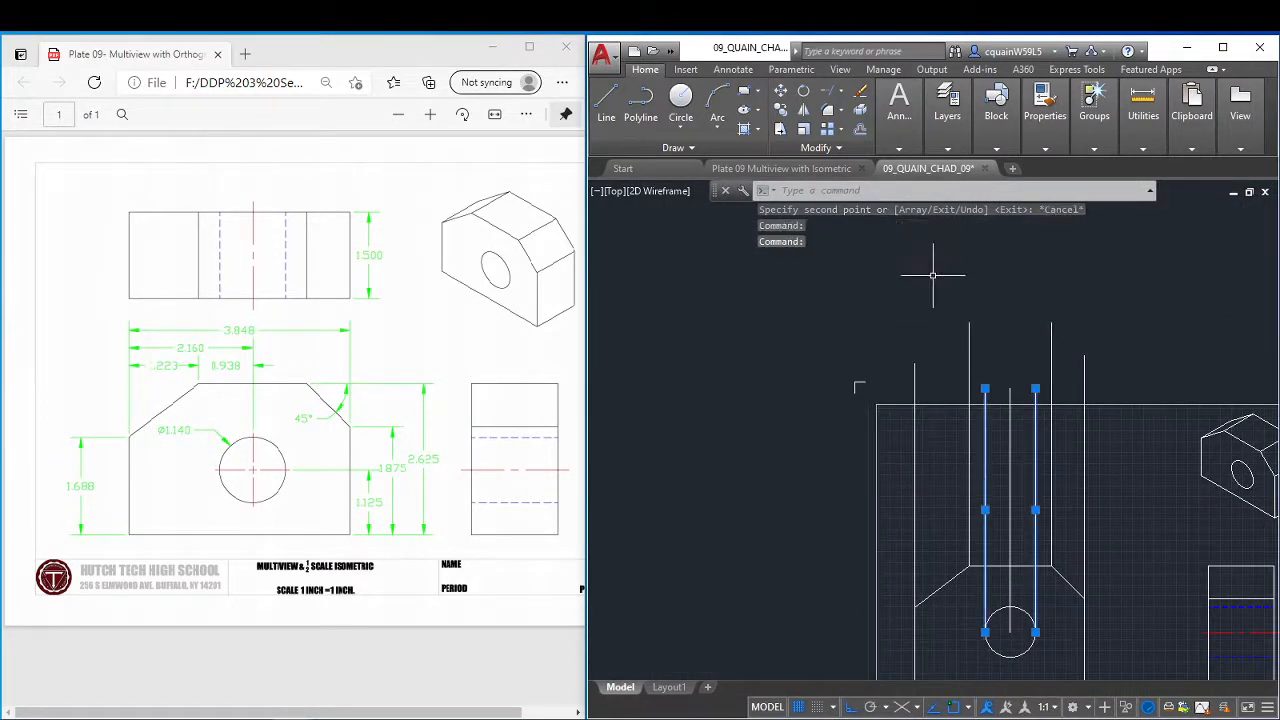
pyautogui.moveTo(949, 144)
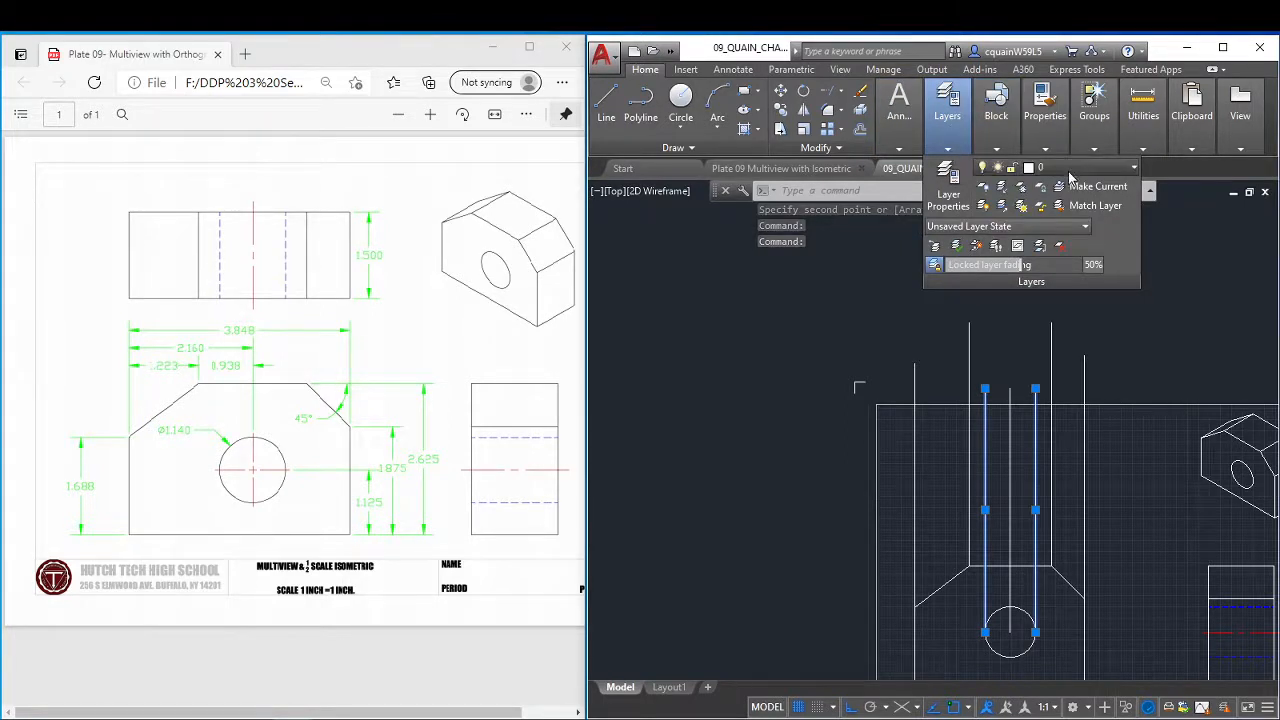
pyautogui.click(1067, 168)
pyautogui.click(1072, 263)
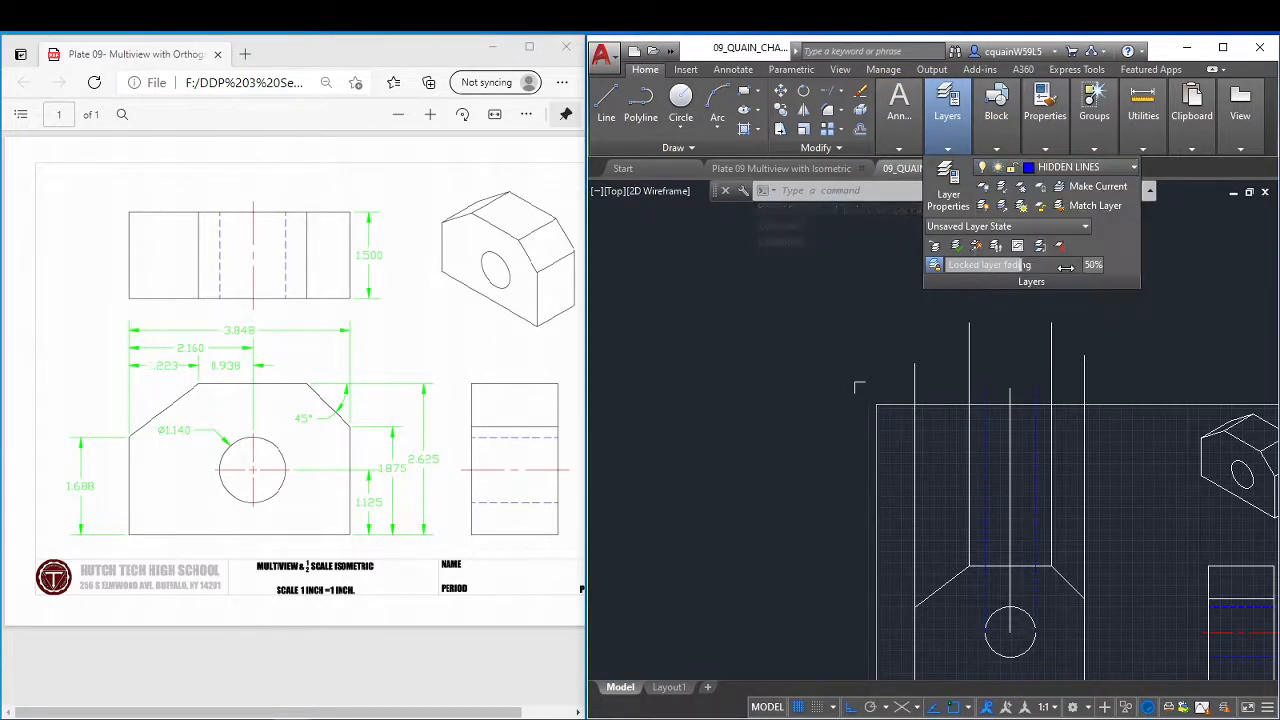
pyautogui.press('Escape')
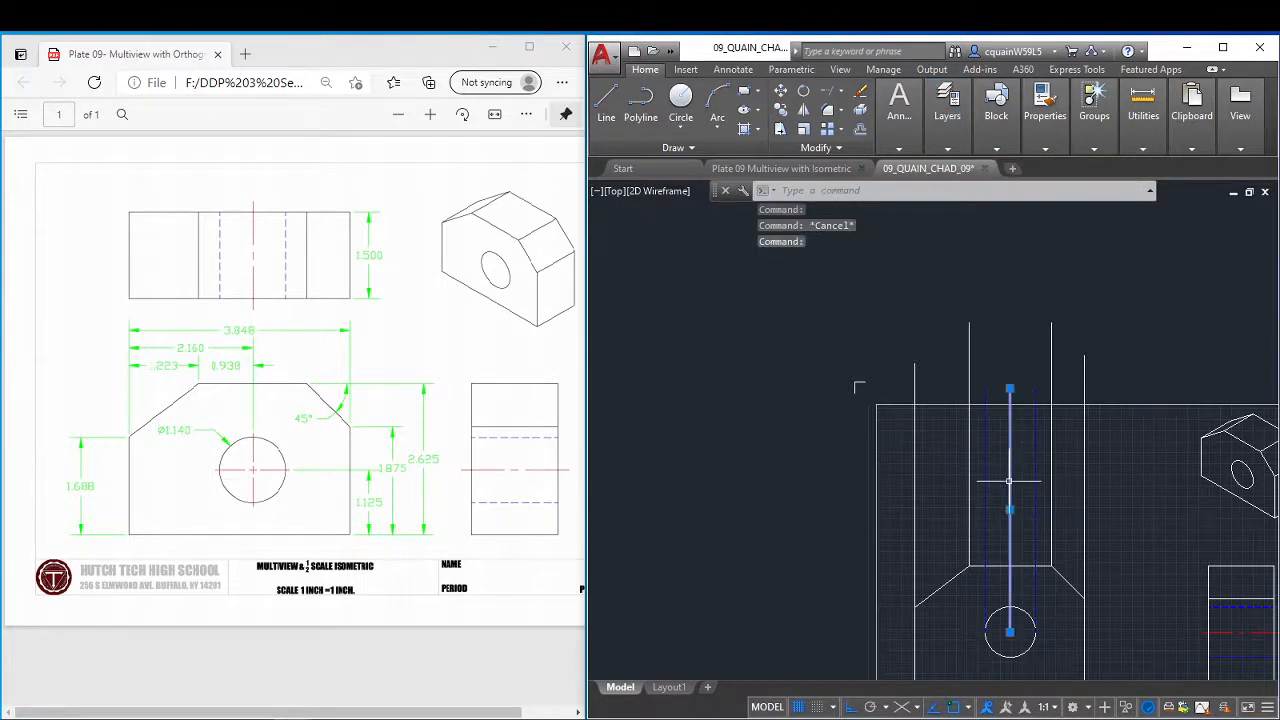
# Move the projection line through the hole's center to the CENTER LINES layer.
pyautogui.moveTo(957, 129)
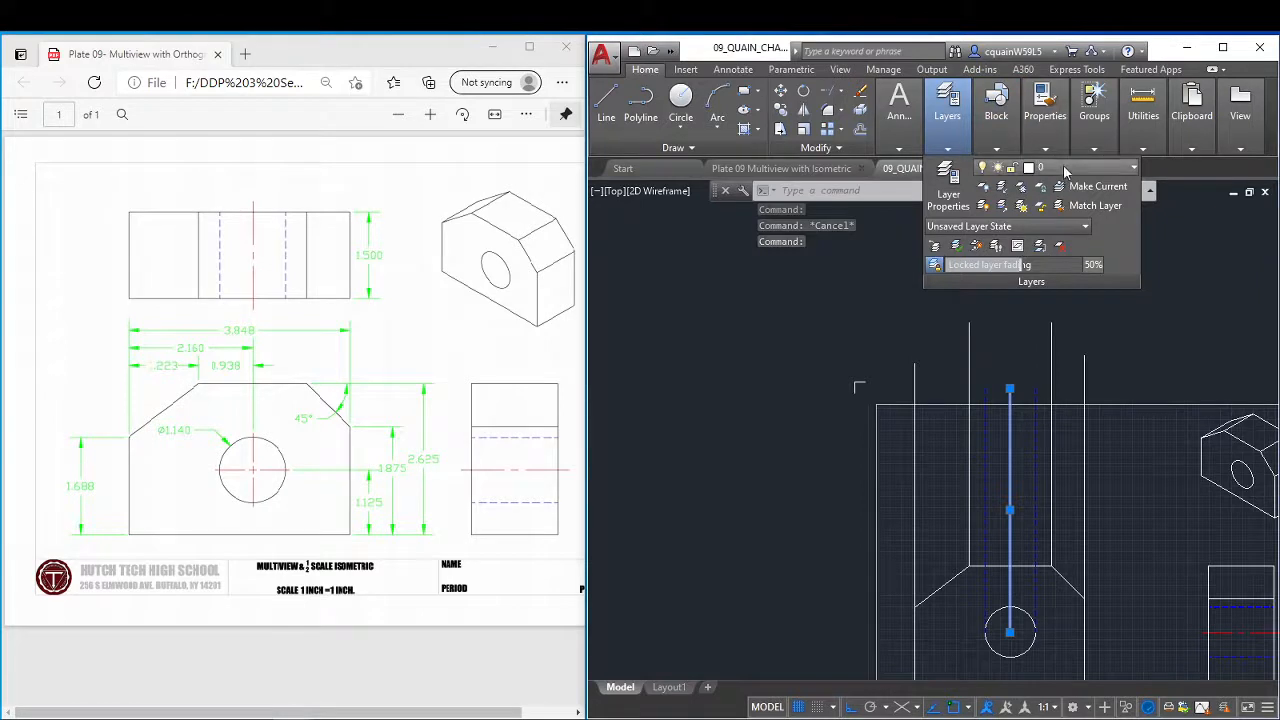
pyautogui.click(1085, 167)
pyautogui.click(1075, 207)
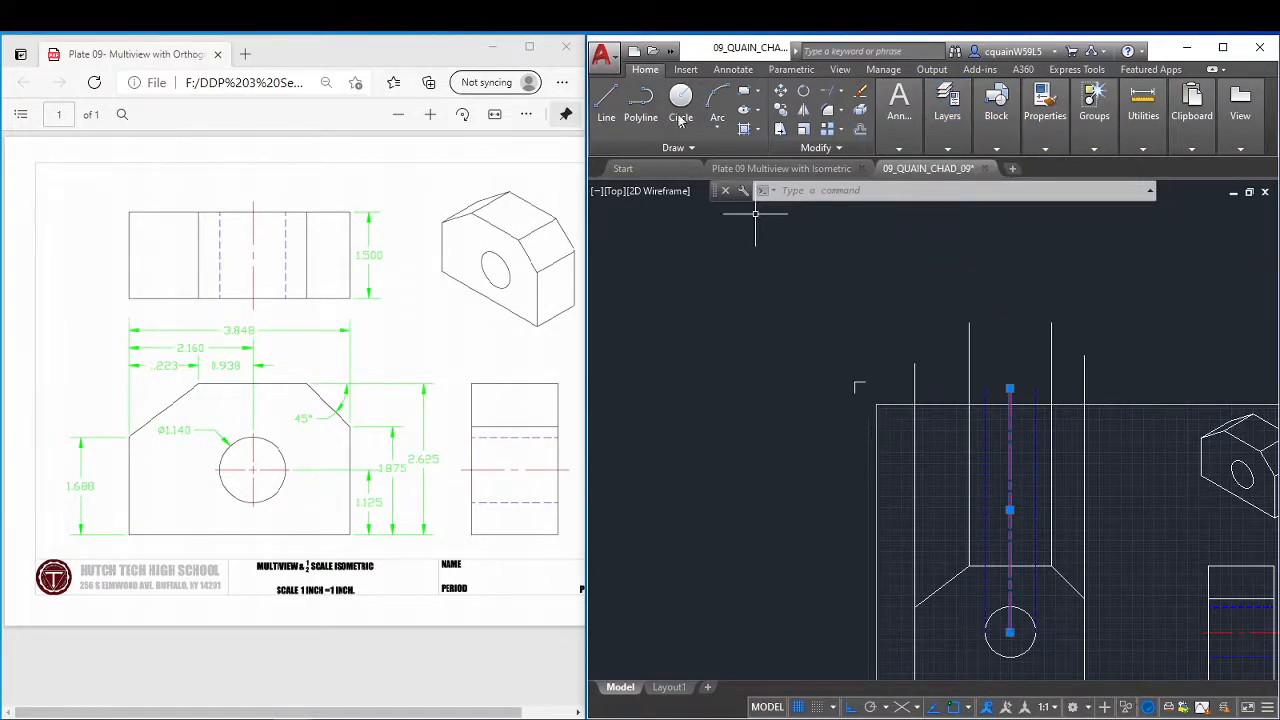
# Draw a 3.848 horizontal line between the two outermost projection lines, just below the upper drawing border, as the top view's upper edge.
pyautogui.click(606, 103)
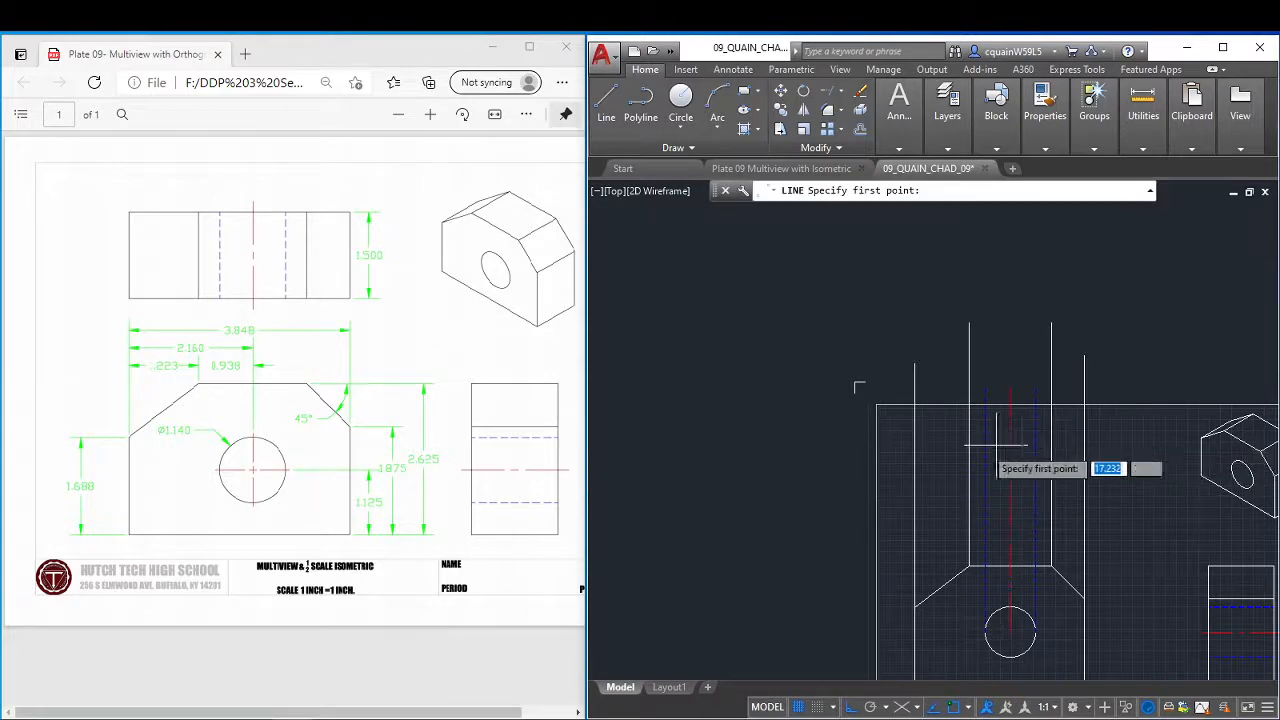
pyautogui.click(914, 446)
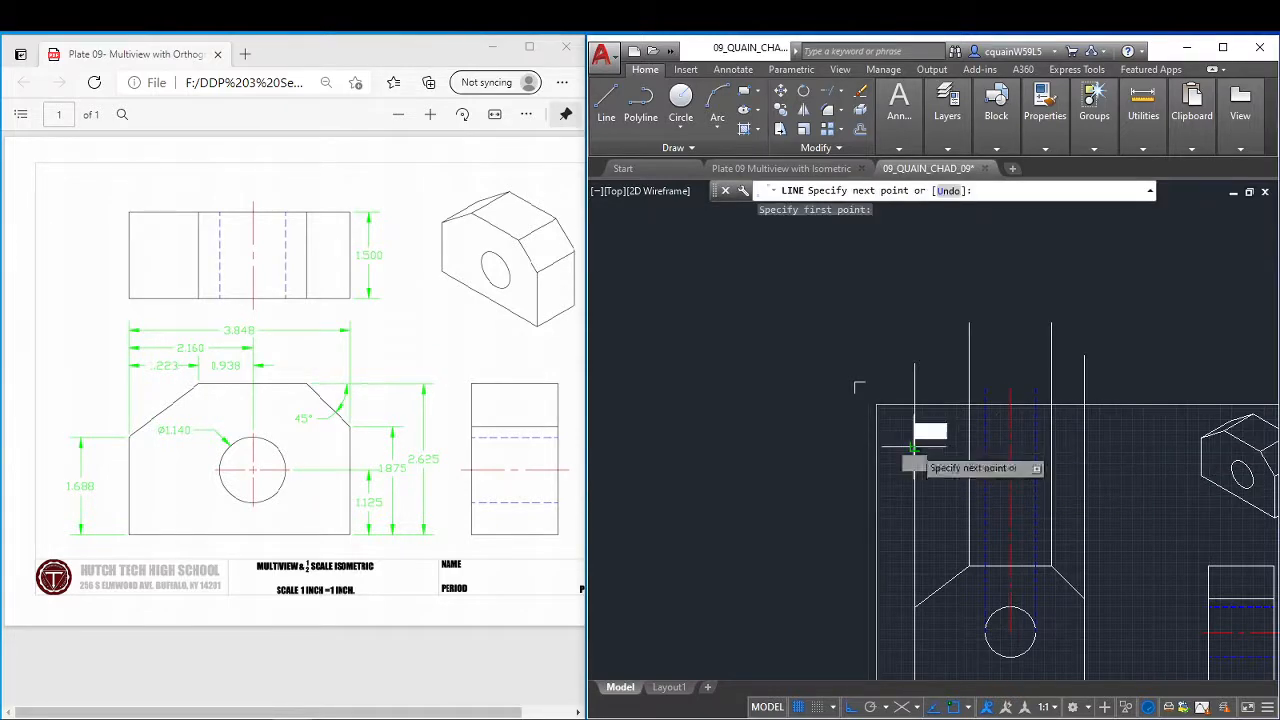
pyautogui.click(1084, 446)
pyautogui.press('Escape')
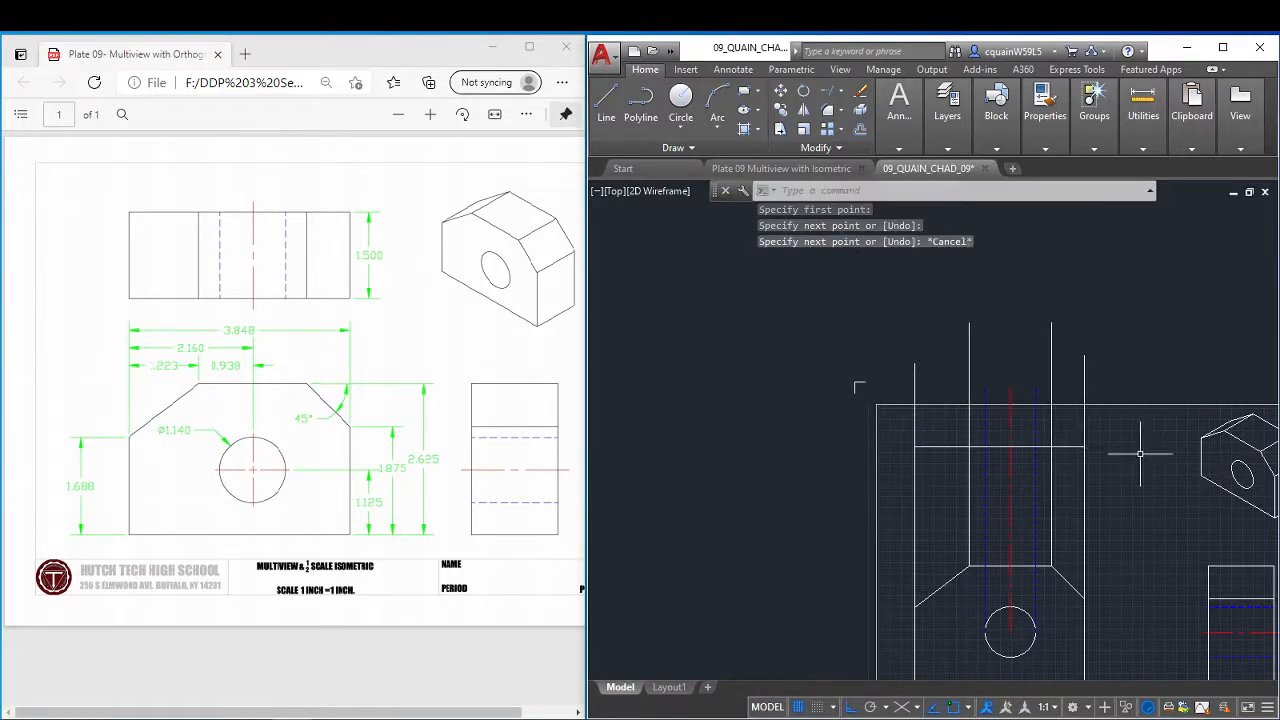
# Try to offset the top view's upper edge 1.5 downward.
pyautogui.click(863, 132)
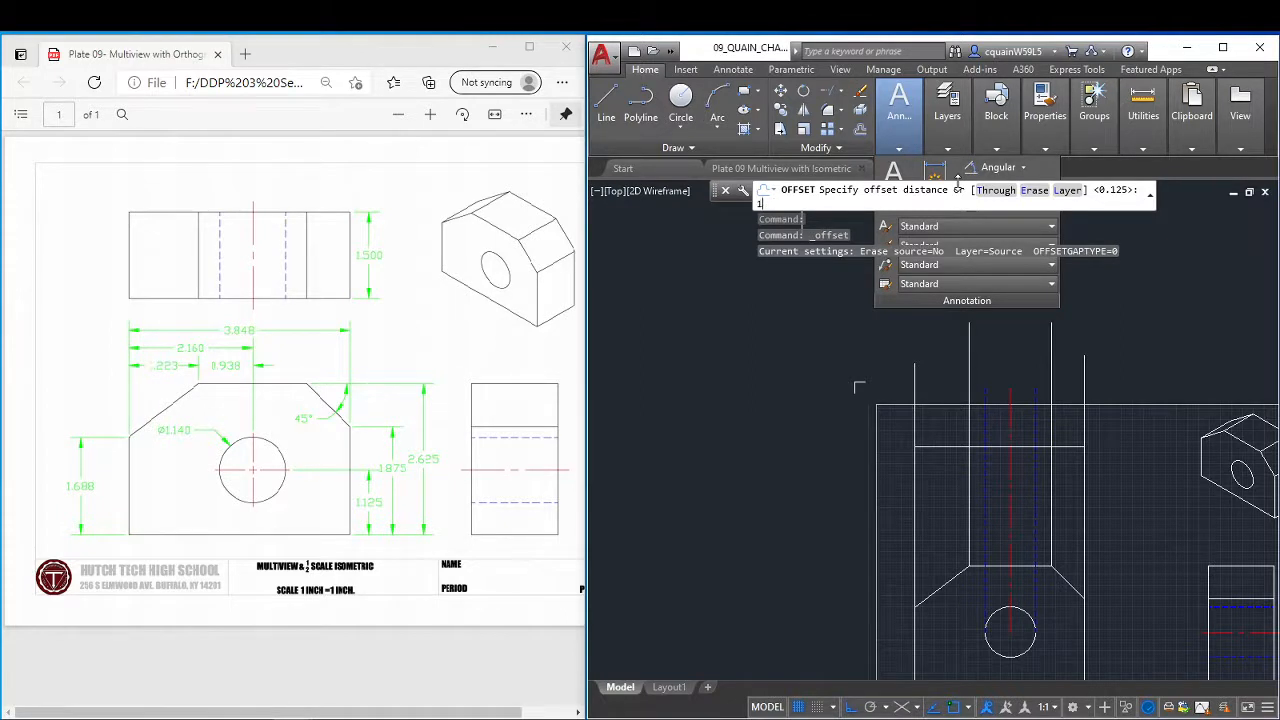
pyautogui.press('Return')
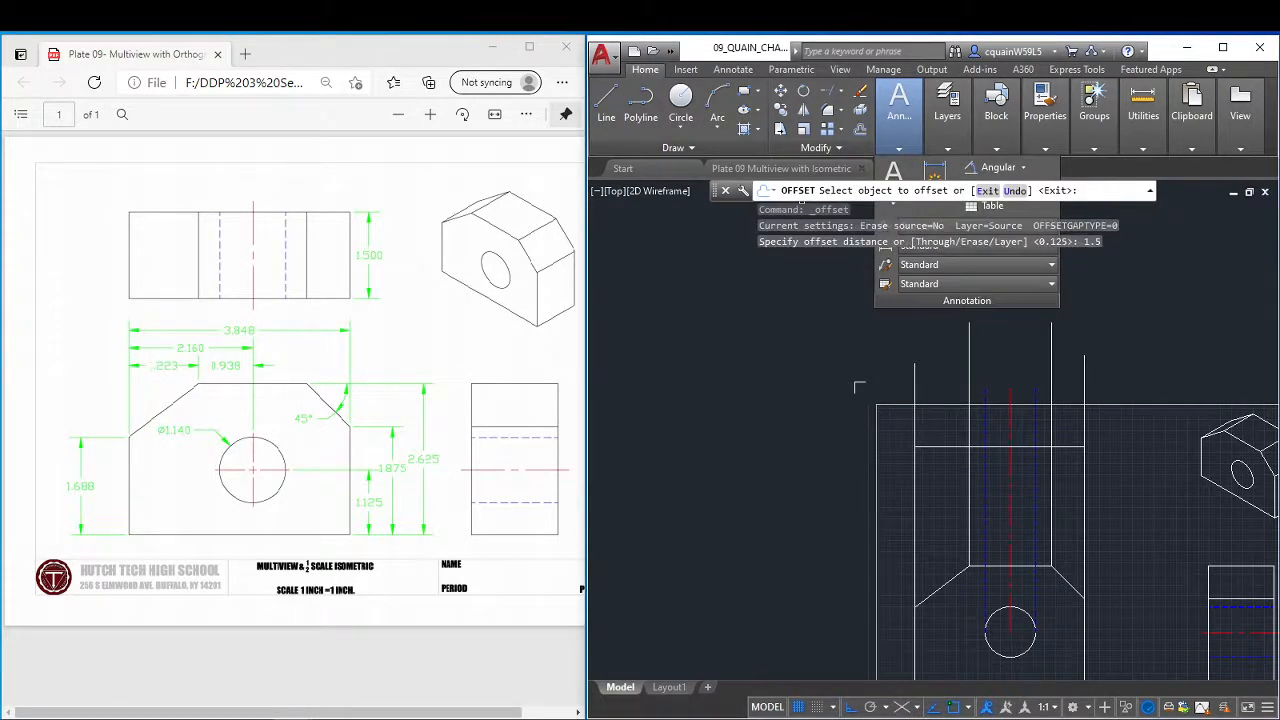
pyautogui.click(920, 447)
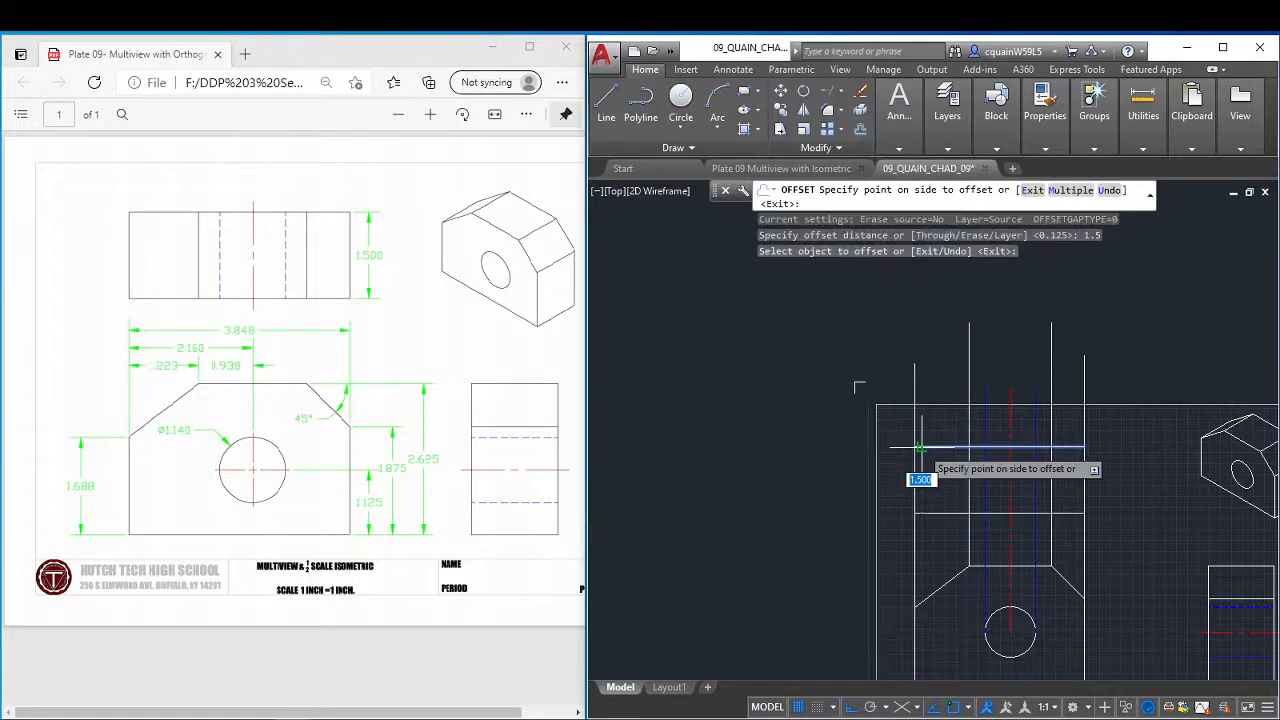
pyautogui.rightClick(1155, 509)
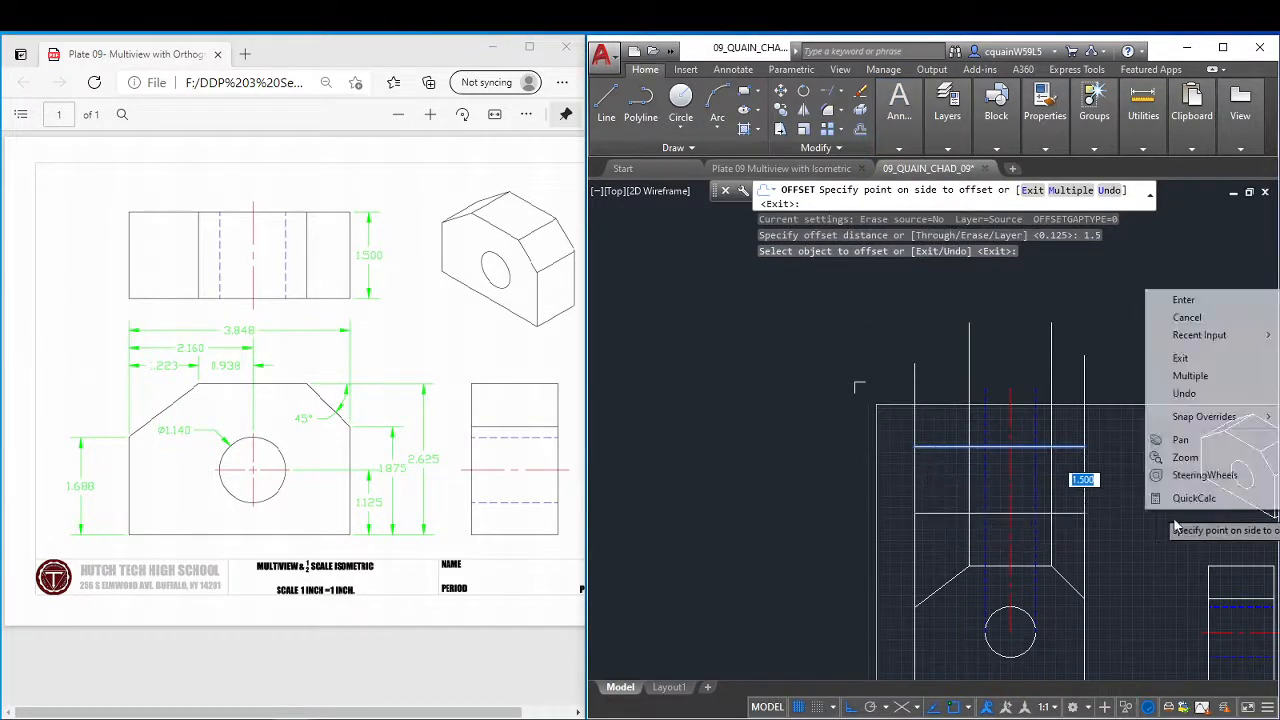
pyautogui.click(1195, 299)
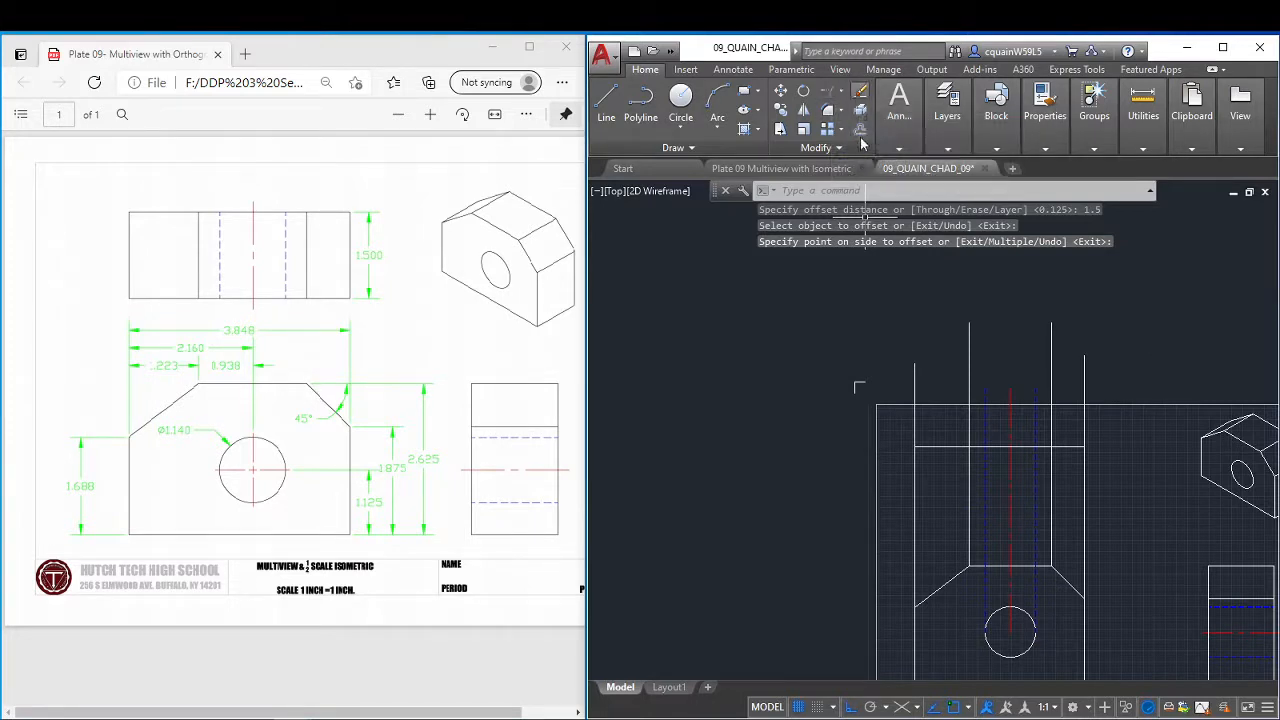
# Try to trim the projection lines between the upper drawing border and the top view's upper edge, and undo the trim.
pyautogui.click(838, 92)
pyautogui.click(843, 93)
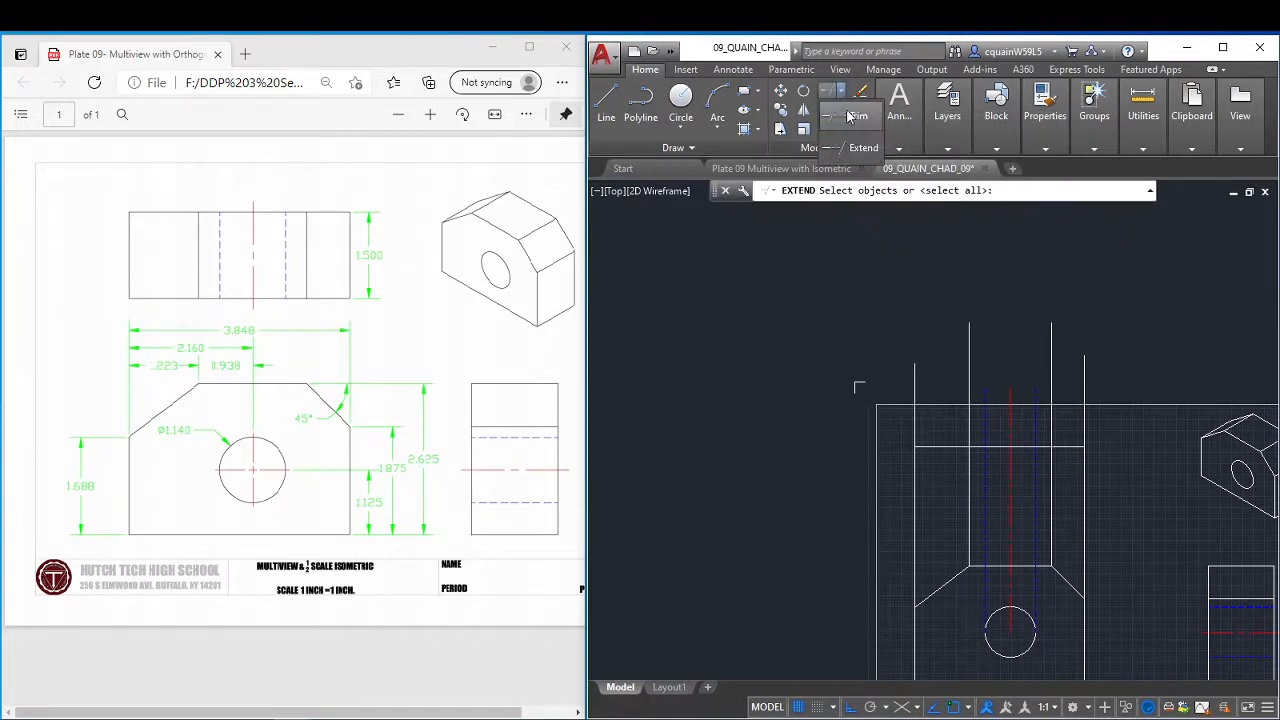
pyautogui.click(850, 118)
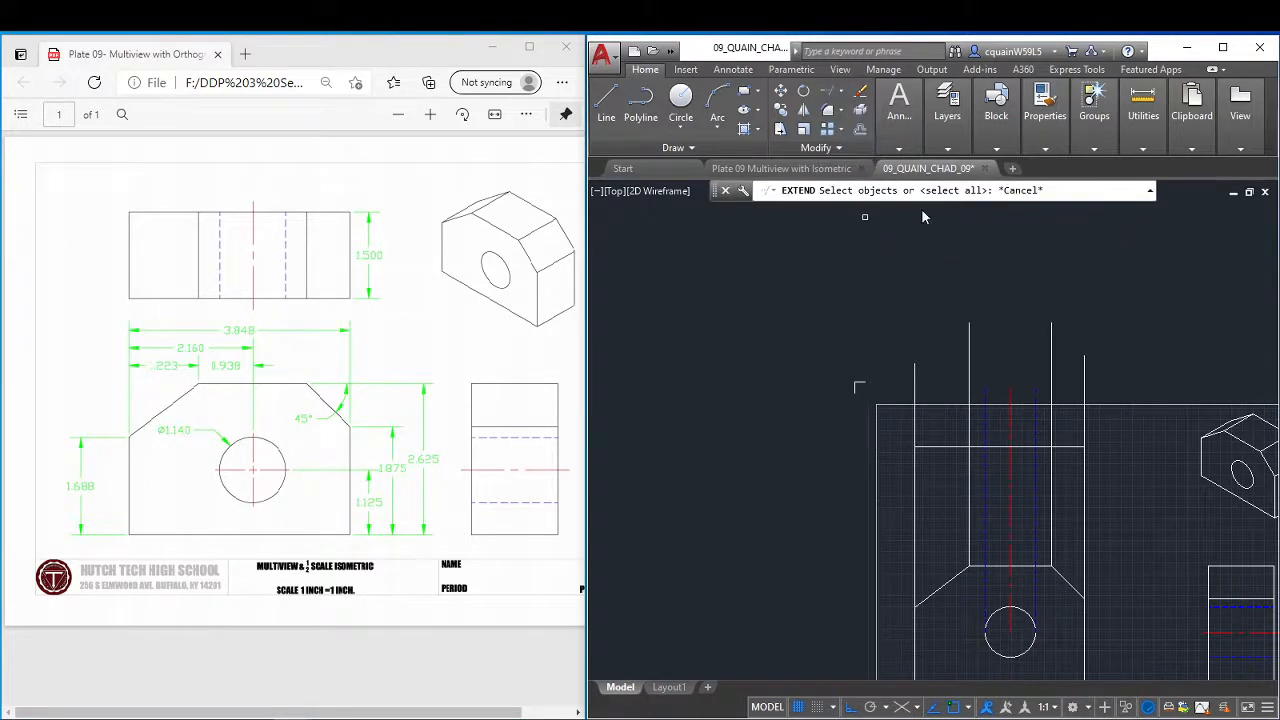
pyautogui.click(1107, 431)
pyautogui.click(885, 433)
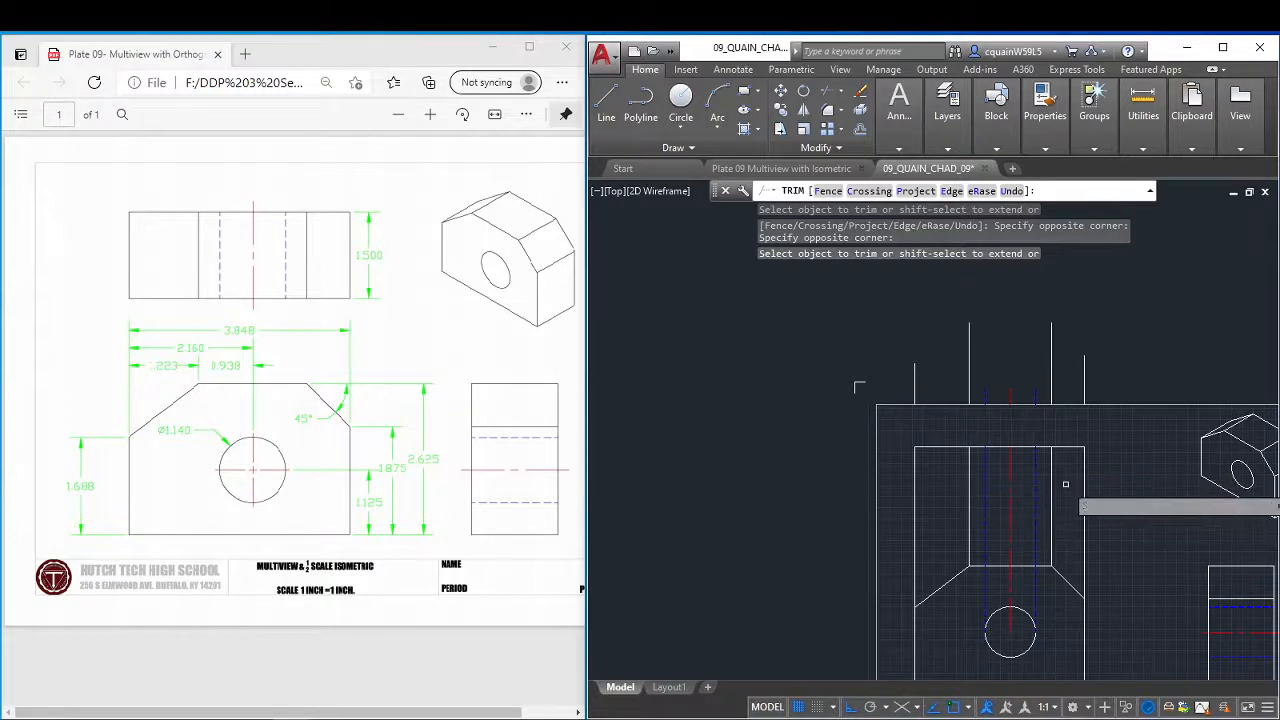
pyautogui.hotkey('ctrl', 'z')
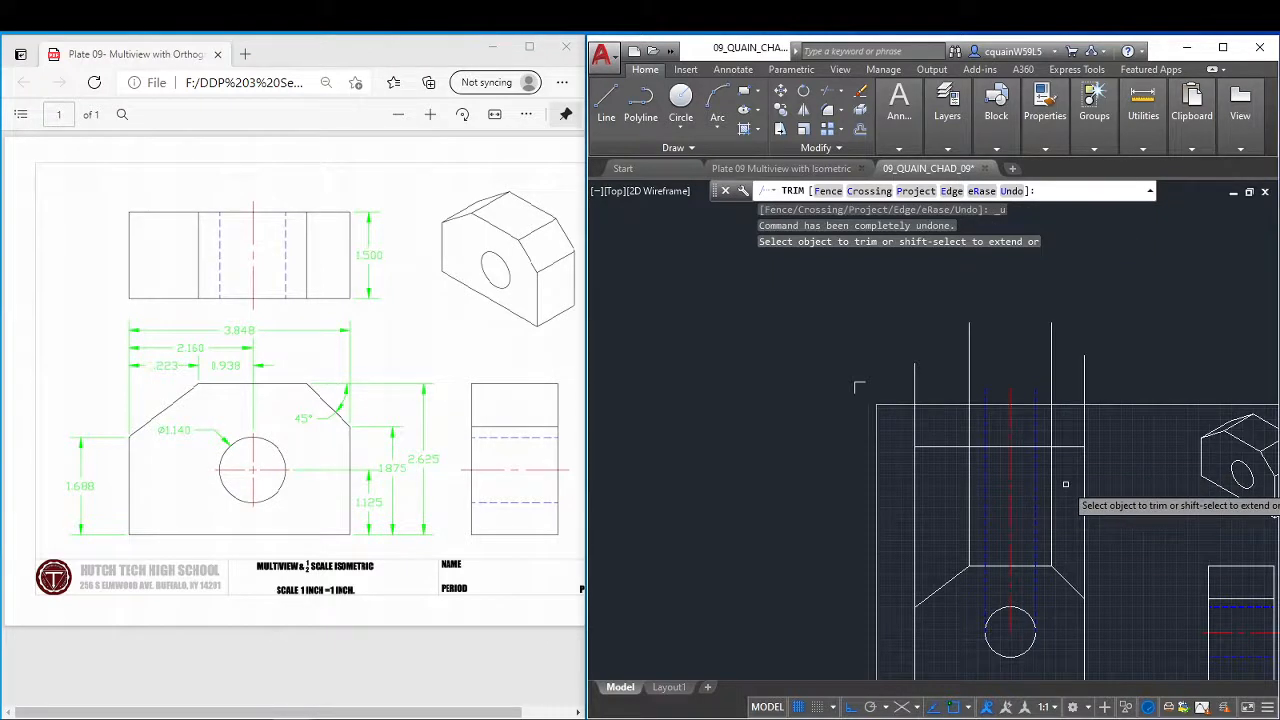
# Offset the top view's upper edge 1.5 downward to create its lower edge.
pyautogui.click(861, 131)
pyautogui.moveTo(914, 150)
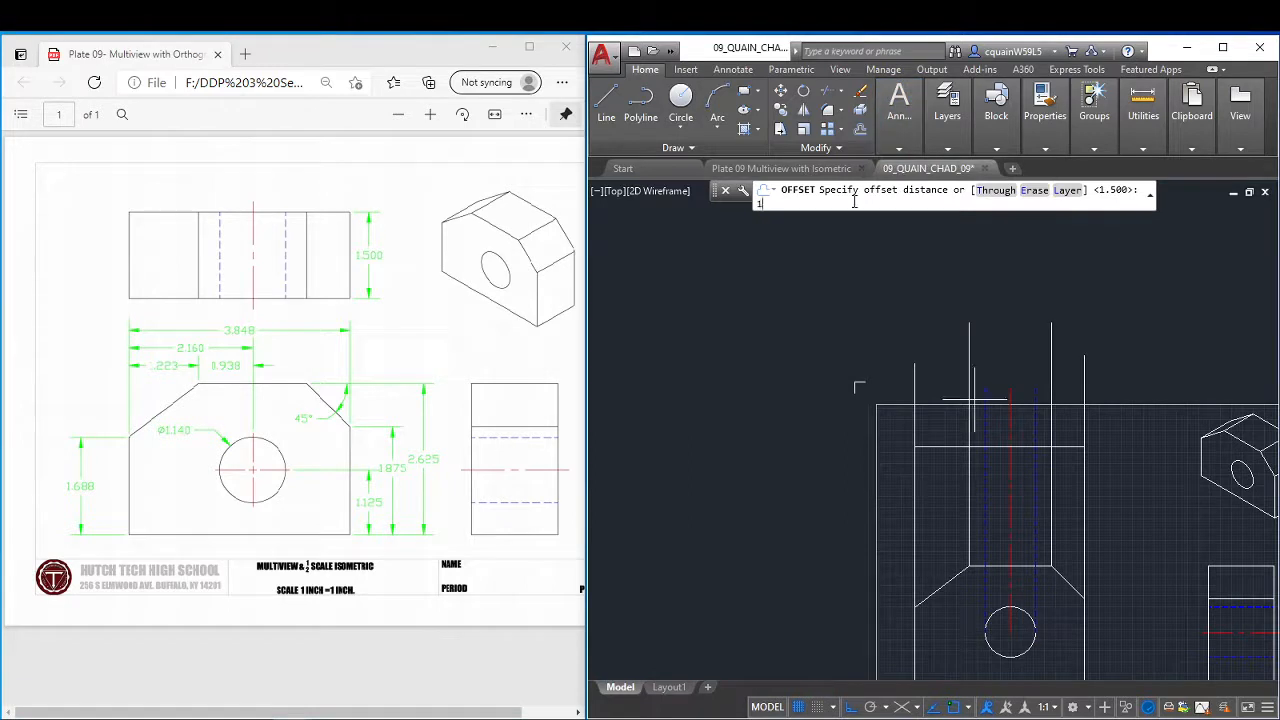
pyautogui.write('1.5')
pyautogui.press('Return')
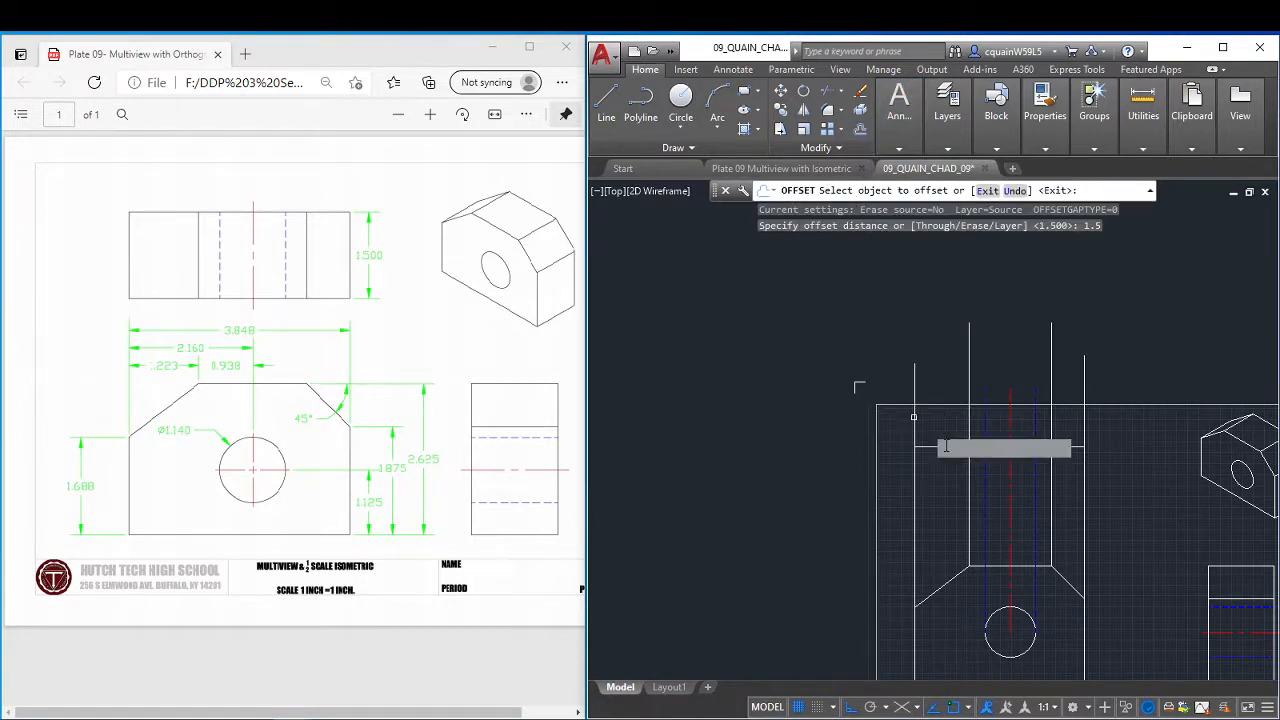
pyautogui.click(945, 446)
pyautogui.click(962, 532)
pyautogui.rightClick(960, 506)
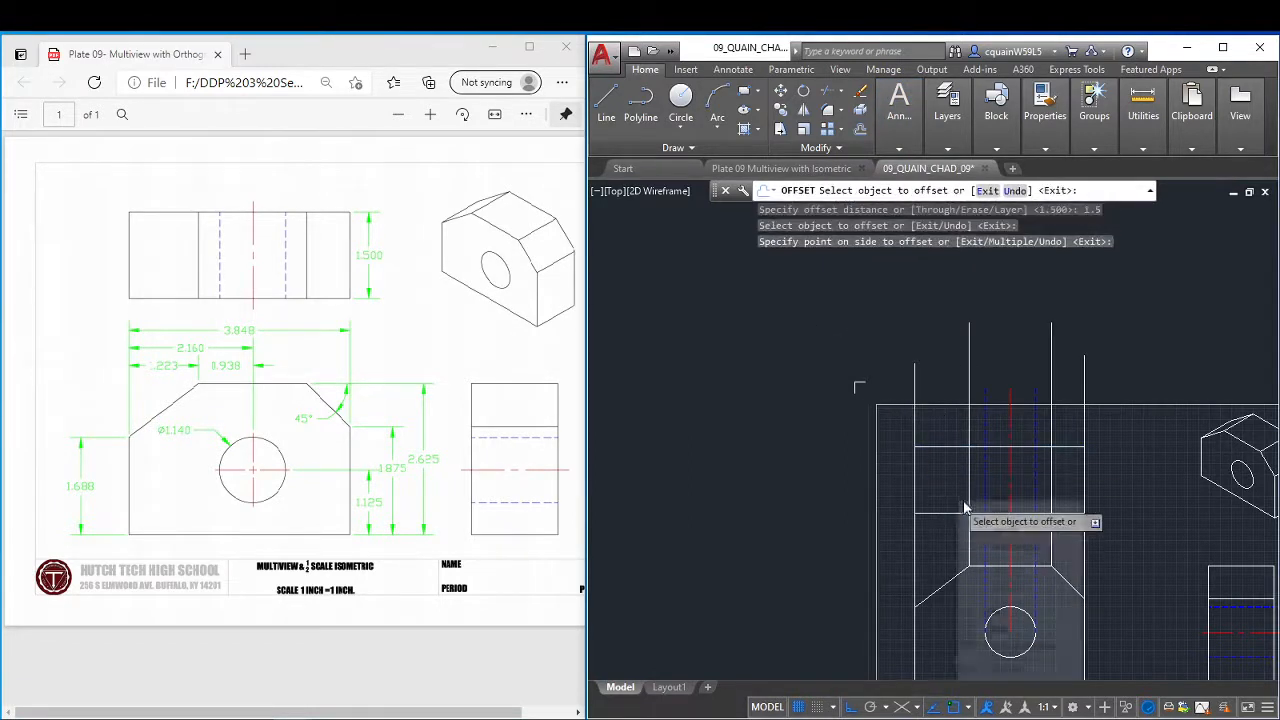
pyautogui.click(1016, 514)
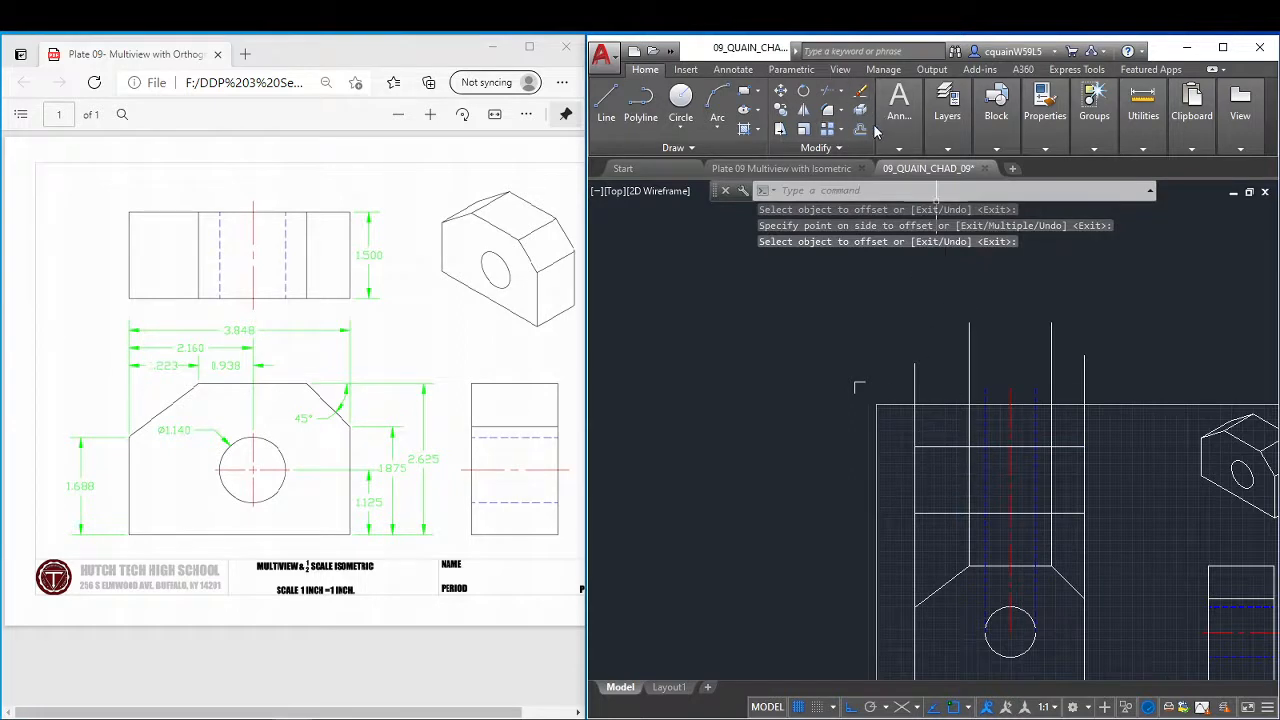
# Trim the projection lines below the top view's lower edge and above its upper edge, using both edges as cutting edges.
pyautogui.write('tr')
pyautogui.press('Return')
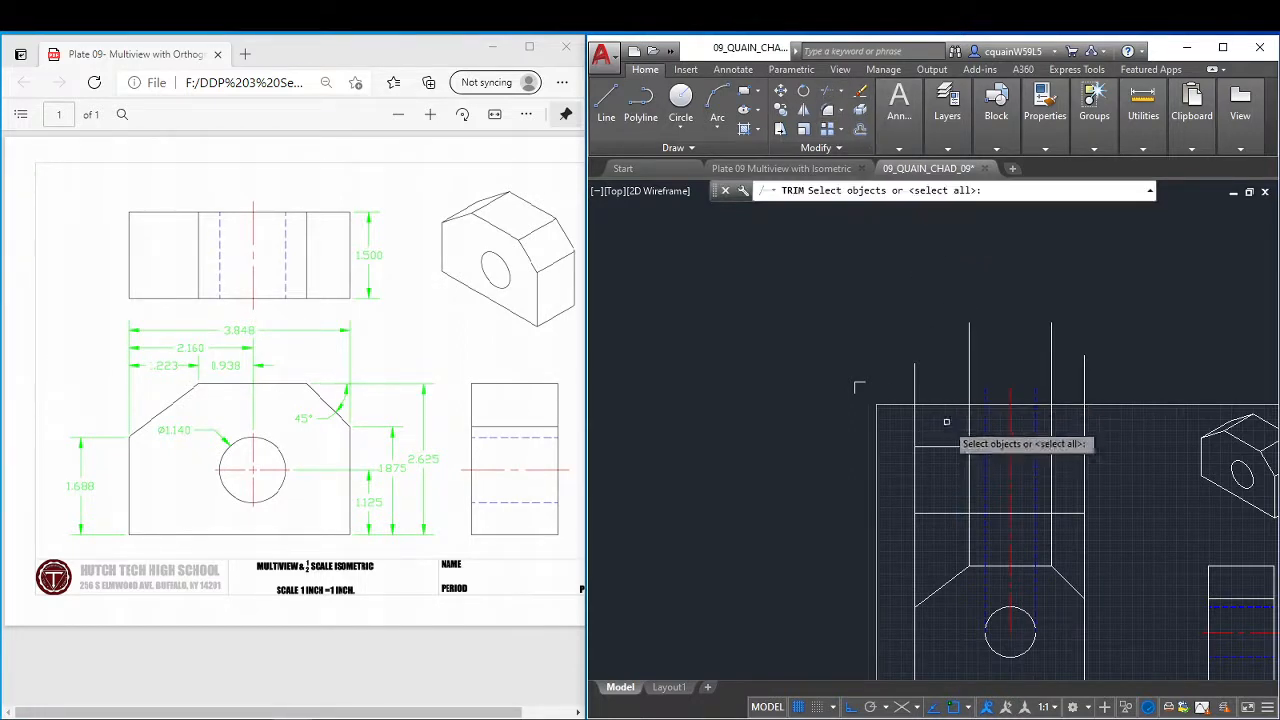
pyautogui.click(951, 447)
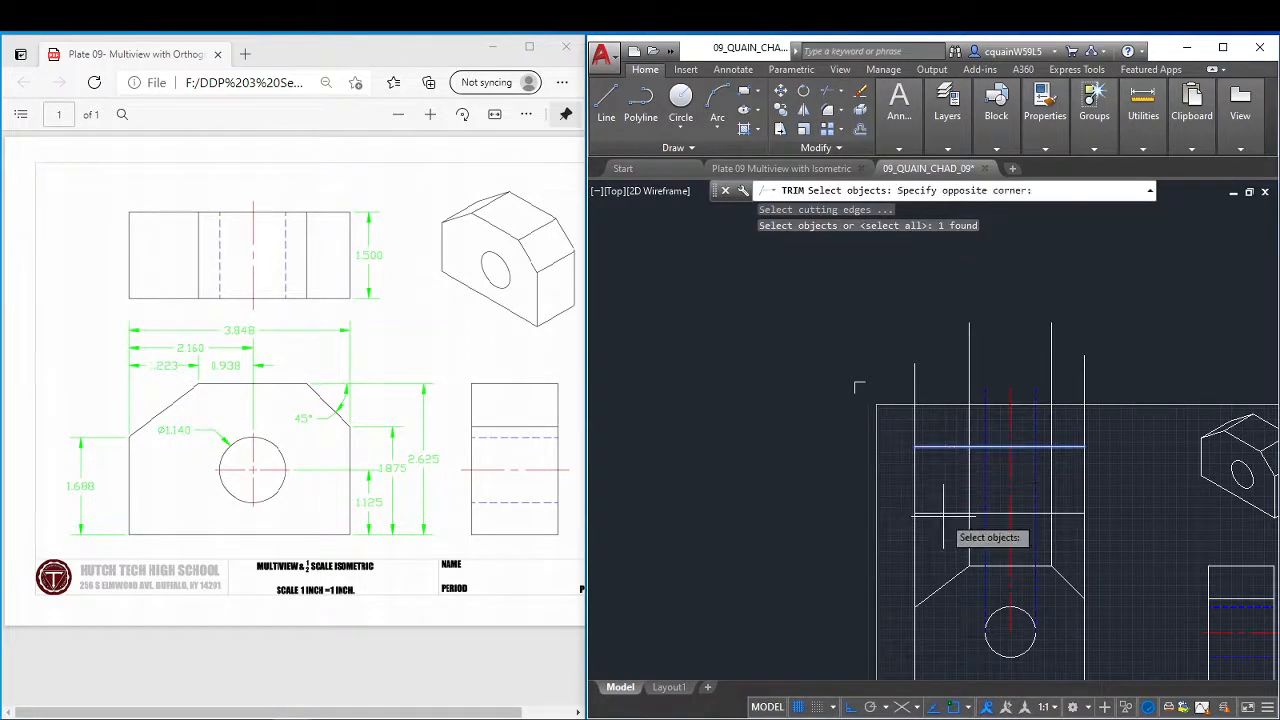
pyautogui.click(975, 522)
pyautogui.press('Return')
pyautogui.click(1098, 532)
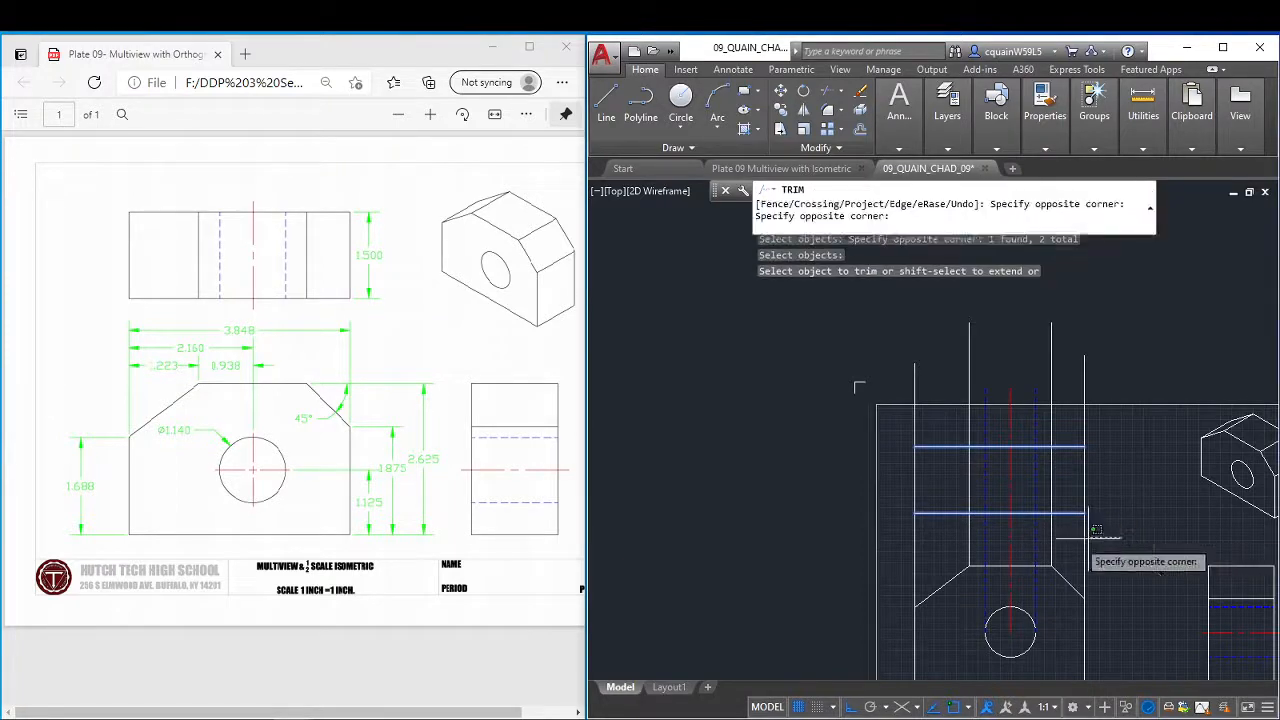
pyautogui.click(890, 556)
pyautogui.click(1098, 410)
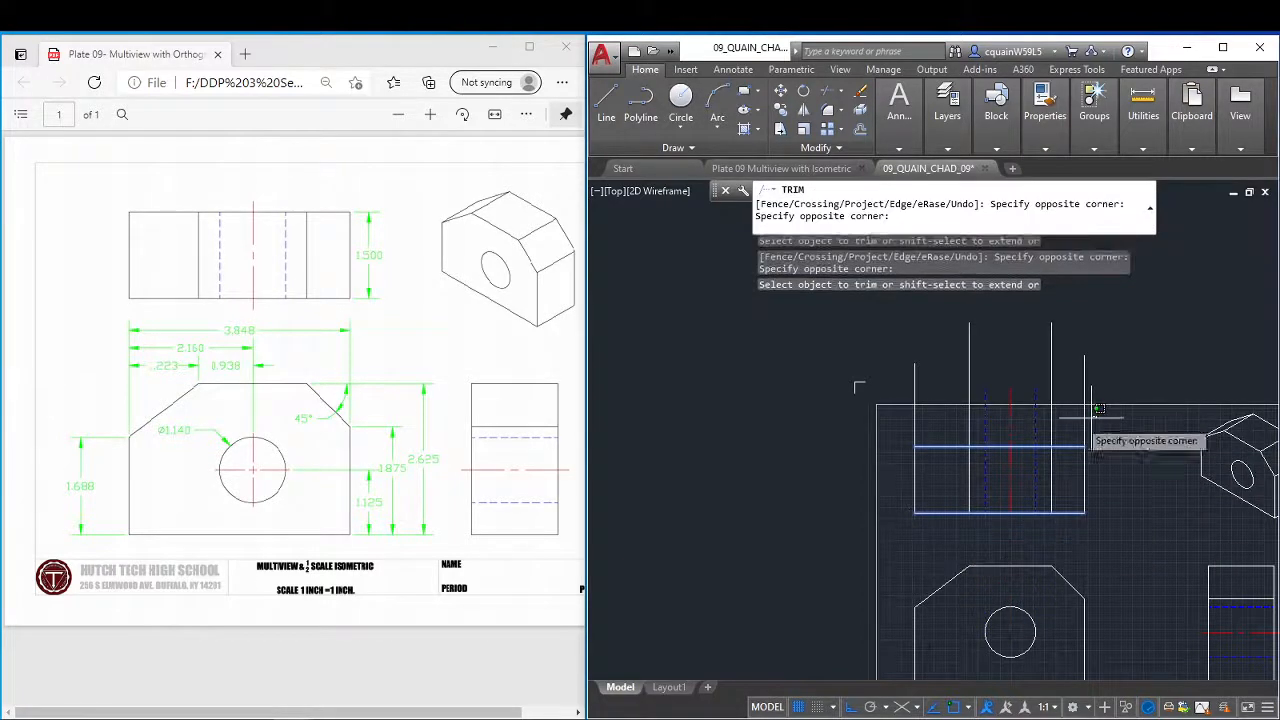
pyautogui.click(882, 425)
pyautogui.press('Escape')
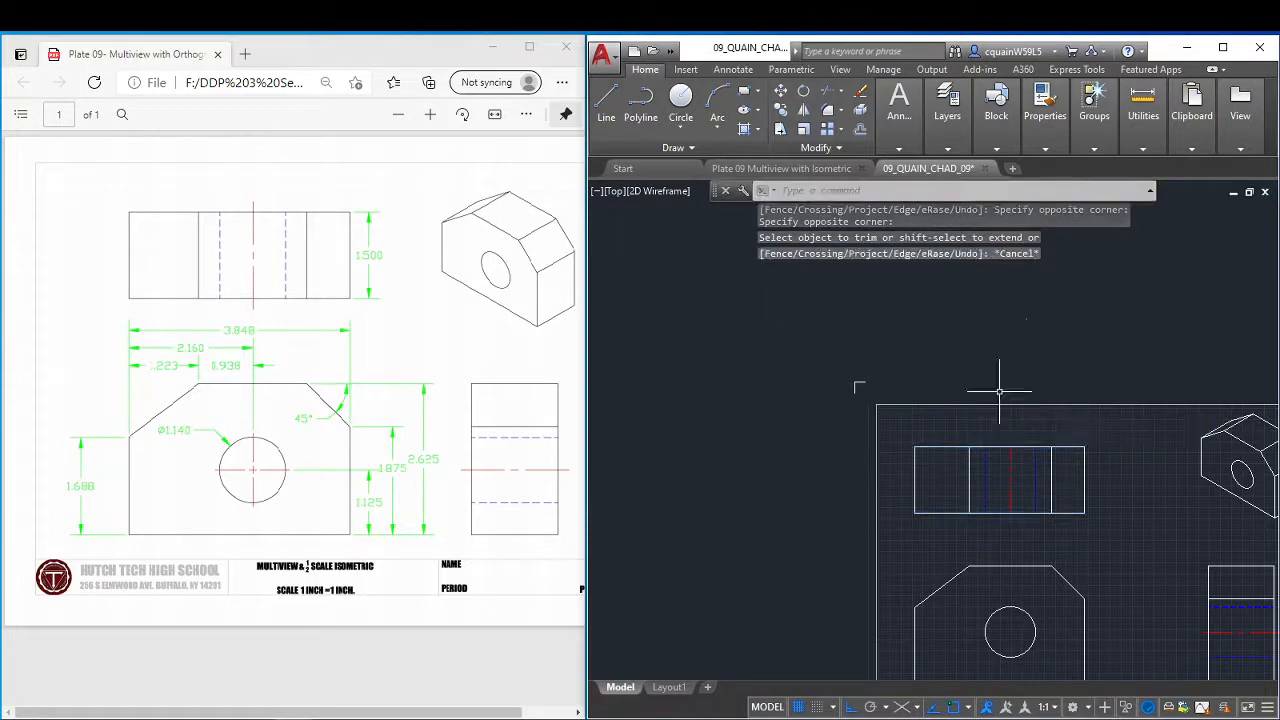
# Offset the top view's upper edge upward and its lower edge downward by .125 as guide lines for the centerline.
pyautogui.scroll(-3, 1002, 396)
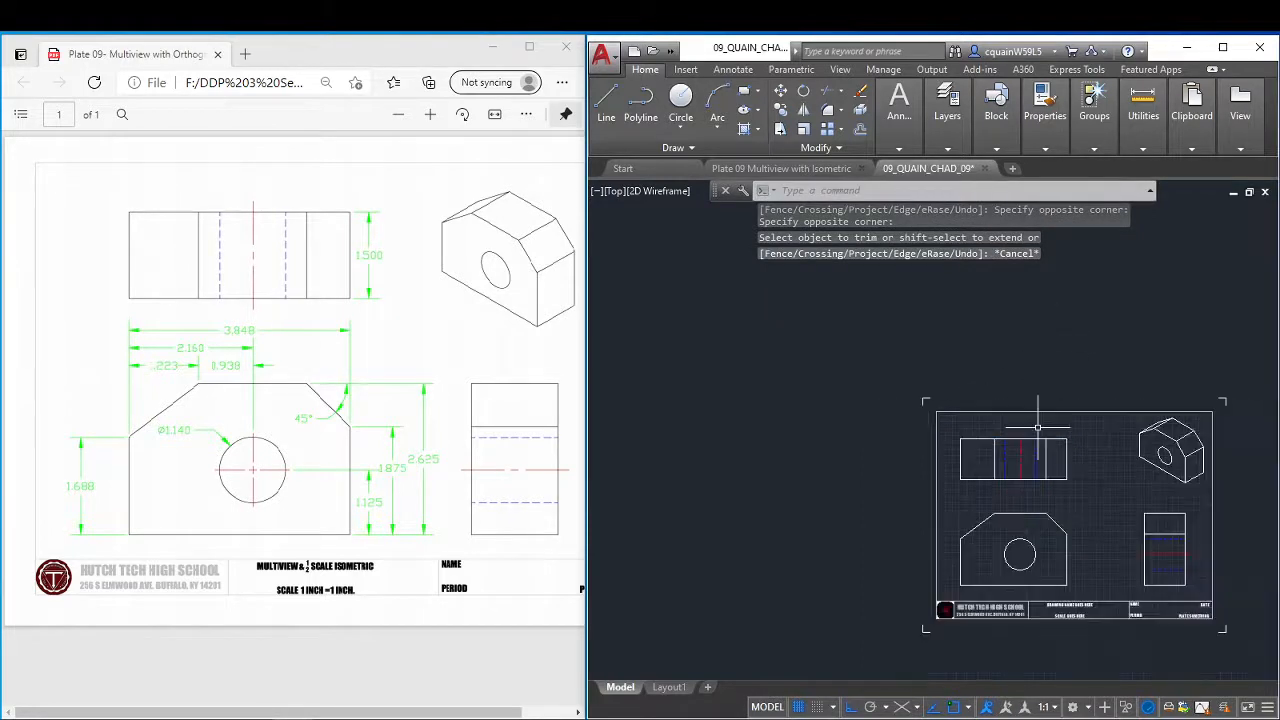
pyautogui.scroll(6, 1023, 429)
pyautogui.rightClick(993, 446)
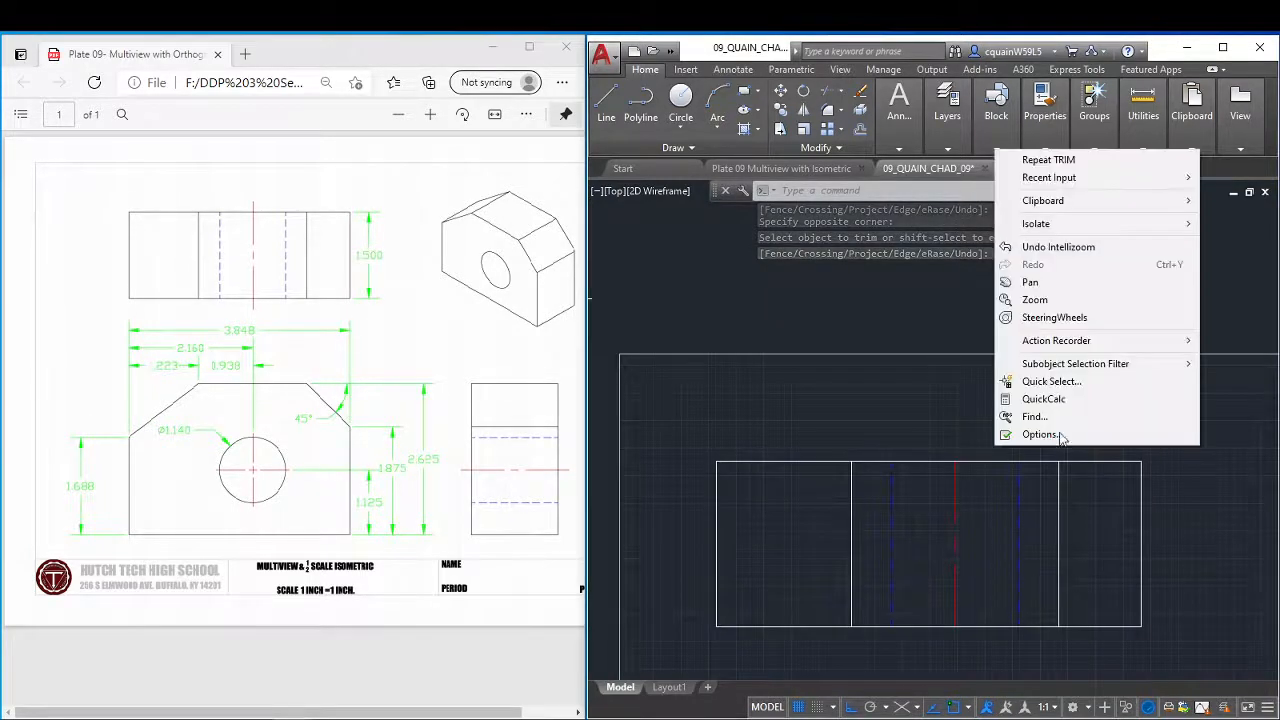
pyautogui.click(920, 431)
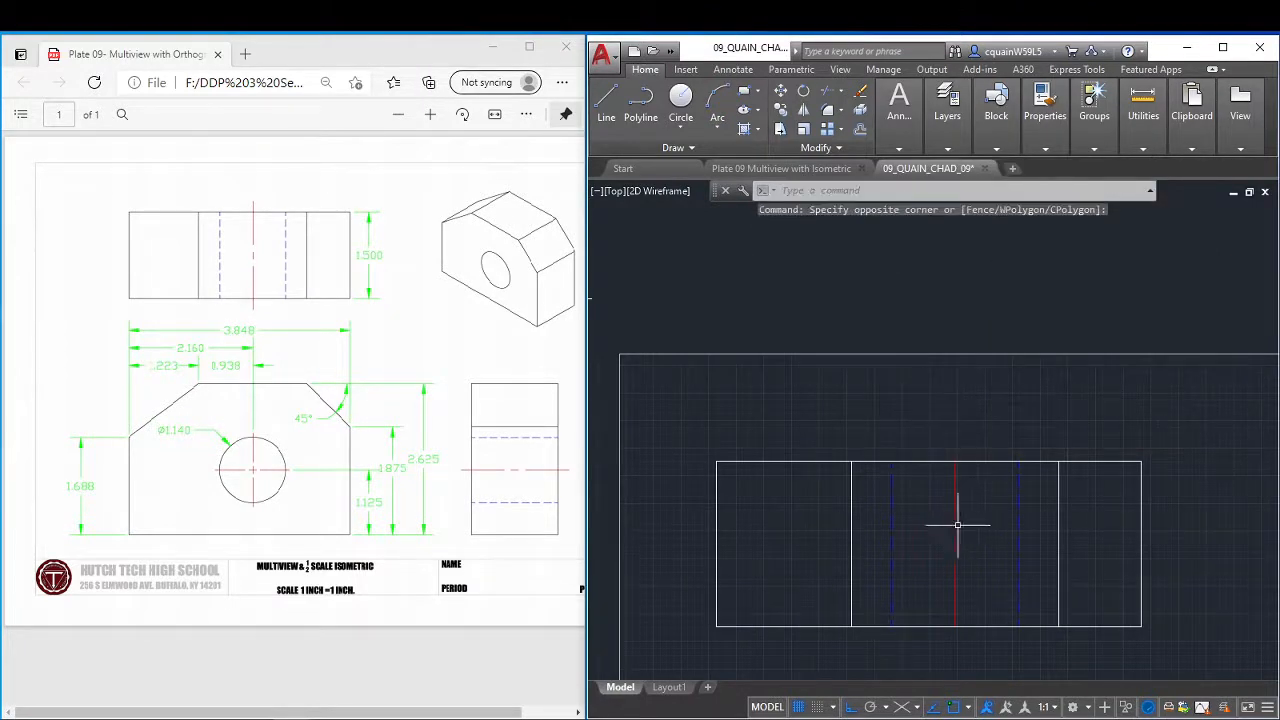
pyautogui.click(862, 128)
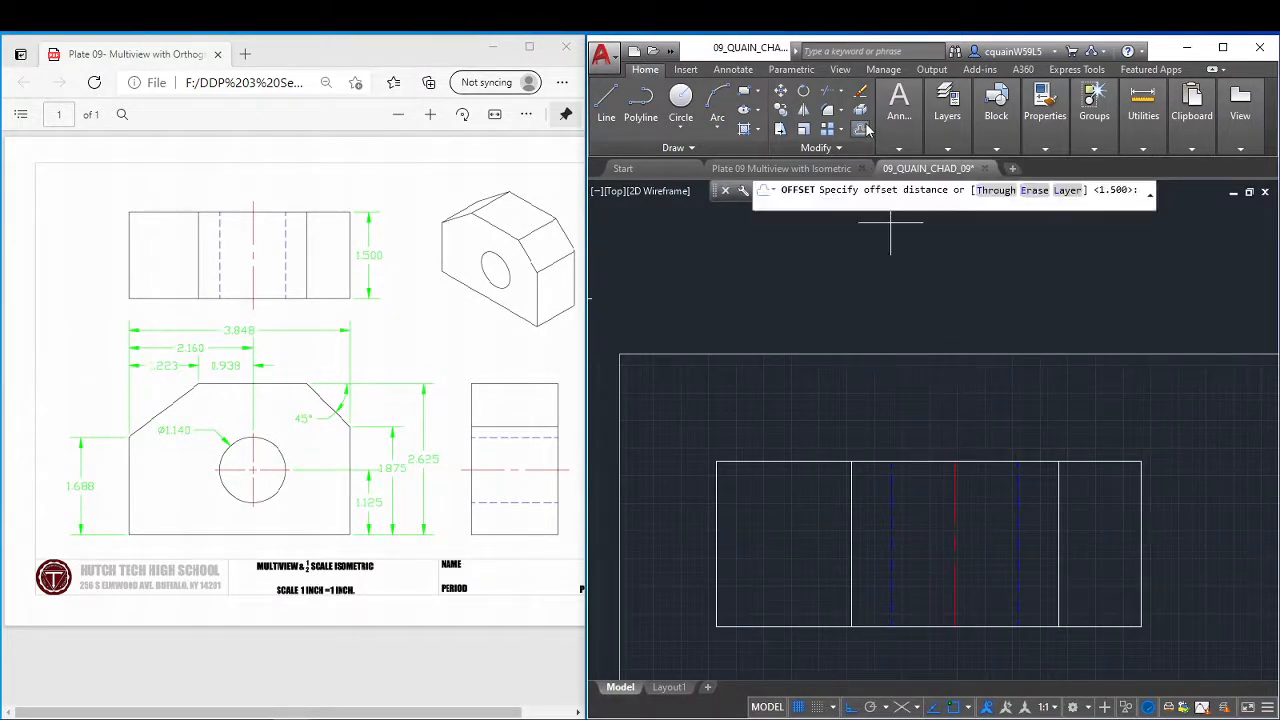
pyautogui.write('.125')
pyautogui.press('Return')
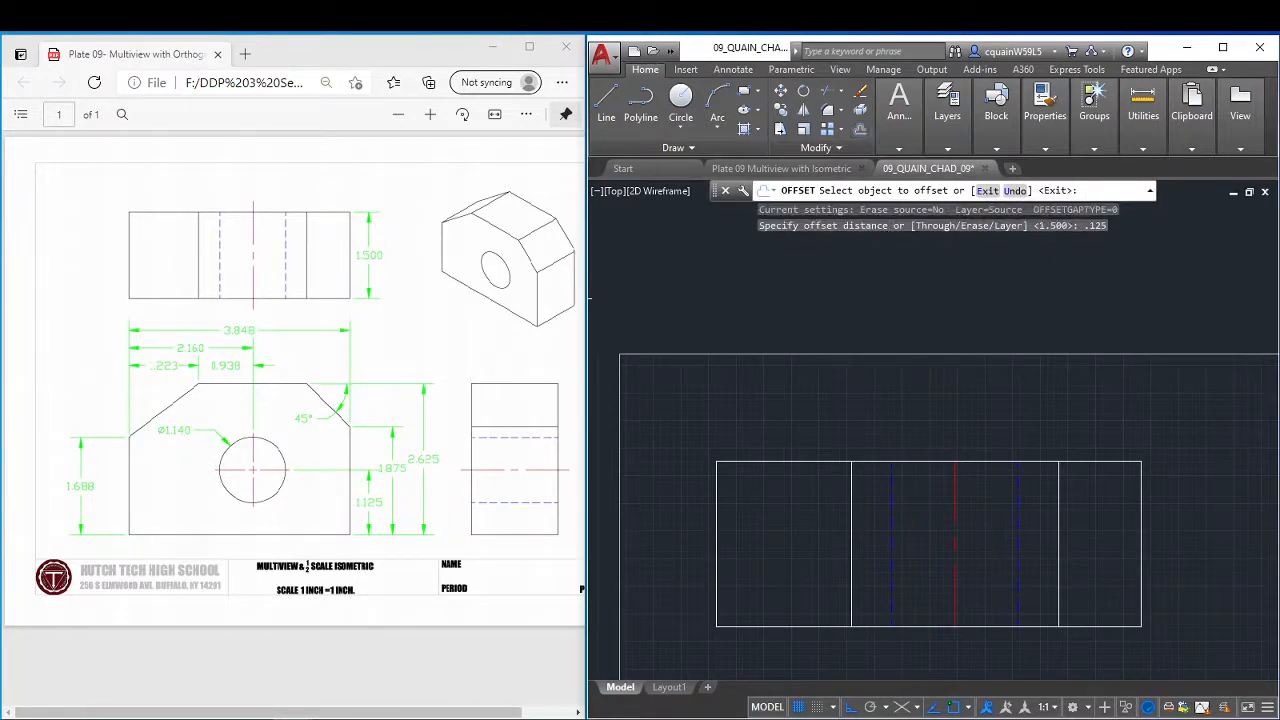
pyautogui.click(928, 462)
pyautogui.click(926, 436)
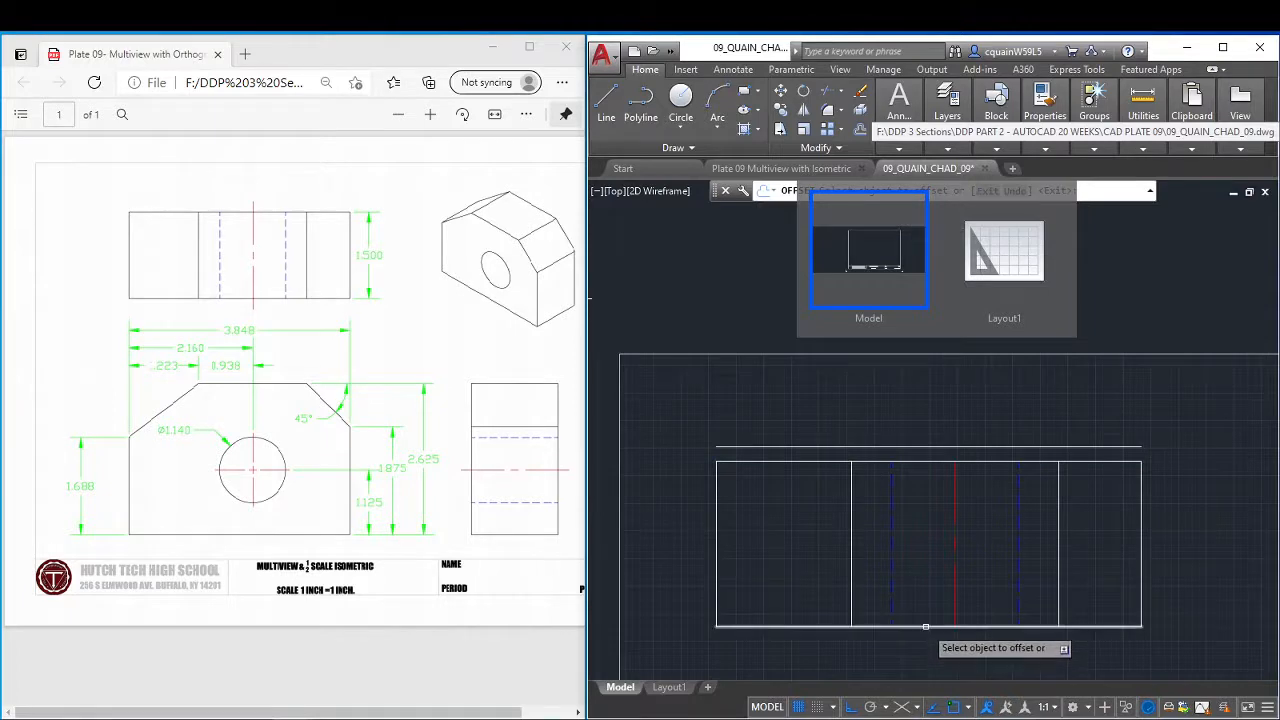
pyautogui.click(928, 626)
pyautogui.click(929, 670)
pyautogui.rightClick(990, 421)
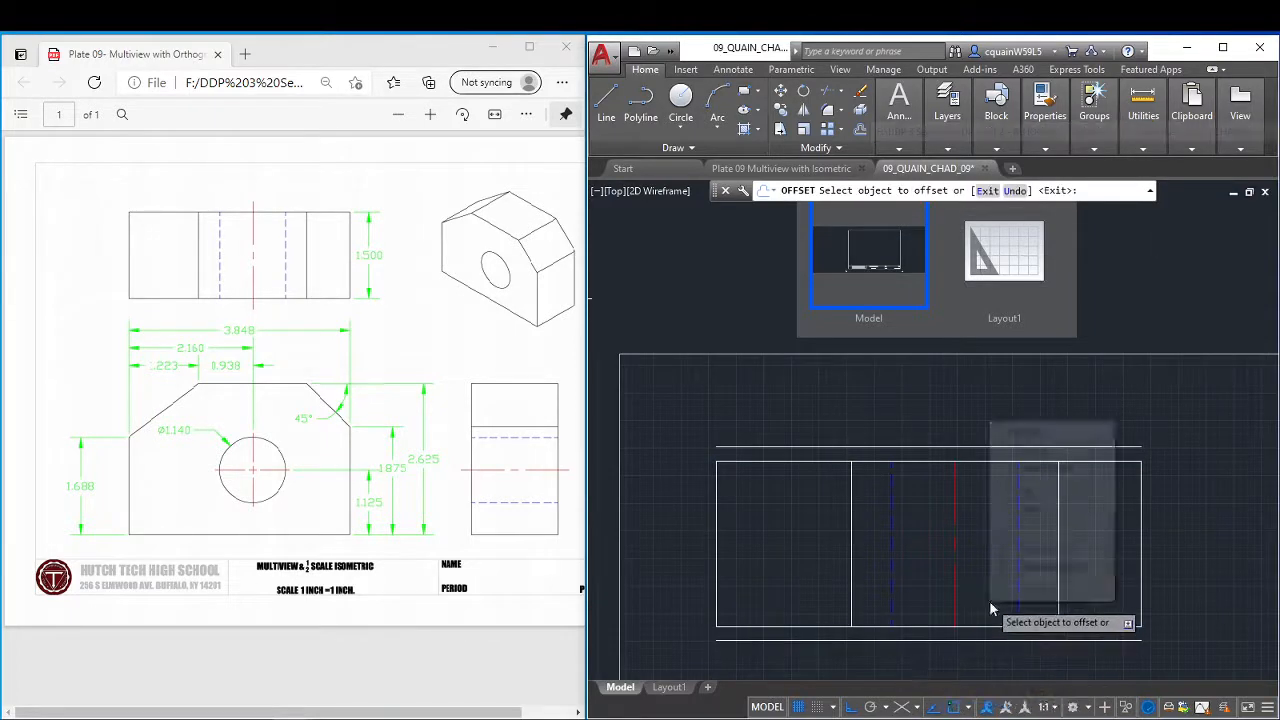
pyautogui.click(1030, 450)
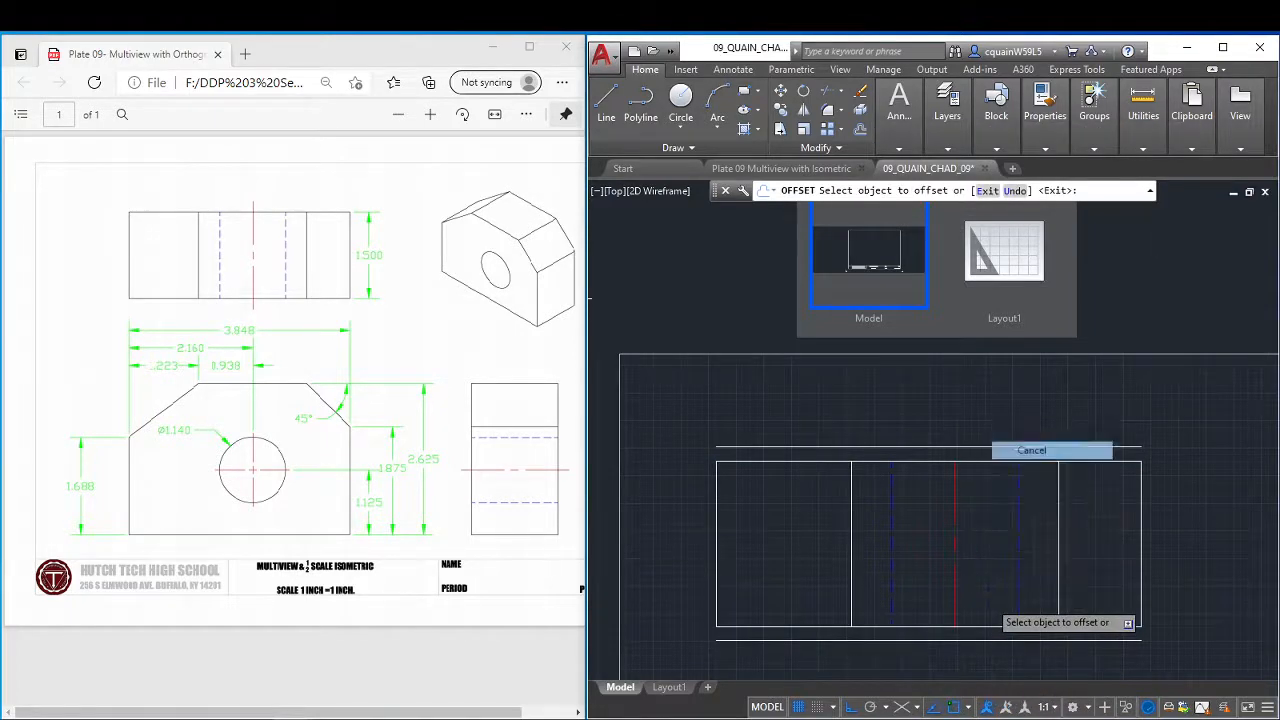
# Extend both ends of the top view's red centerline to the two offset guide lines.
pyautogui.click(843, 95)
pyautogui.click(852, 130)
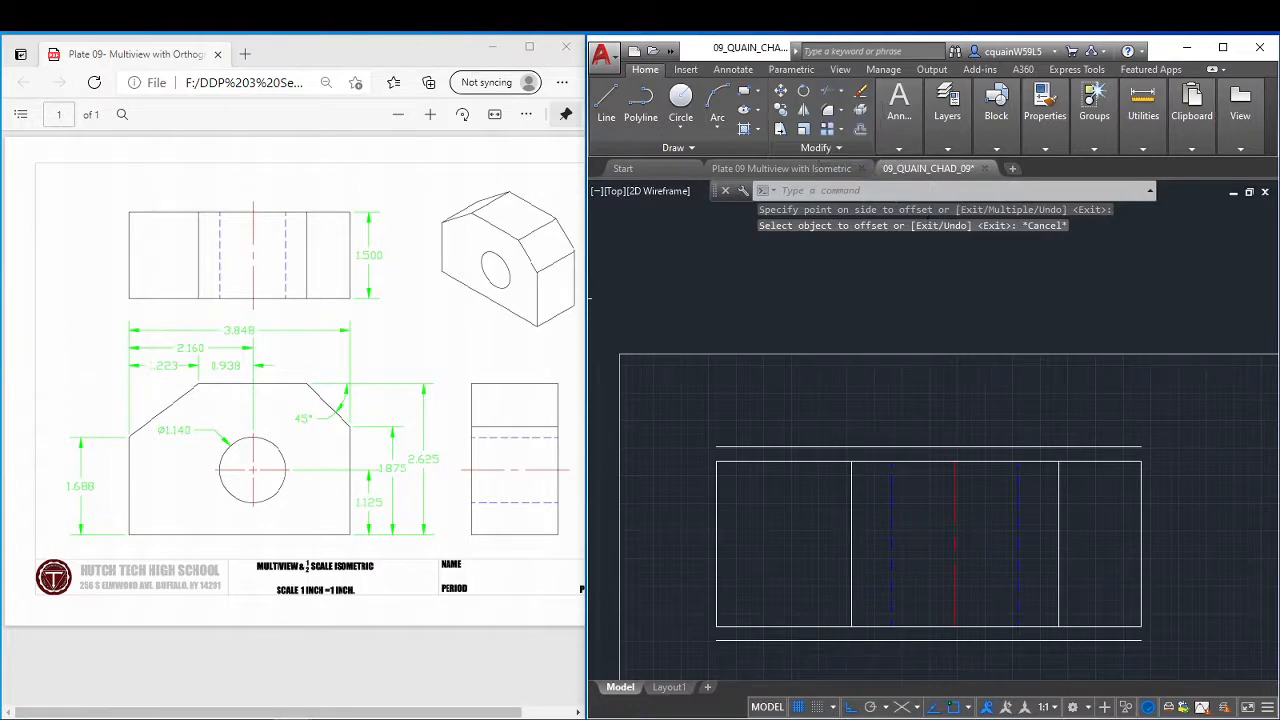
pyautogui.click(954, 479)
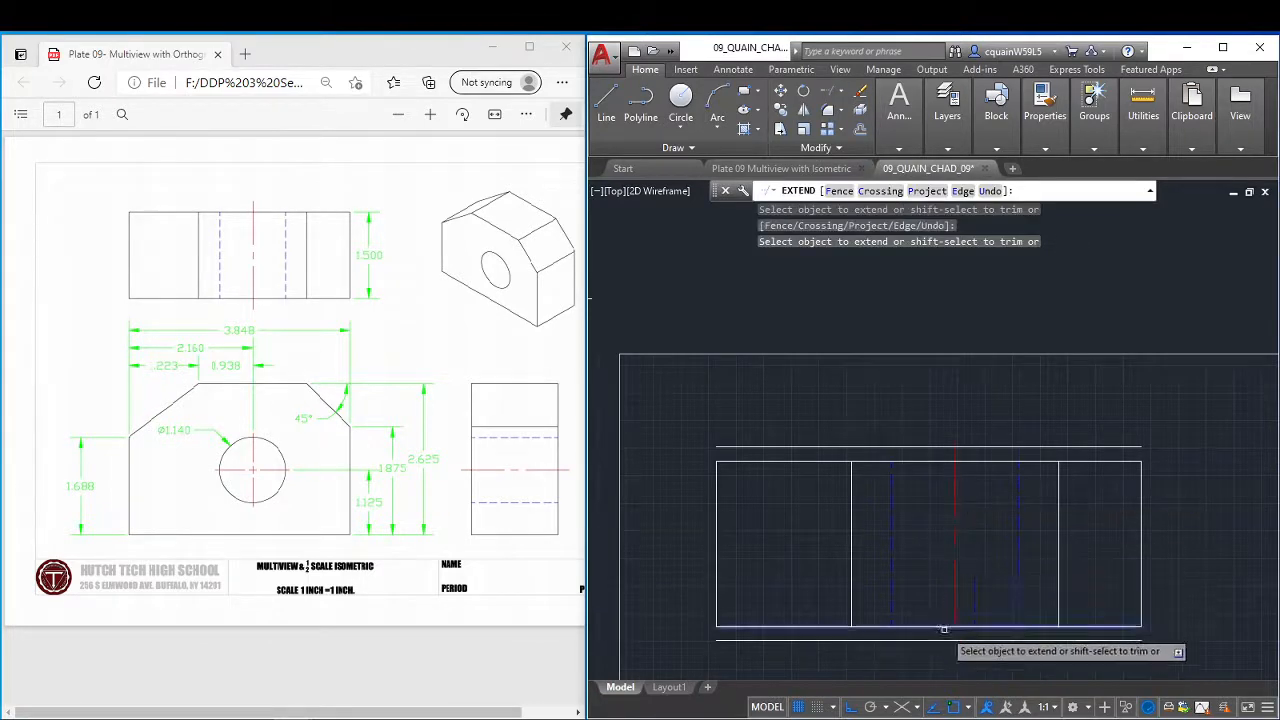
pyautogui.click(953, 612)
pyautogui.rightClick(988, 574)
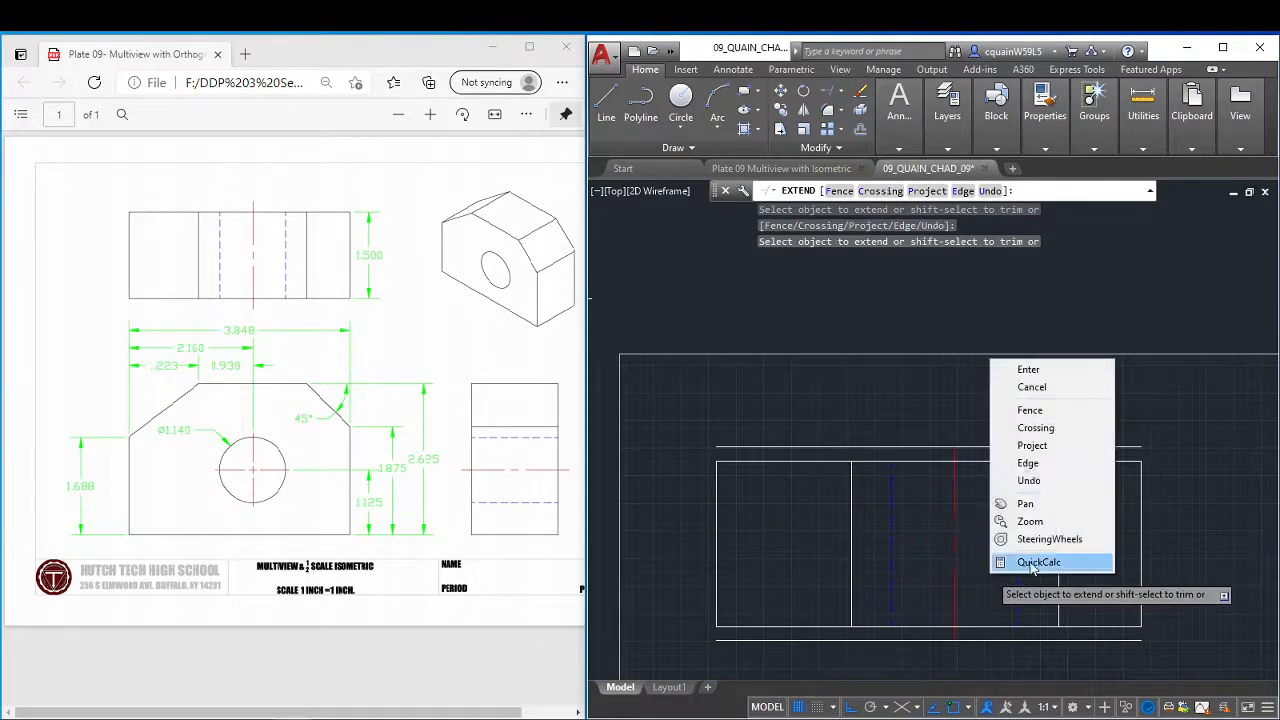
pyautogui.click(1050, 367)
# Erase the two offset guide lines above and below the top view.
pyautogui.click(997, 446)
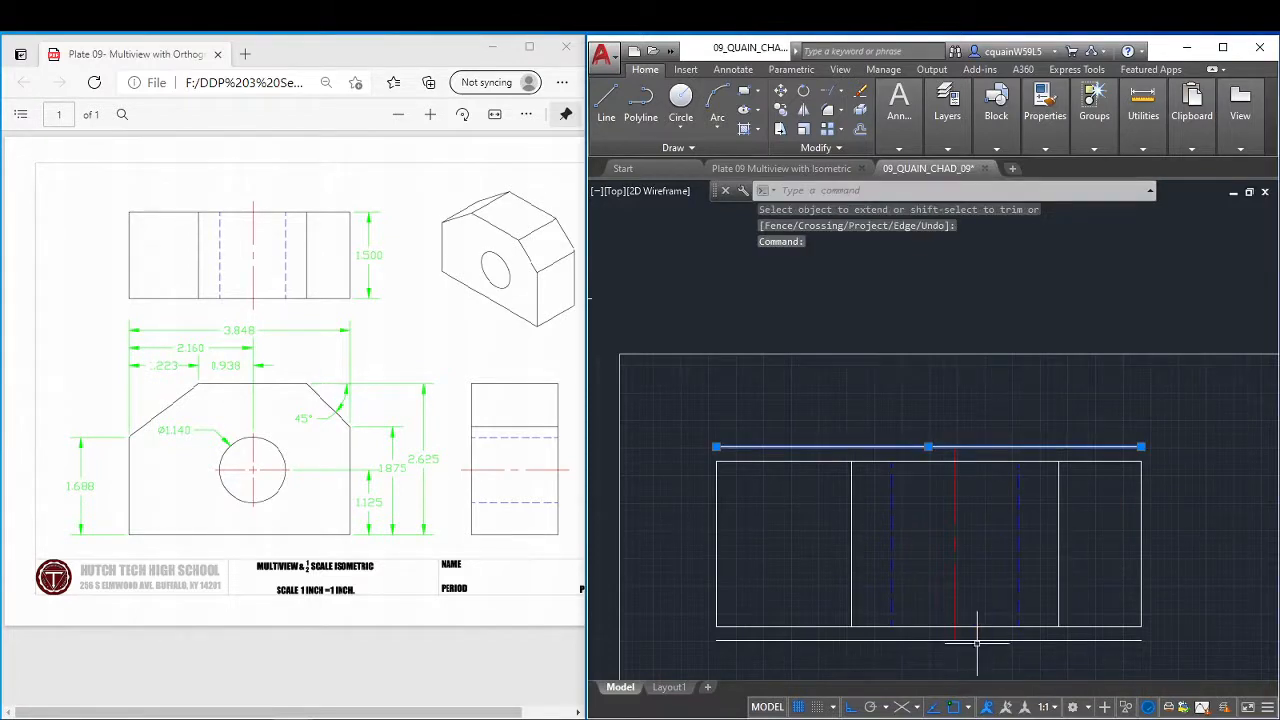
pyautogui.click(977, 645)
pyautogui.click(980, 632)
pyautogui.press('Delete')
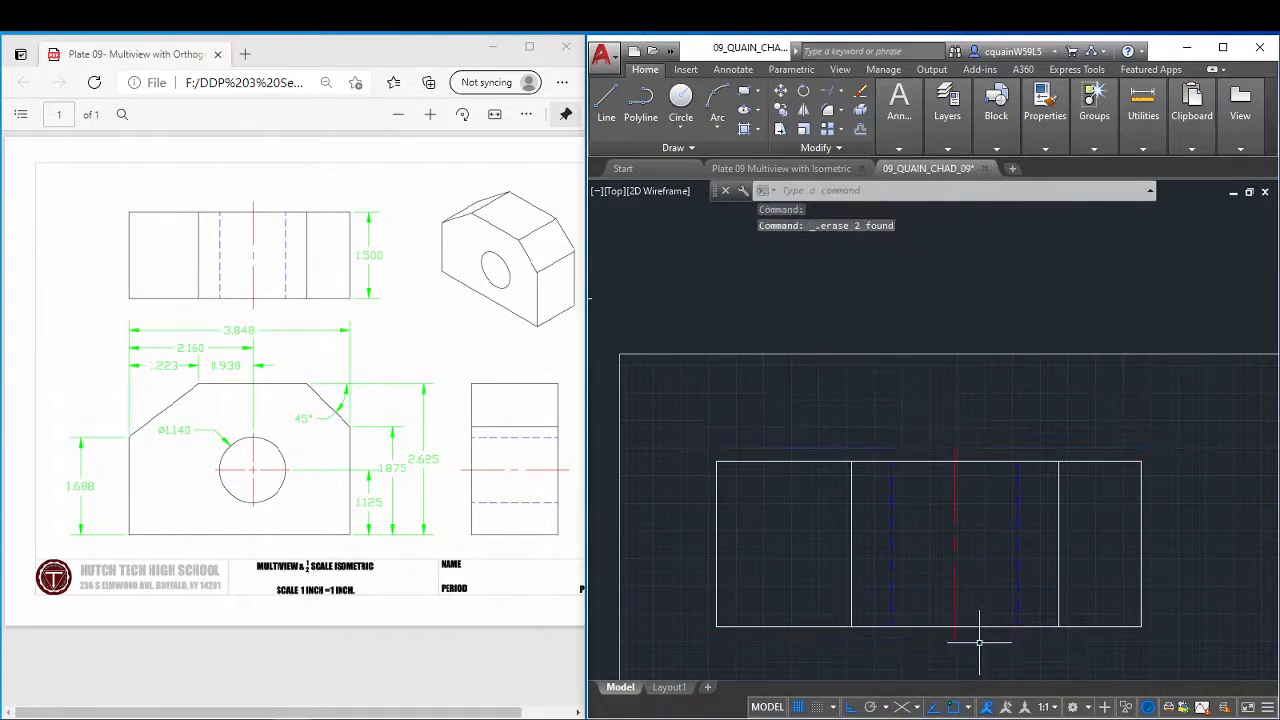
# Save the drawing with the completed top view.
pyautogui.scroll(-6, 1001, 532)
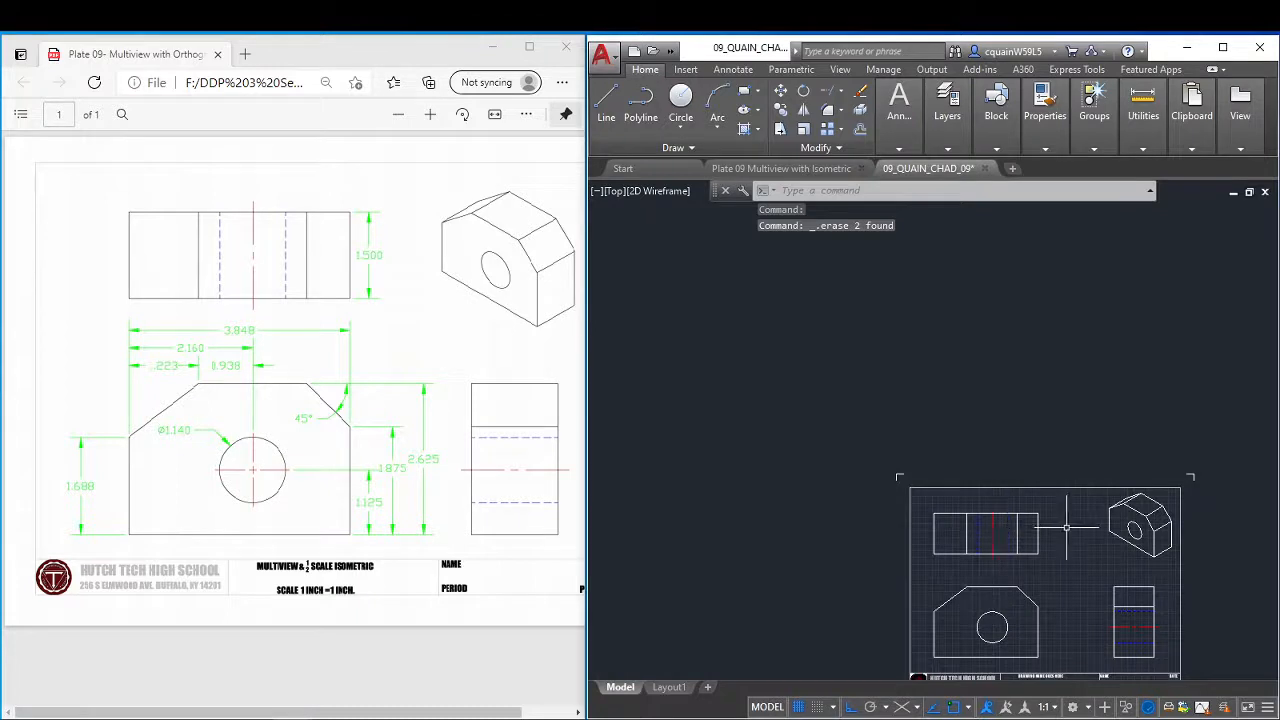
pyautogui.moveTo(1066, 527); pyautogui.dragTo(929, 398, button='middle')
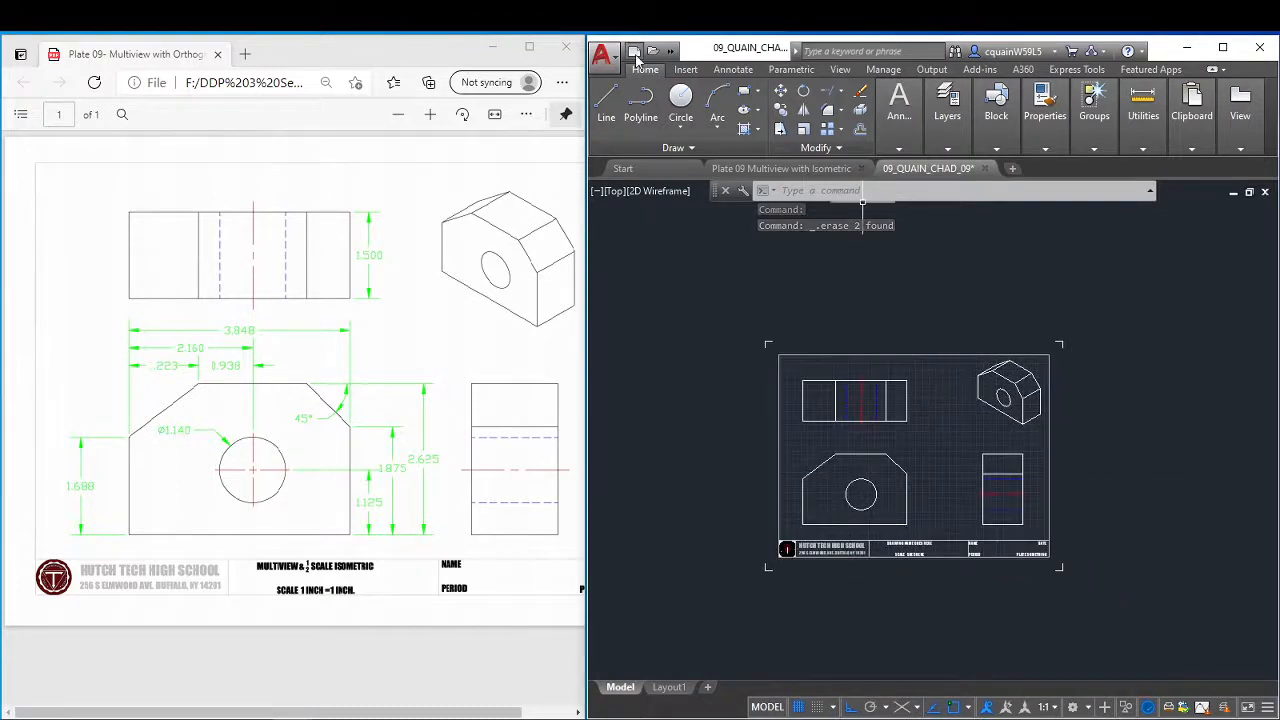
pyautogui.click(605, 62)
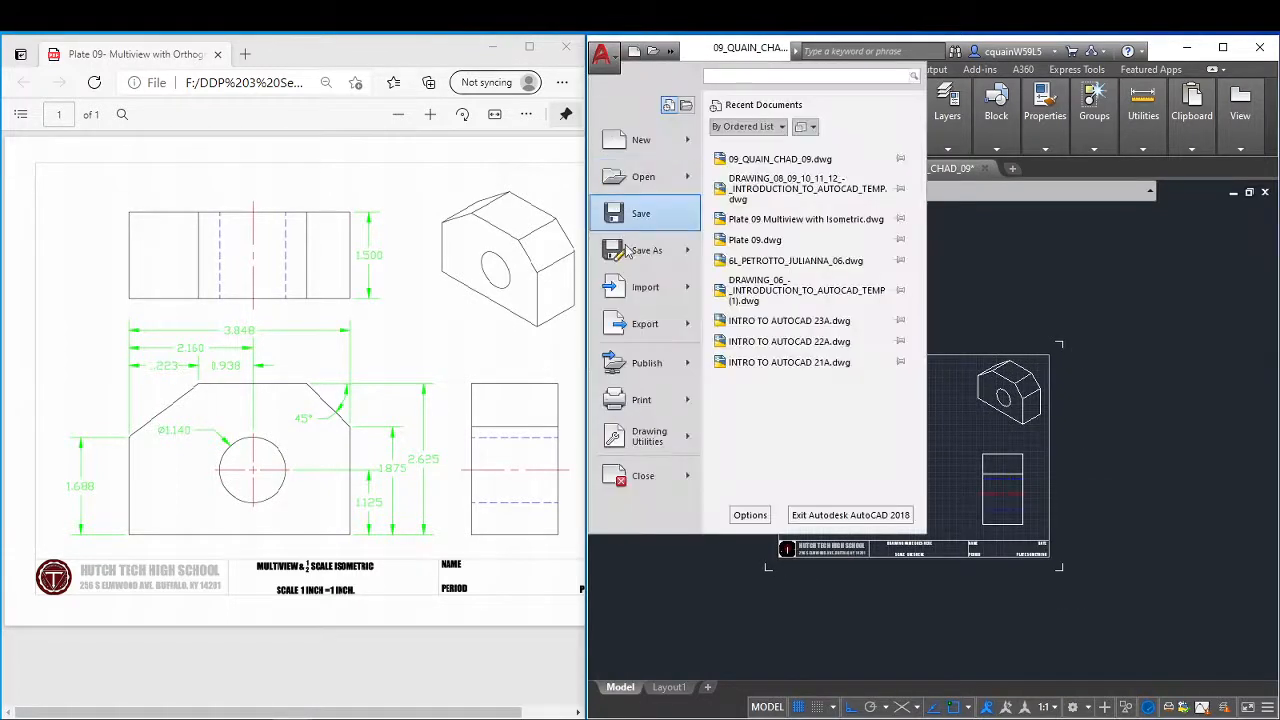
pyautogui.click(645, 222)
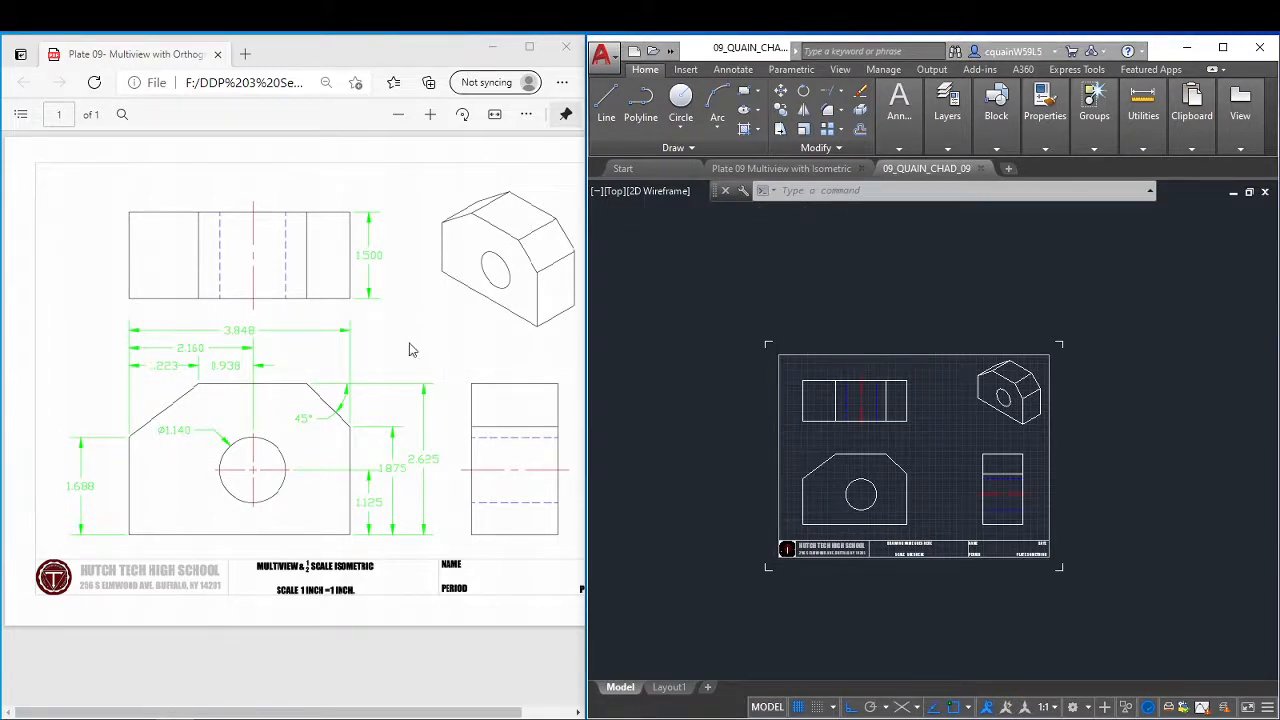
# Make the green dimension layer current.
pyautogui.click(952, 152)
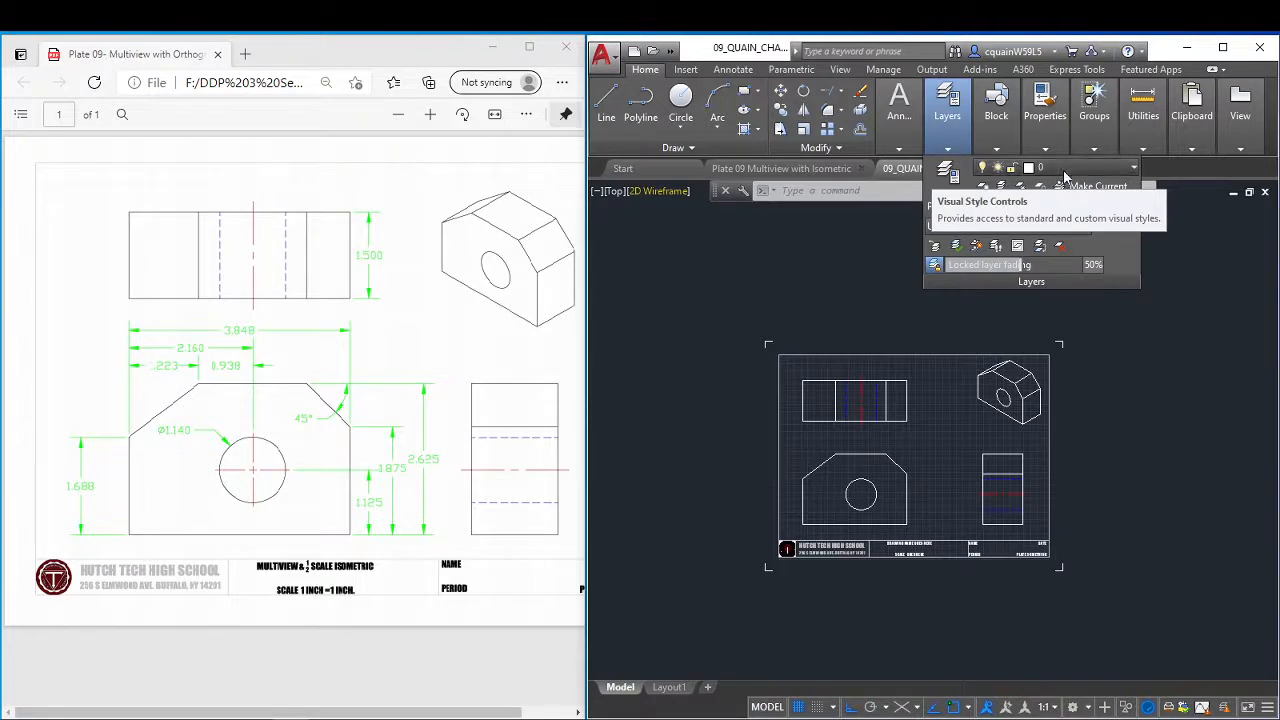
pyautogui.click(1062, 168)
pyautogui.click(1068, 247)
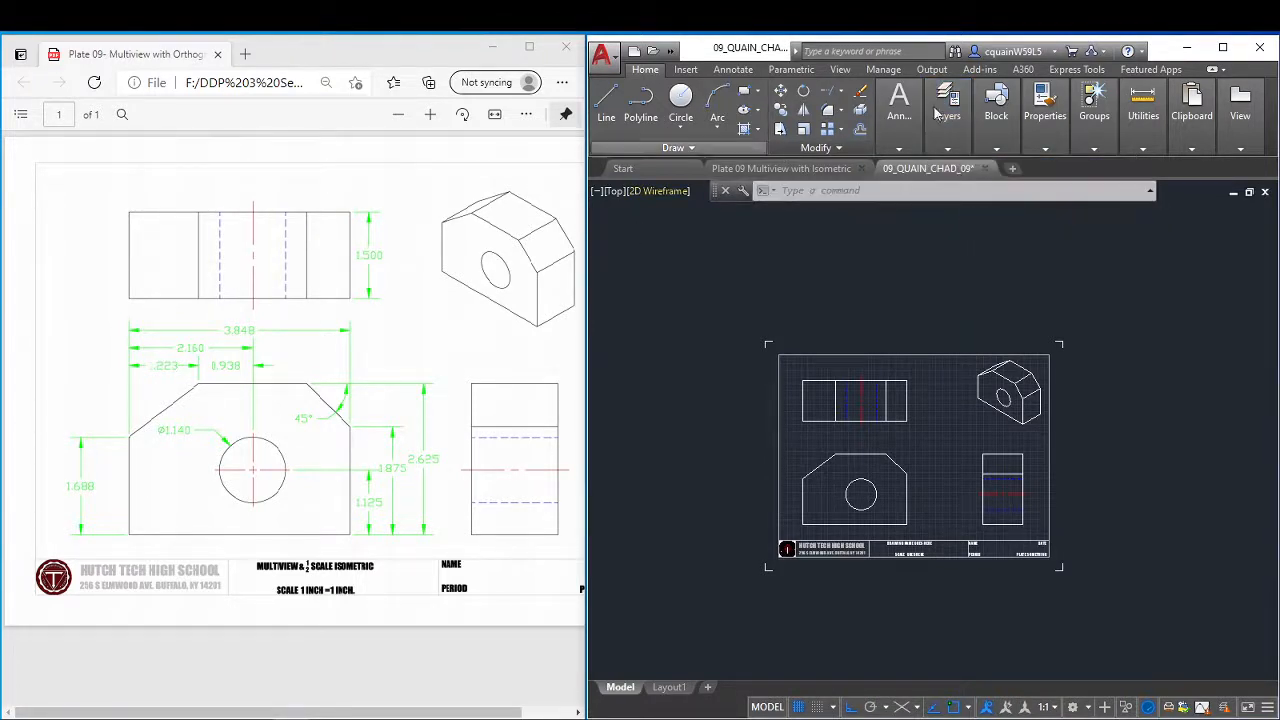
# Add a vertical linear dimension for the top view's depth, placed to the right of its right edge.
pyautogui.click(892, 146)
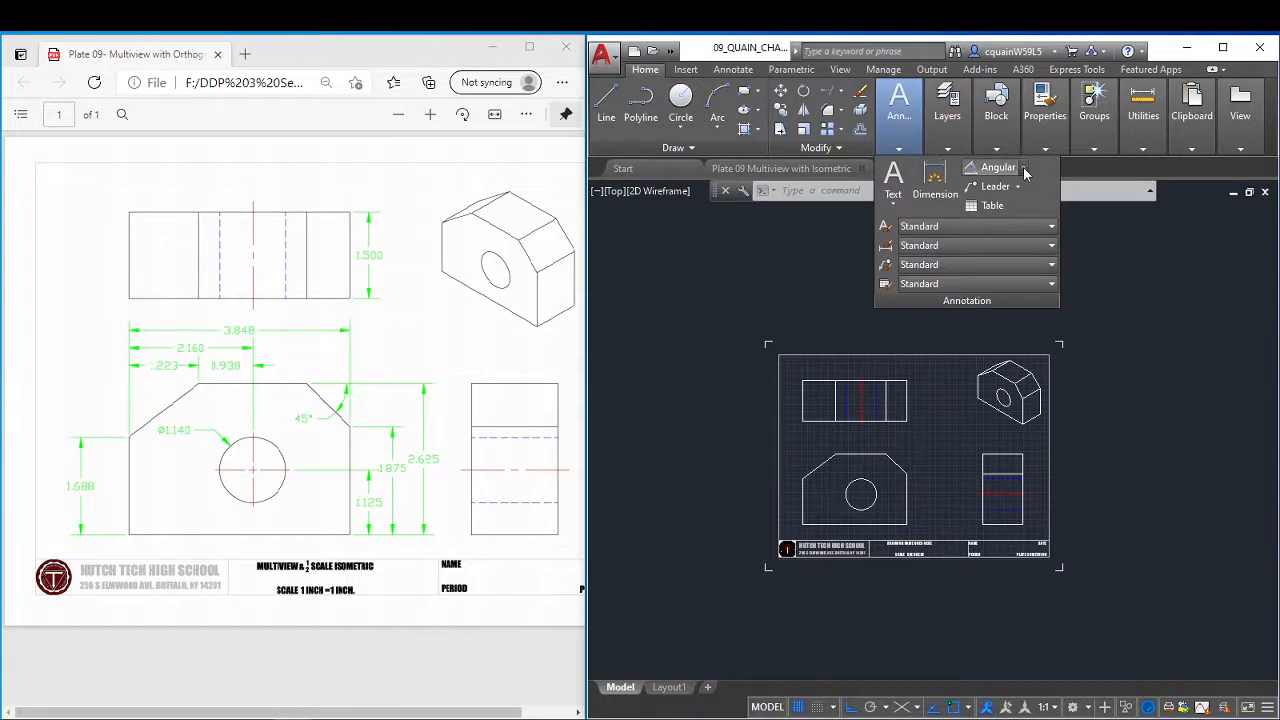
pyautogui.click(1024, 169)
pyautogui.click(1012, 188)
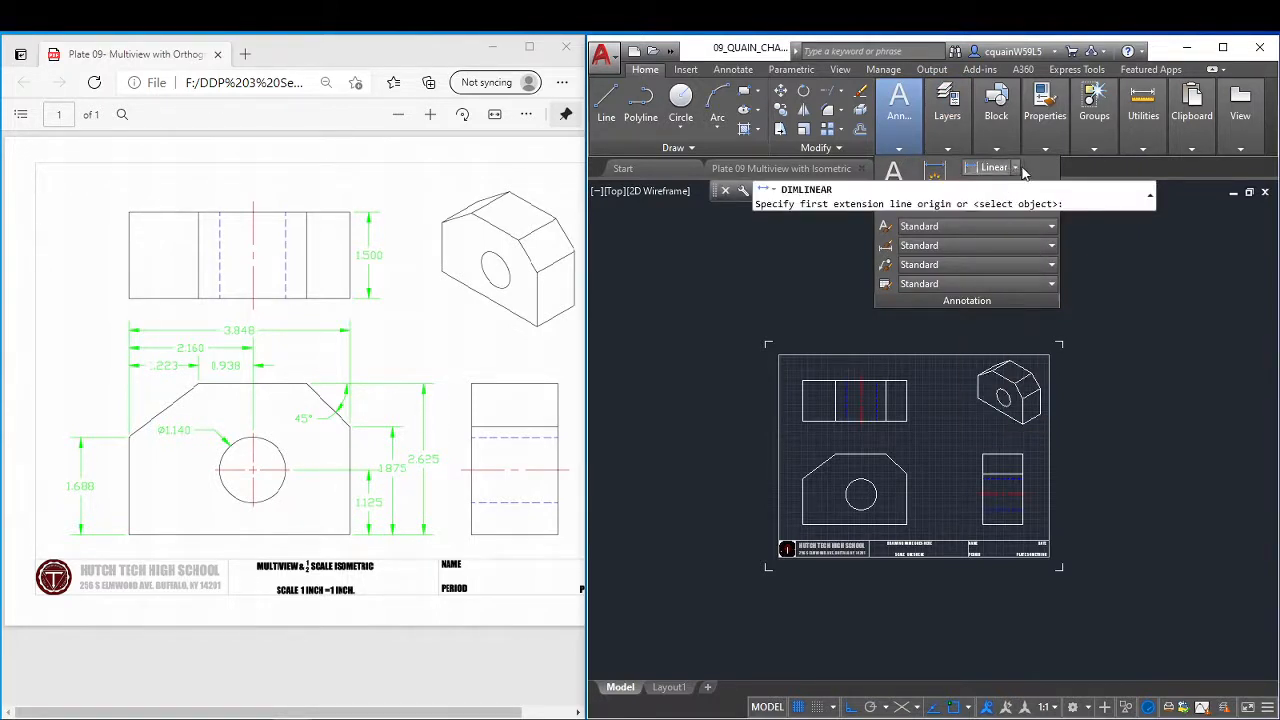
pyautogui.click(1016, 169)
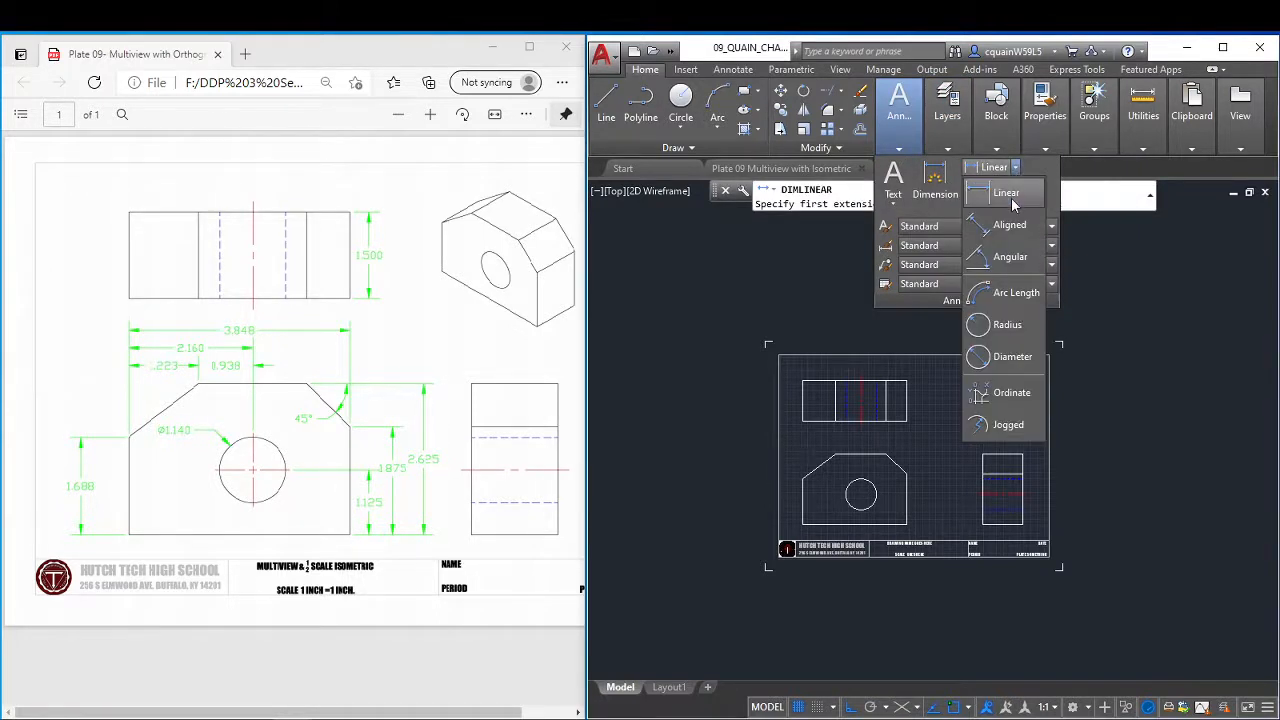
pyautogui.click(1008, 192)
pyautogui.scroll(5, 901, 406)
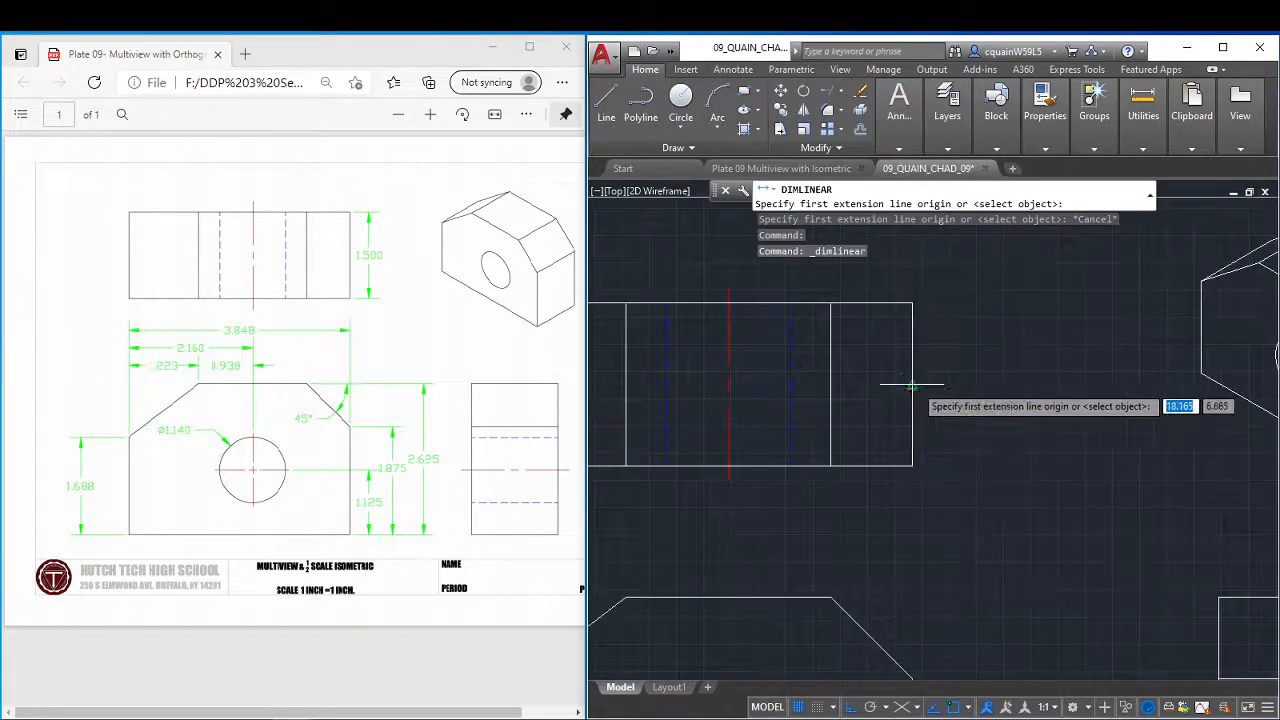
pyautogui.click(912, 302)
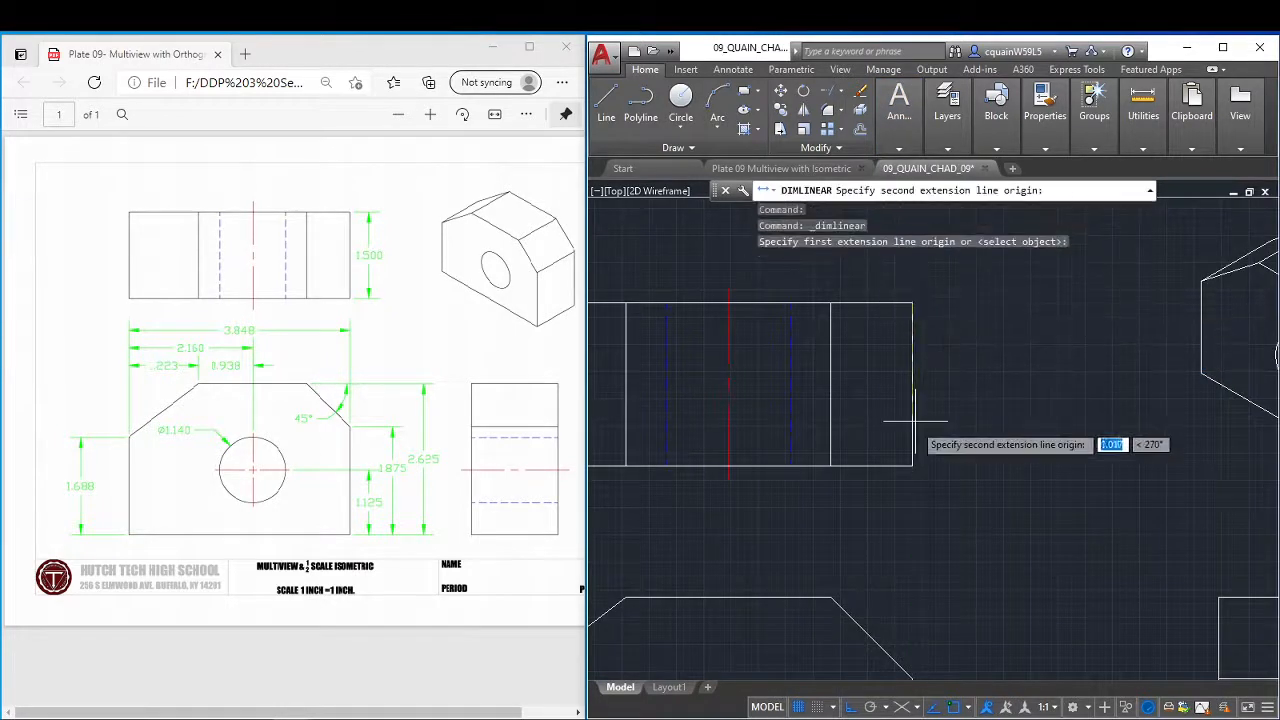
pyautogui.click(912, 465)
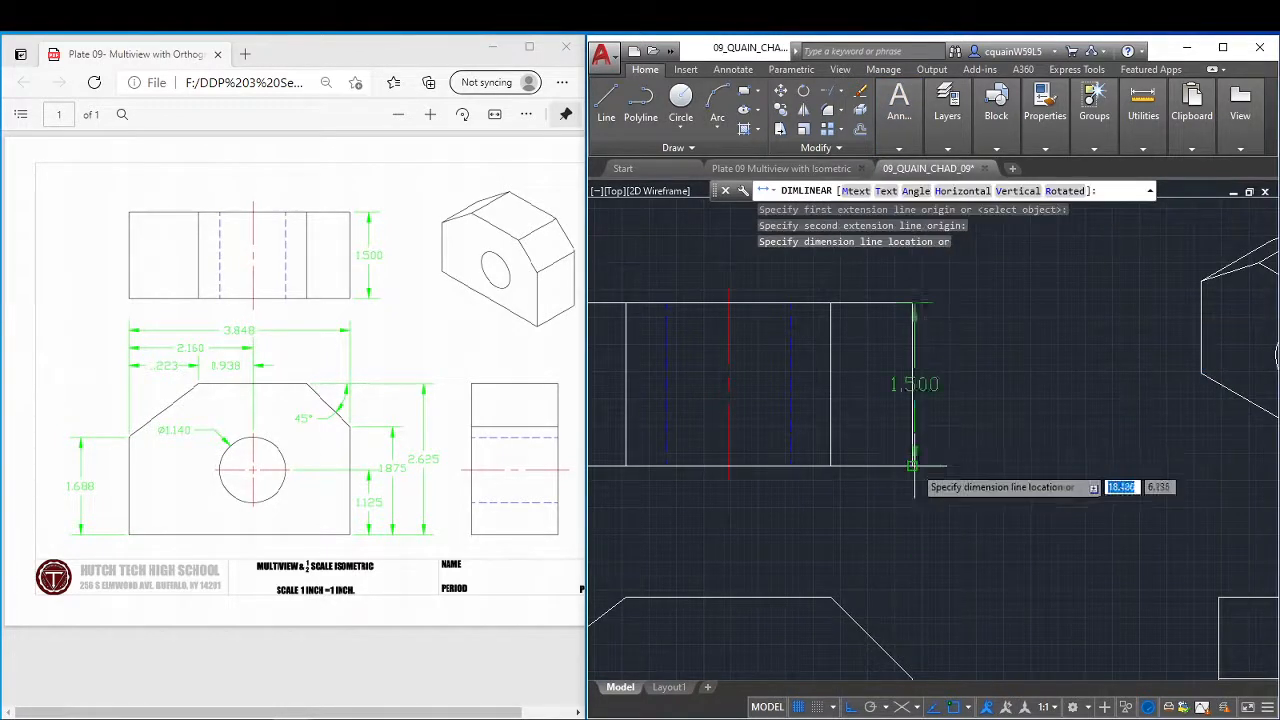
pyautogui.click(983, 385)
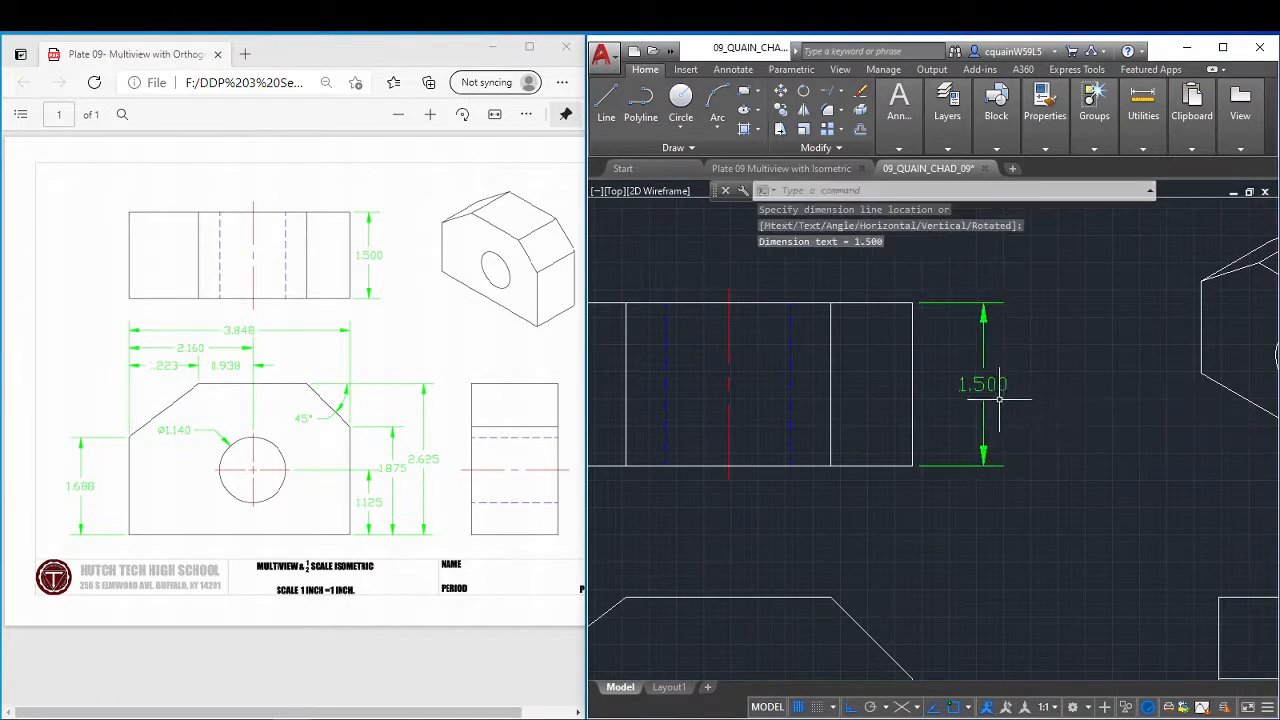
# Add a horizontal linear dimension for the front view's overall width, placed just below the top view.
pyautogui.moveTo(761, 479)
pyautogui.mouseDown(button='middle')
pyautogui.moveTo(888, 437)
pyautogui.moveTo(926, 350)
pyautogui.mouseUp(button='middle')
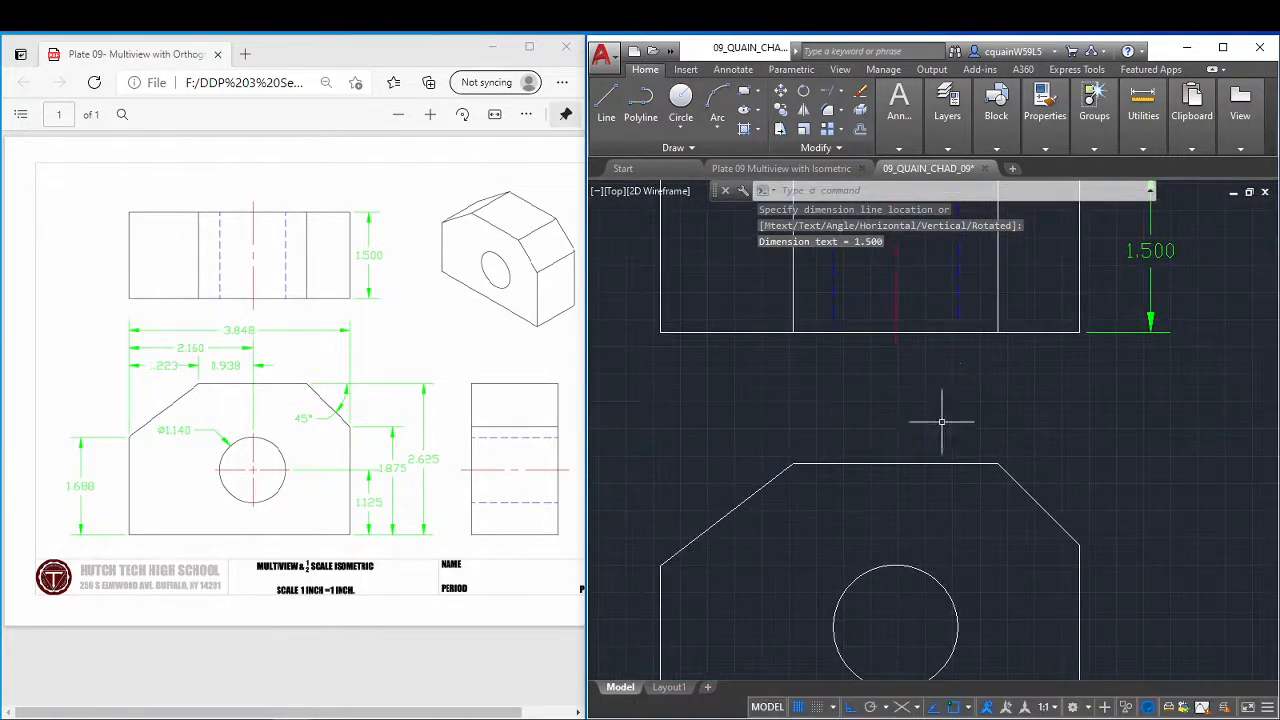
pyautogui.scroll(-2, 941, 422)
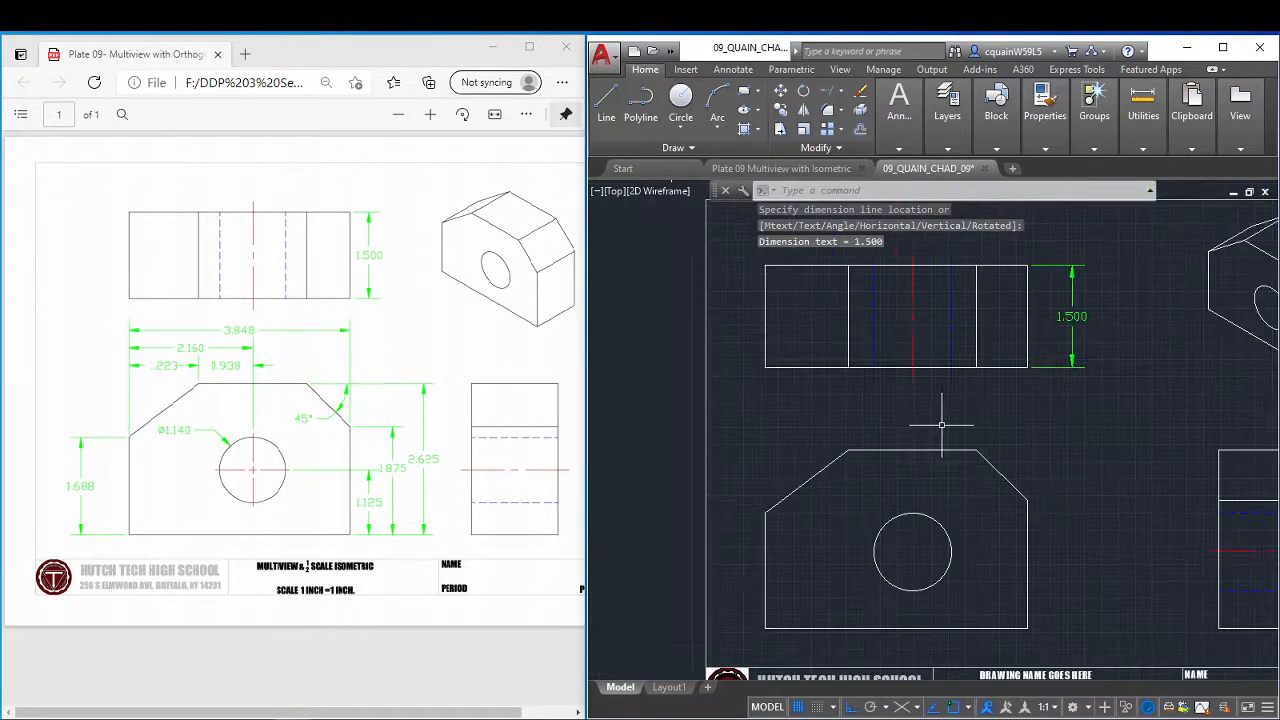
pyautogui.click(862, 112)
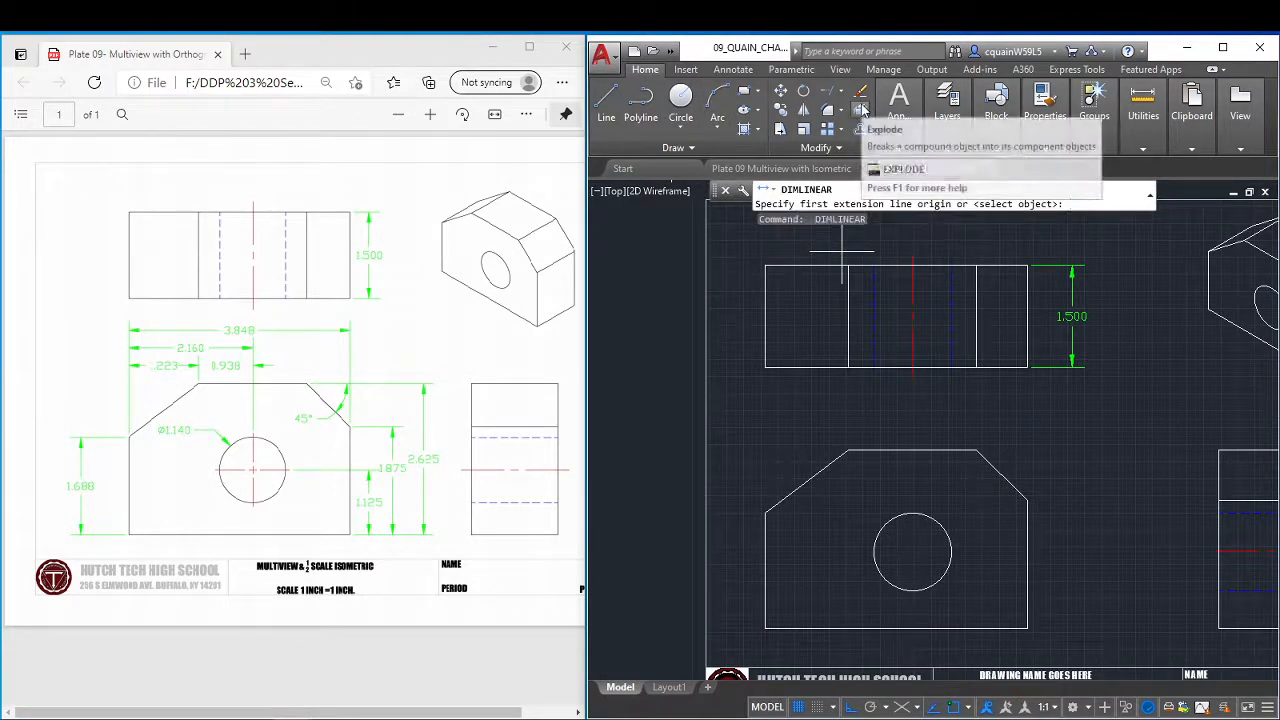
pyautogui.click(765, 513)
pyautogui.click(1024, 510)
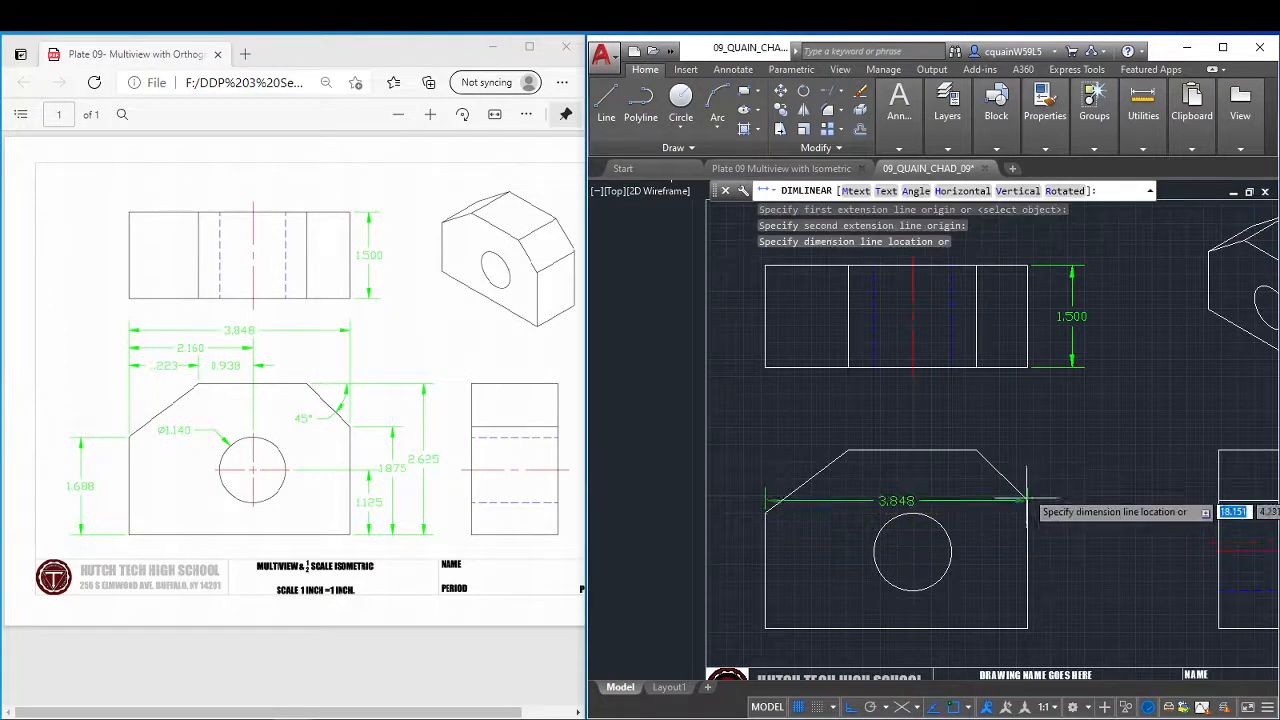
pyautogui.click(904, 390)
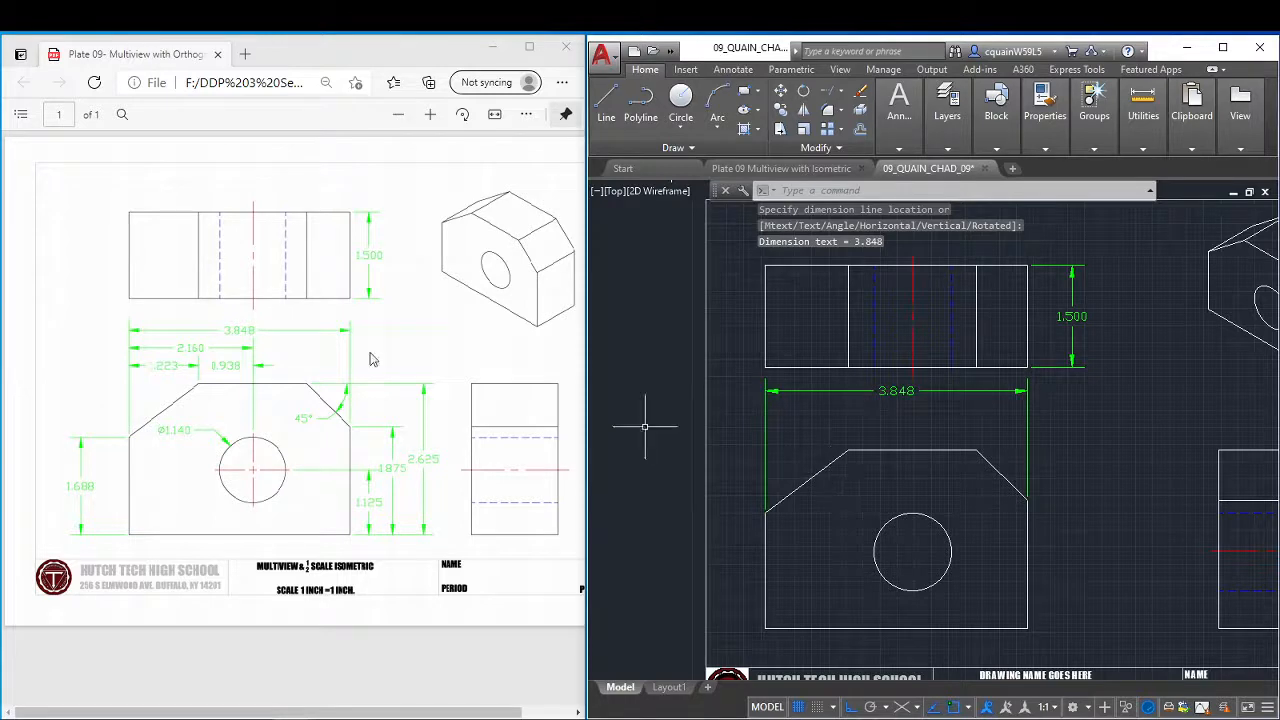
# Add a continued horizontal dimension from the front view's left edge to the hole centre, choosing None for overlapping dimensions.
pyautogui.press('Return')
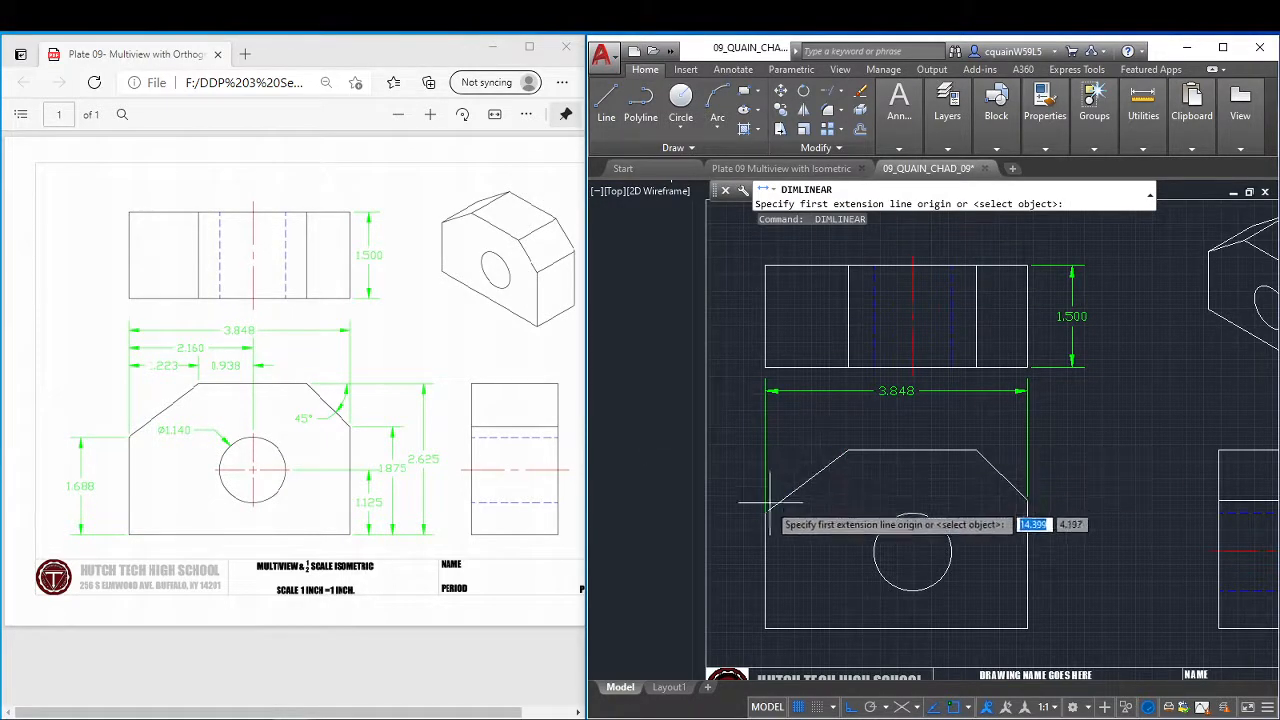
pyautogui.press('Escape')
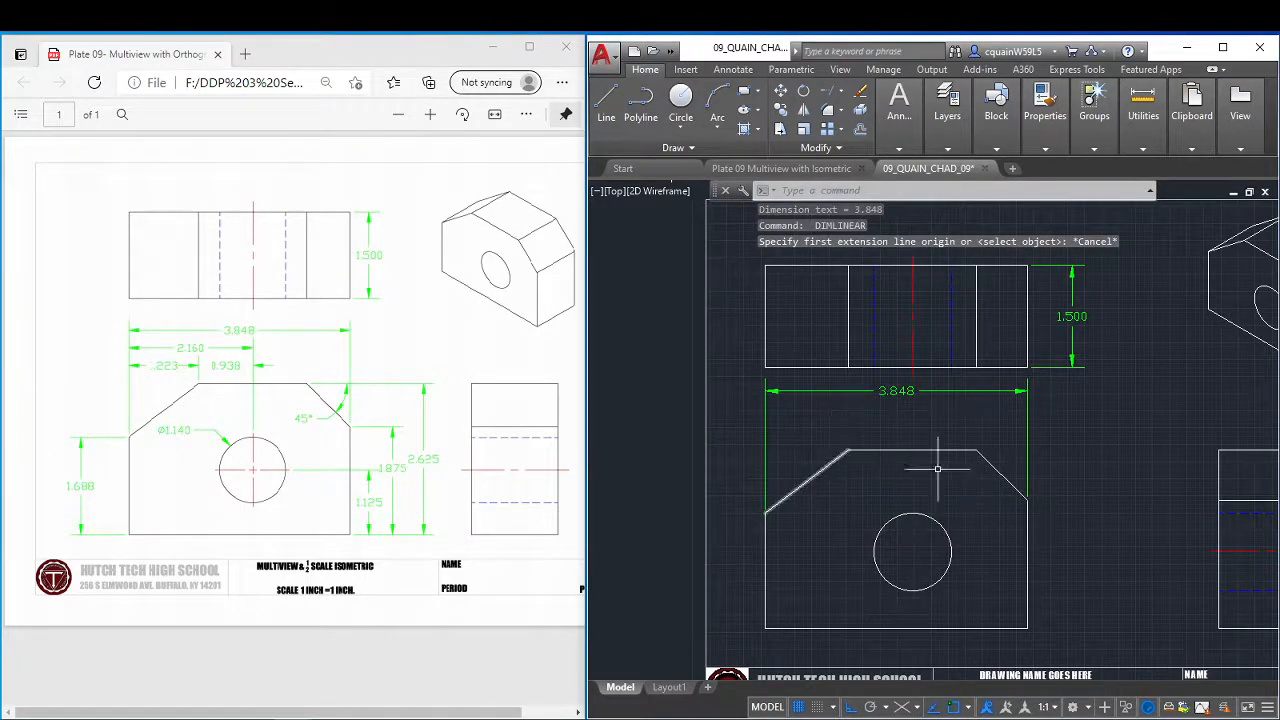
pyautogui.click(886, 90)
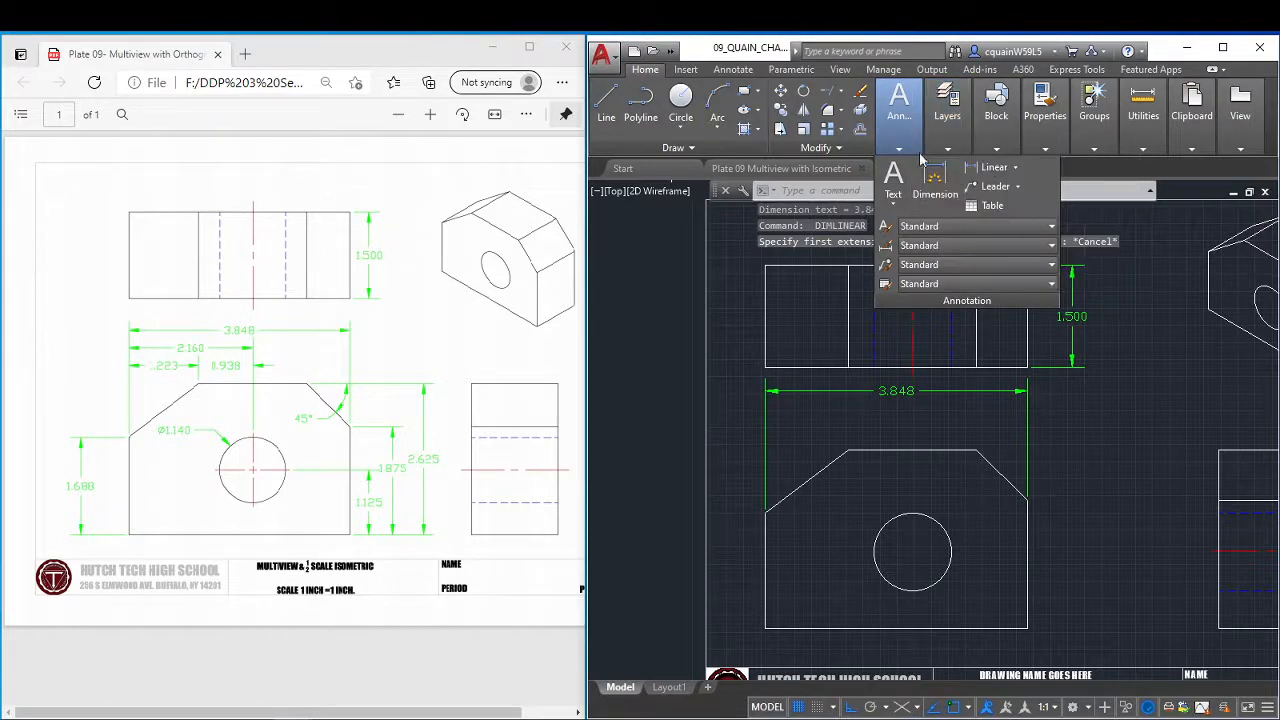
pyautogui.click(1015, 168)
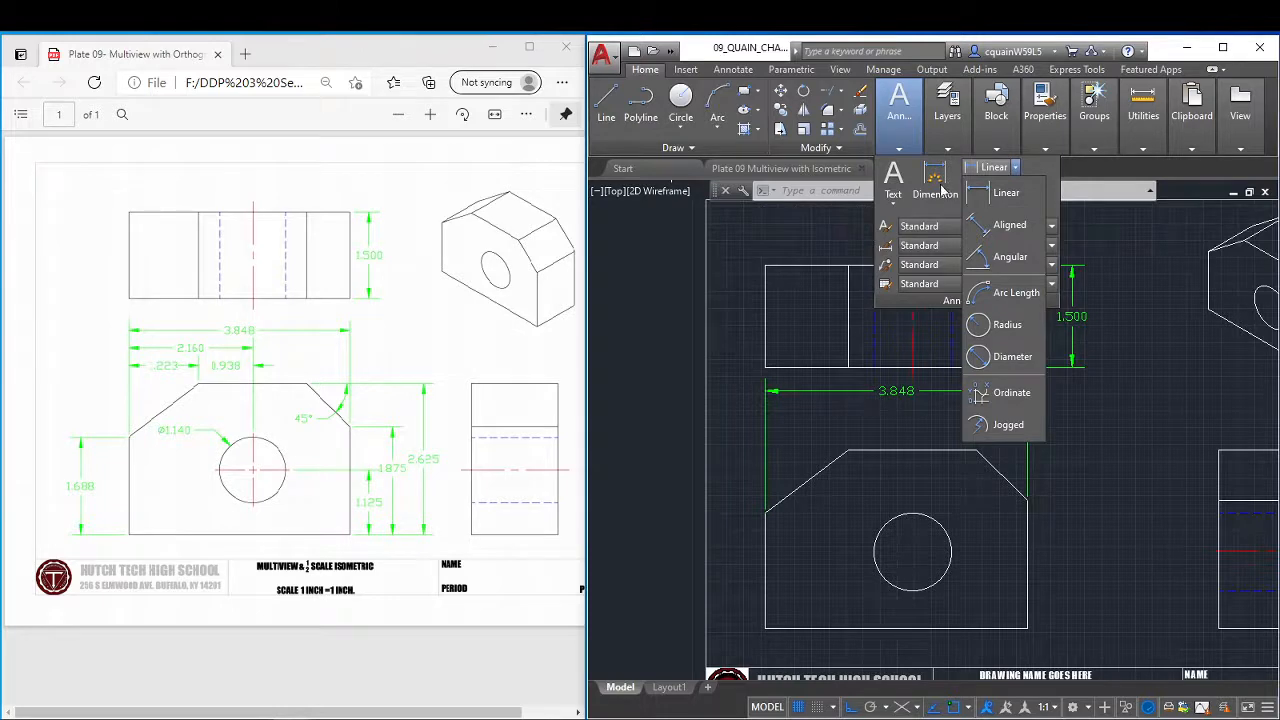
pyautogui.click(940, 186)
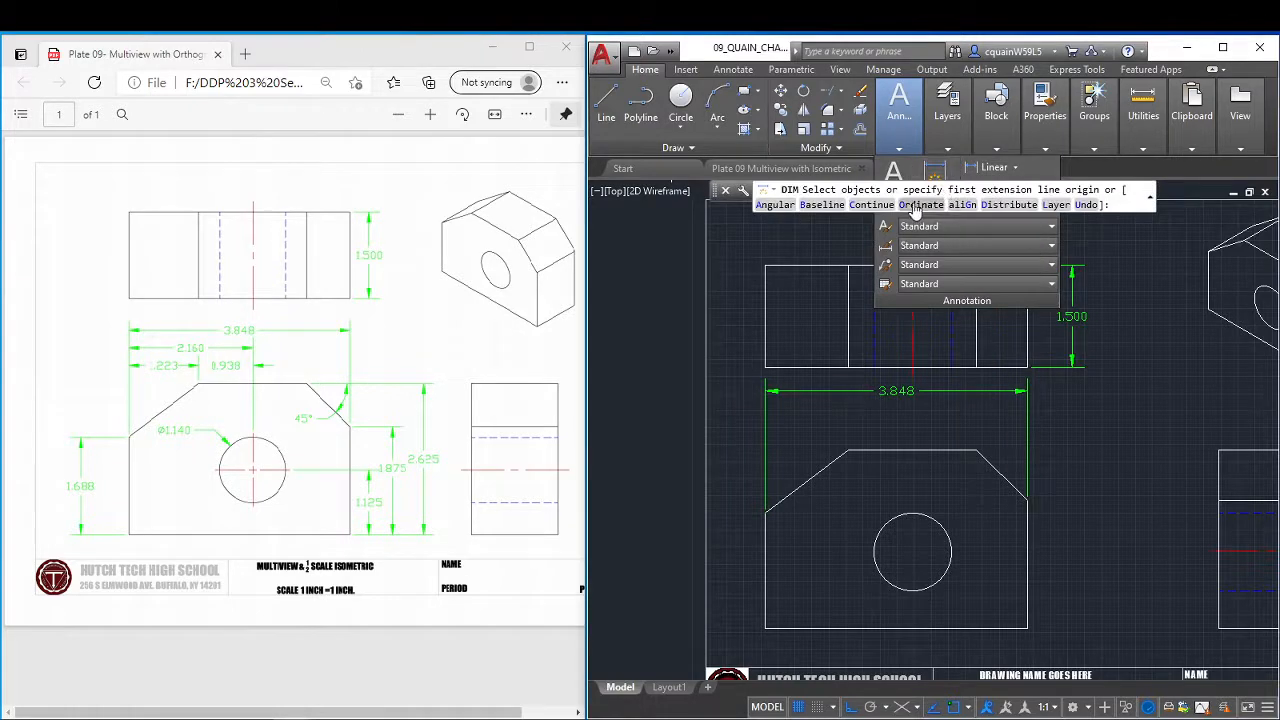
pyautogui.click(872, 204)
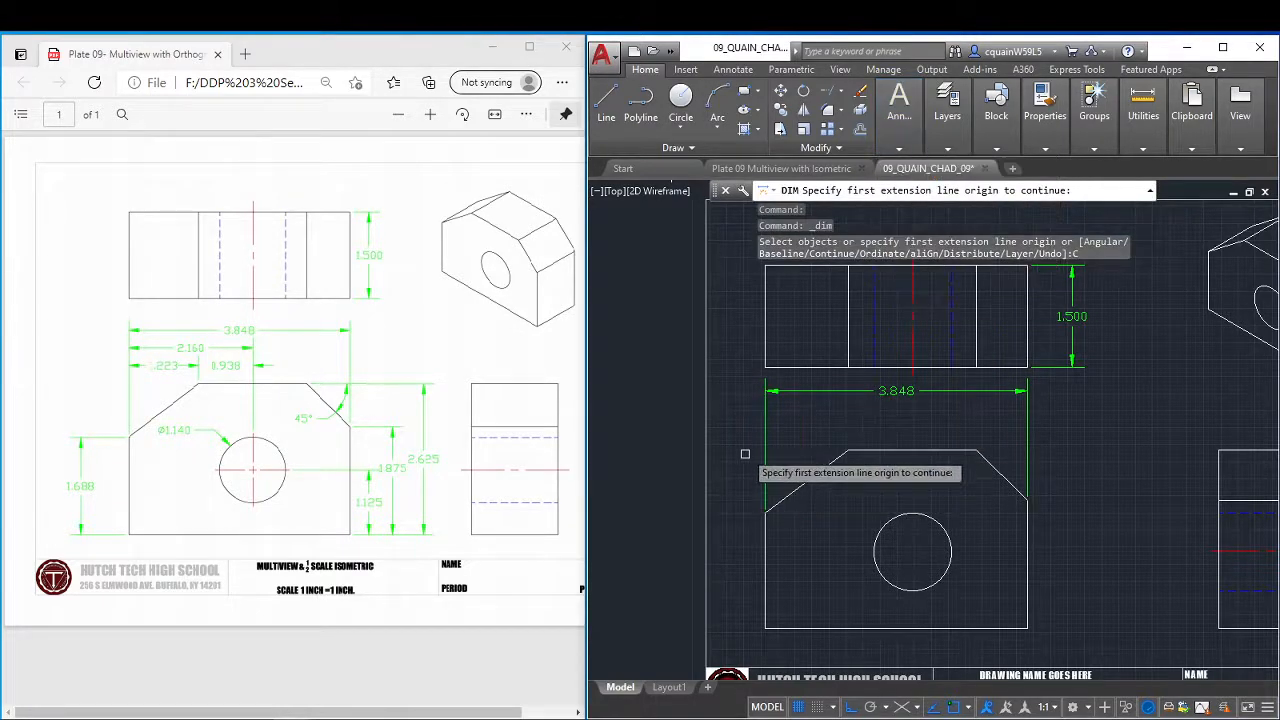
pyautogui.click(765, 427)
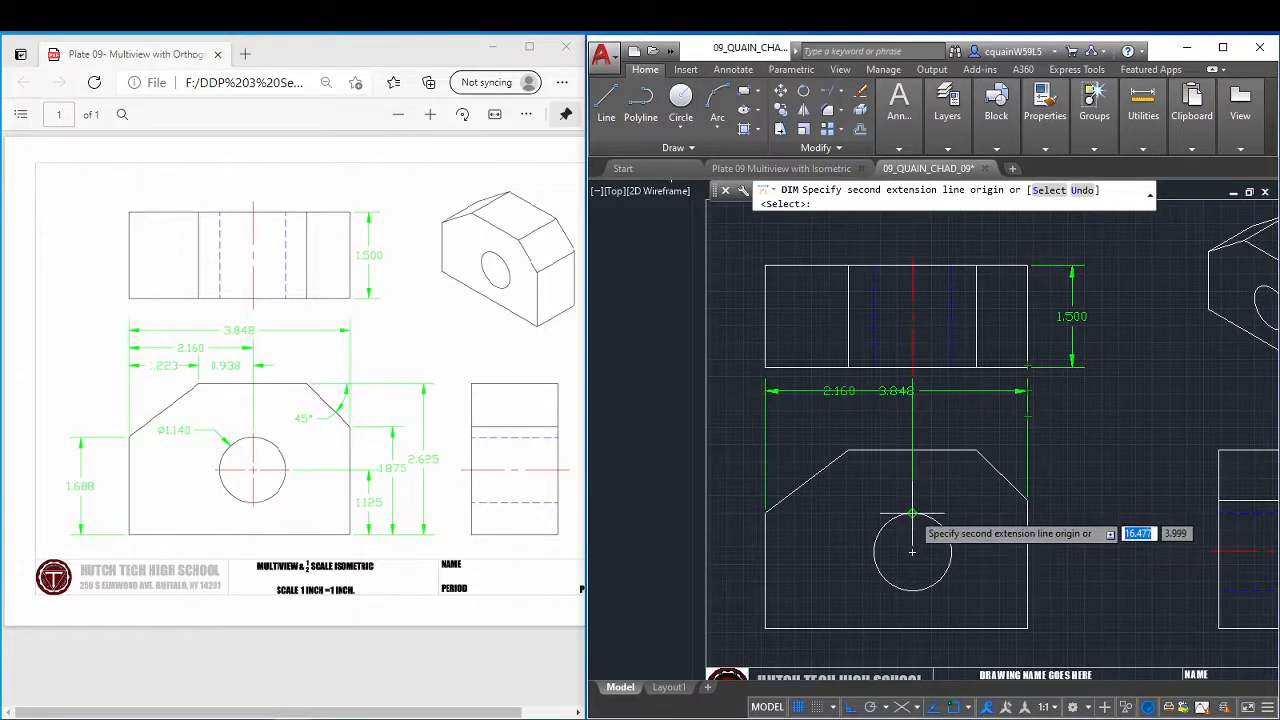
pyautogui.click(912, 551)
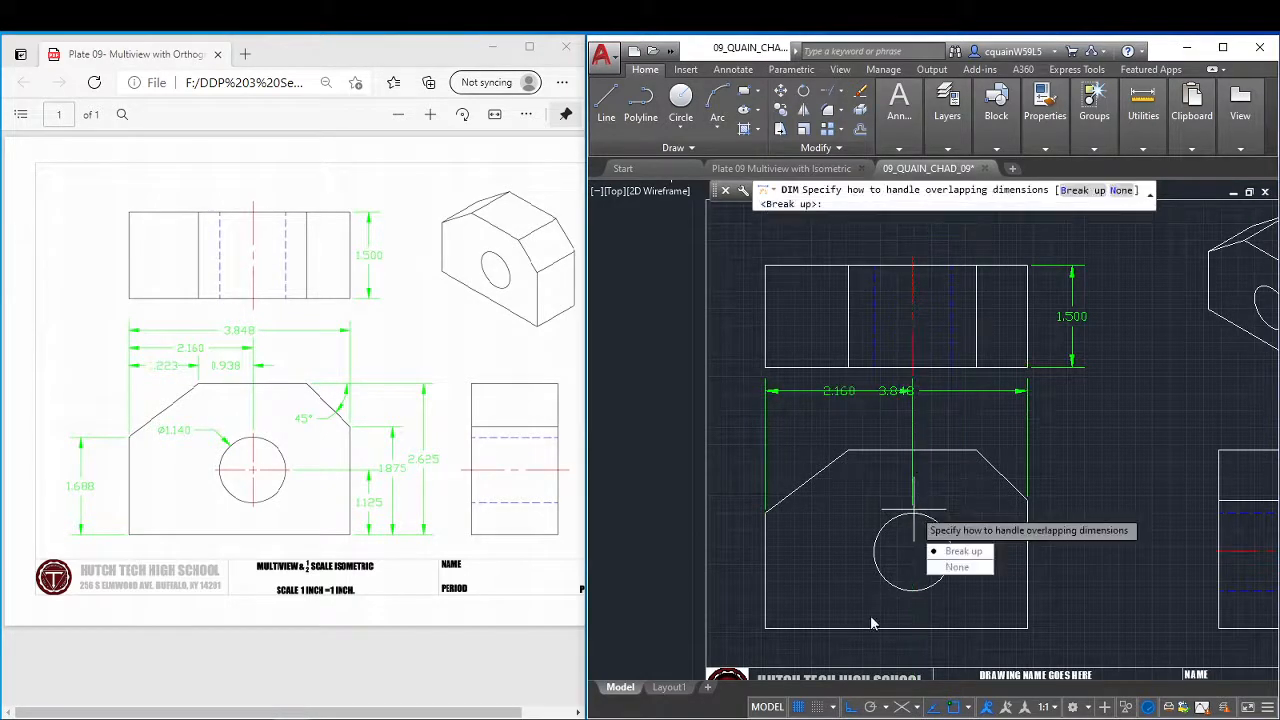
pyautogui.click(957, 568)
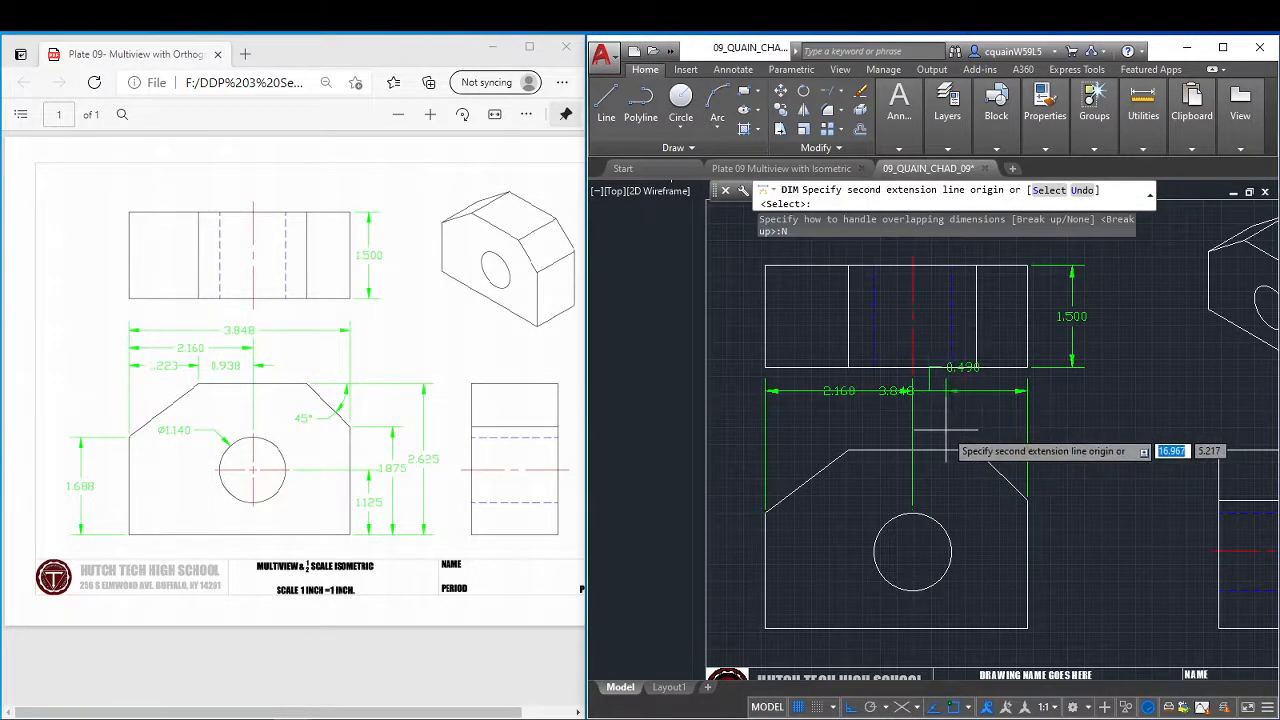
pyautogui.press('Escape')
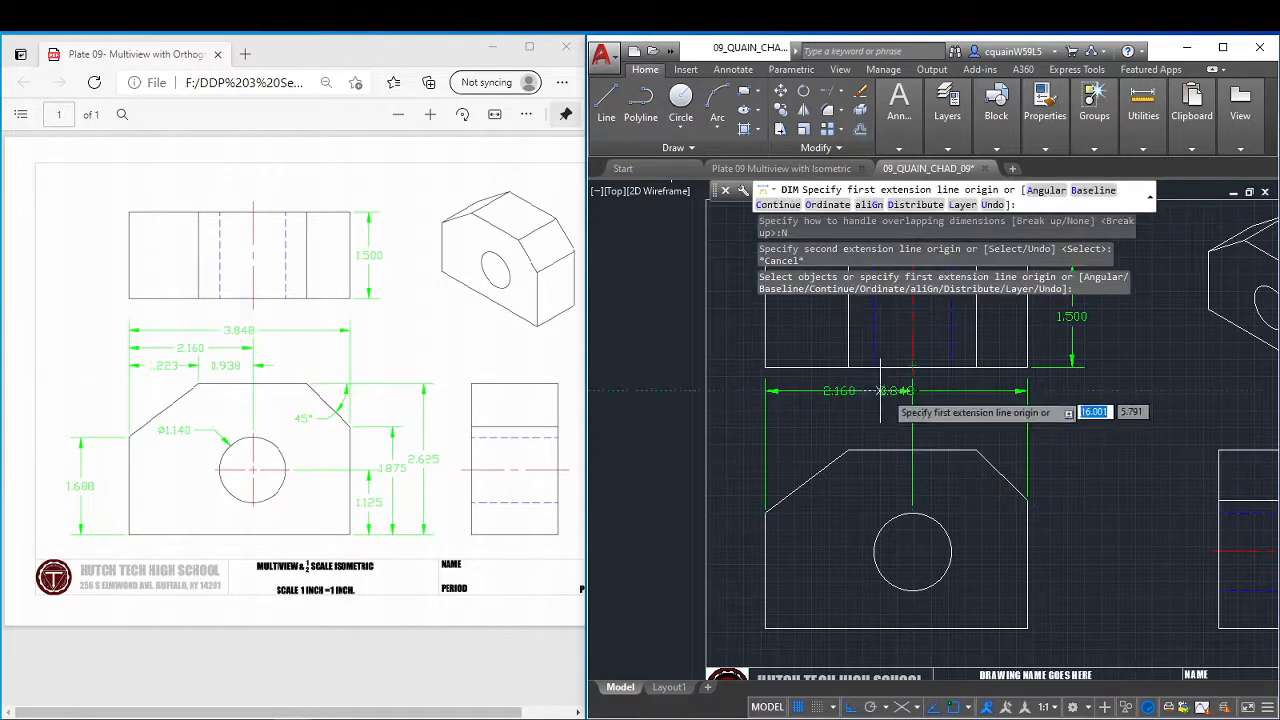
pyautogui.press('Escape')
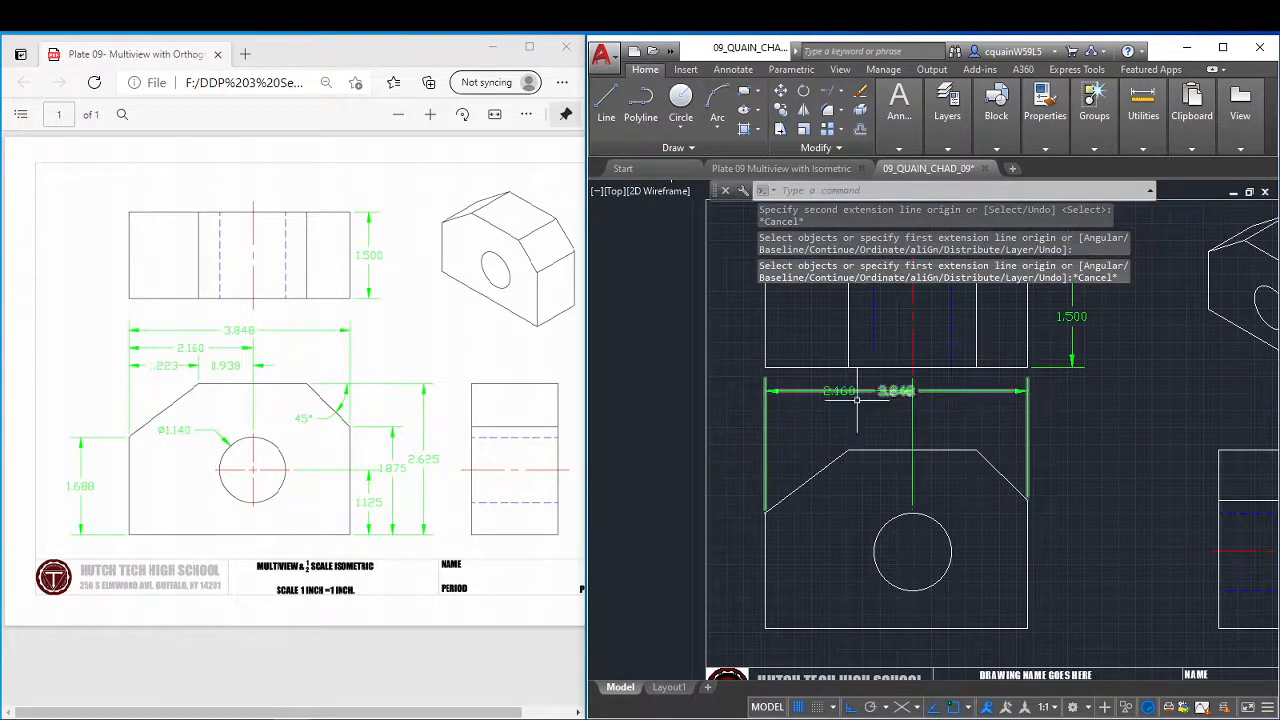
# Stretch the hole-centre dimension line down so it sits just below the overall width dimension.
pyautogui.click(838, 391)
pyautogui.click(838, 391)
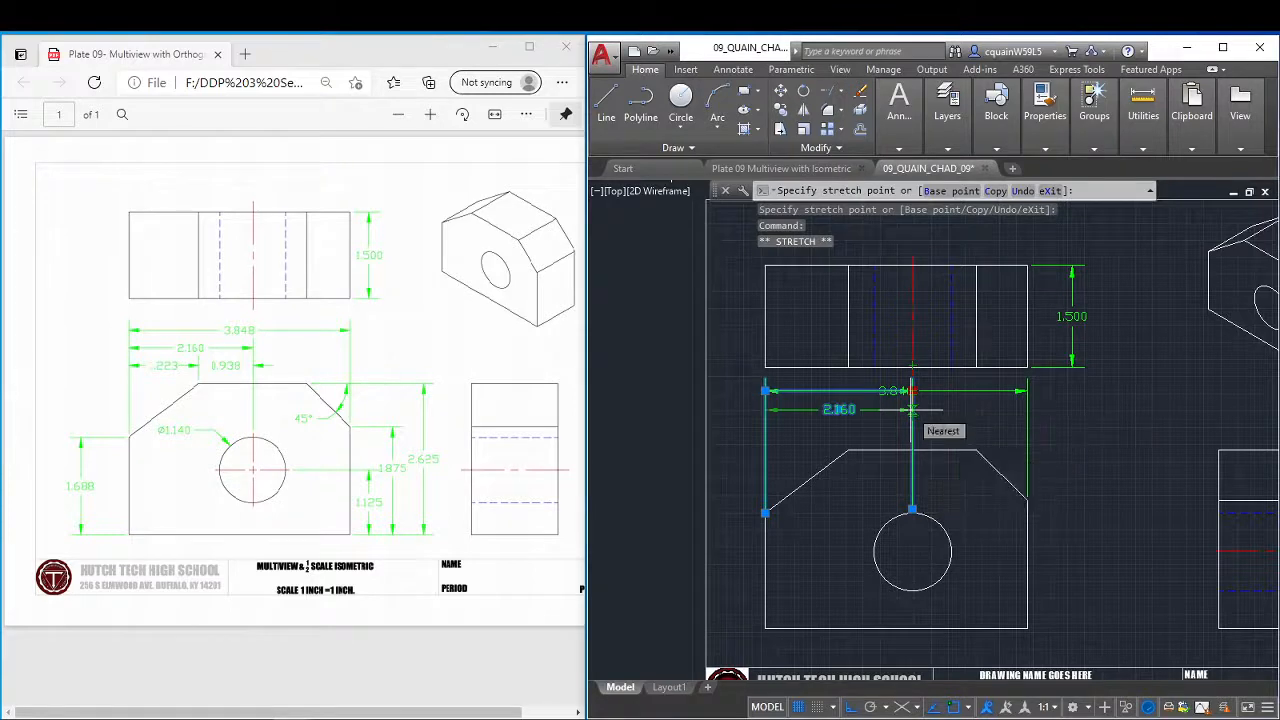
pyautogui.click(912, 408)
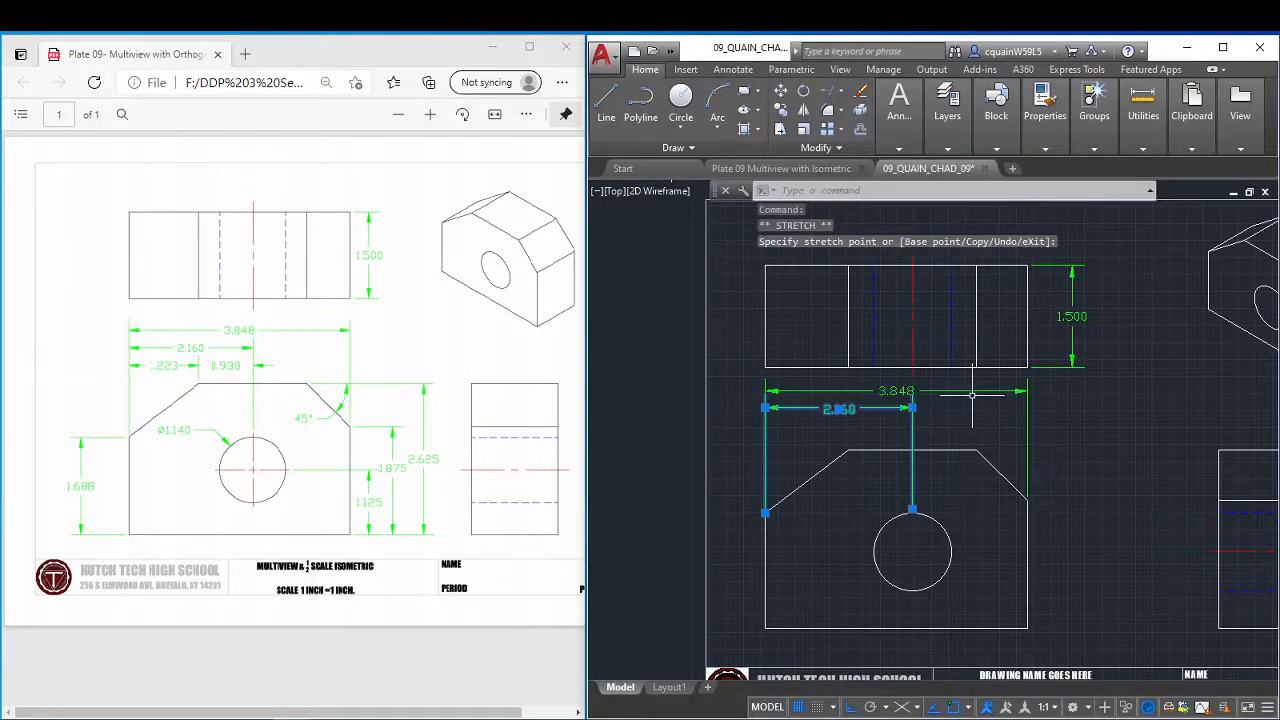
pyautogui.press('Escape')
pyautogui.press('Escape')
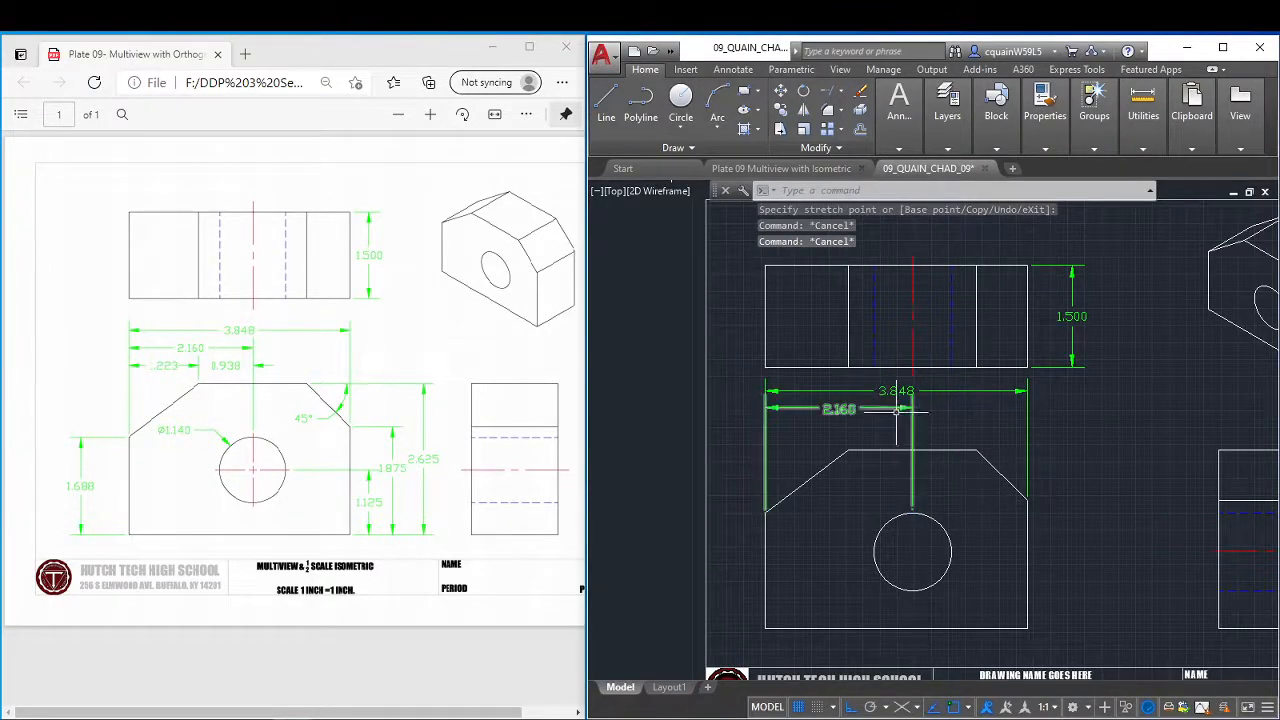
# Lower the hole-centre dimension line slightly more and bring its text straight down in line with it.
pyautogui.click(906, 408)
pyautogui.click(912, 408)
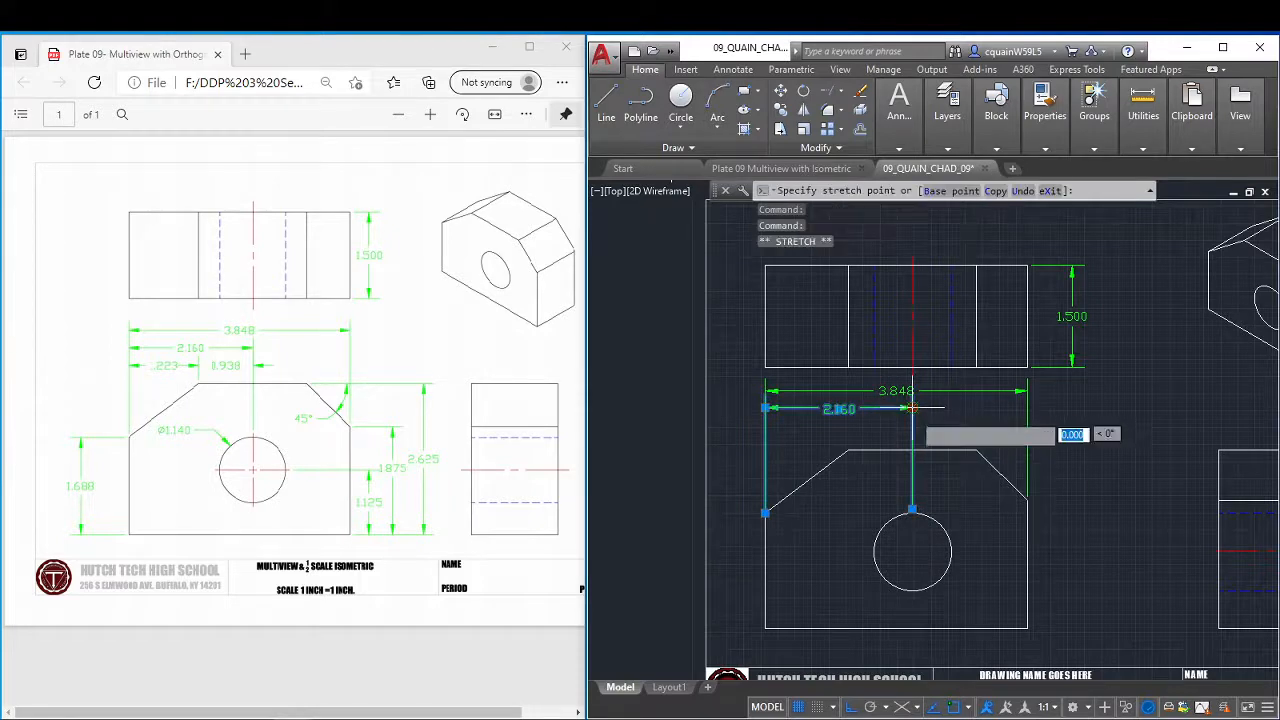
pyautogui.click(838, 409)
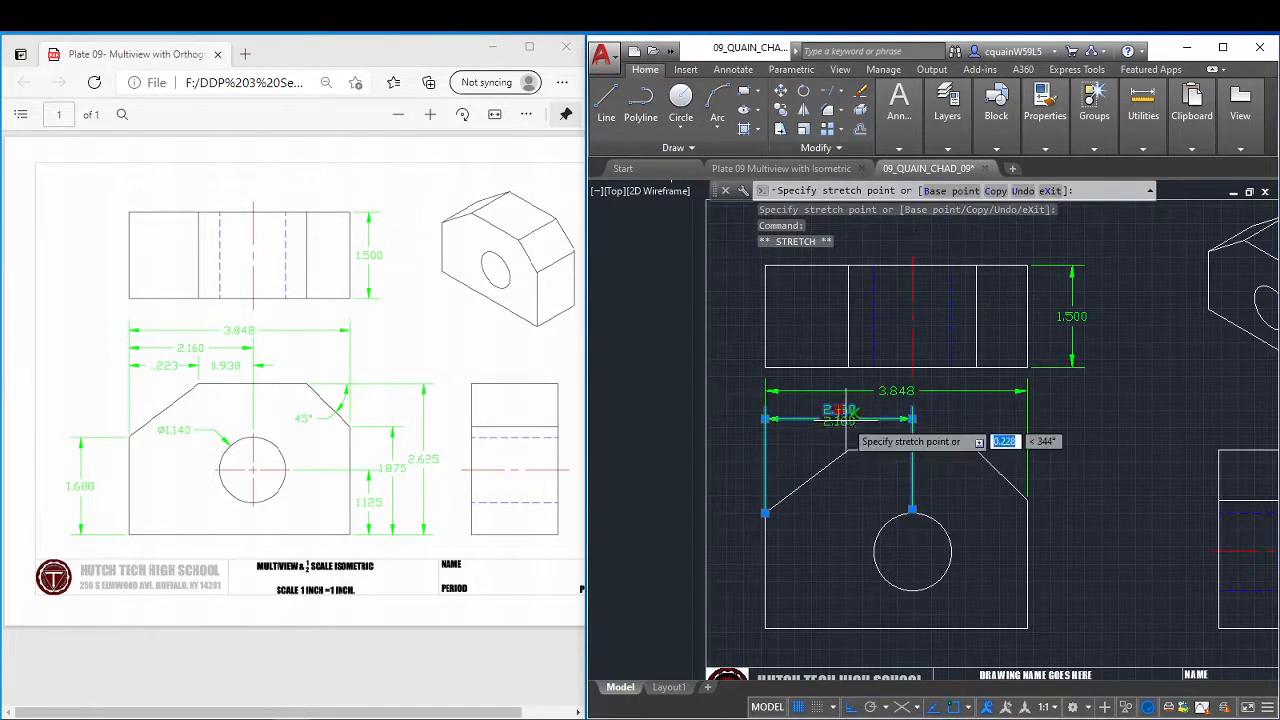
pyautogui.scroll(7, 842, 420)
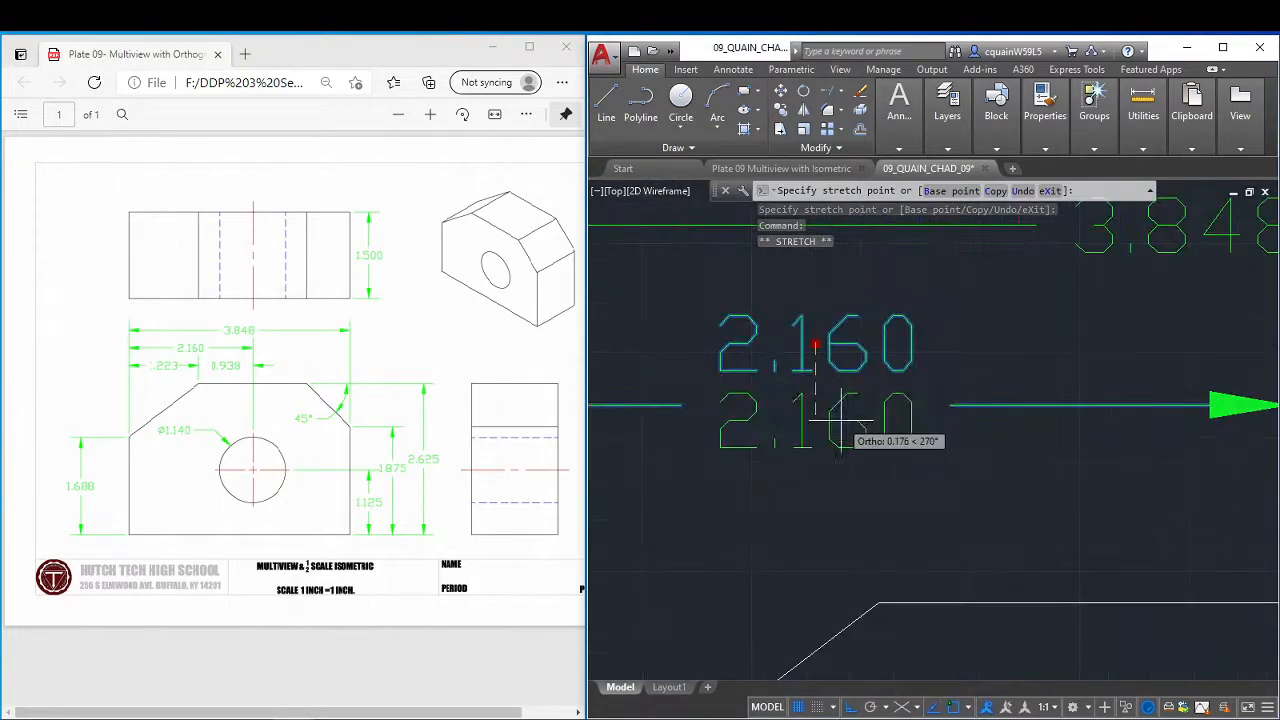
pyautogui.click(835, 427)
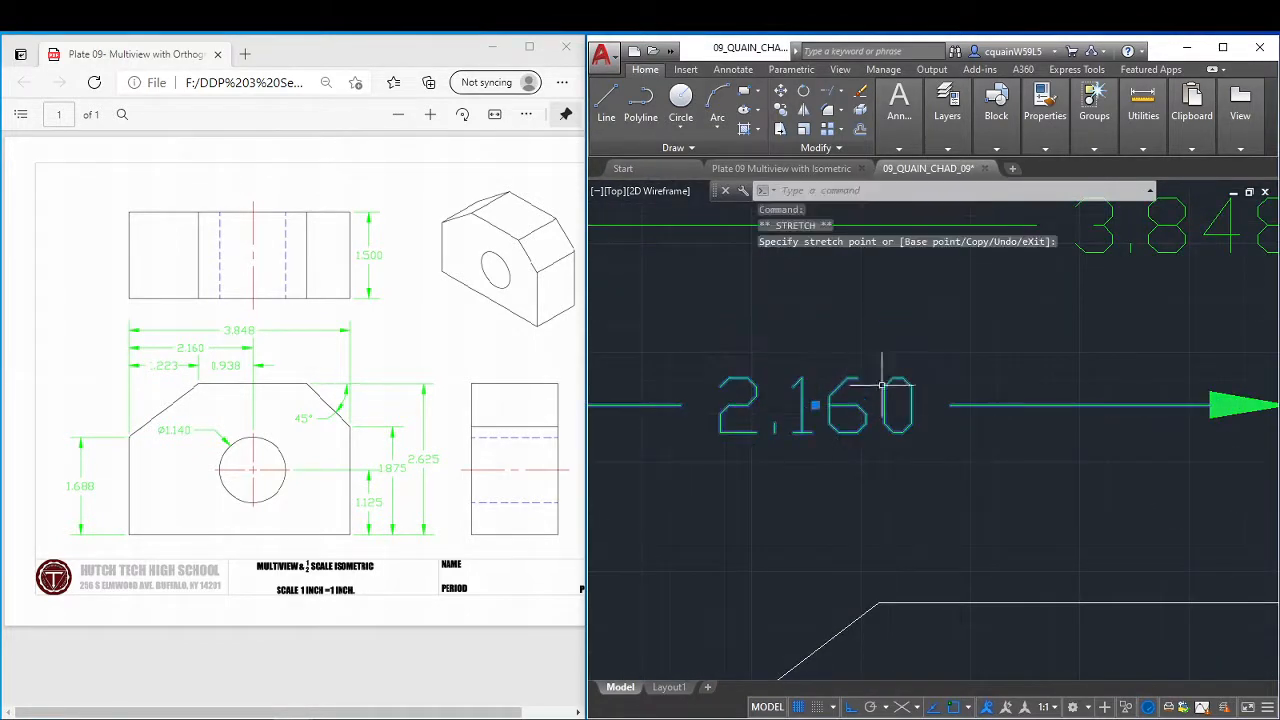
pyautogui.press('Escape')
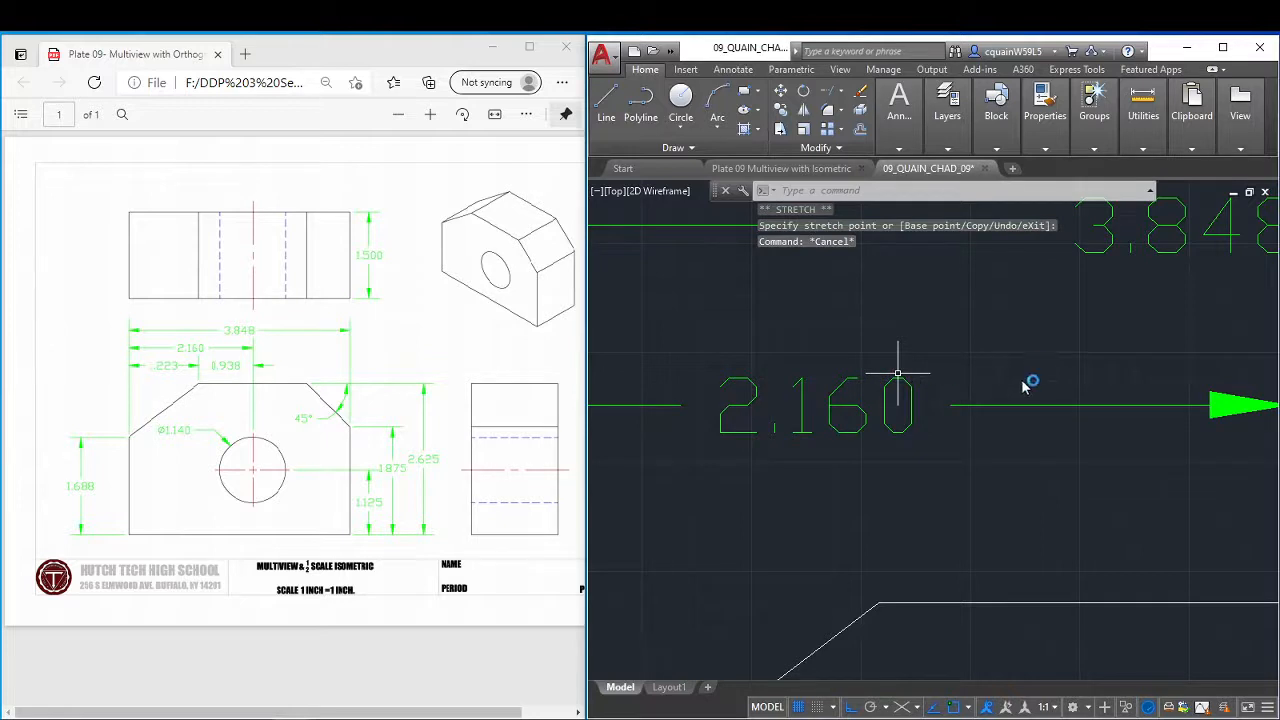
pyautogui.scroll(-5, 1024, 385)
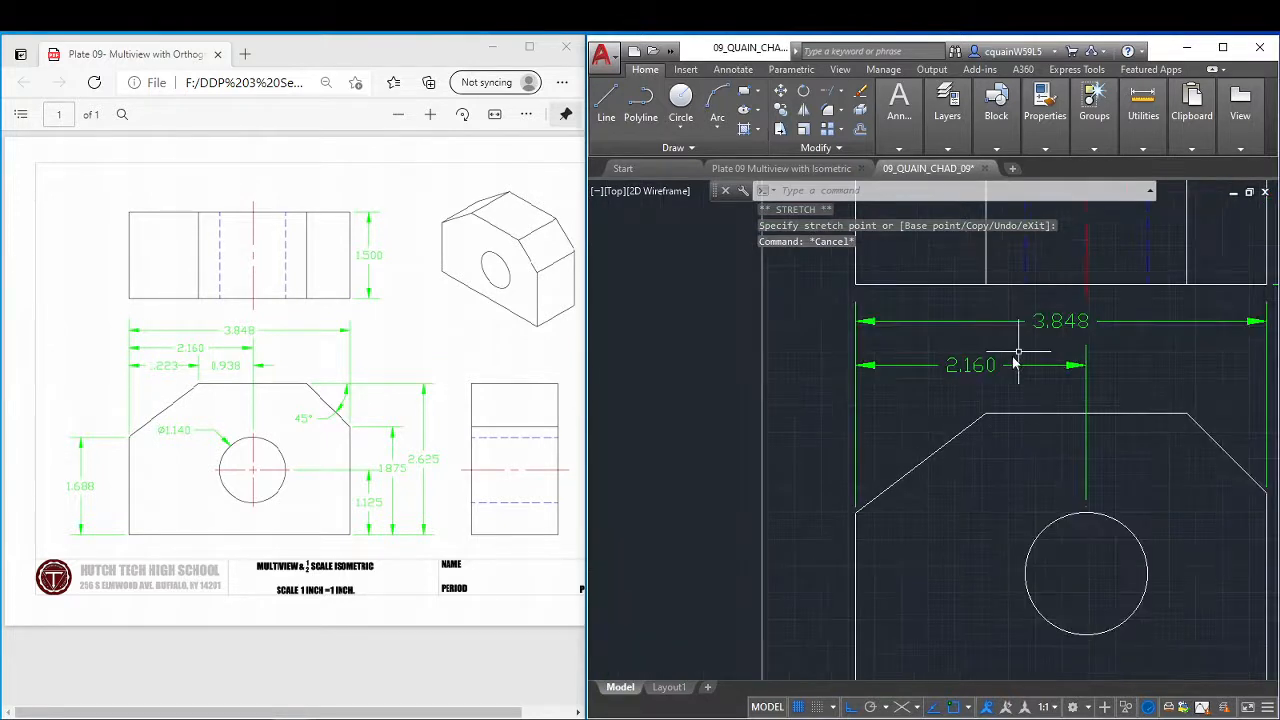
pyautogui.scroll(-2, 1052, 409)
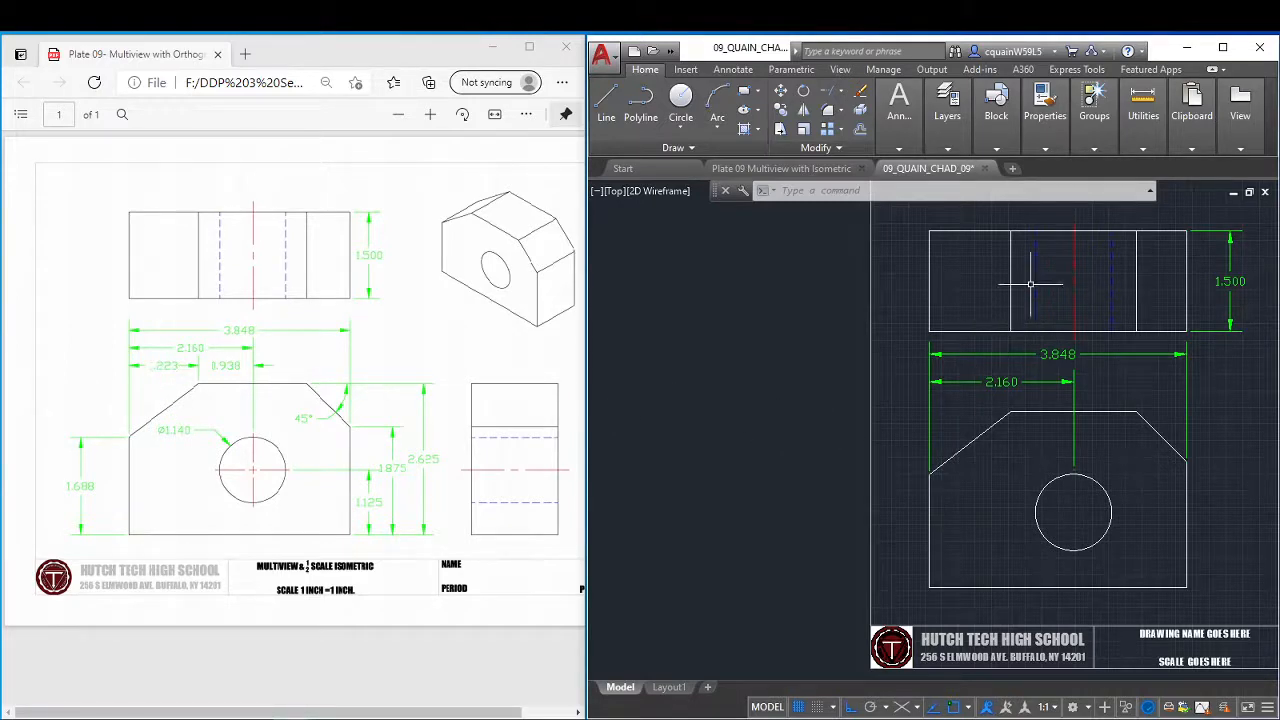
# Add a continued horizontal dimension from the front view's left edge to the left chamfer's upper corner, choosing None for overlapping dimensions.
pyautogui.click(891, 154)
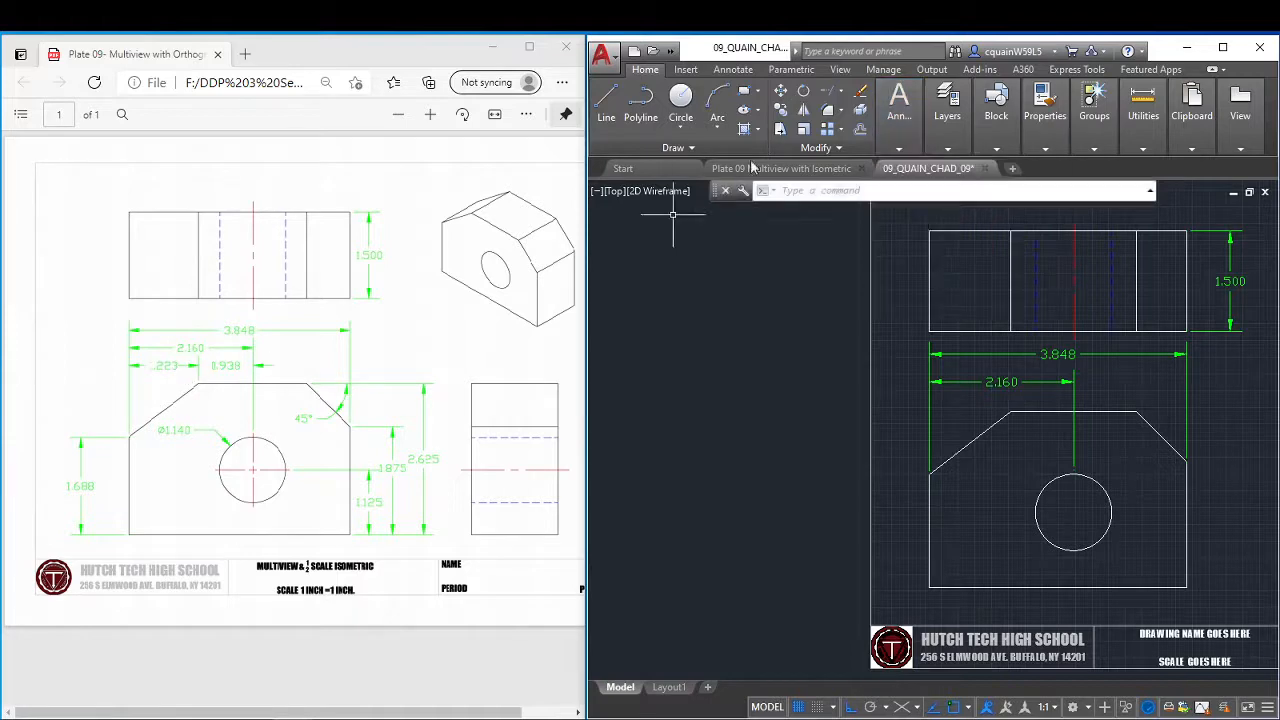
pyautogui.click(897, 152)
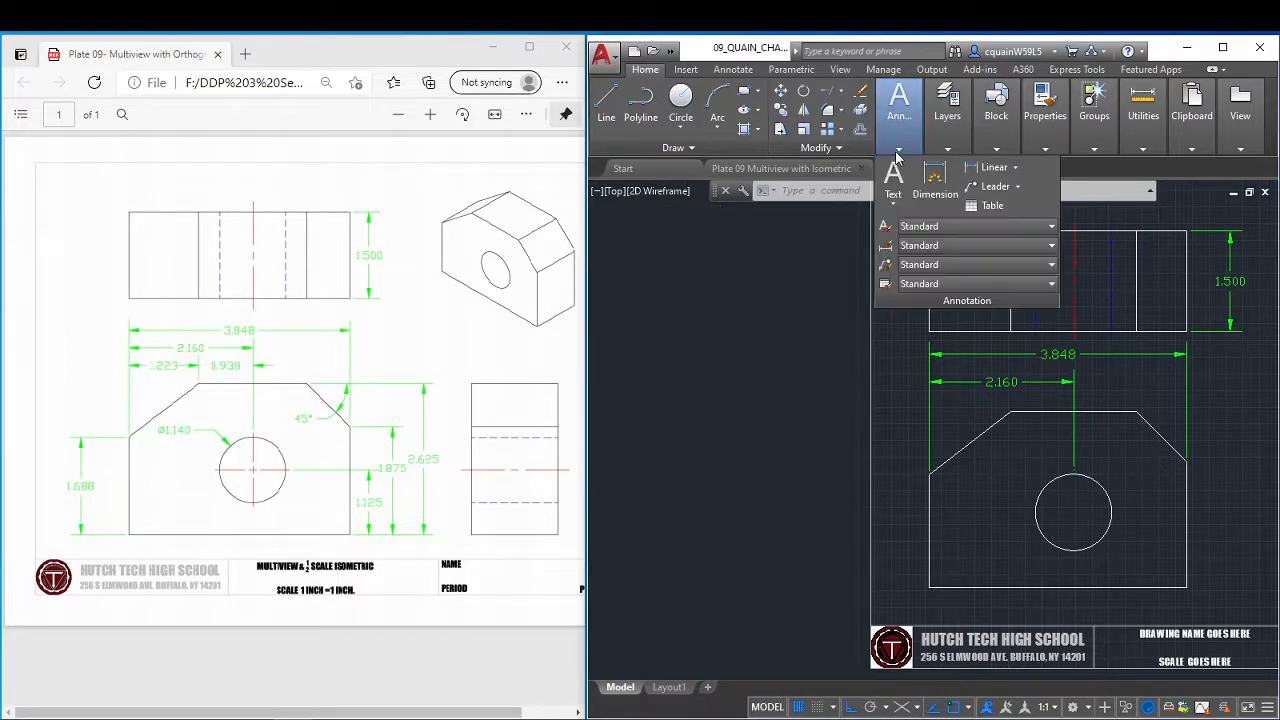
pyautogui.click(940, 199)
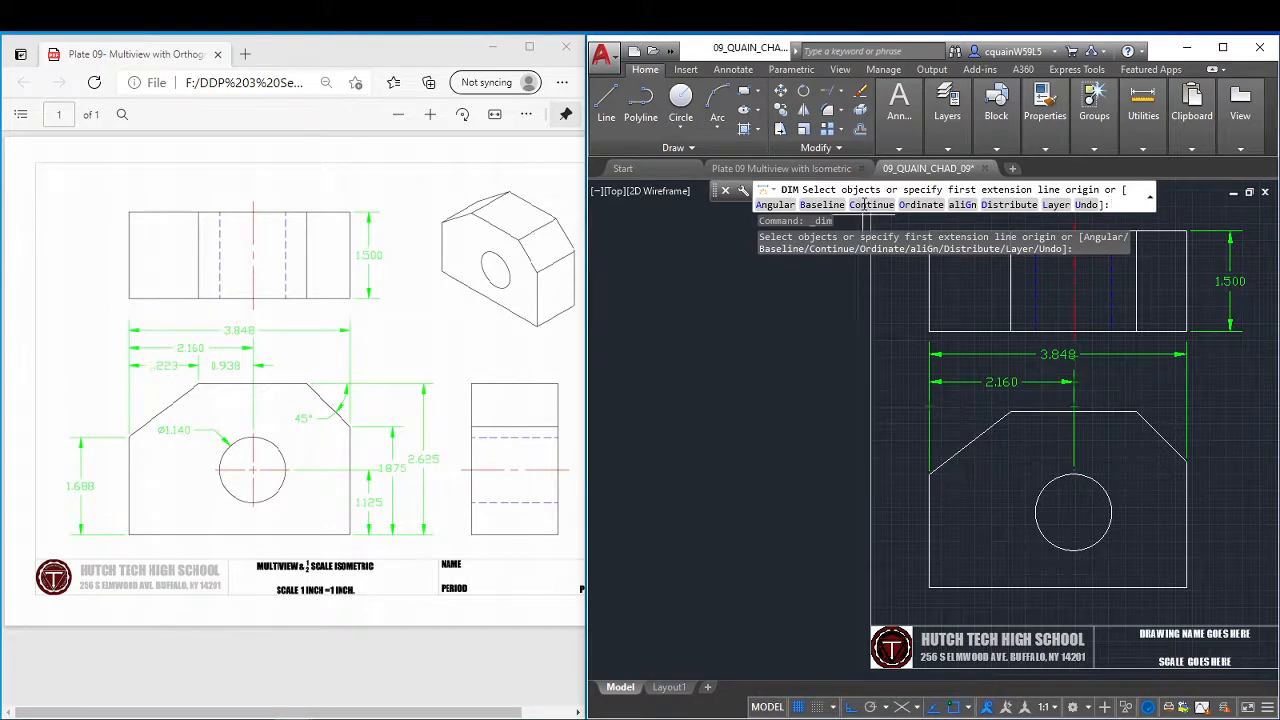
pyautogui.click(864, 204)
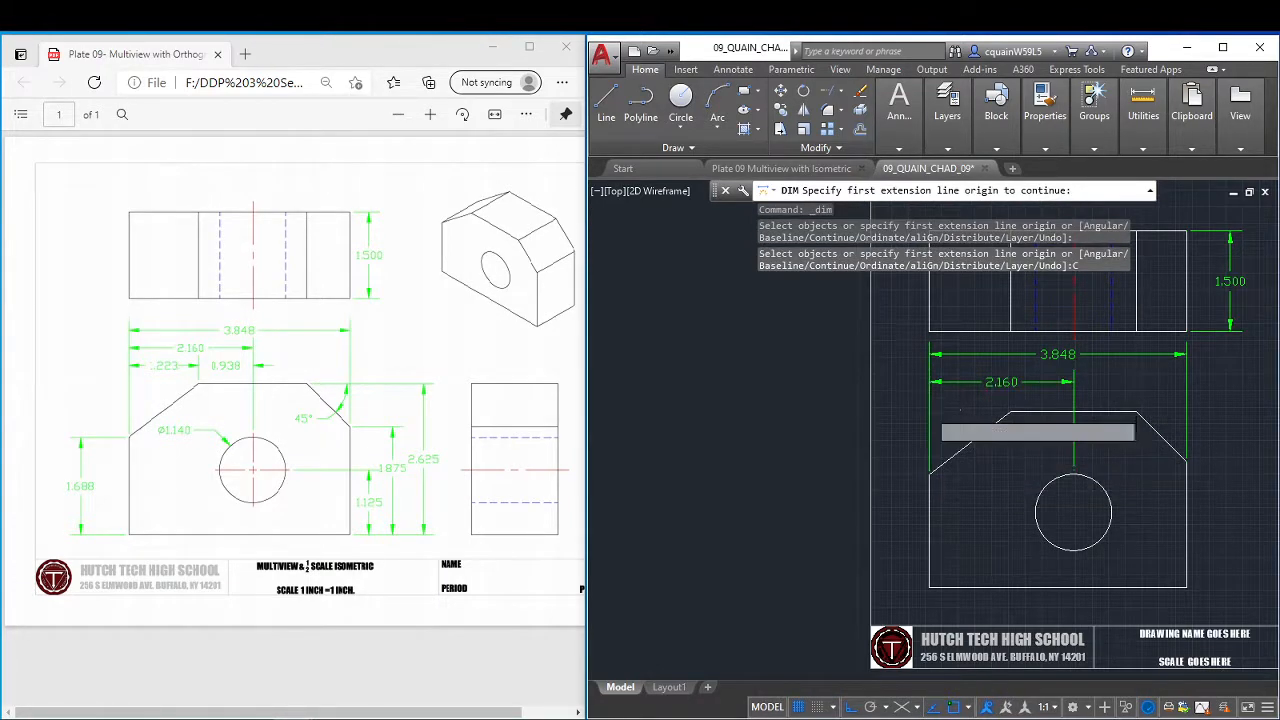
pyautogui.click(935, 405)
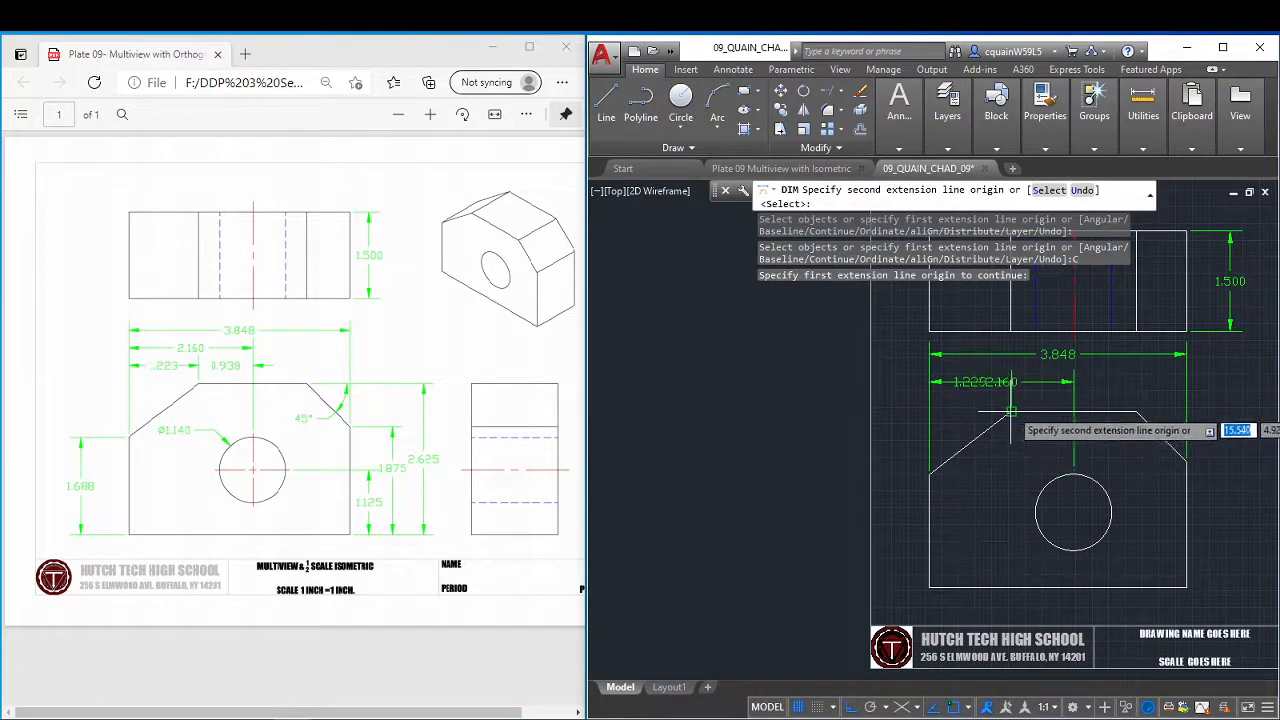
pyautogui.click(1011, 411)
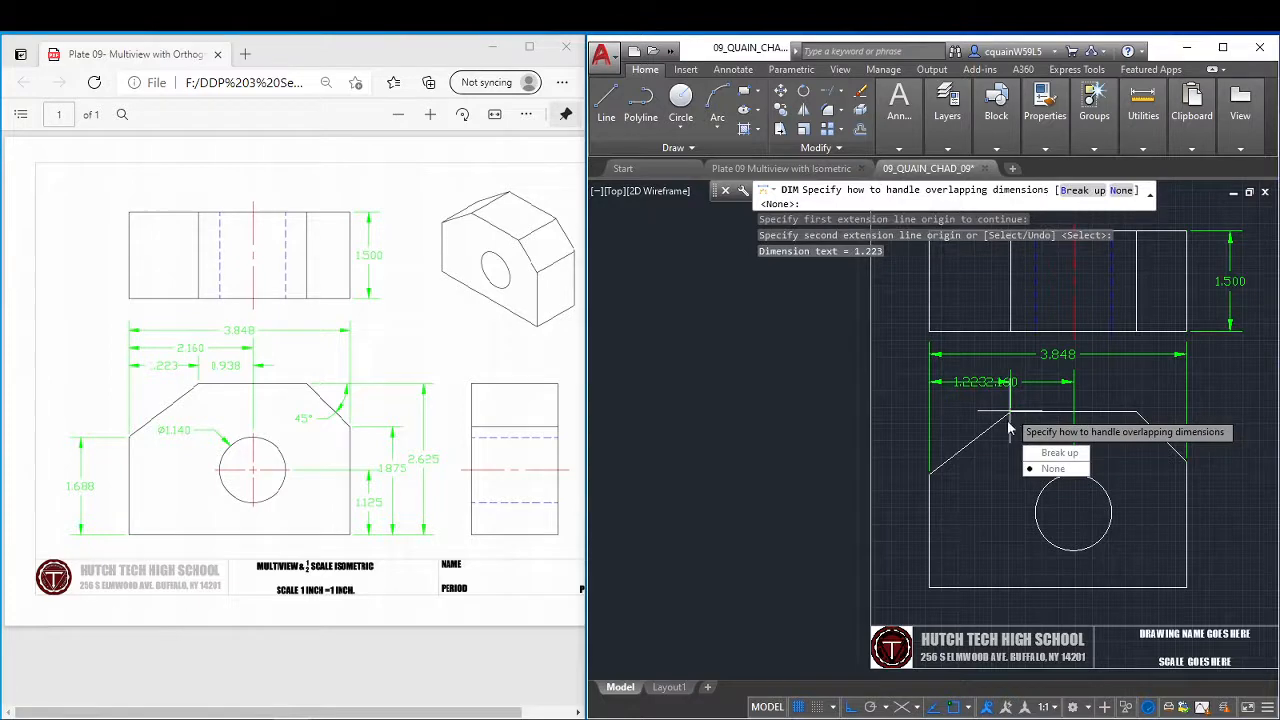
pyautogui.click(1058, 467)
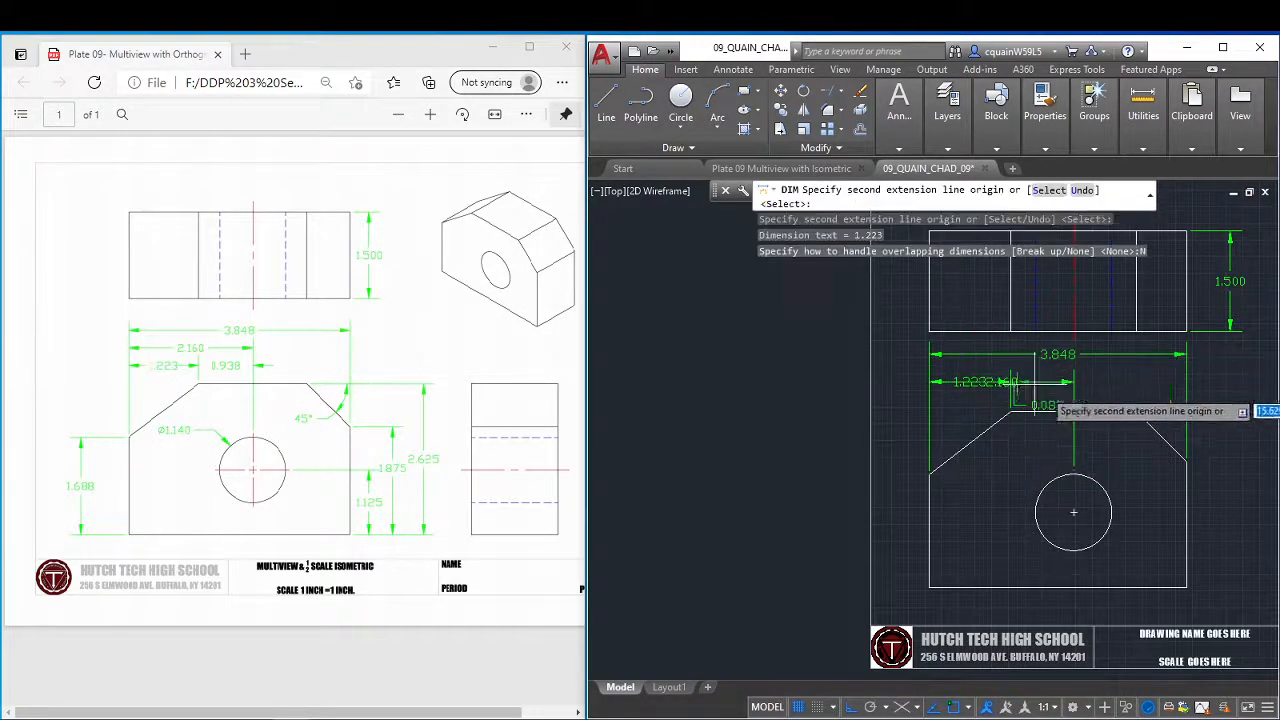
# Continue the dimension chain from the left chamfer's upper corner to the hole's vertical centre position, choosing None for overlaps.
pyautogui.scroll(5, 1070, 405)
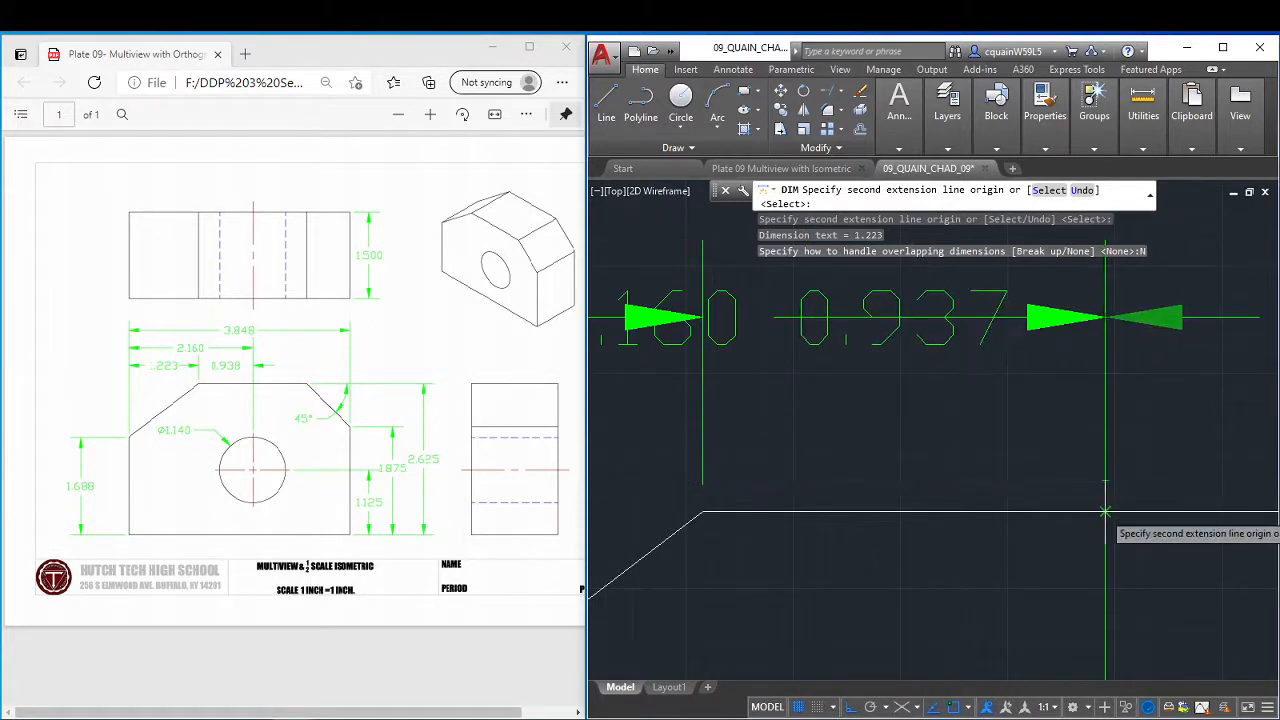
pyautogui.click(1105, 511)
pyautogui.scroll(-1, 1141, 426)
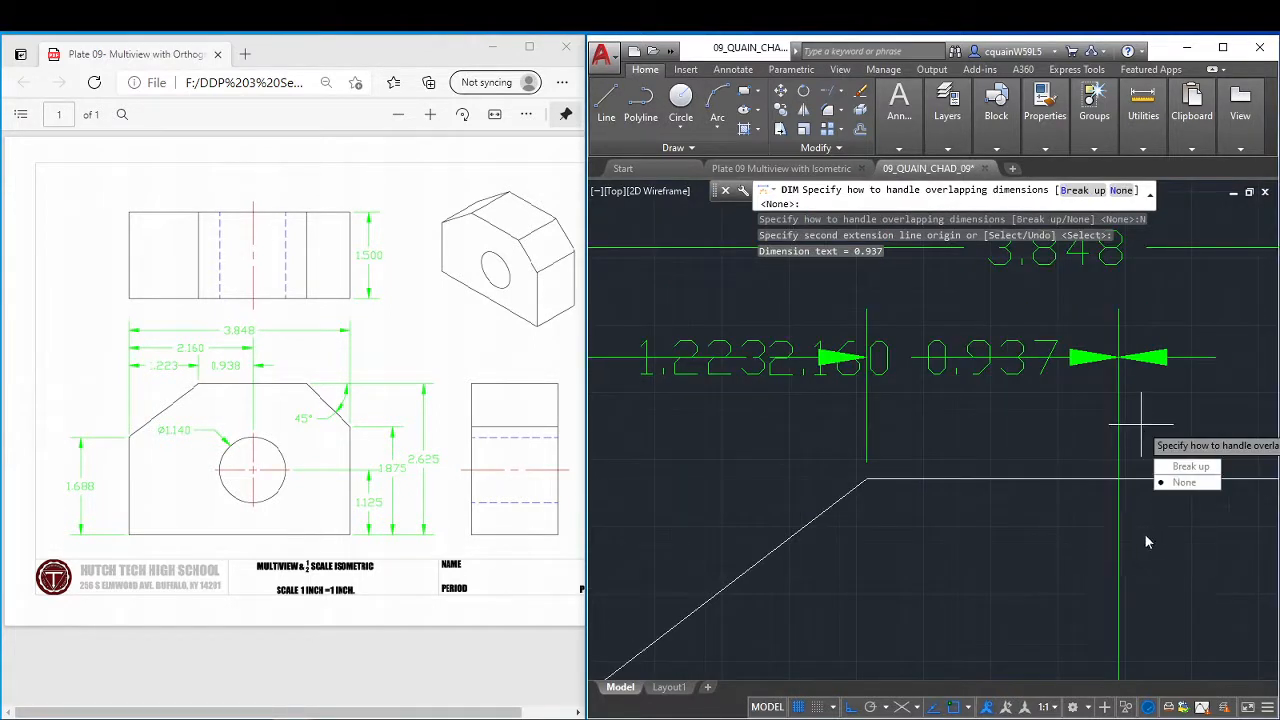
pyautogui.click(1174, 483)
pyautogui.scroll(-1, 941, 383)
pyautogui.scroll(-1, 960, 372)
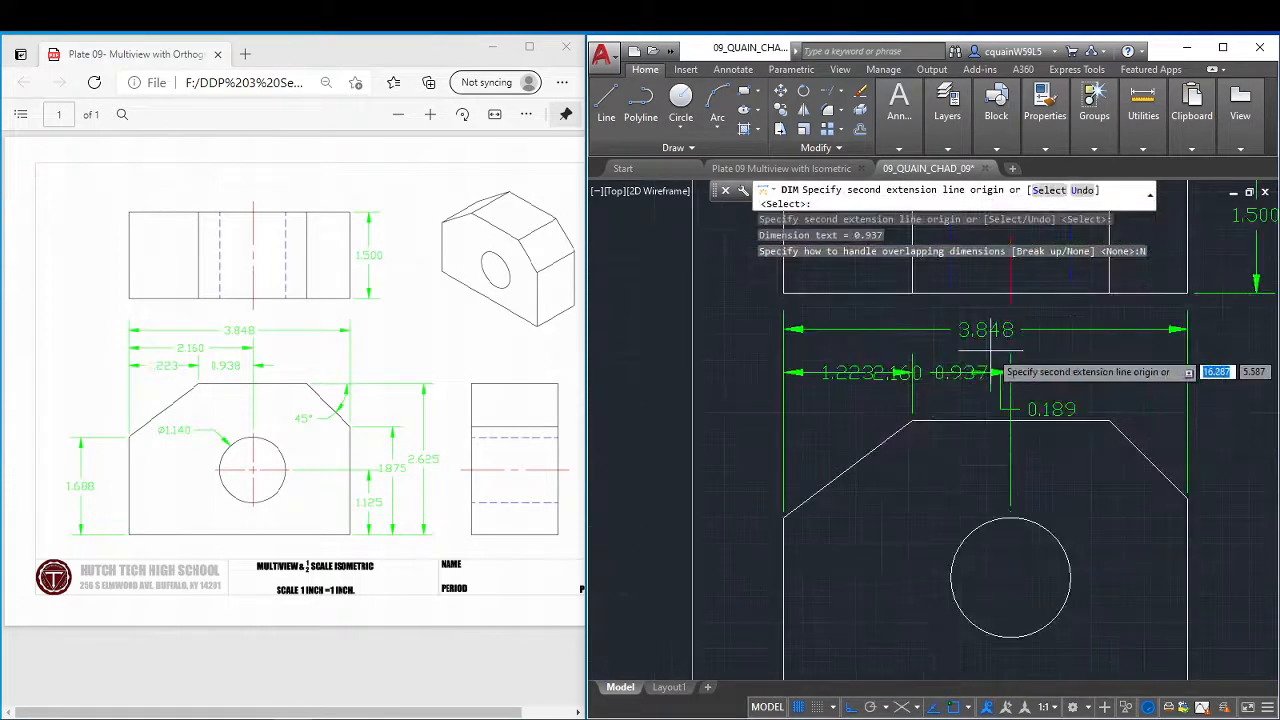
pyautogui.press('Escape')
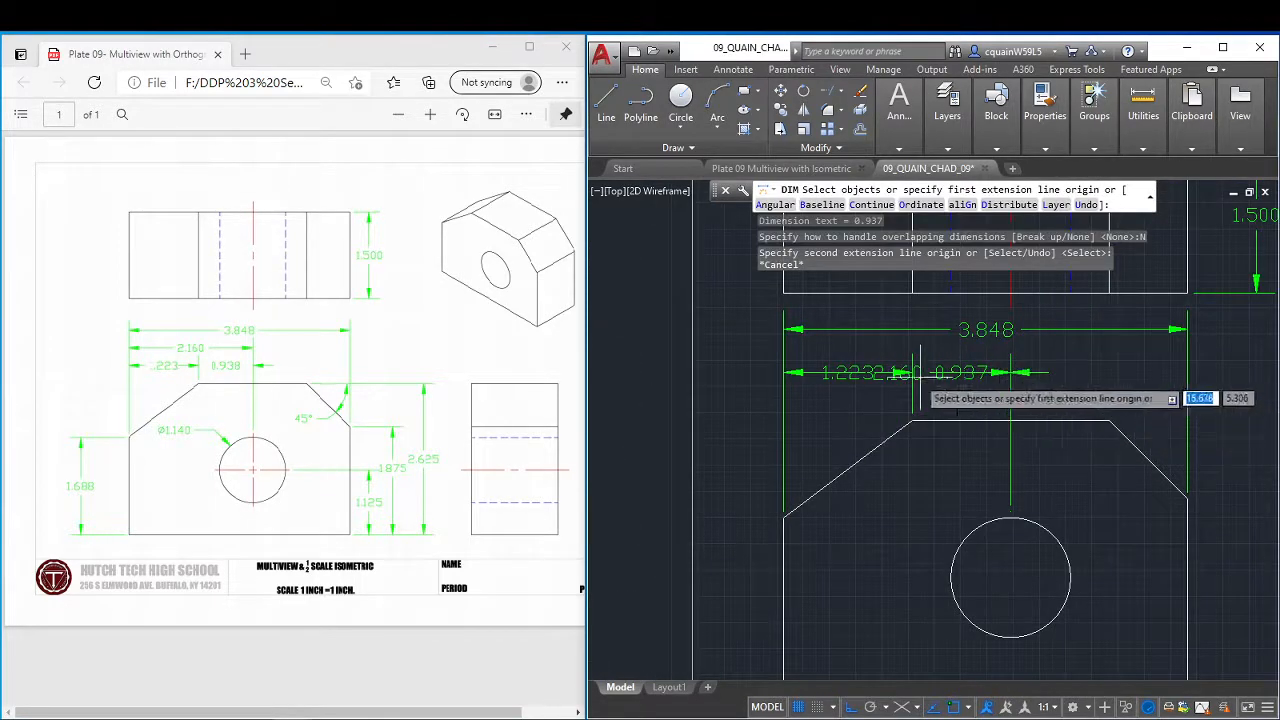
# Lower the left-edge-to-chamfer dimension line to just above the front view's top edge and raise the hole-centre dimension line closer to the overall width dimension.
pyautogui.scroll(-1, 912, 383)
pyautogui.scroll(4, 912, 376)
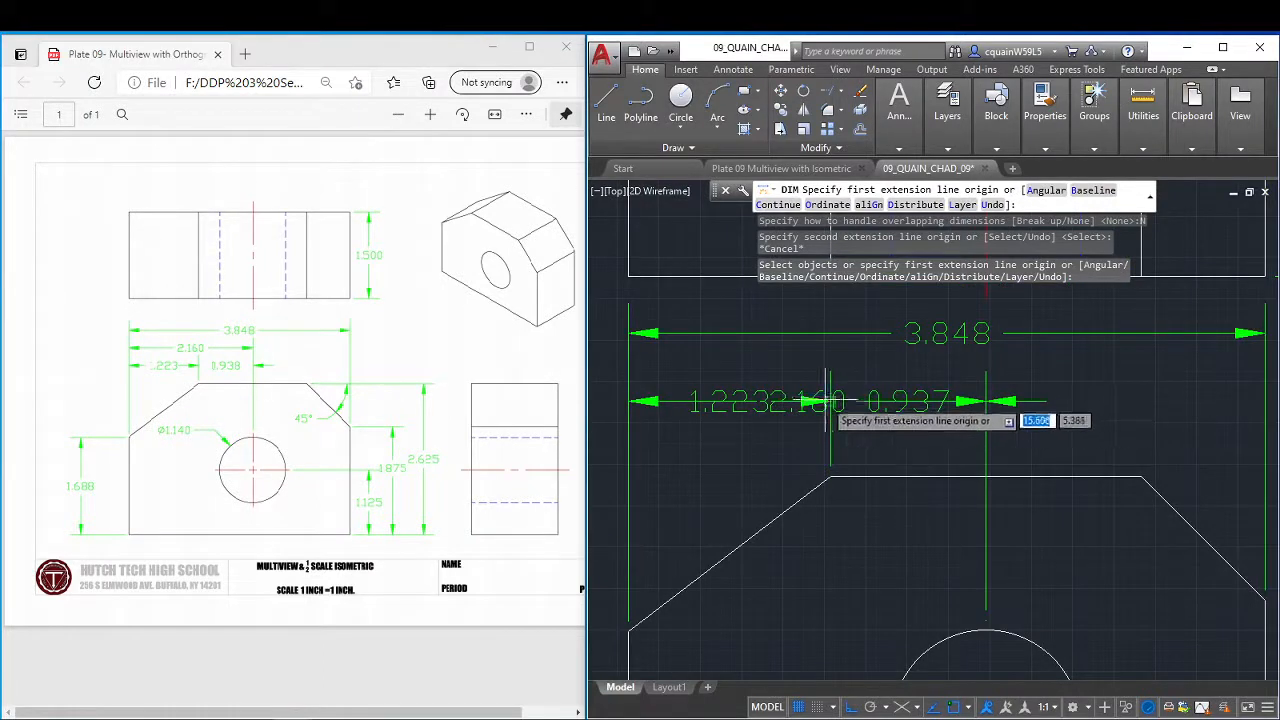
pyautogui.press('Escape')
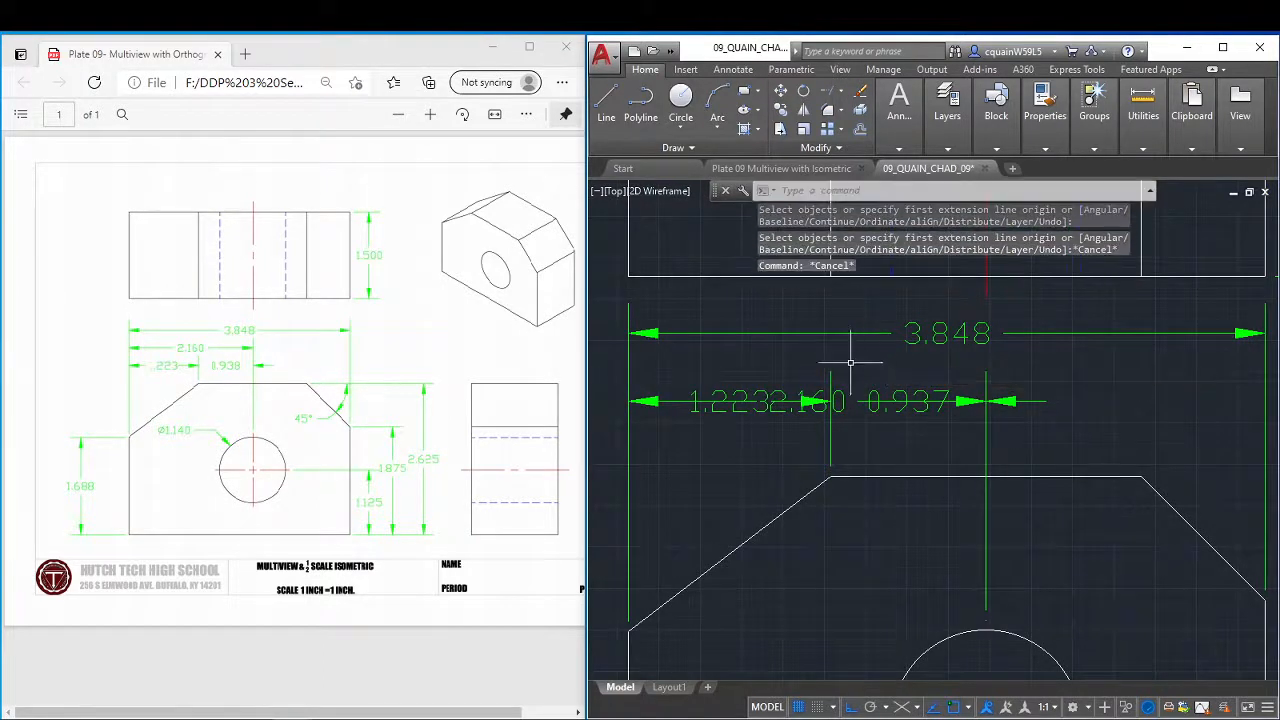
pyautogui.click(829, 400)
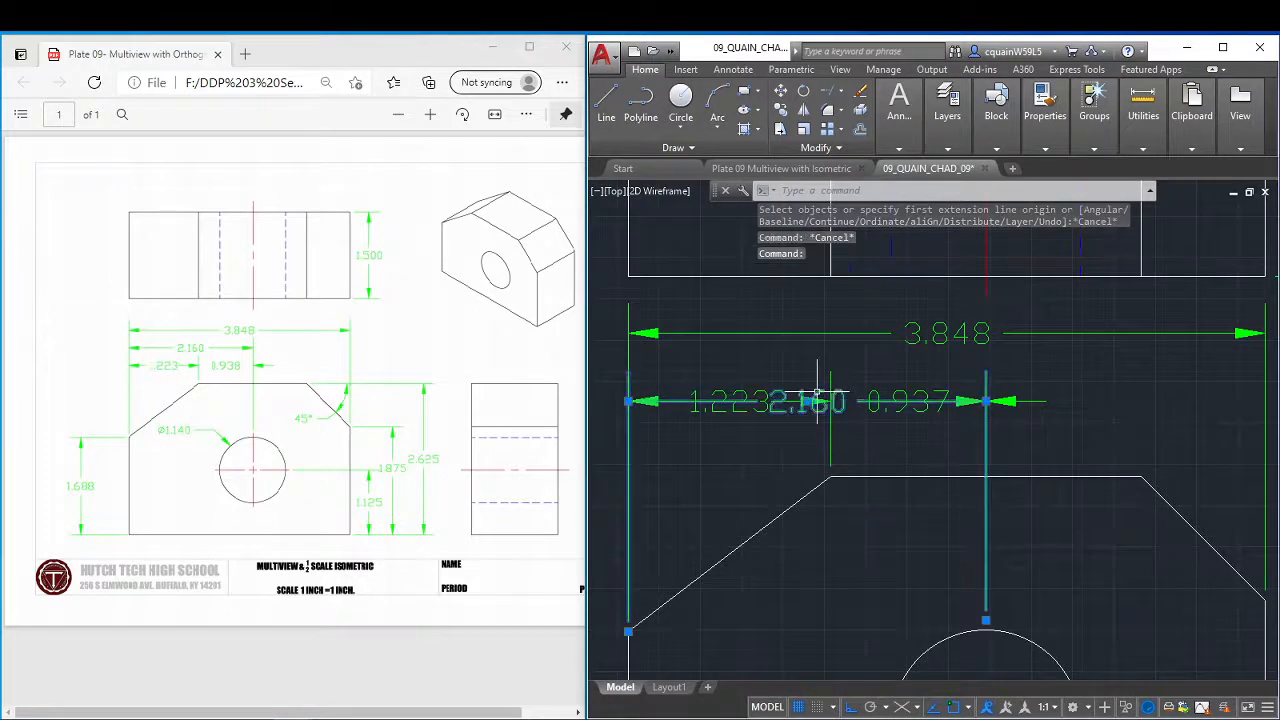
pyautogui.moveTo(809, 402)
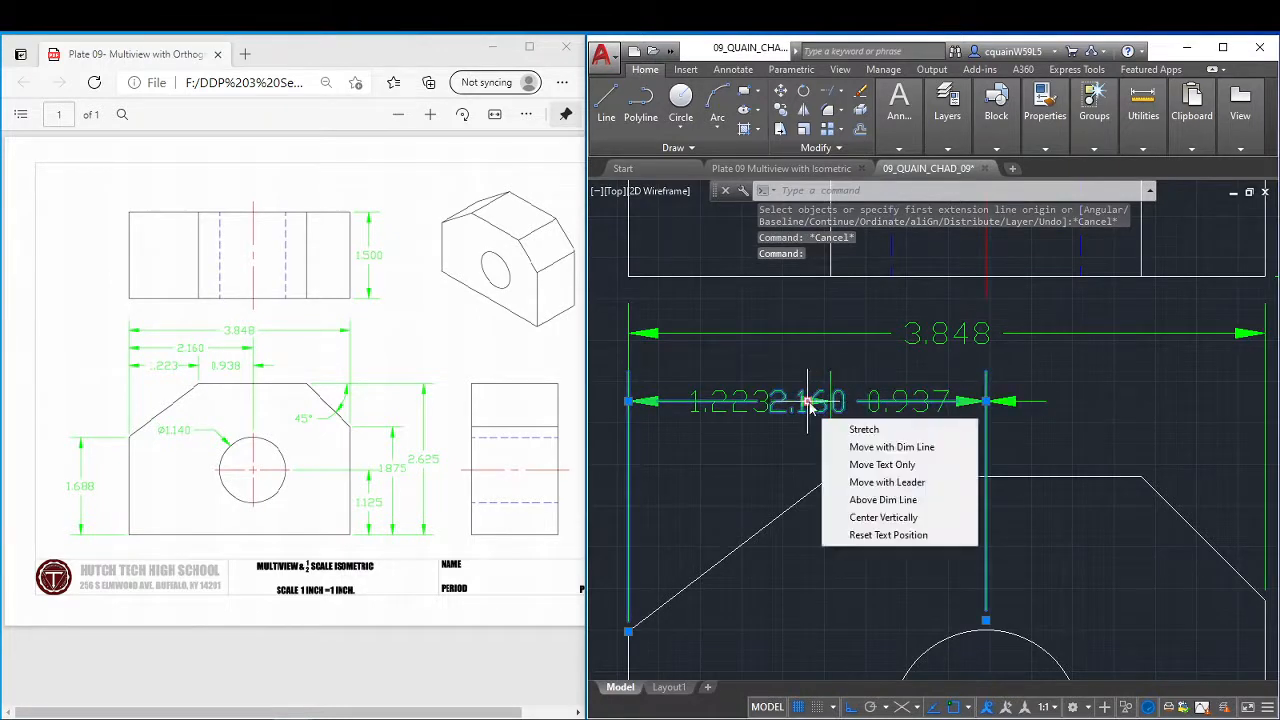
pyautogui.click(752, 396)
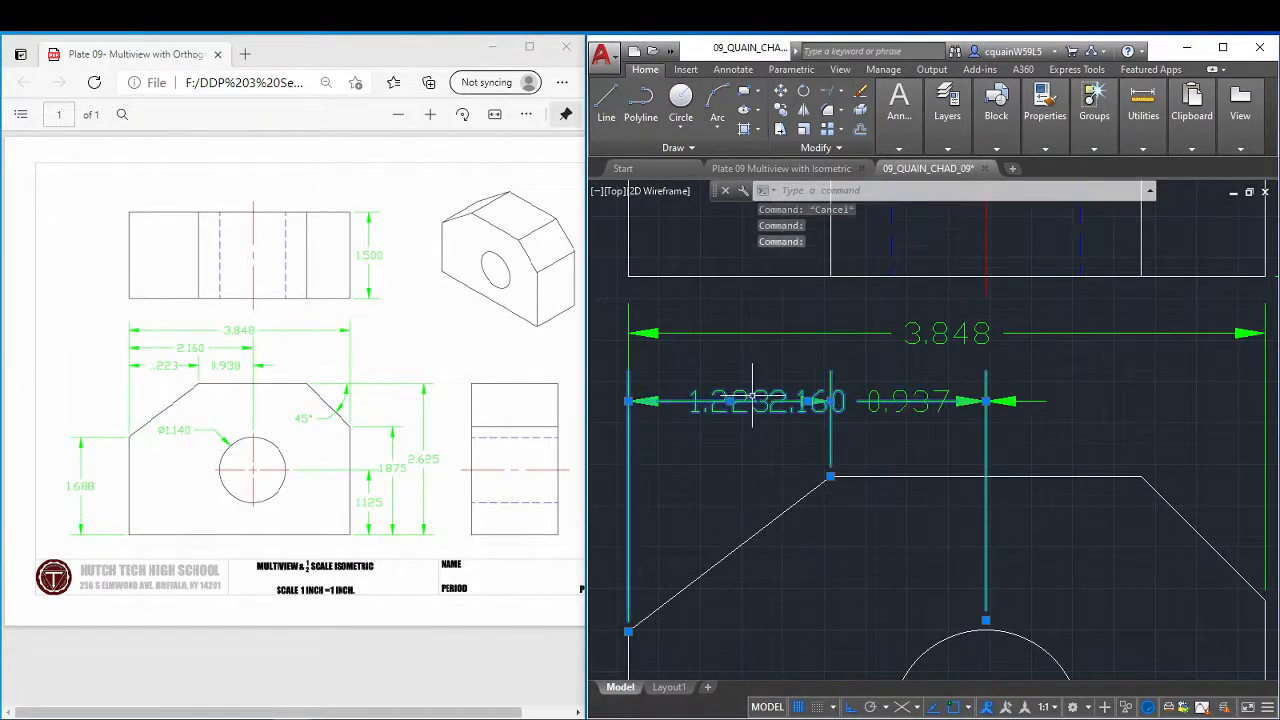
pyautogui.click(830, 401)
pyautogui.click(834, 445)
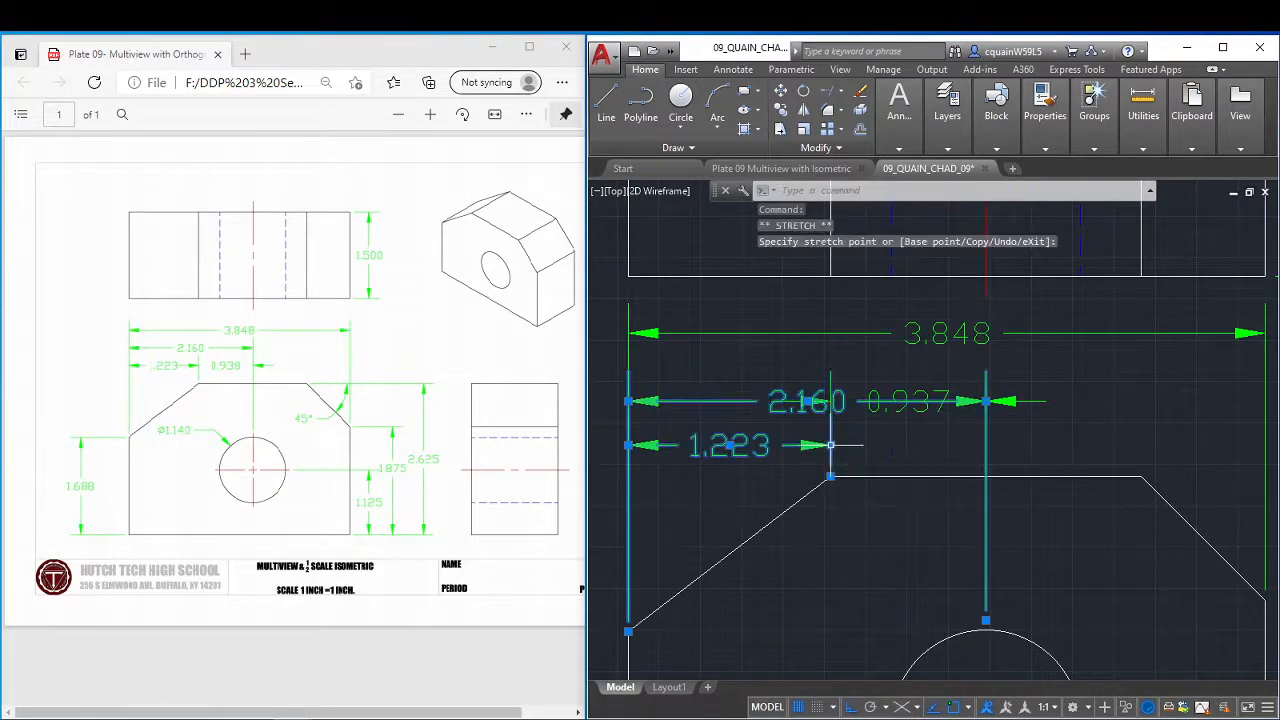
pyautogui.click(986, 401)
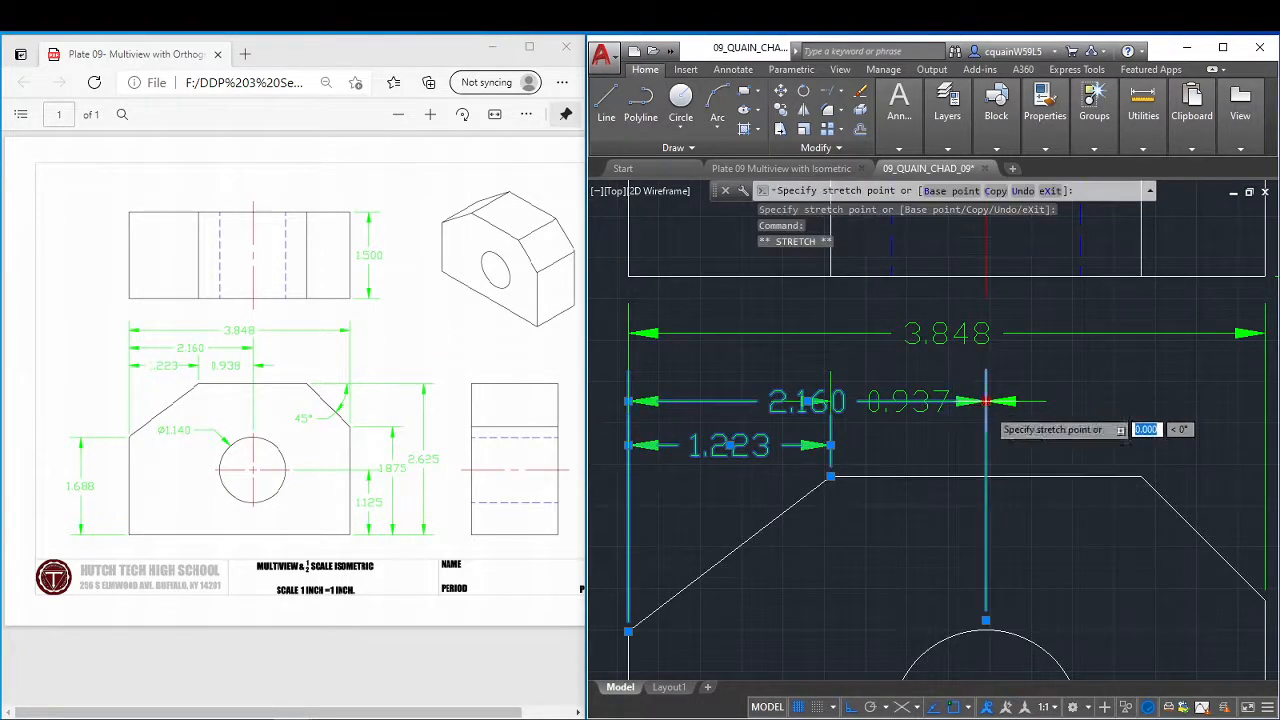
pyautogui.click(975, 371)
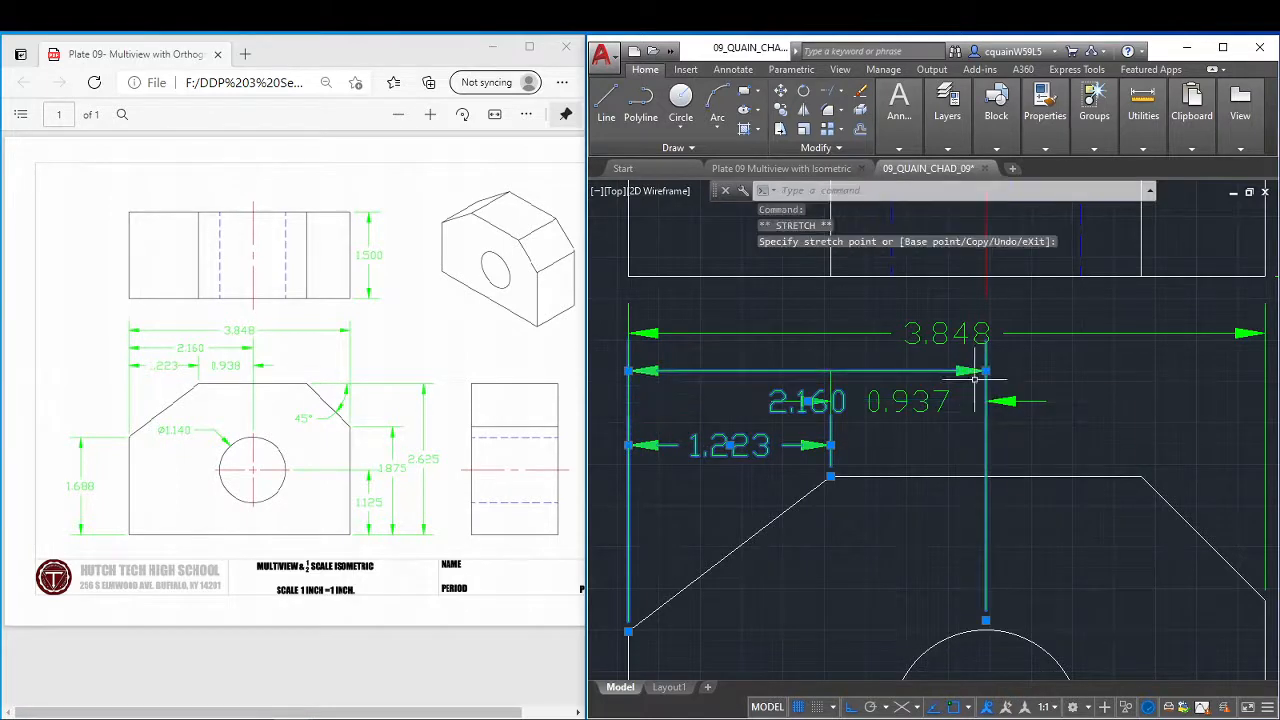
# Try lowering the chamfer-to-hole dimension line to sit level with the left-edge-to-chamfer dimension, and undo the move.
pyautogui.click(986, 401)
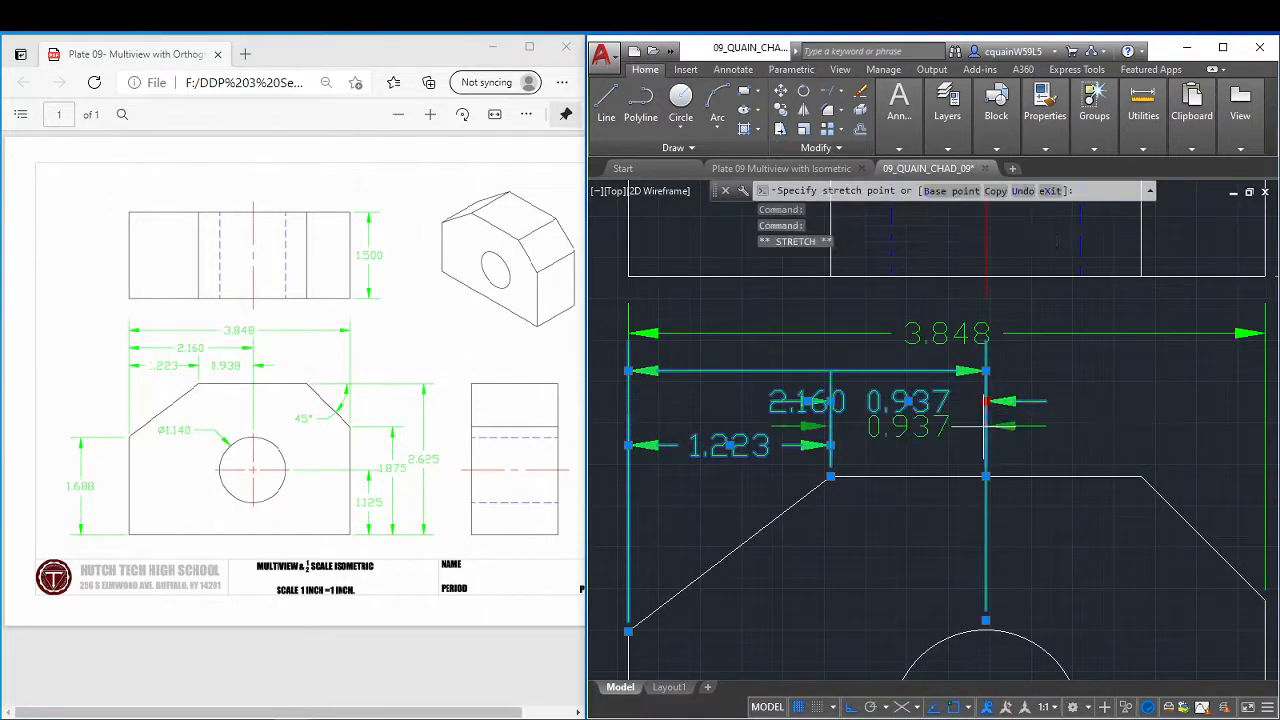
pyautogui.click(830, 477)
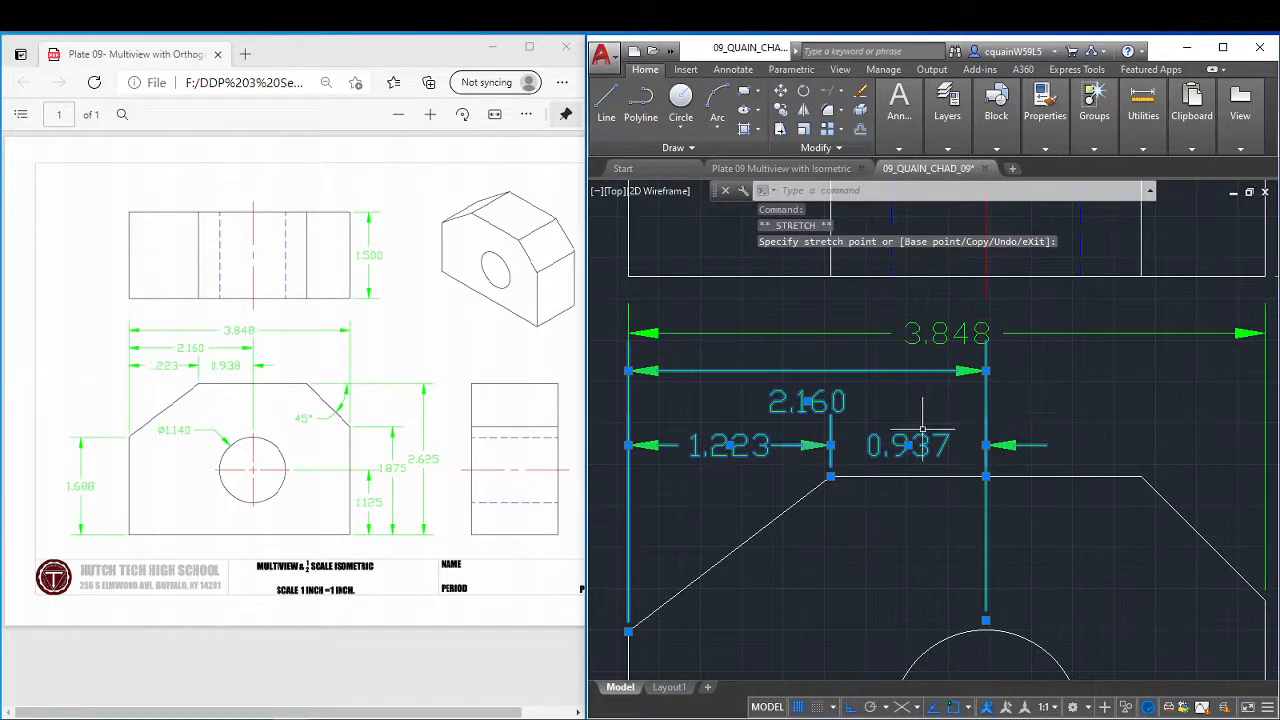
pyautogui.click(830, 445)
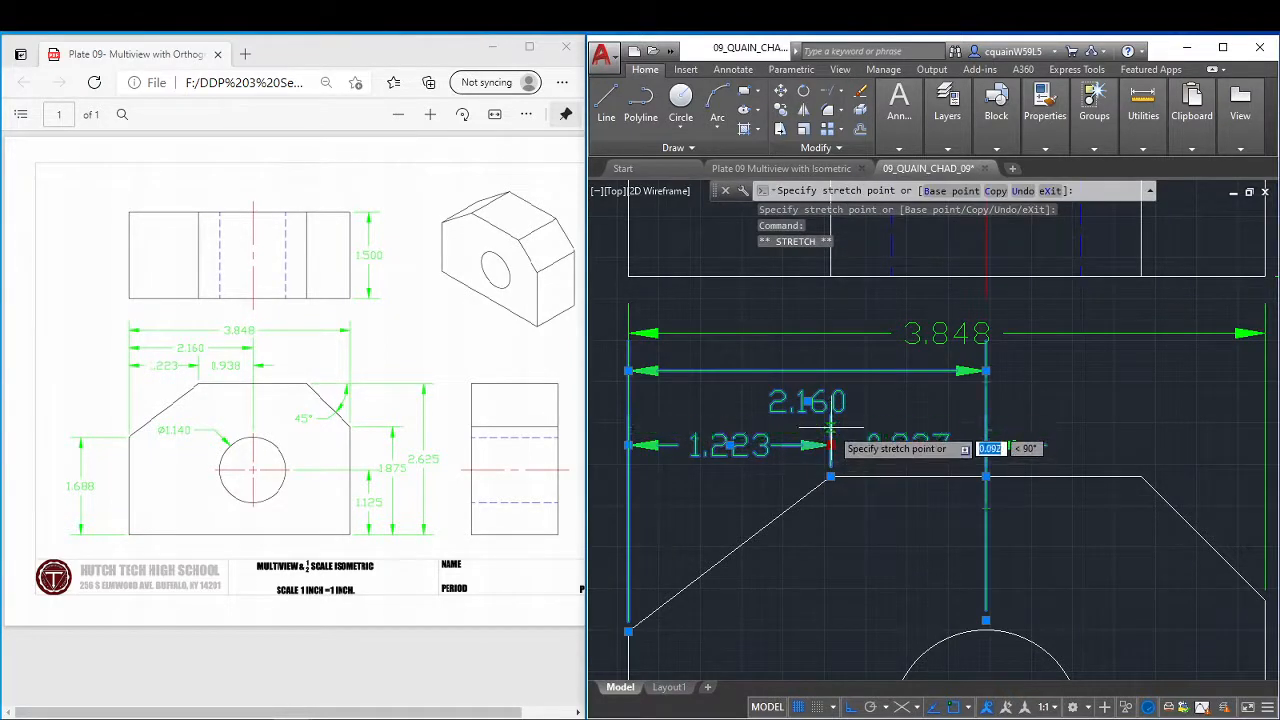
pyautogui.click(830, 445)
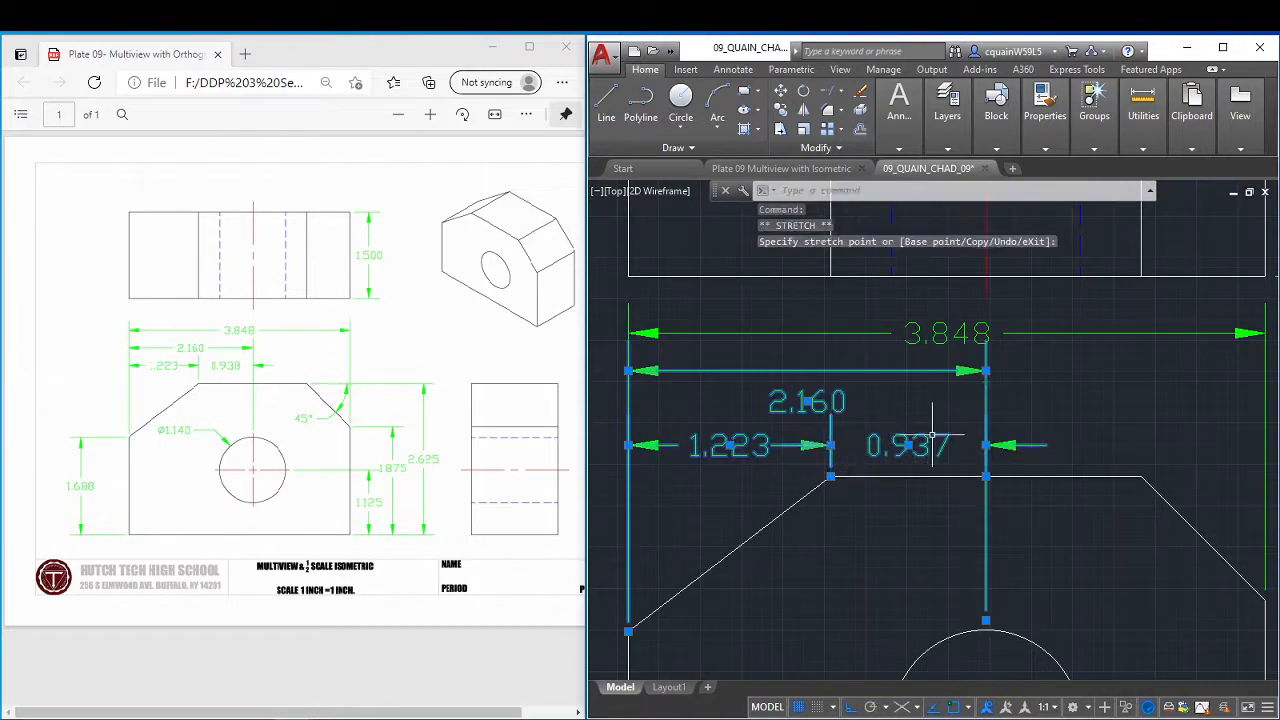
pyautogui.hotkey('ctrl', 'z')
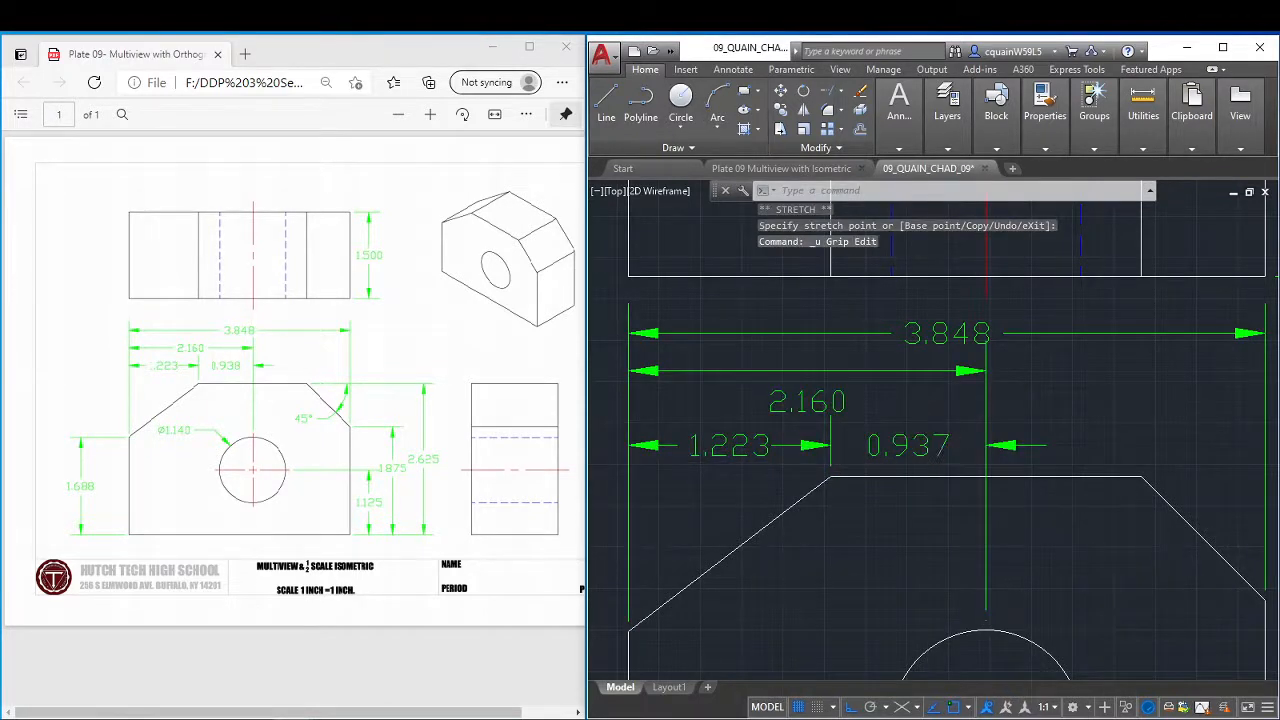
pyautogui.hotkey('ctrl', 'z')
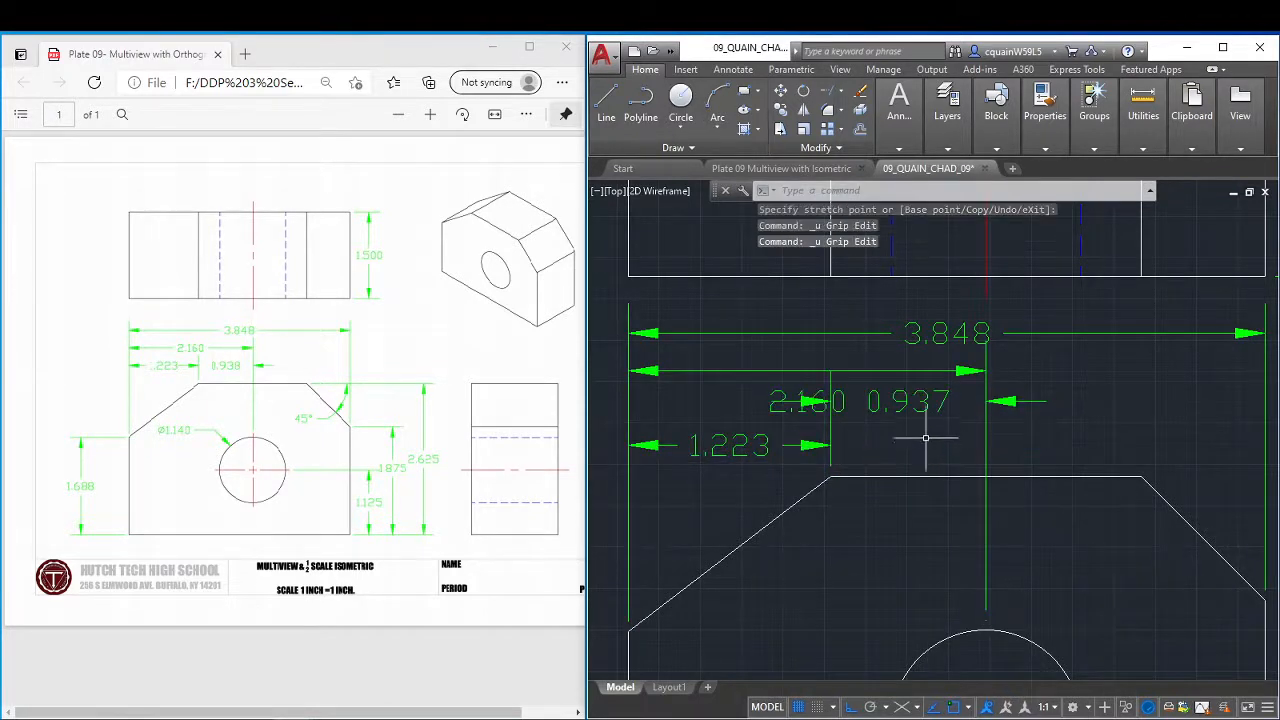
# Move the hole-centre dimension's text straight up, slightly above its raised dimension line.
pyautogui.click(790, 393)
pyautogui.click(808, 402)
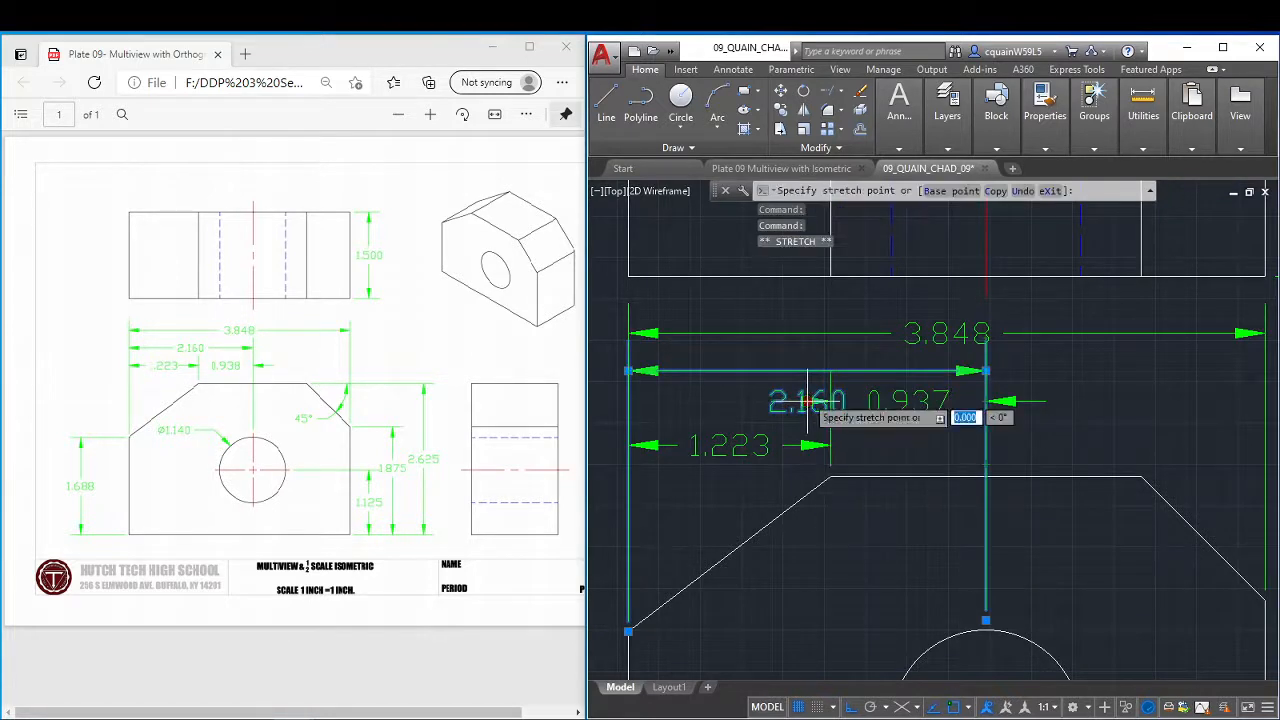
pyautogui.click(808, 356)
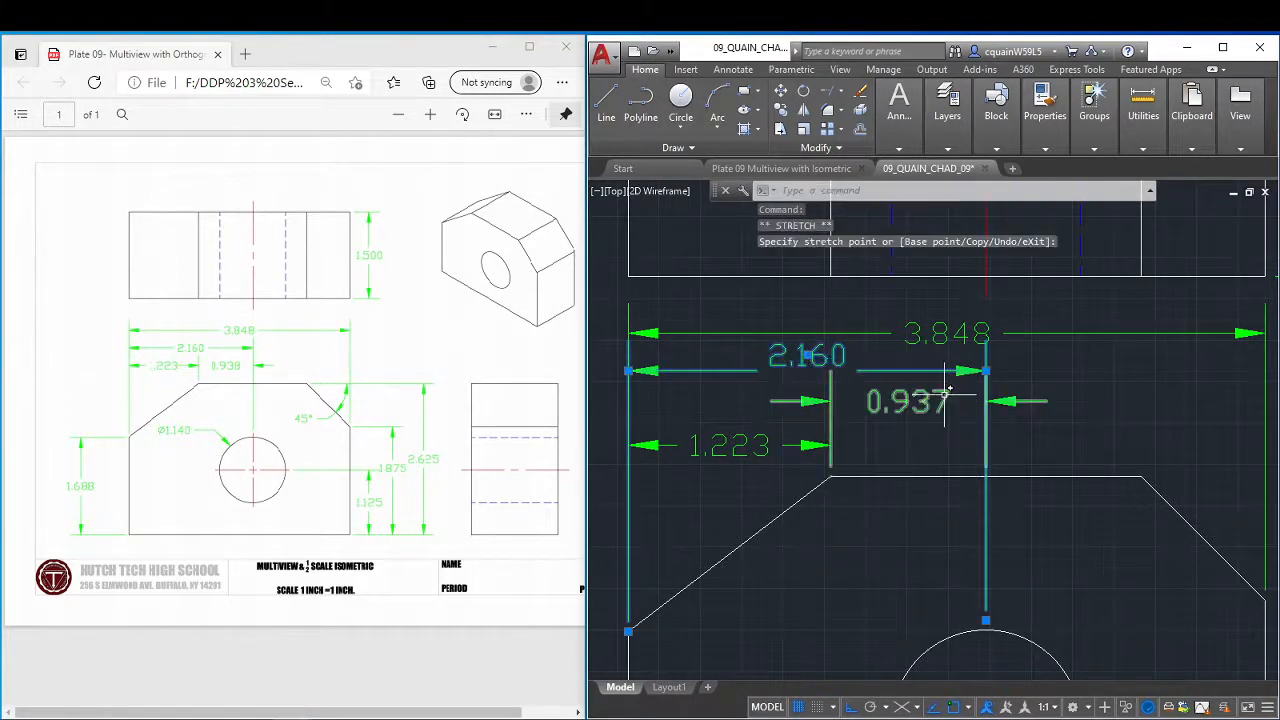
# Set the first dimension line to Off in the properties of both the hole-centre and chamfer-to-hole dimensions.
pyautogui.click(810, 400)
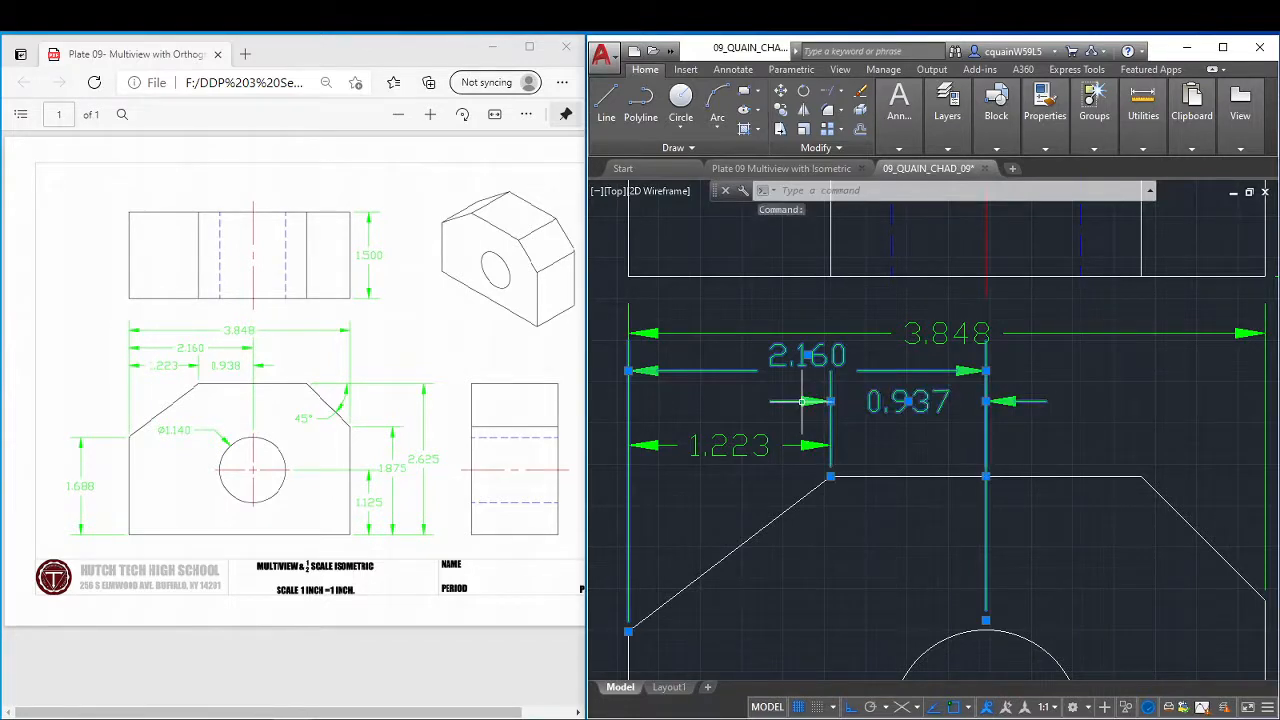
pyautogui.rightClick(803, 410)
pyautogui.click(880, 690)
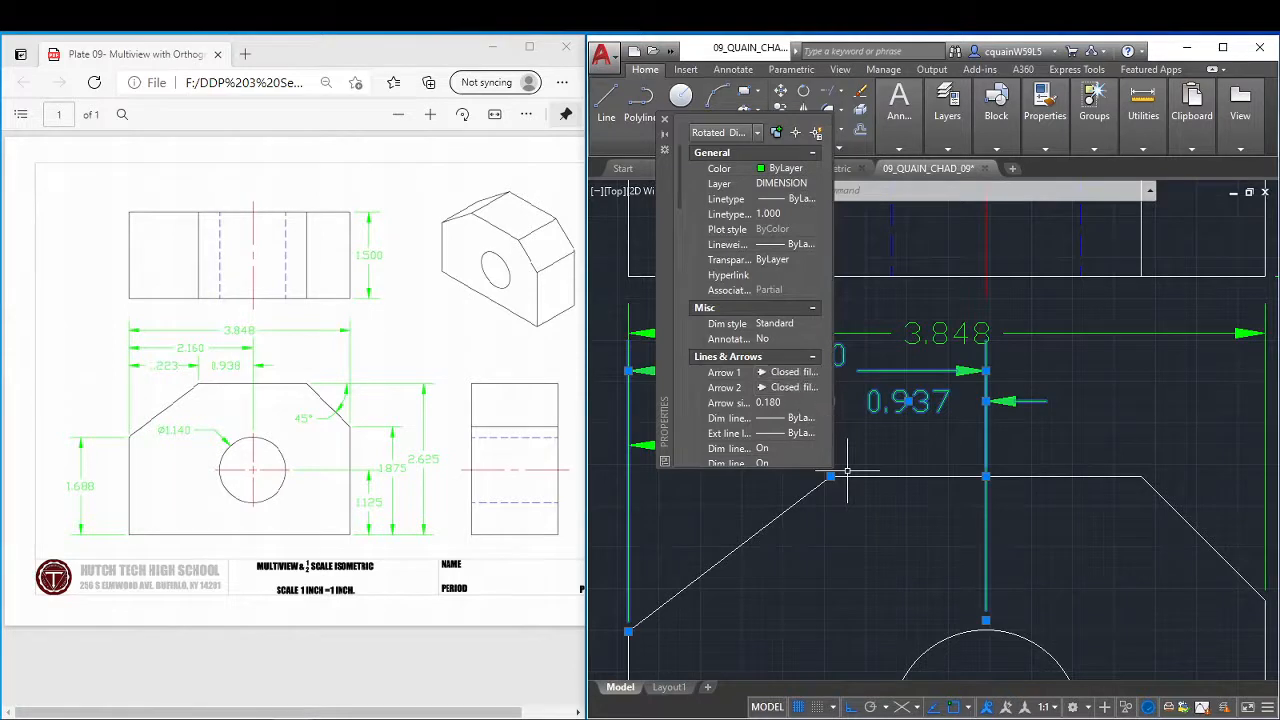
pyautogui.scroll(-2, 768, 395)
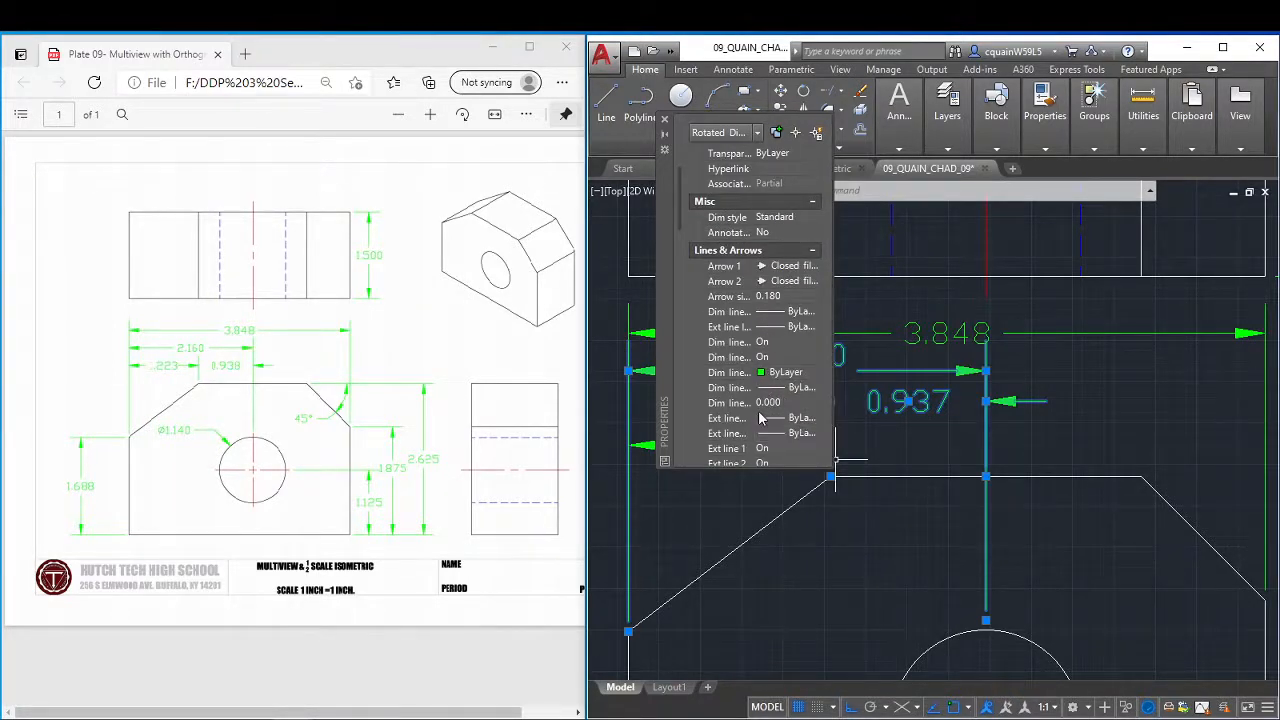
pyautogui.scroll(-2, 760, 418)
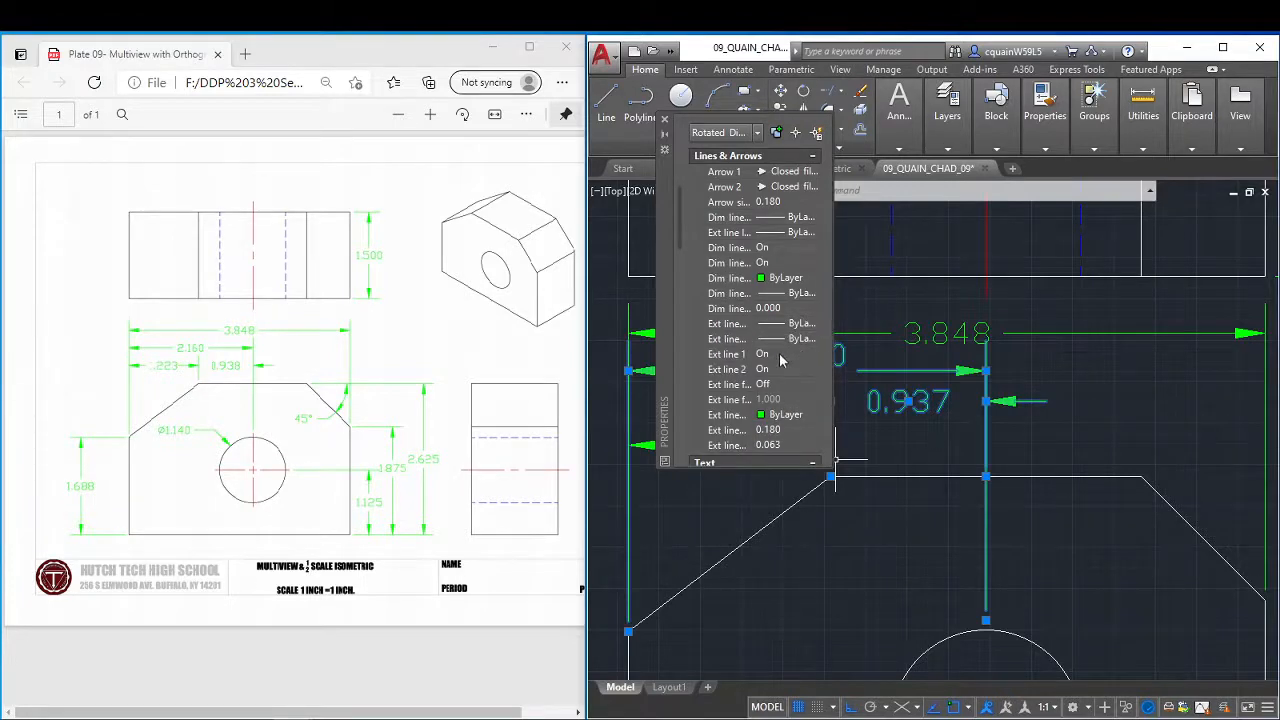
pyautogui.scroll(-4, 778, 373)
pyautogui.scroll(4, 778, 375)
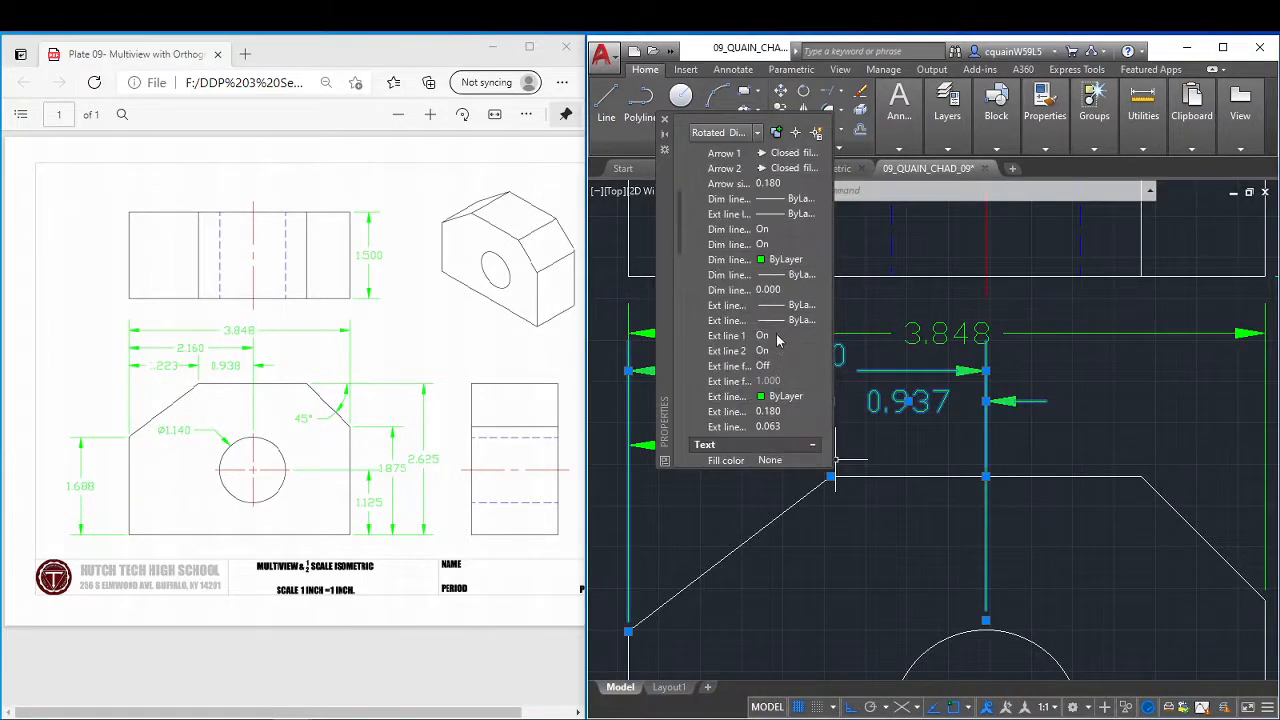
pyautogui.scroll(2, 778, 341)
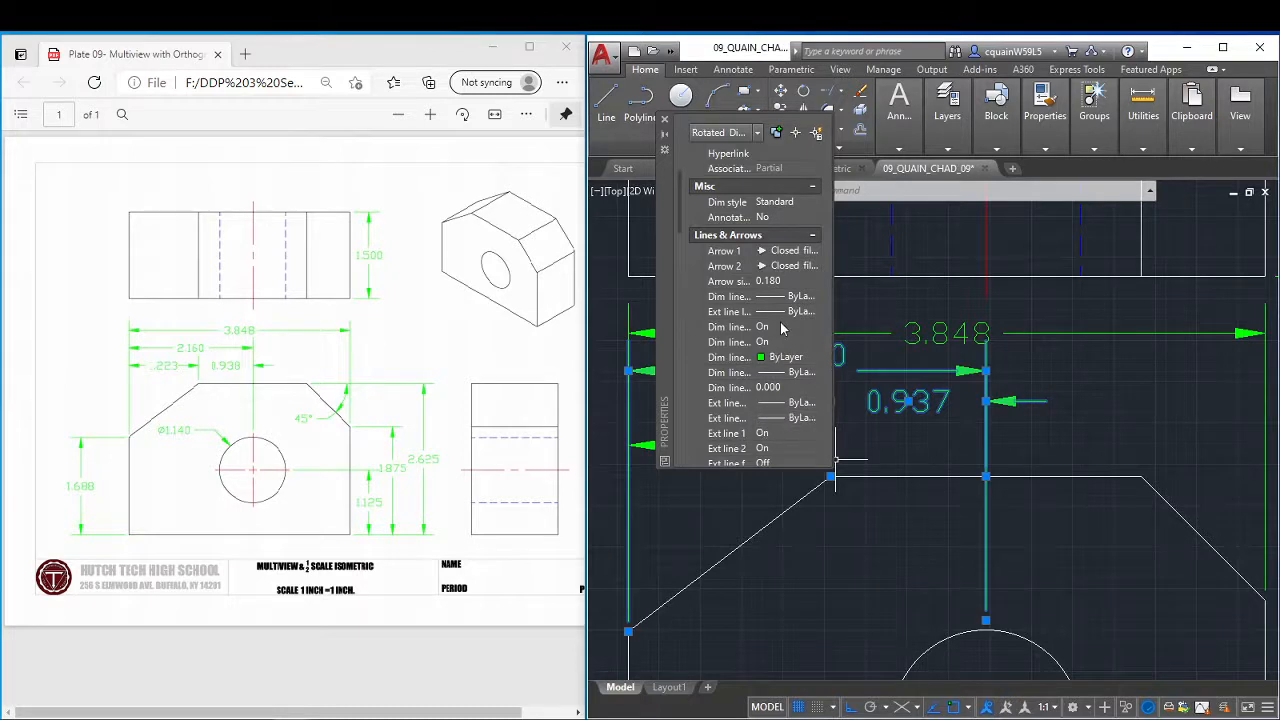
pyautogui.click(772, 329)
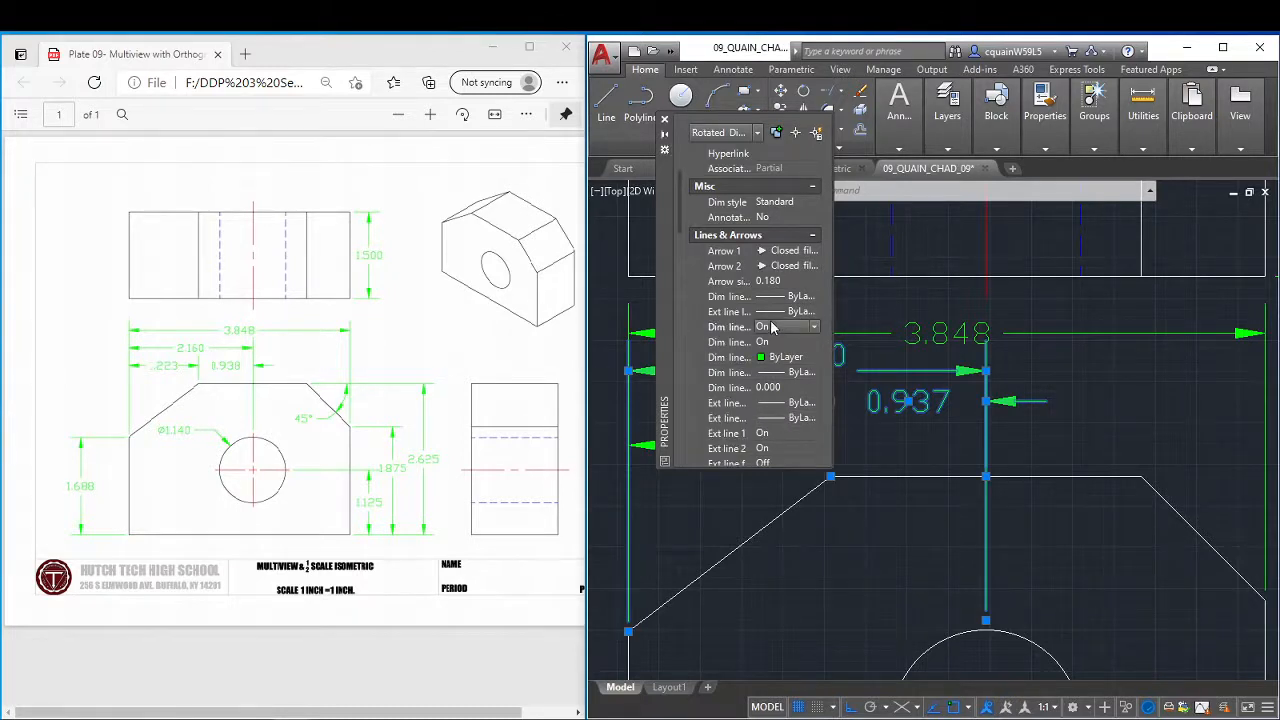
pyautogui.moveTo(664, 186); pyautogui.dragTo(434, 186)
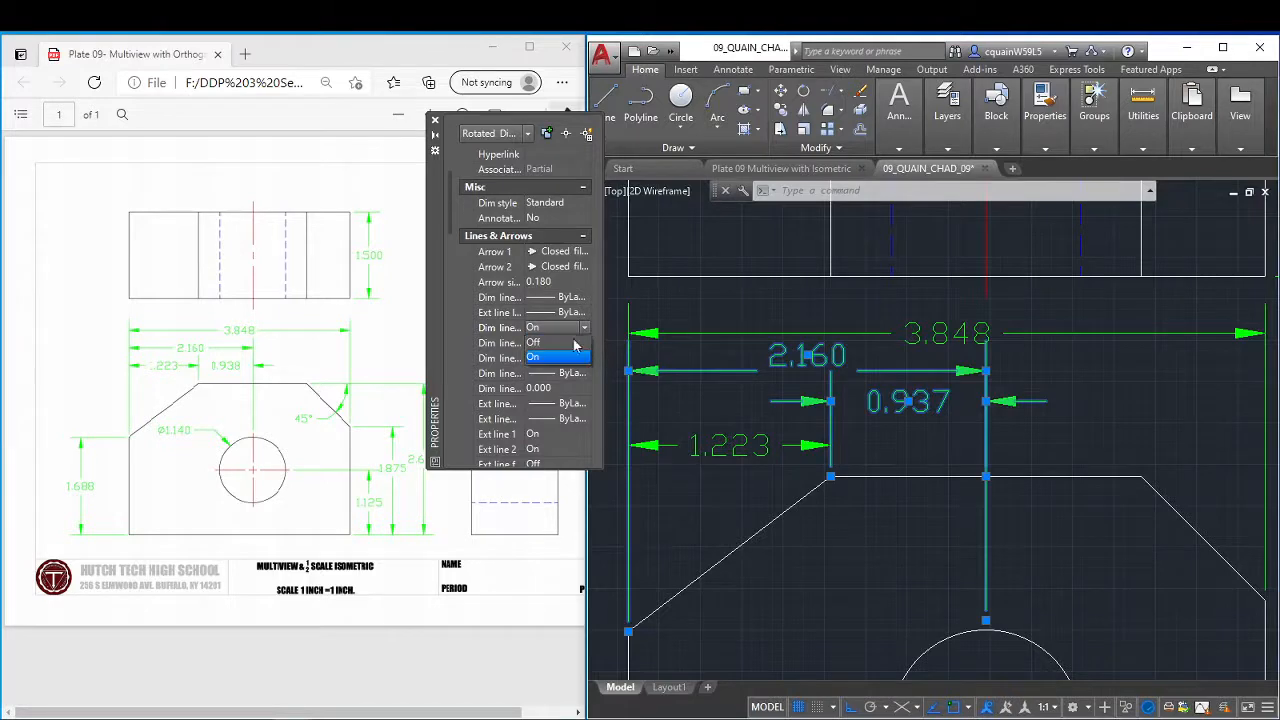
pyautogui.click(568, 342)
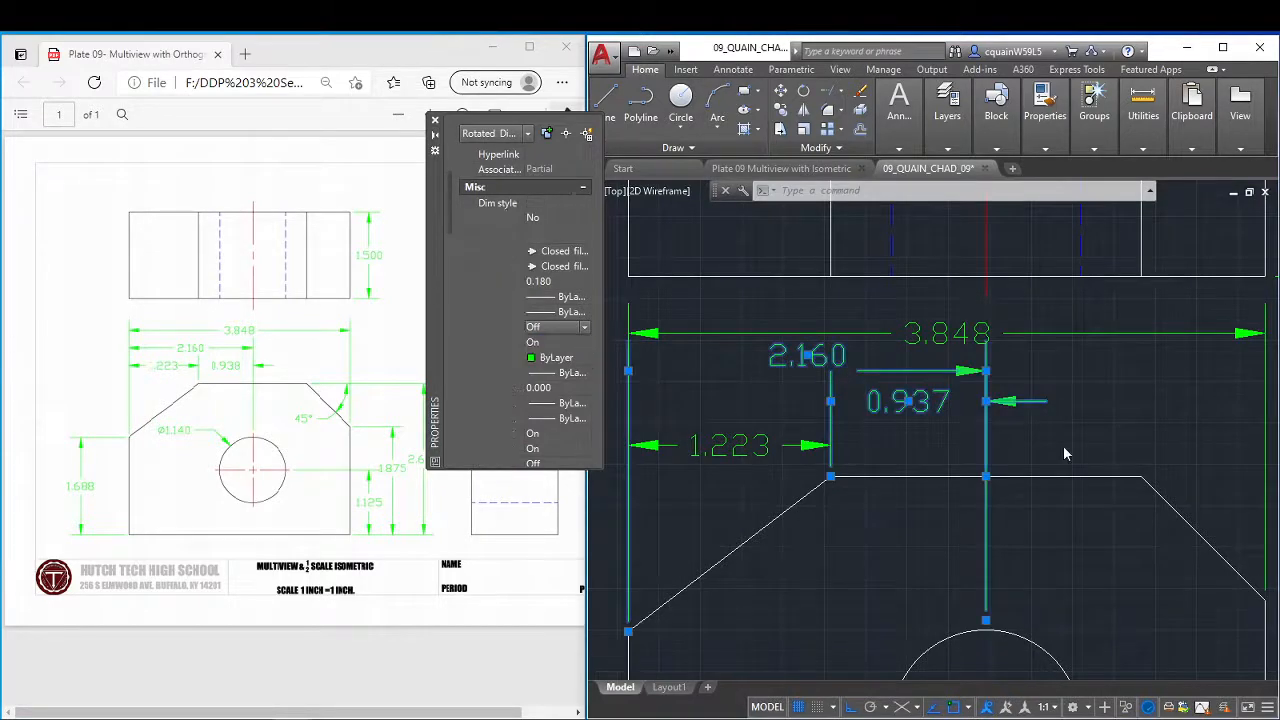
# Move the chamfer-to-hole dimension's text straight down and lower its dimension line to match the text.
pyautogui.click(908, 400)
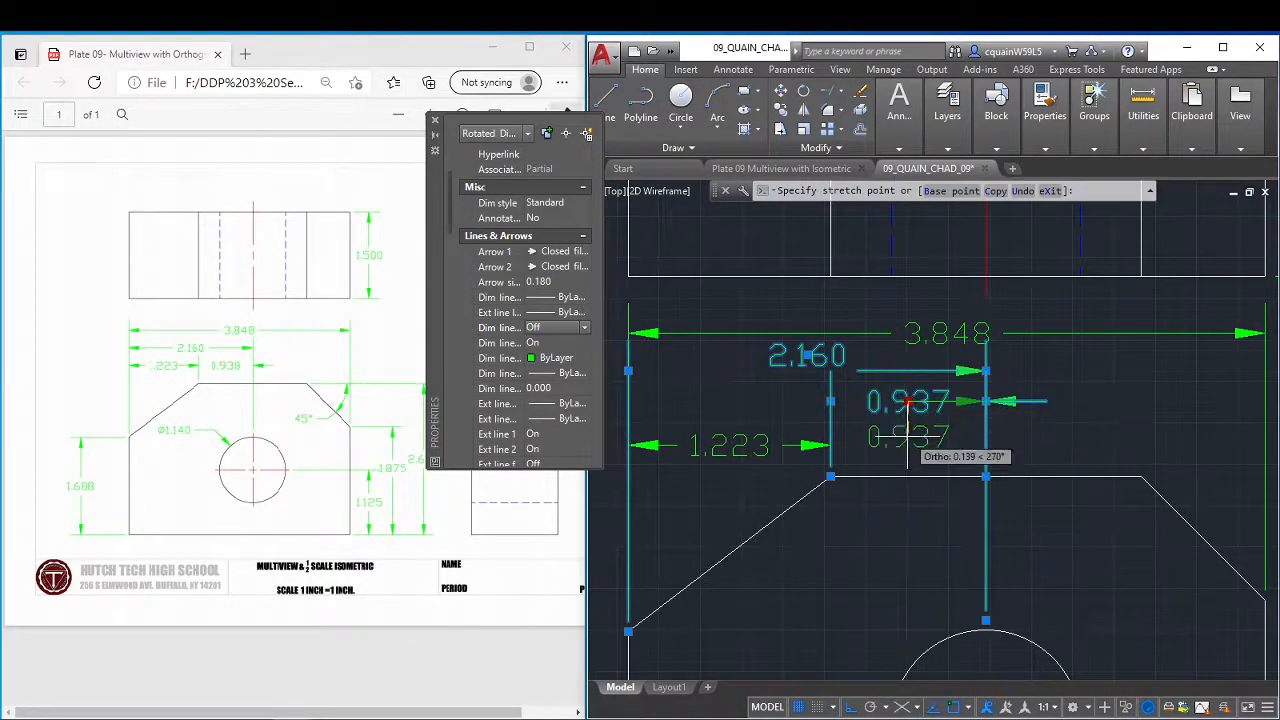
pyautogui.click(908, 437)
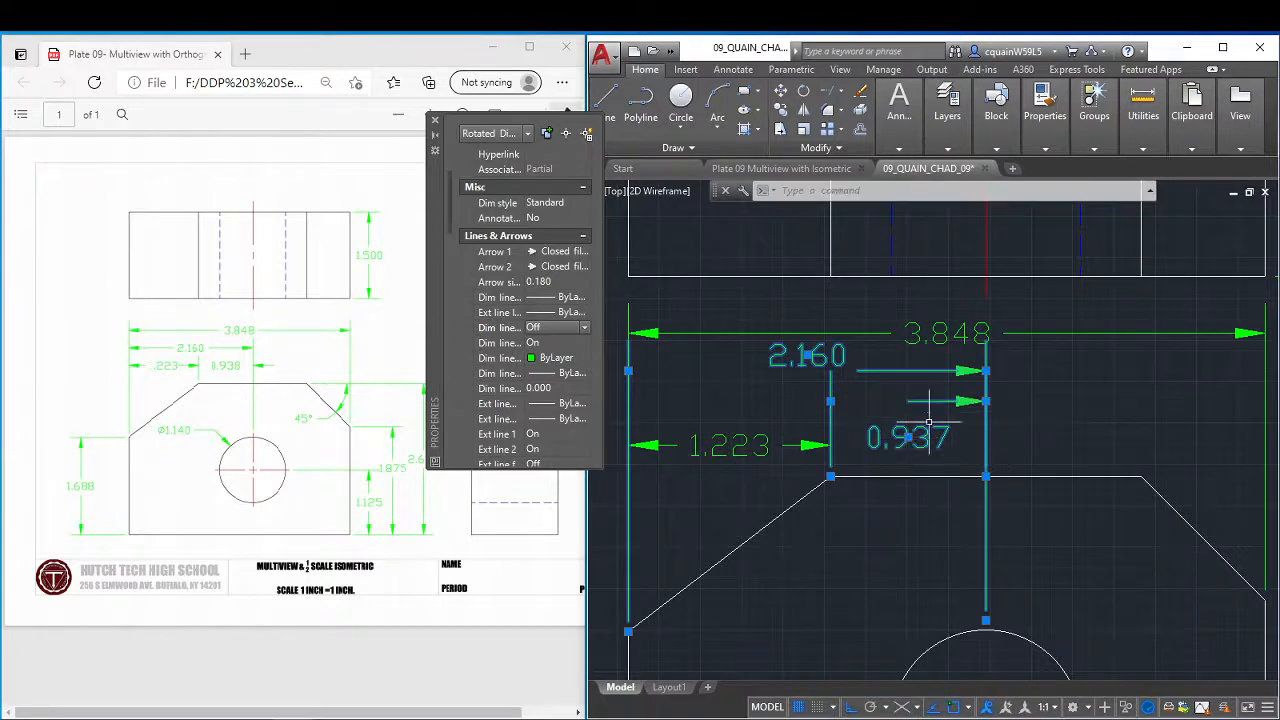
pyautogui.click(986, 401)
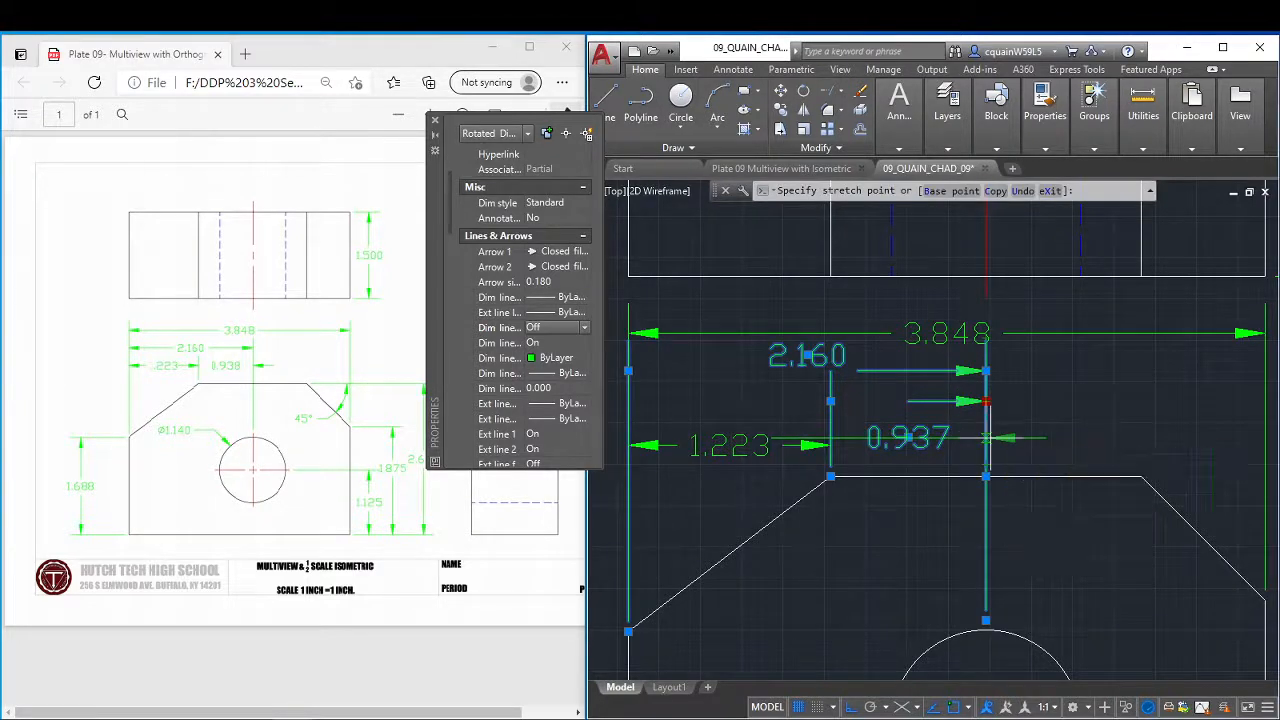
pyautogui.click(986, 437)
# Raise the left-edge-to-chamfer dimension line slightly so it lines up with the chamfer-to-hole dimension, and clear the selection.
pyautogui.click(830, 443)
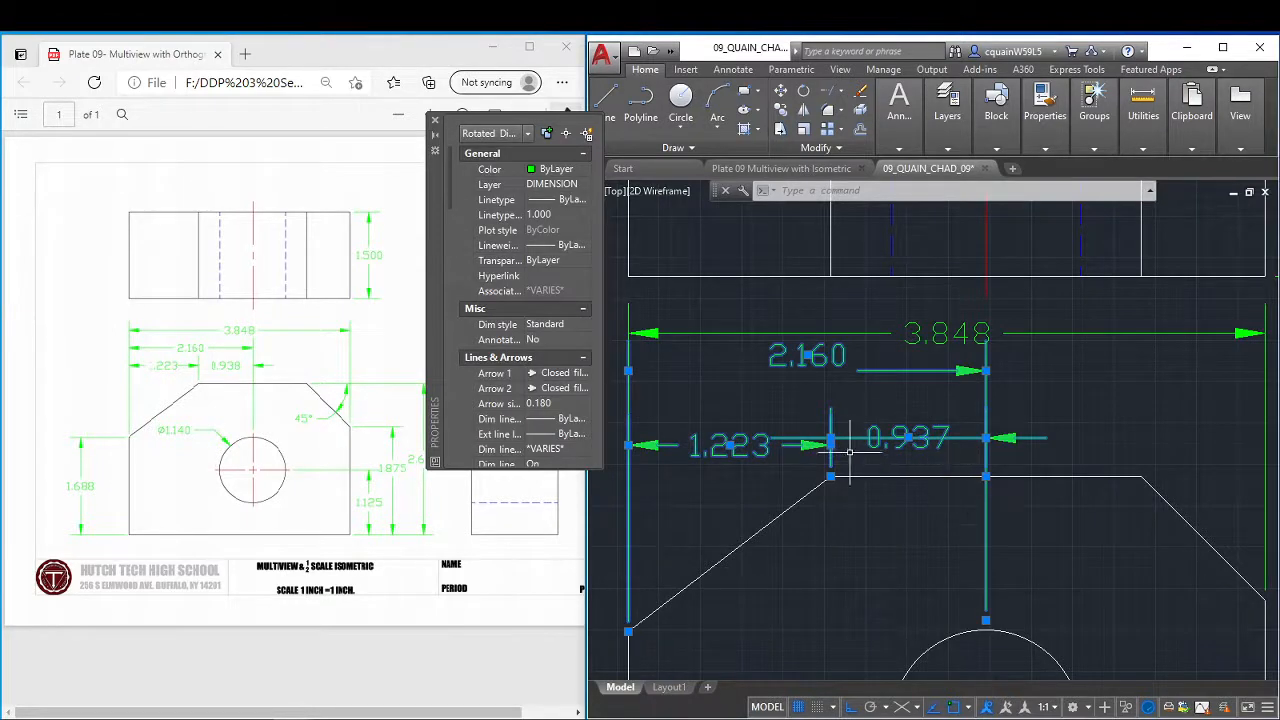
pyautogui.click(830, 443)
pyautogui.click(986, 437)
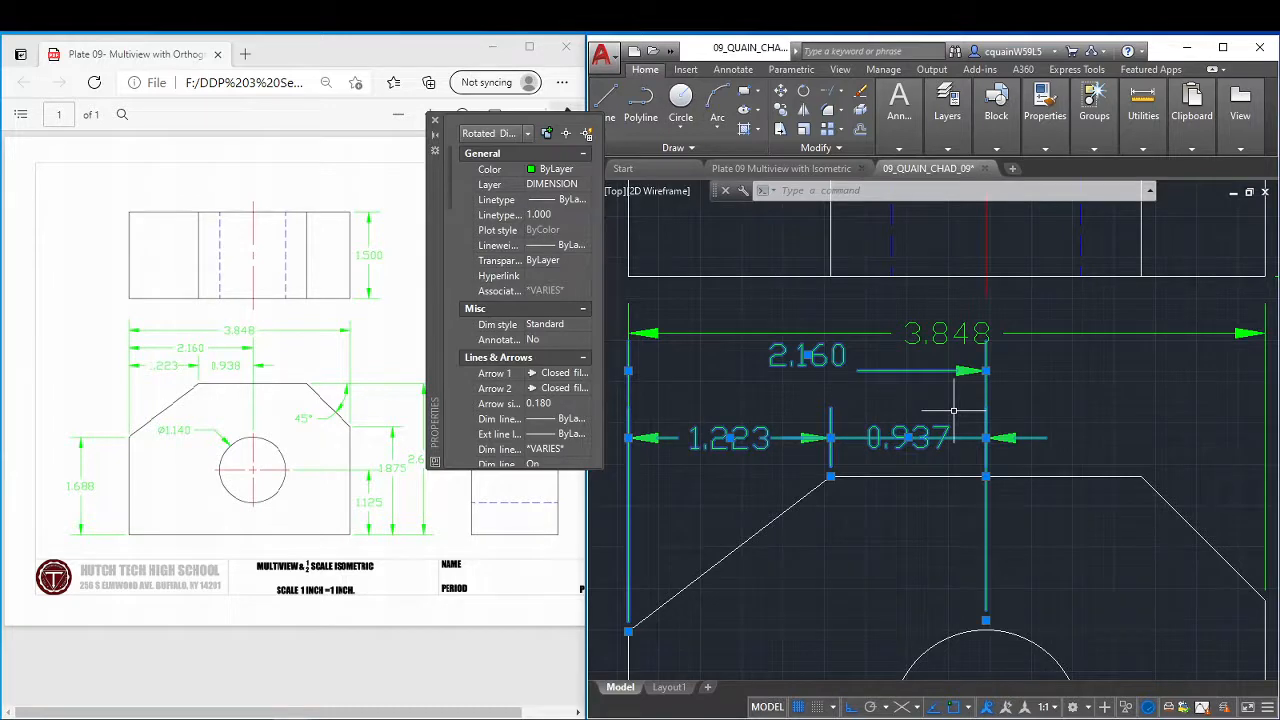
pyautogui.press('Escape')
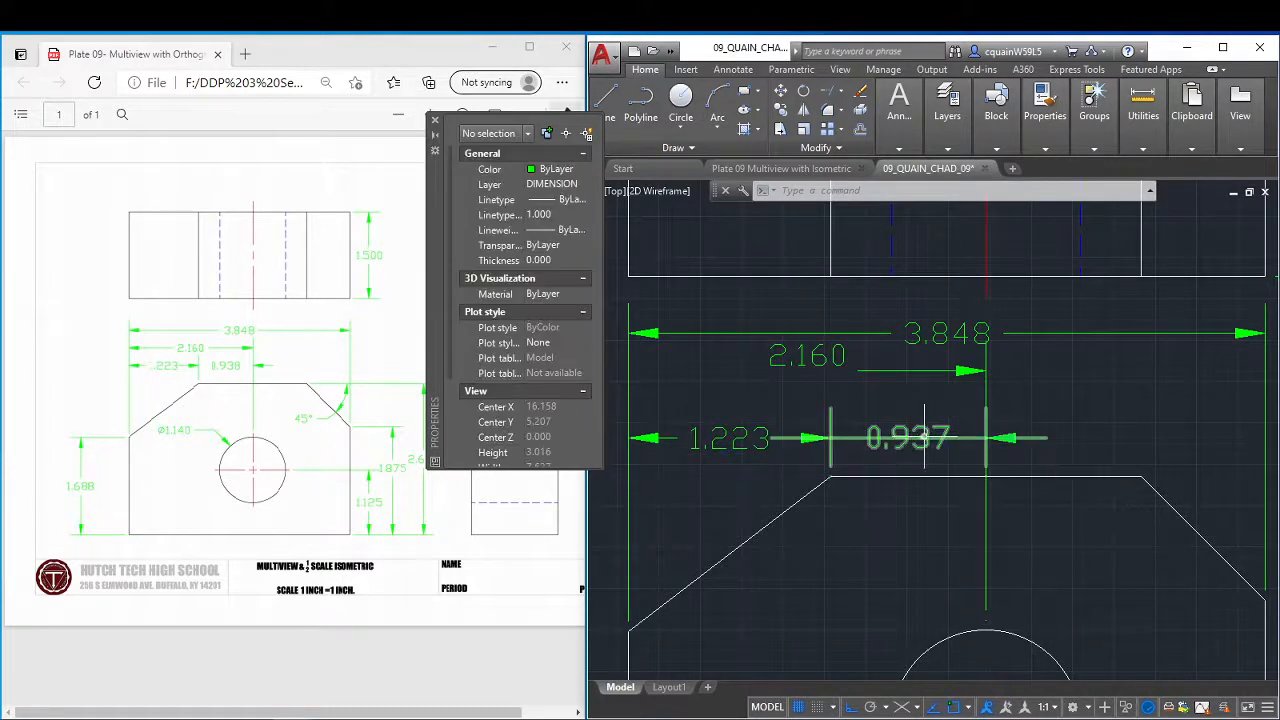
# Try moving the whole chamfer-to-hole dimension slightly up, and undo the recent dimension moves.
pyautogui.click(918, 434)
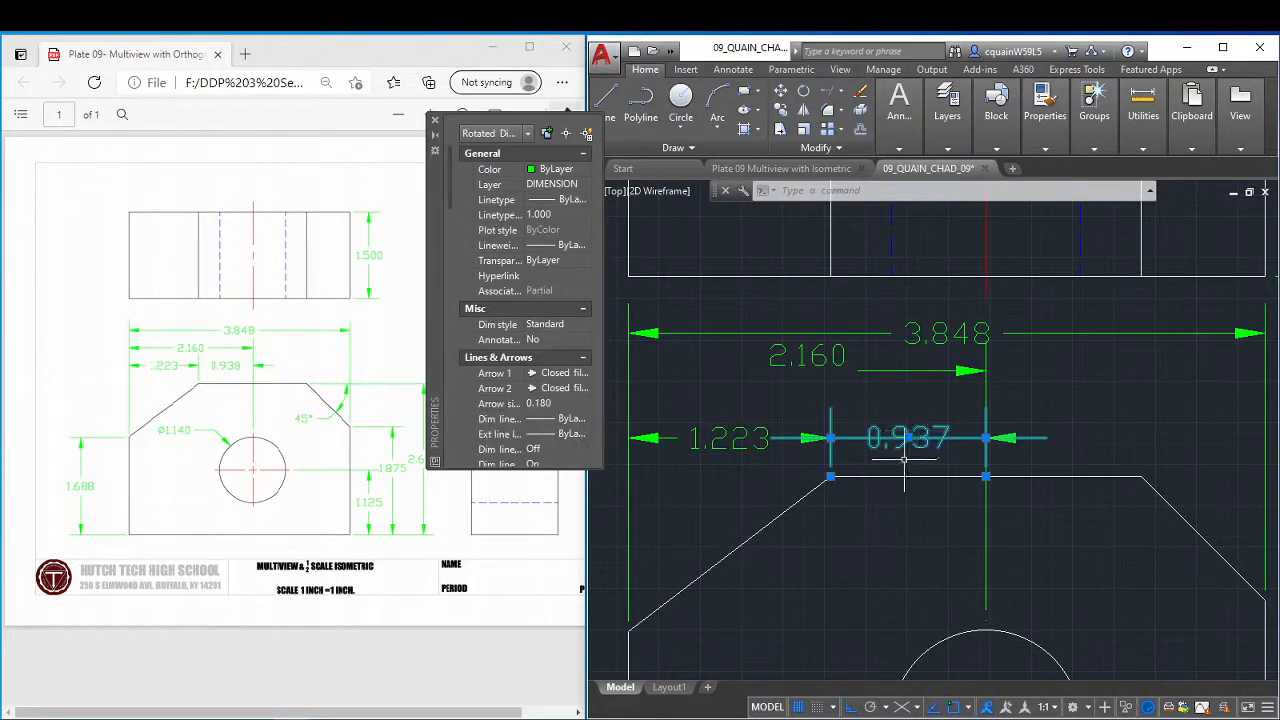
pyautogui.click(902, 433)
pyautogui.click(902, 429)
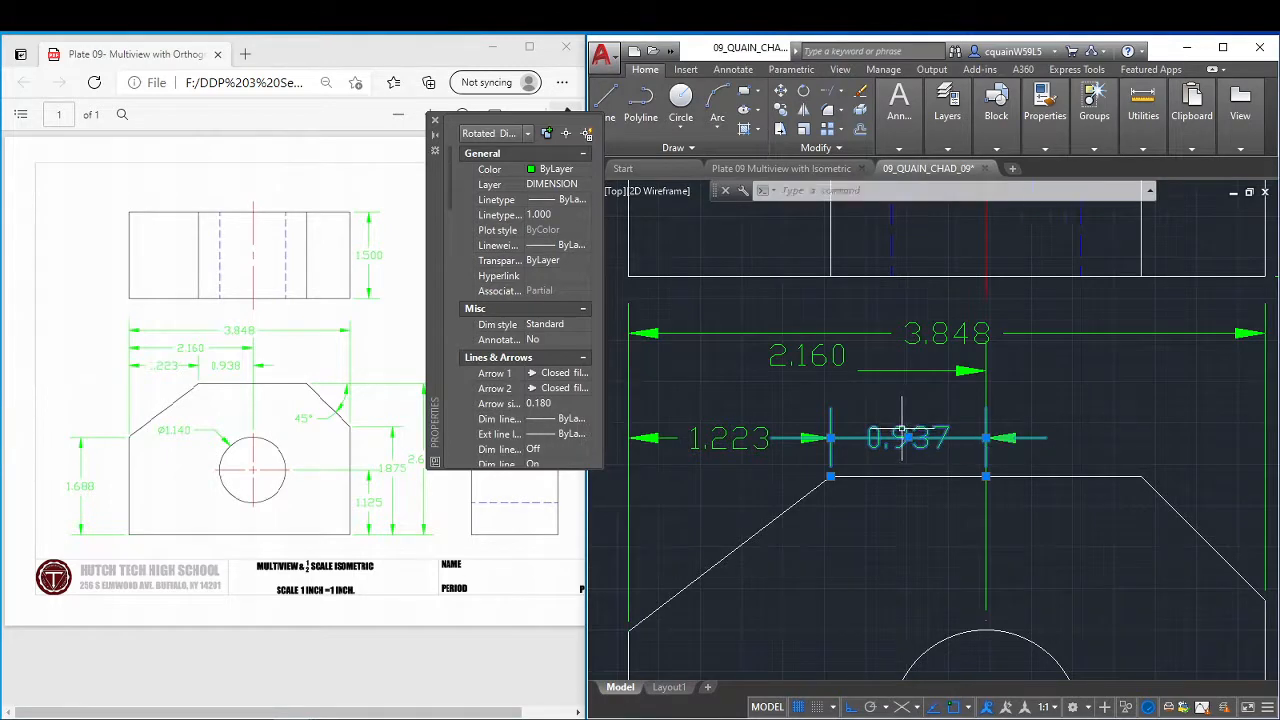
pyautogui.moveTo(902, 429)
pyautogui.mouseDown()
pyautogui.moveTo(912, 383)
pyautogui.moveTo(904, 430)
pyautogui.moveTo(908, 410)
pyautogui.mouseUp()
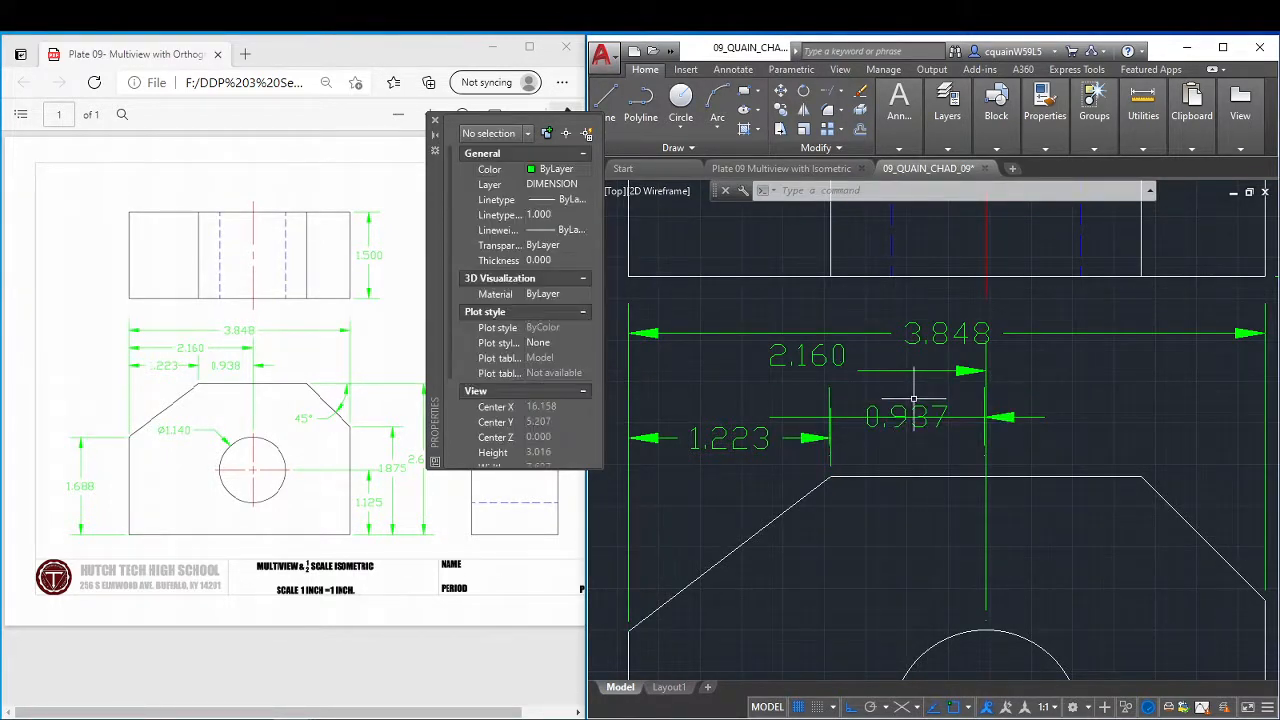
pyautogui.hotkey('ctrl', 'z')
# Try repositioning the chamfer-to-hole dimension's text, moving it up and back down, and shift it slightly right along its dimension line.
pyautogui.click(908, 436)
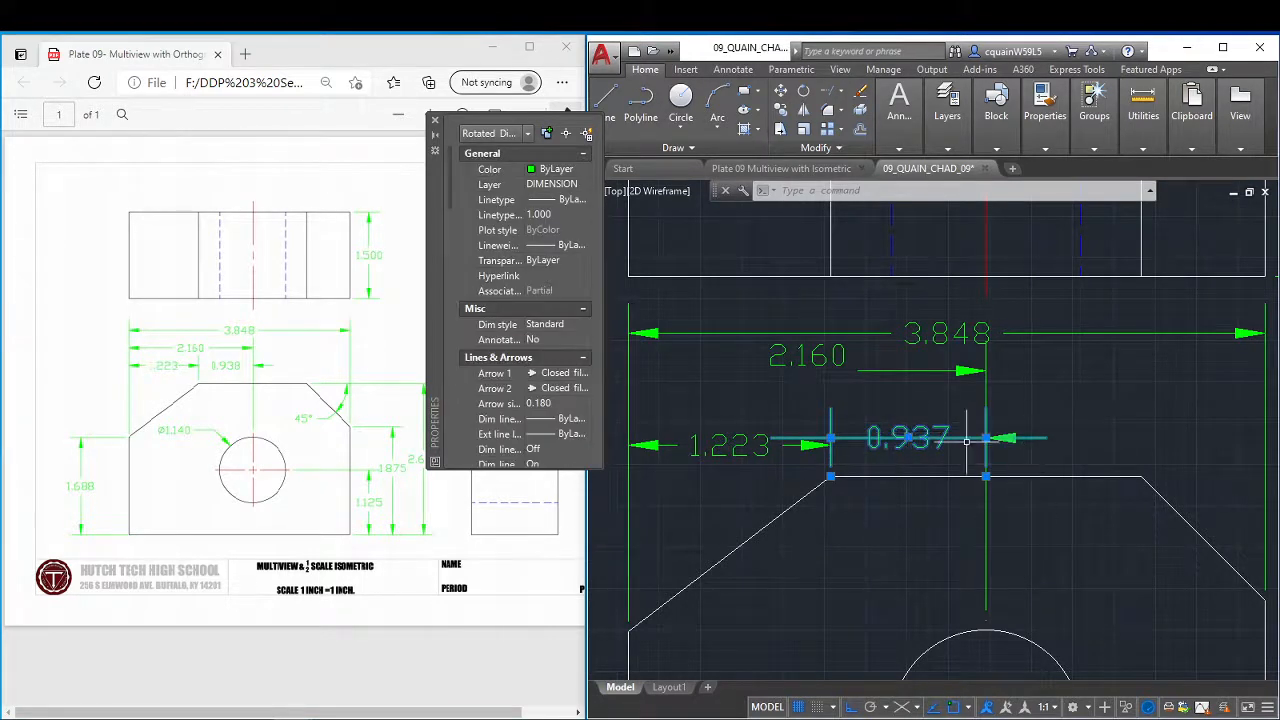
pyautogui.click(908, 436)
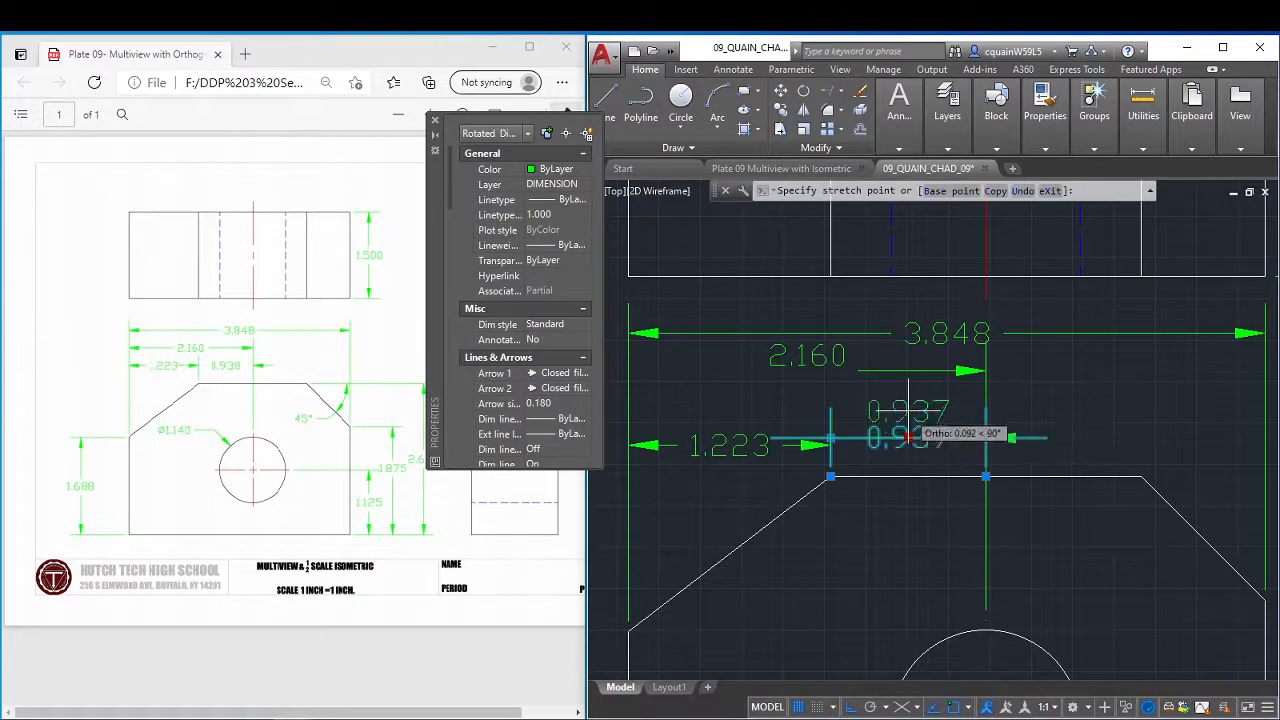
pyautogui.click(908, 411)
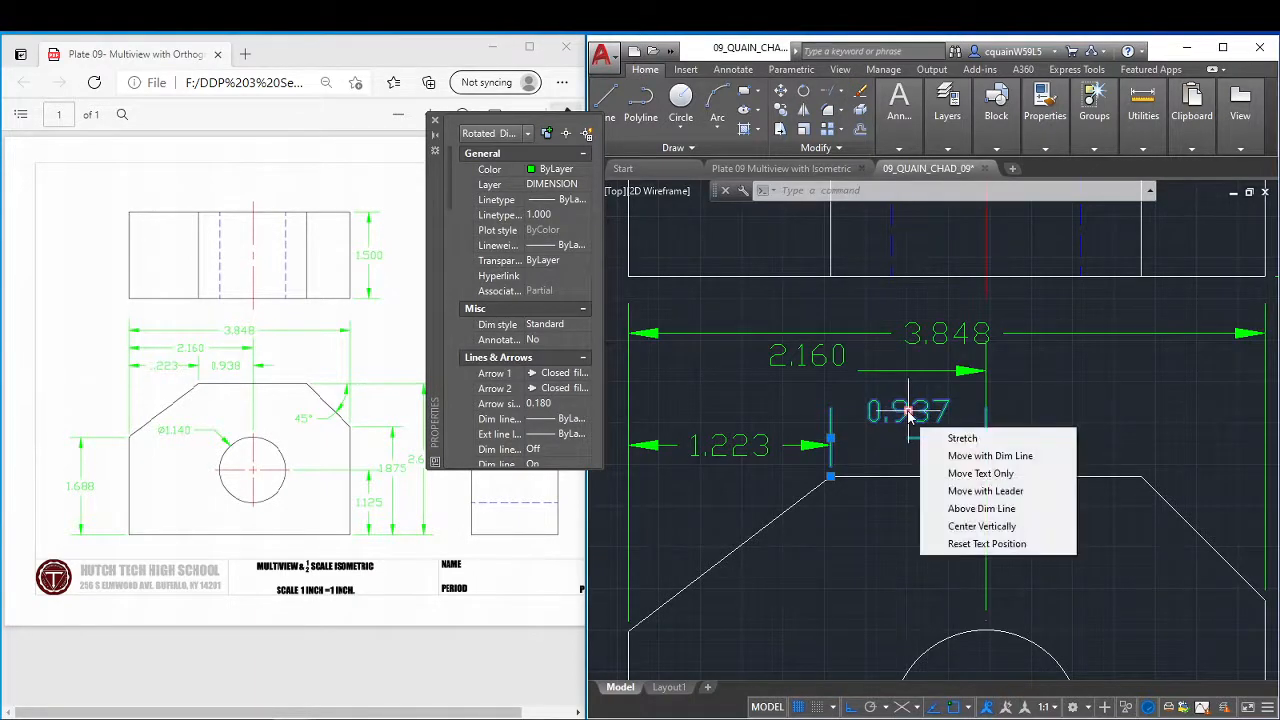
pyautogui.click(908, 412)
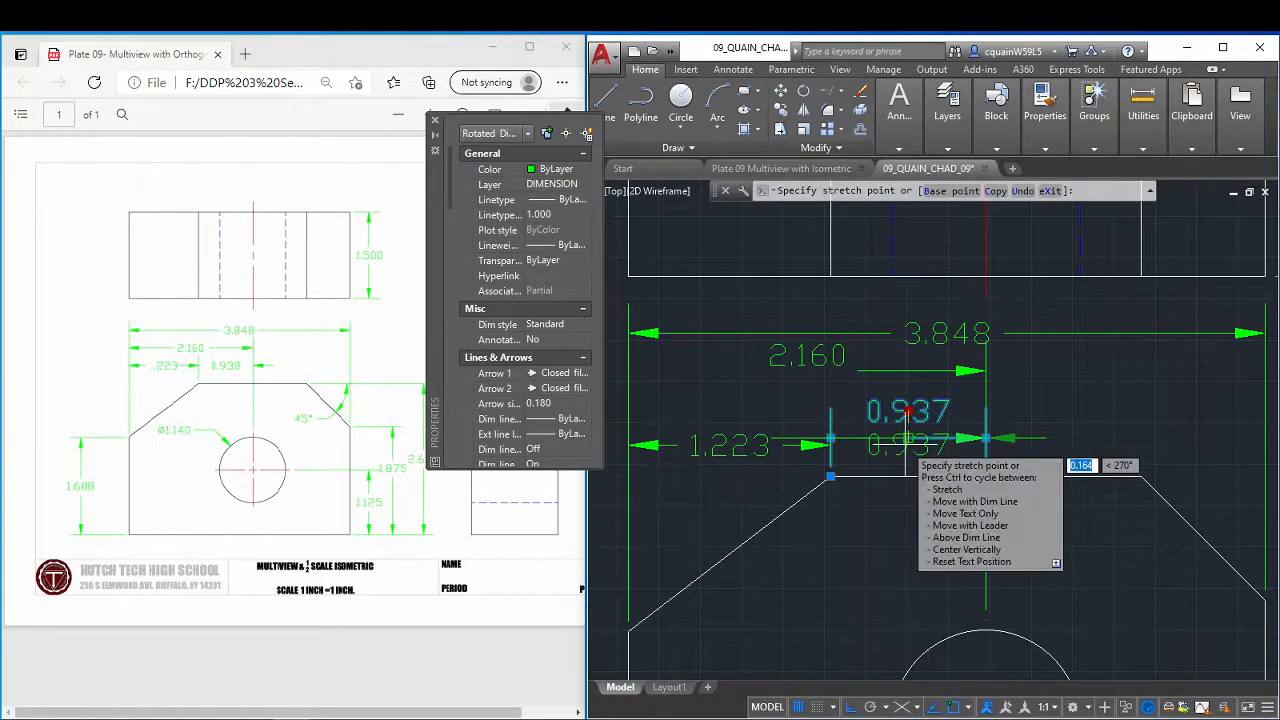
pyautogui.click(908, 443)
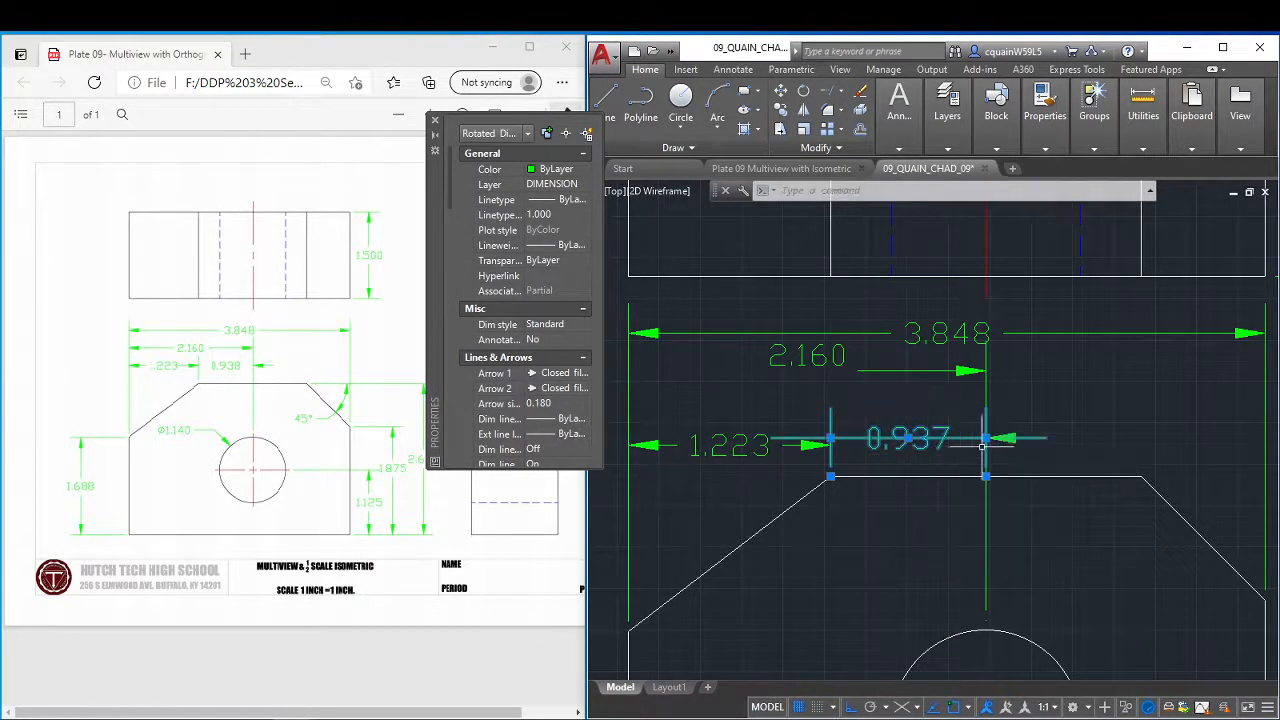
pyautogui.click(908, 437)
pyautogui.click(927, 437)
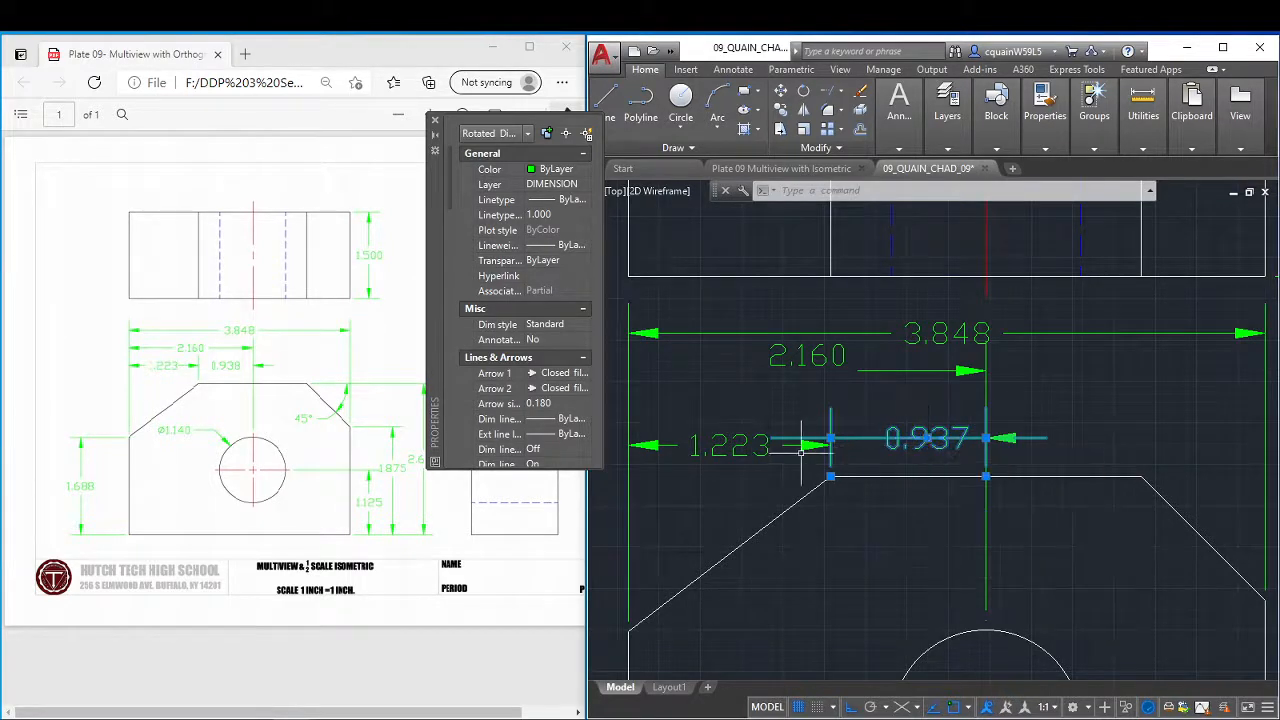
# Raise the left-edge-to-chamfer dimension line to align with the chamfer-to-hole dimension, and clear the selection.
pyautogui.press('Escape')
pyautogui.click(743, 436)
pyautogui.click(744, 445)
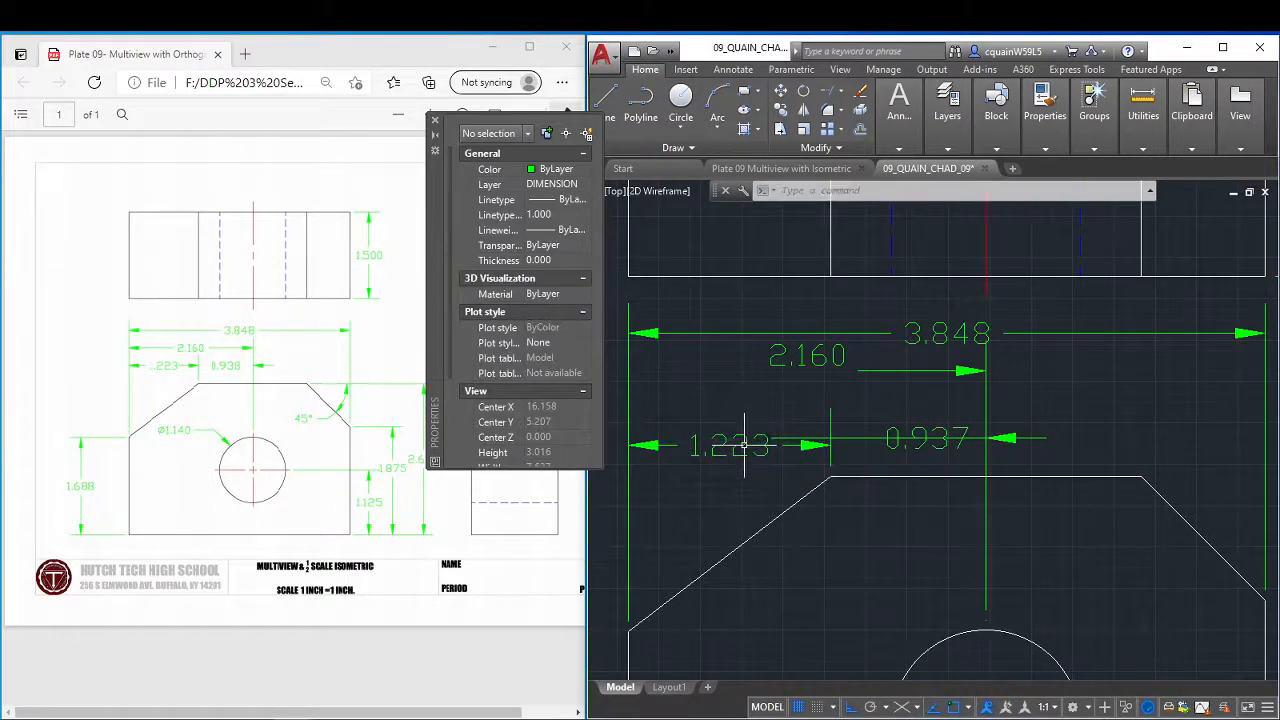
pyautogui.click(743, 445)
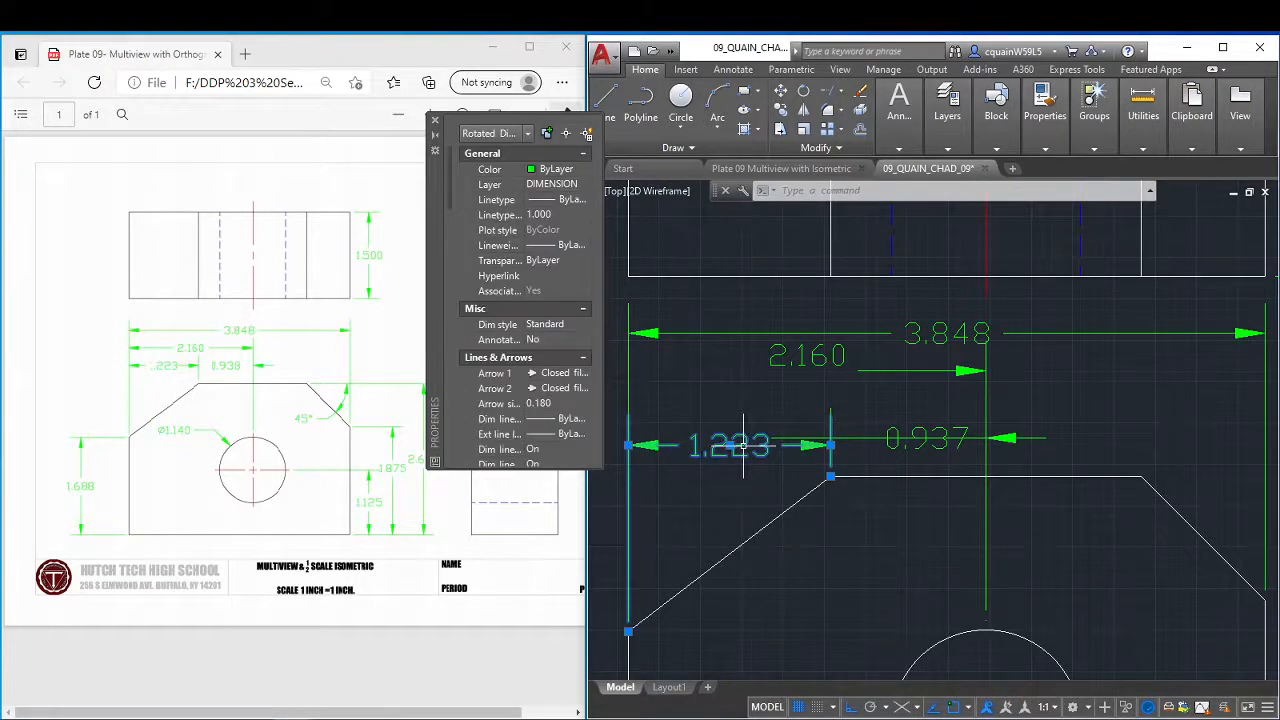
pyautogui.click(830, 445)
pyautogui.click(830, 437)
pyautogui.press('Escape')
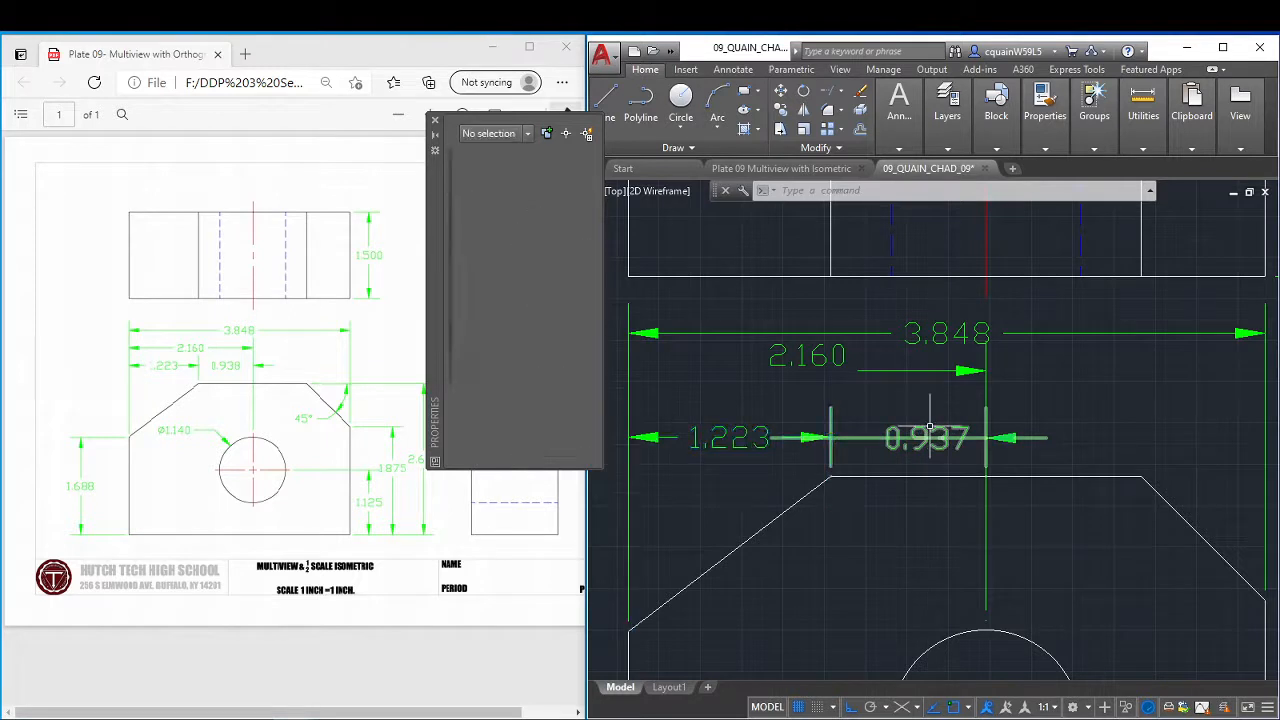
pyautogui.click(830, 437)
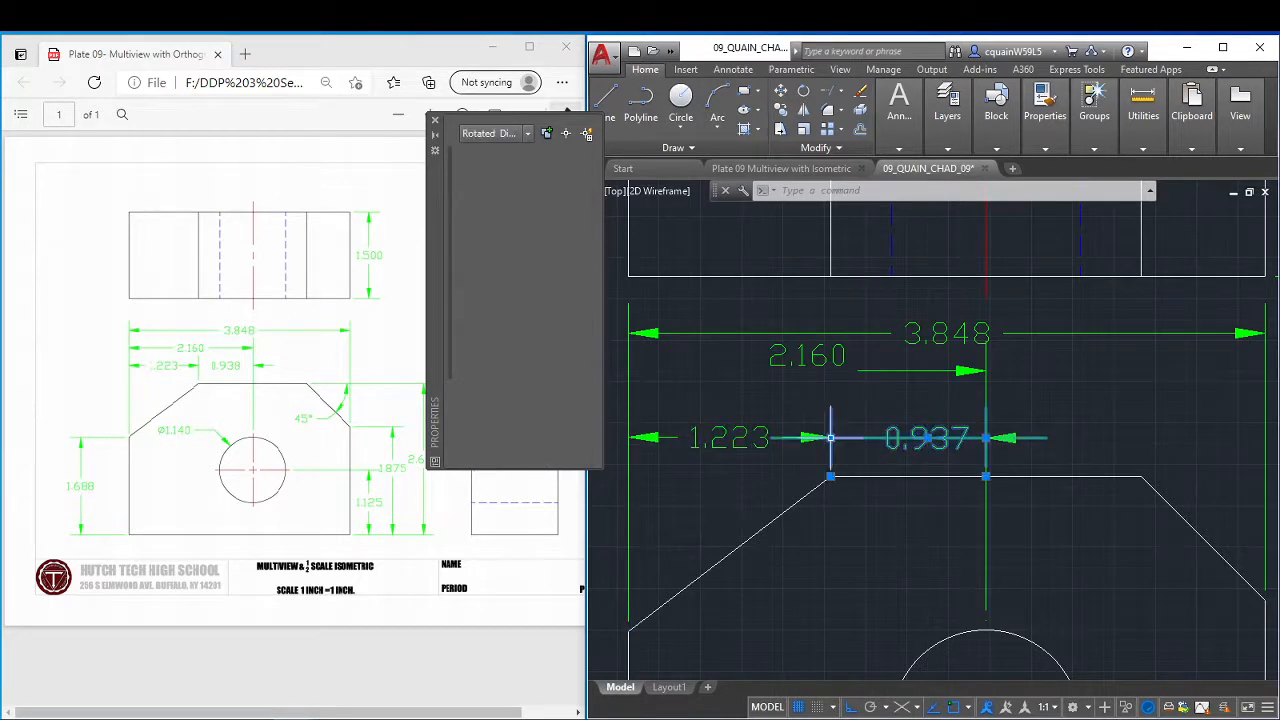
pyautogui.press('Escape')
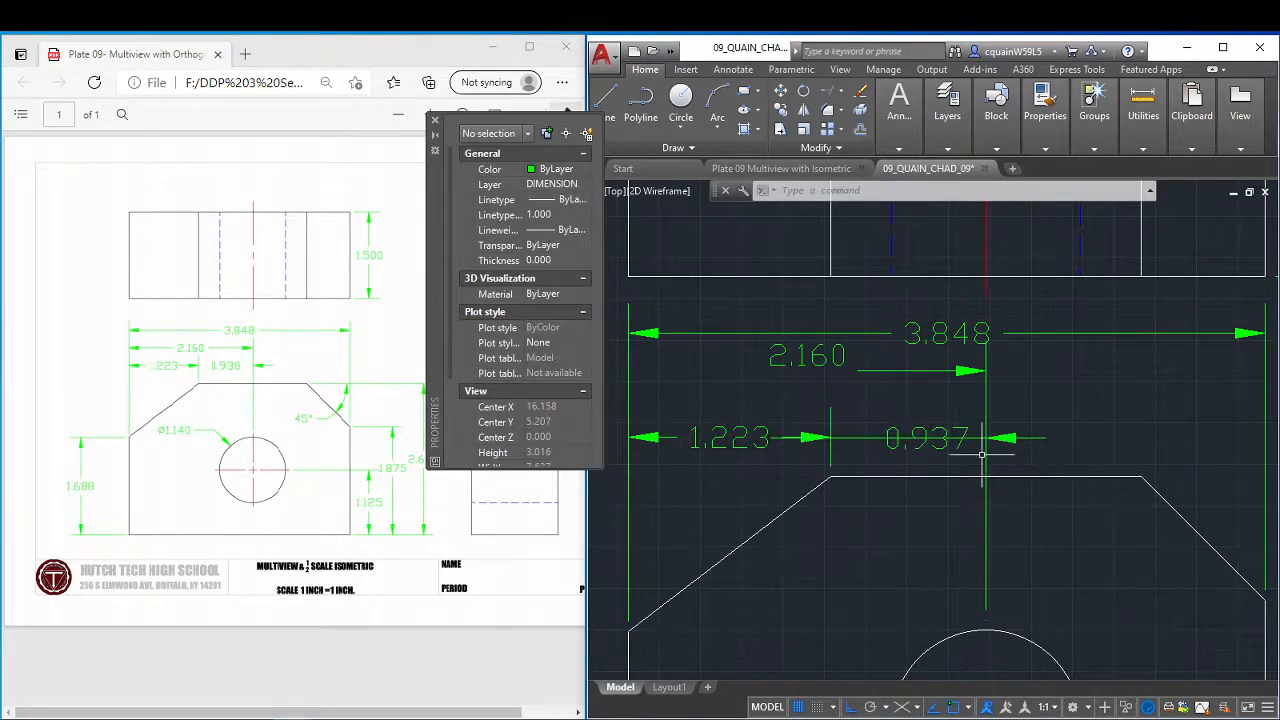
# Examine the line, arrow and extension line properties of the chamfer-to-hole dimension for the dimension line settings.
pyautogui.click(901, 438)
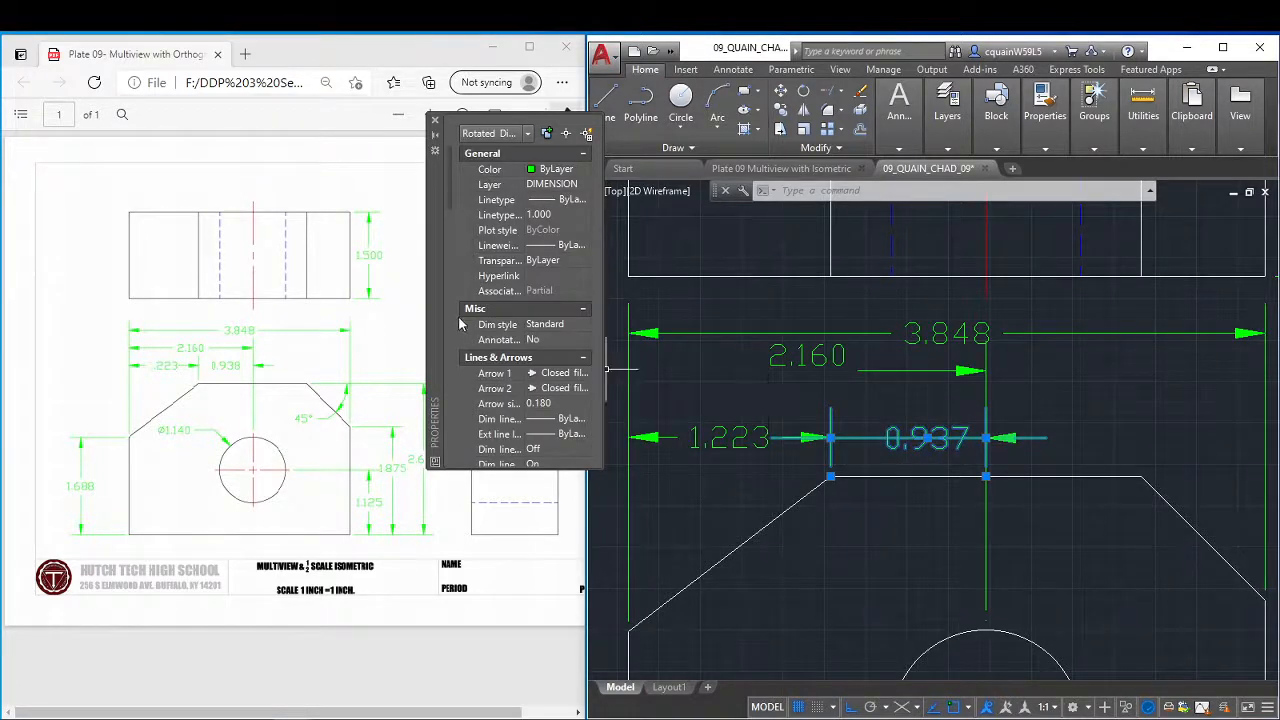
pyautogui.scroll(-2, 524, 375)
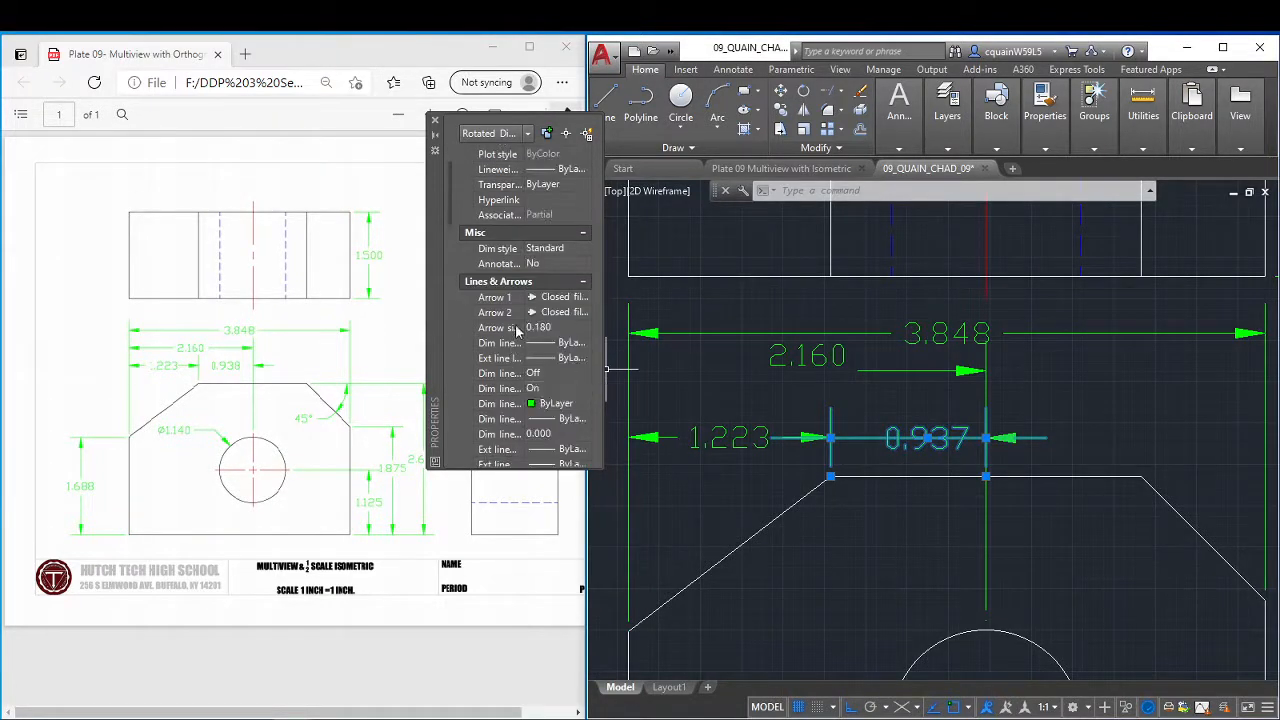
pyautogui.scroll(-2, 520, 388)
pyautogui.scroll(-3, 518, 400)
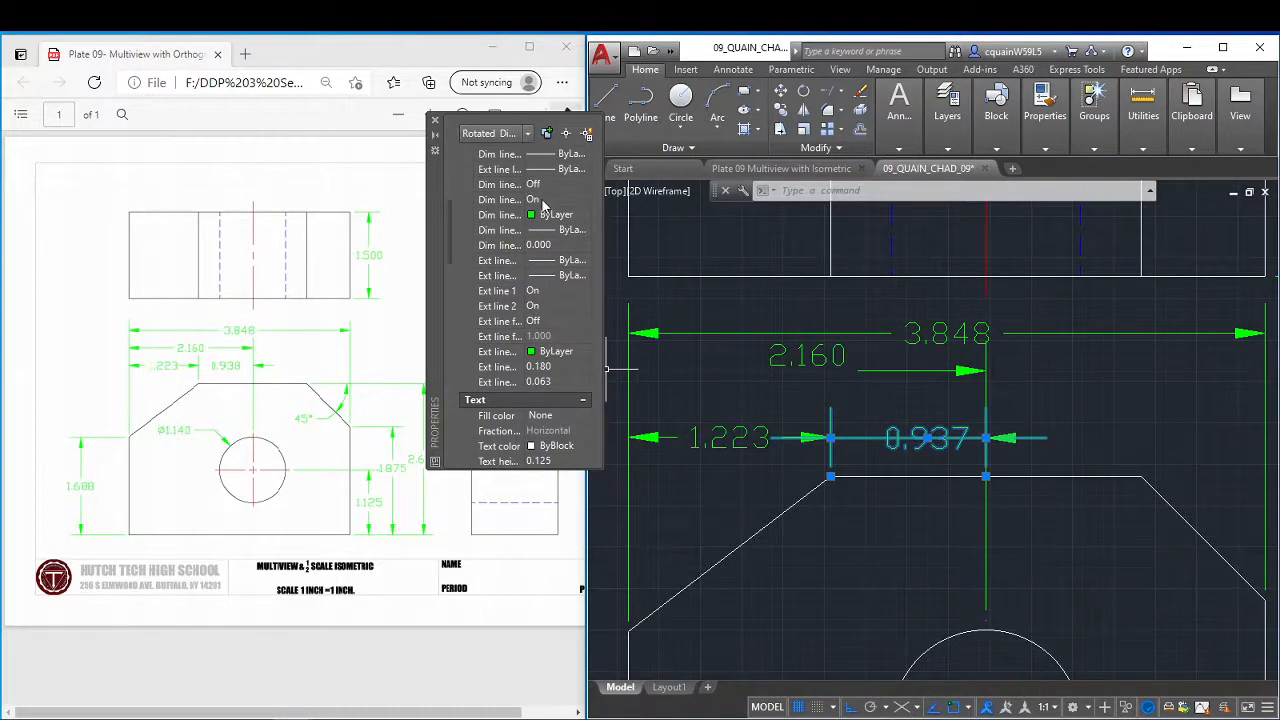
pyautogui.scroll(2, 540, 210)
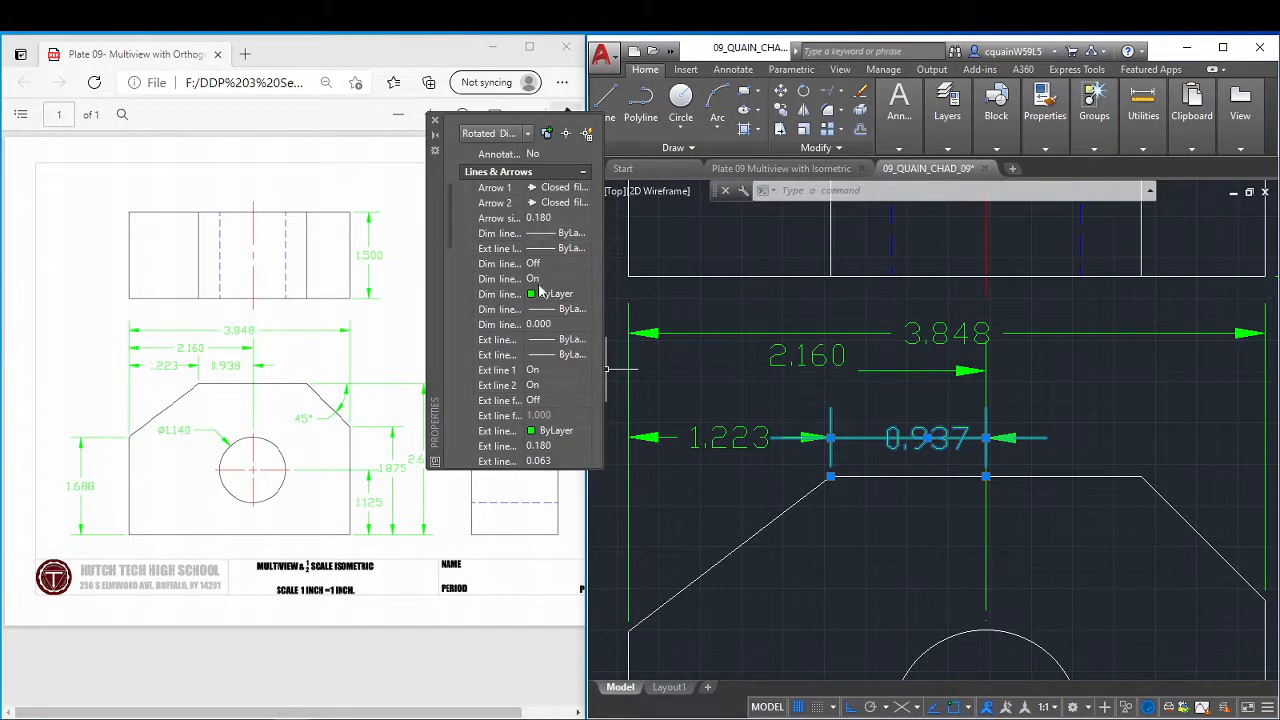
pyautogui.scroll(-2, 520, 430)
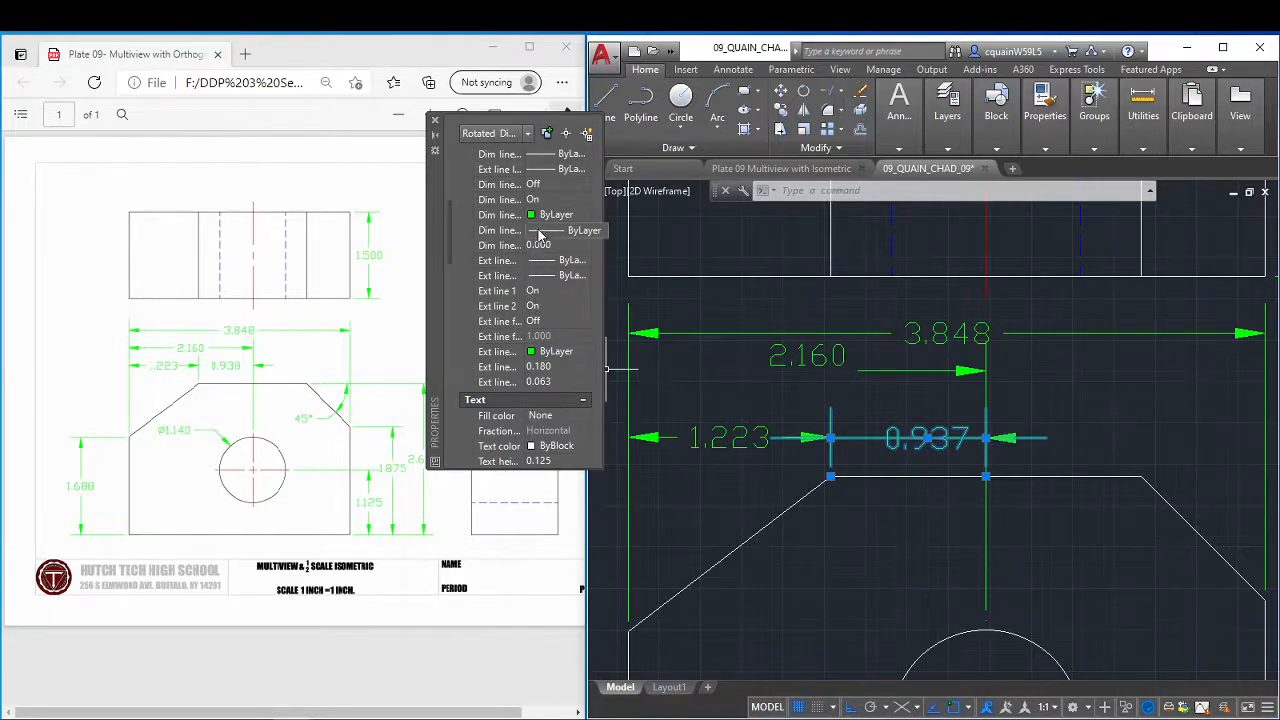
pyautogui.scroll(4, 533, 290)
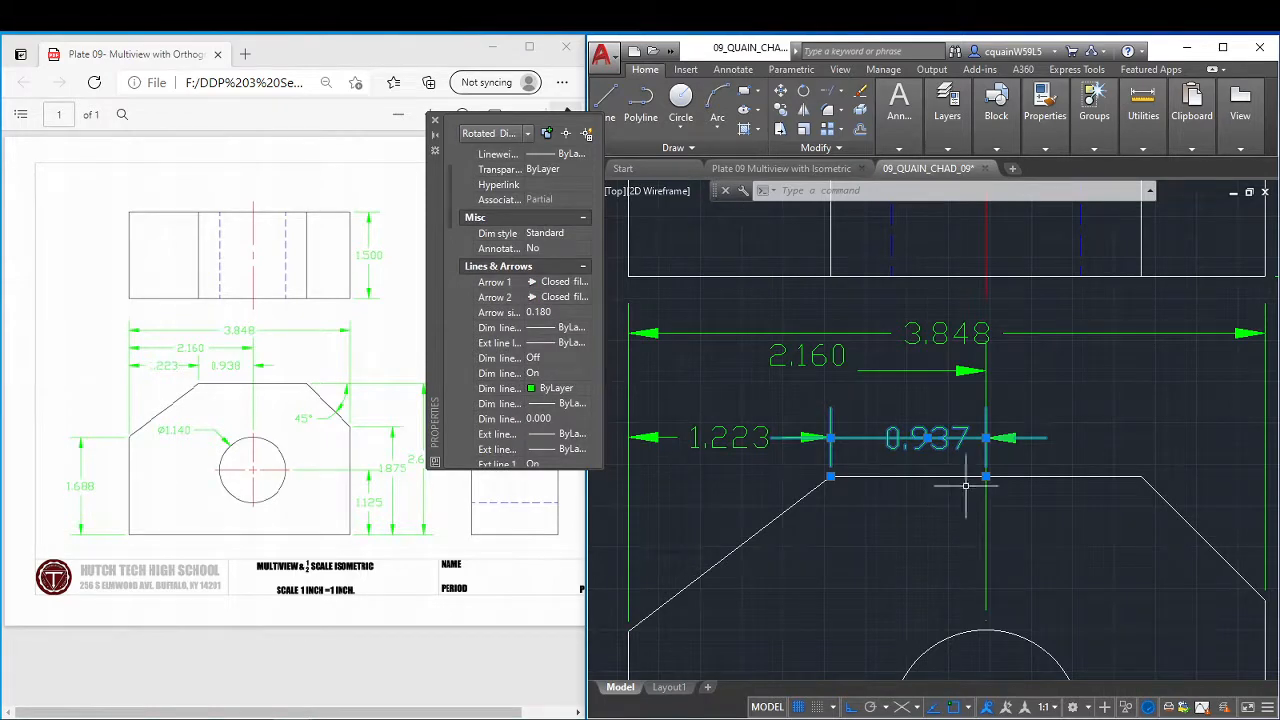
pyautogui.press('Escape')
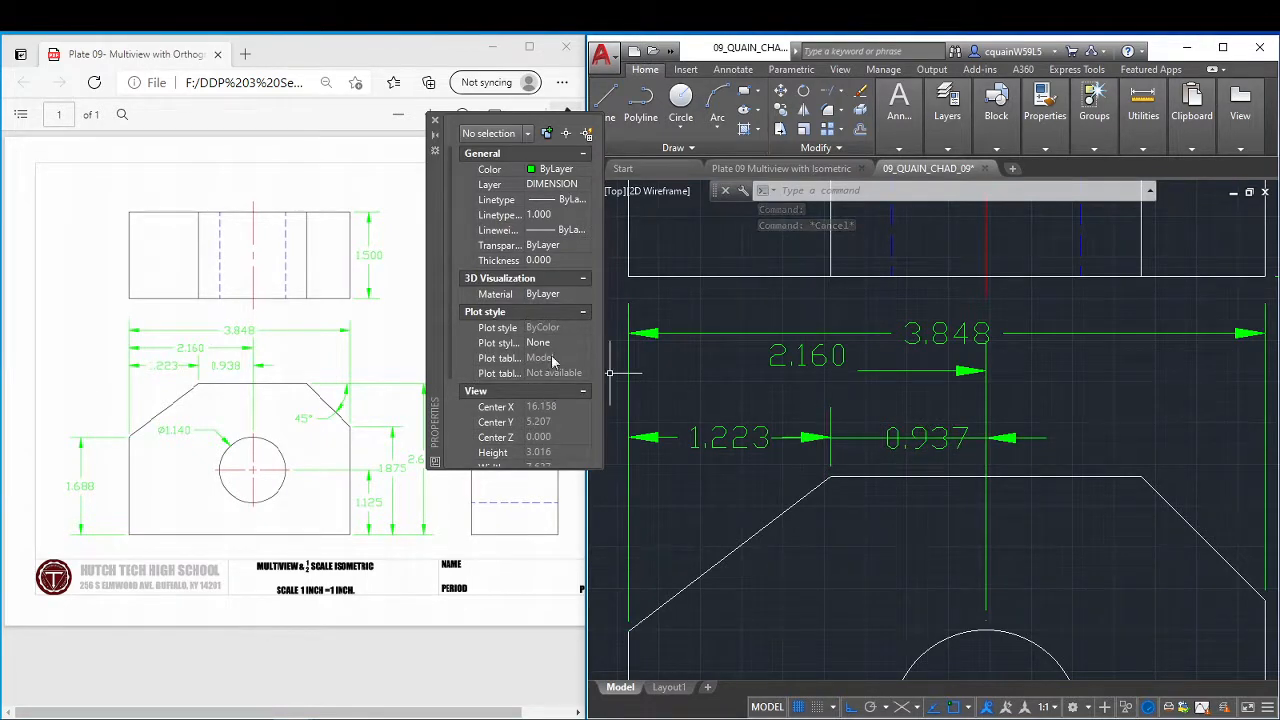
pyautogui.scroll(-2, 538, 315)
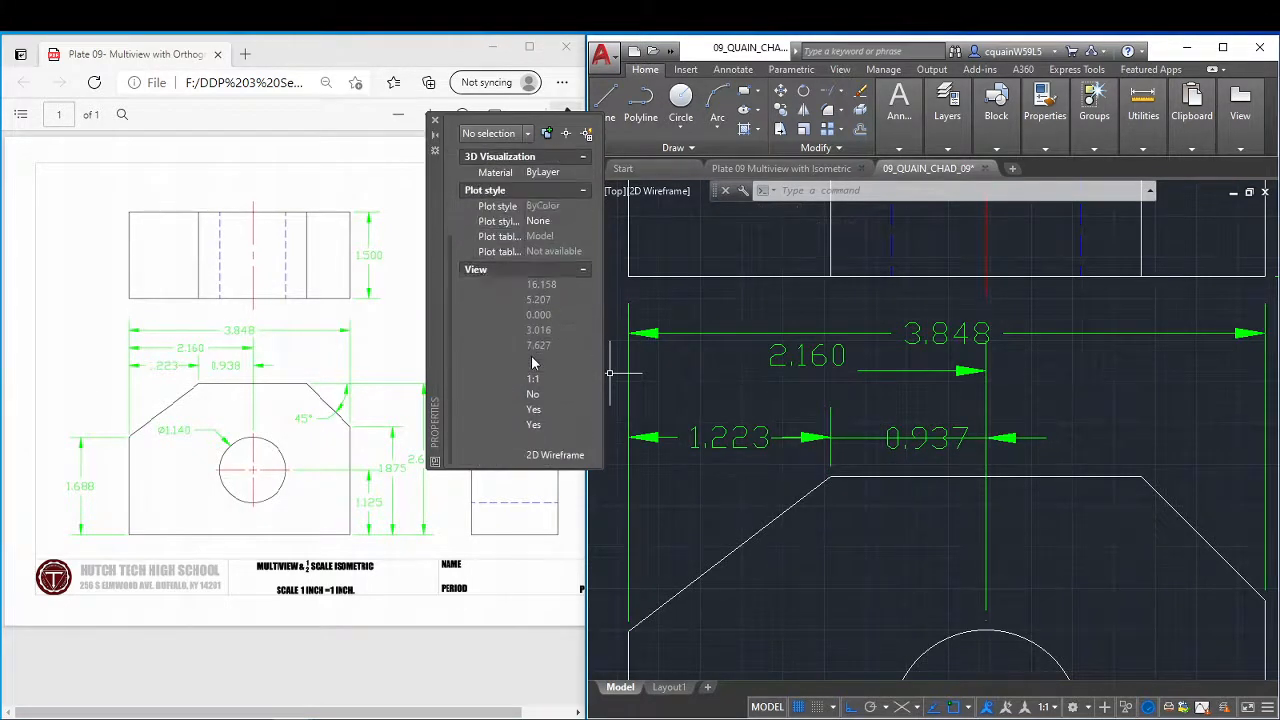
pyautogui.scroll(-2, 535, 340)
pyautogui.scroll(4, 532, 381)
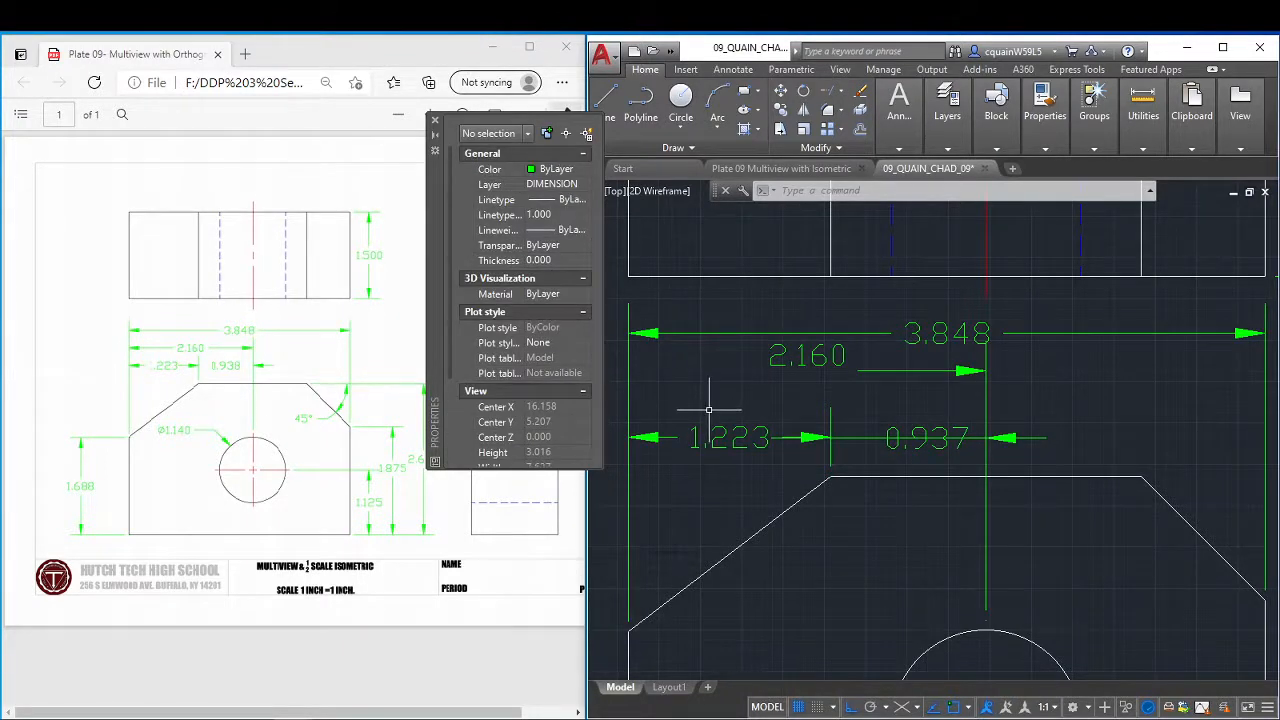
# Undo the front view's dimension edits back to the newly placed stacked dimensions, redoing the last undone dimension group, and close the Properties palette.
pyautogui.hotkey('ctrl', 'z')
pyautogui.hotkey('ctrl', 'z')
pyautogui.hotkey('ctrl', 'z')
pyautogui.hotkey('ctrl', 'z')
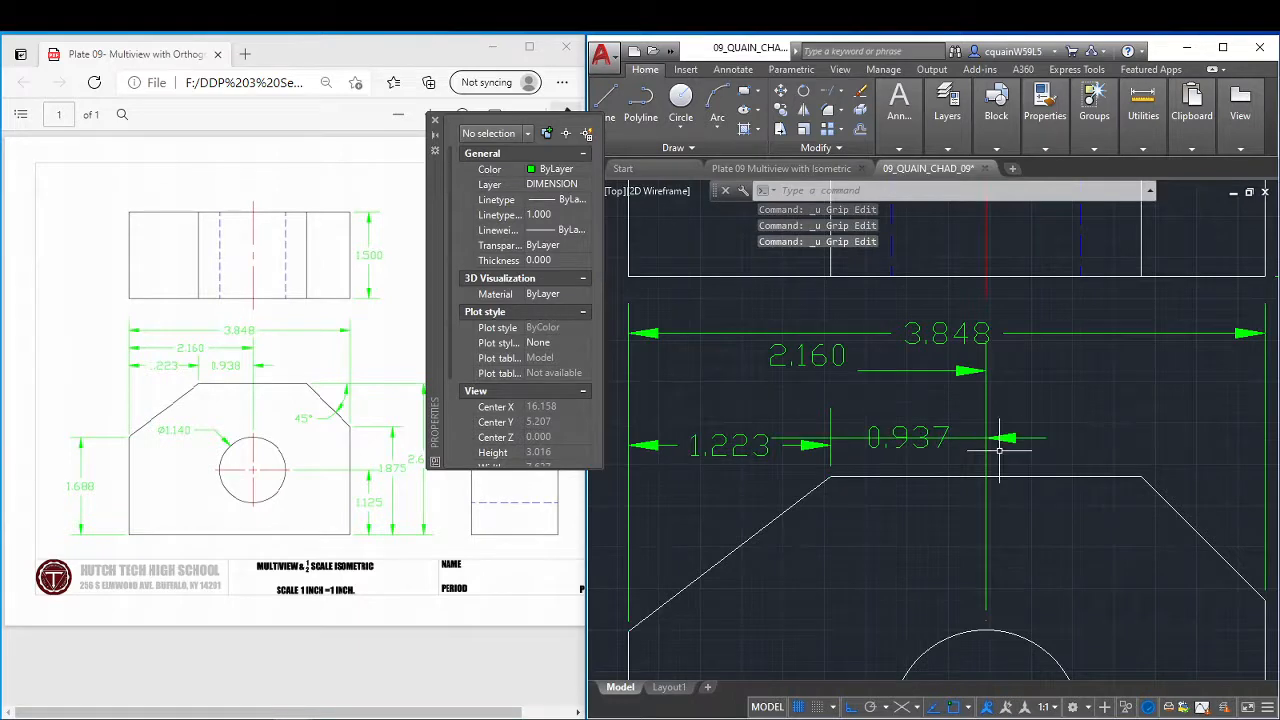
pyautogui.hotkey('ctrl', 'z')
pyautogui.hotkey('ctrl', 'z')
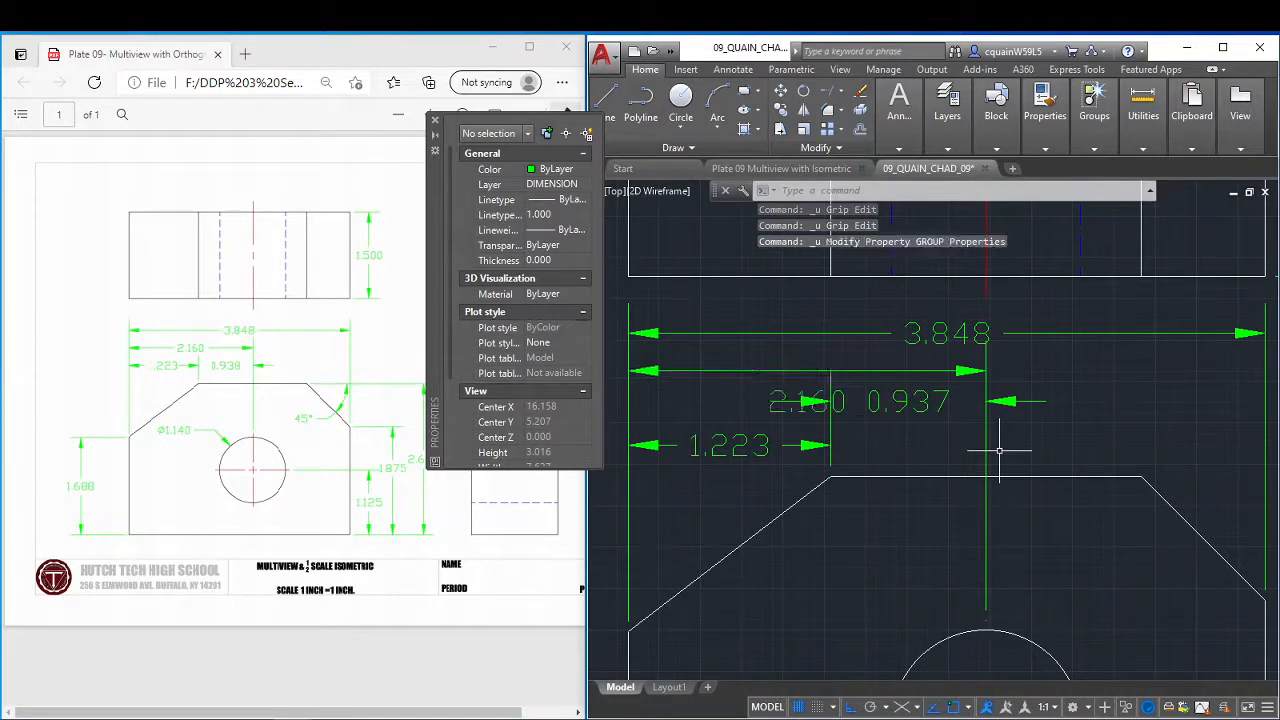
pyautogui.hotkey('ctrl', 'z')
pyautogui.hotkey('ctrl', 'z')
pyautogui.hotkey('ctrl', 'z')
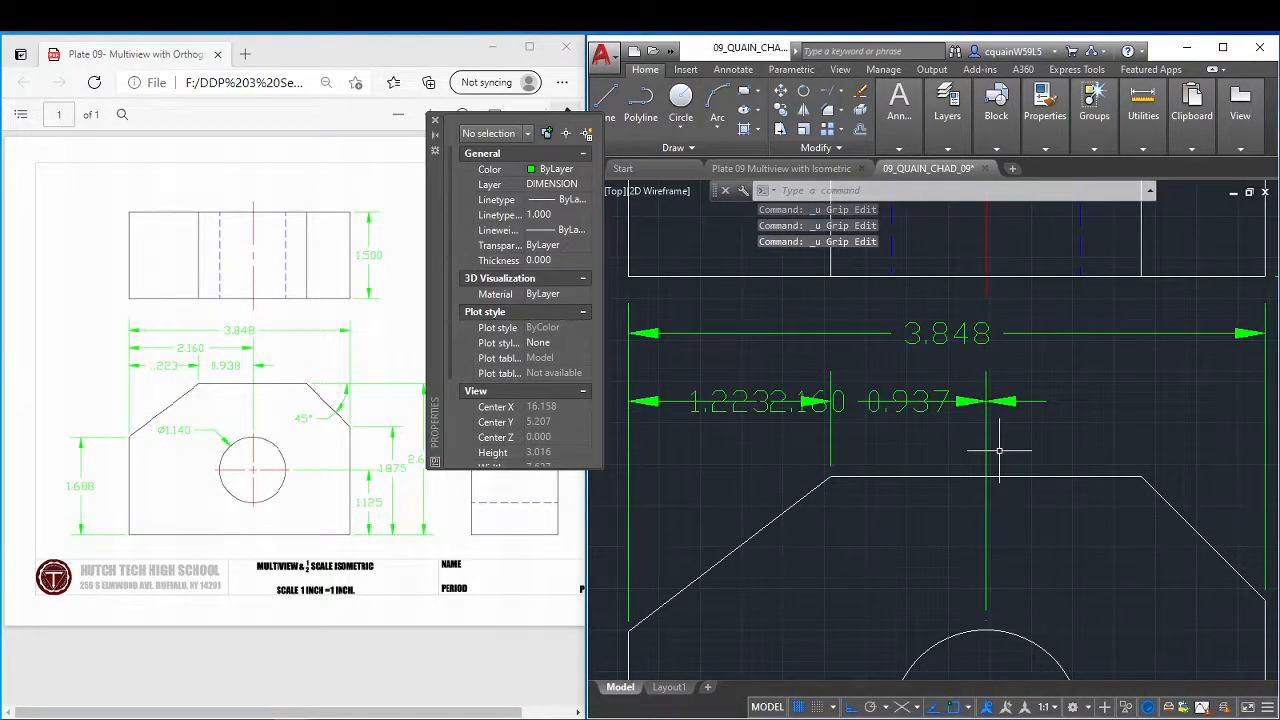
pyautogui.hotkey('ctrl', 'z')
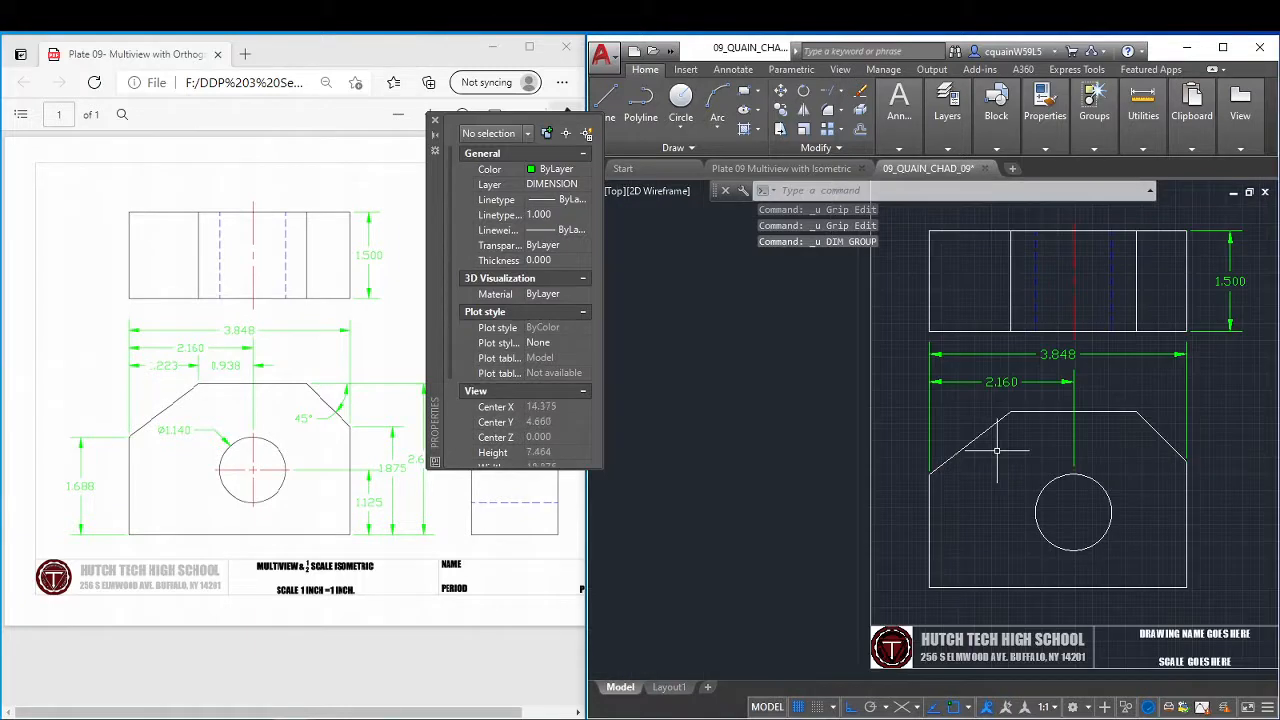
pyautogui.click(672, 52)
pyautogui.click(762, 72)
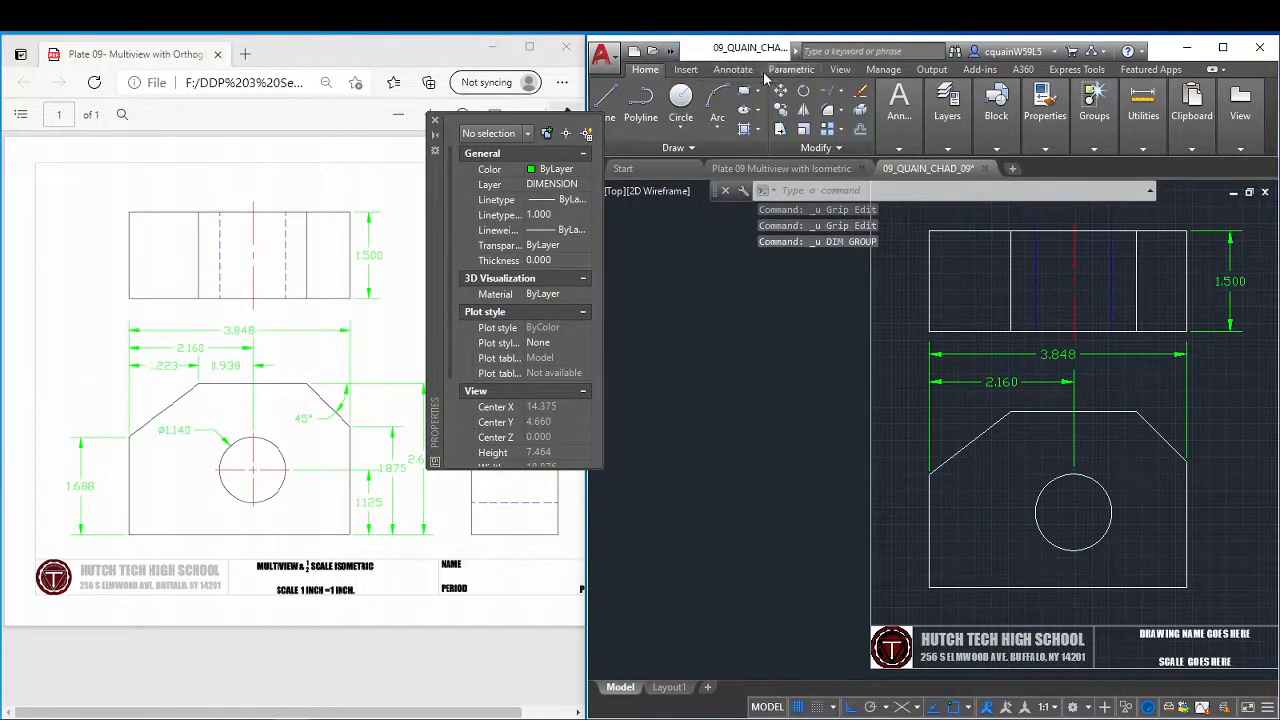
pyautogui.click(435, 120)
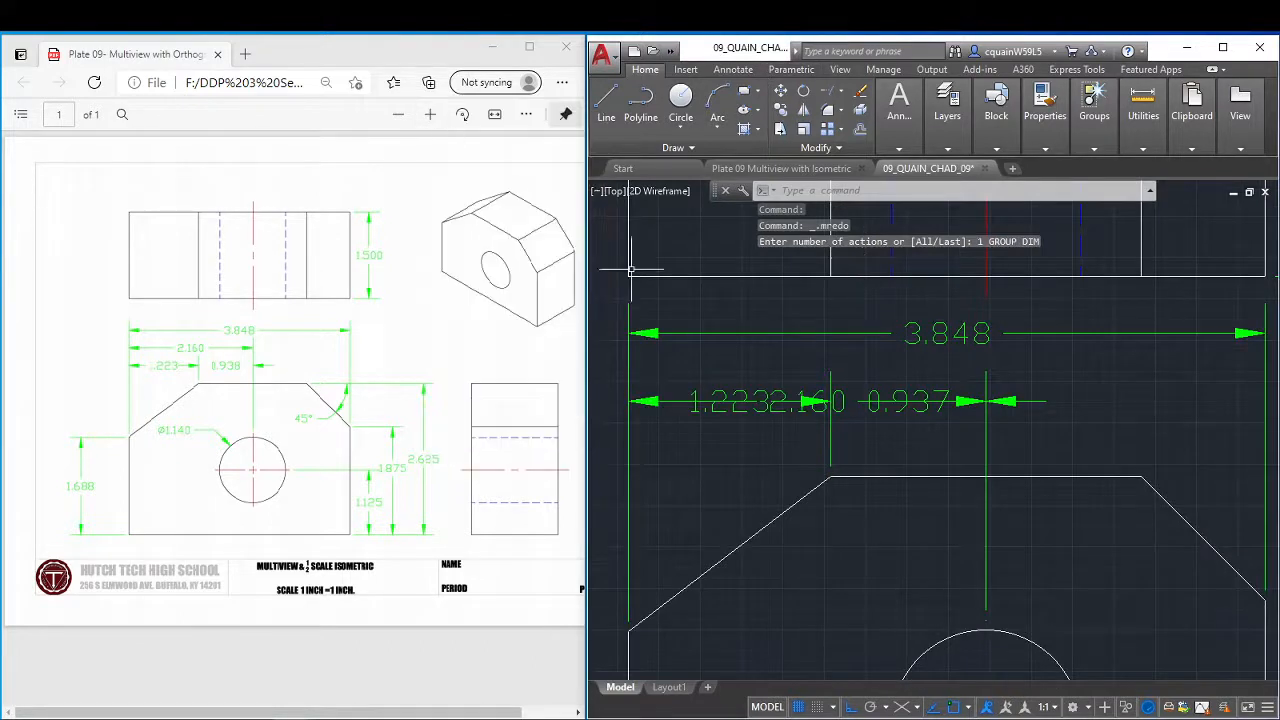
# Move the left-edge-to-chamfer dimension's text straight down and lower its dimension line to match the text.
pyautogui.click(730, 400)
pyautogui.click(730, 400)
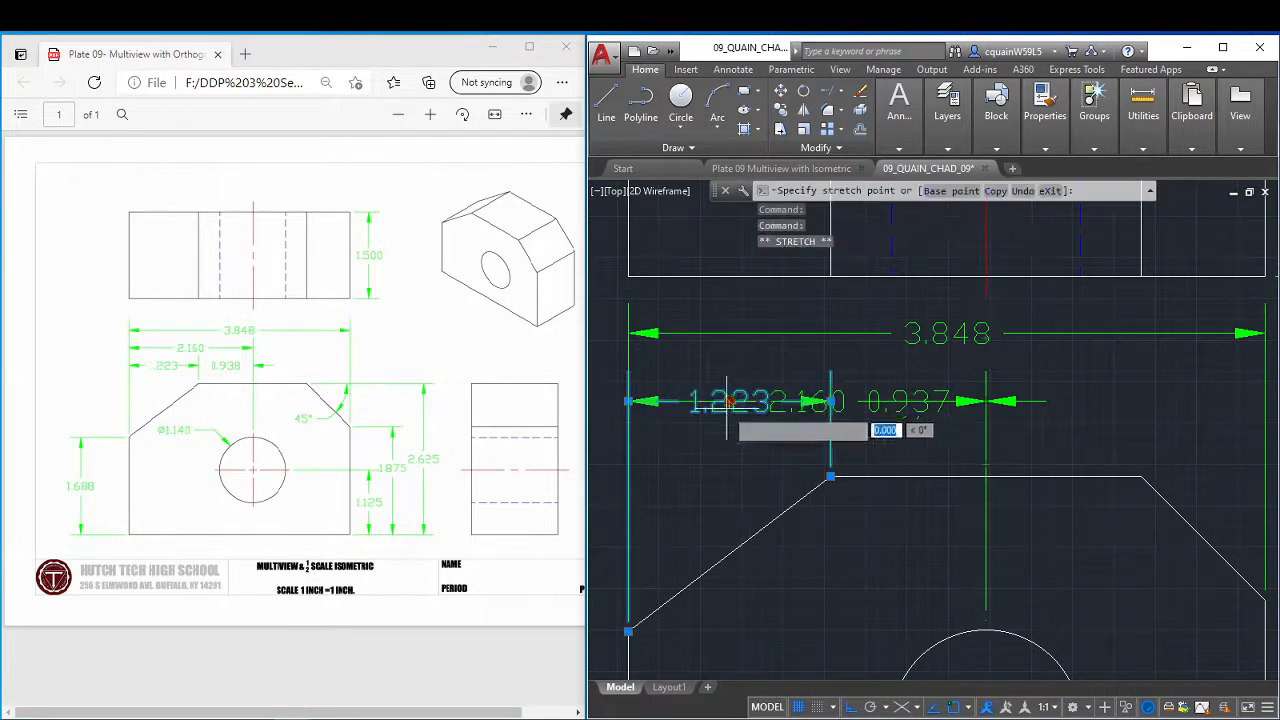
pyautogui.click(730, 440)
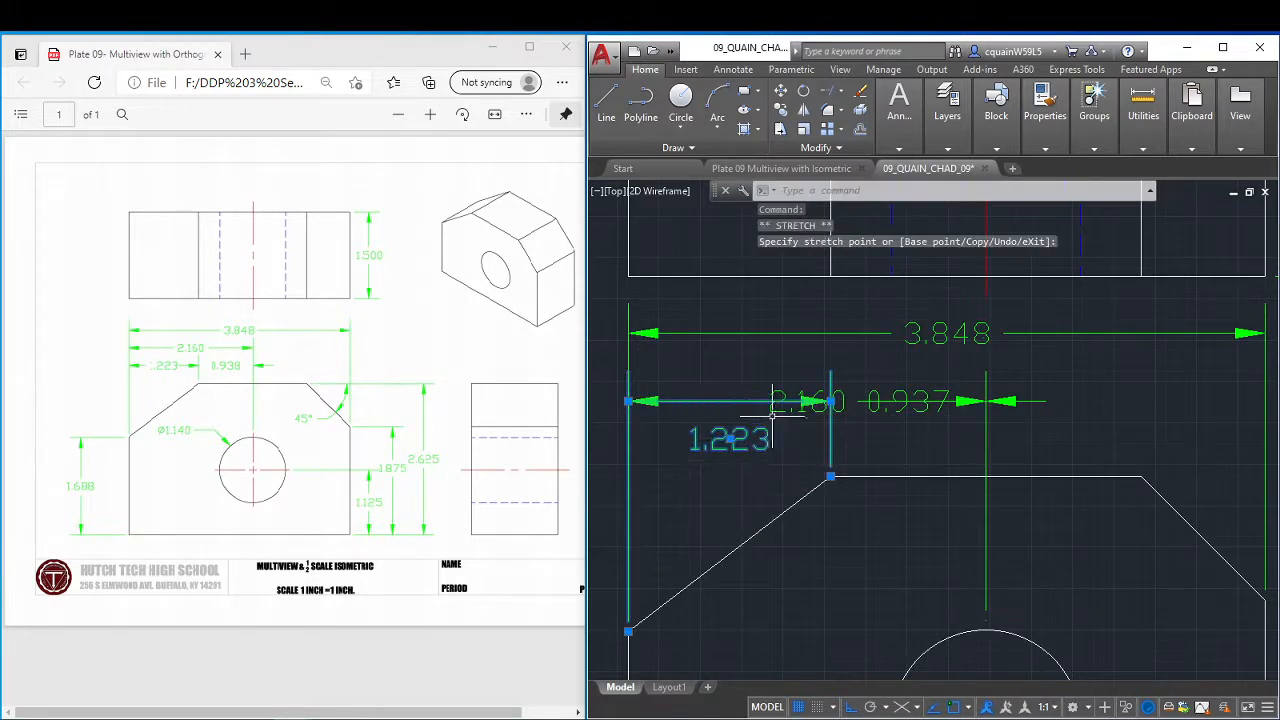
pyautogui.click(829, 438)
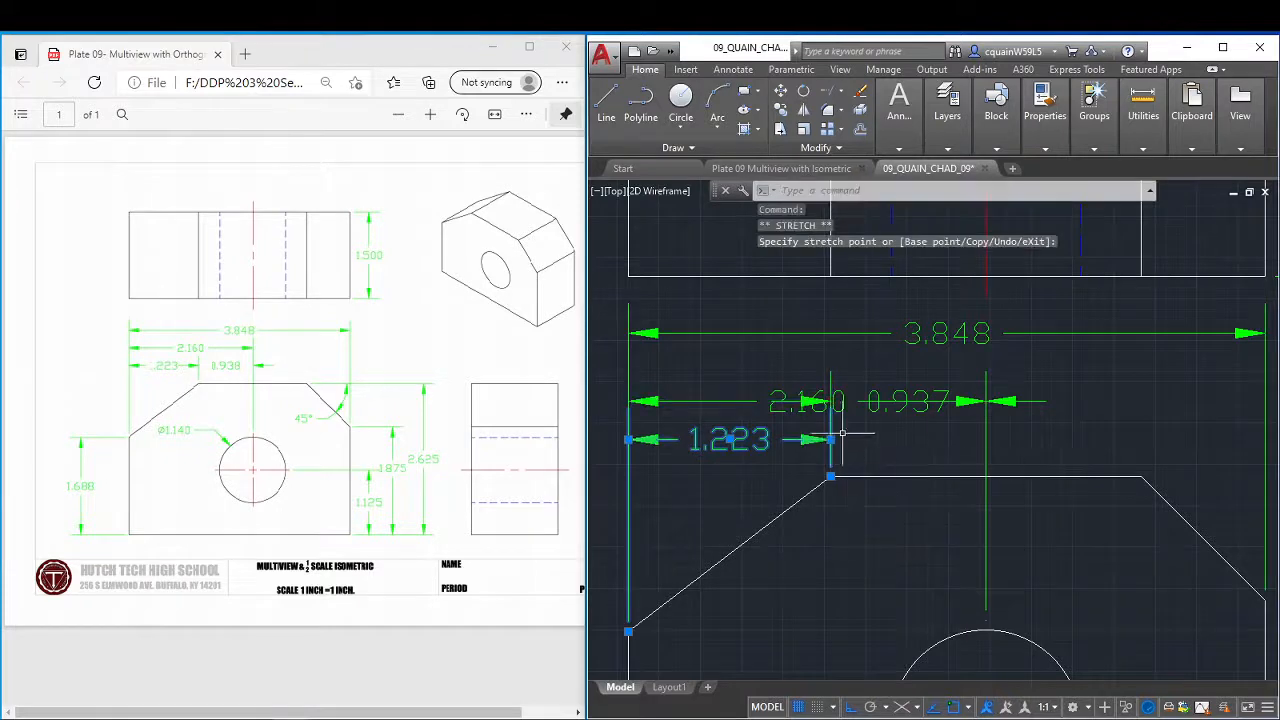
# Raise the dimension line of the left-edge-to-hole-centre dimension by about 0.18, placing it just below the overall width dimension.
pyautogui.click(983, 401)
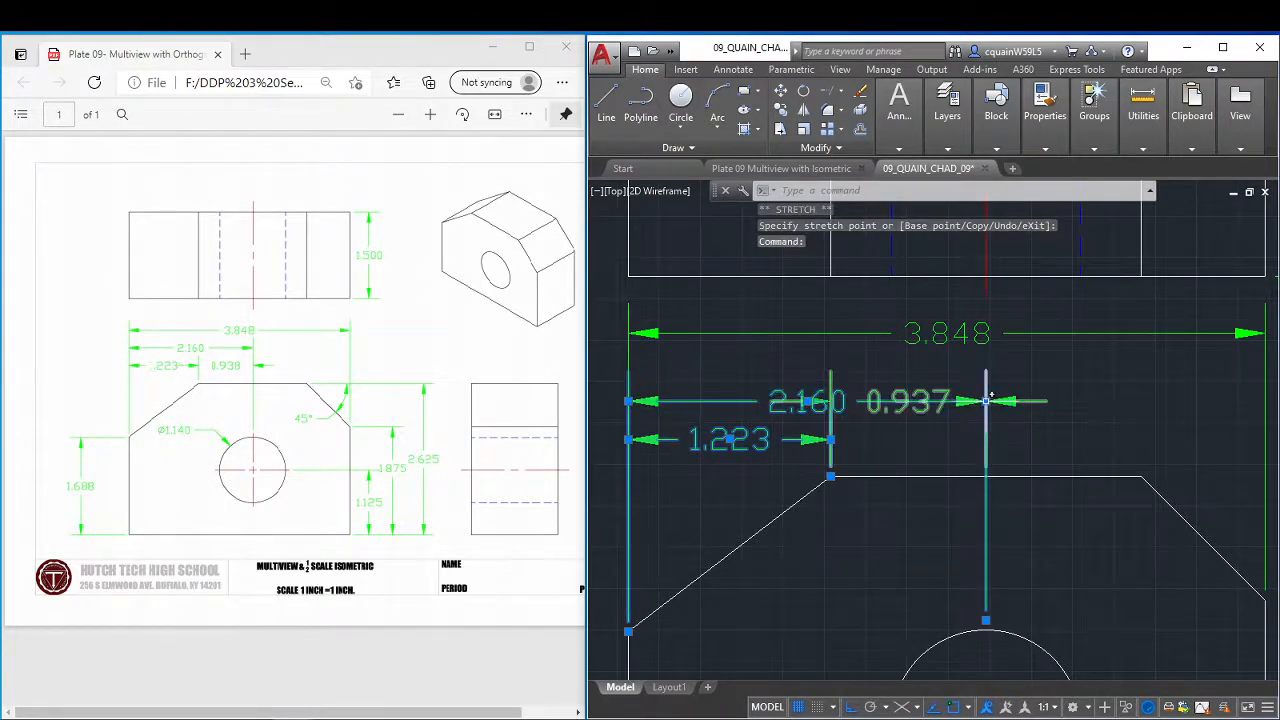
pyautogui.click(986, 401)
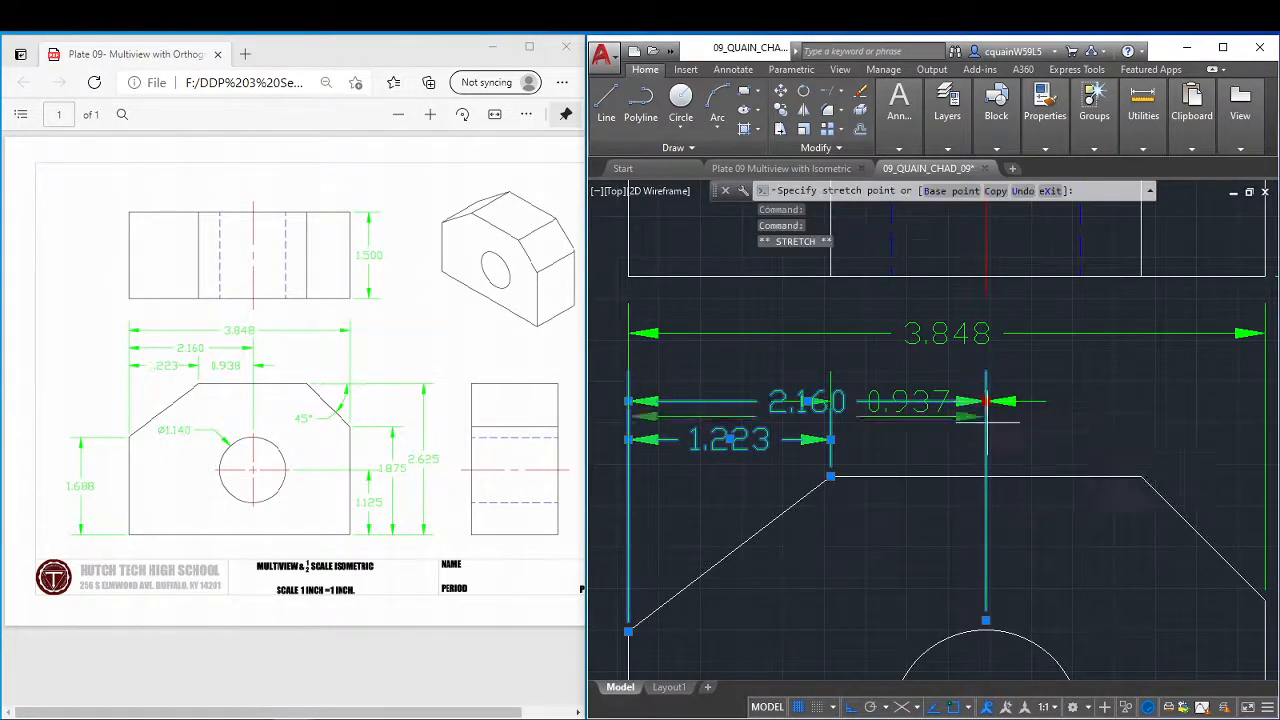
pyautogui.click(987, 371)
# Lower the chamfer-to-hole dimension and align its dimension line with the left-edge-to-chamfer dimension line.
pyautogui.click(998, 402)
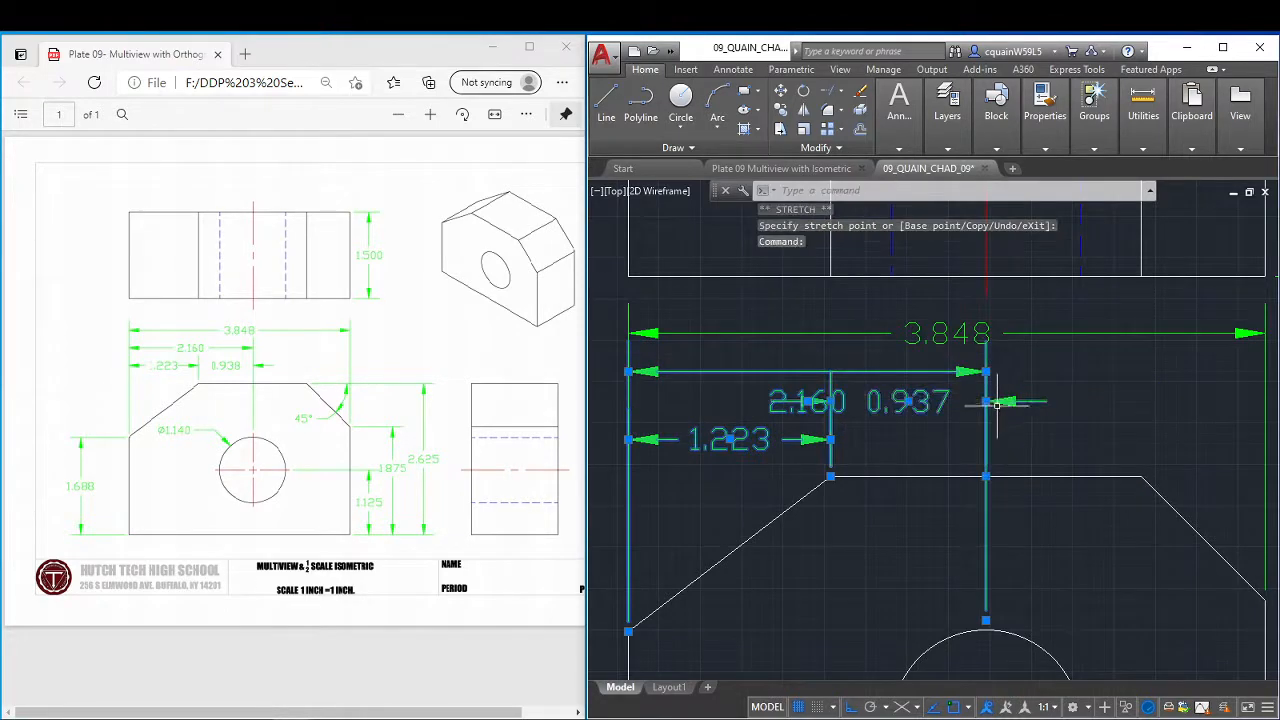
pyautogui.click(986, 401)
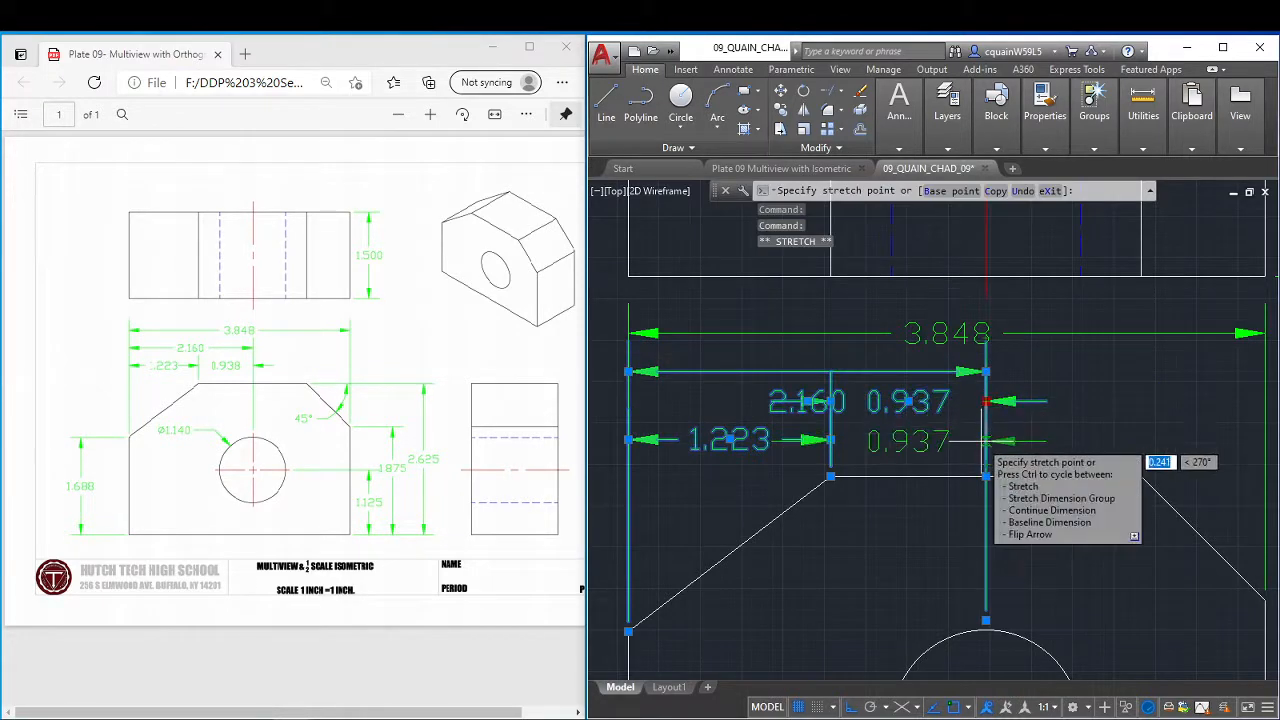
pyautogui.click(840, 449)
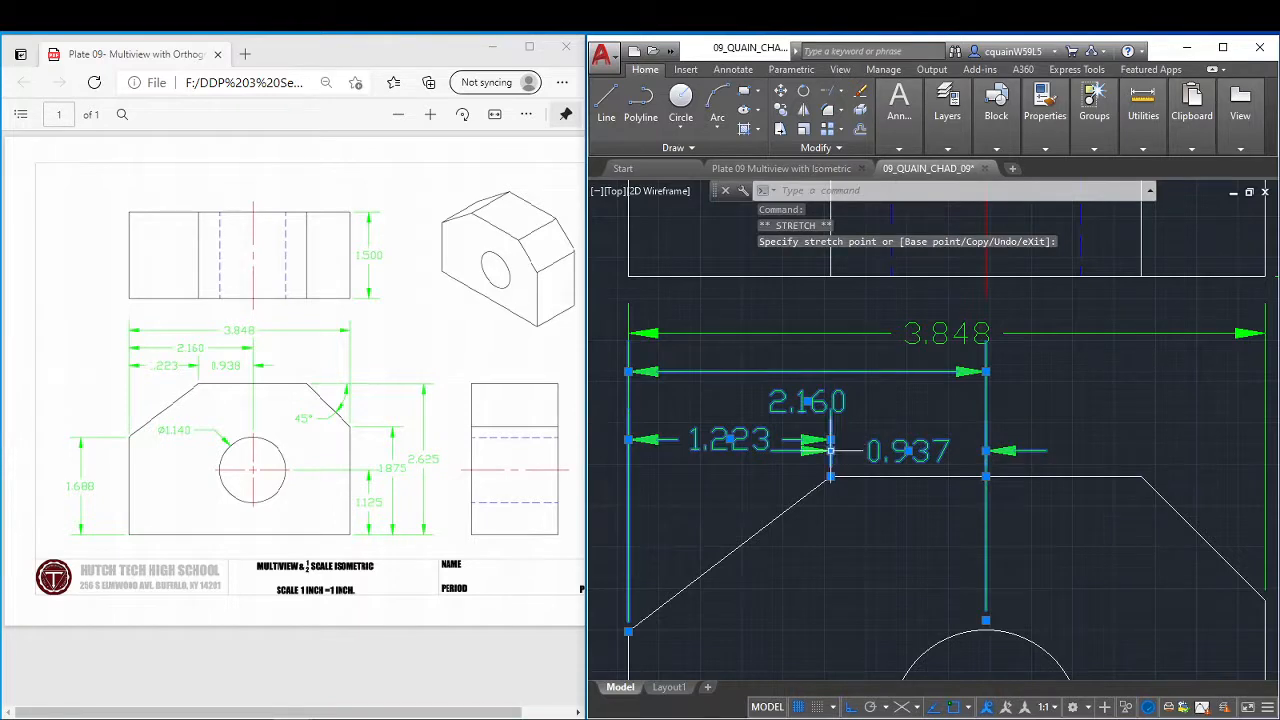
pyautogui.click(830, 451)
pyautogui.click(830, 440)
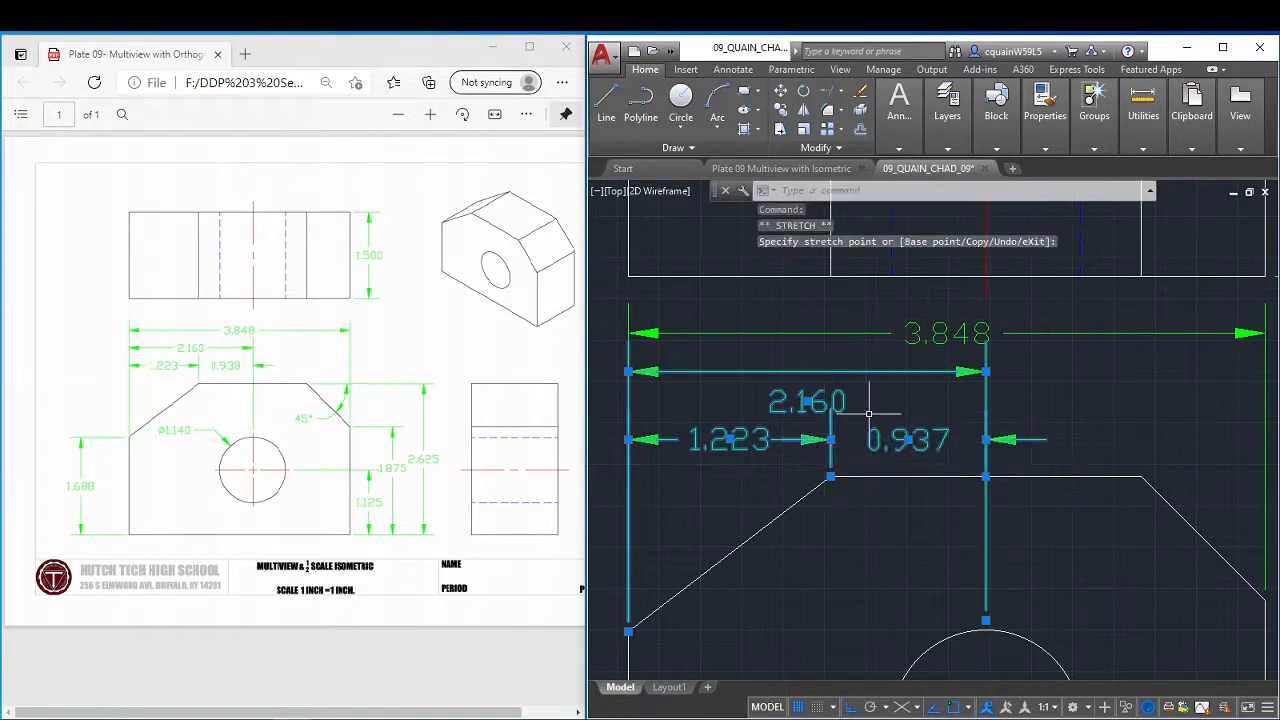
# Move the text of the left-edge-to-hole-centre dimension straight up onto its dimension line.
pyautogui.click(808, 401)
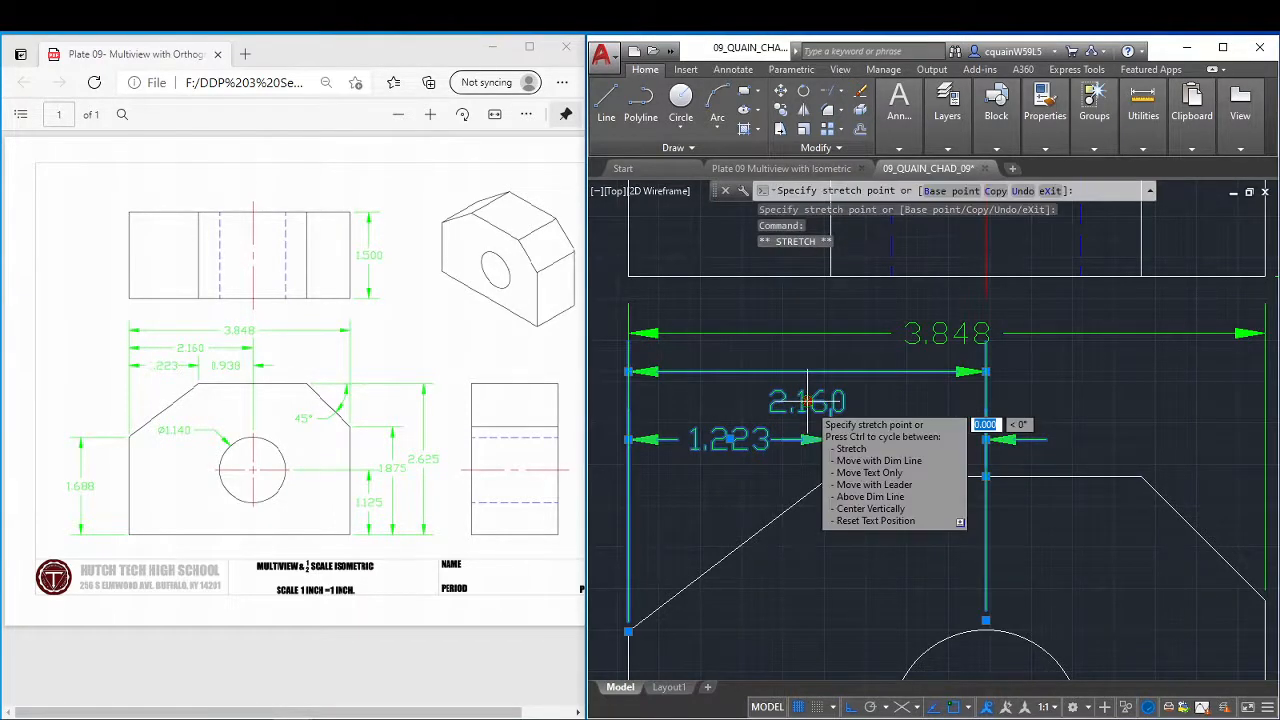
pyautogui.click(808, 371)
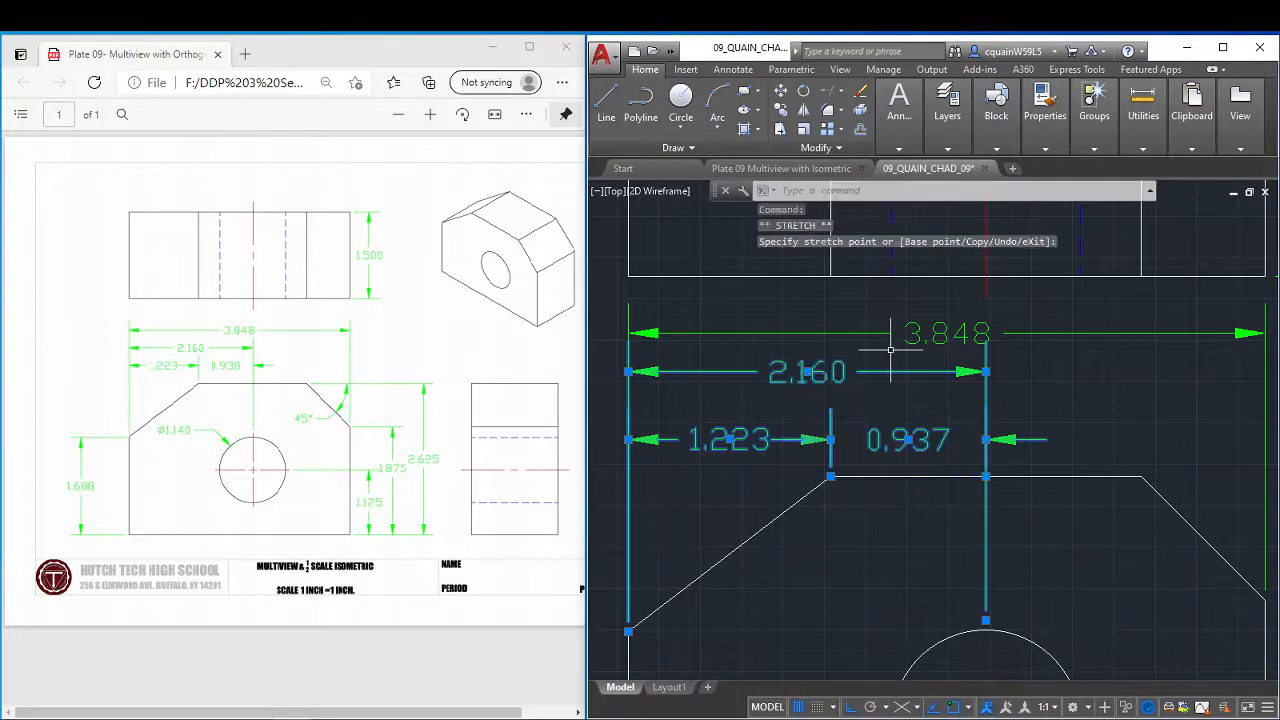
pyautogui.press('Escape')
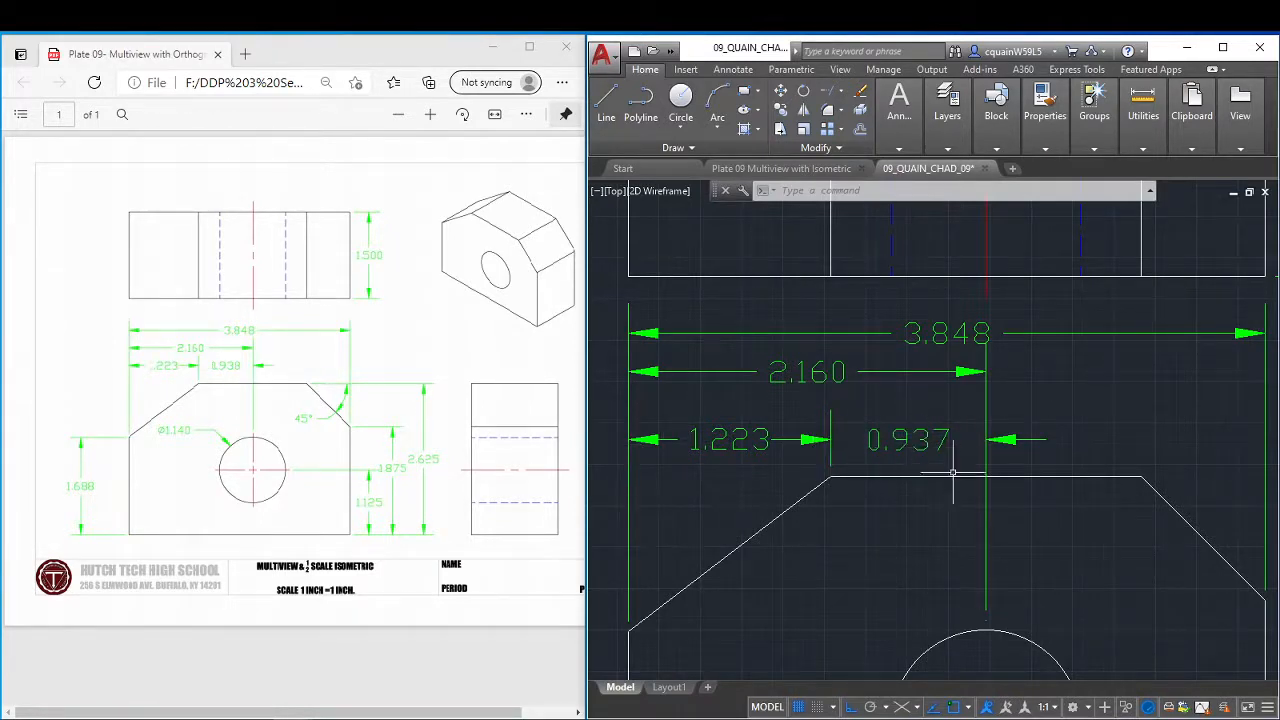
# Stretch the hole-side extension origin of the left-edge-to-hole-centre dimension down to the centre of the circle.
pyautogui.scroll(-2, 996, 521)
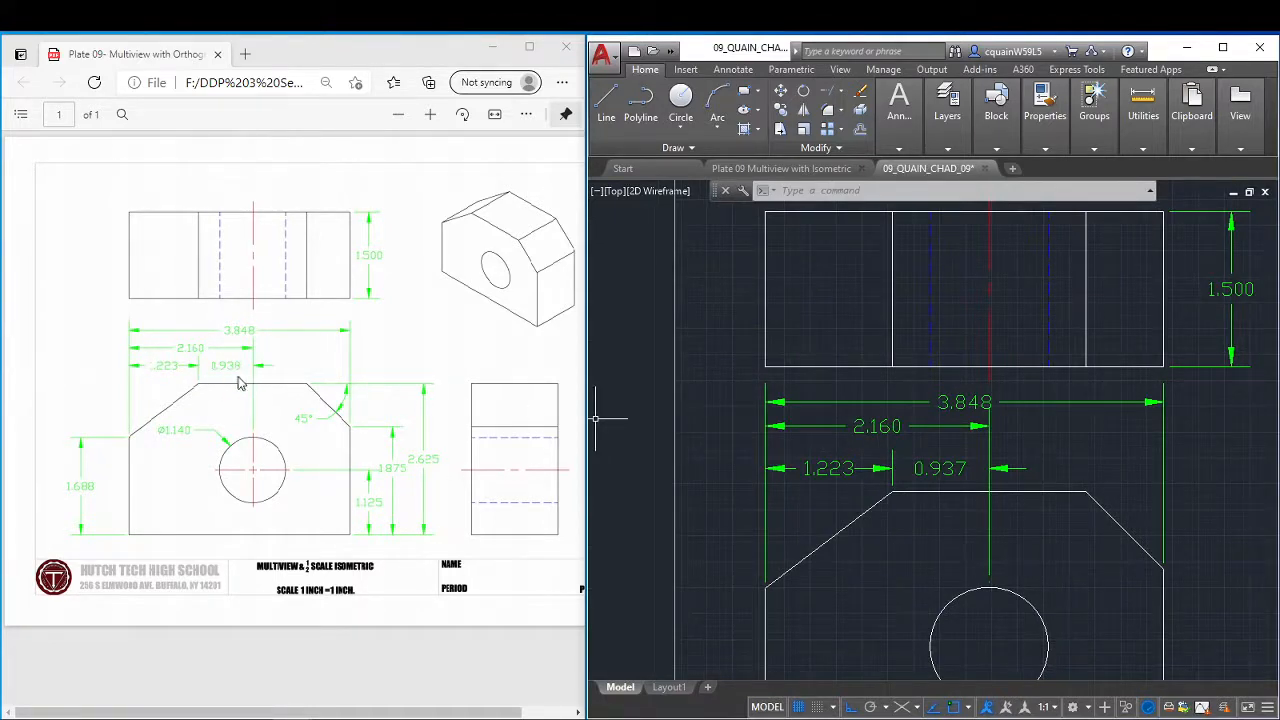
pyautogui.scroll(-2, 990, 590)
pyautogui.scroll(2, 996, 598)
pyautogui.click(991, 567)
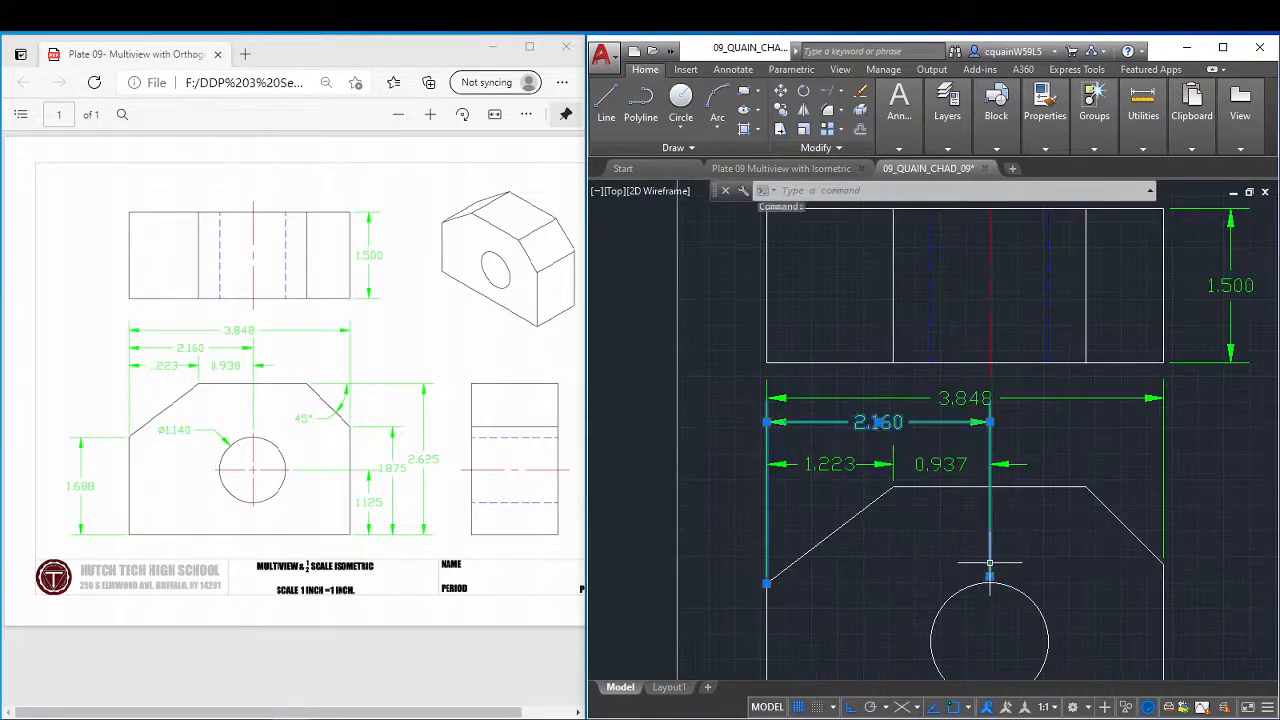
pyautogui.click(988, 577)
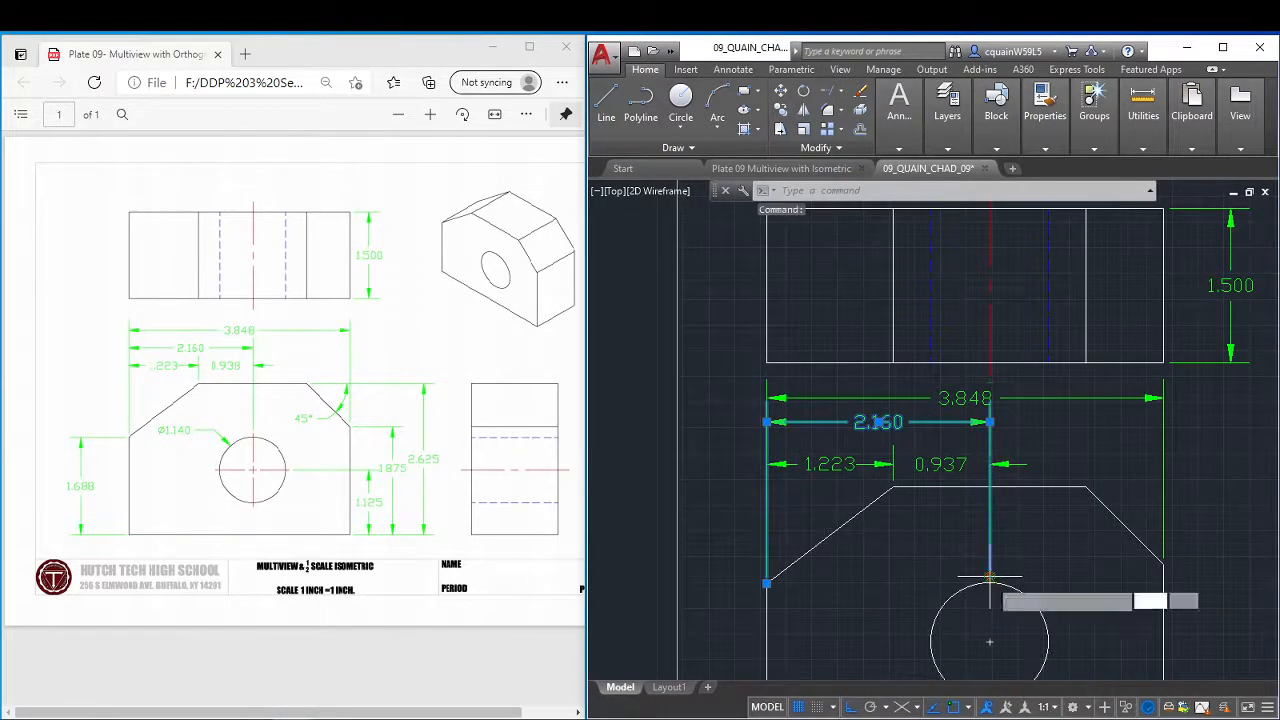
pyautogui.click(990, 639)
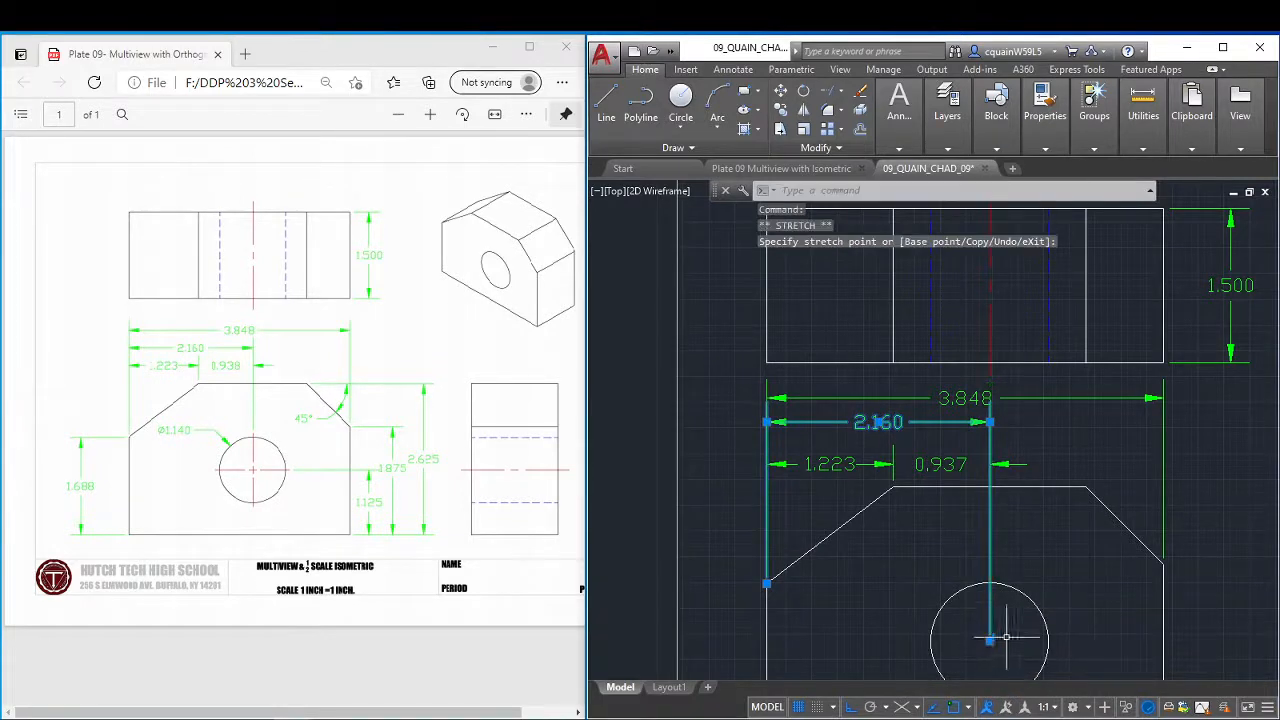
pyautogui.press('Escape')
pyautogui.press('Escape')
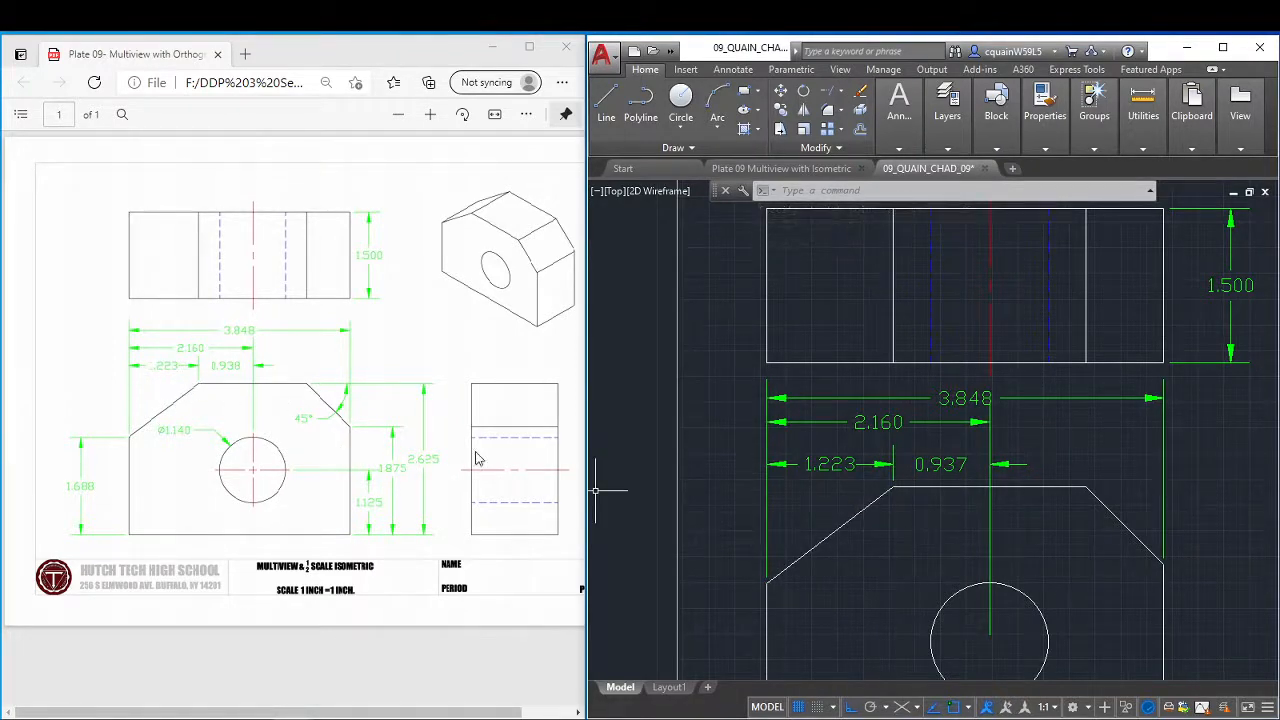
# Examine where the chamfer-to-hole dimension's extension lines attach at the front view's top edge and chamfer corner.
pyautogui.scroll(3, 903, 464)
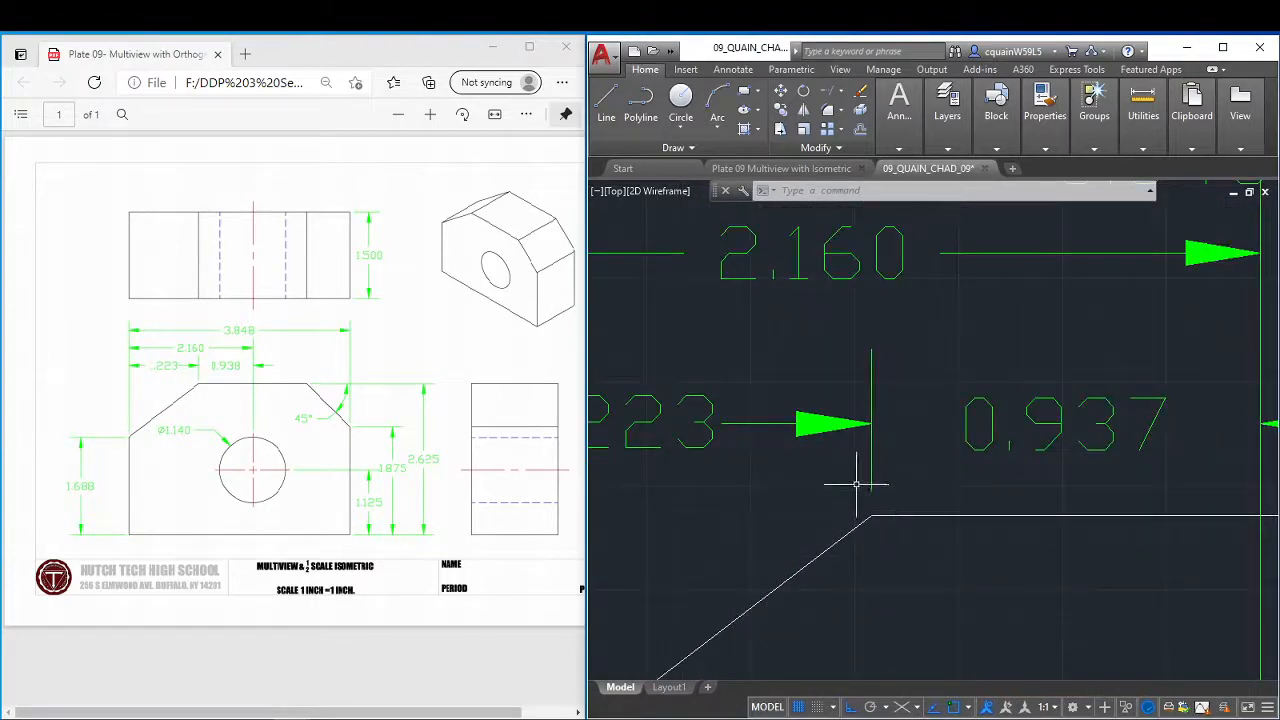
pyautogui.click(874, 512)
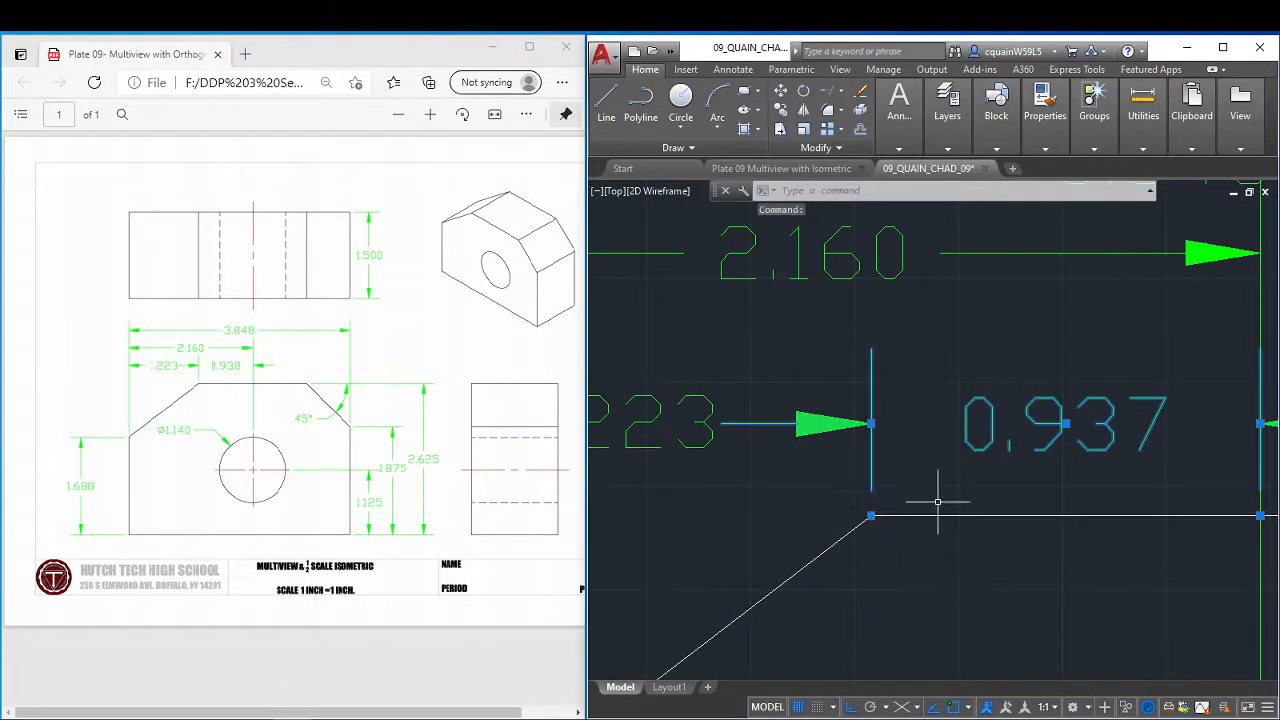
pyautogui.scroll(-2, 1083, 495)
pyautogui.scroll(-2, 1125, 503)
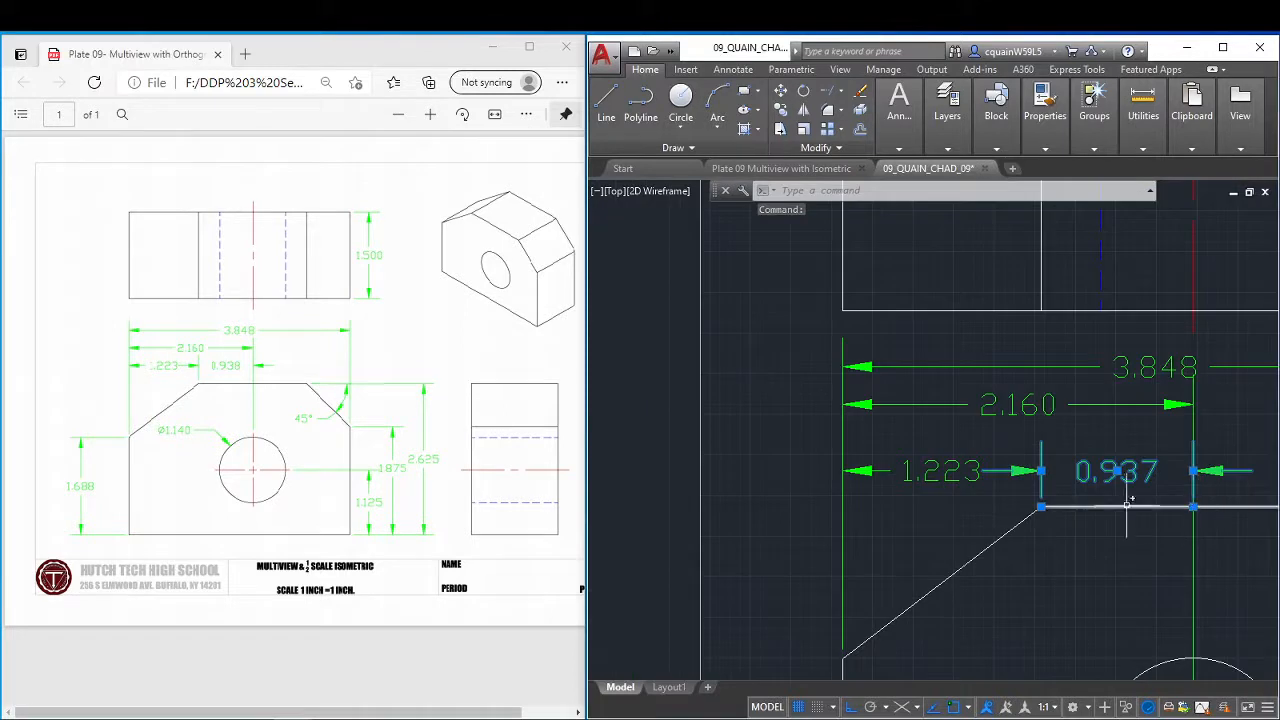
pyautogui.scroll(-2, 1121, 507)
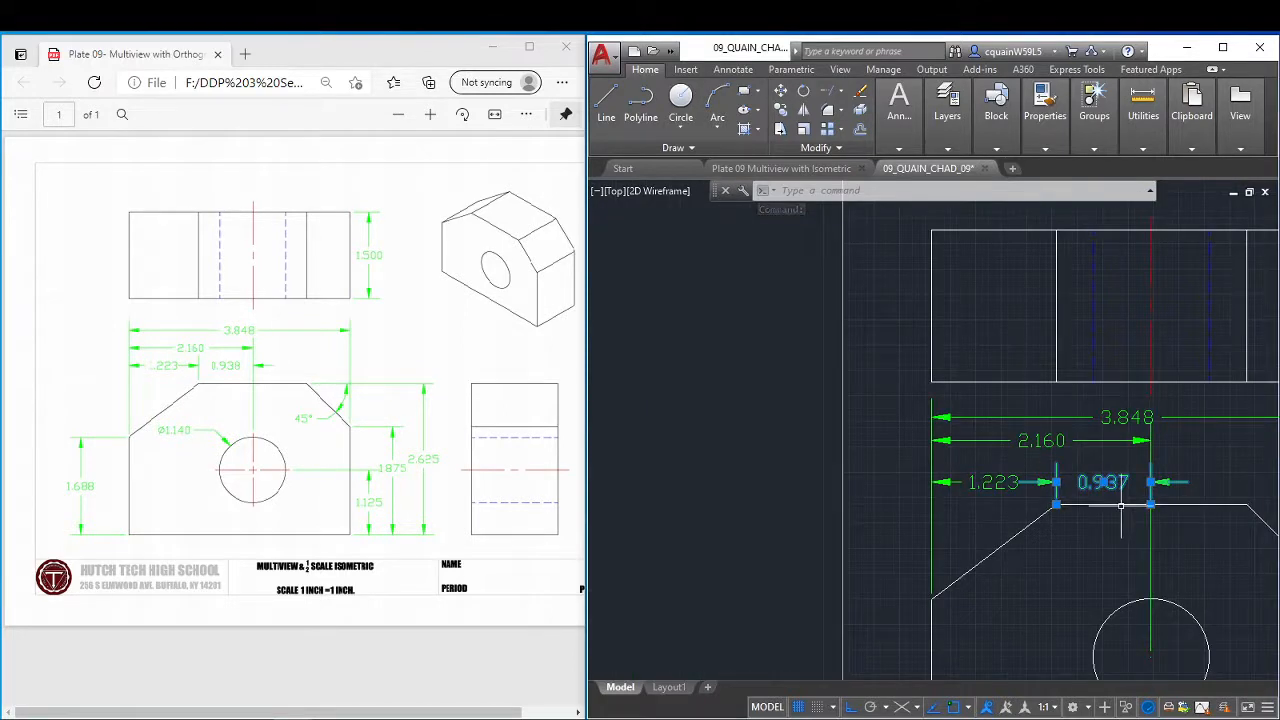
pyautogui.scroll(-3, 1015, 484)
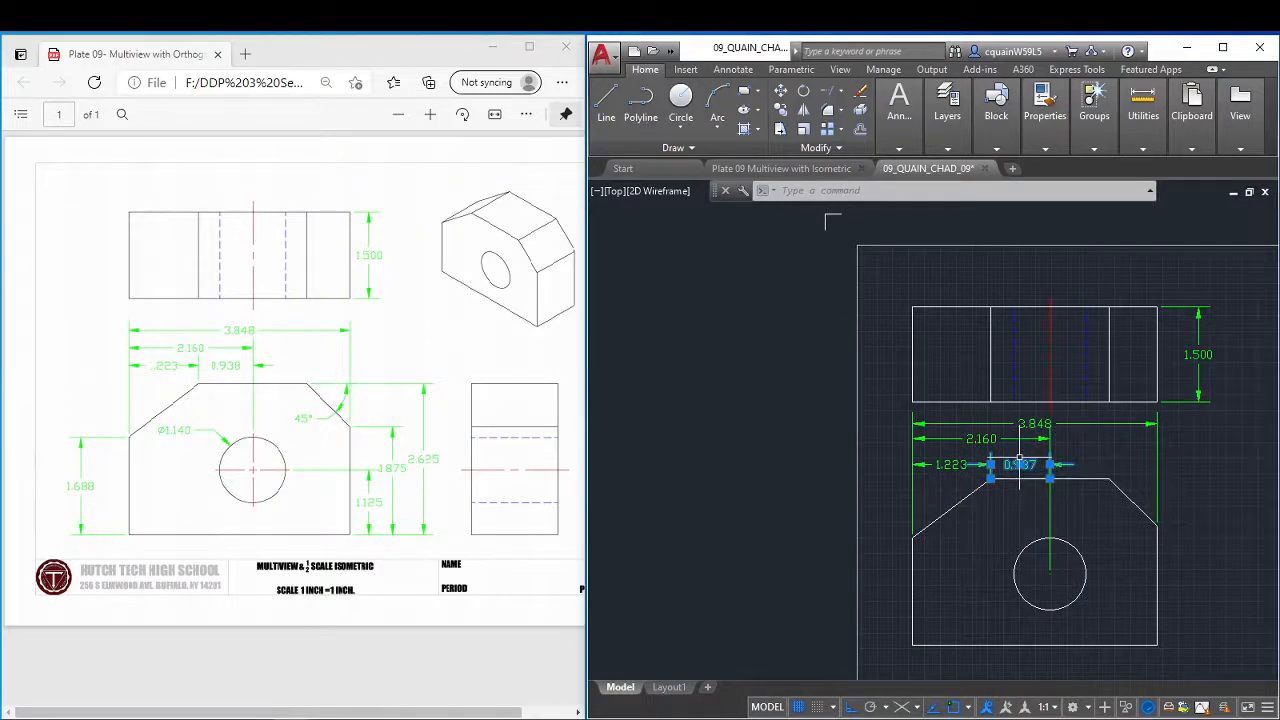
pyautogui.press('Escape')
pyautogui.press('Escape')
pyautogui.press('Escape')
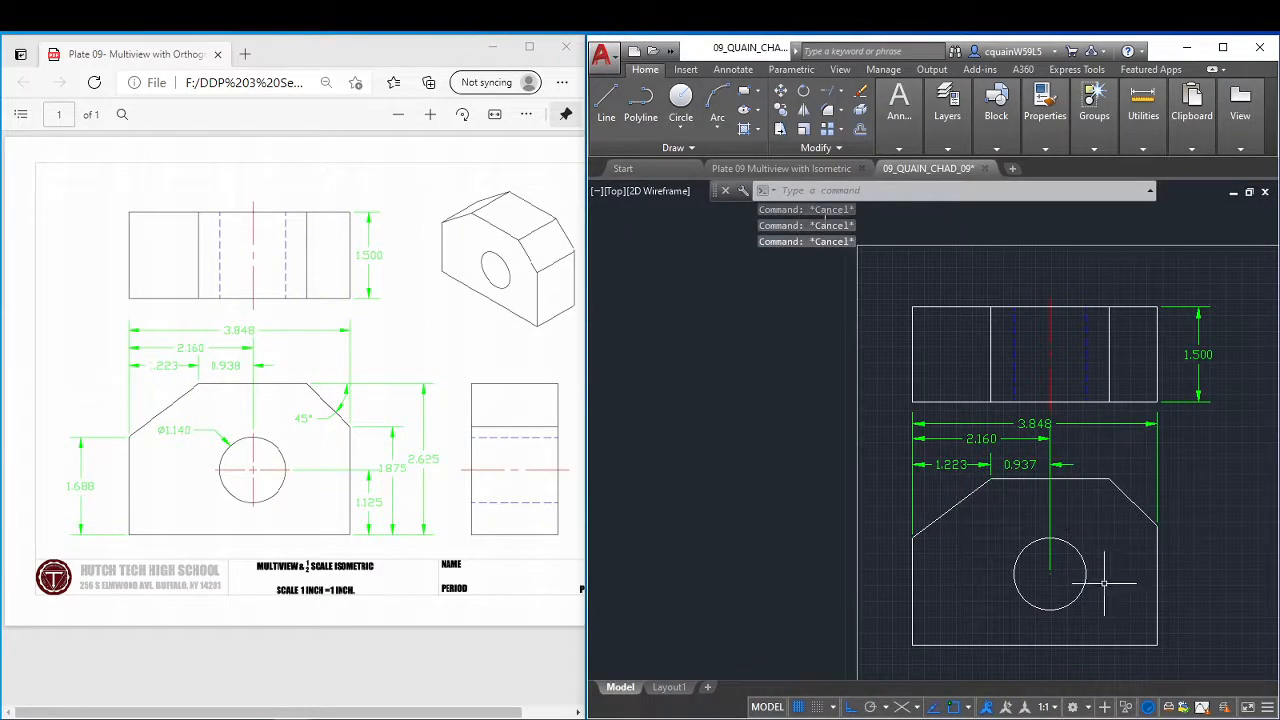
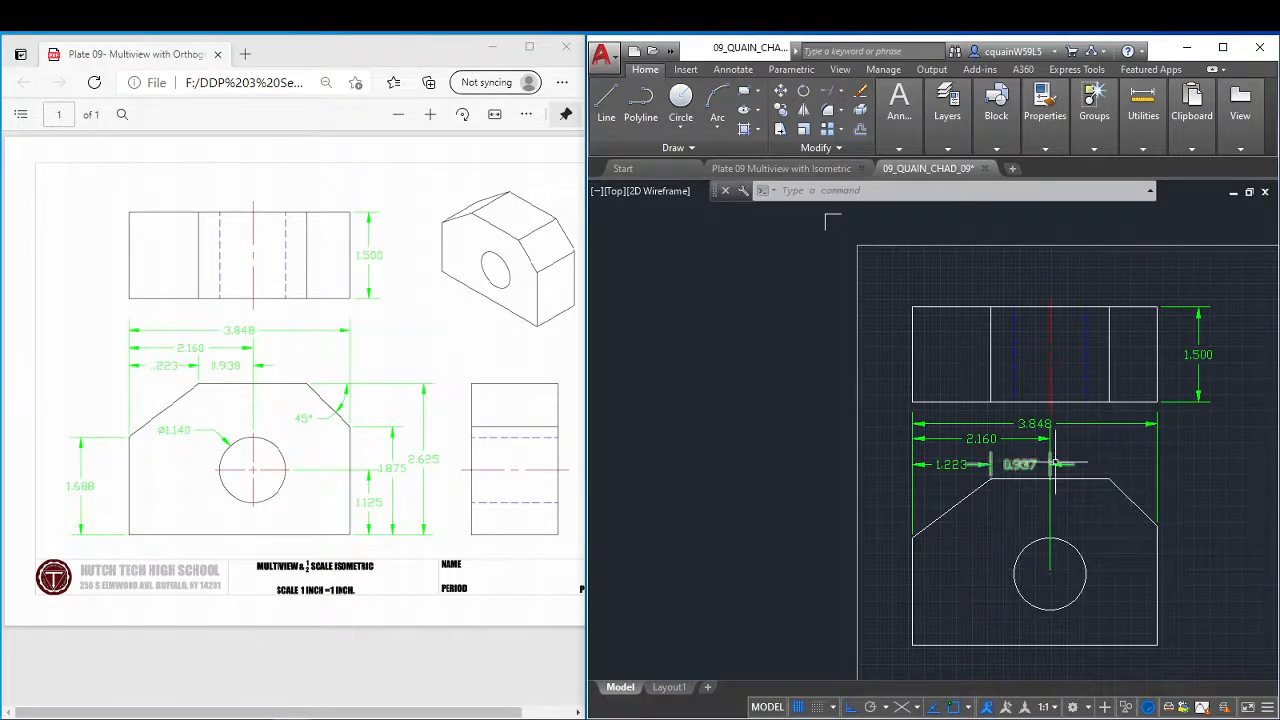
# Add an angular dimension between the front view's right chamfer and top edge, placing its arc just outside the chamfer.
pyautogui.scroll(-3, 1168, 516)
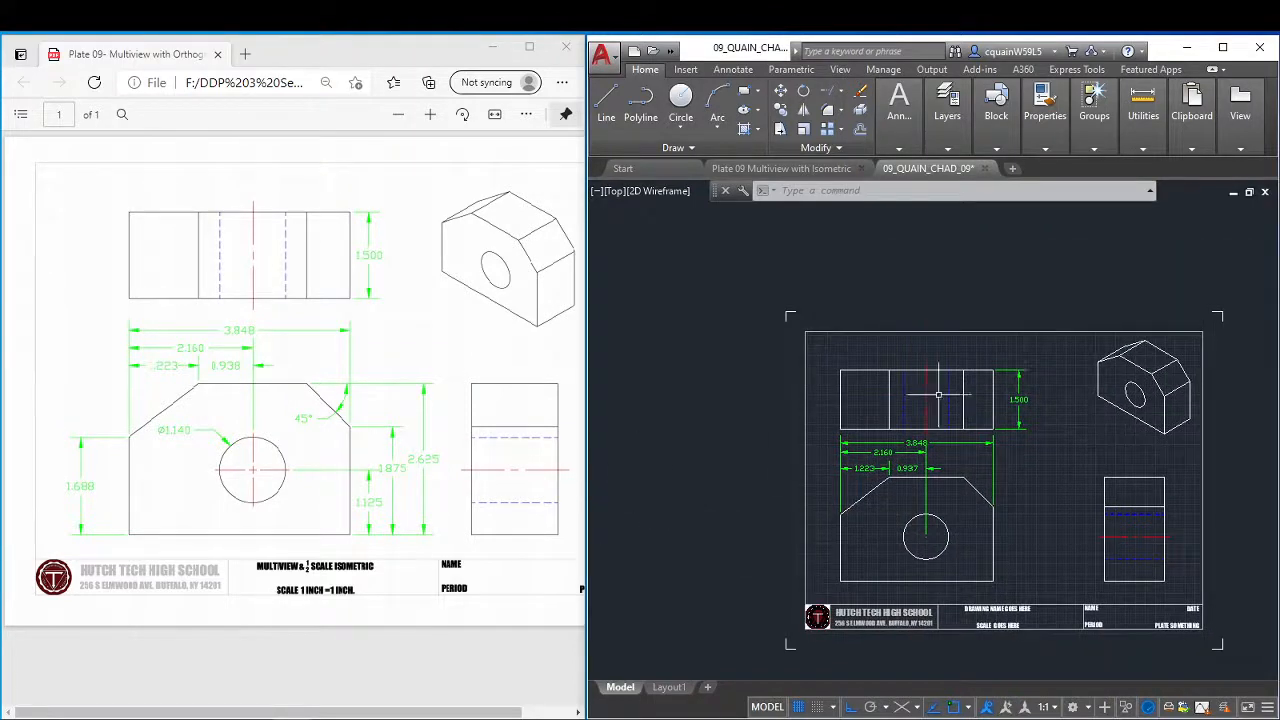
pyautogui.scroll(2, 950, 395)
pyautogui.moveTo(1025, 510)
pyautogui.mouseDown(button='middle')
pyautogui.moveTo(986, 494)
pyautogui.moveTo(898, 375)
pyautogui.mouseUp(button='middle')
pyautogui.moveTo(900, 115)
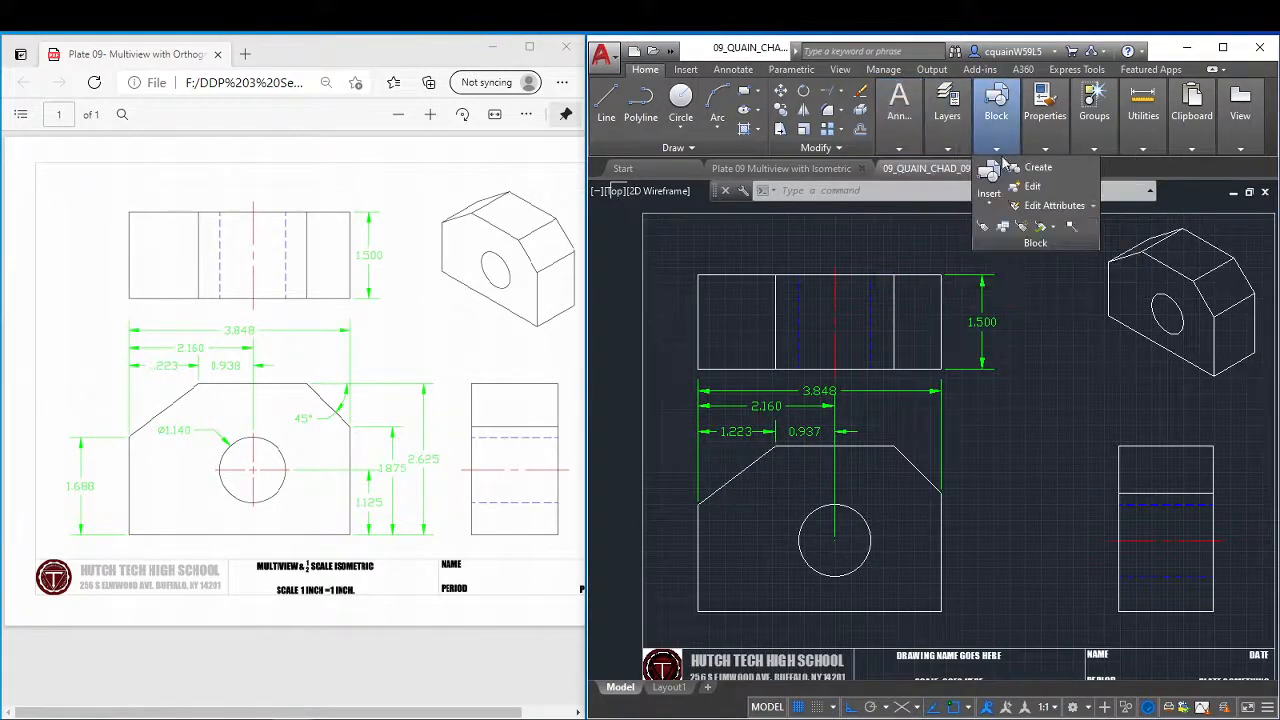
pyautogui.moveTo(947, 108)
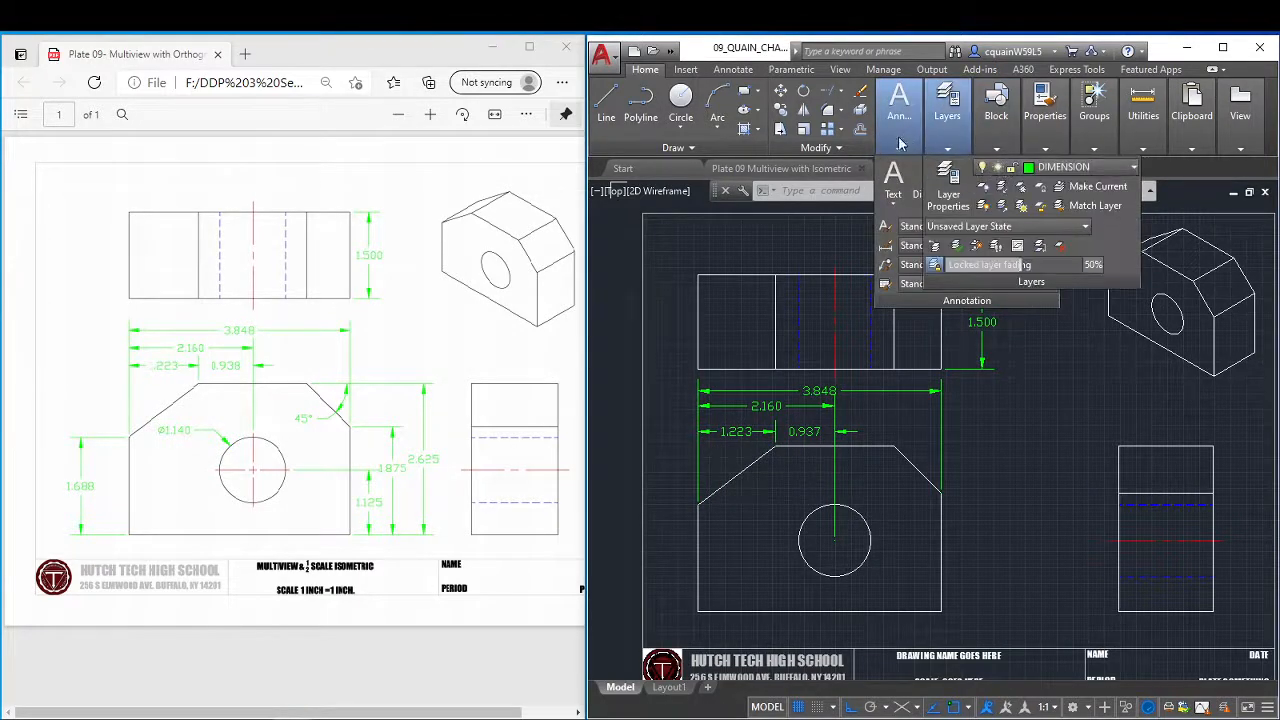
pyautogui.moveTo(900, 145)
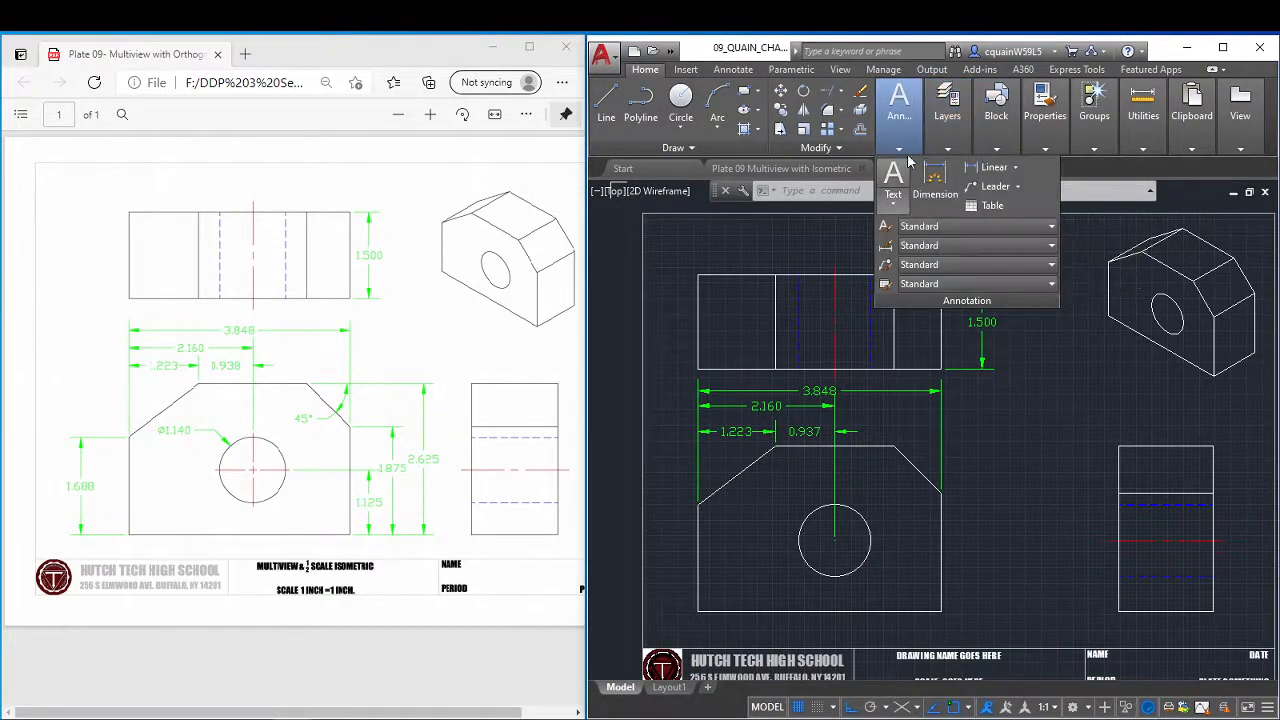
pyautogui.click(1015, 168)
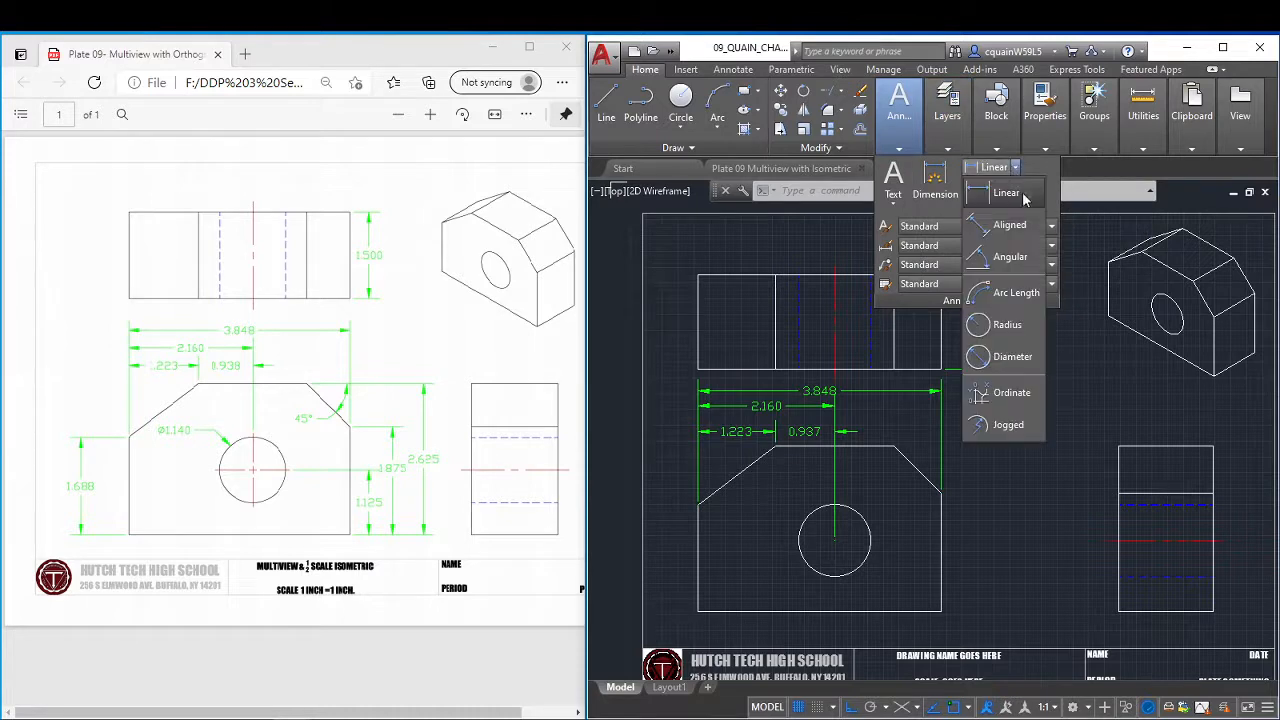
pyautogui.click(1012, 258)
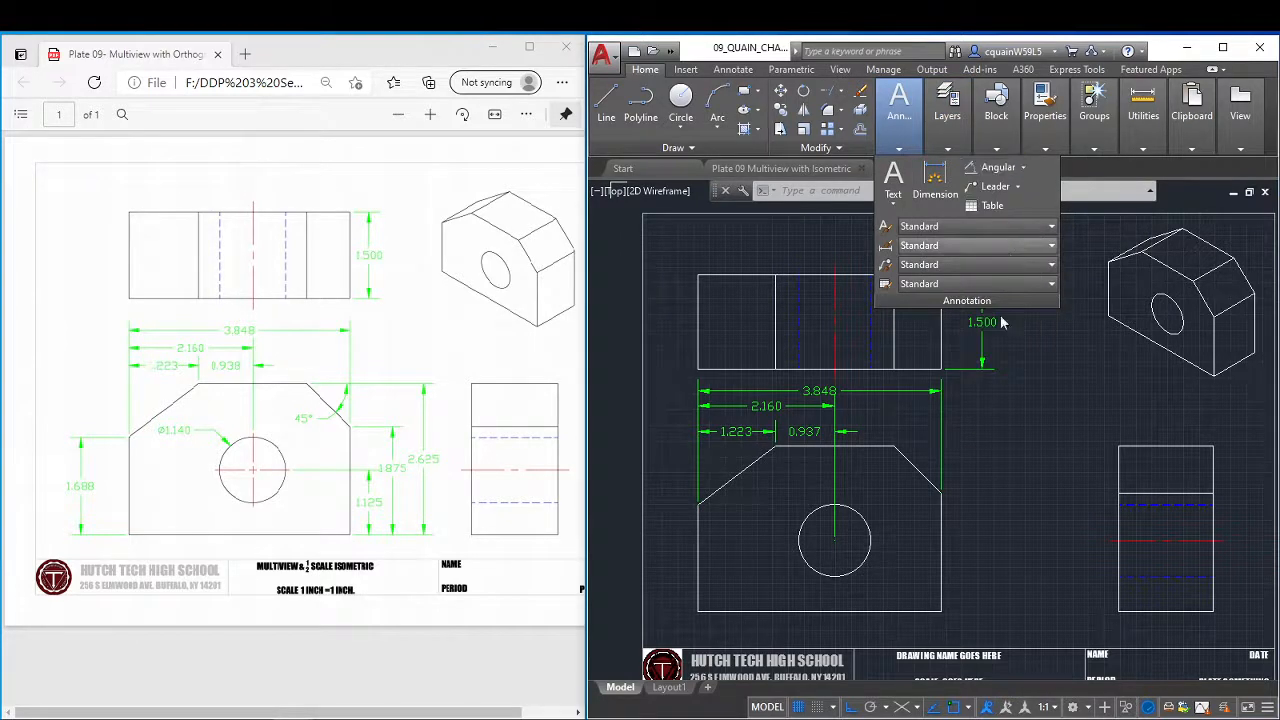
pyautogui.click(903, 455)
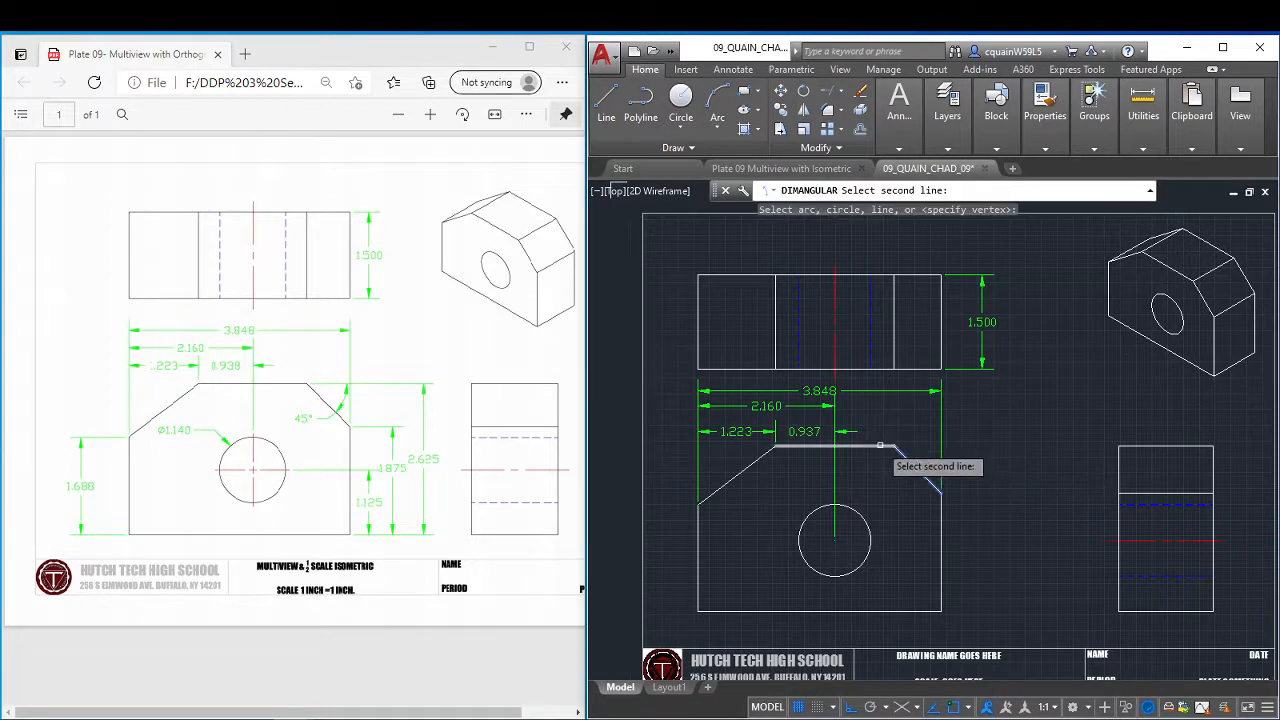
pyautogui.click(880, 445)
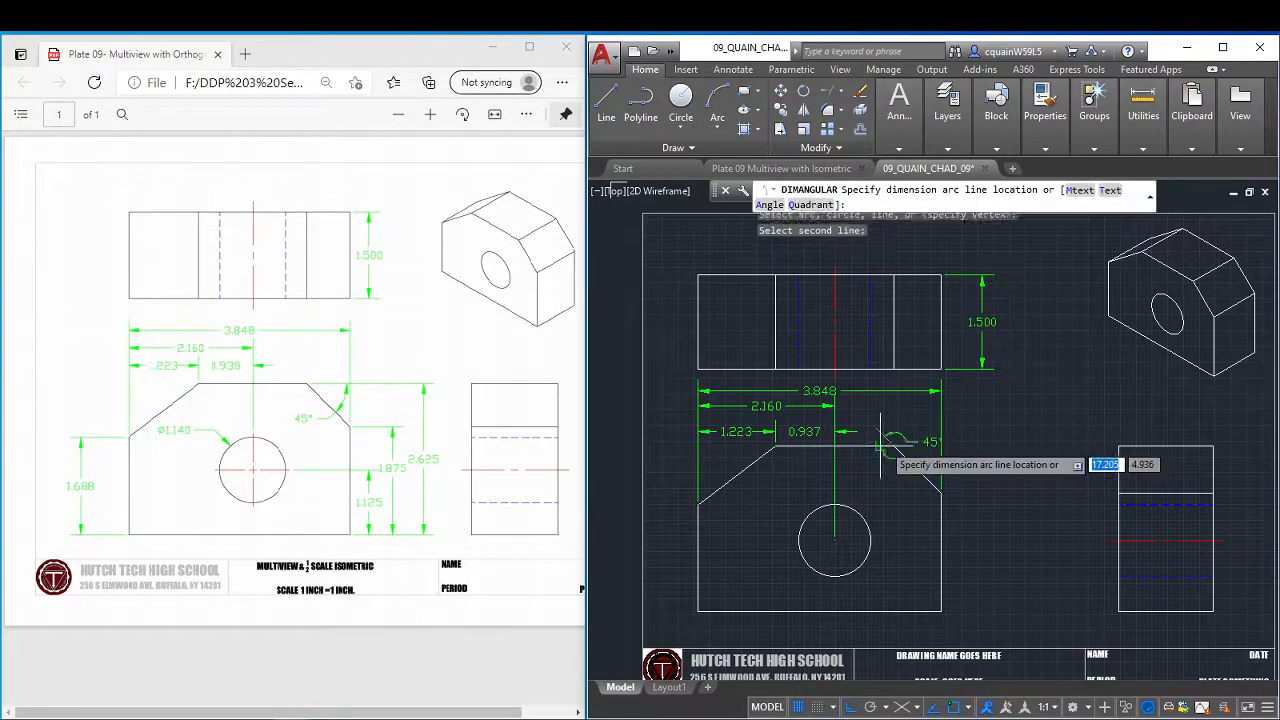
pyautogui.click(931, 457)
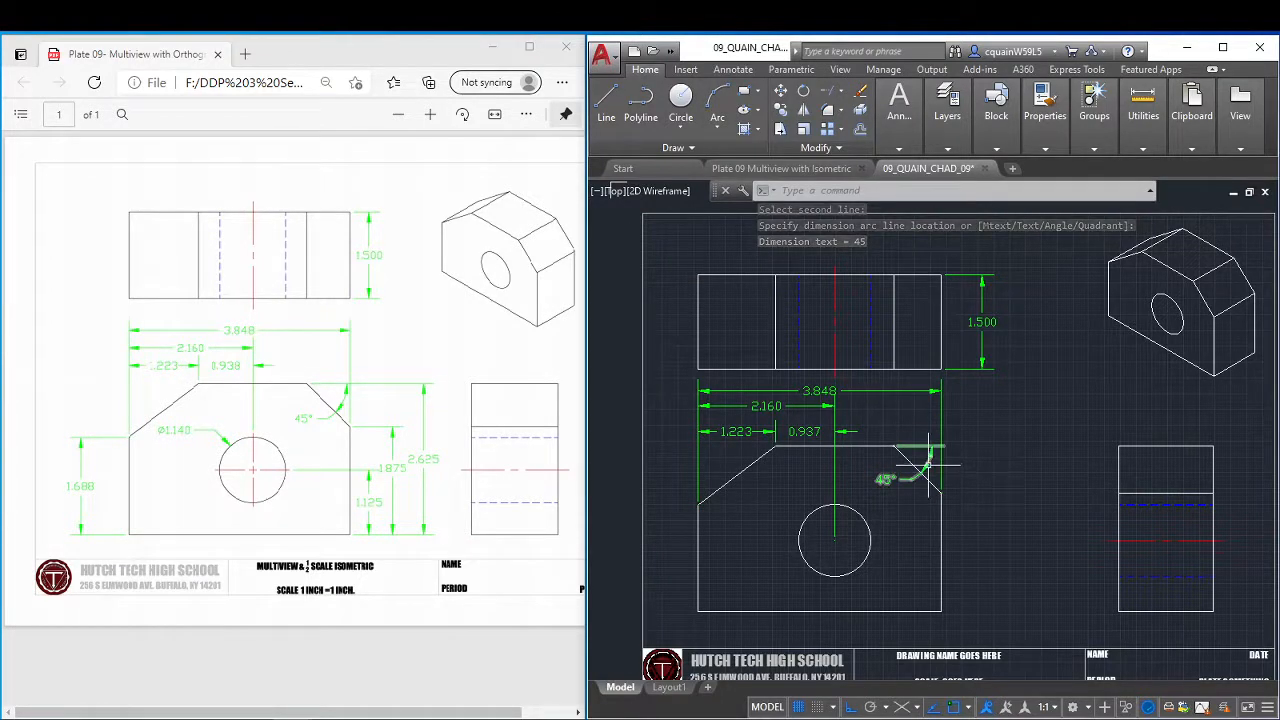
# Add a vertical linear dimension from the front view's lower-right corner to the circle's centre, placed right of the view.
pyautogui.click(898, 102)
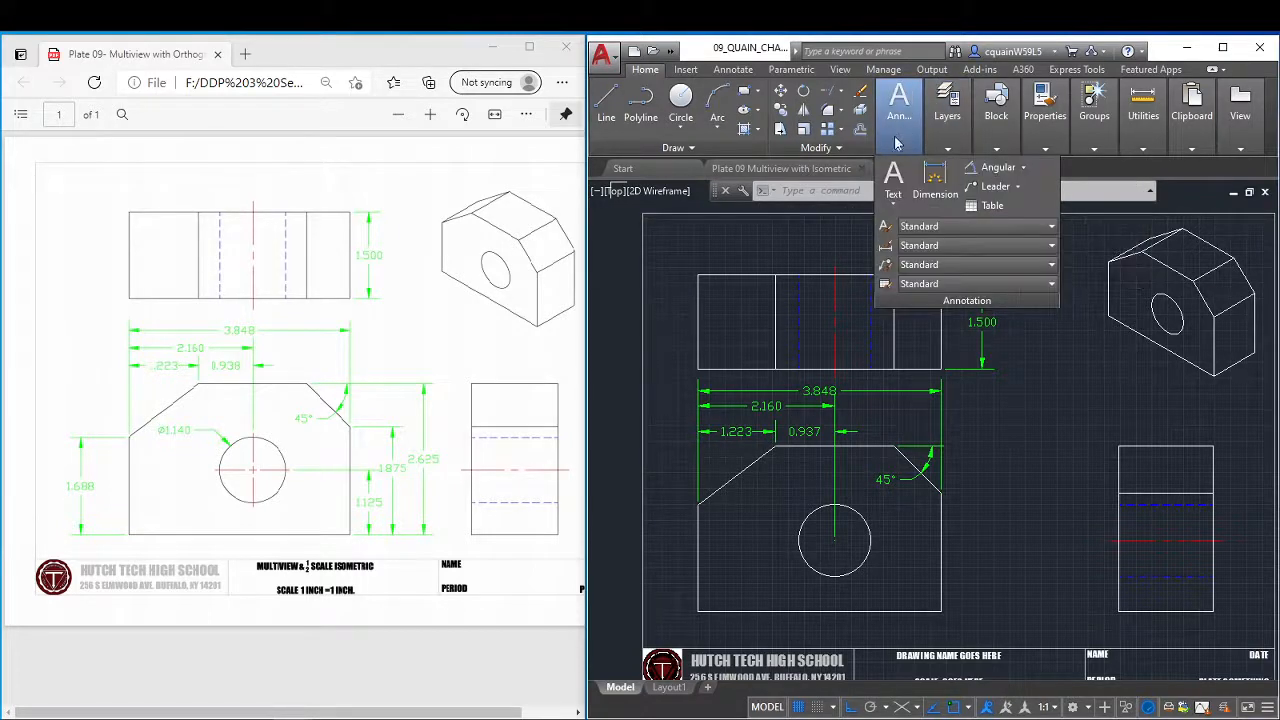
pyautogui.click(1005, 170)
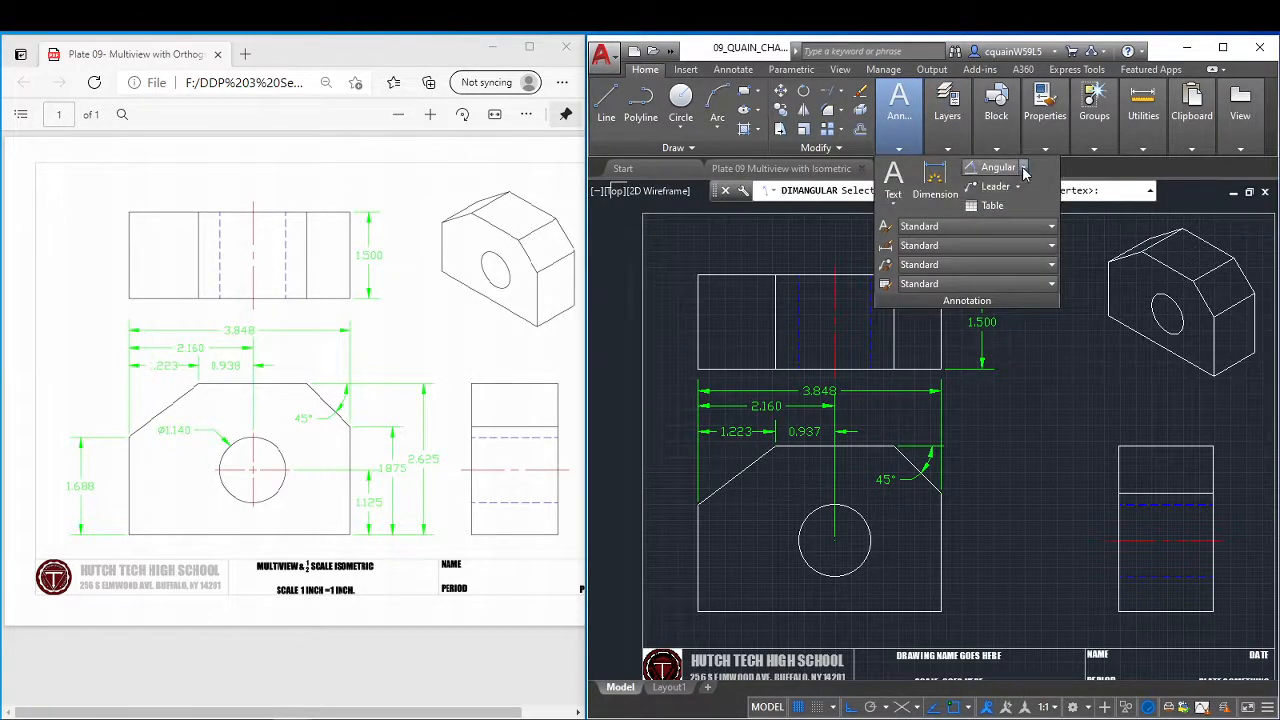
pyautogui.click(1023, 167)
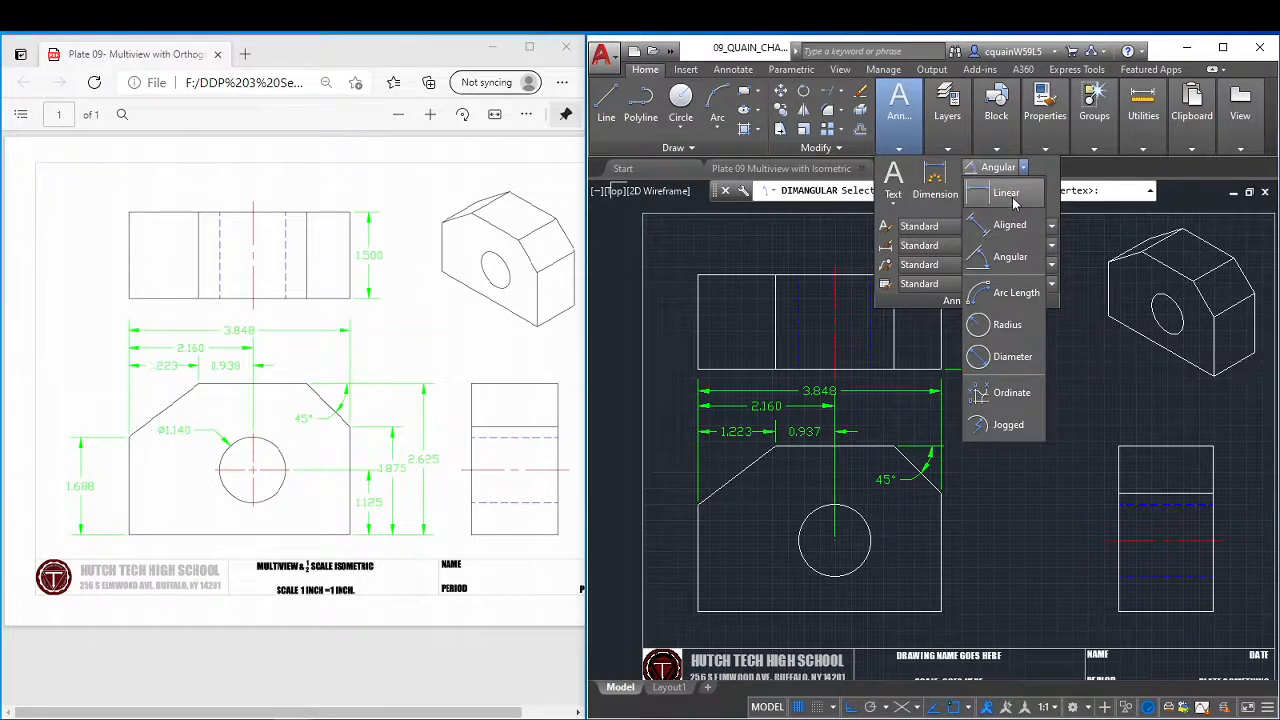
pyautogui.click(1013, 199)
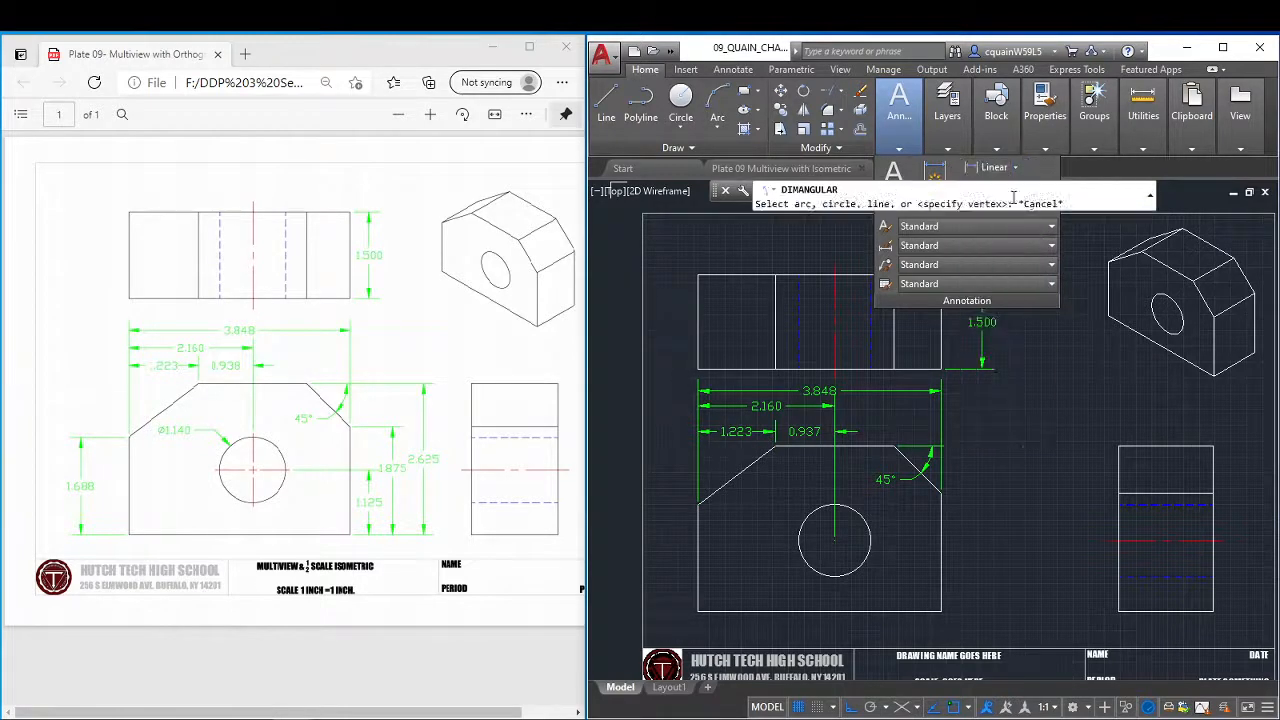
pyautogui.click(941, 610)
pyautogui.click(835, 541)
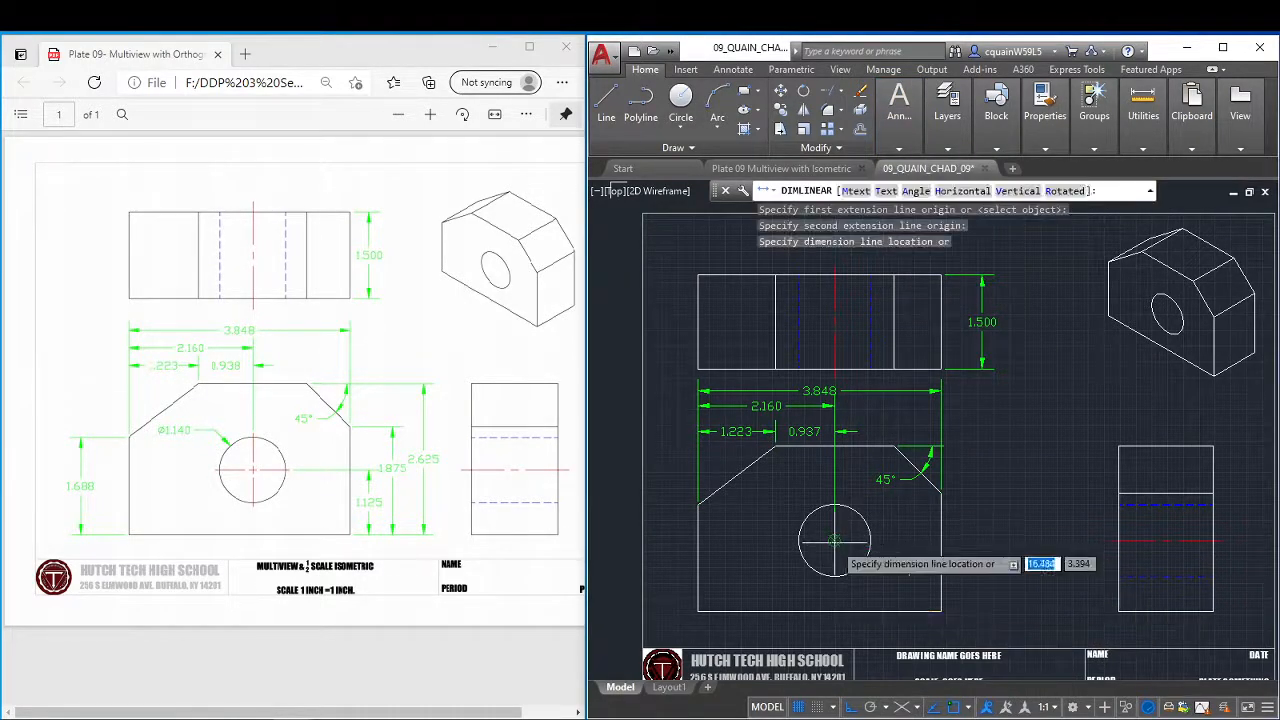
pyautogui.click(982, 541)
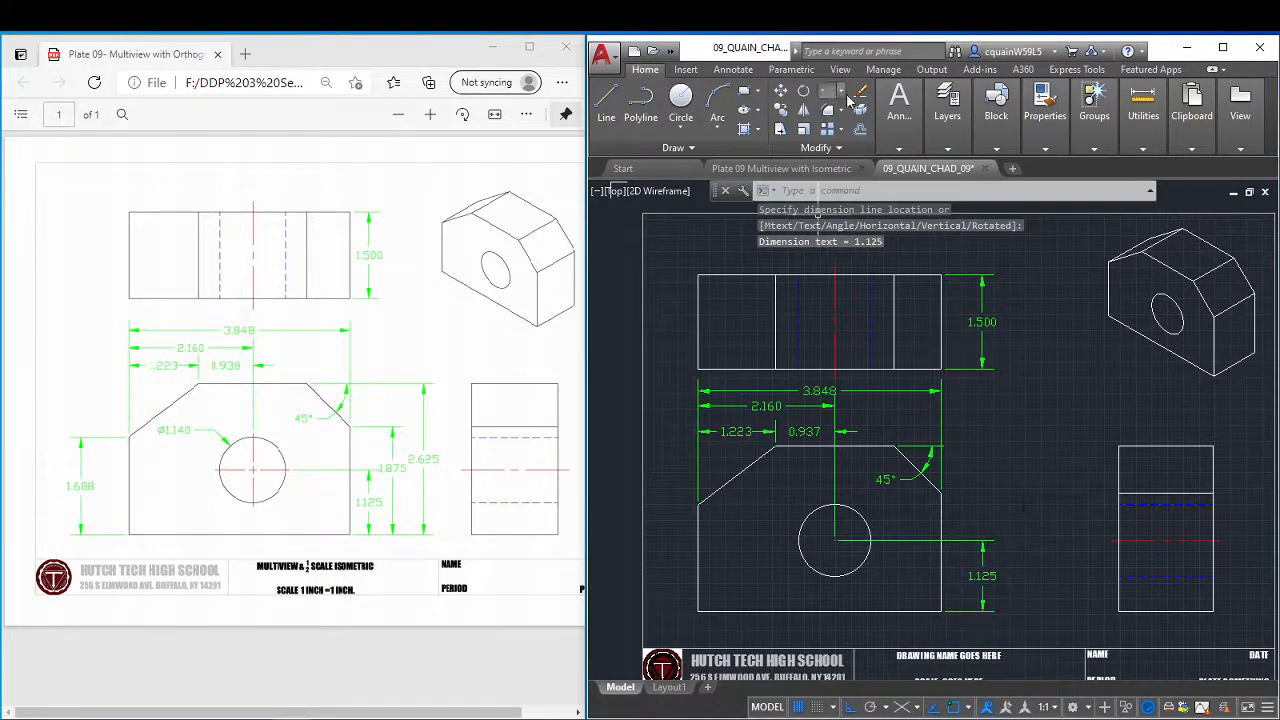
# Add a vertical linear dimension from the front view's bottom edge to the right chamfer's lower corner, outside the hole-height dimension.
pyautogui.click(899, 105)
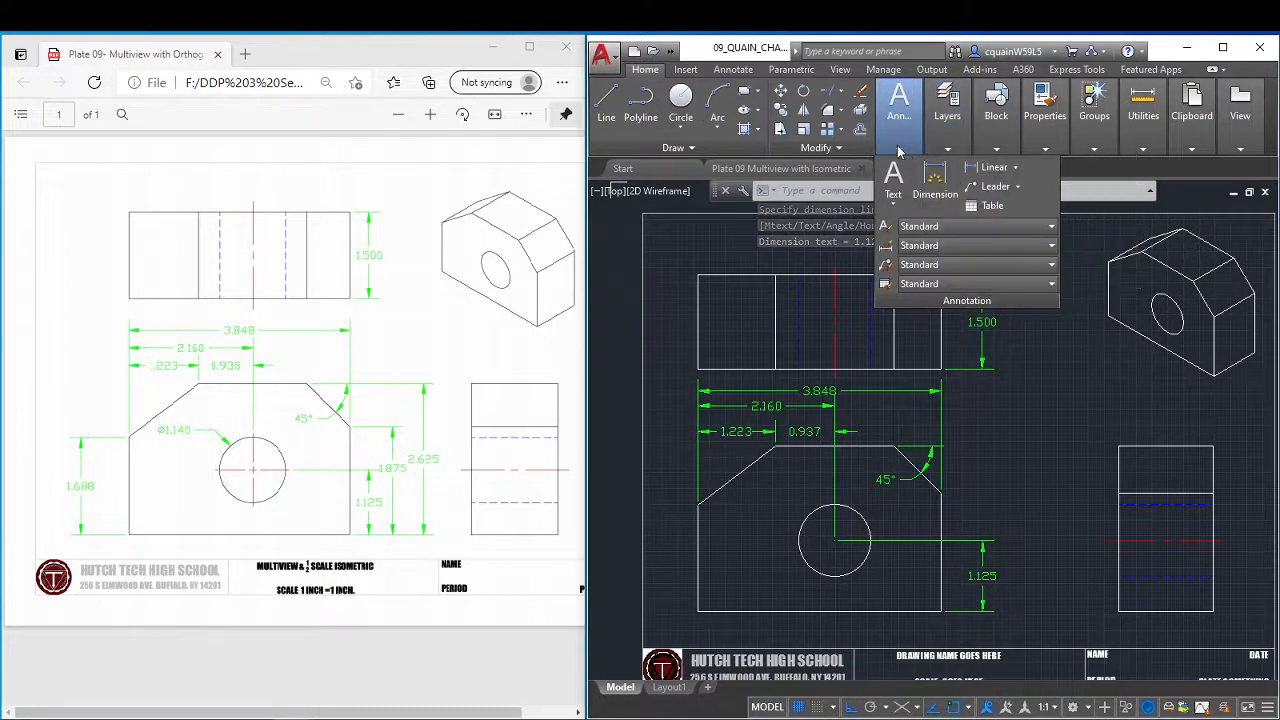
pyautogui.click(995, 168)
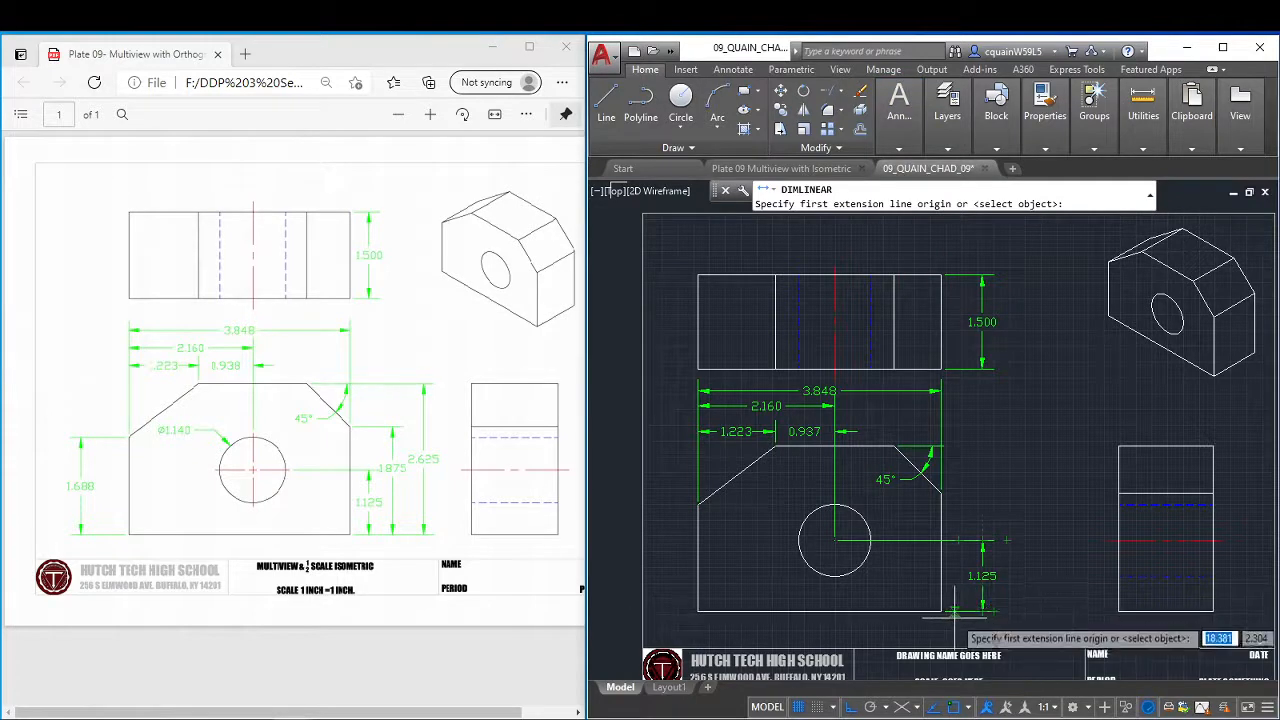
pyautogui.click(993, 611)
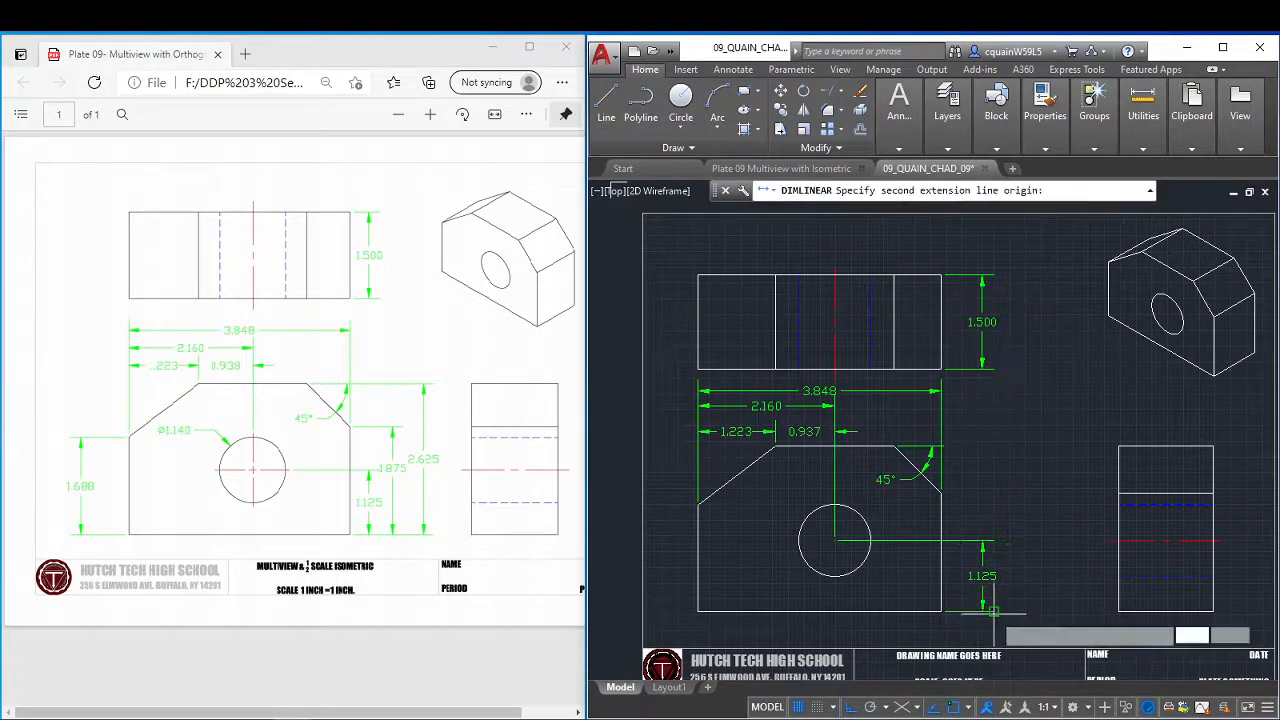
pyautogui.click(941, 492)
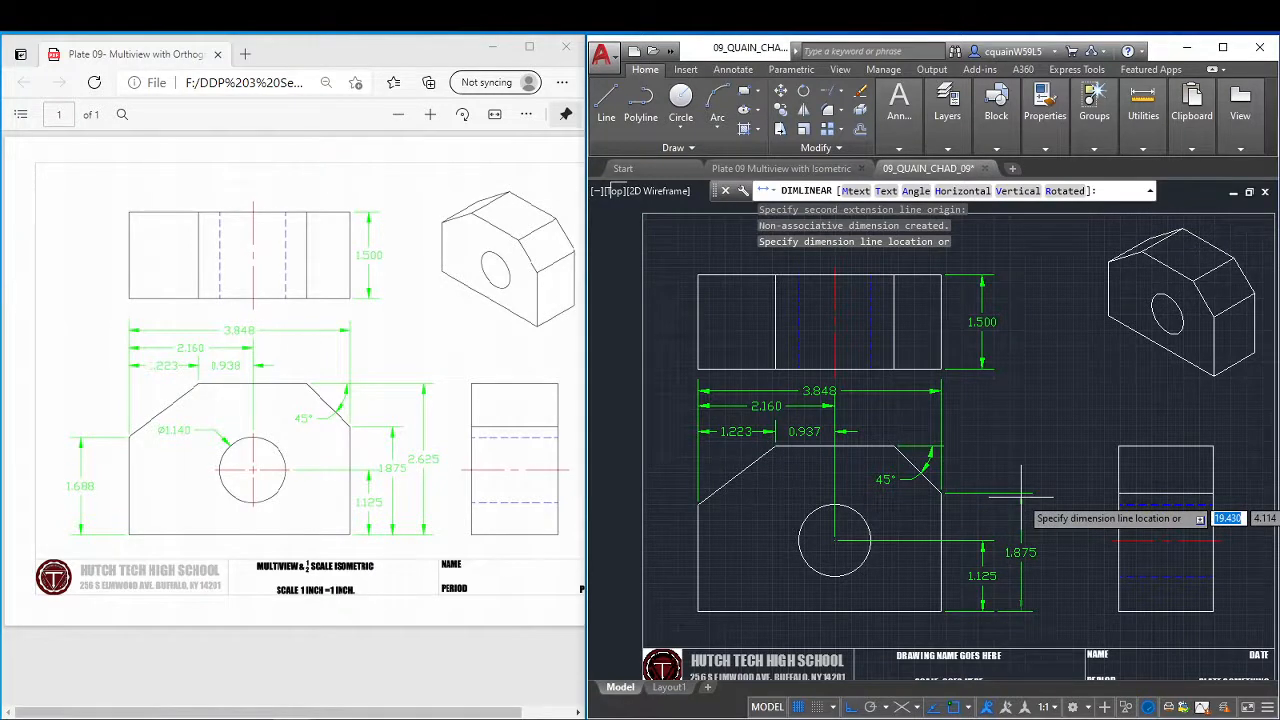
pyautogui.click(1021, 496)
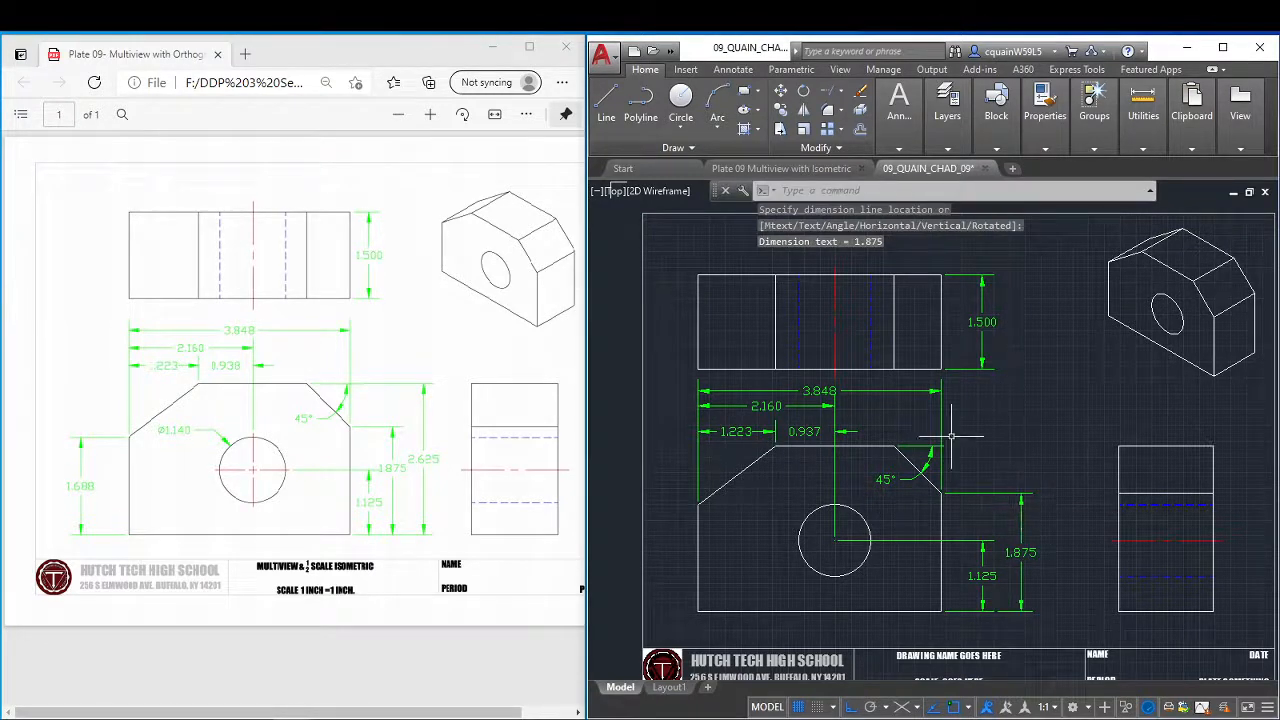
# Add the overall-height linear dimension from the front view's bottom edge to its top edge, outside the chamfer-height dimension.
pyautogui.click(899, 105)
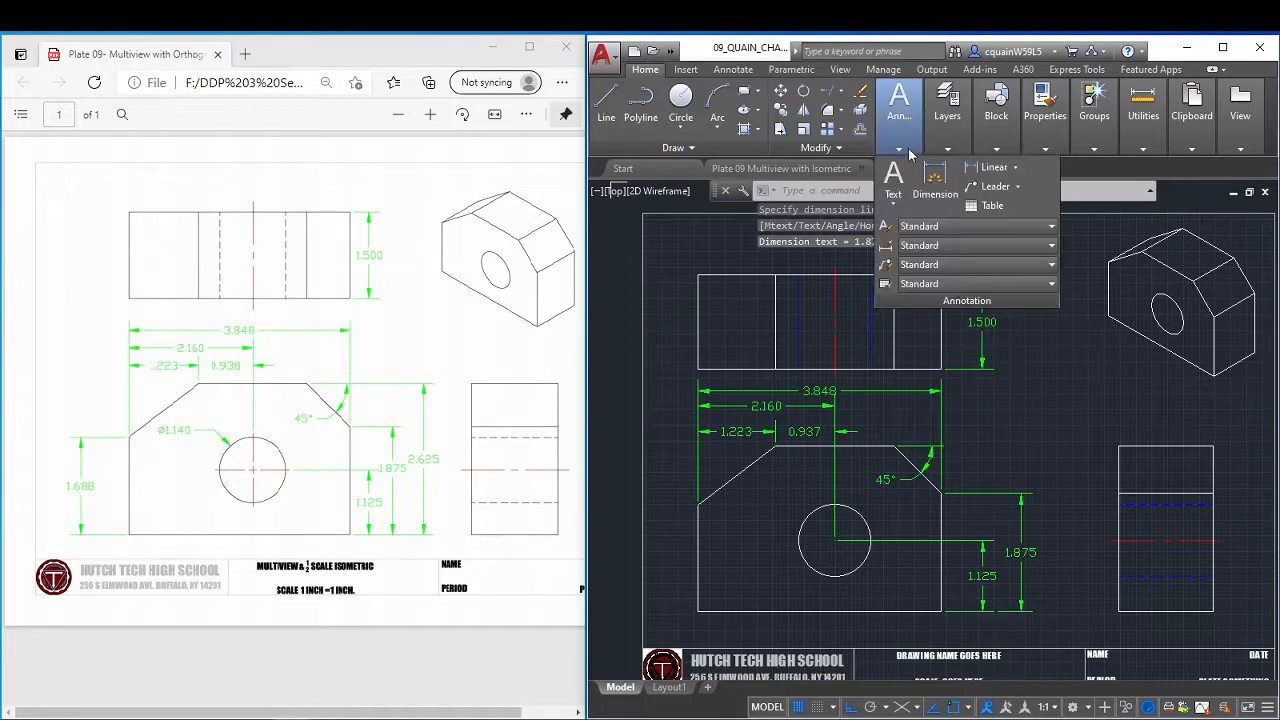
pyautogui.click(998, 173)
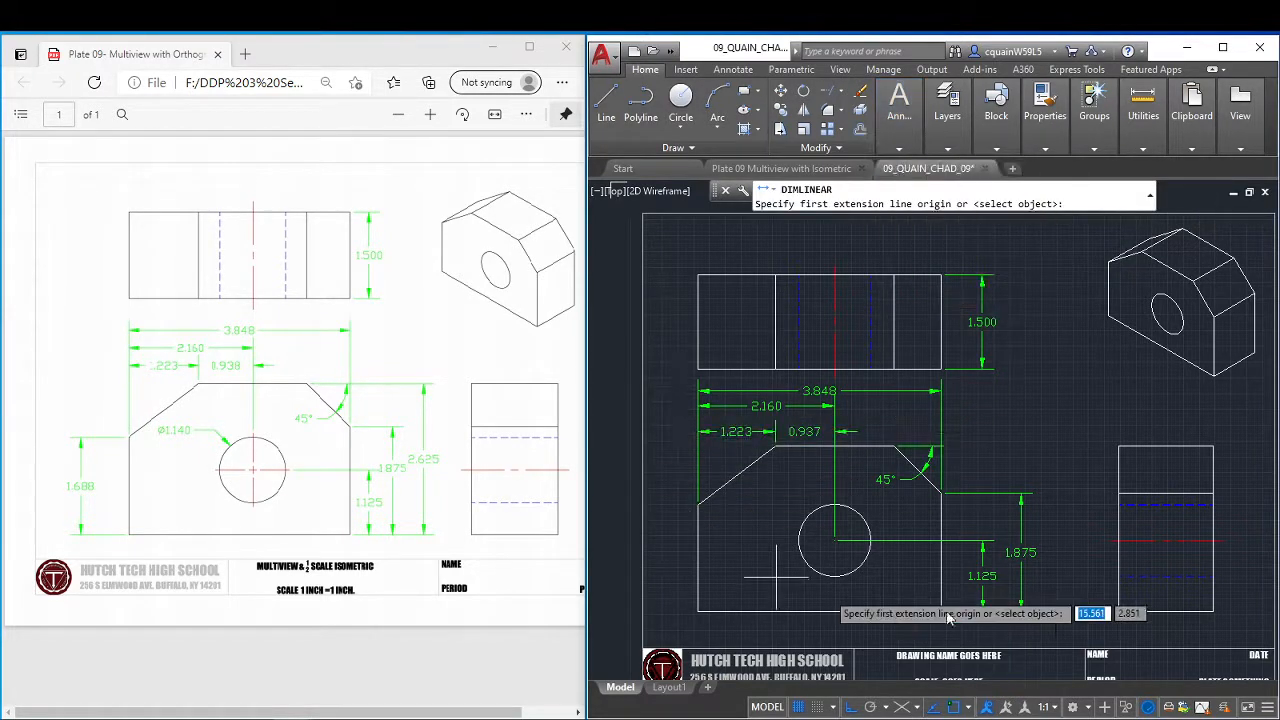
pyautogui.click(1032, 610)
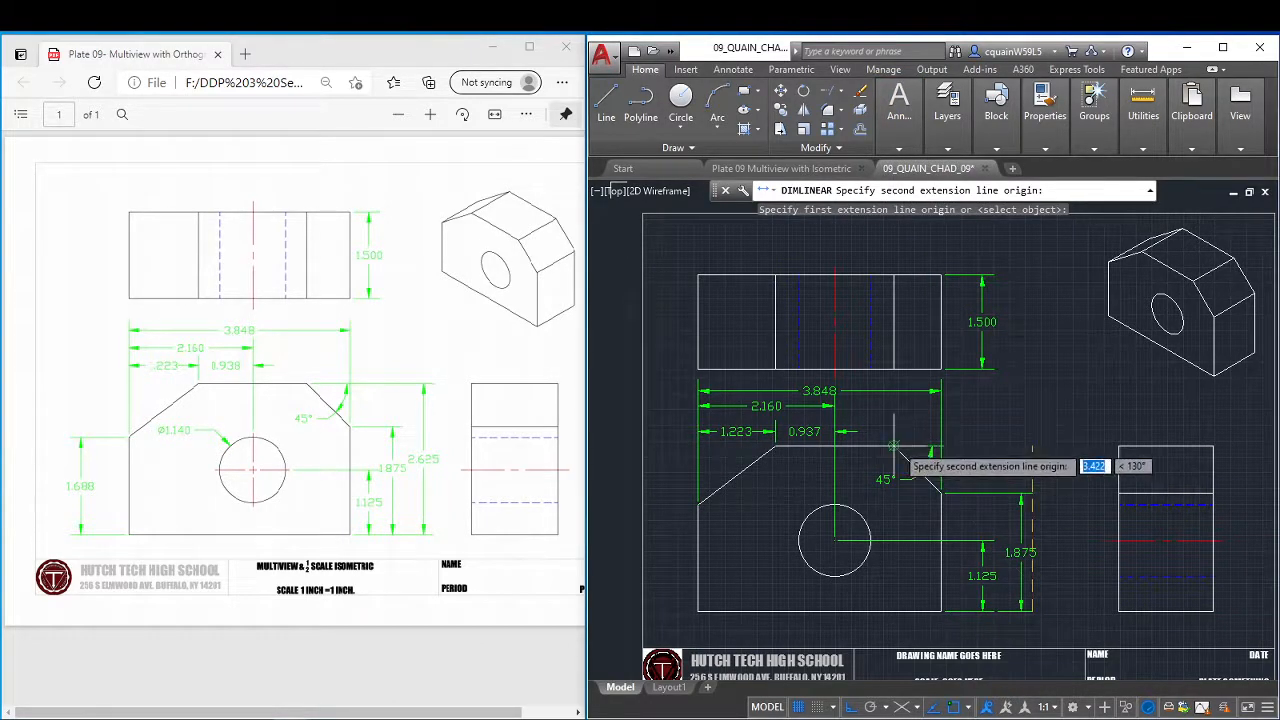
pyautogui.click(941, 493)
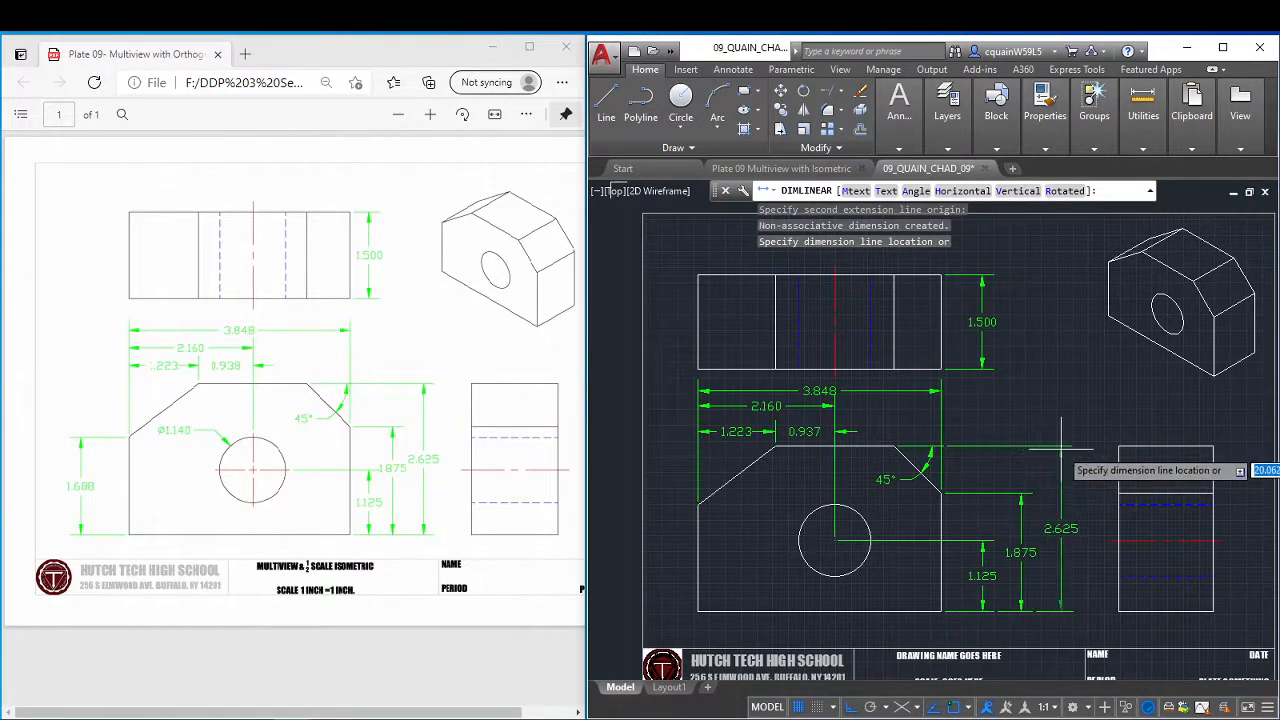
pyautogui.click(1061, 450)
# Turn Ext line 1 off in the properties of the hole-centre height and chamfer-corner height dimensions.
pyautogui.scroll(2, 1039, 413)
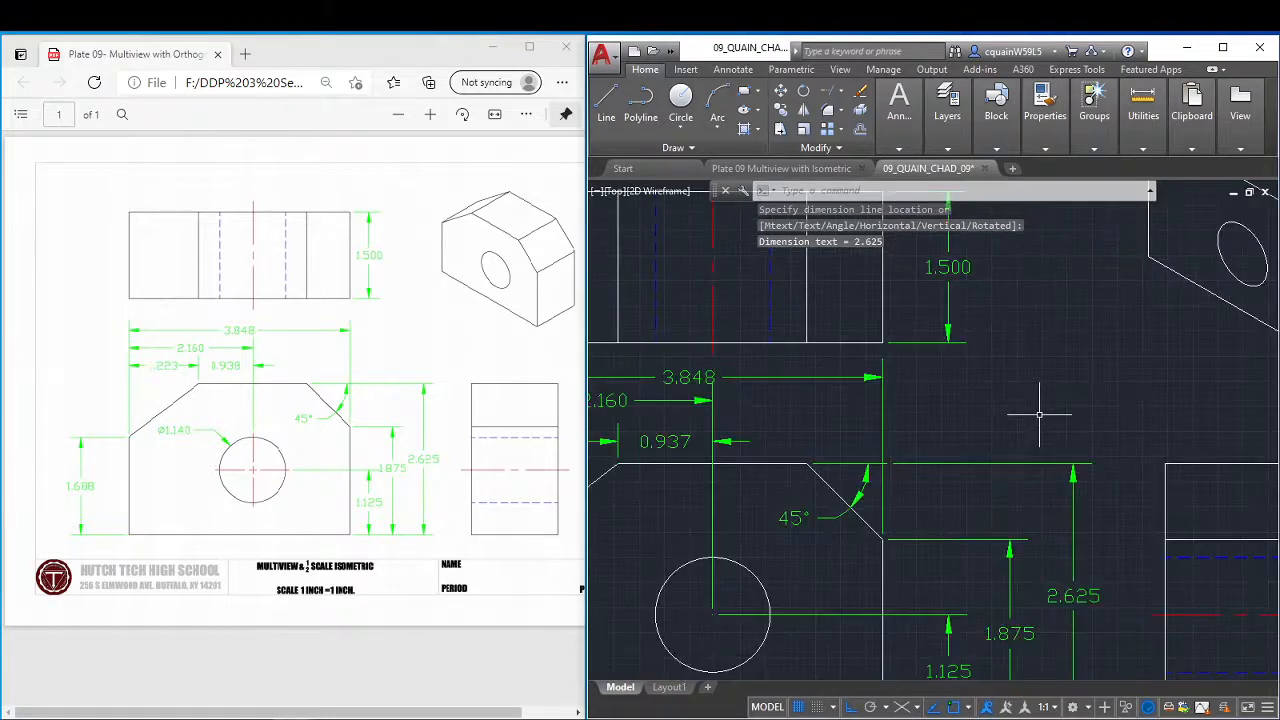
pyautogui.scroll(-2, 997, 444)
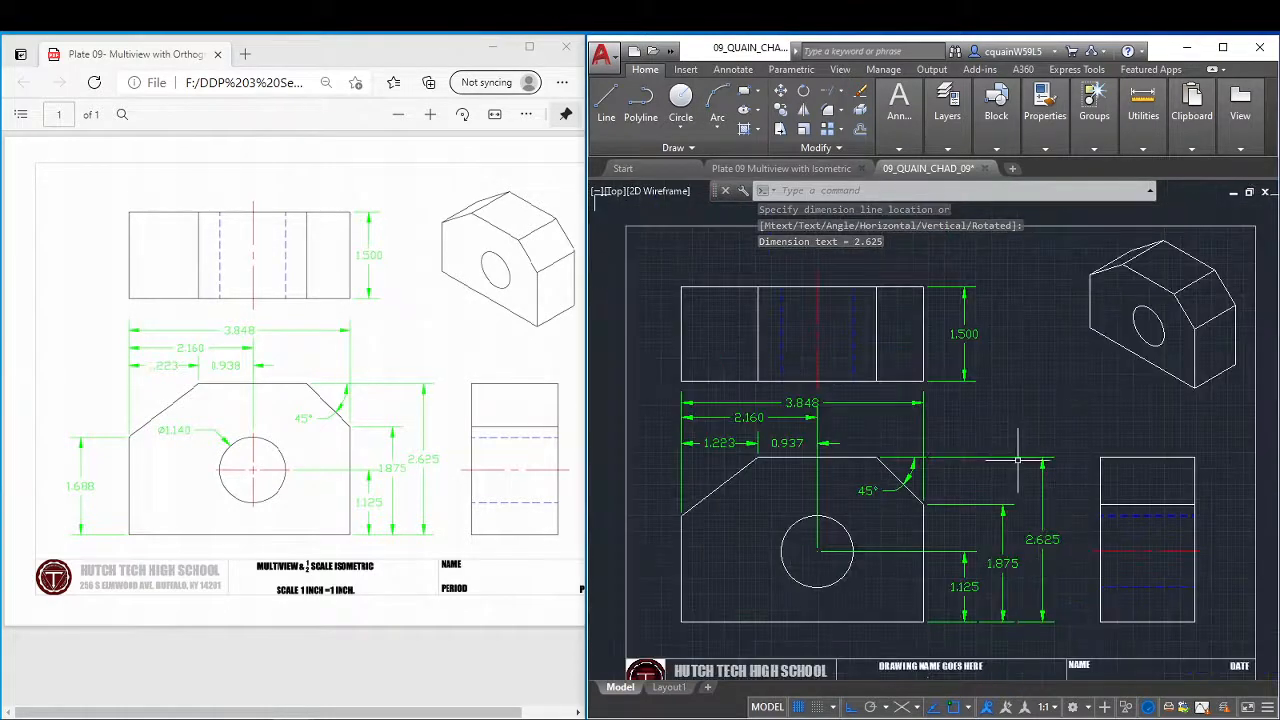
pyautogui.moveTo(1033, 491); pyautogui.dragTo(991, 390, button='middle')
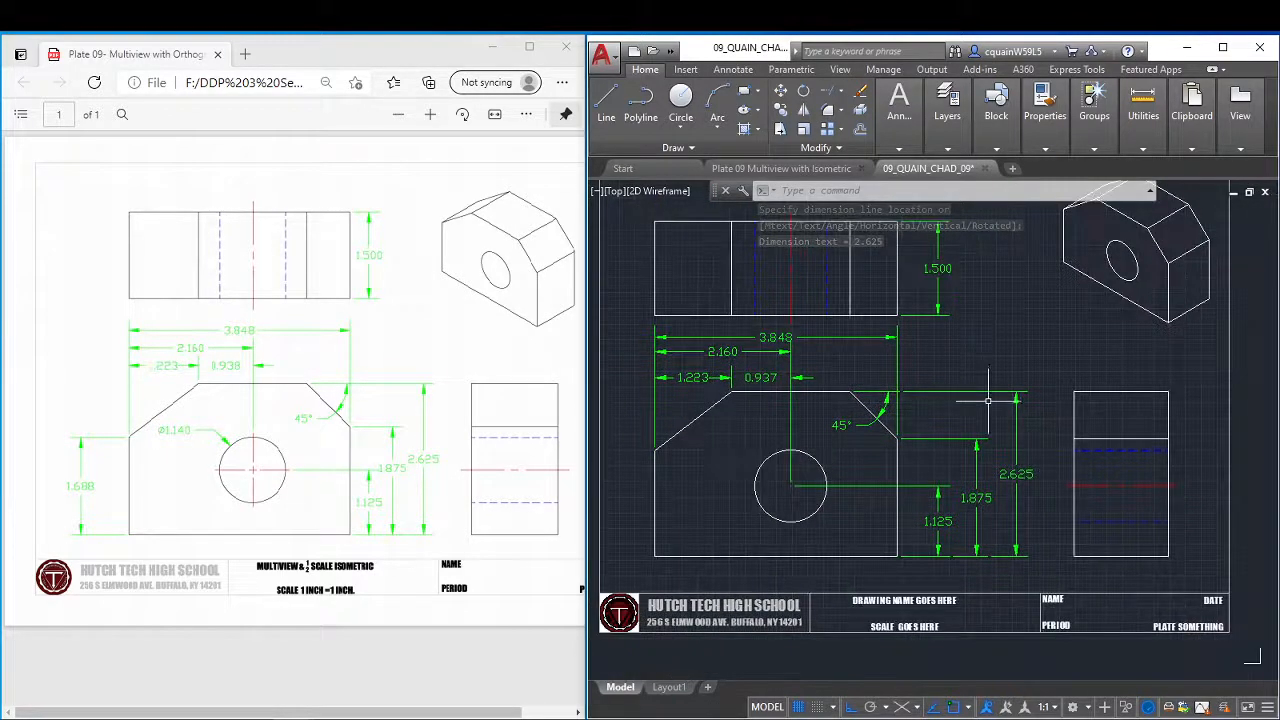
pyautogui.click(967, 557)
pyautogui.click(898, 497)
pyautogui.rightClick(960, 540)
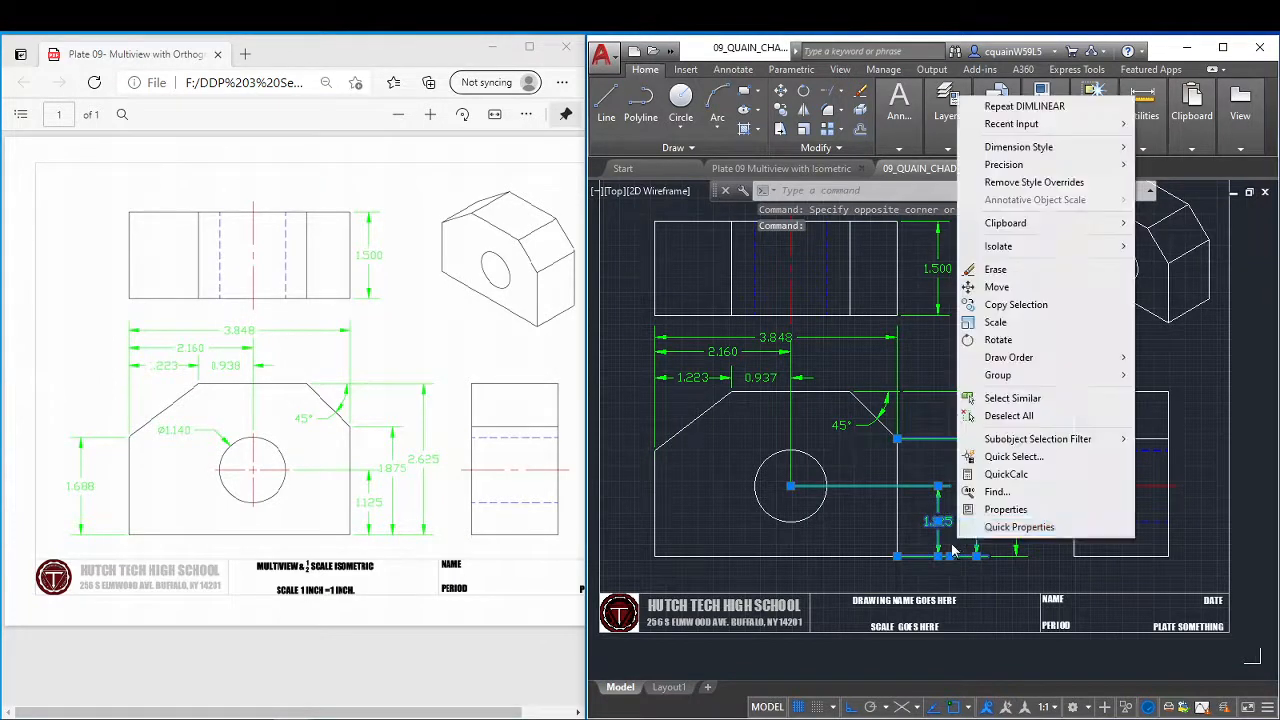
pyautogui.click(990, 512)
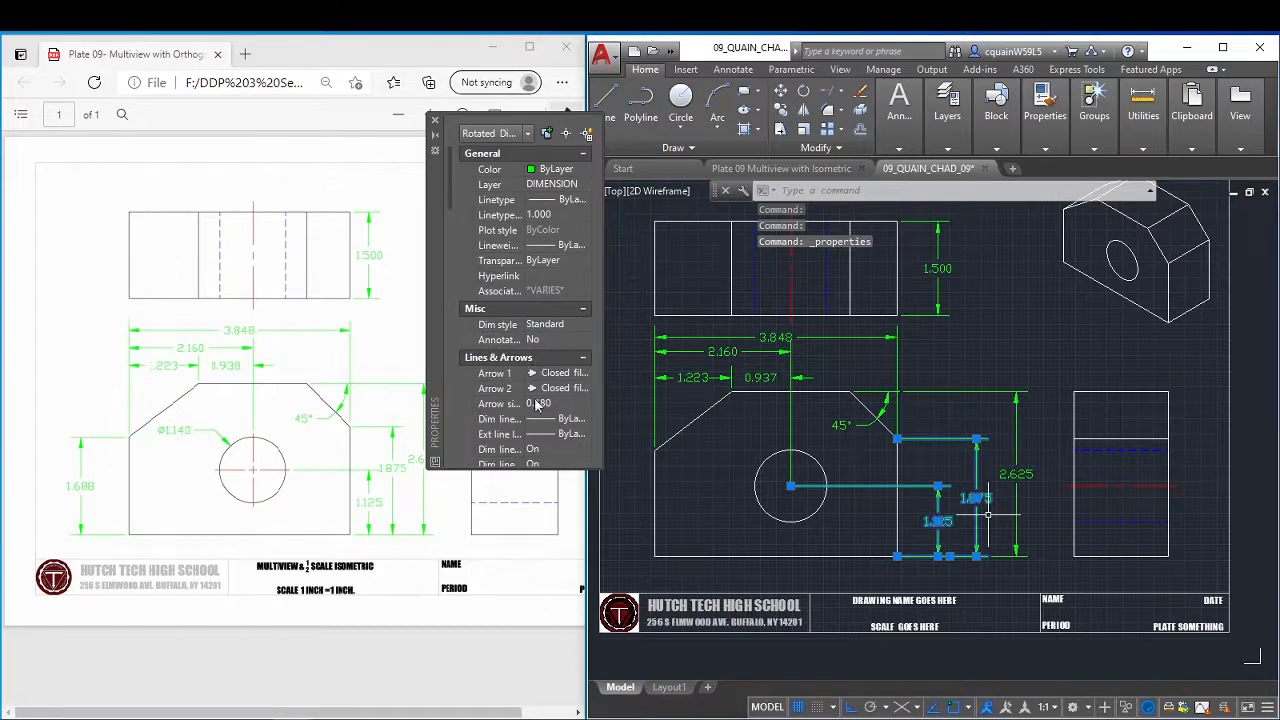
pyautogui.scroll(-1, 540, 410)
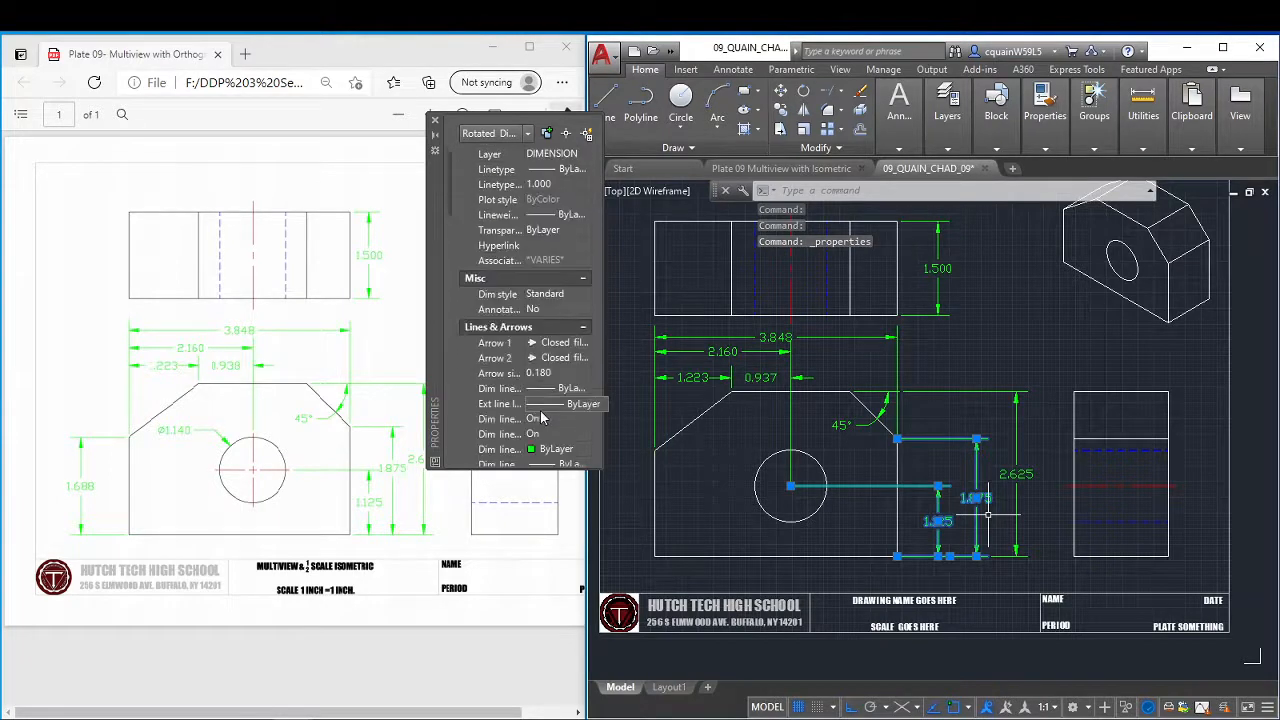
pyautogui.scroll(-3, 540, 420)
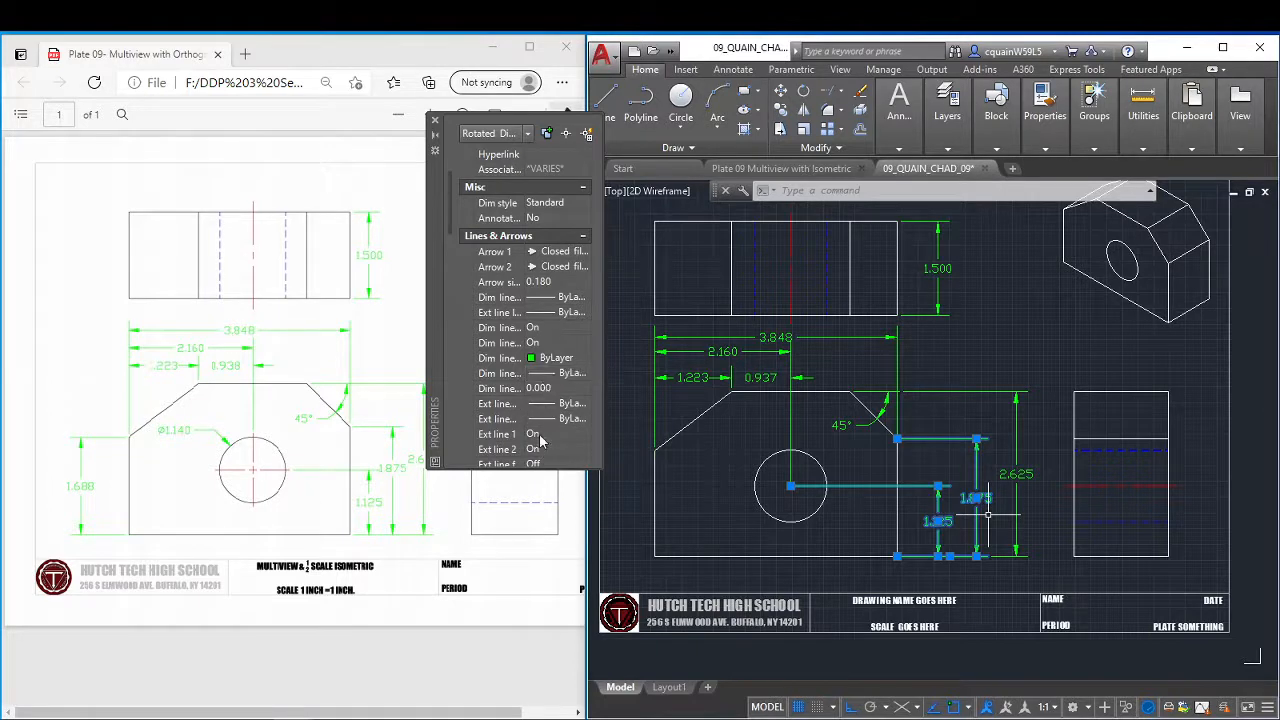
pyautogui.click(540, 436)
pyautogui.click(584, 434)
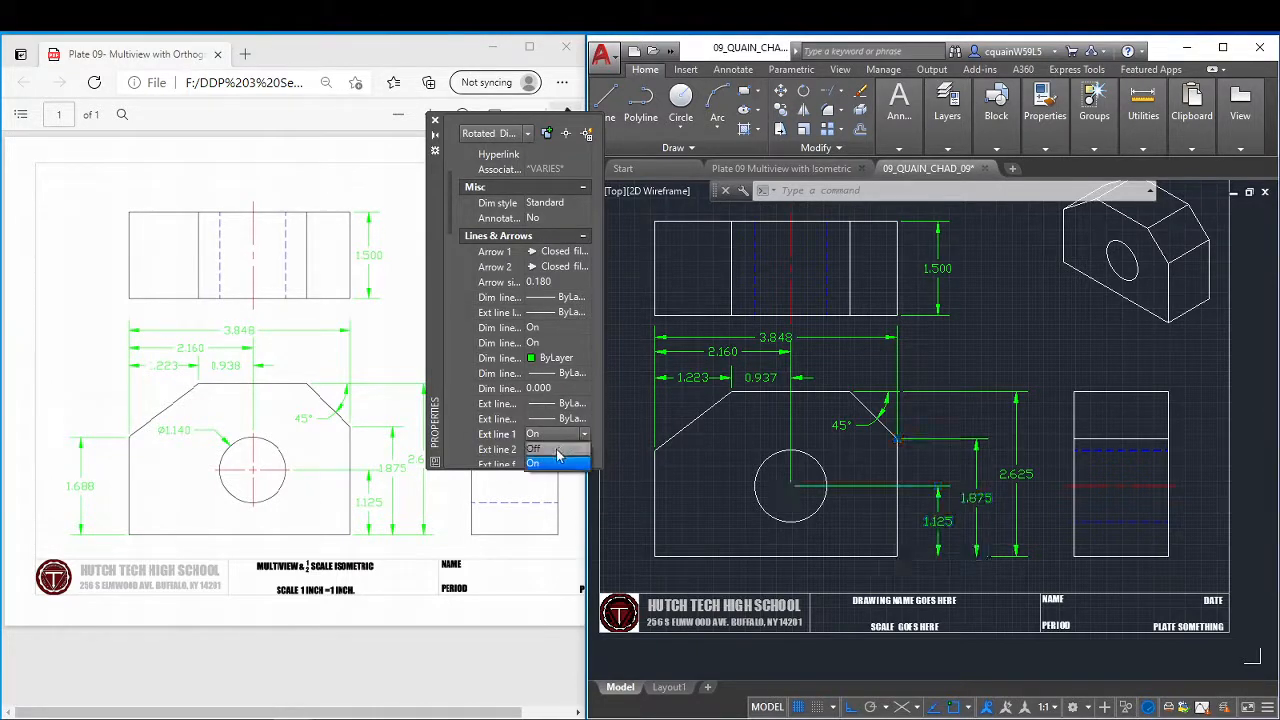
pyautogui.click(552, 448)
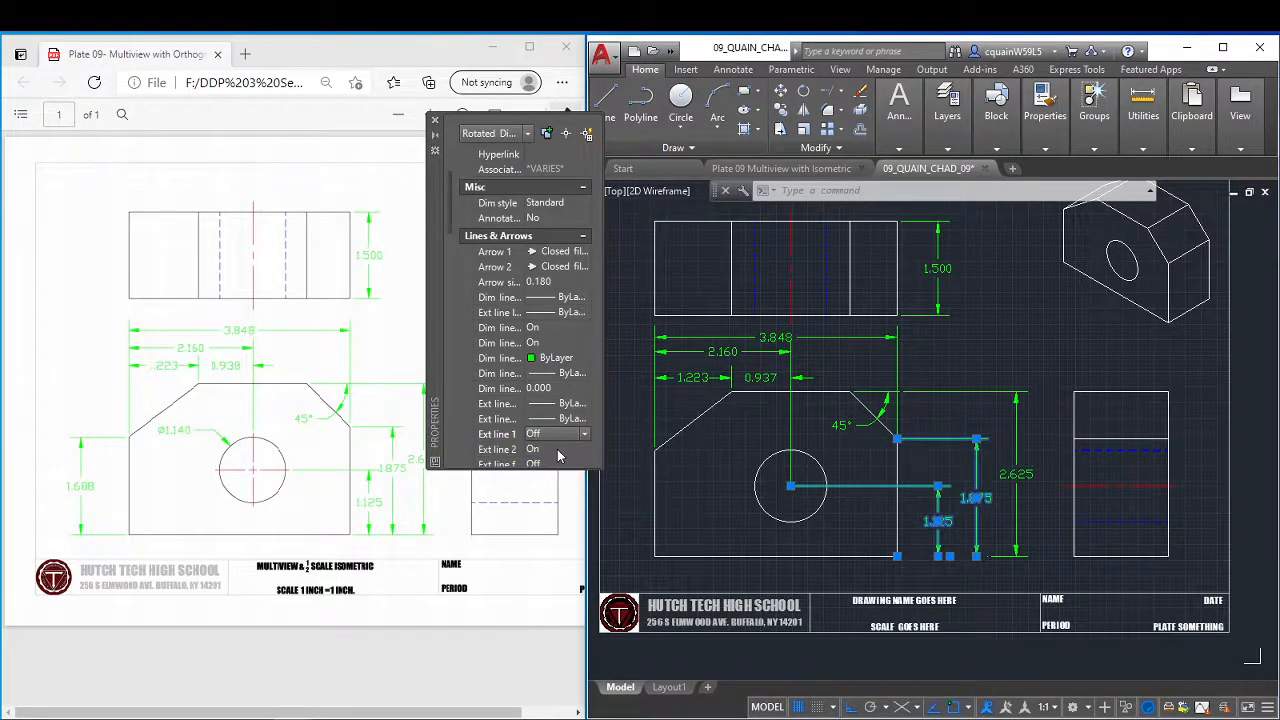
# Stretch the overall-height dimension's lower extension-line origin to the front view's lower-right corner.
pyautogui.click(1000, 557)
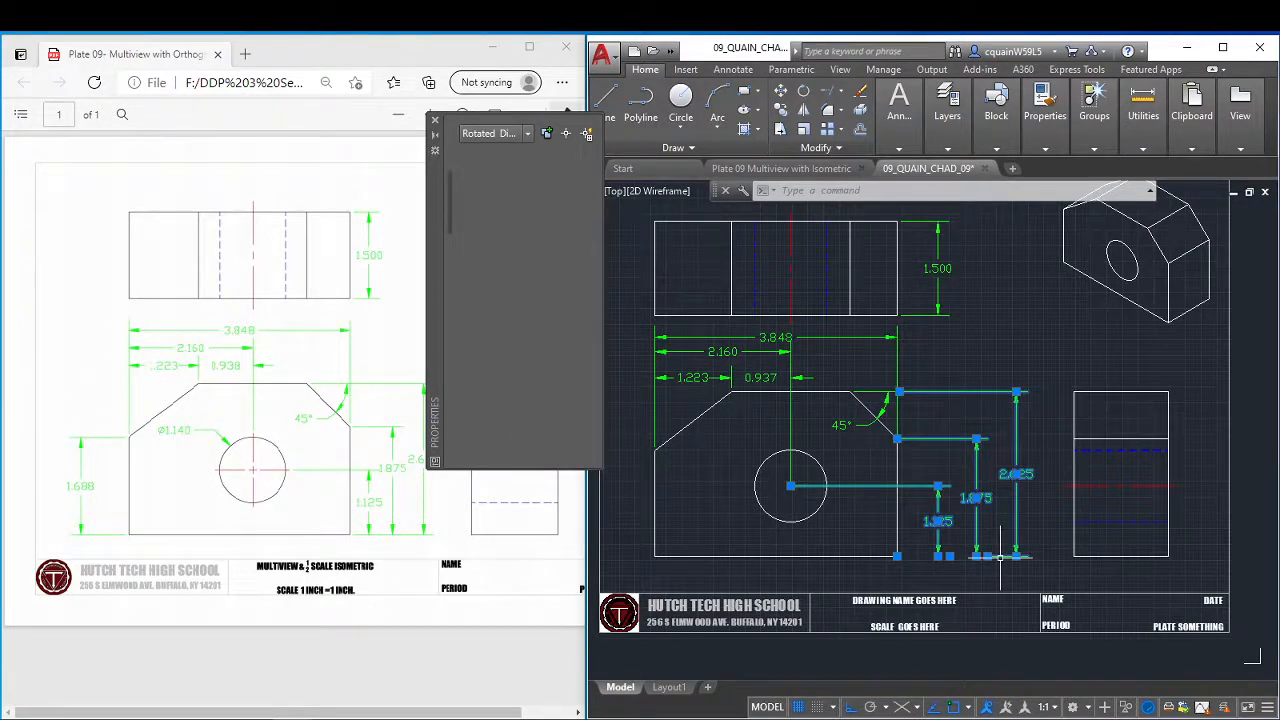
pyautogui.click(987, 556)
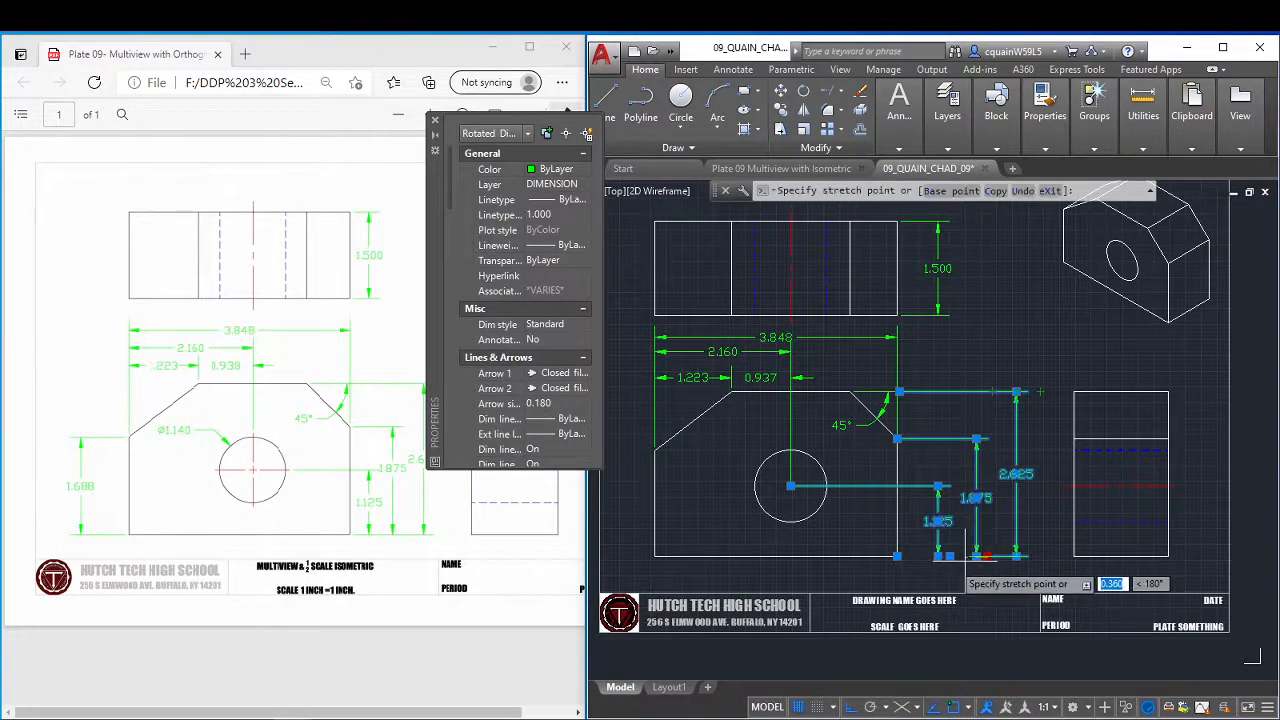
pyautogui.click(902, 557)
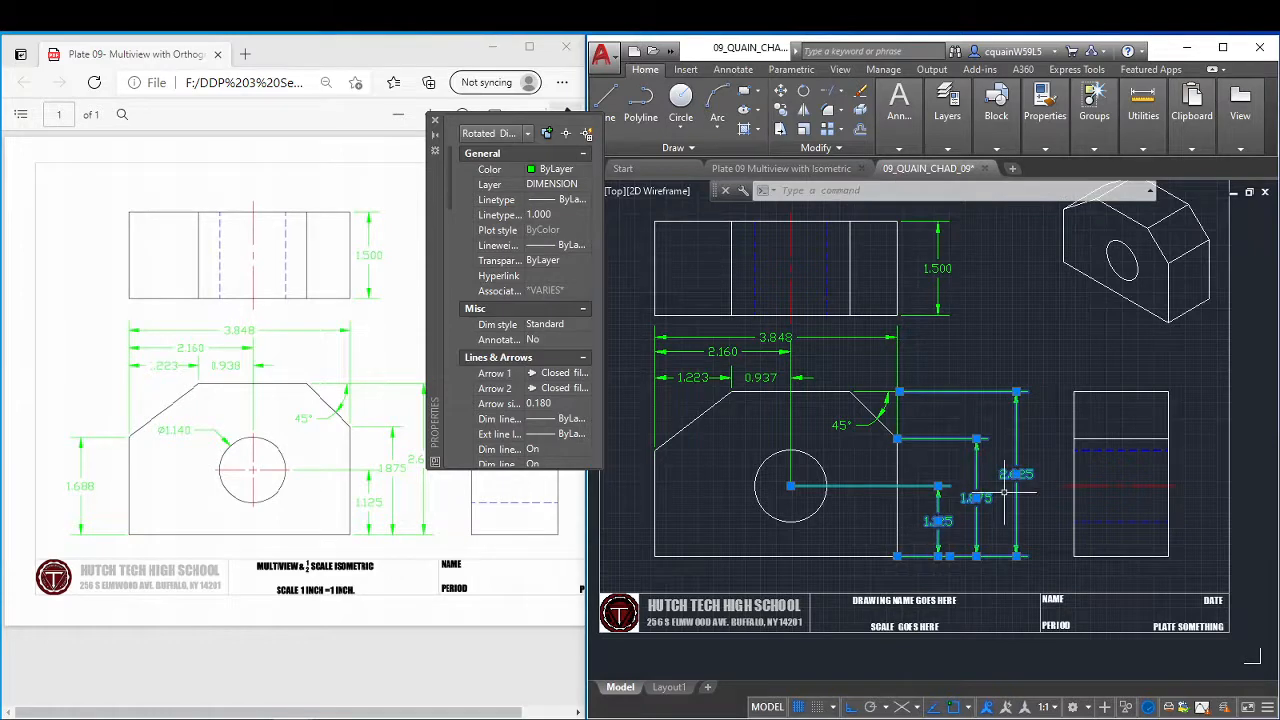
pyautogui.press('Escape')
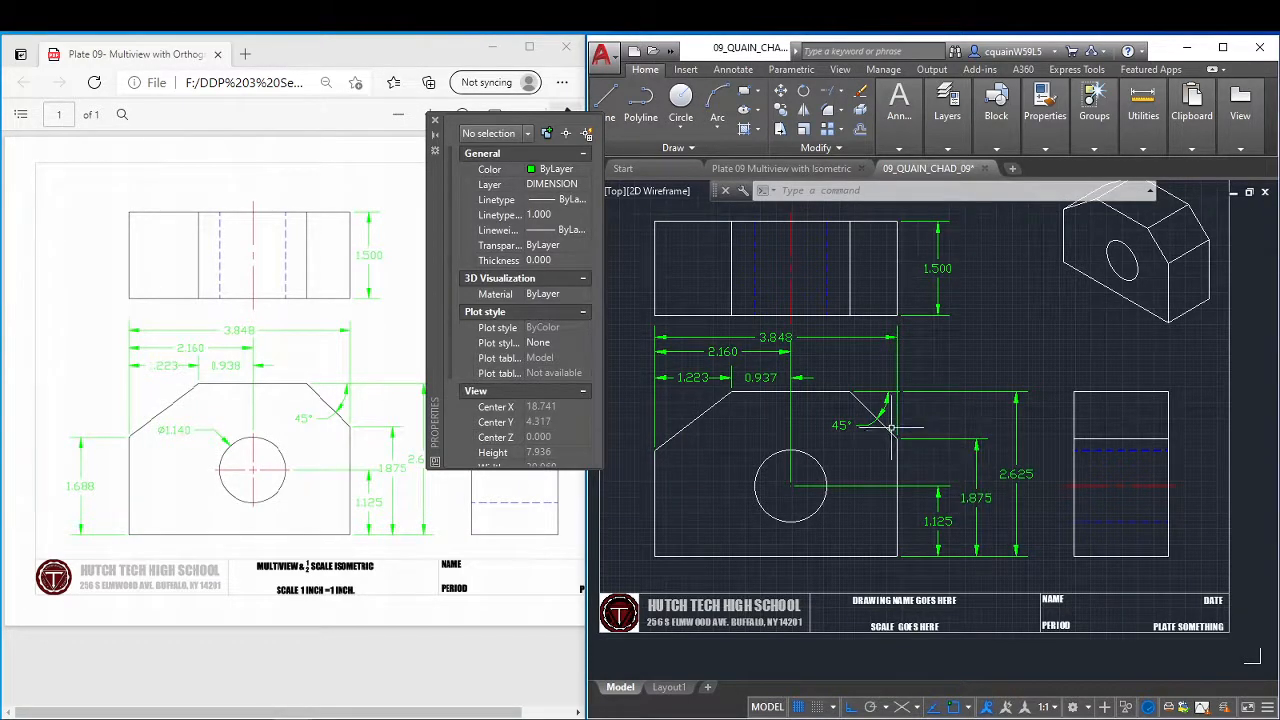
# Turn Ext line 2 off in the properties of the right chamfer's 45° angular dimension.
pyautogui.scroll(4, 888, 400)
pyautogui.click(882, 357)
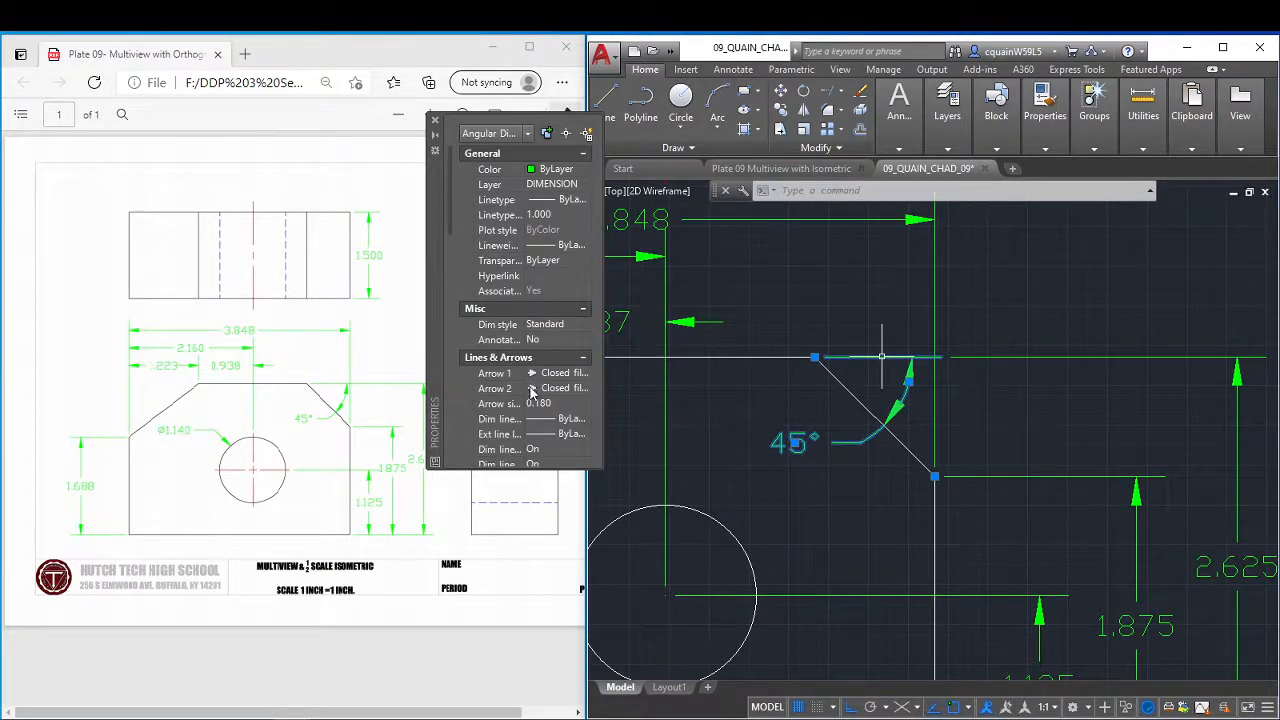
pyautogui.scroll(-5, 531, 392)
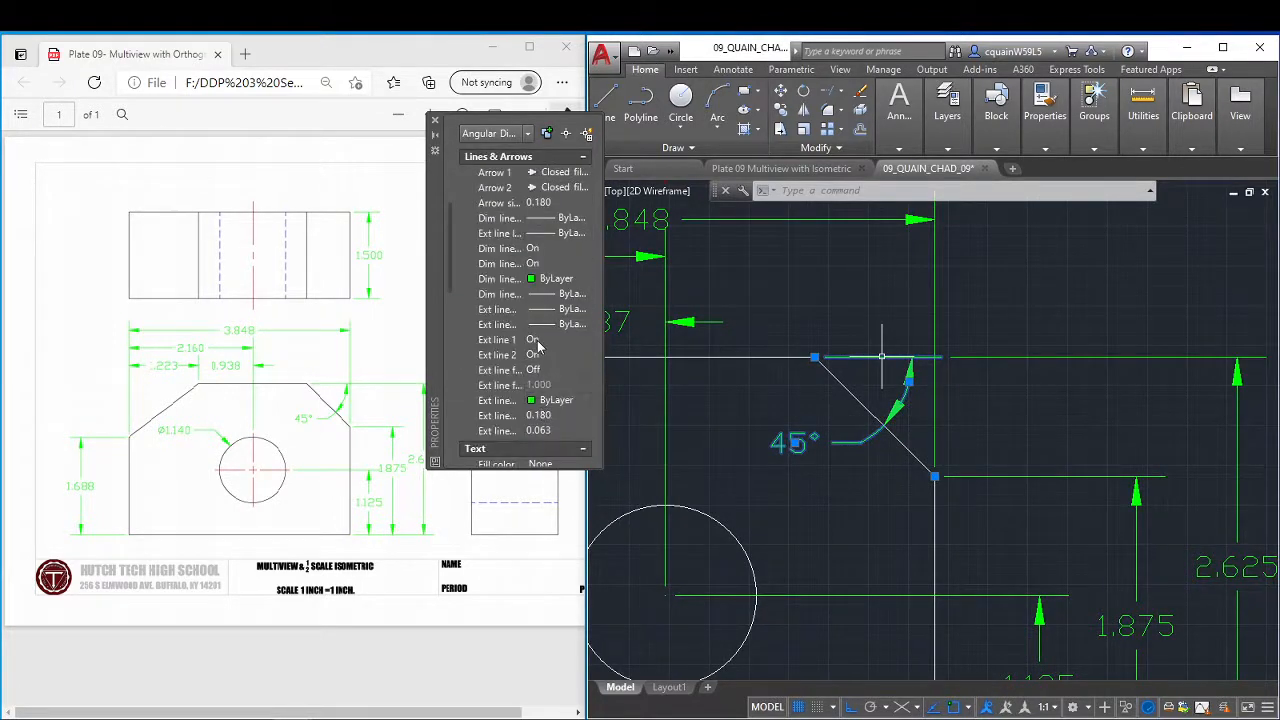
pyautogui.click(537, 341)
pyautogui.click(586, 342)
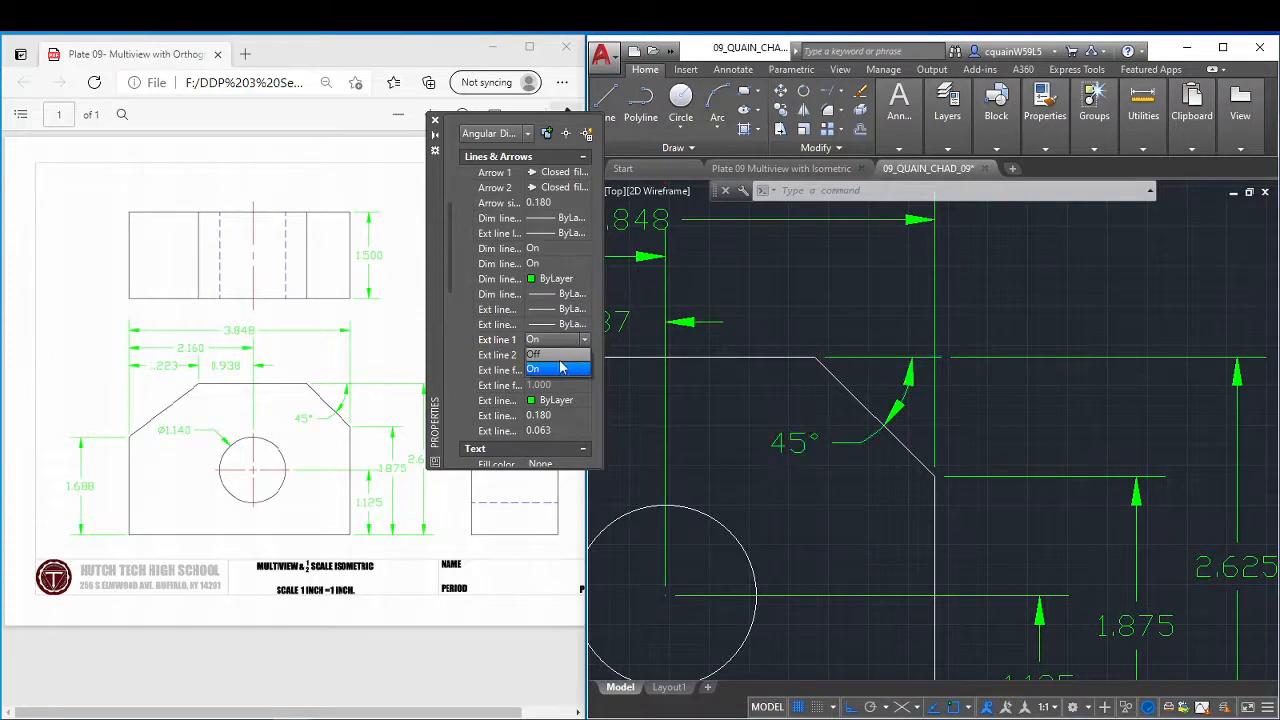
pyautogui.click(498, 372)
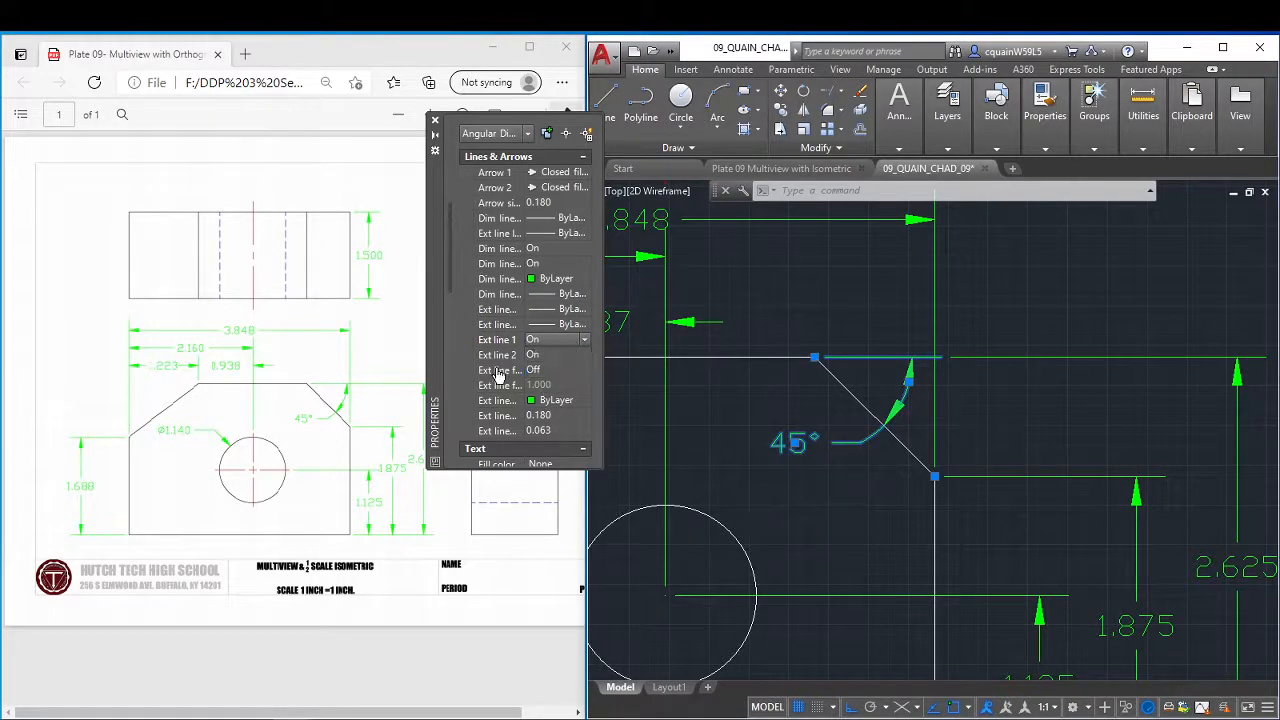
pyautogui.click(542, 371)
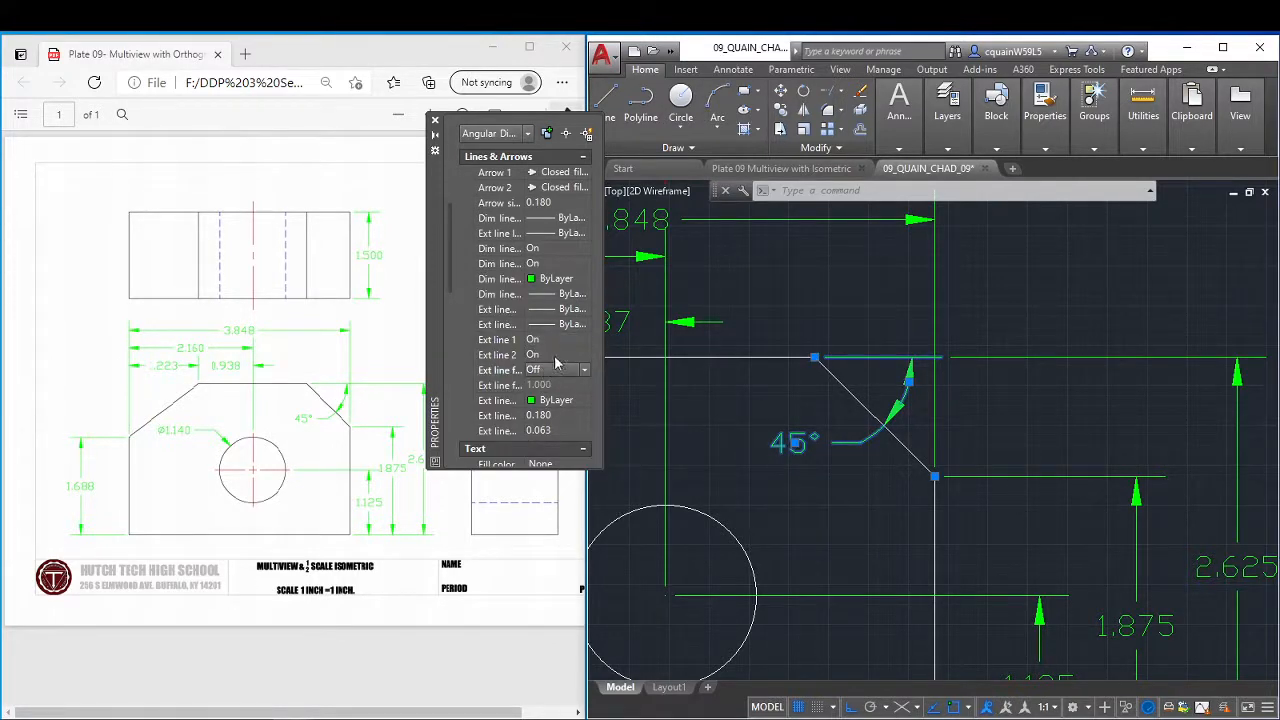
pyautogui.click(585, 356)
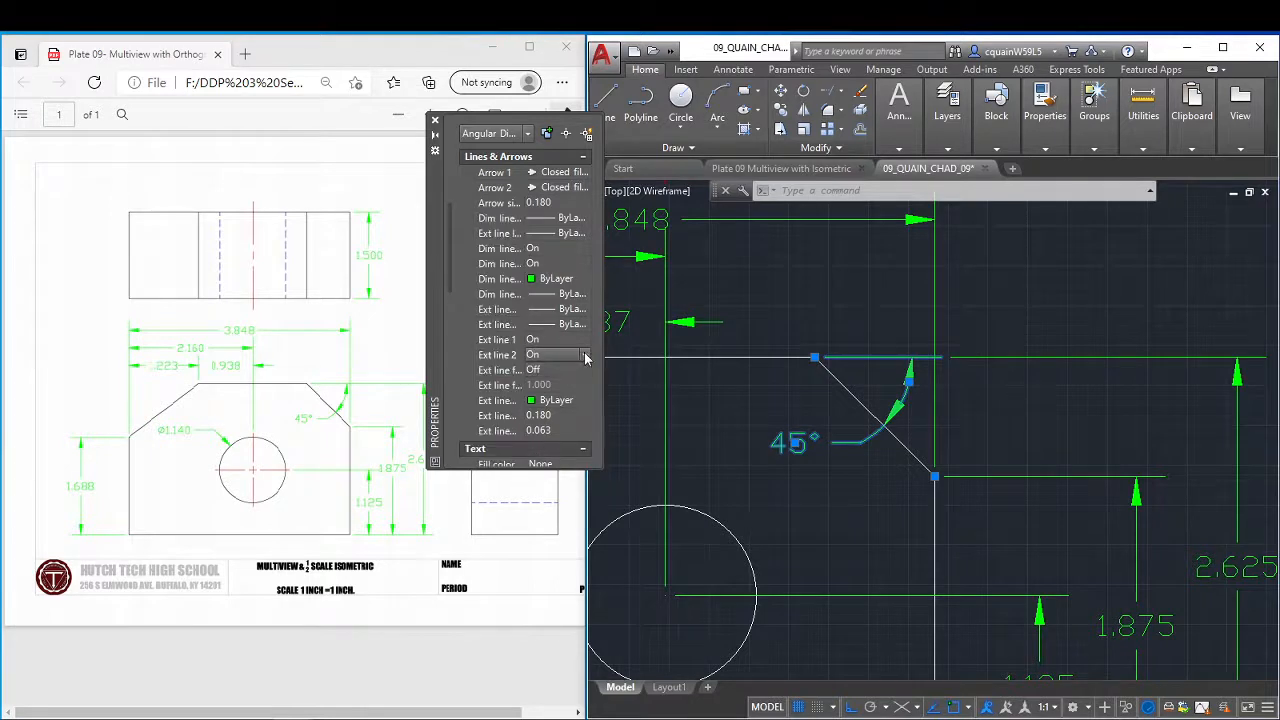
pyautogui.click(586, 356)
pyautogui.click(576, 383)
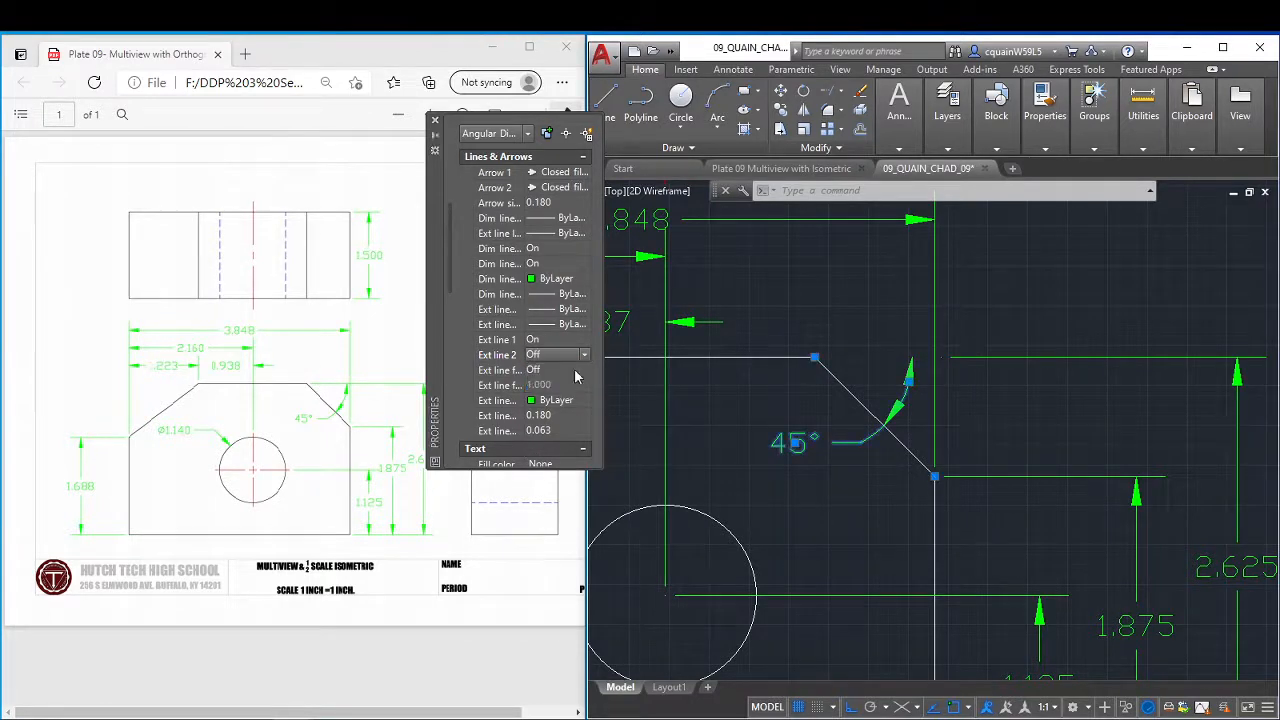
# Stretch the overall-height dimension's upper extension-line origin to the right chamfer's upper corner.
pyautogui.click(977, 356)
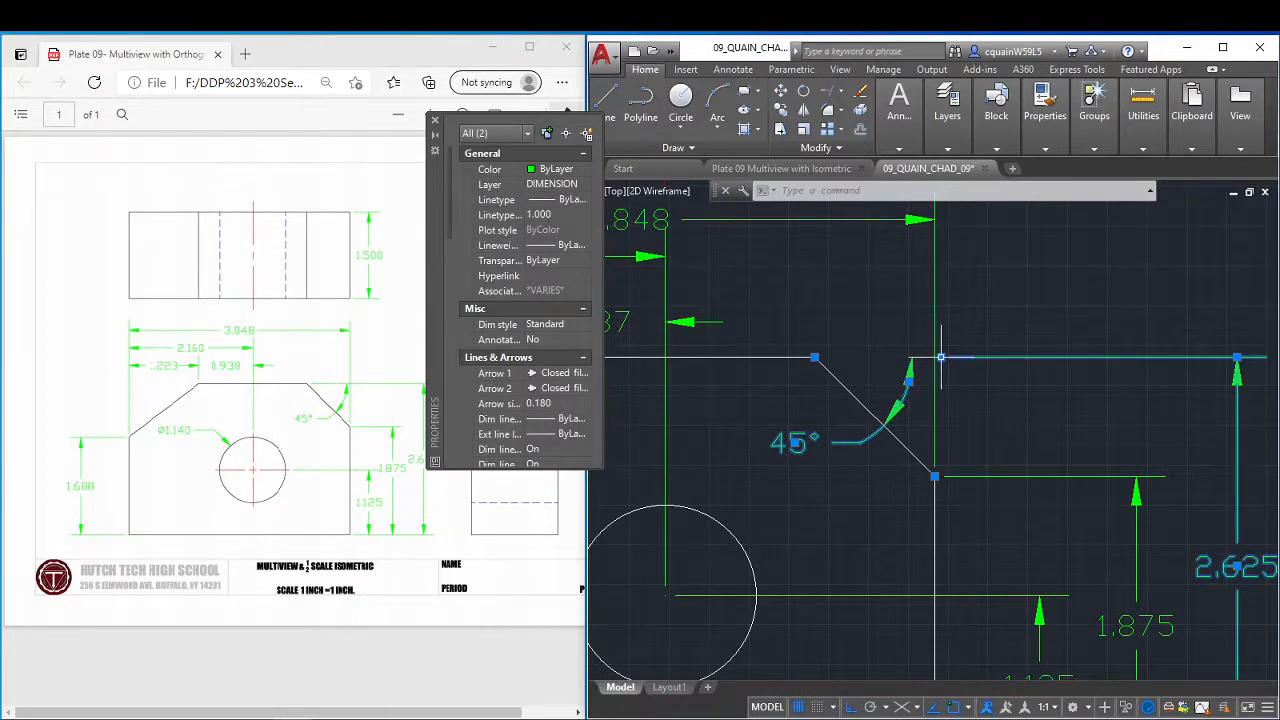
pyautogui.click(940, 357)
pyautogui.click(815, 357)
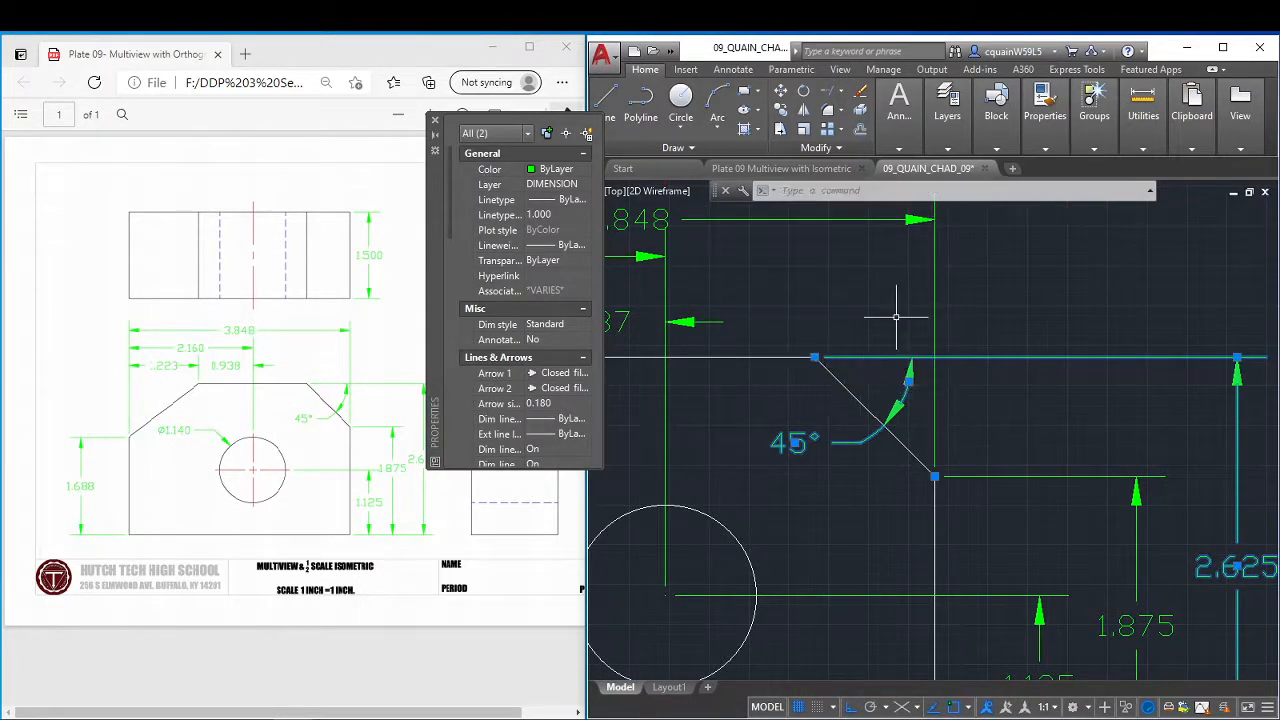
pyautogui.press('Escape')
# Move the hole-centre height dimension closer to the front view's right edge.
pyautogui.scroll(-4, 1274, 432)
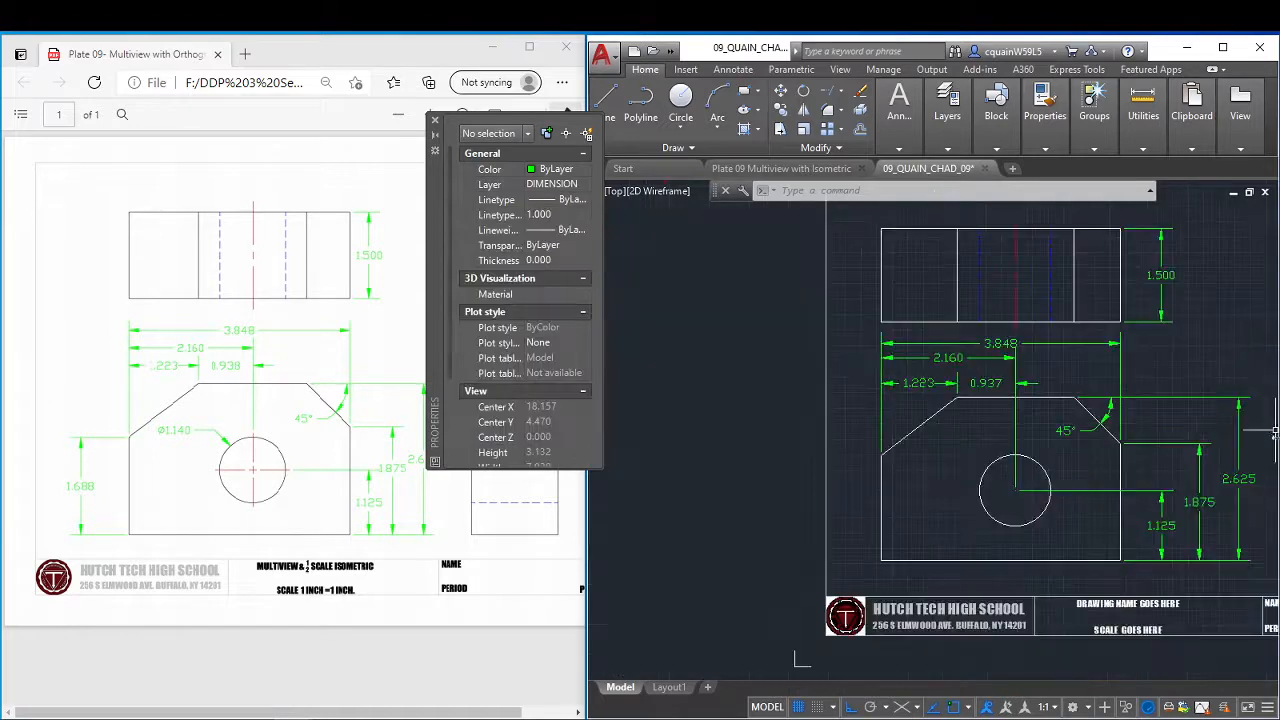
pyautogui.moveTo(1213, 441); pyautogui.dragTo(1051, 414, button='middle')
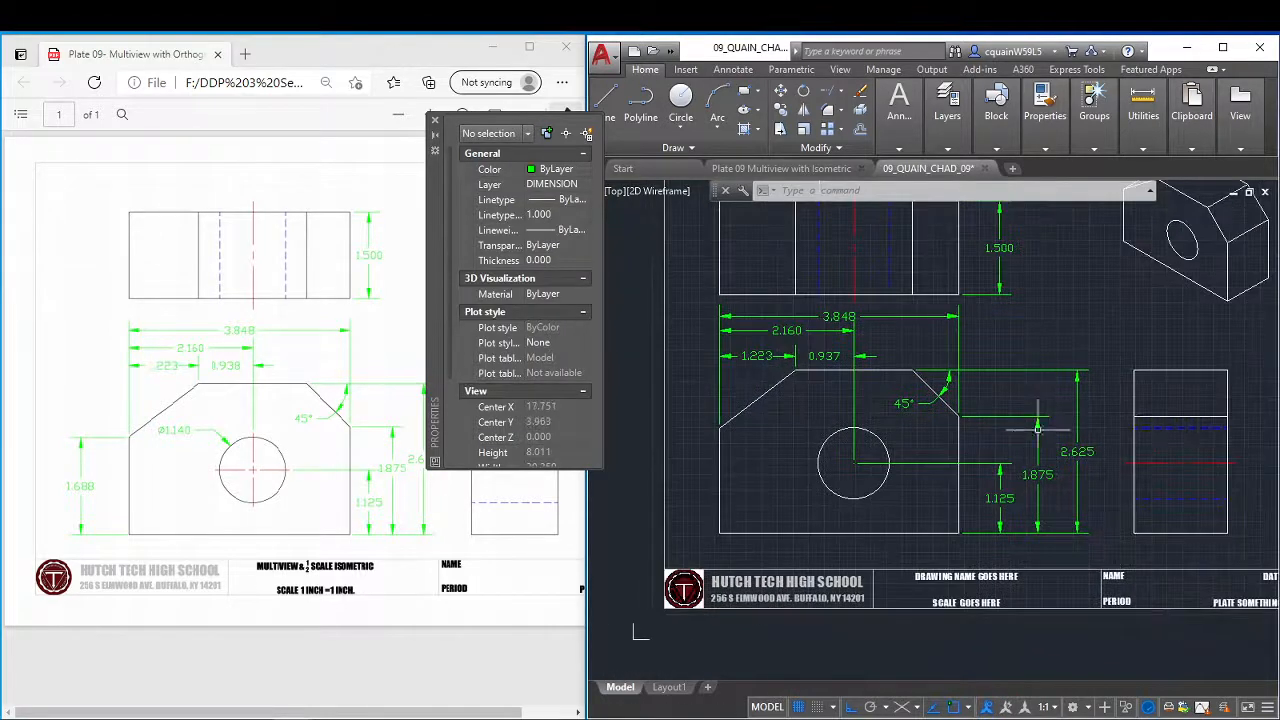
pyautogui.click(999, 498)
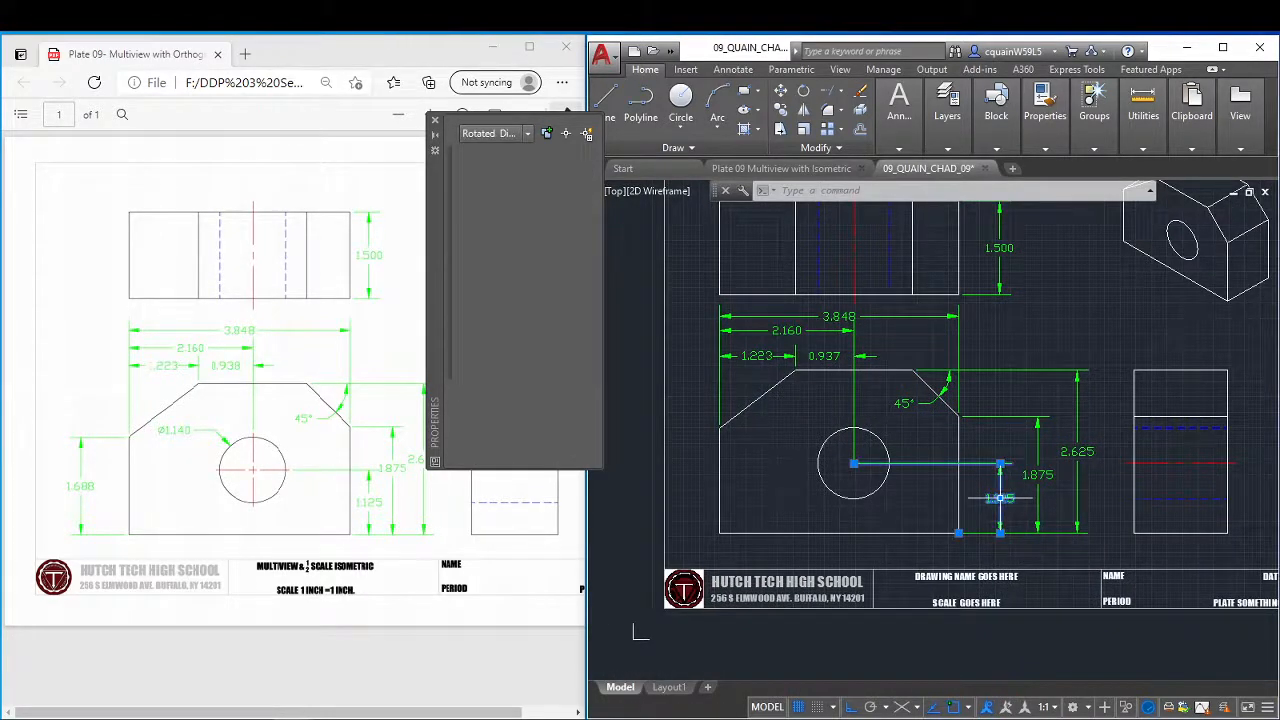
pyautogui.click(999, 498)
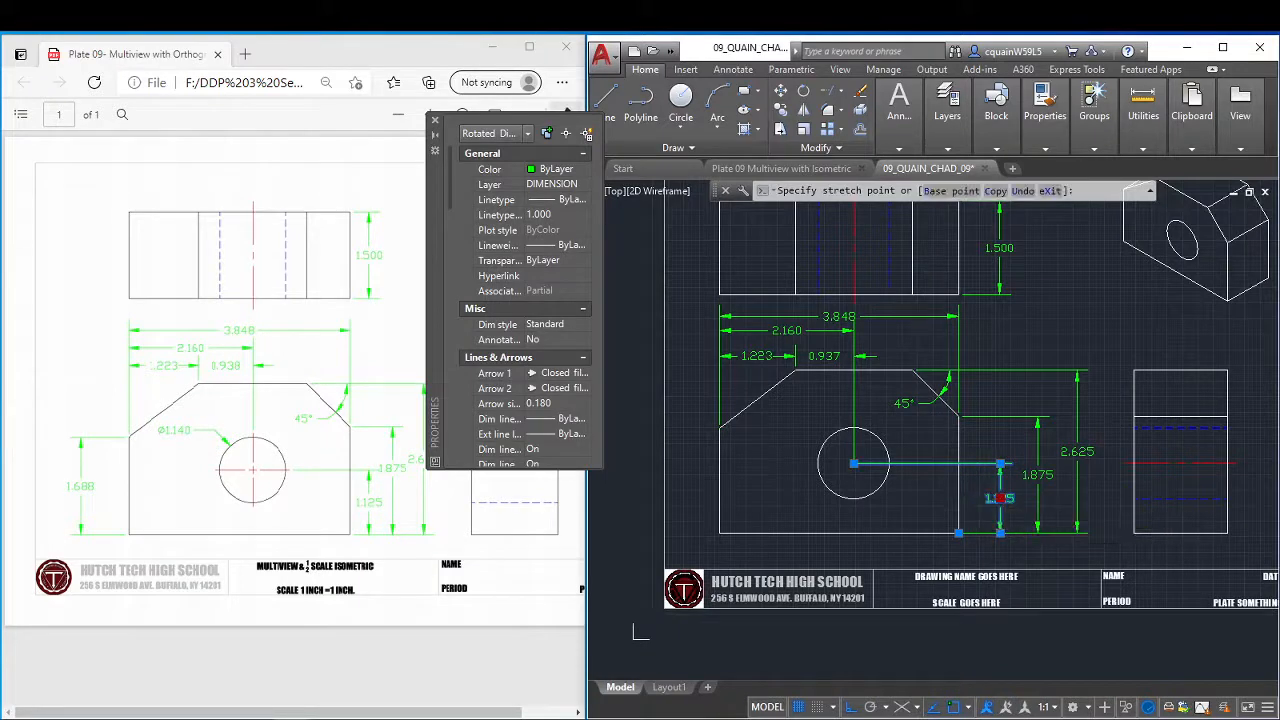
pyautogui.click(977, 498)
pyautogui.click(1037, 475)
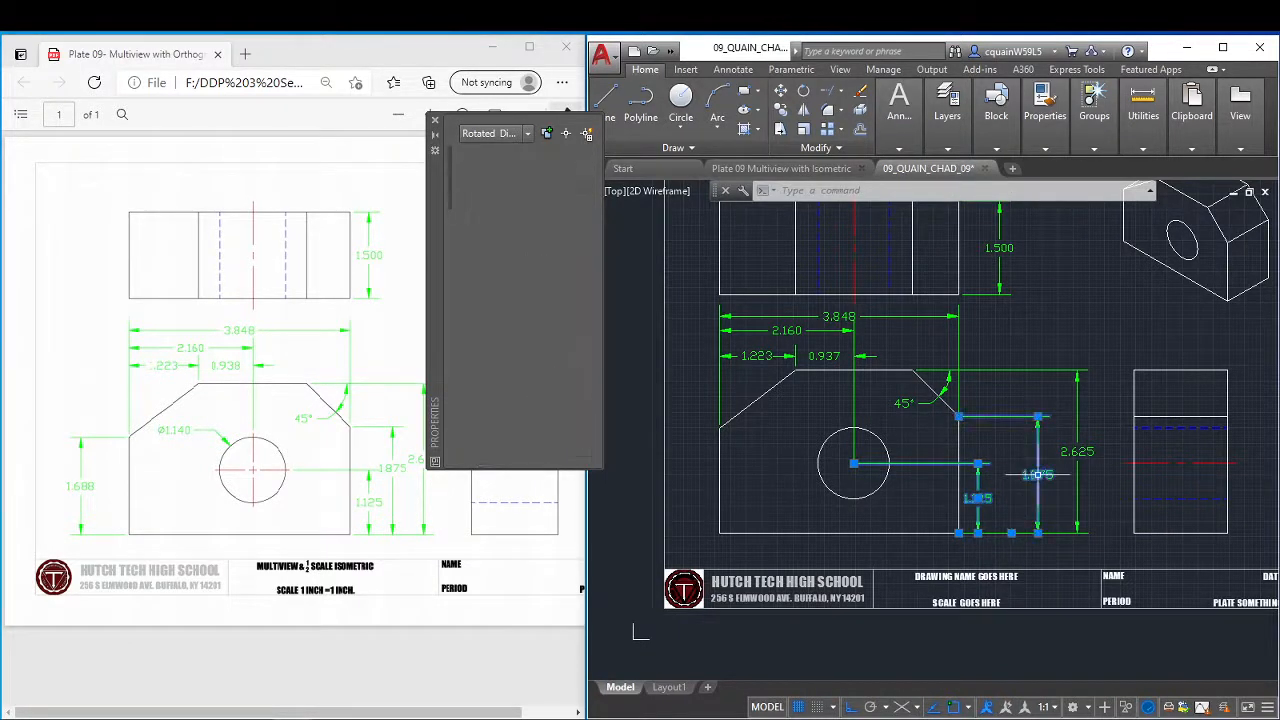
pyautogui.press('Delete')
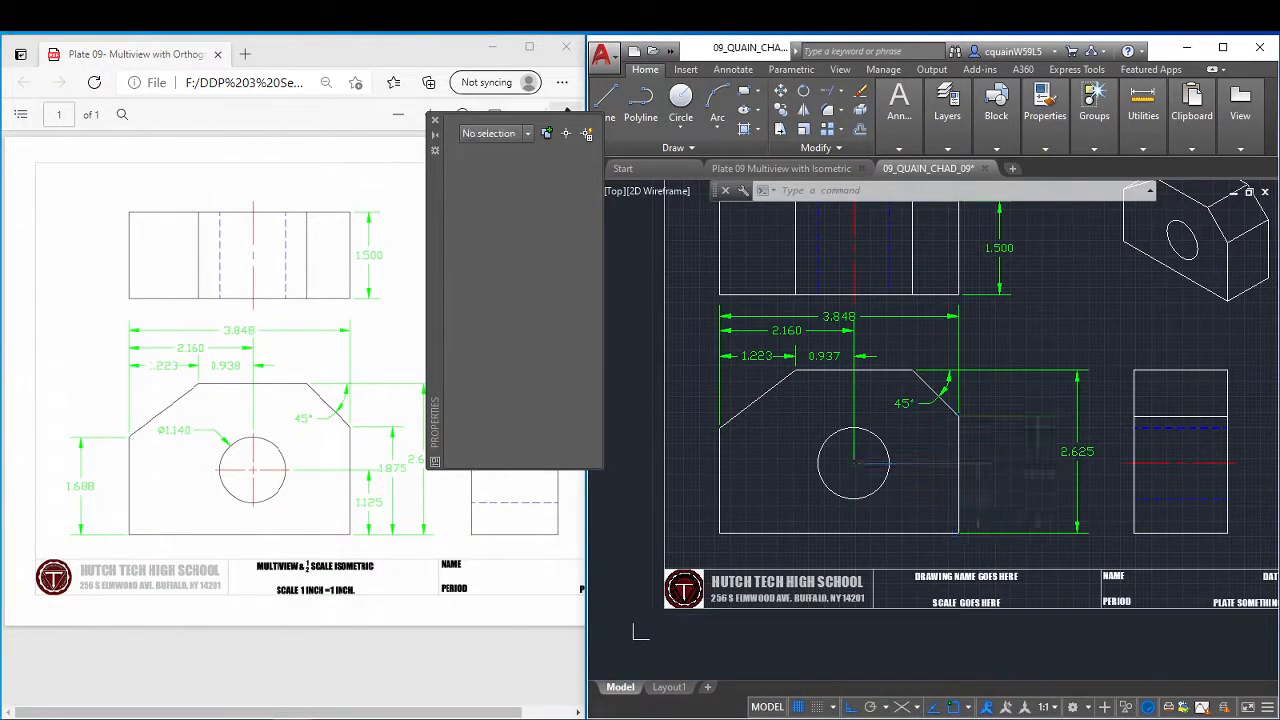
pyautogui.moveTo(1037, 475); pyautogui.dragTo(1009, 446)
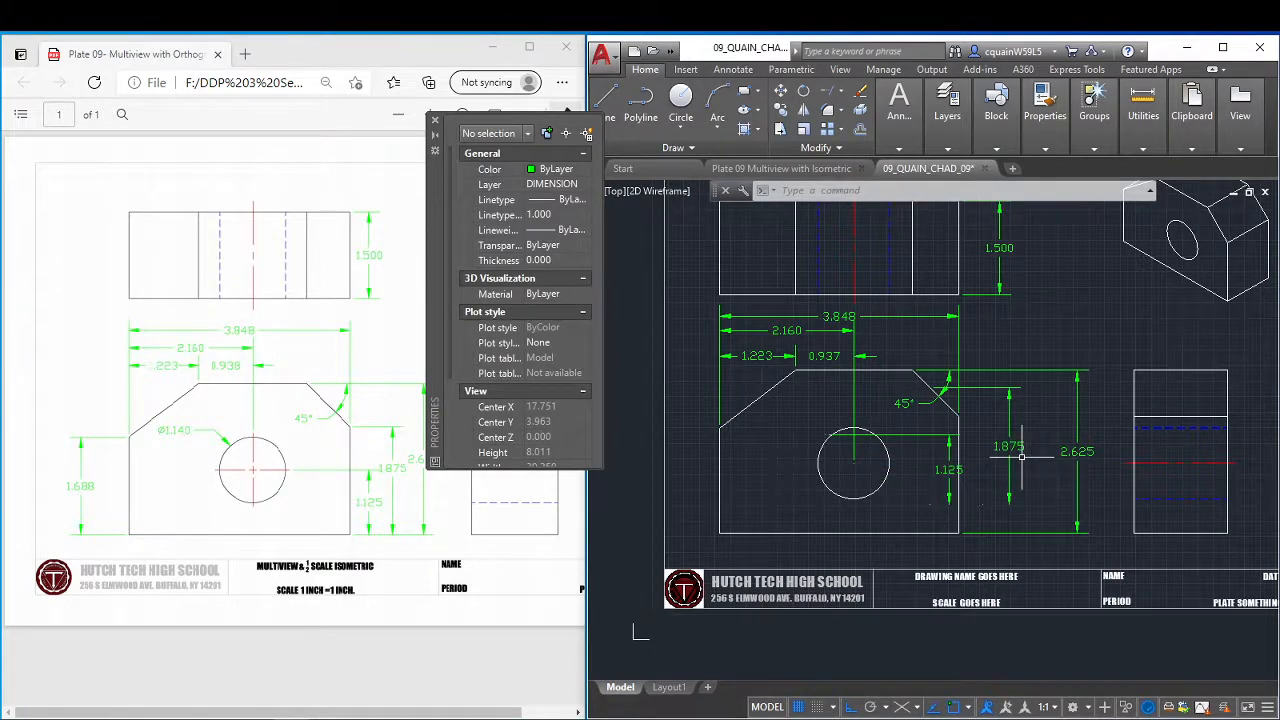
pyautogui.hotkey('ctrl', 'z')
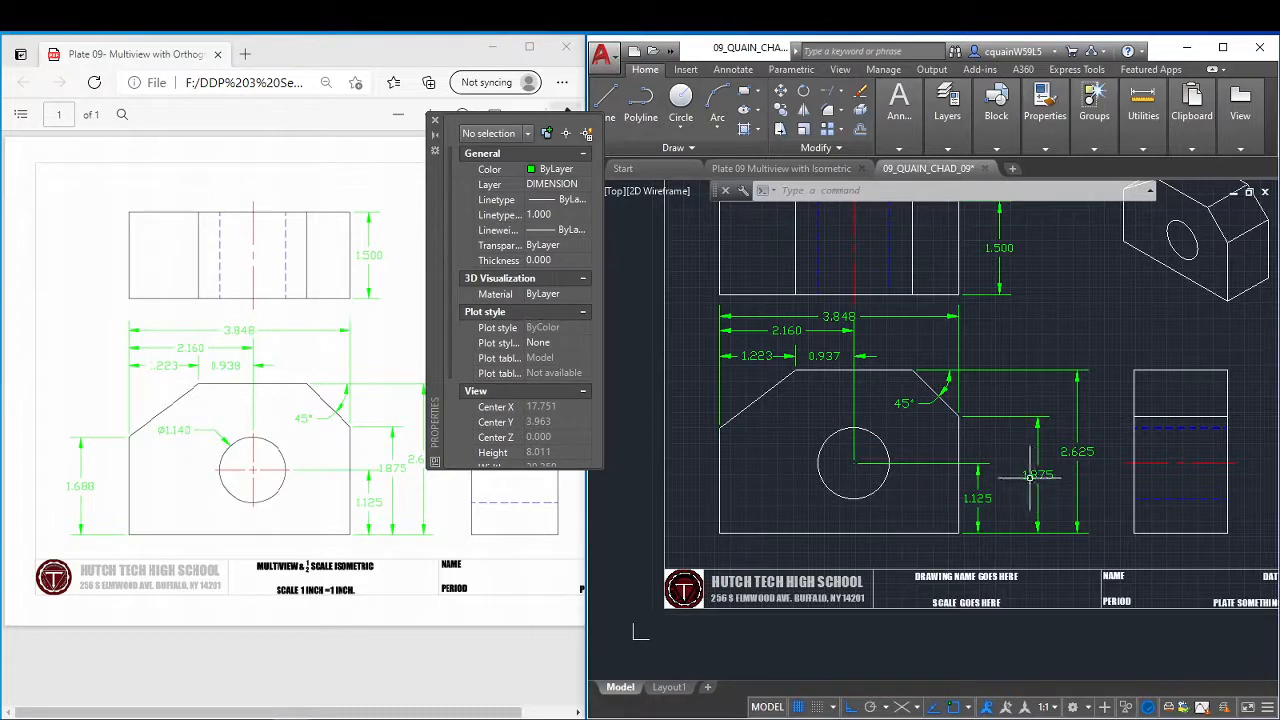
# Move the chamfer-corner height dimension line closer to the front view, just outside the hole-centre height dimension.
pyautogui.click(1037, 475)
pyautogui.click(1044, 479)
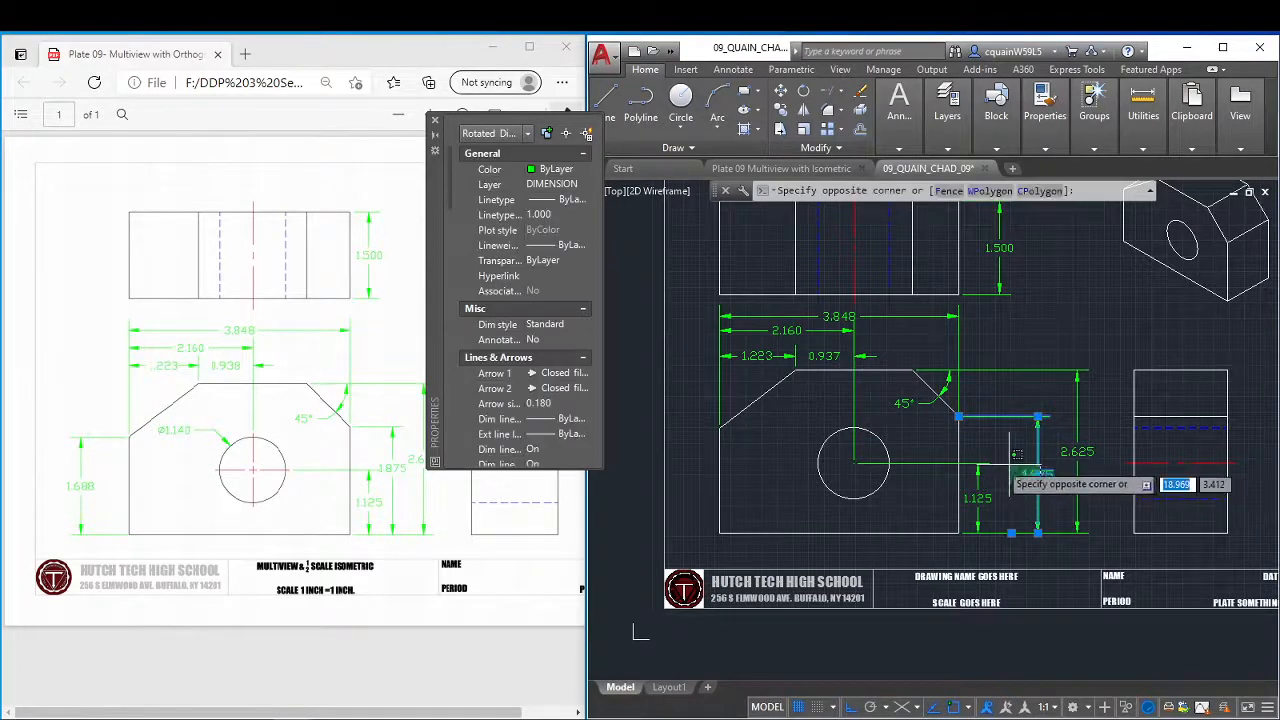
pyautogui.click(1049, 480)
pyautogui.click(1038, 475)
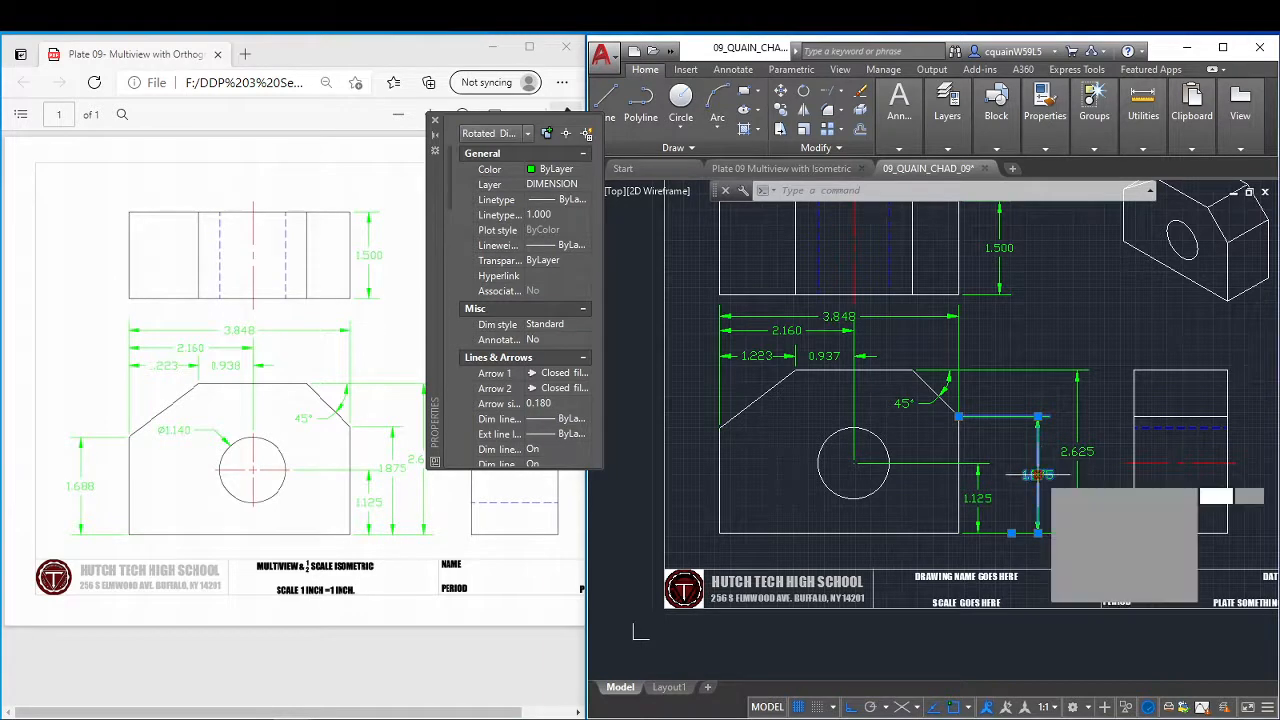
pyautogui.click(1037, 475)
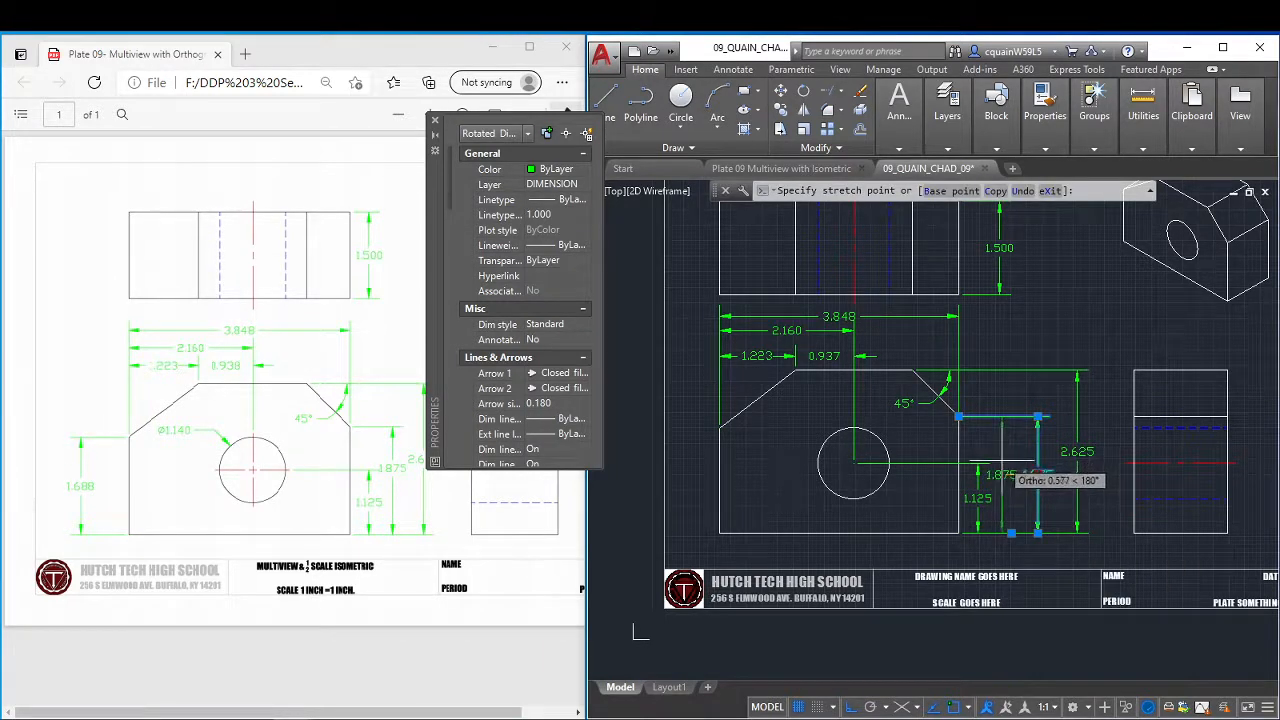
pyautogui.click(1001, 460)
# Raise the chamfer-corner height dimension's text along its dimension line, above the hole-centre height text.
pyautogui.click(1001, 474)
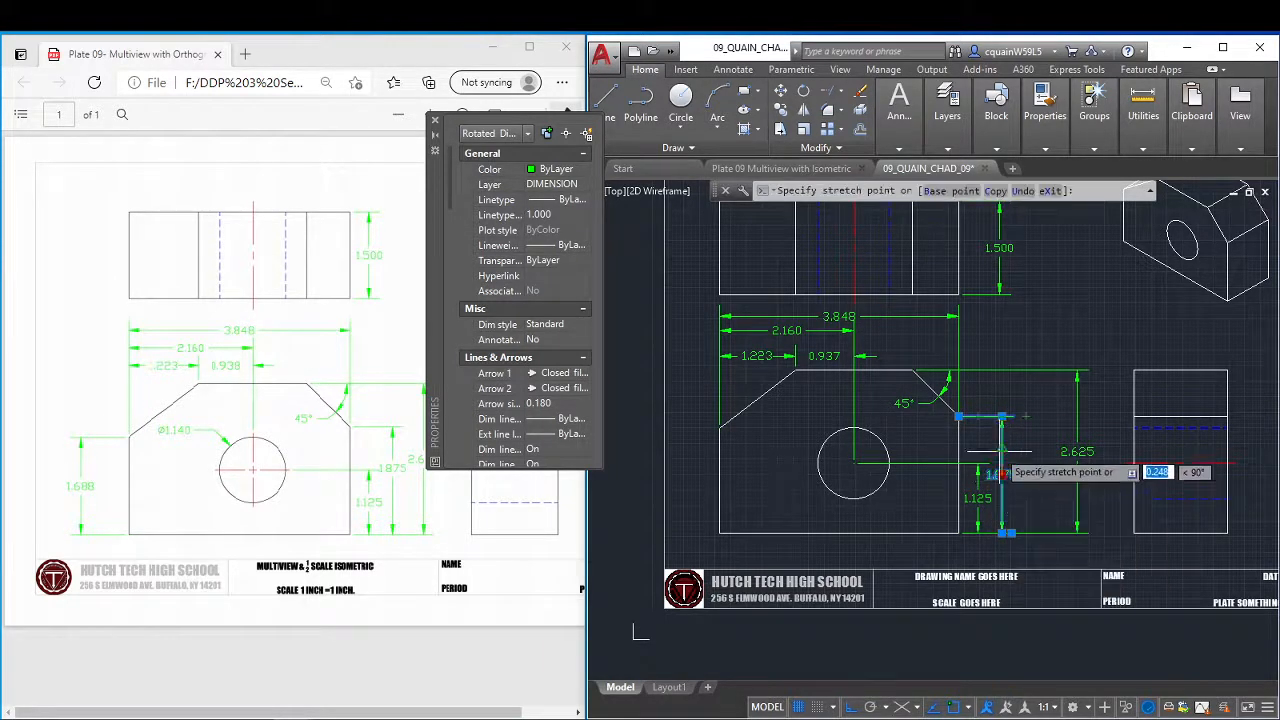
pyautogui.click(998, 448)
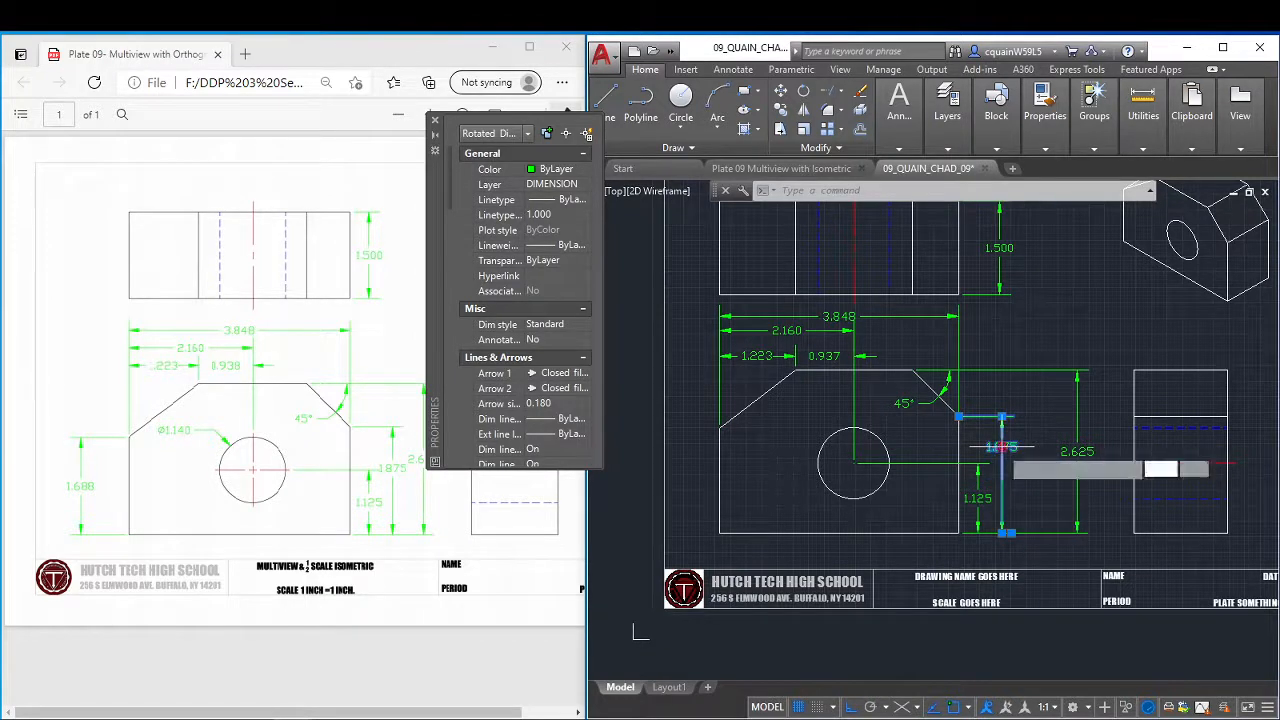
pyautogui.click(1001, 448)
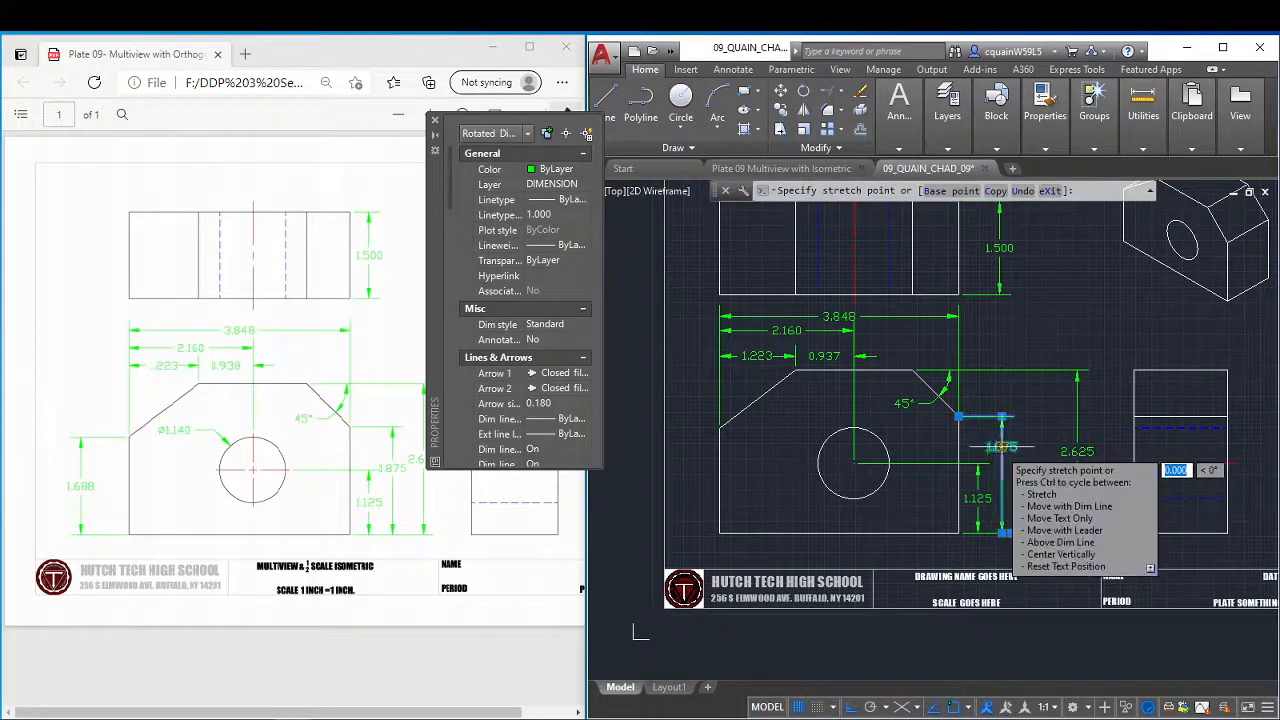
pyautogui.click(1002, 447)
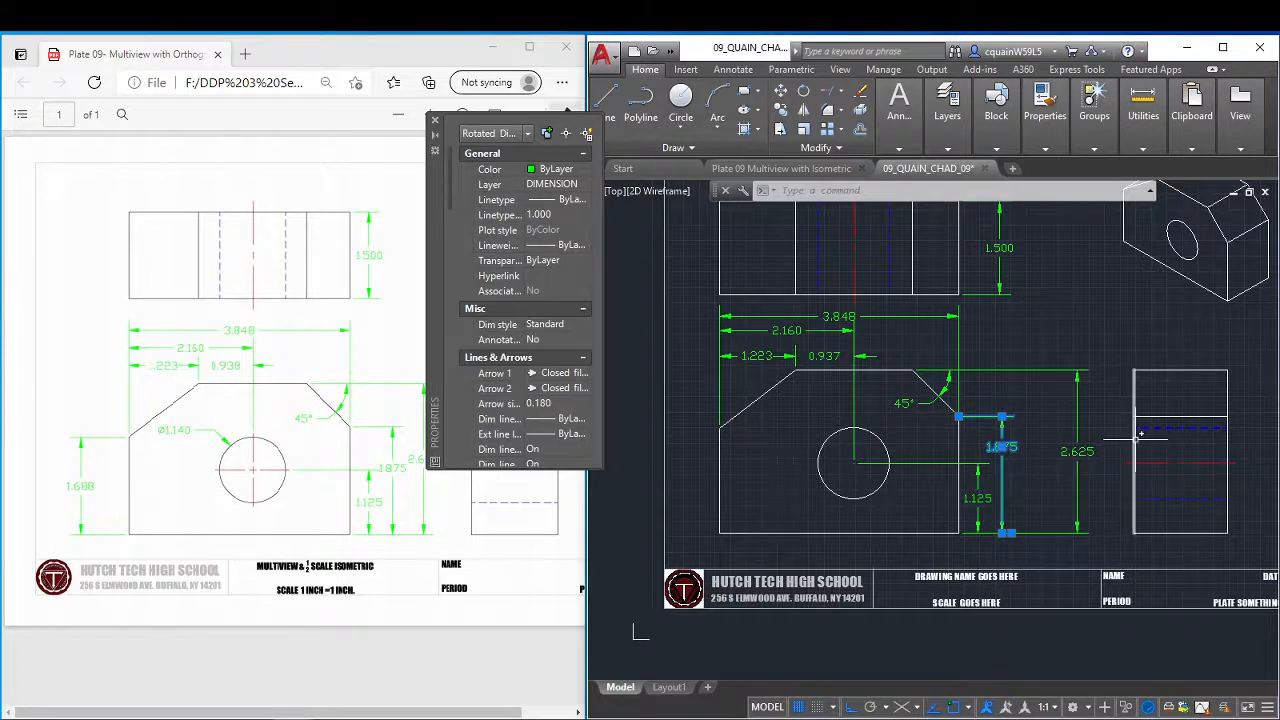
pyautogui.press('Escape')
# Move the overall-height dimension in just outside the chamfer-corner height dimension and raise its text near the upper arrowhead.
pyautogui.click(1070, 455)
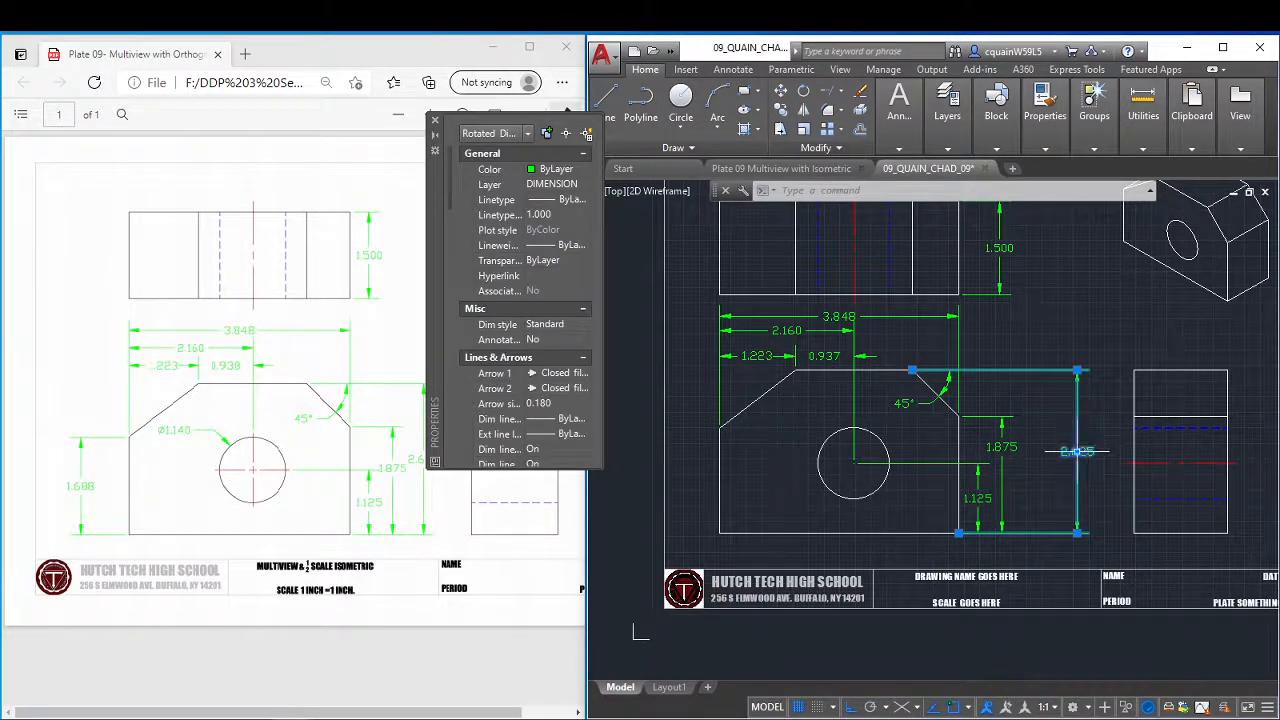
pyautogui.click(1077, 452)
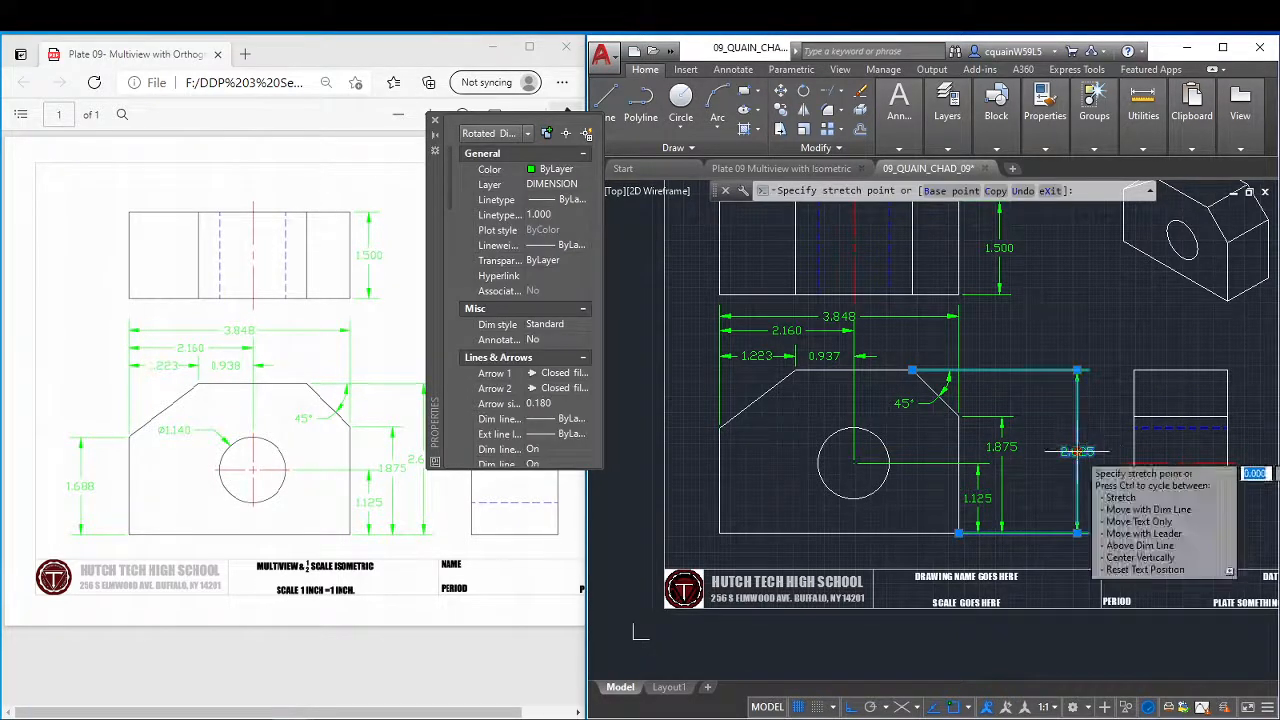
pyautogui.click(1014, 413)
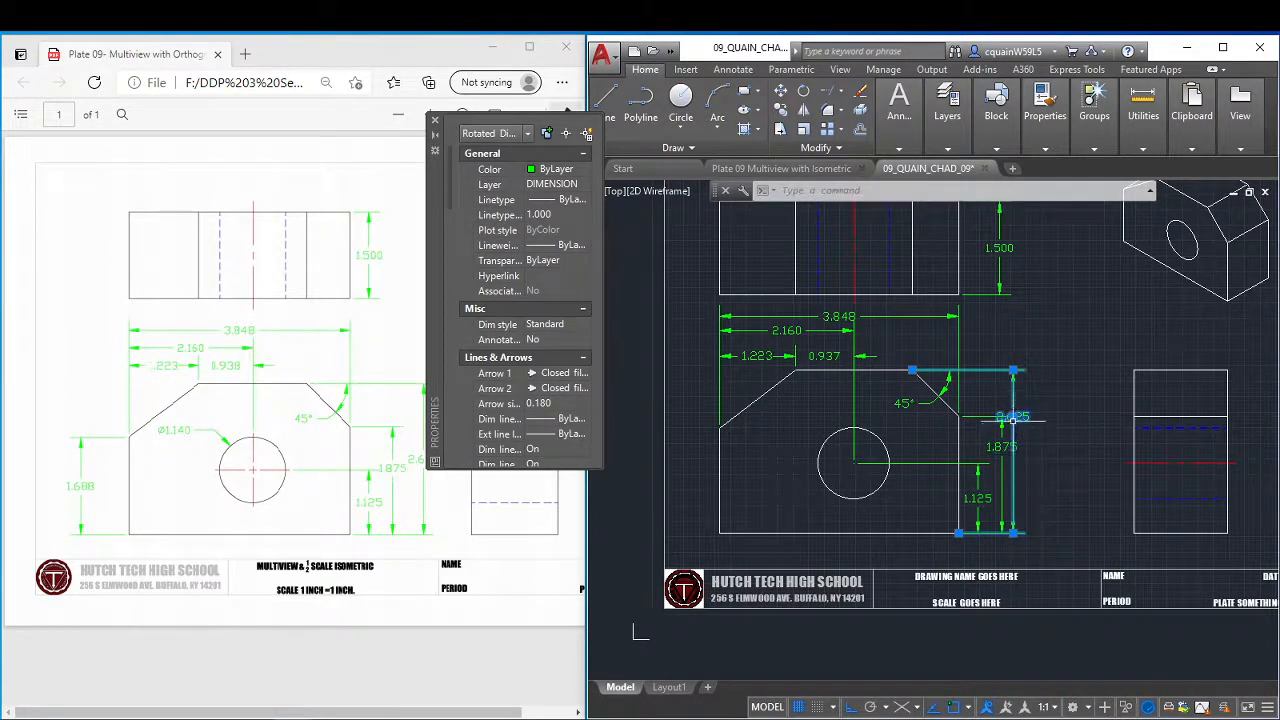
pyautogui.click(1013, 417)
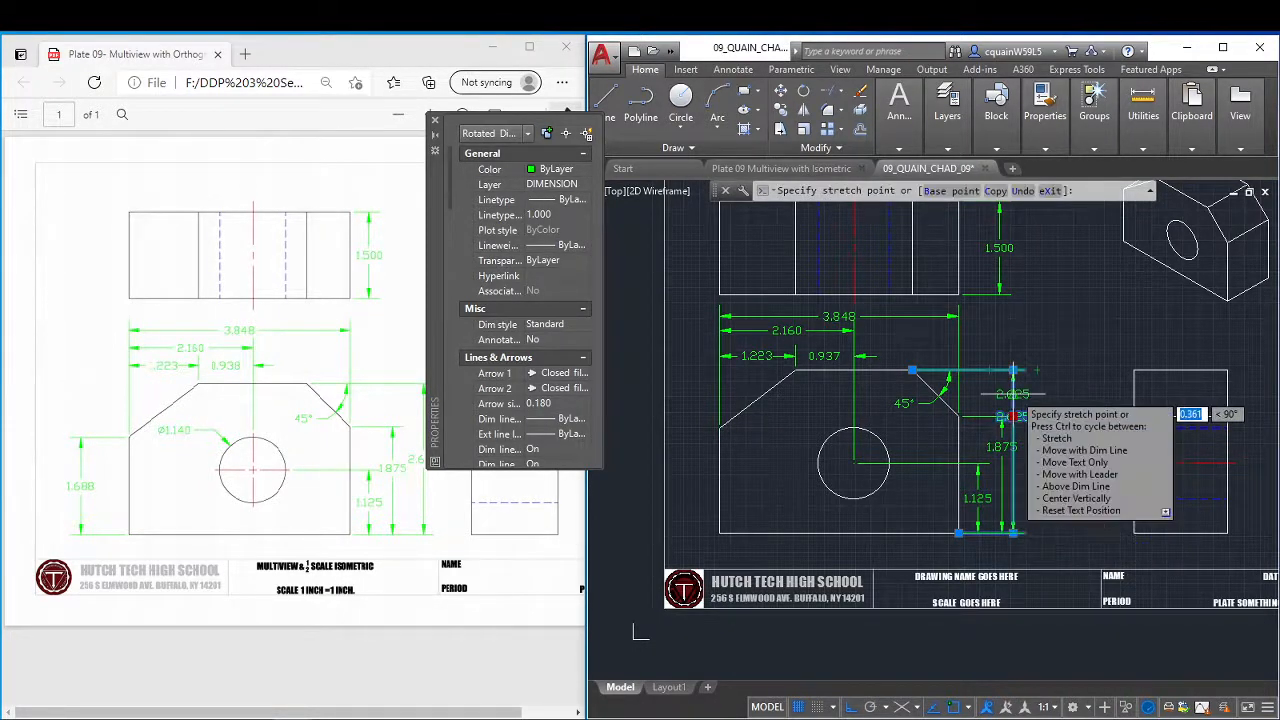
pyautogui.click(1013, 394)
pyautogui.press('Escape')
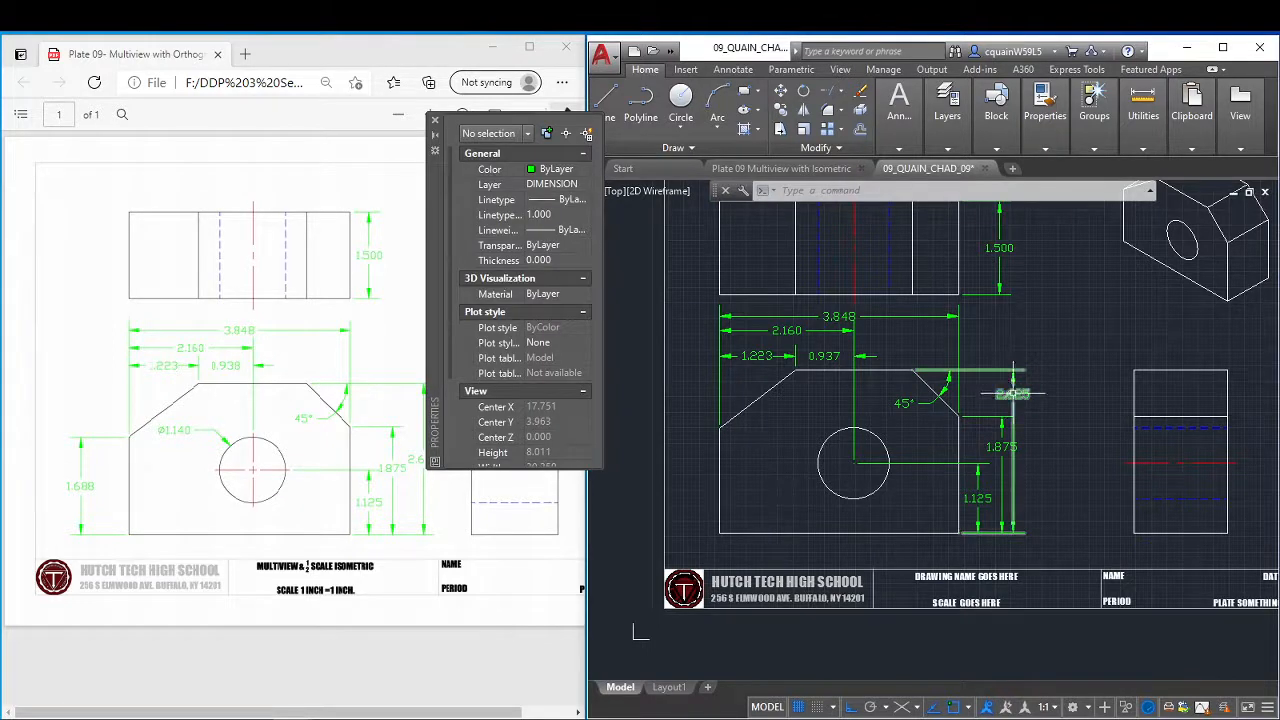
# Move the overall-height dimension line farther out from the chamfer-corner height dimension and close the Properties palette.
pyautogui.click(1013, 393)
pyautogui.click(1027, 402)
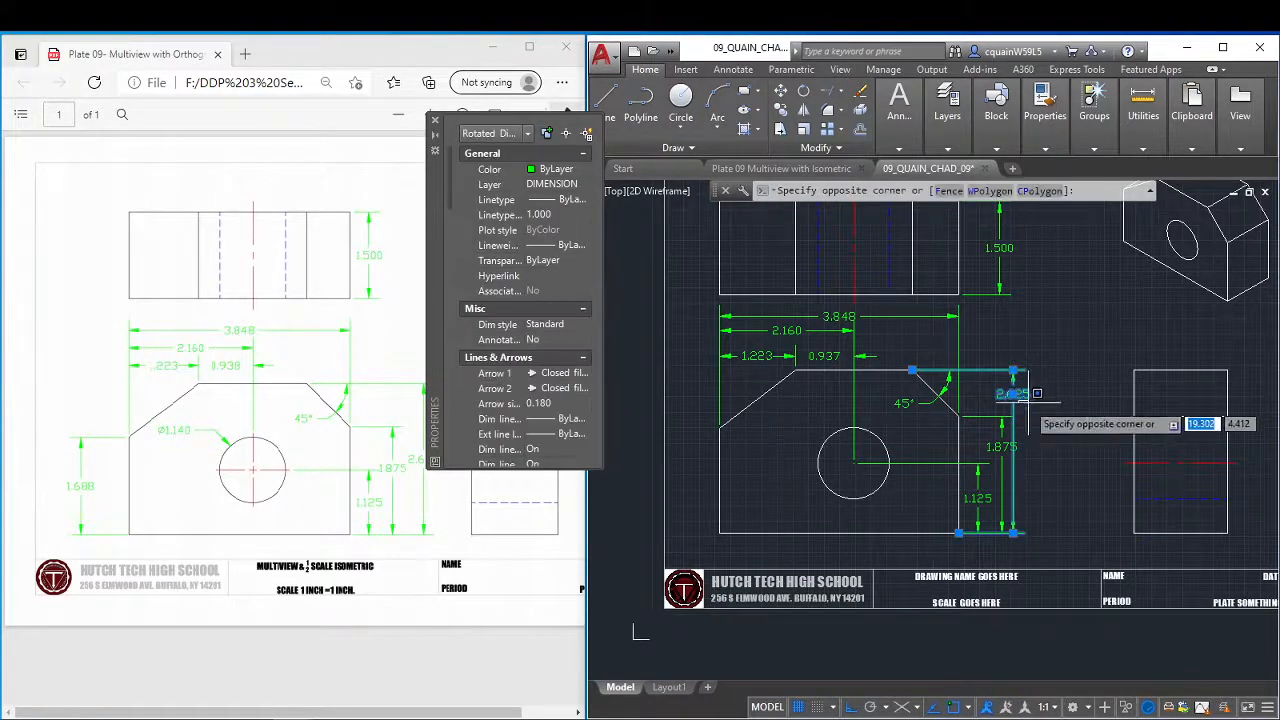
pyautogui.click(1013, 394)
pyautogui.moveTo(1013, 394)
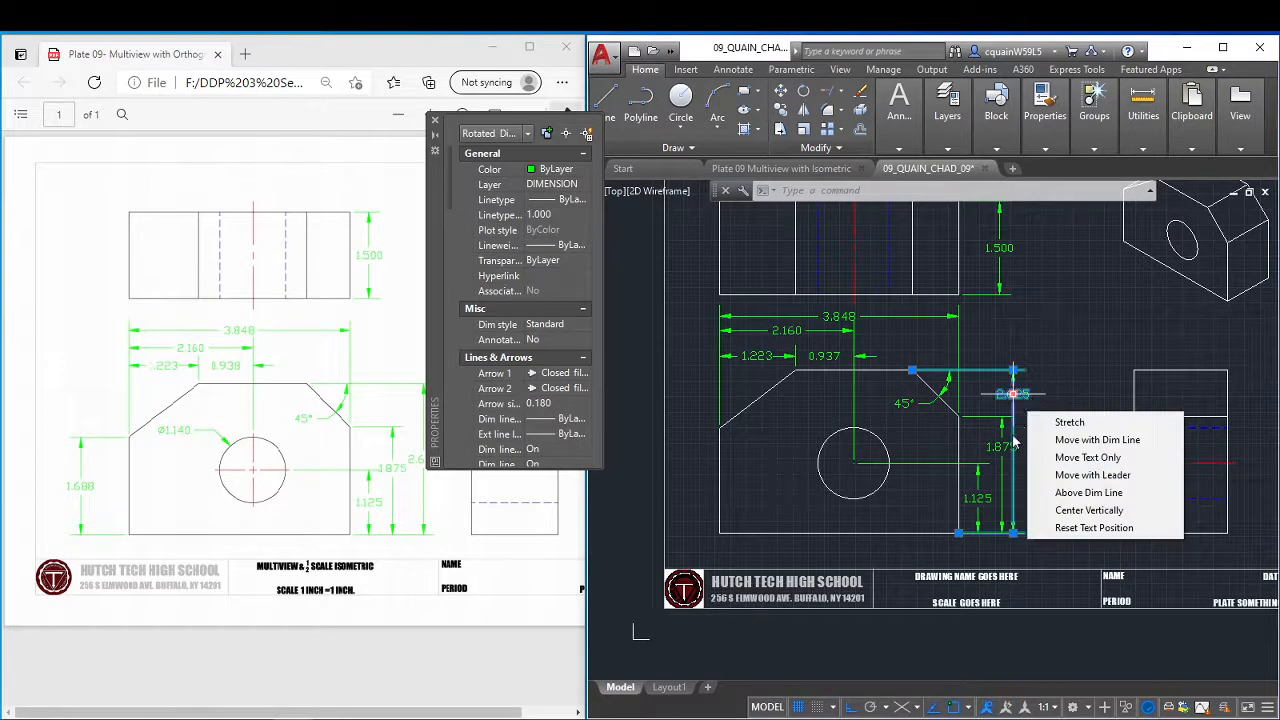
pyautogui.scroll(4, 1021, 421)
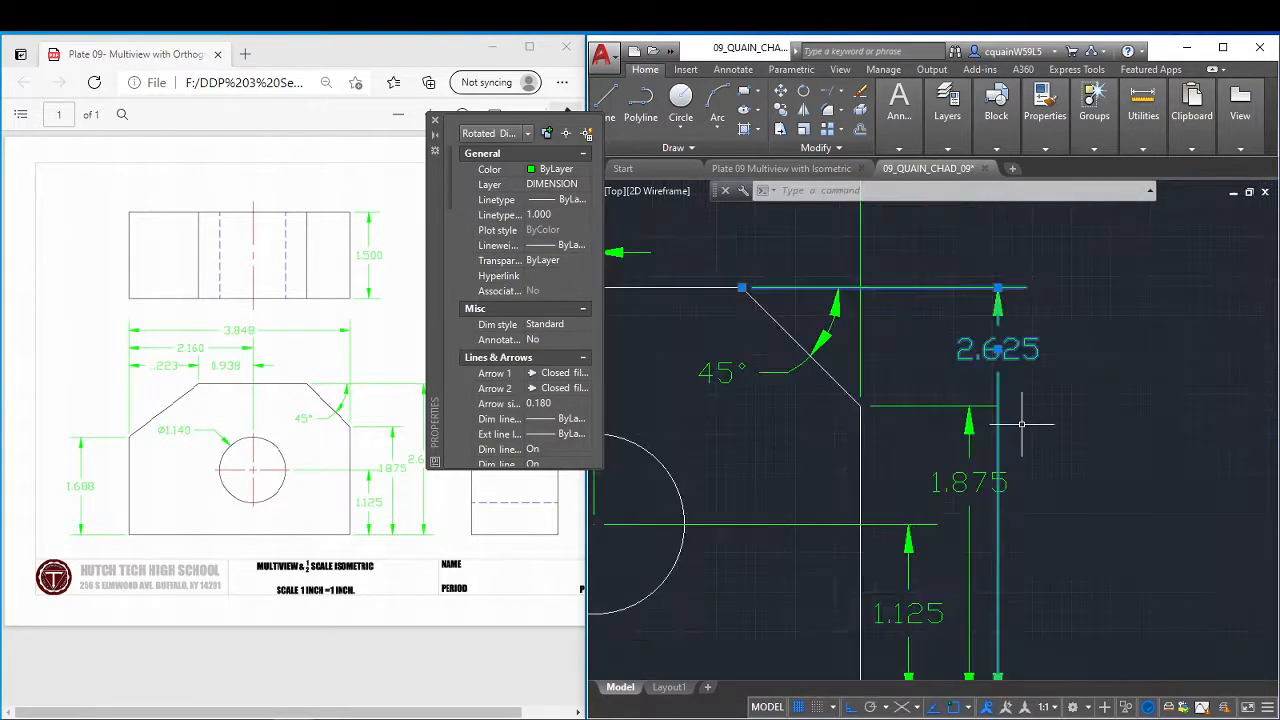
pyautogui.click(998, 348)
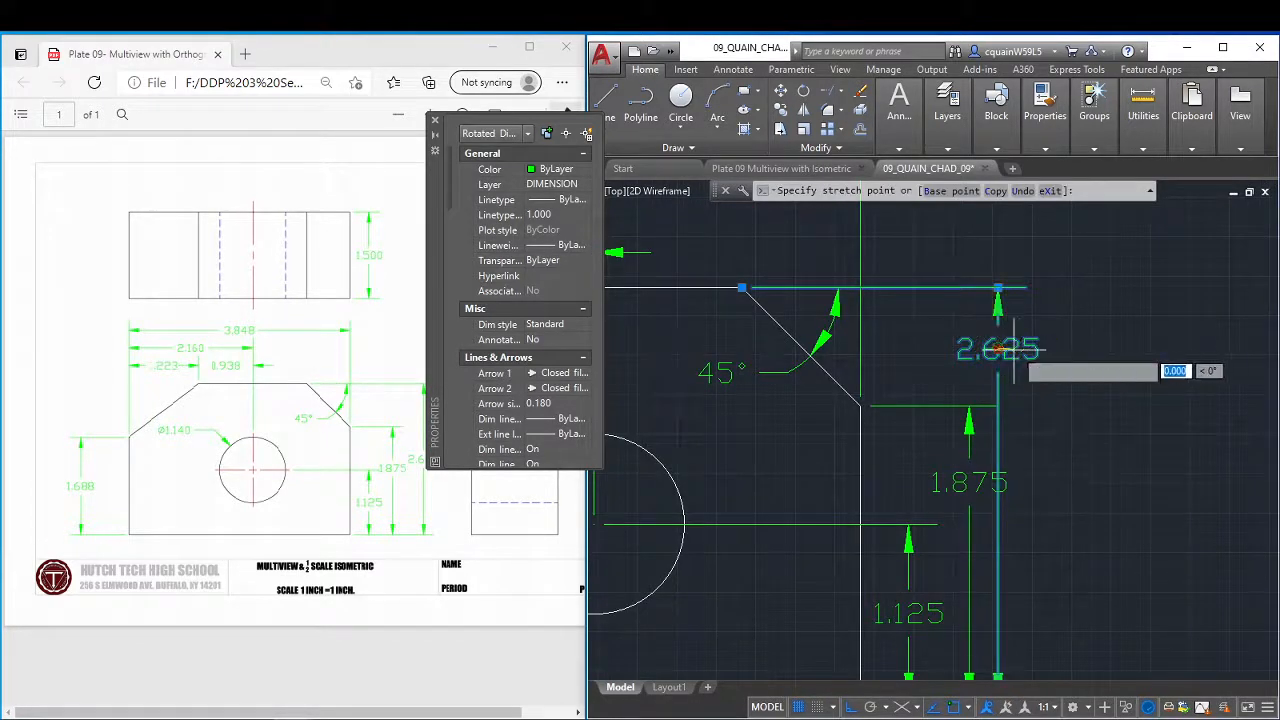
pyautogui.click(1037, 358)
pyautogui.scroll(-4, 1101, 455)
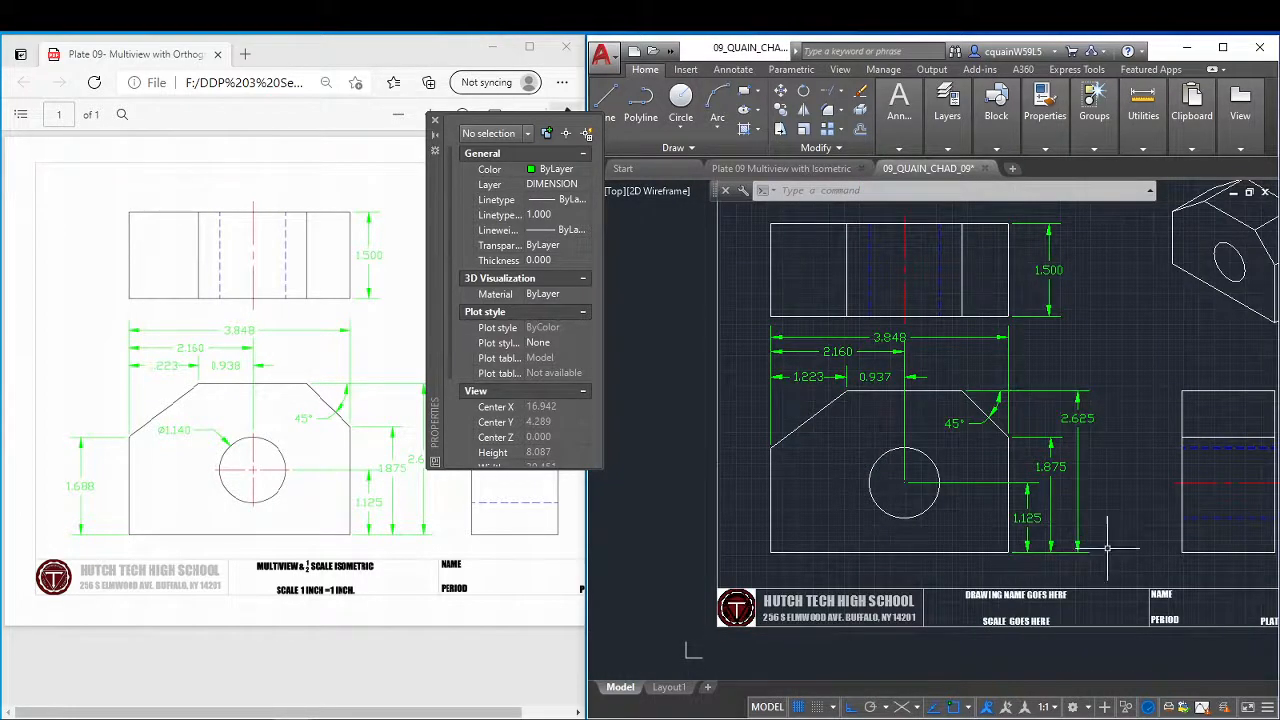
pyautogui.click(435, 120)
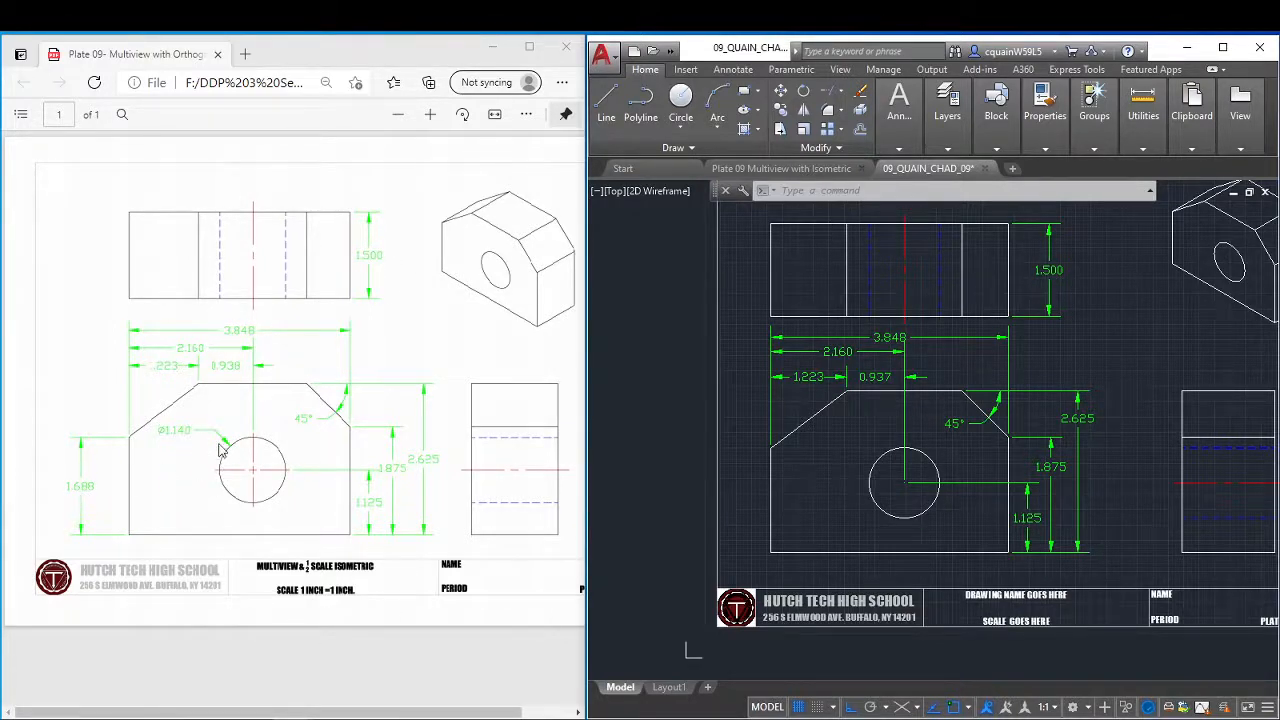
# Add a linear dimension for the height of the front view's left vertical edge, placed just outside that edge.
pyautogui.moveTo(947, 108)
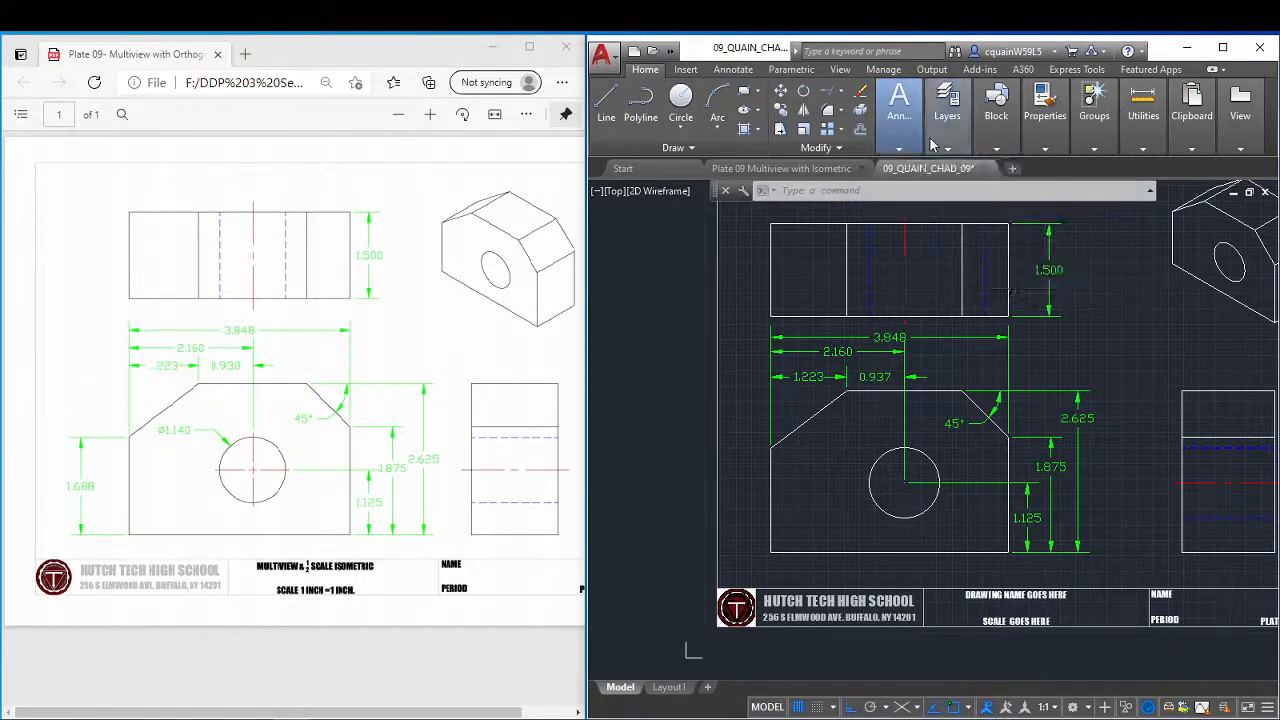
pyautogui.moveTo(915, 128)
pyautogui.click(985, 178)
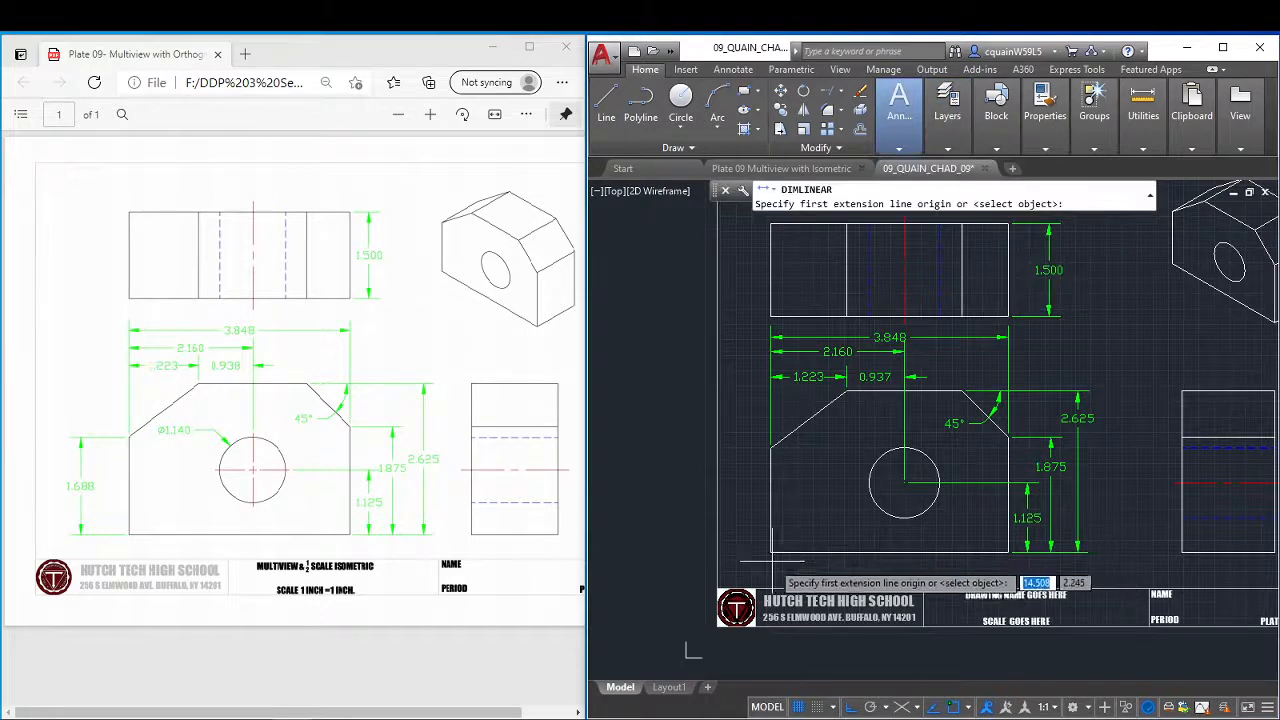
pyautogui.click(771, 552)
pyautogui.click(770, 447)
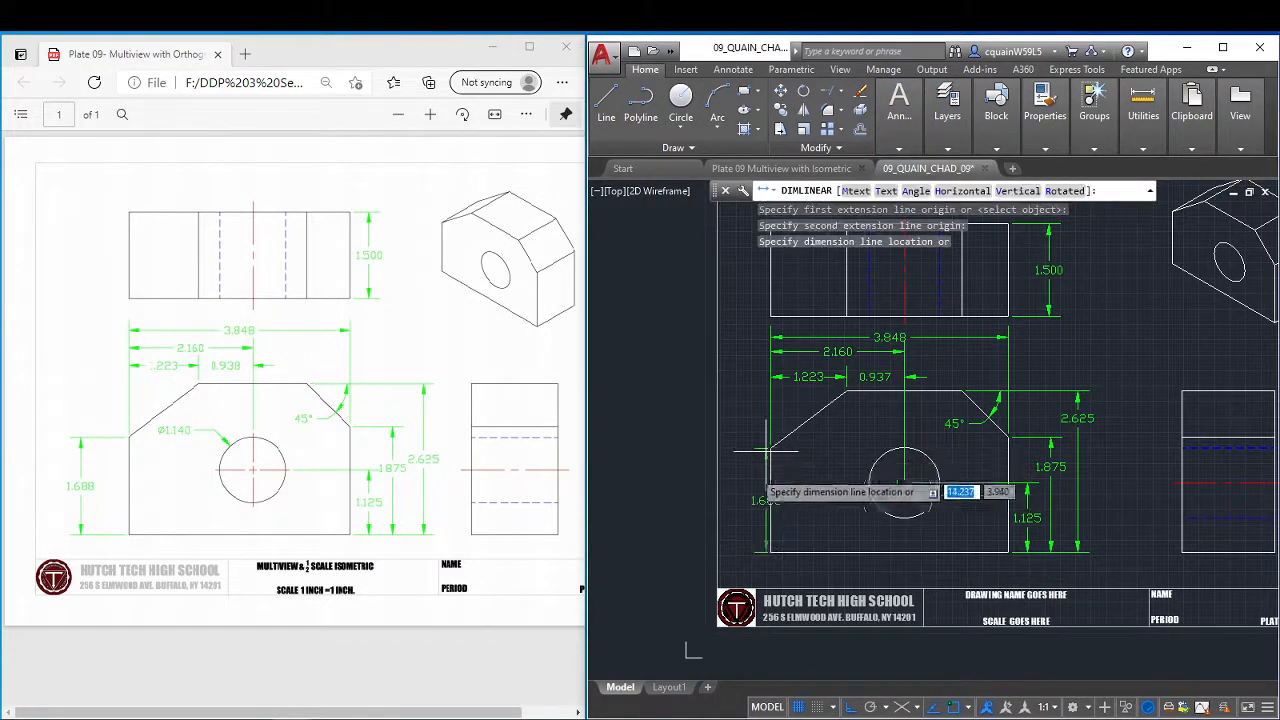
pyautogui.click(746, 500)
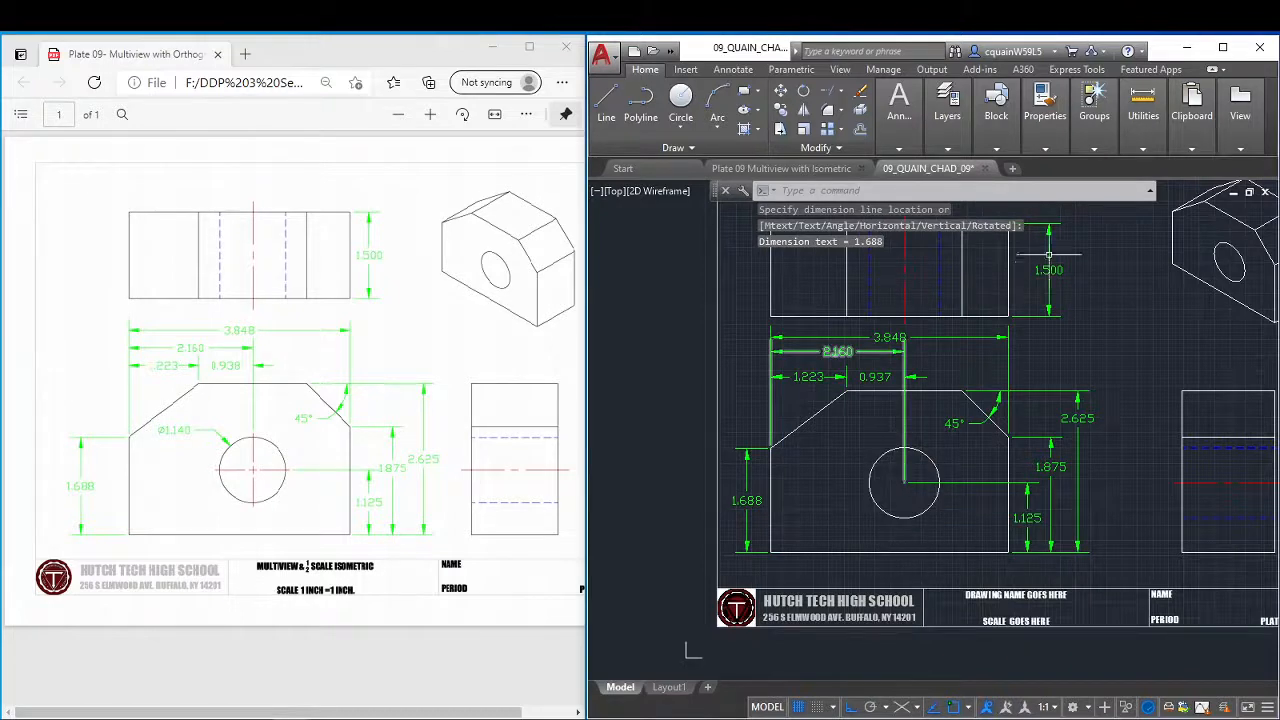
# Add a diameter dimension to the front view's hole, with its text above and to the left of the circle.
pyautogui.moveTo(899, 105)
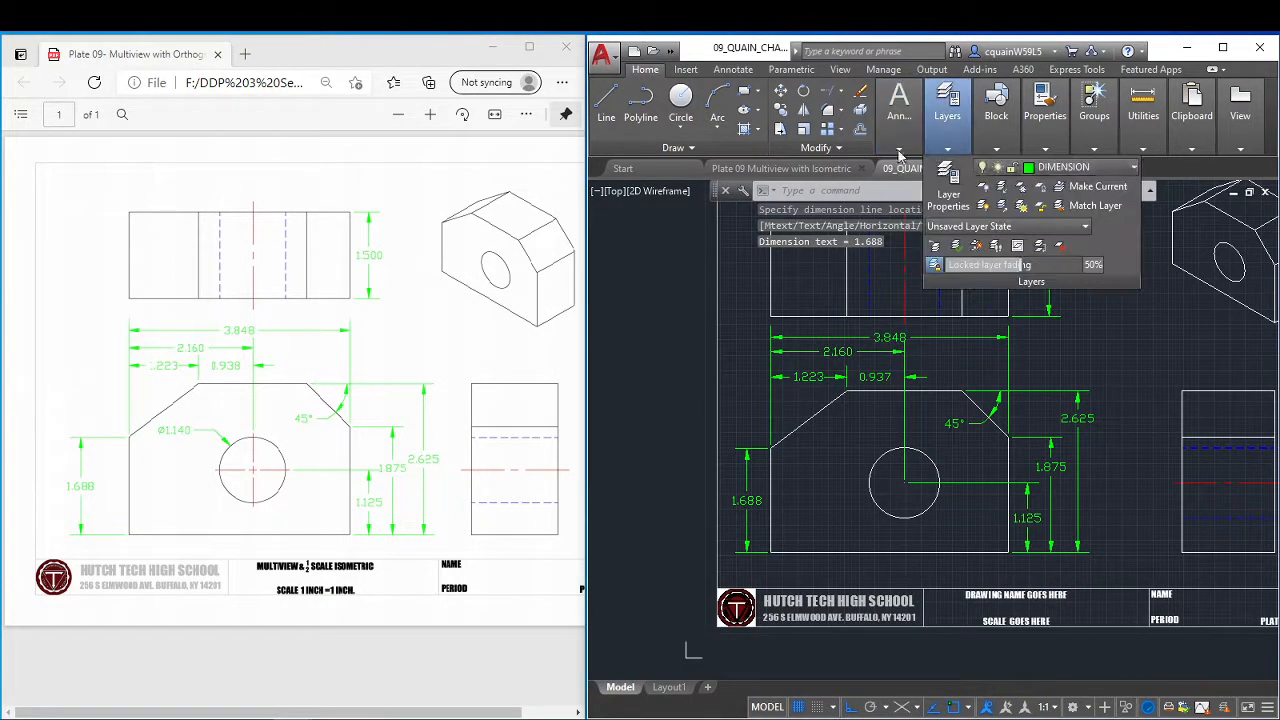
pyautogui.click(1016, 168)
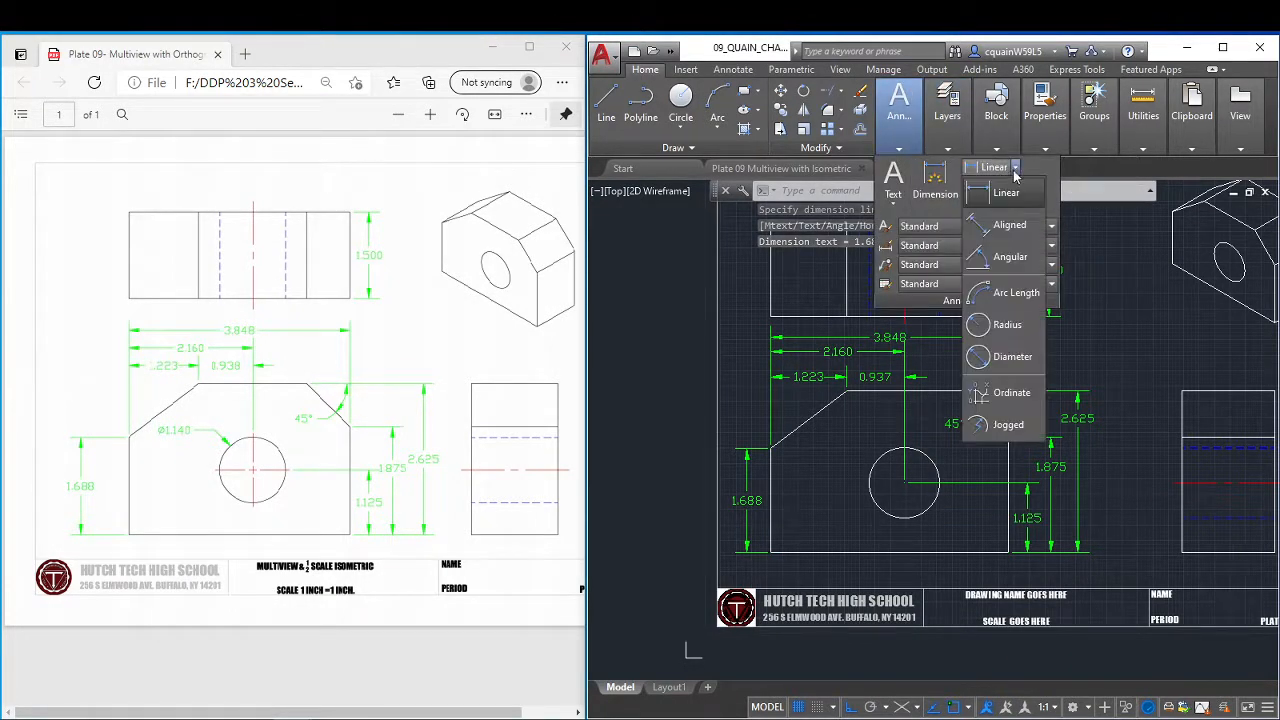
pyautogui.click(1004, 360)
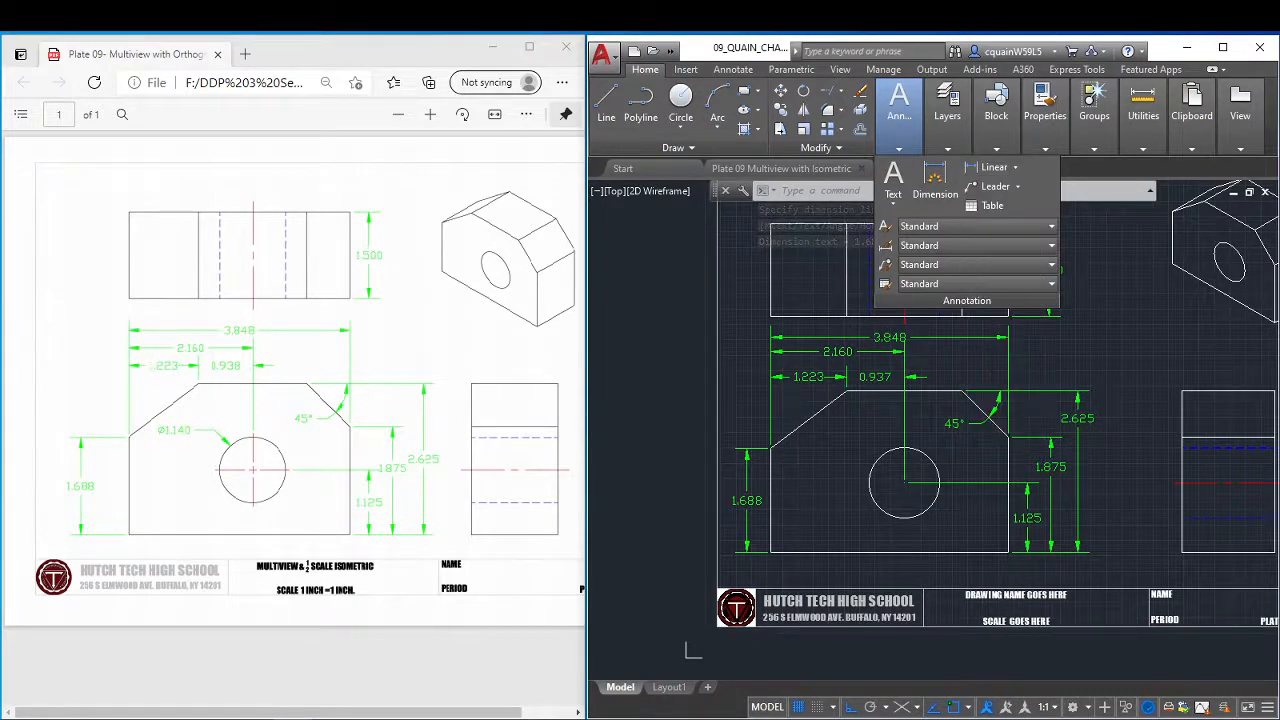
pyautogui.click(876, 458)
pyautogui.press('Escape')
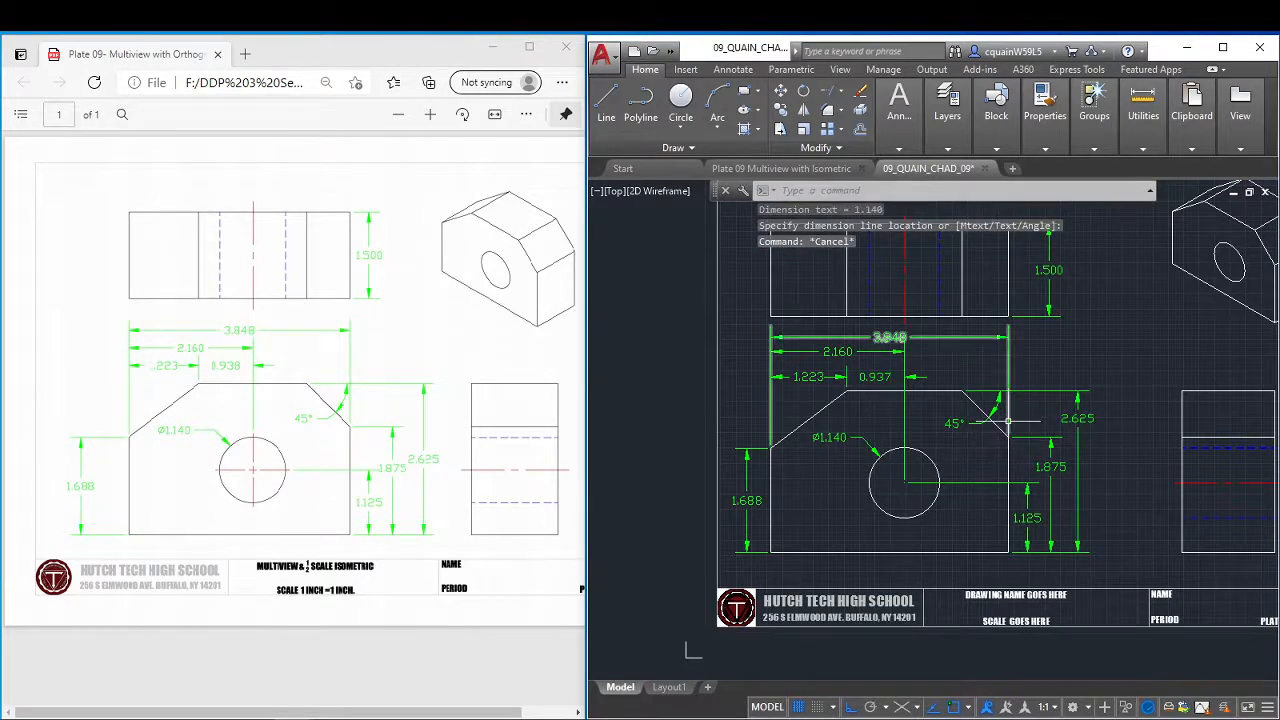
# Add a centre mark to the front view's hole with the CENTERMARK command.
pyautogui.write('CENTERMARK')
pyautogui.press('Return')
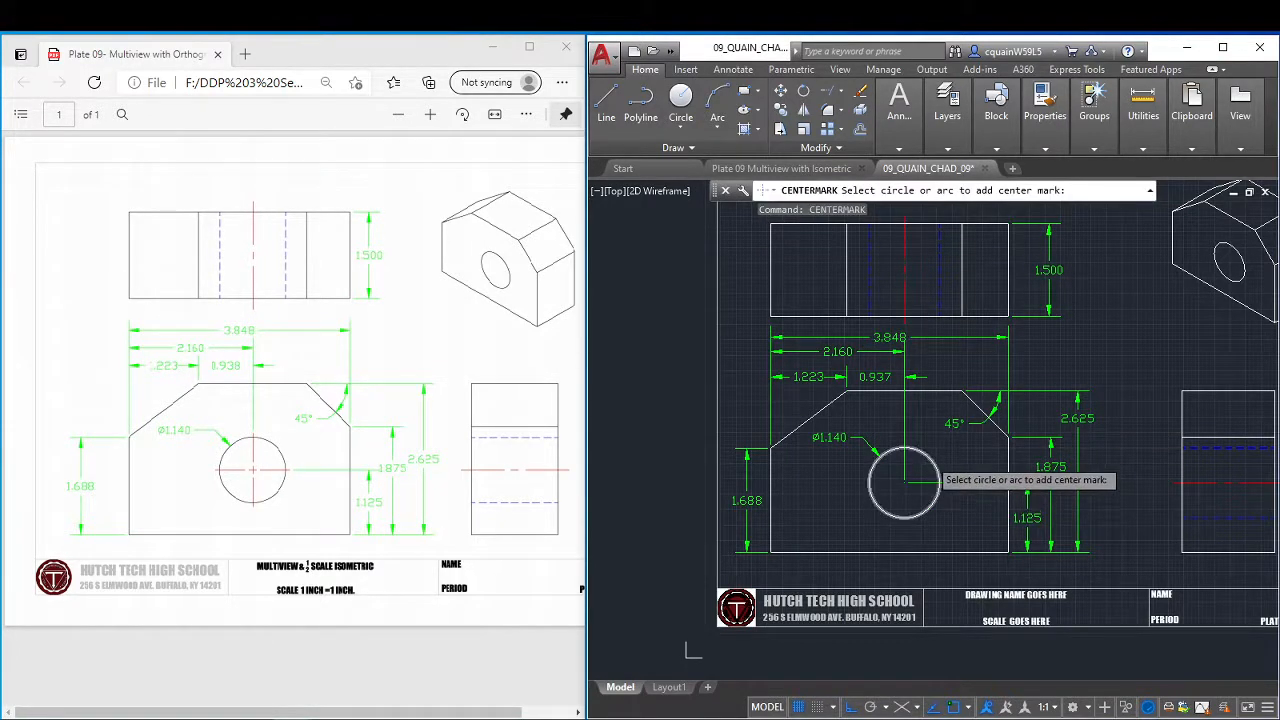
pyautogui.press('Escape')
# Move the hole's centre mark to the CENTER LINES layer.
pyautogui.click(885, 481)
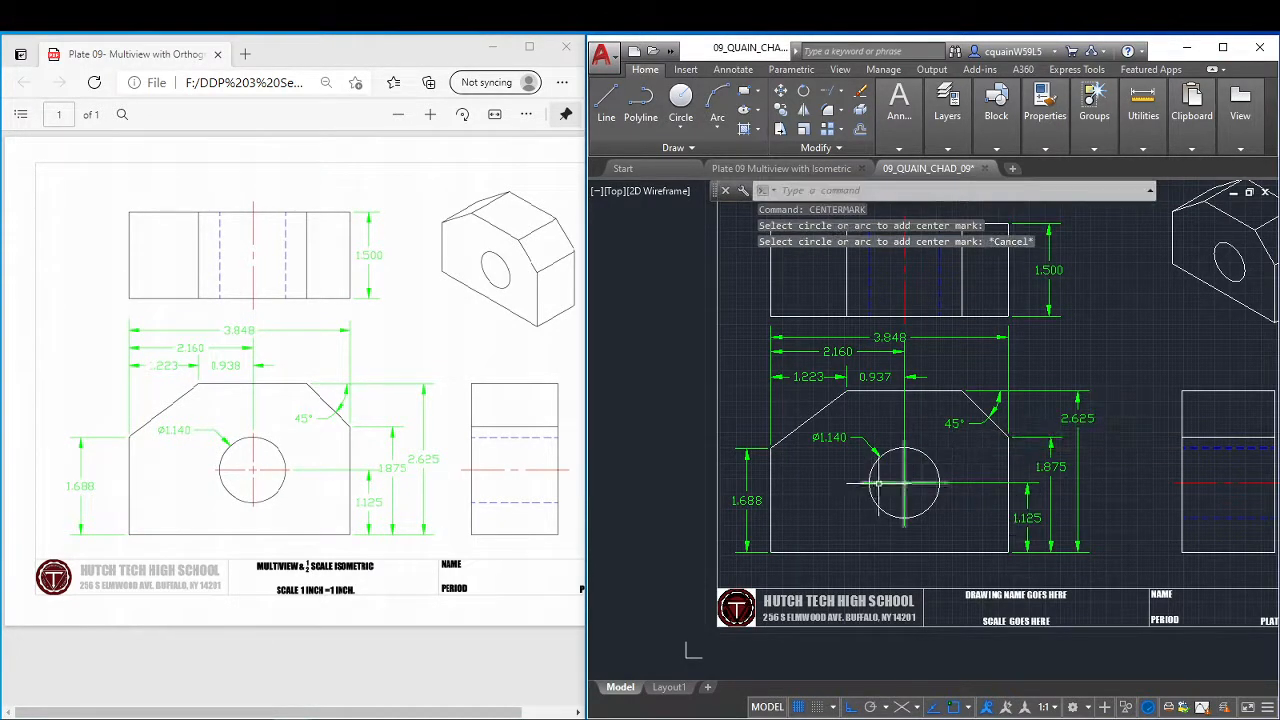
pyautogui.moveTo(947, 118)
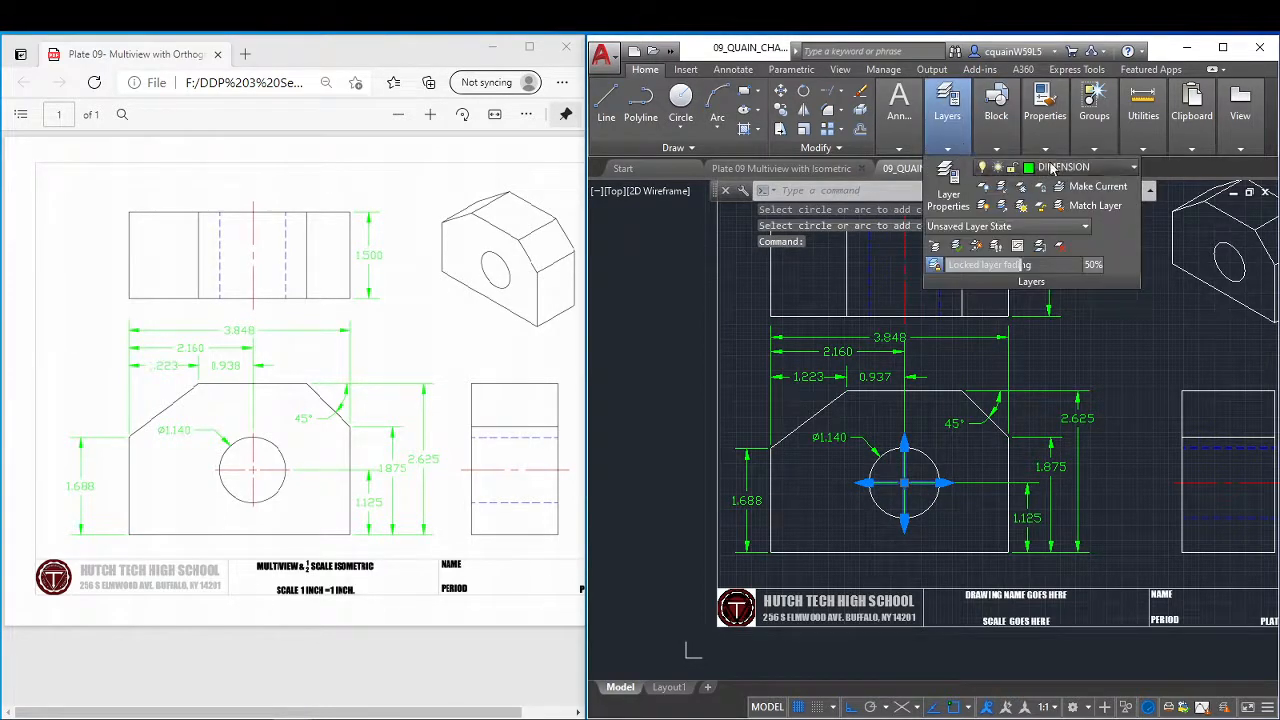
pyautogui.click(1052, 168)
pyautogui.click(1068, 209)
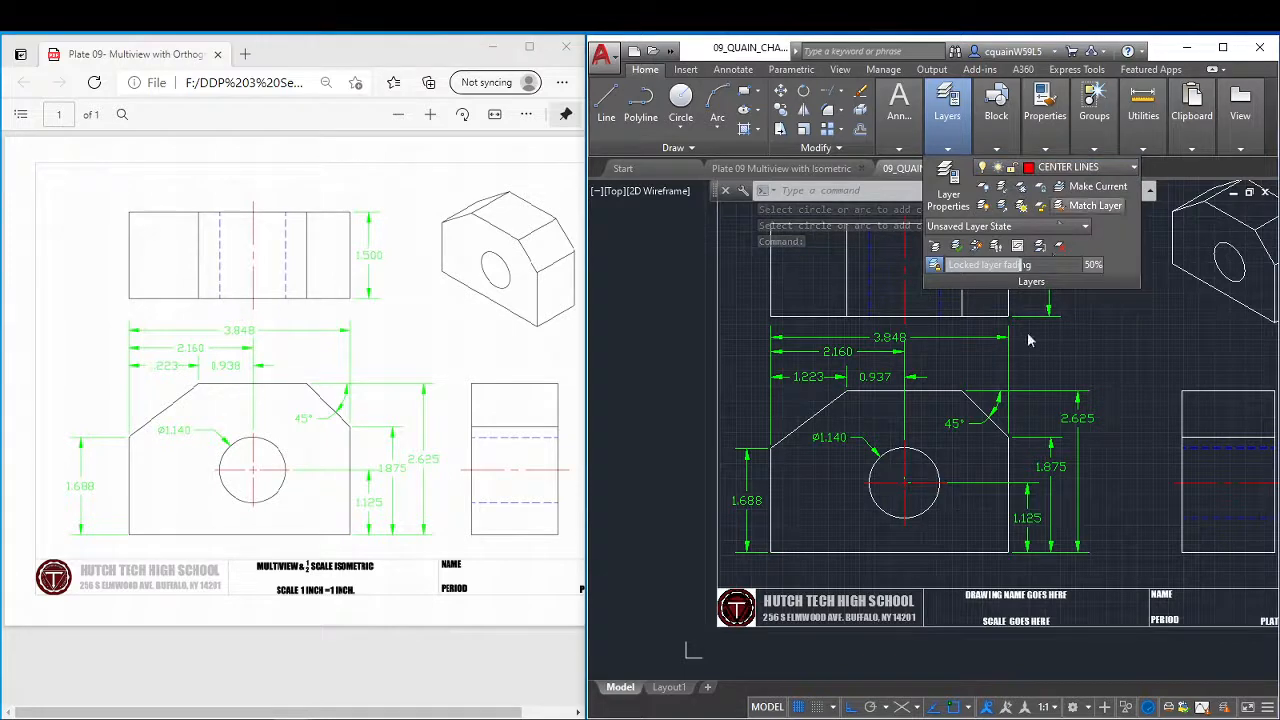
pyautogui.scroll(8, 932, 452)
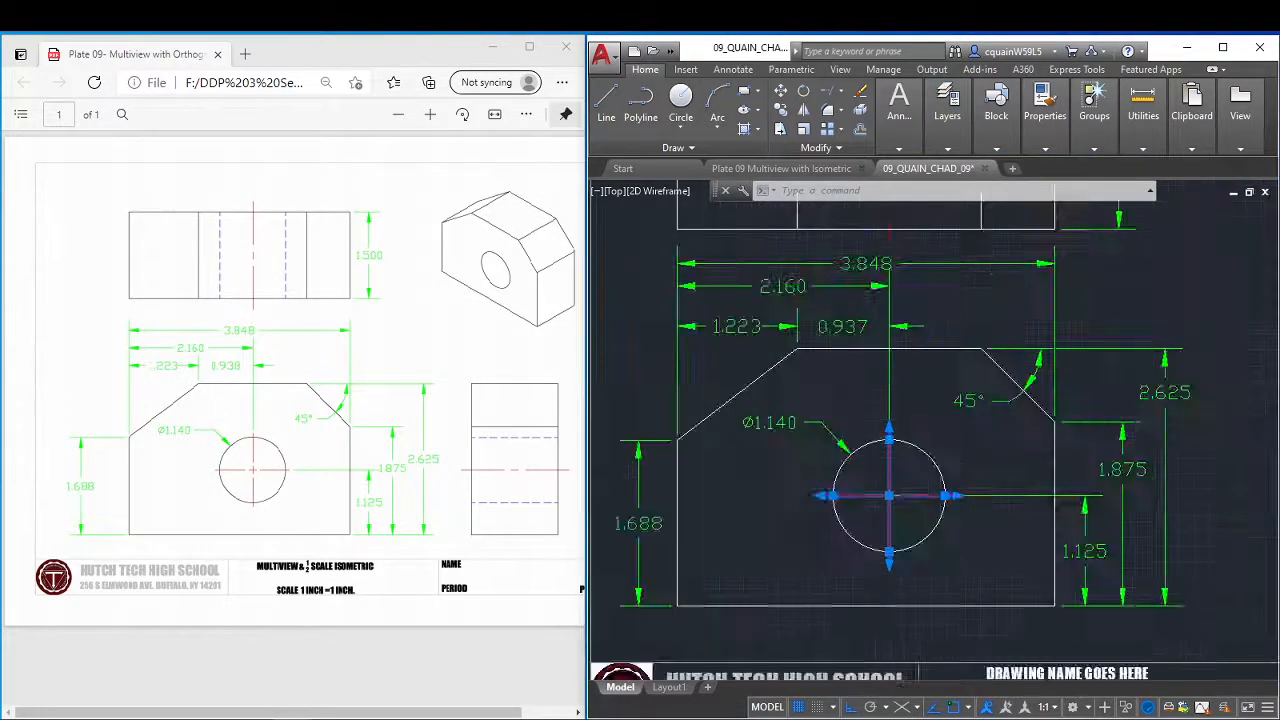
pyautogui.press('Escape')
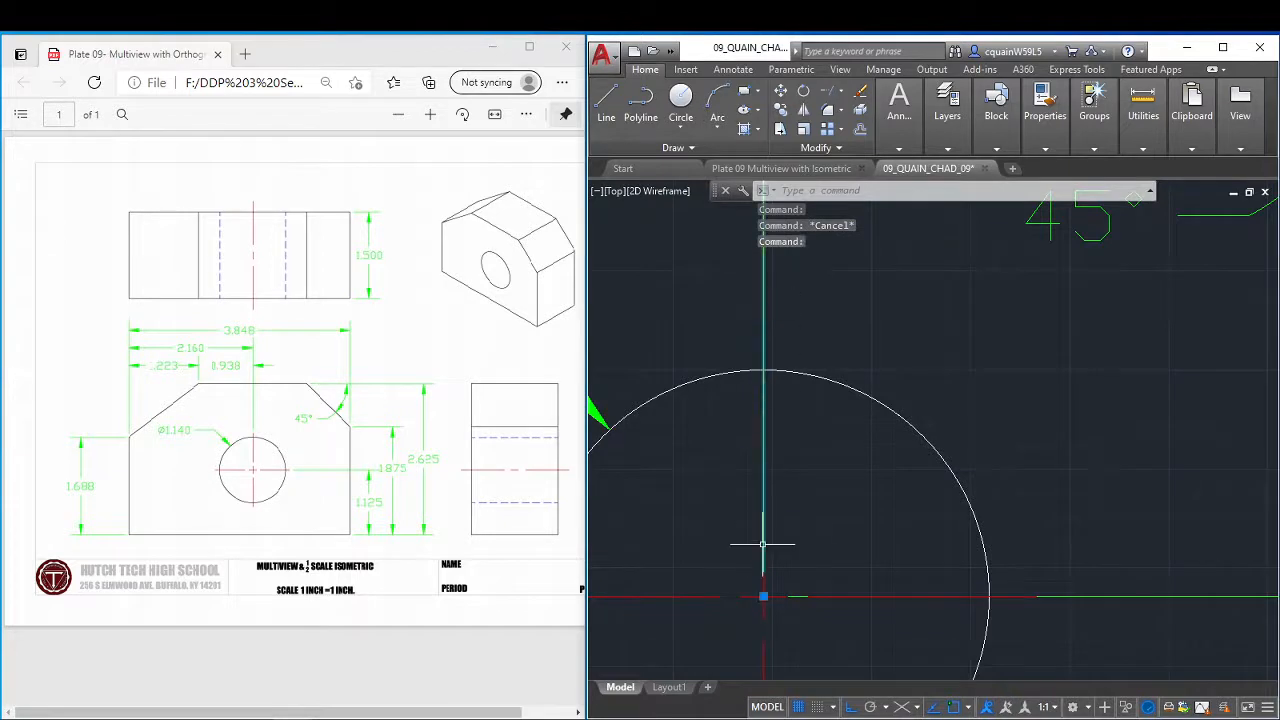
# Stretch the vertical and horizontal dimension extension-line origins from the hole's centre out to the ends of the centre mark.
pyautogui.click(763, 596)
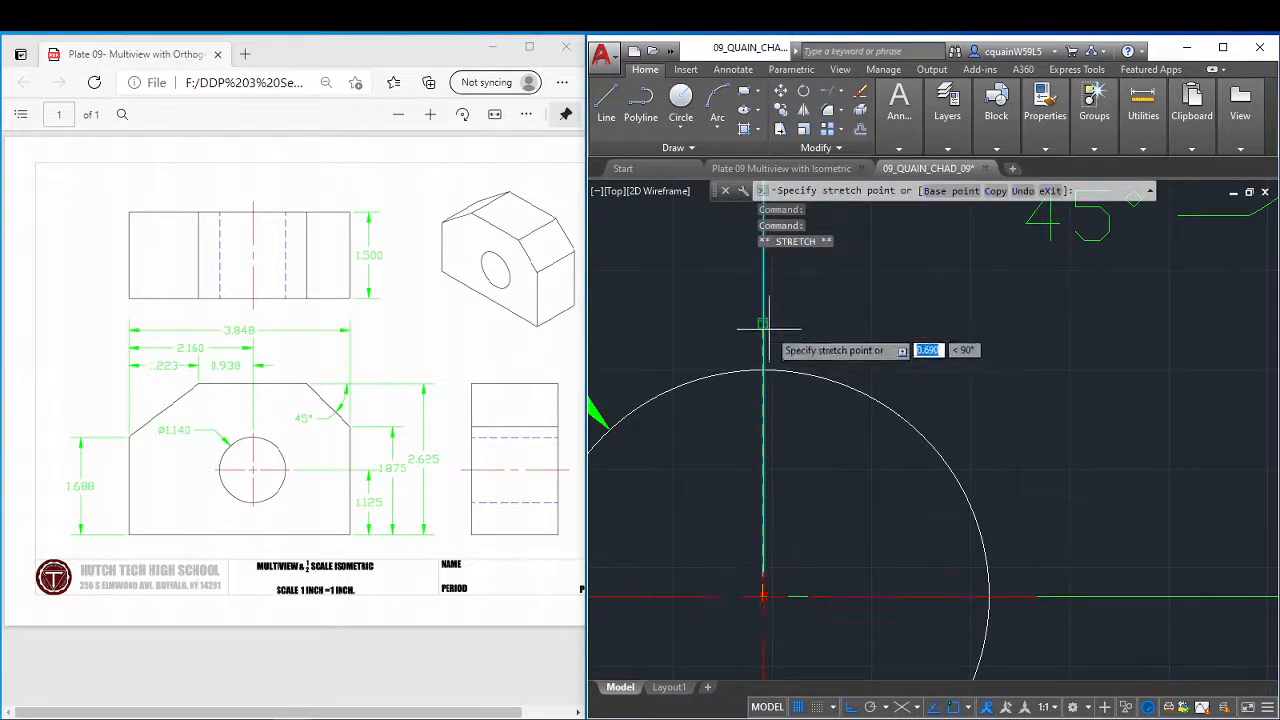
pyautogui.press('Escape')
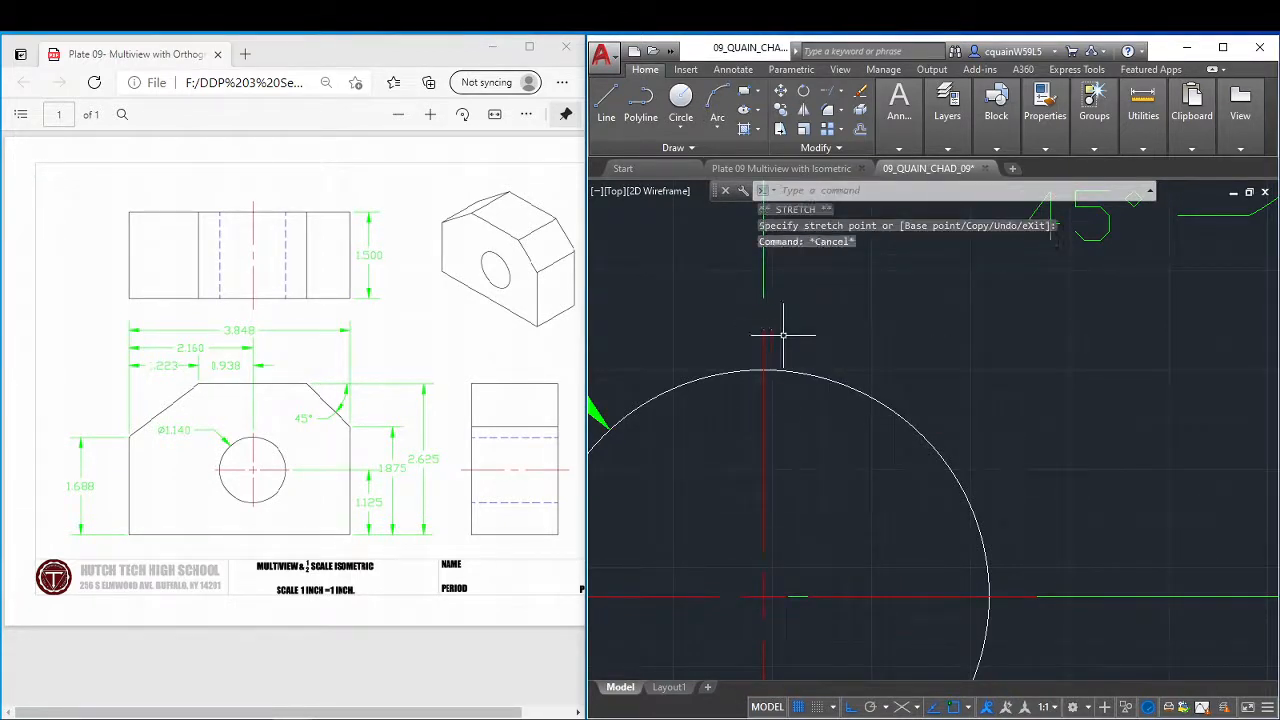
pyautogui.click(1059, 598)
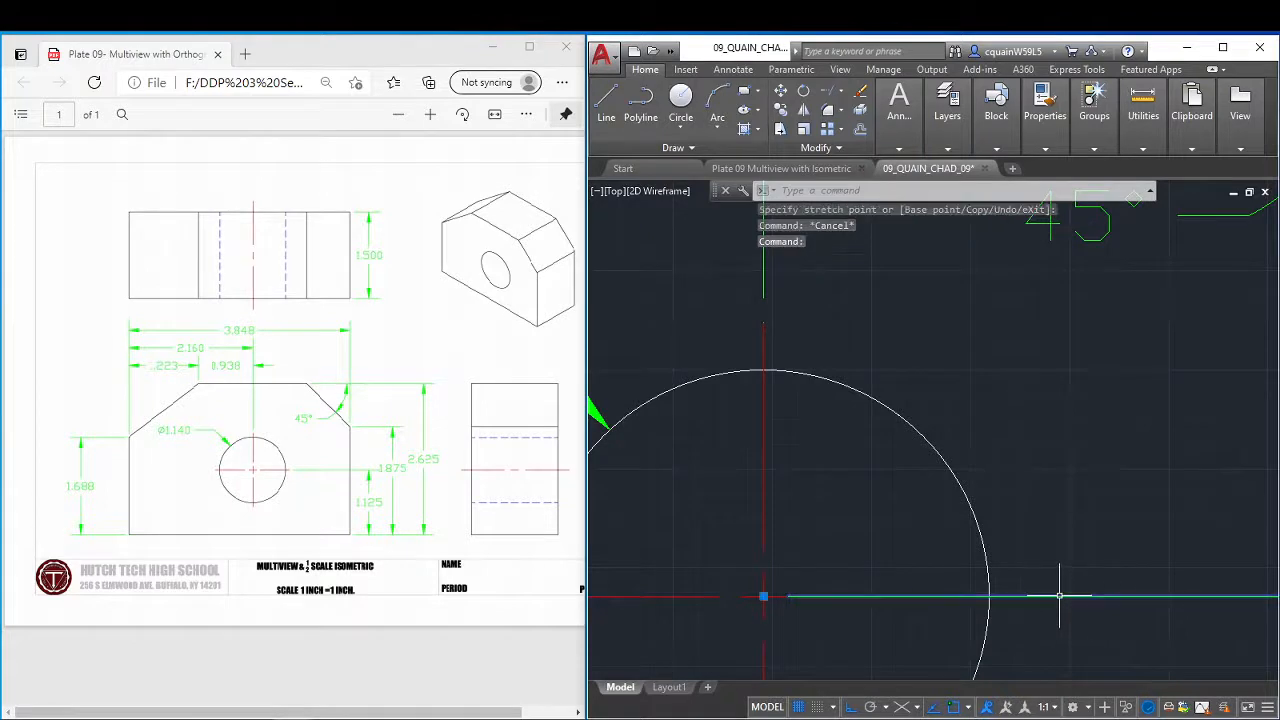
pyautogui.click(763, 596)
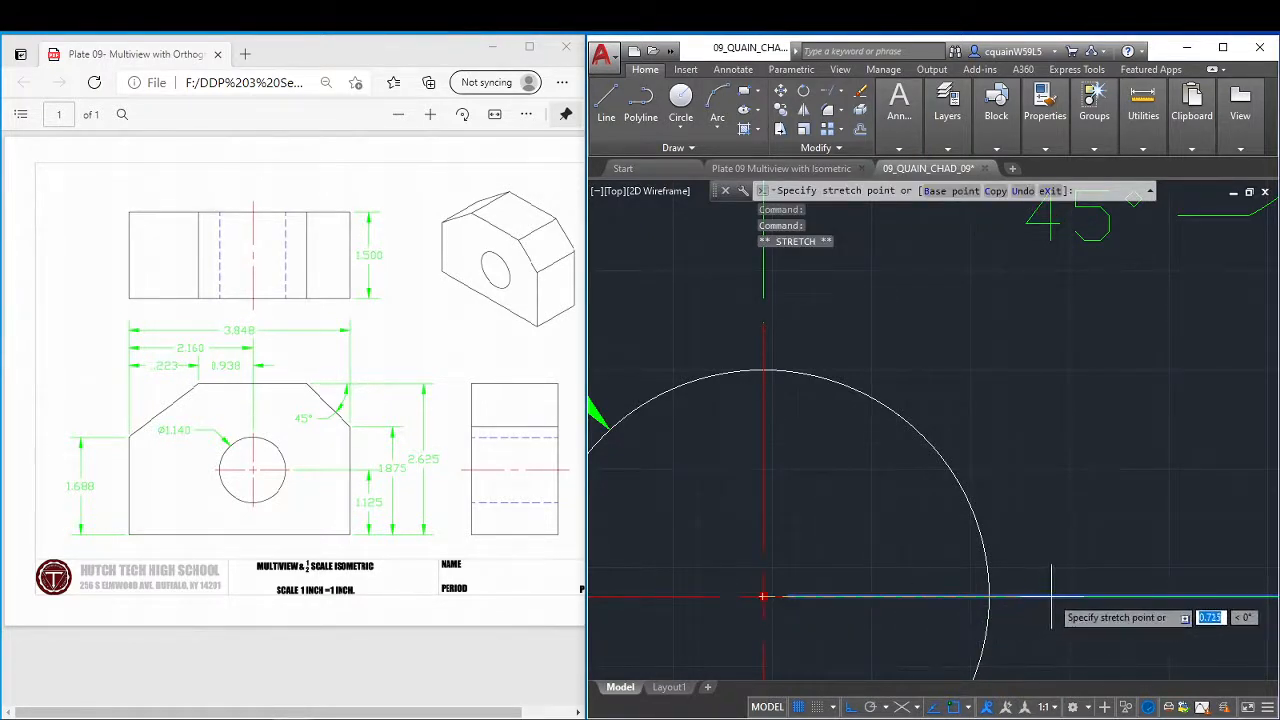
pyautogui.press('Escape')
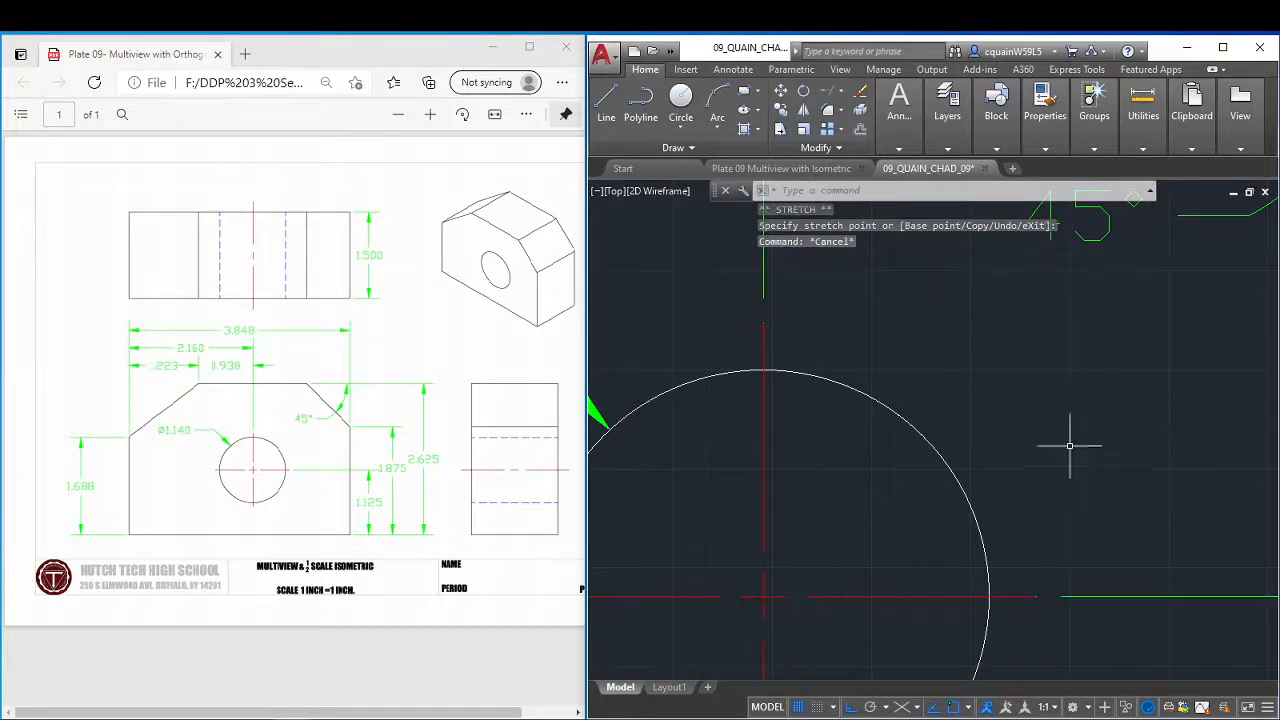
# Replace the title block's drawing name placeholder with "MULTIVIEW & 1/2 SCALE ISOMETRIC", with the 1/2 as a stacked fraction.
pyautogui.scroll(-3, 1072, 444)
pyautogui.scroll(-5, 1072, 444)
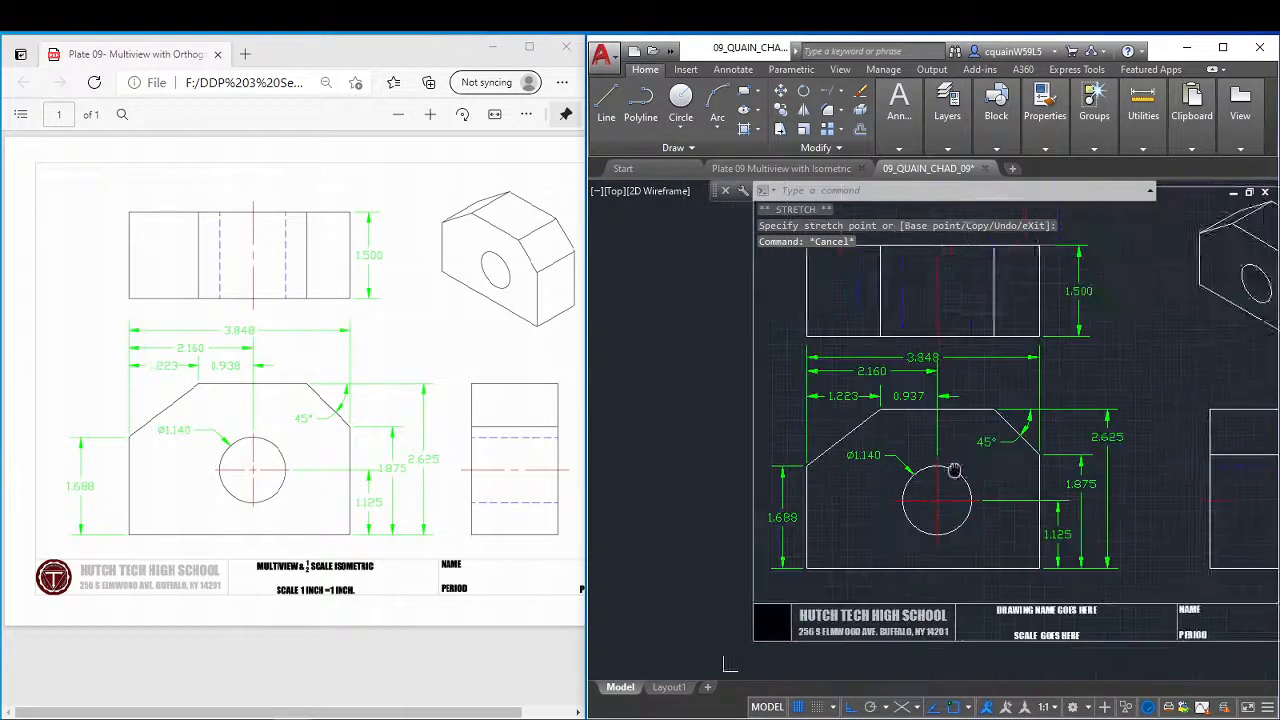
pyautogui.scroll(-2, 901, 465)
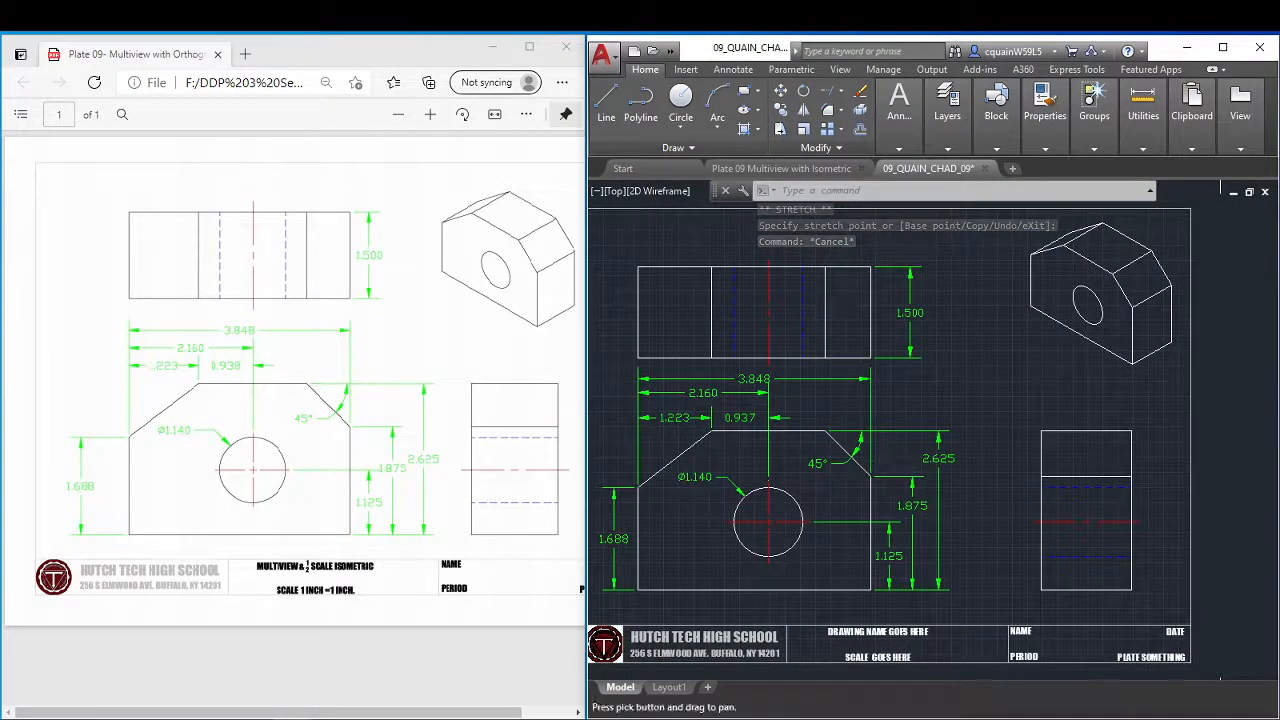
pyautogui.middleClick(1057, 414)
pyautogui.middleClick(1057, 414)
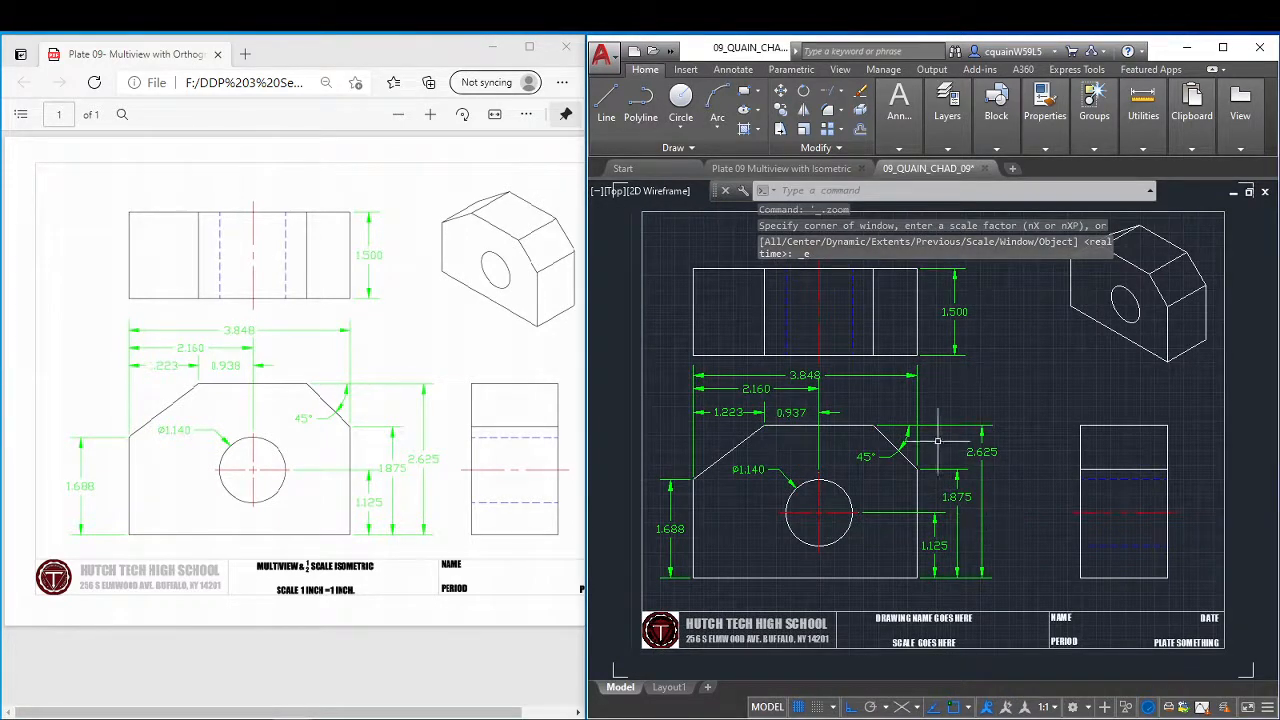
pyautogui.click(924, 624)
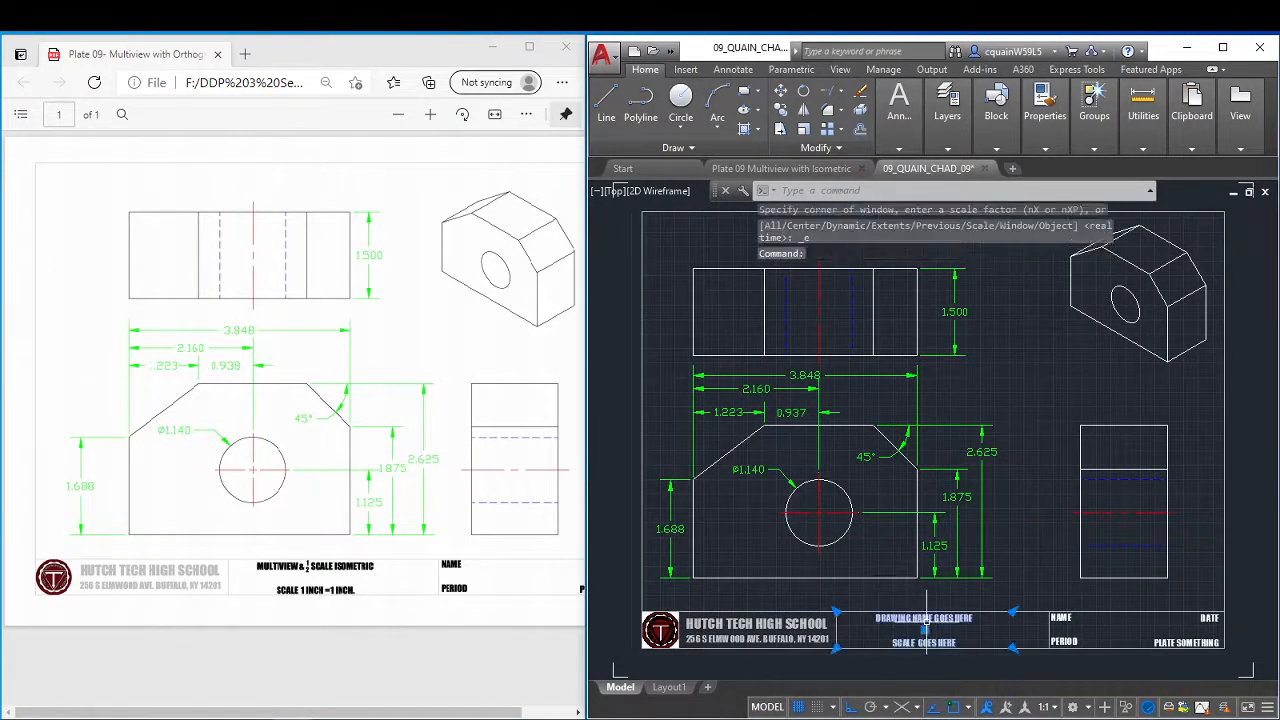
pyautogui.doubleClick(926, 624)
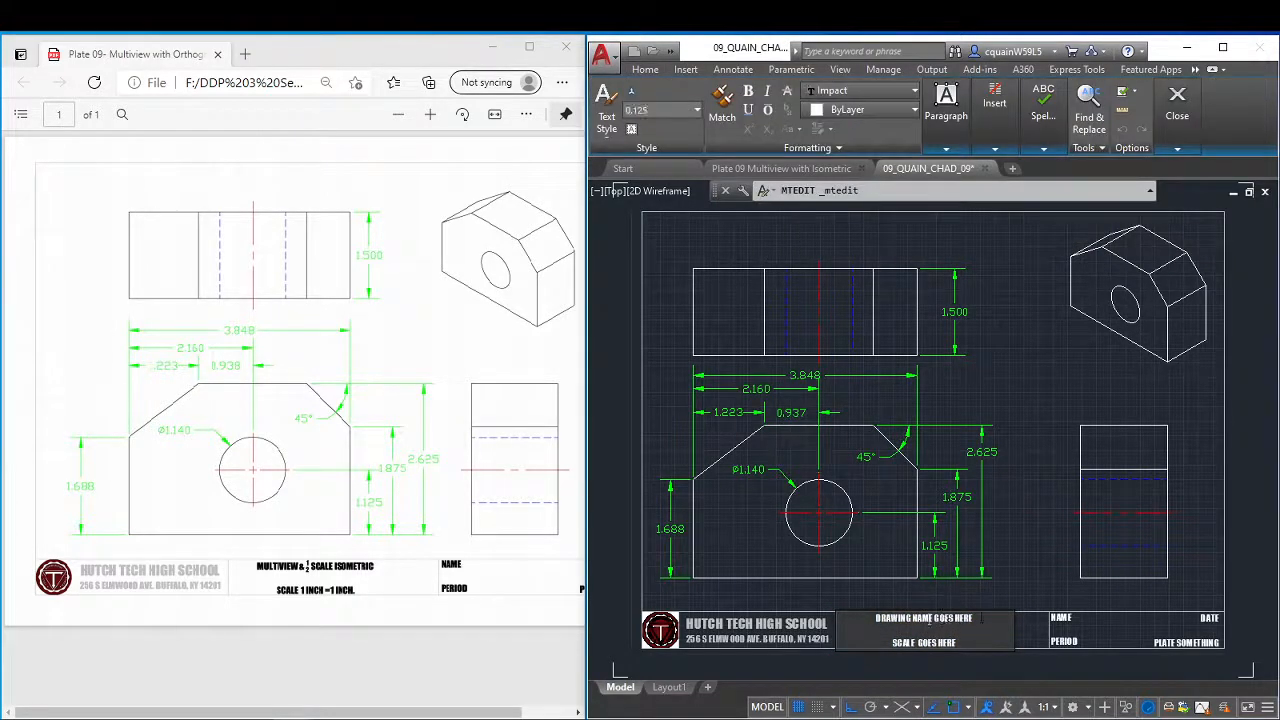
pyautogui.hotkey('shift', 'Home')
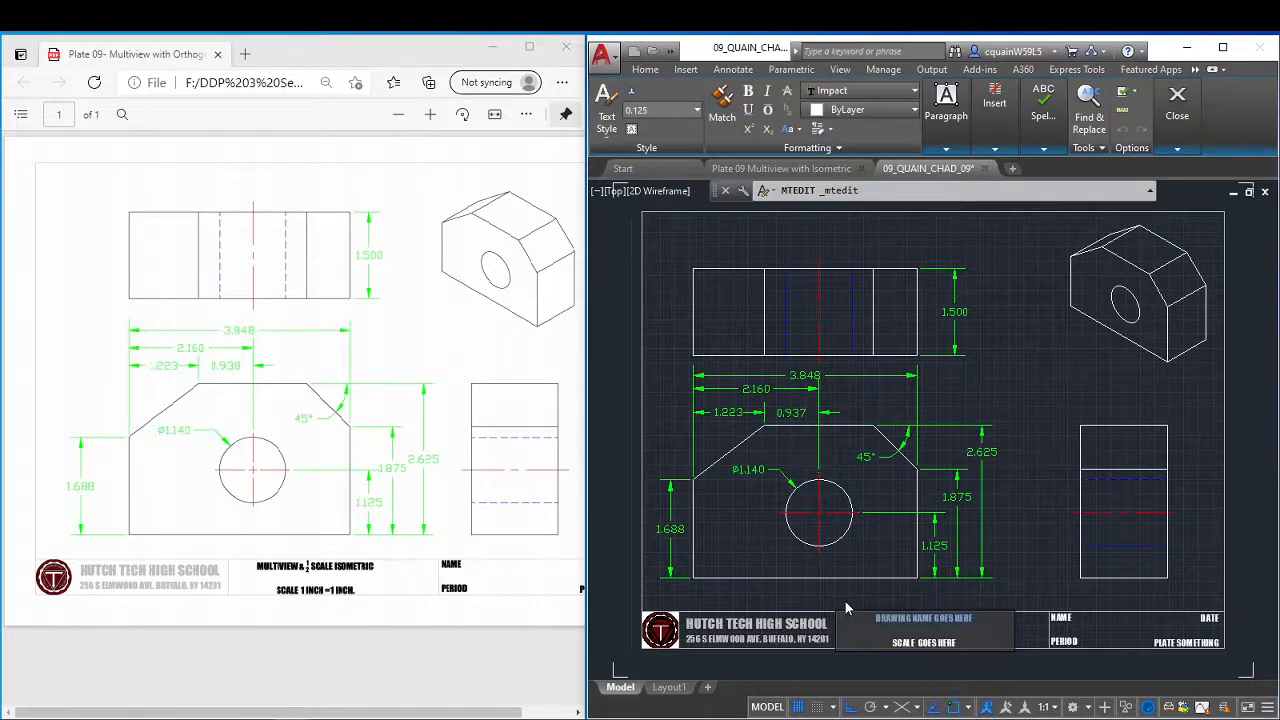
pyautogui.write('multivi')
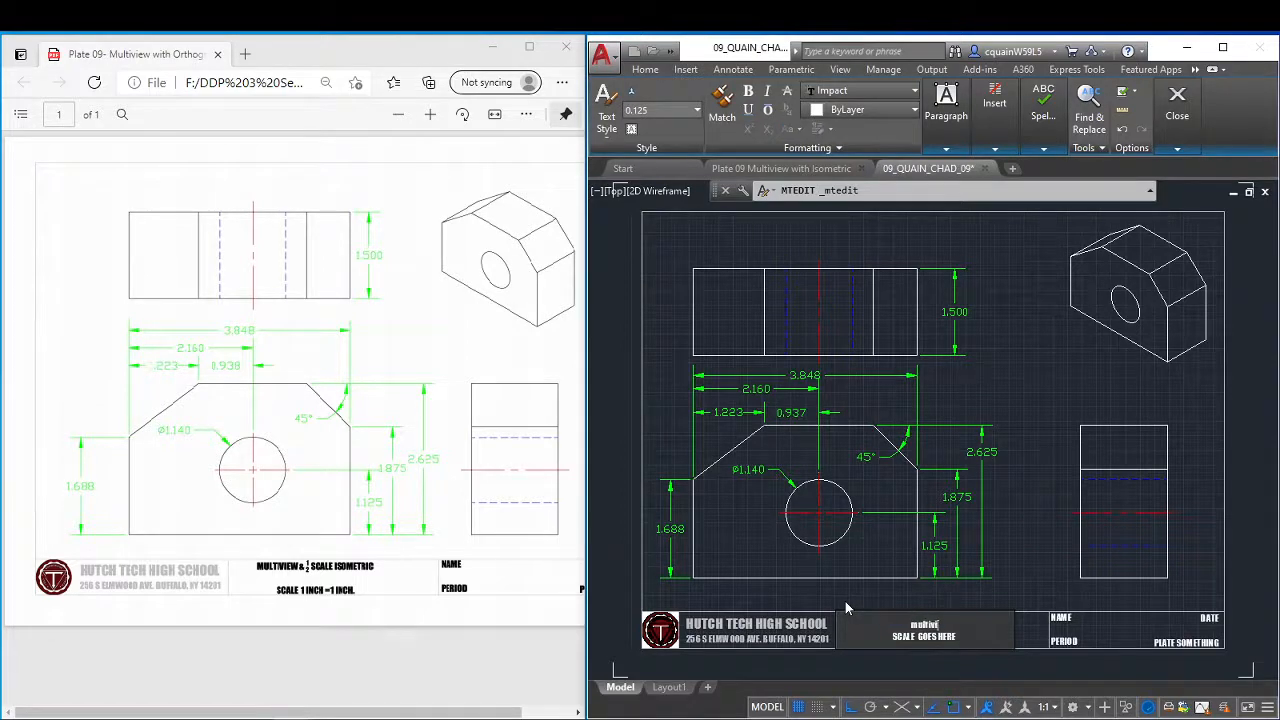
pyautogui.write('v')
pyautogui.press('BackSpace')
pyautogui.press('BackSpace')
pyautogui.press('BackSpace')
pyautogui.press('BackSpace')
pyautogui.press('BackSpace')
pyautogui.press('BackSpace')
pyautogui.write('mult')
pyautogui.write('VIEW')
pyautogui.write('& 1/2')
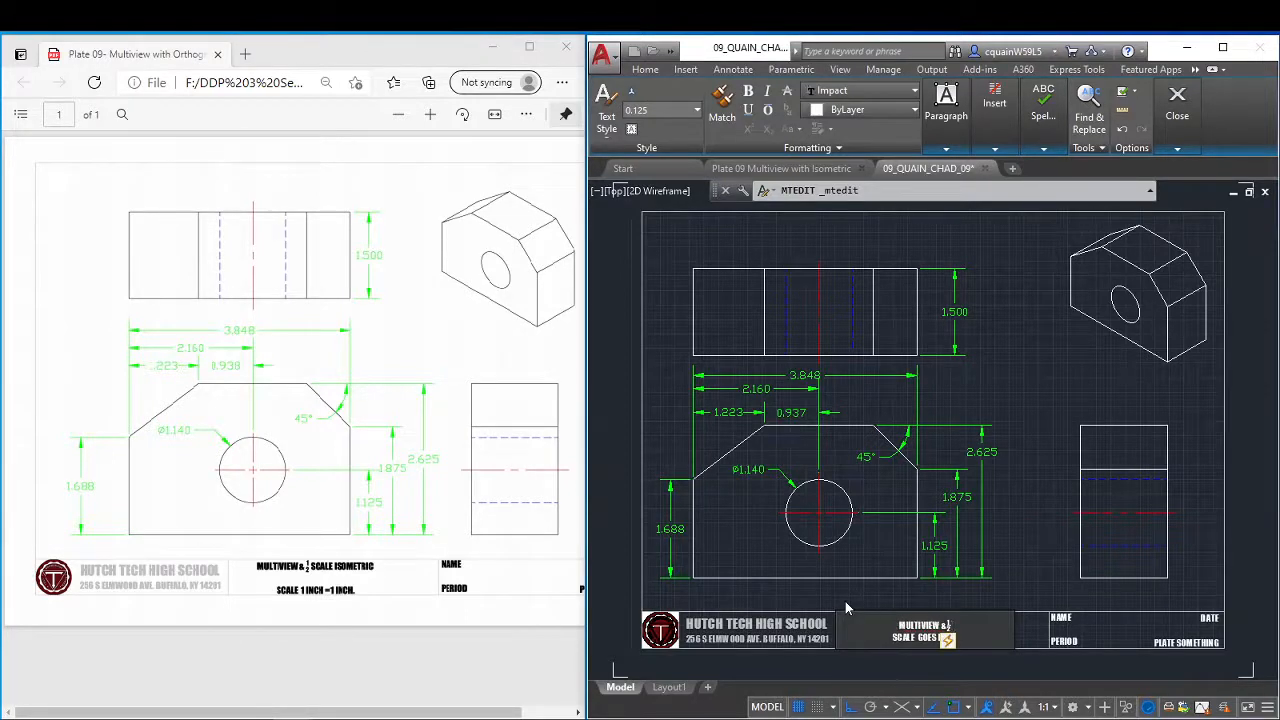
pyautogui.write(' SCALE')
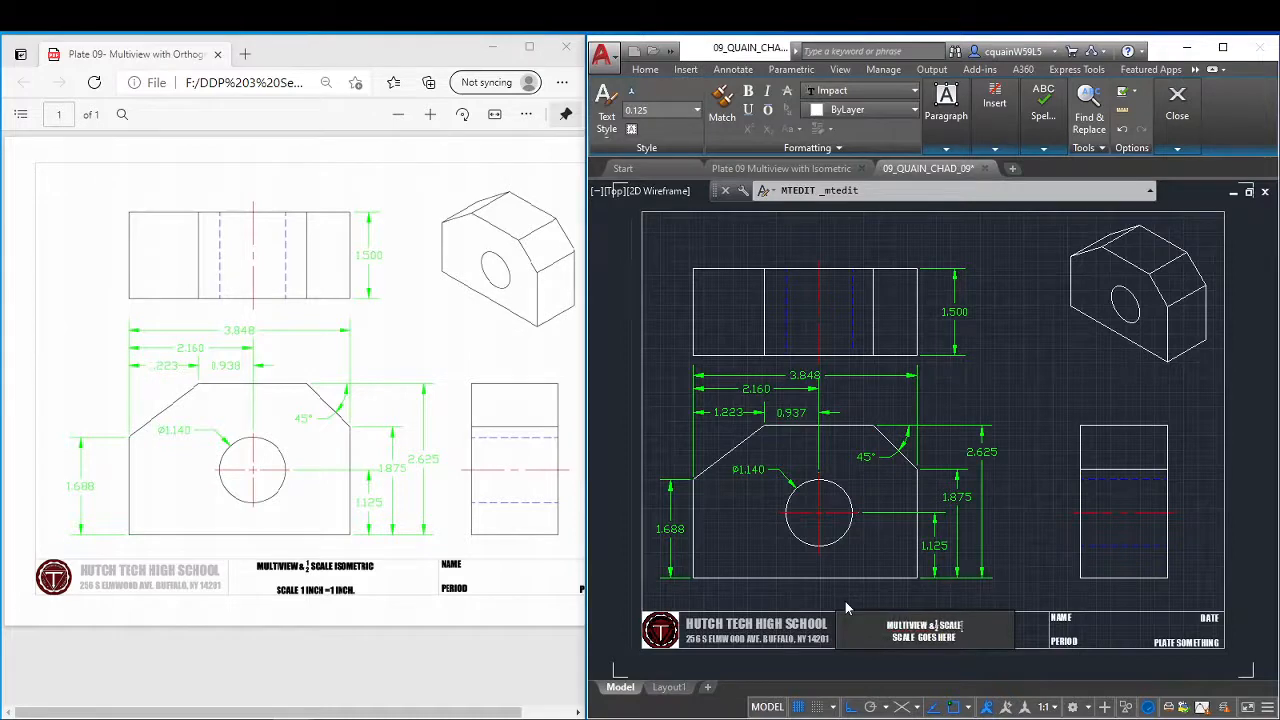
pyautogui.write(' ISOMETRIC')
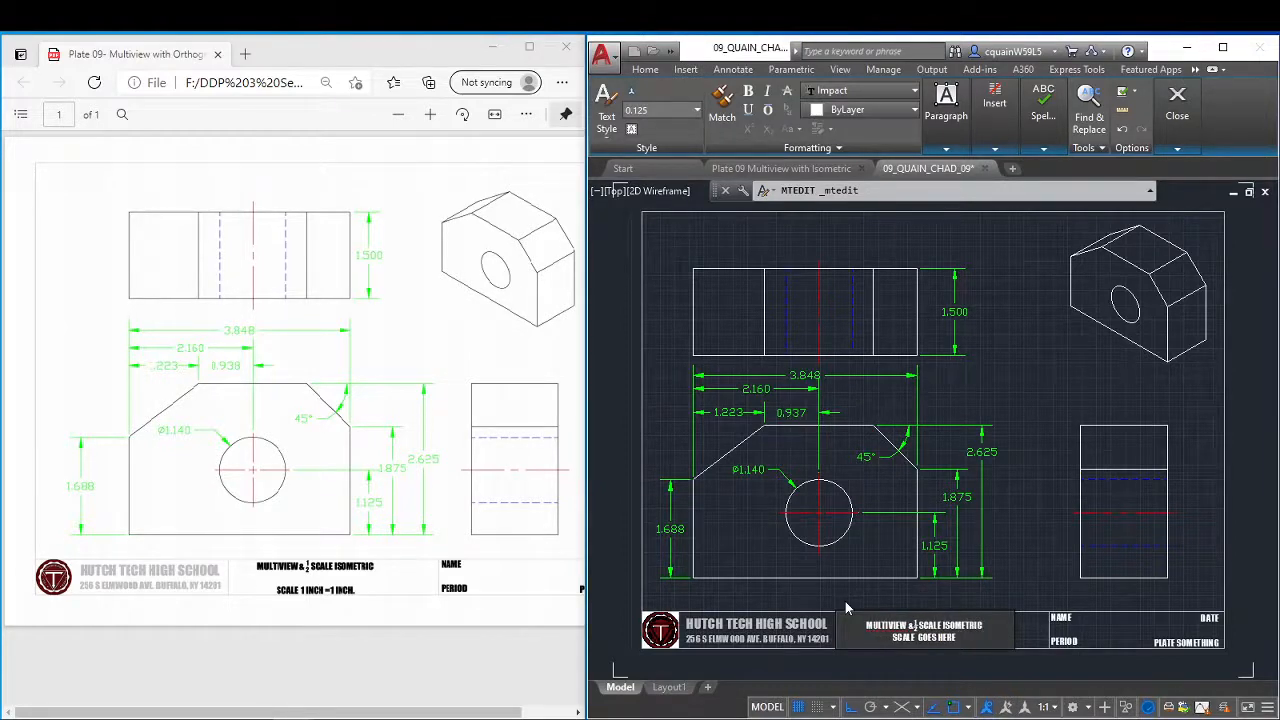
# Add a blank line below the drawing name and change the scale placeholder to "SCALE 1 INCH = INCH" in the title block.
pyautogui.press('Return')
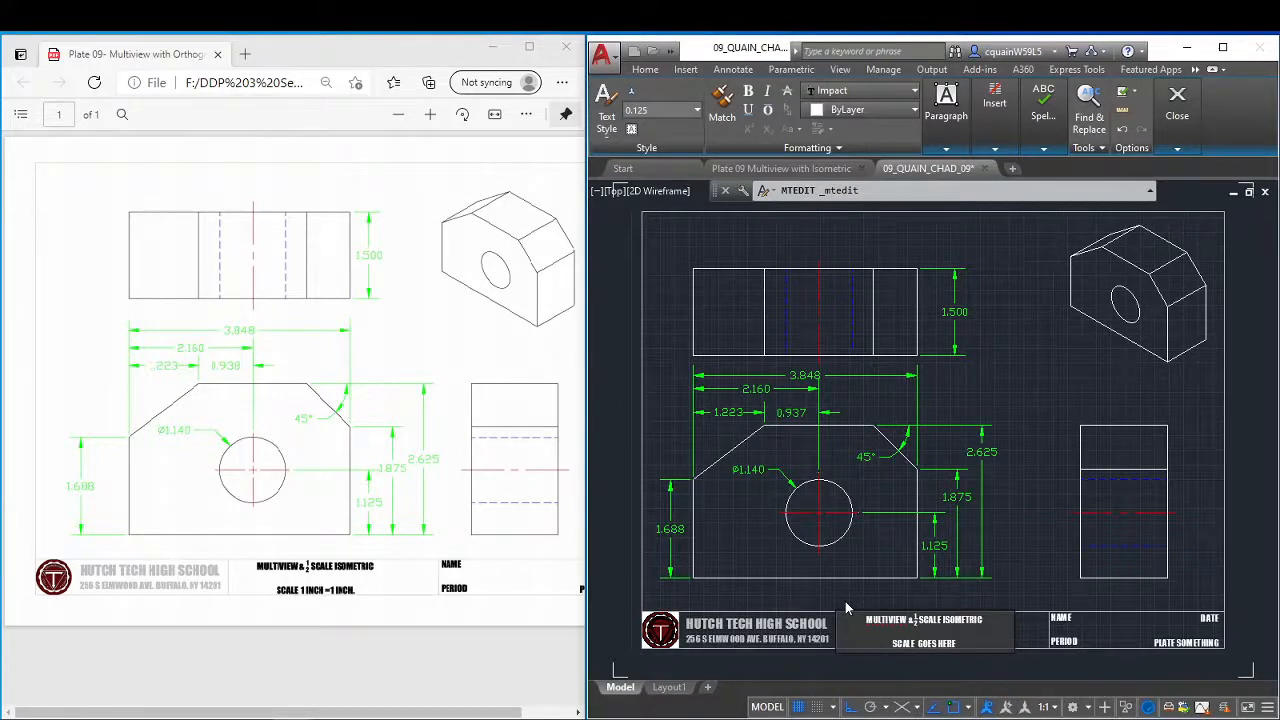
pyautogui.moveTo(957, 644); pyautogui.dragTo(918, 644)
pyautogui.write('1 INCH = INCH')
pyautogui.click(1078, 624)
# Replace the title block's NAME placeholder with the drafter's full name, surname first, and left-align that line.
pyautogui.click(1060, 616)
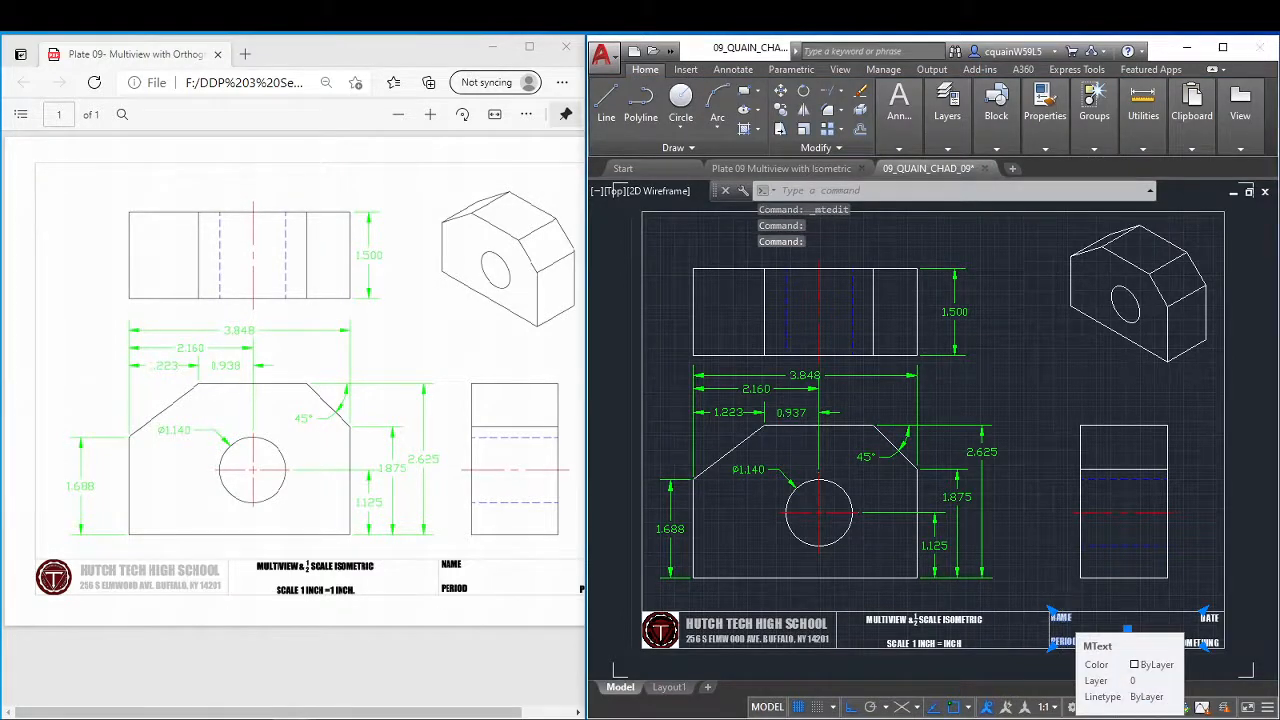
pyautogui.doubleClick(1072, 622)
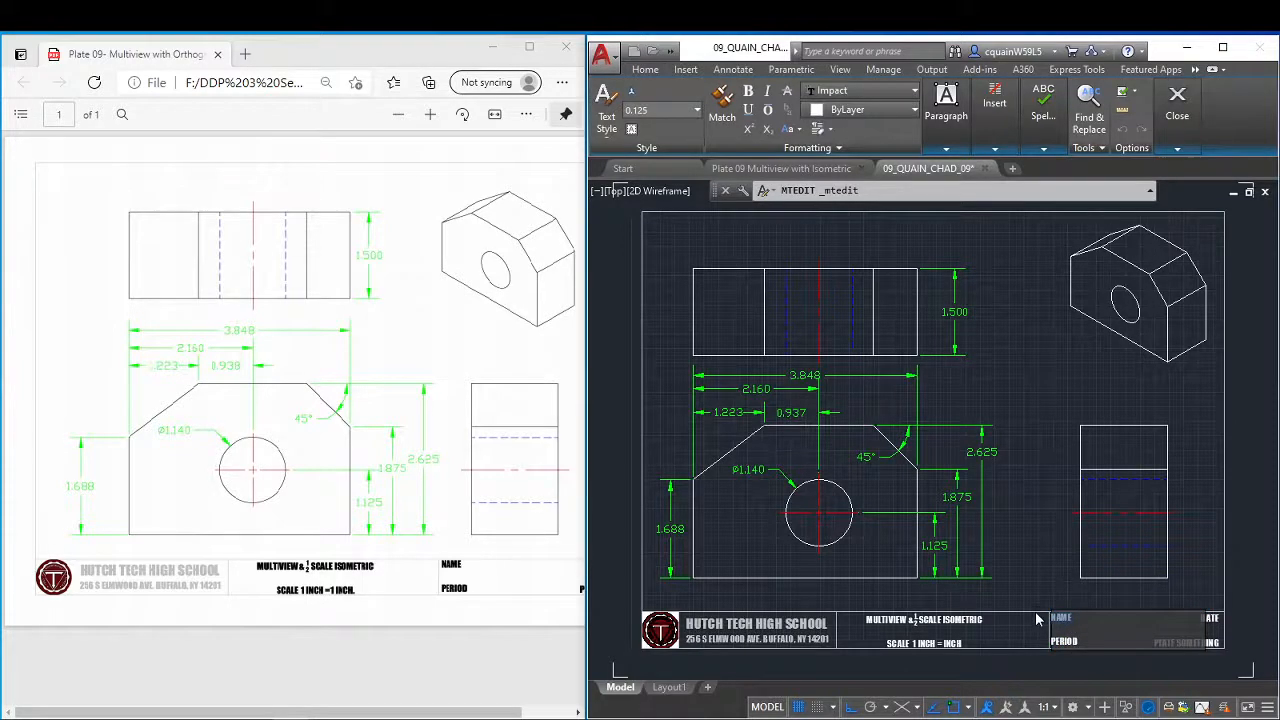
pyautogui.write('QUAIN')
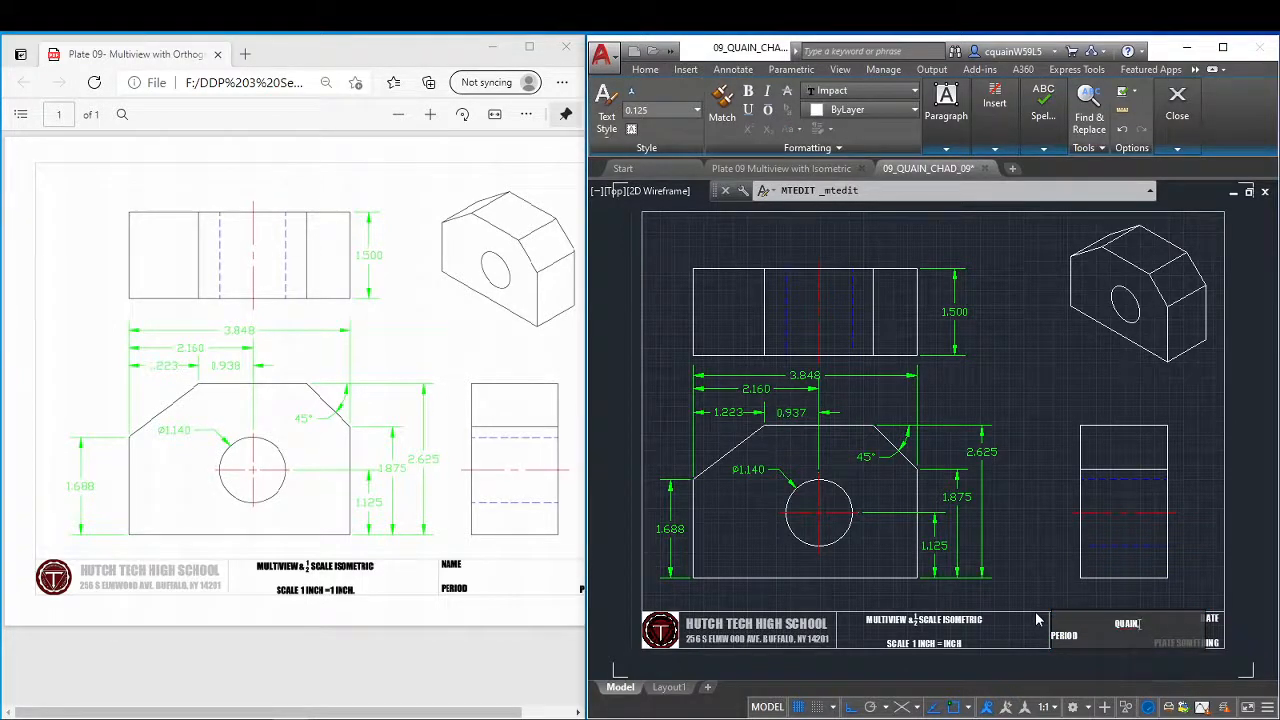
pyautogui.write(',CHAD')
pyautogui.click(946, 149)
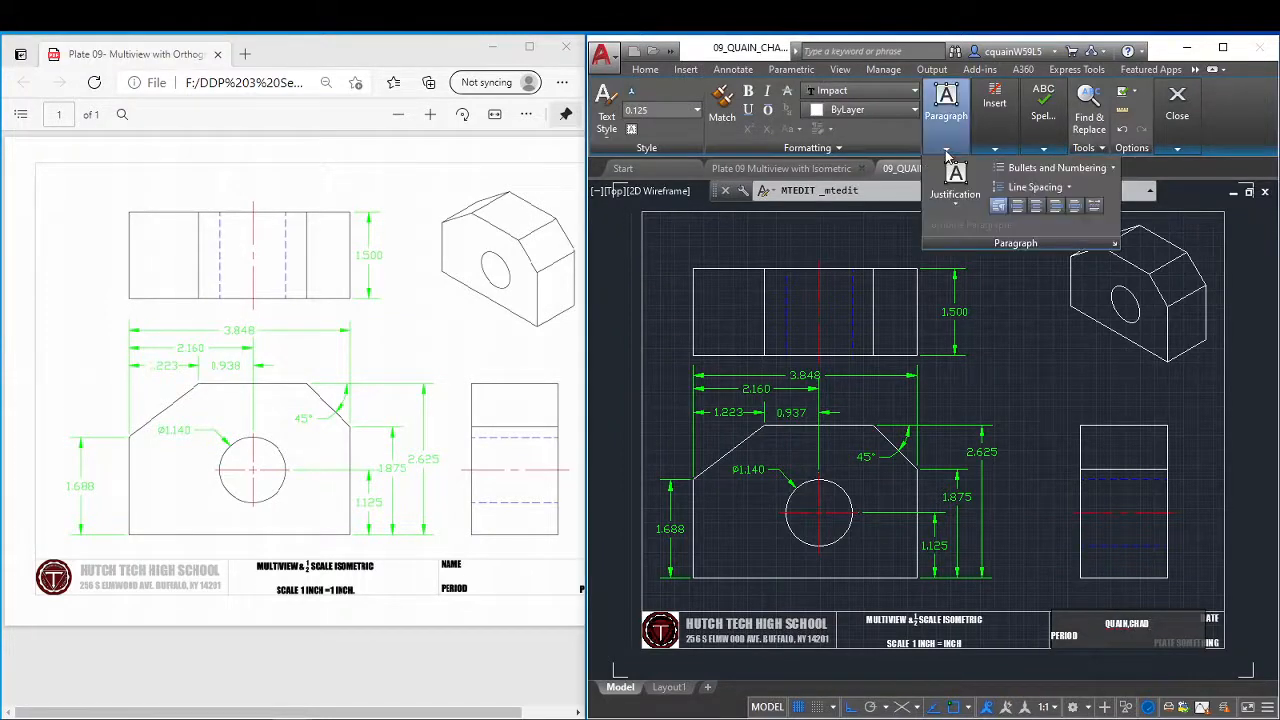
pyautogui.click(1018, 207)
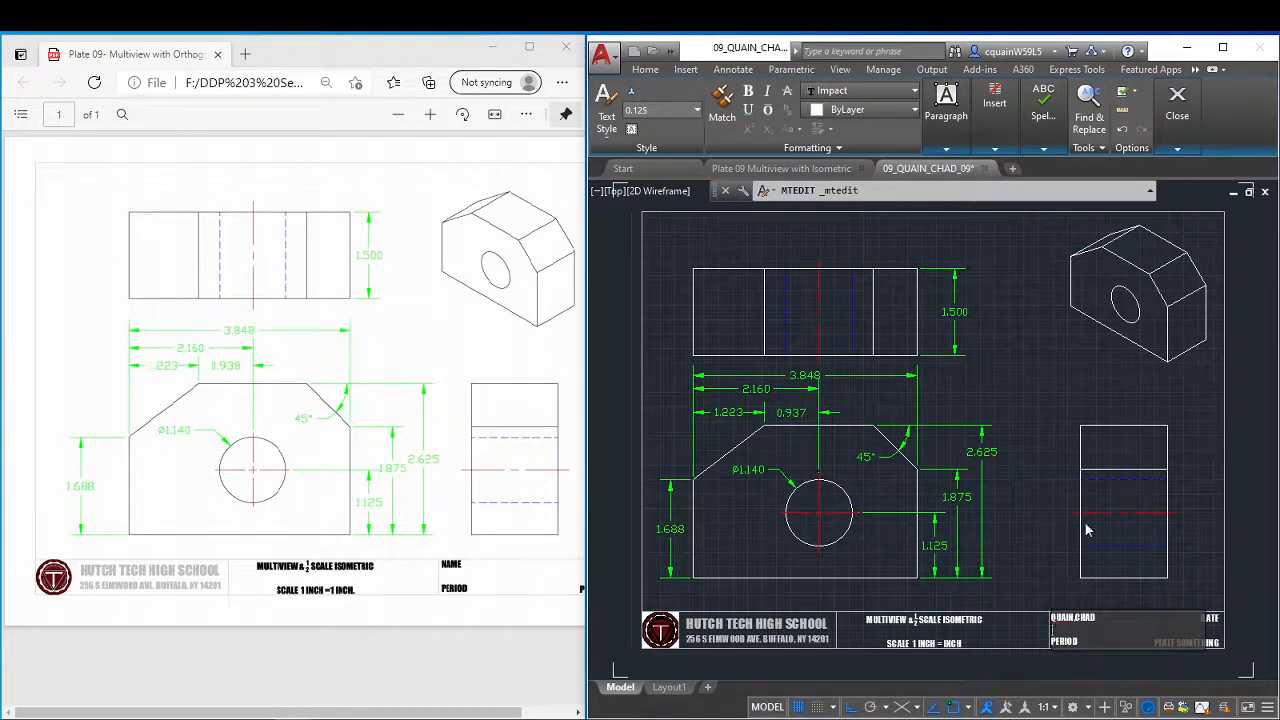
# Add the number 9 to the title block's period line so it reads "PERIOD 9".
pyautogui.click(1083, 641)
pyautogui.write('9')
pyautogui.click(1217, 644)
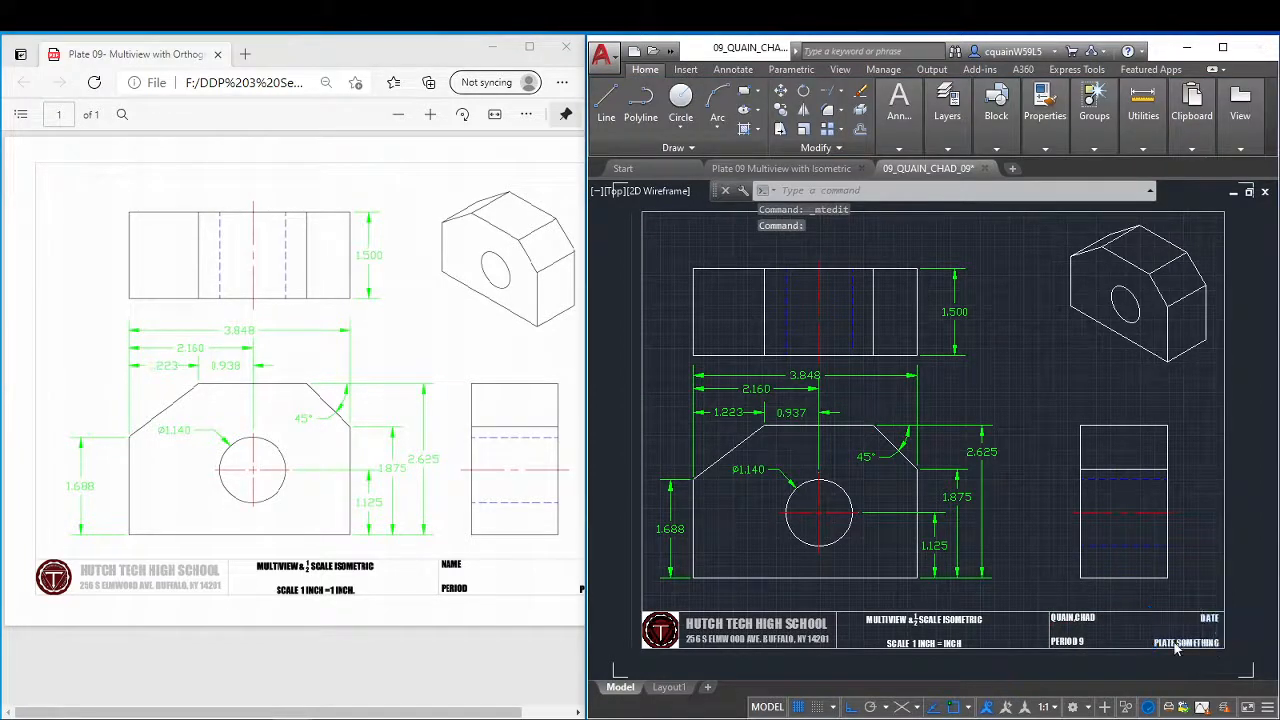
# Change the title block's "PLATE SOMETHING" placeholder to "PLATE 09" and save the drawing.
pyautogui.doubleClick(1205, 643)
pyautogui.moveTo(1176, 643); pyautogui.dragTo(1225, 648)
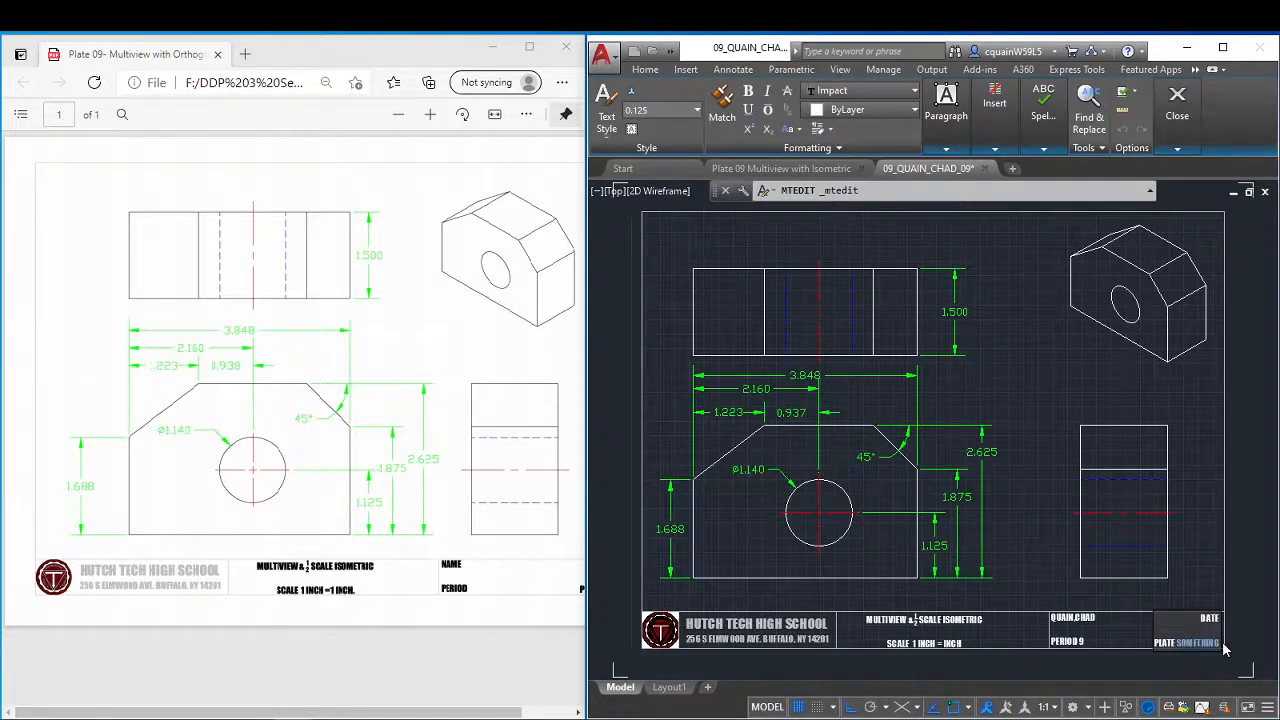
pyautogui.write('9')
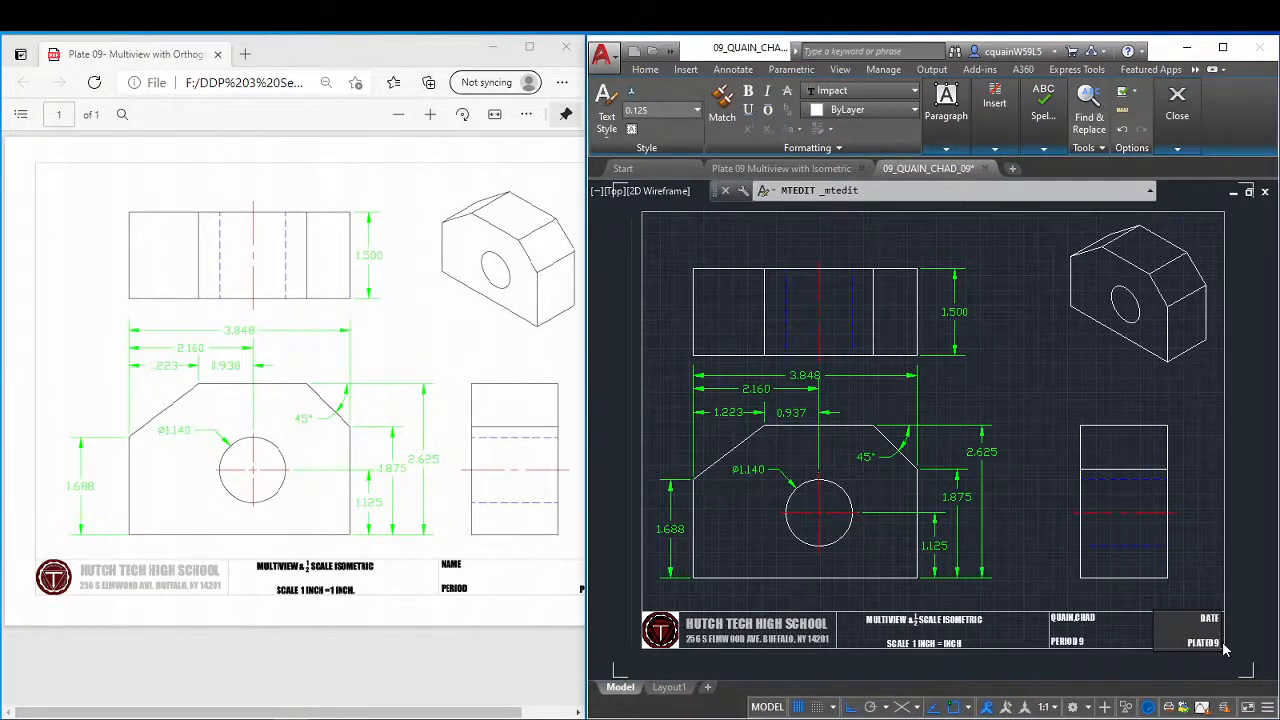
pyautogui.click(1210, 644)
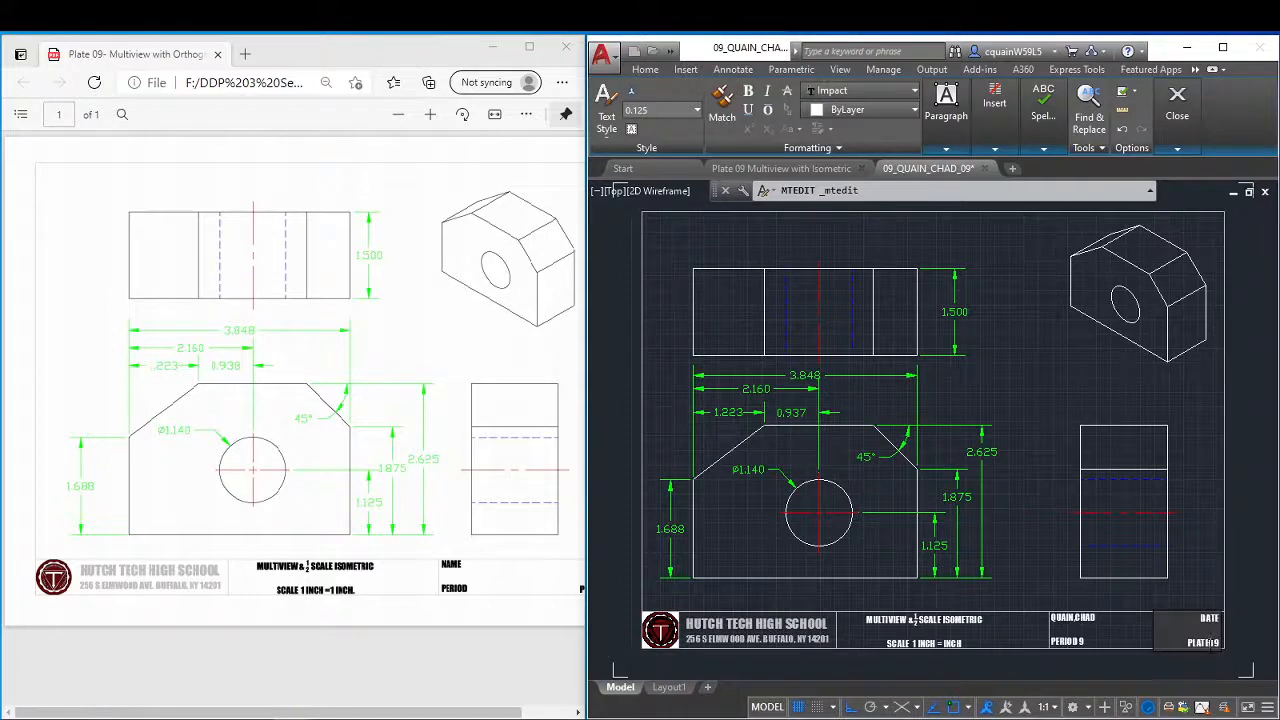
pyautogui.click(1211, 584)
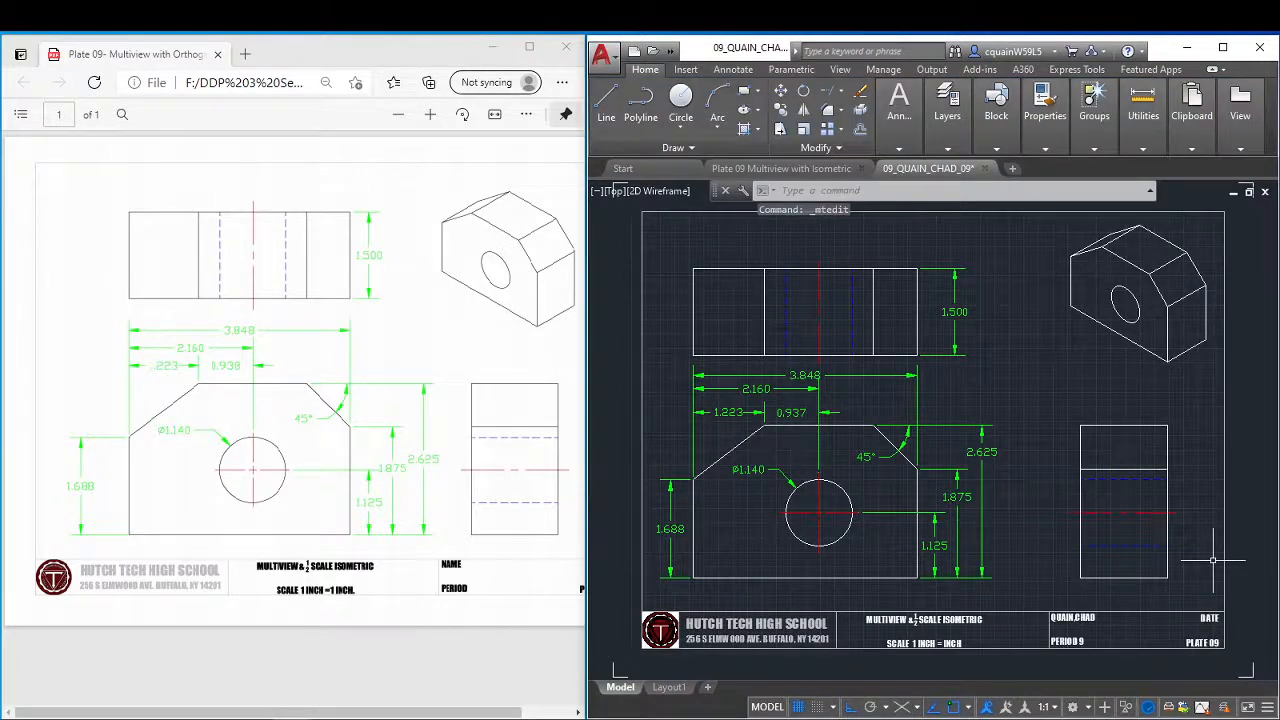
pyautogui.hotkey('ctrl', 's')
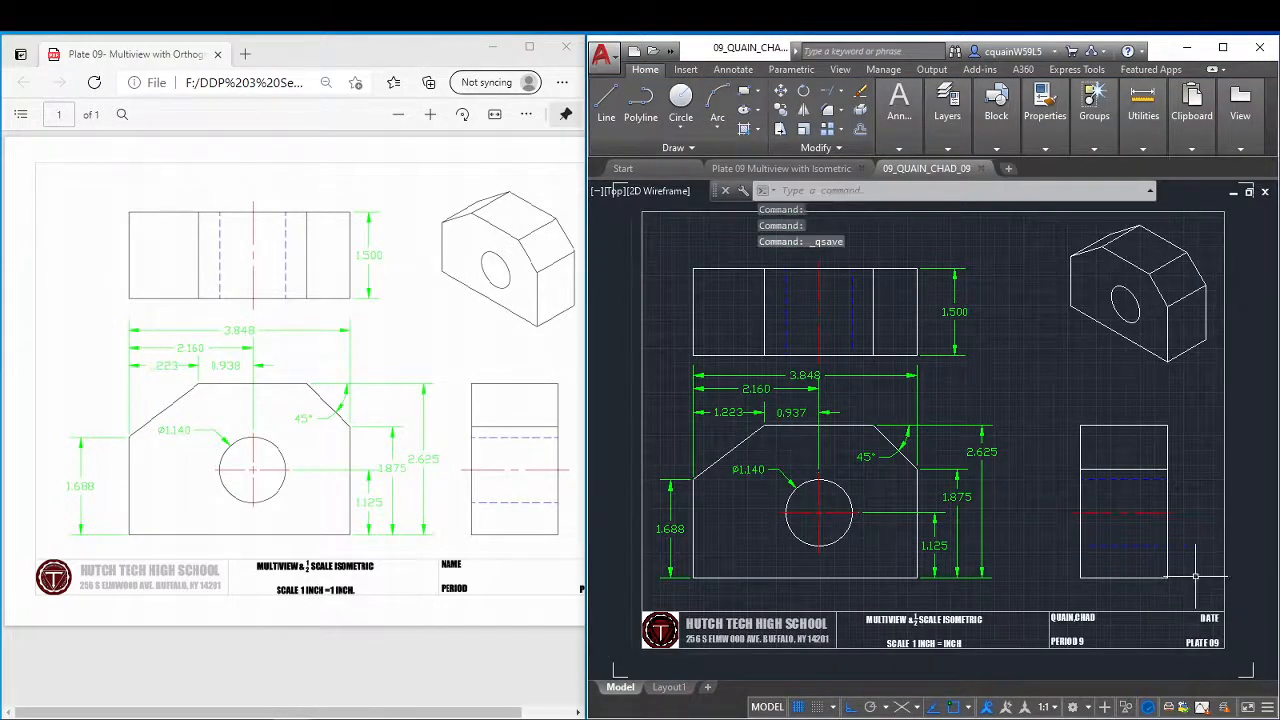